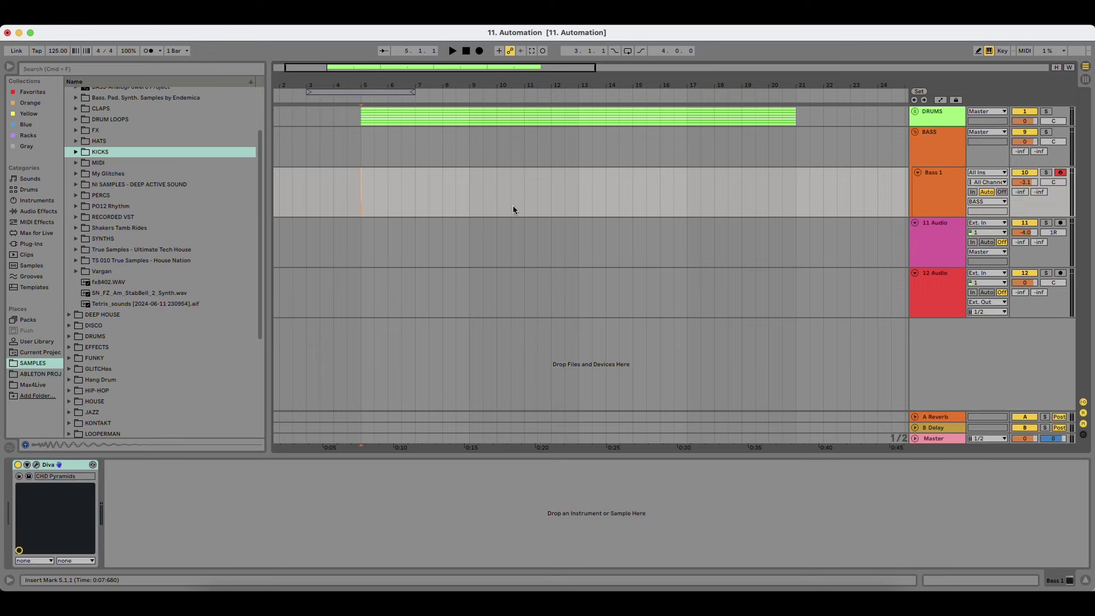
# Step: Review the tracks inside the DRUMS group, collapse it, and place the insert marker at bar 5 on the Bass 1 track
pyautogui.click(929, 113)
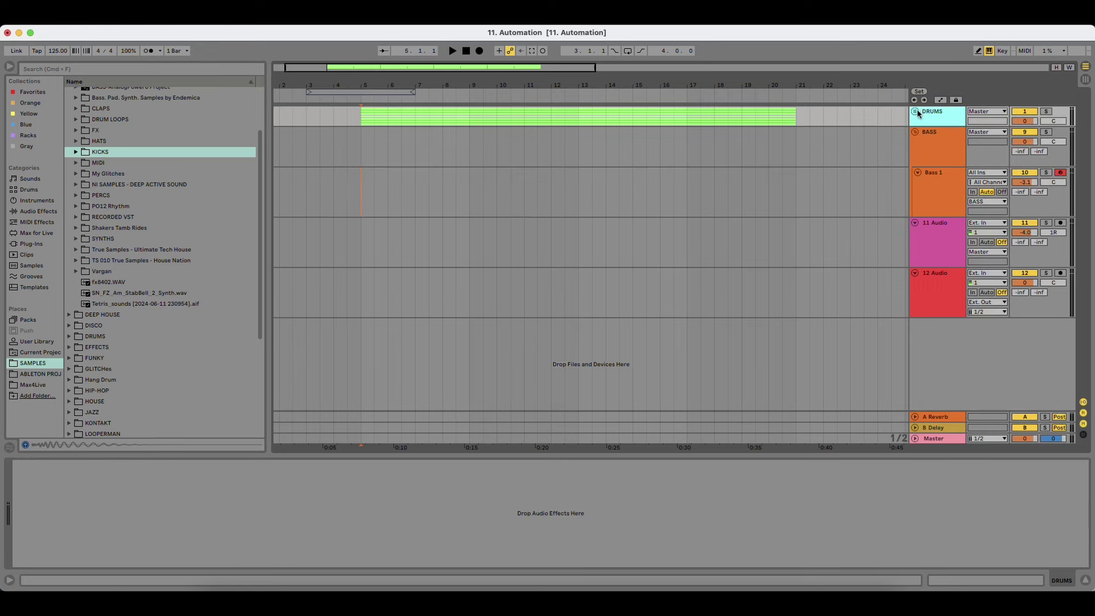
pyautogui.click(915, 111)
pyautogui.scroll(-2, 598, 277)
pyautogui.scroll(2, 801, 306)
pyautogui.click(851, 174)
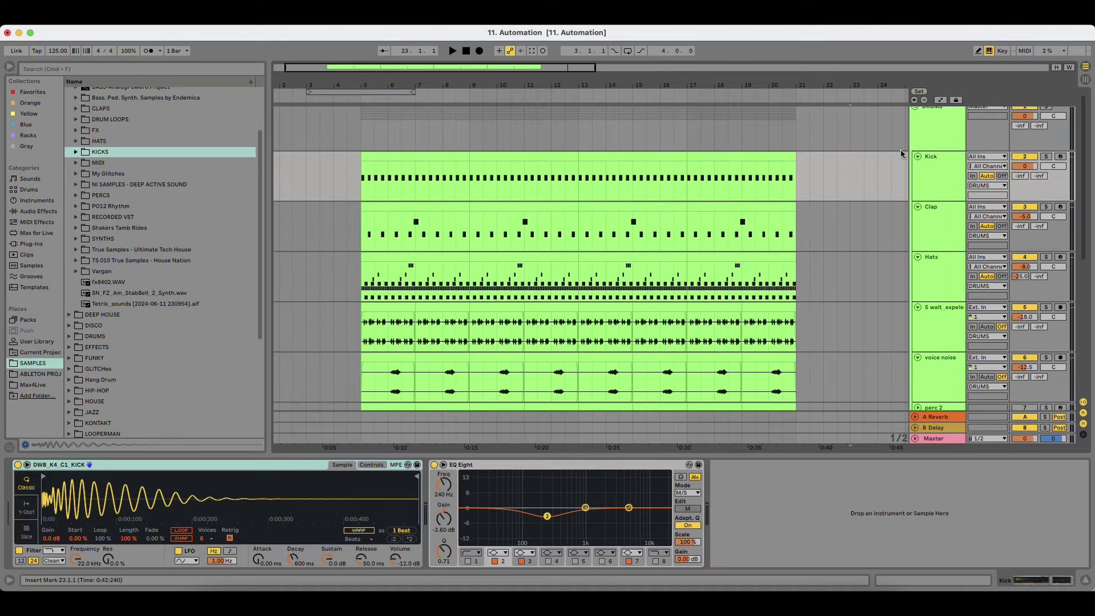
pyautogui.scroll(1, 888, 162)
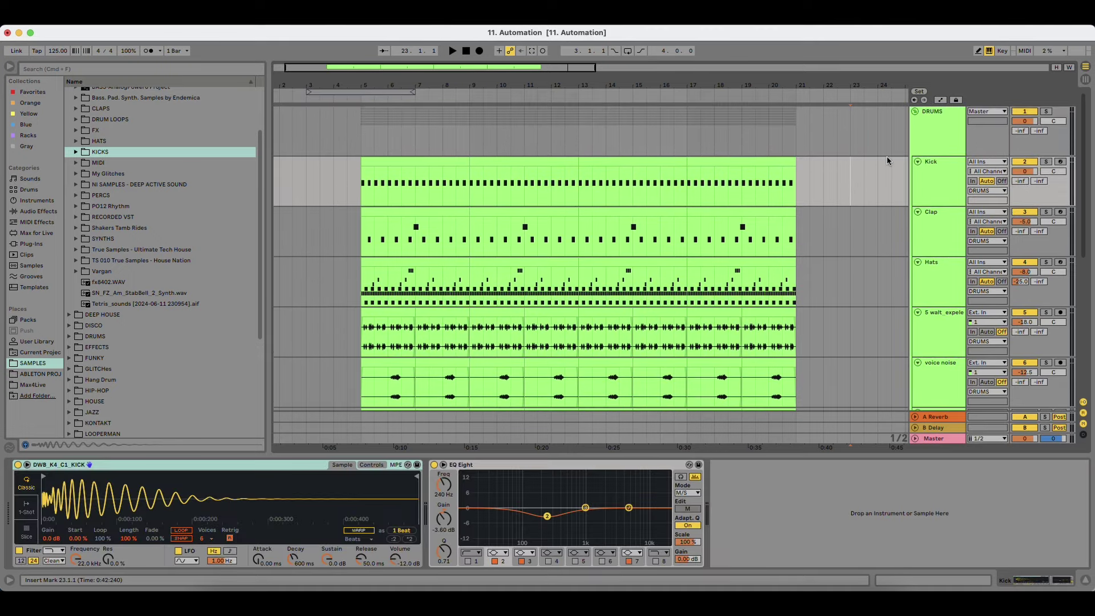
pyautogui.click(397, 165)
pyautogui.click(915, 113)
pyautogui.click(362, 161)
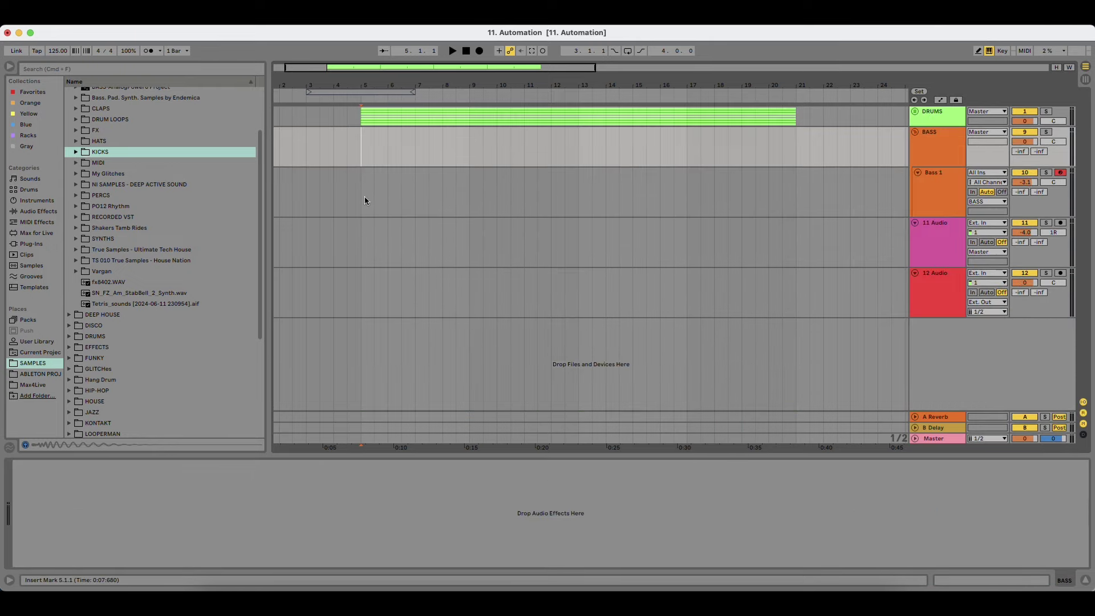
pyautogui.click(365, 202)
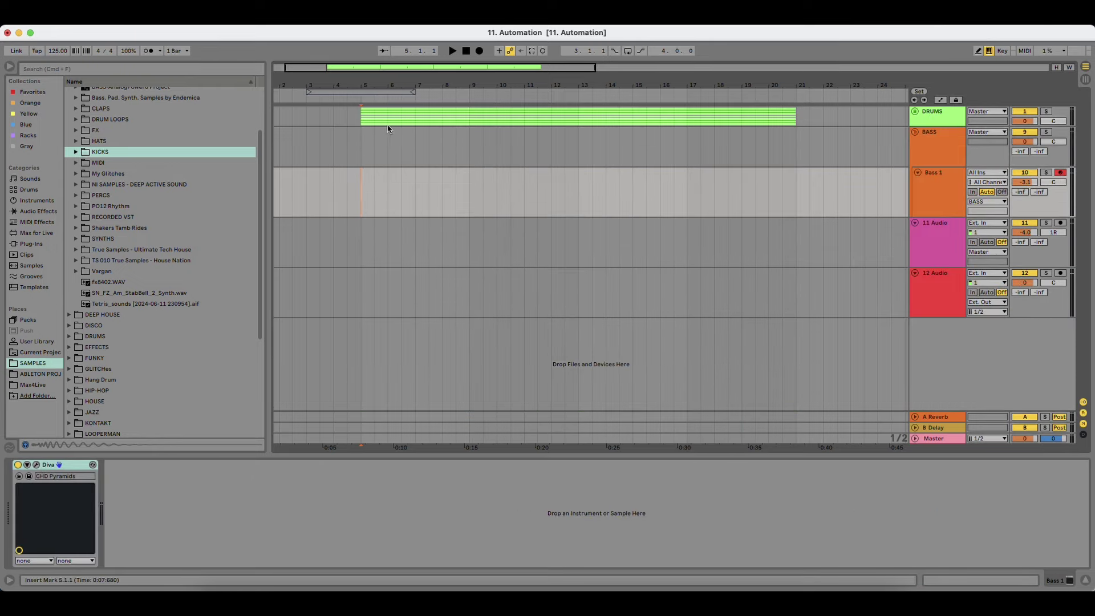
pyautogui.hscroll(3, 388, 129)
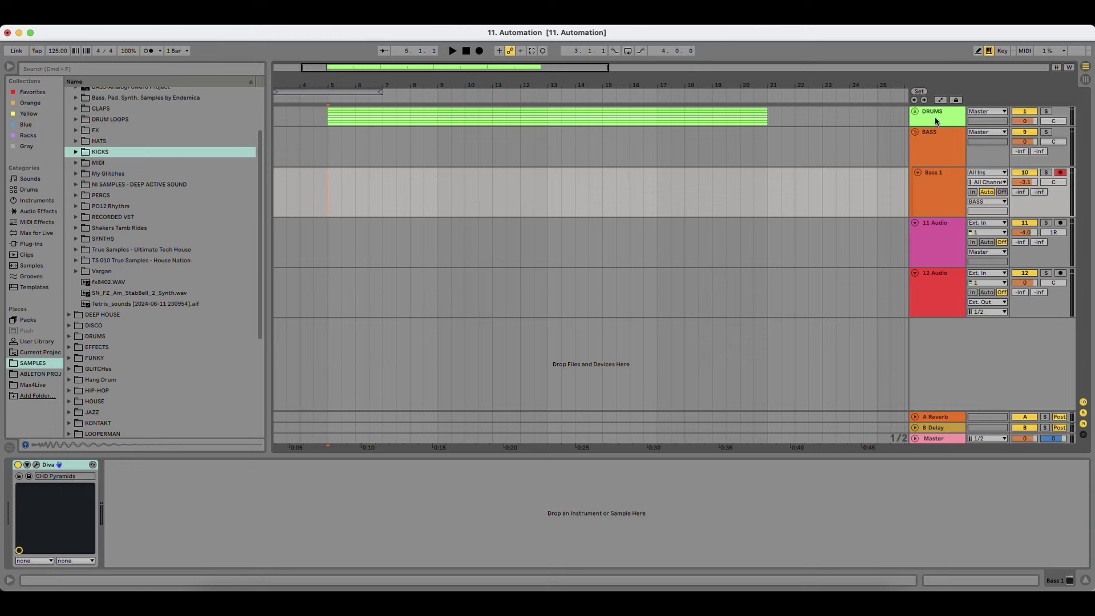
# Step: Expand the DRUMS group and listen to the drum arrangement from bar 5
pyautogui.click(916, 112)
pyautogui.hscroll(-2, 450, 90)
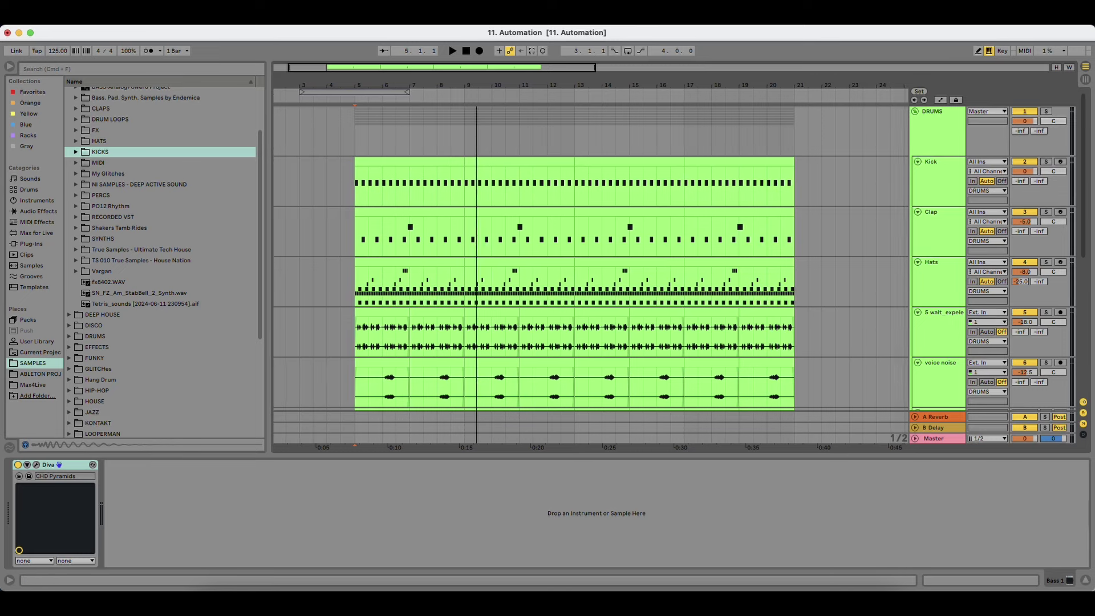
pyautogui.scroll(-3, 502, 189)
pyautogui.scroll(-3, 487, 309)
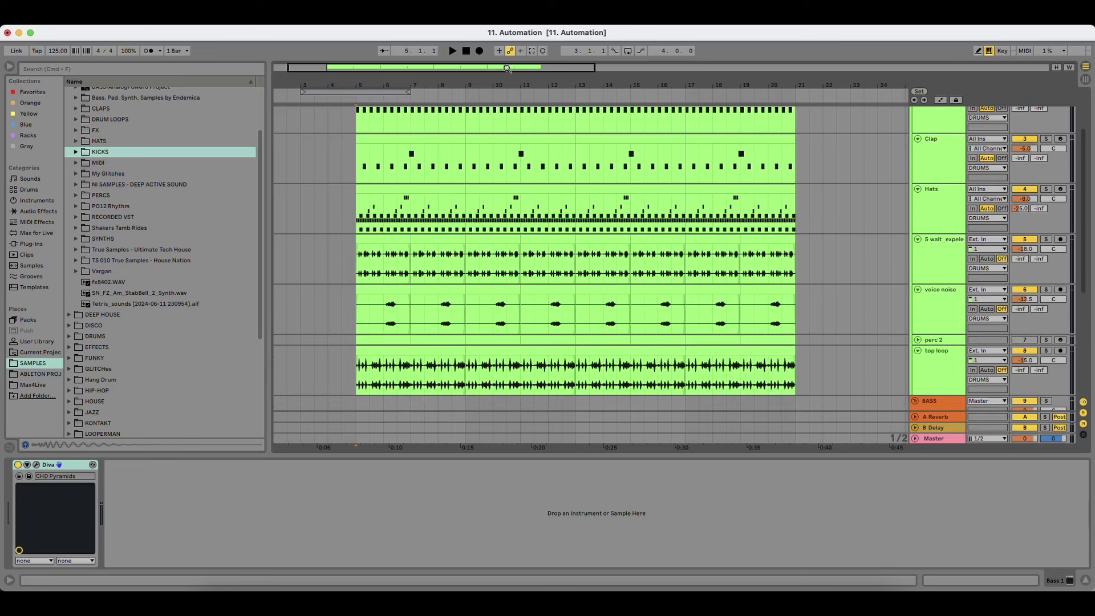
pyautogui.hscroll(2, 488, 257)
pyautogui.scroll(1, 360, 242)
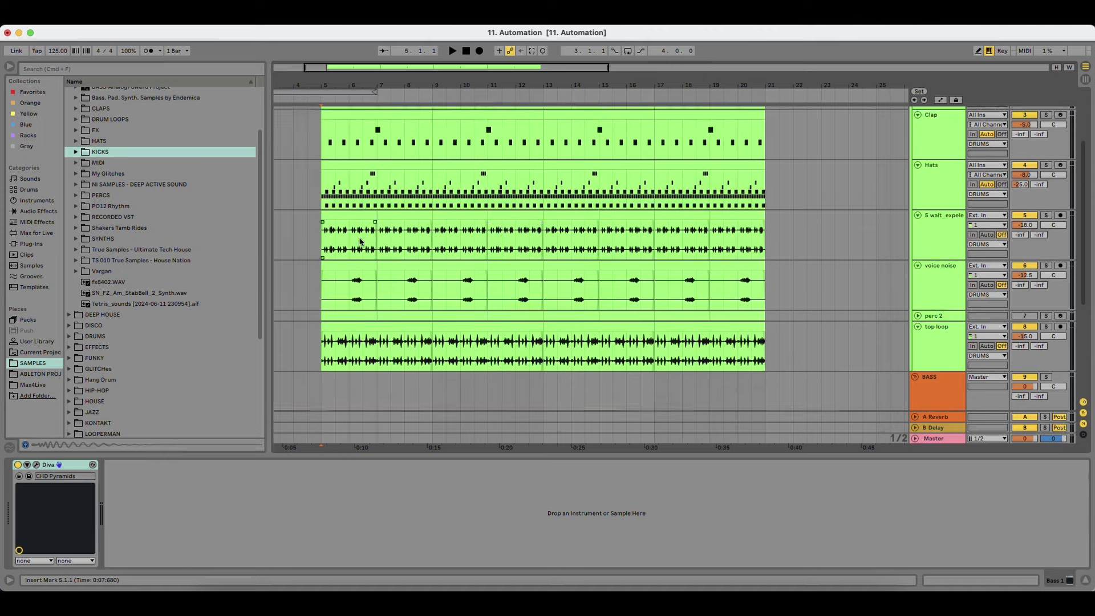
pyautogui.click(327, 404)
pyautogui.hscroll(-2, 391, 84)
pyautogui.press('space')
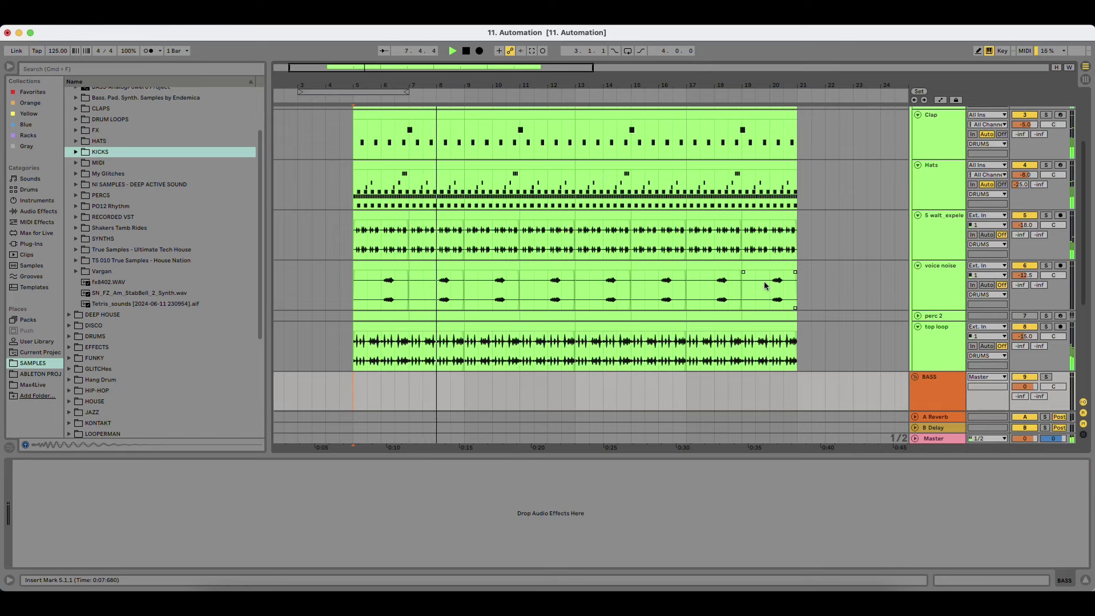
pyautogui.press('space')
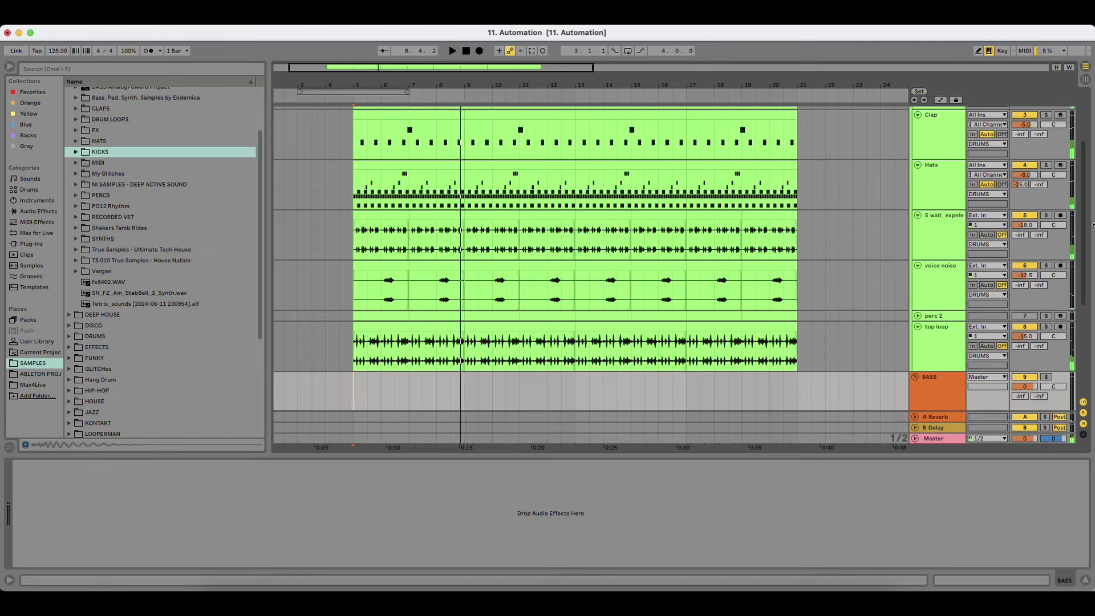
# Step: Inspect the devices on the Kick, Clap, Hats and following percussion track in the DRUMS group, and collapse the group
pyautogui.scroll(3, 1079, 213)
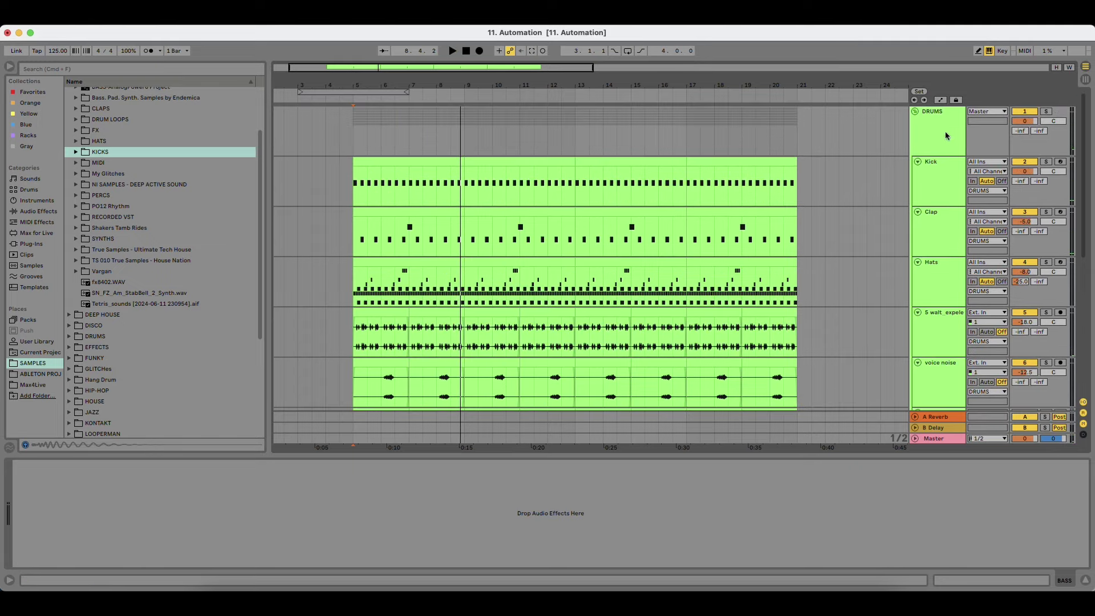
pyautogui.click(915, 111)
pyautogui.click(945, 119)
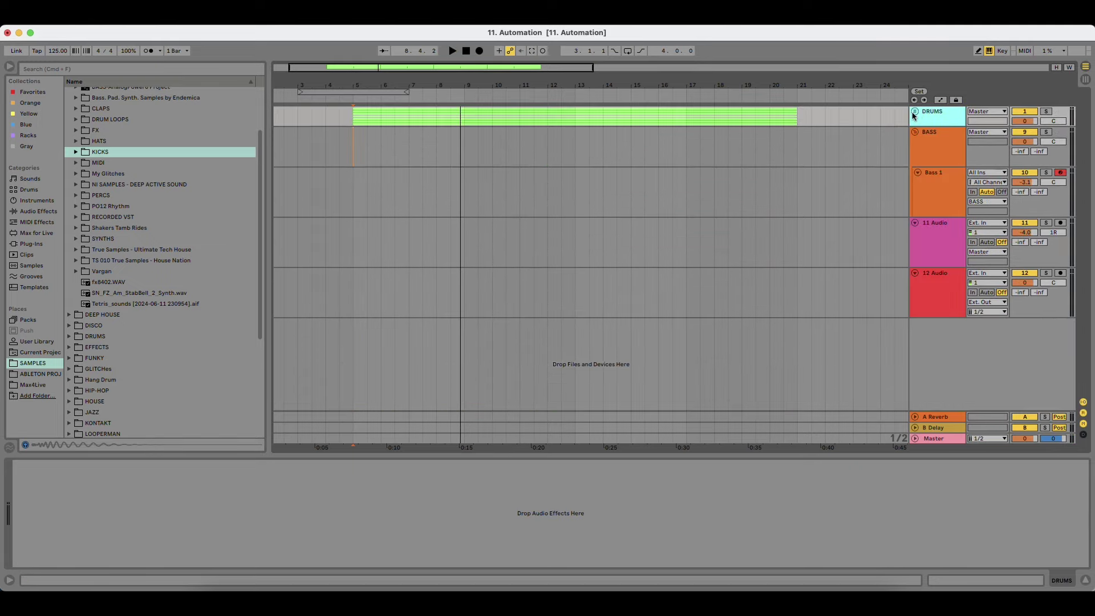
pyautogui.click(914, 111)
pyautogui.scroll(-5, 578, 198)
pyautogui.scroll(5, 577, 231)
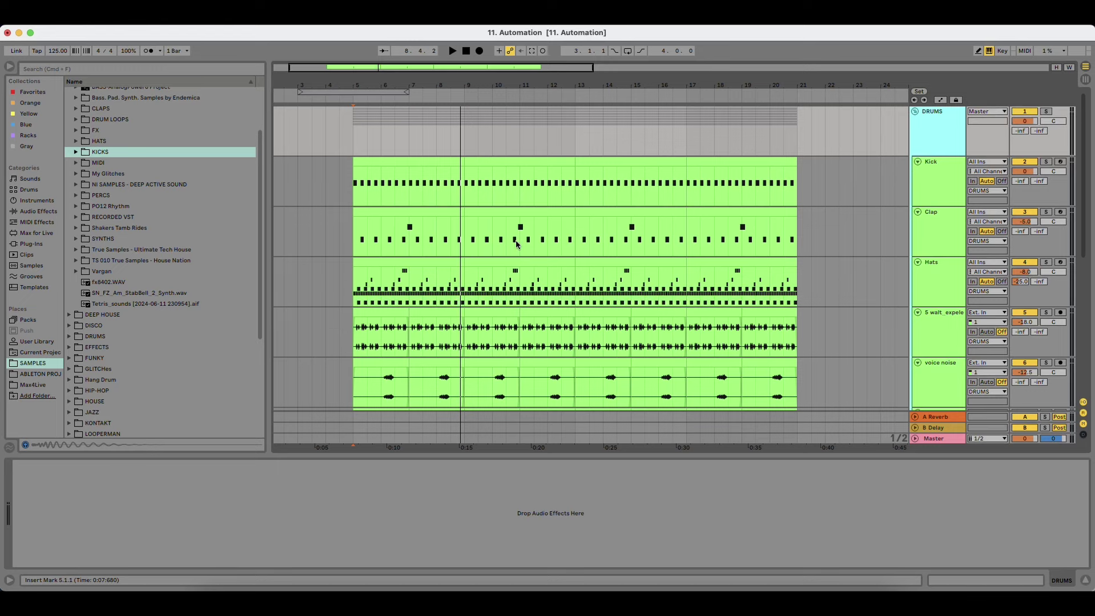
pyautogui.click(942, 162)
pyautogui.click(939, 214)
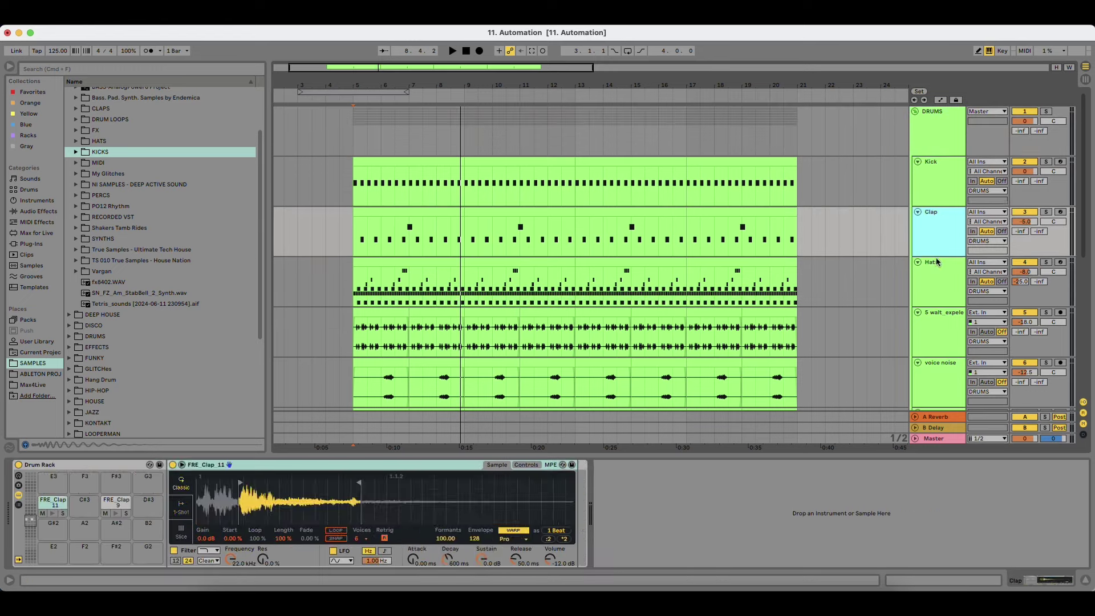
pyautogui.click(938, 264)
pyautogui.click(945, 312)
pyautogui.click(915, 112)
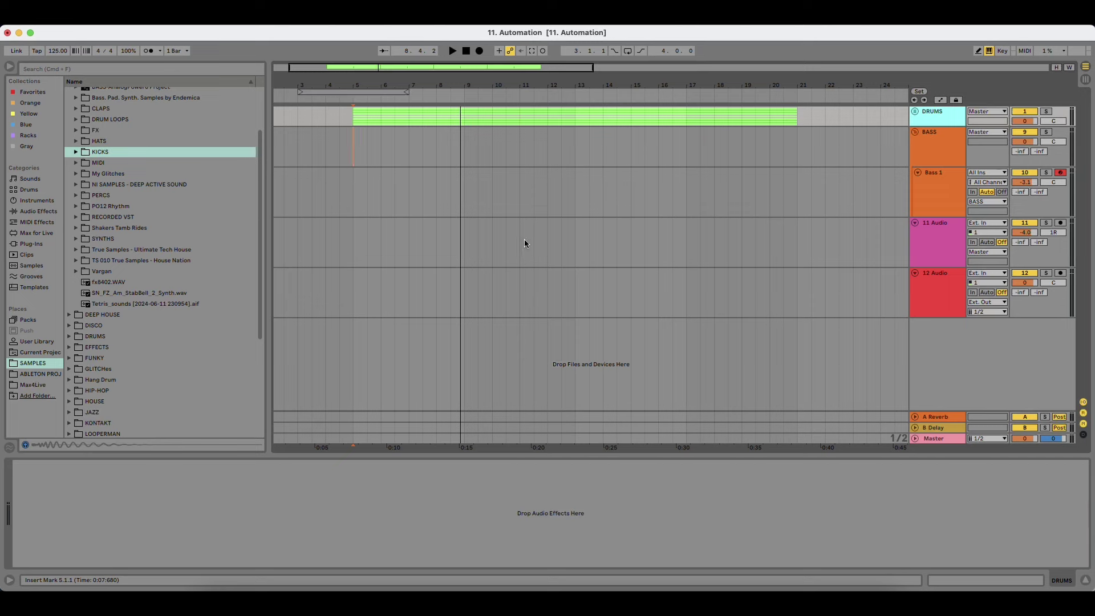
# Step: Open the Diva synth on the Bass 1 track, audition its CHD Pyramids preset, and close the plug-in window
pyautogui.click(936, 182)
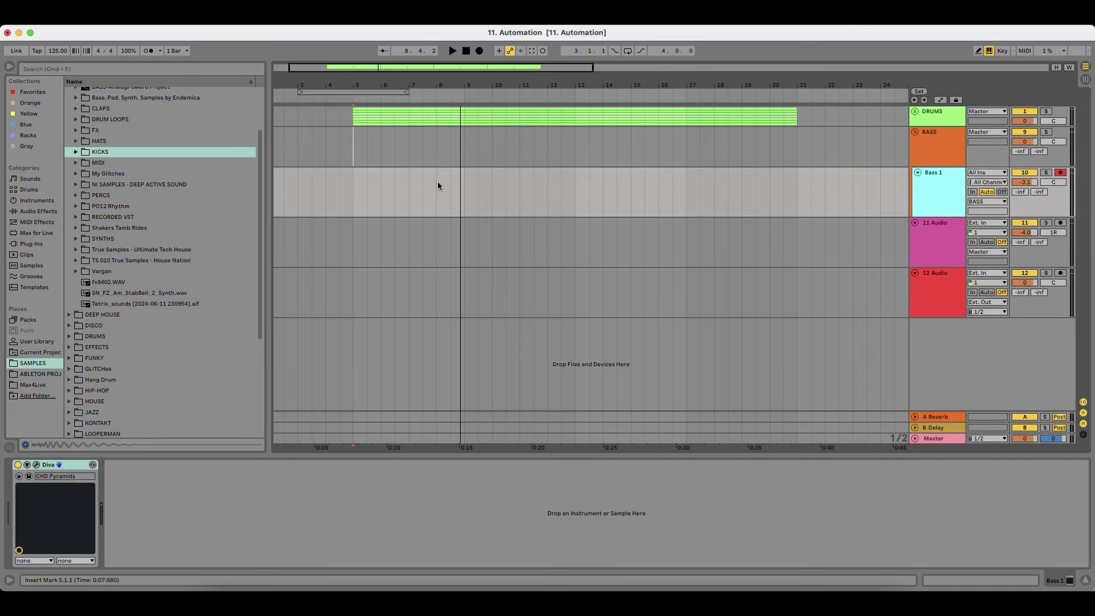
pyautogui.press('a')
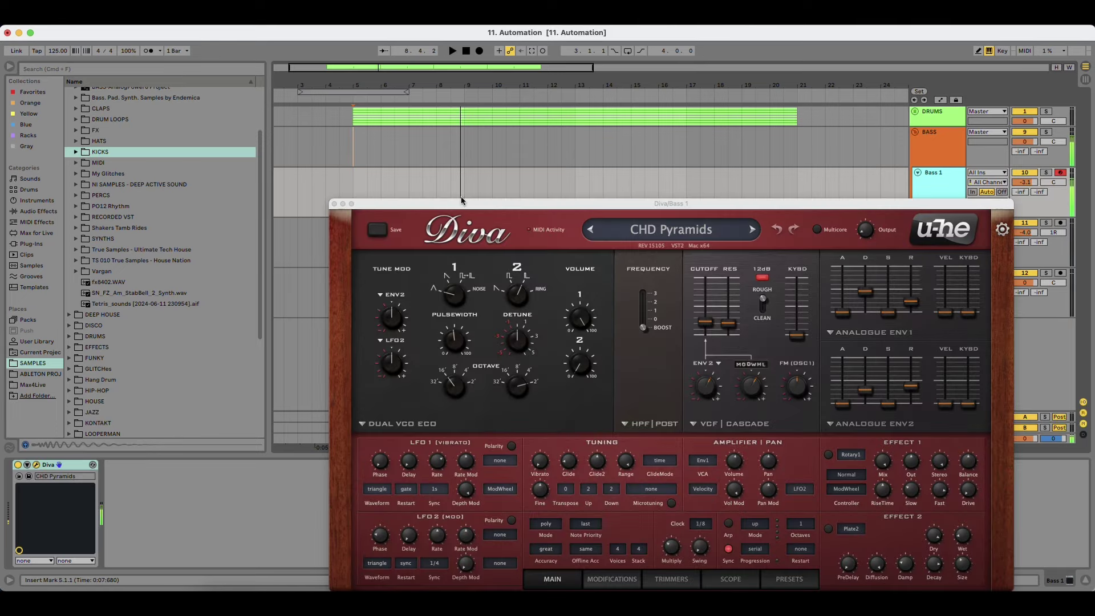
pyautogui.moveTo(461, 200); pyautogui.dragTo(269, 113)
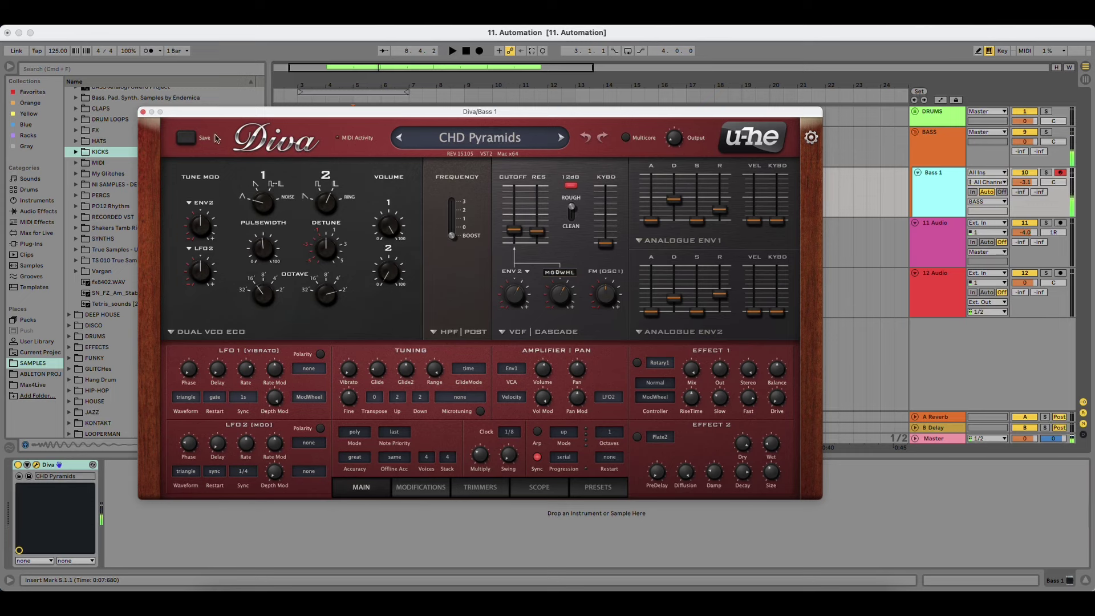
pyautogui.click(144, 112)
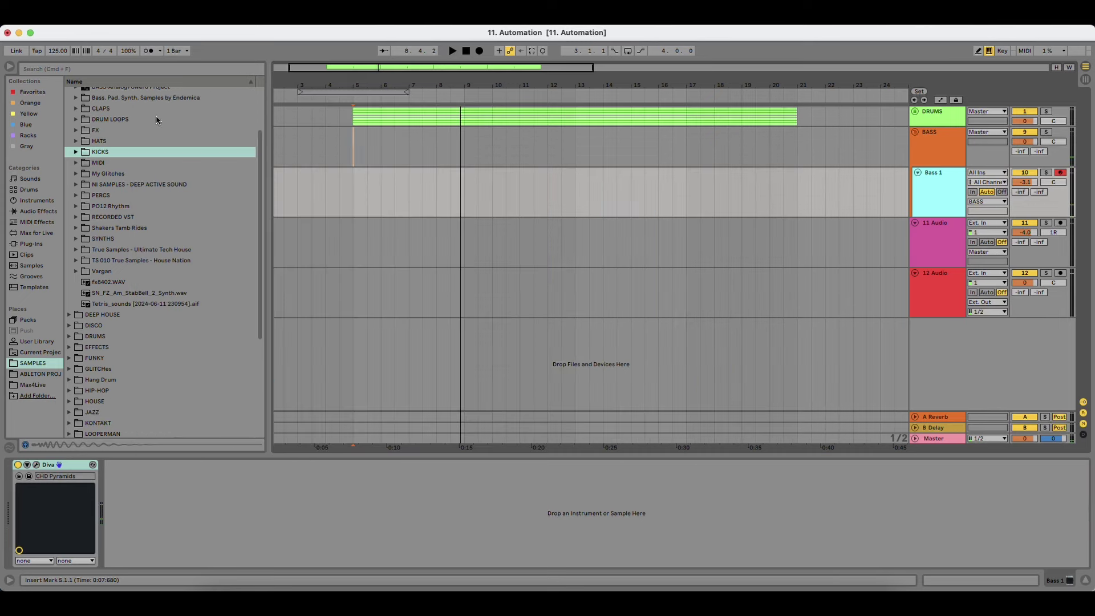
# Step: Record a four-bar MIDI bass line of G2 notes on the Bass 1 track, starting at bar 5
pyautogui.click(346, 185)
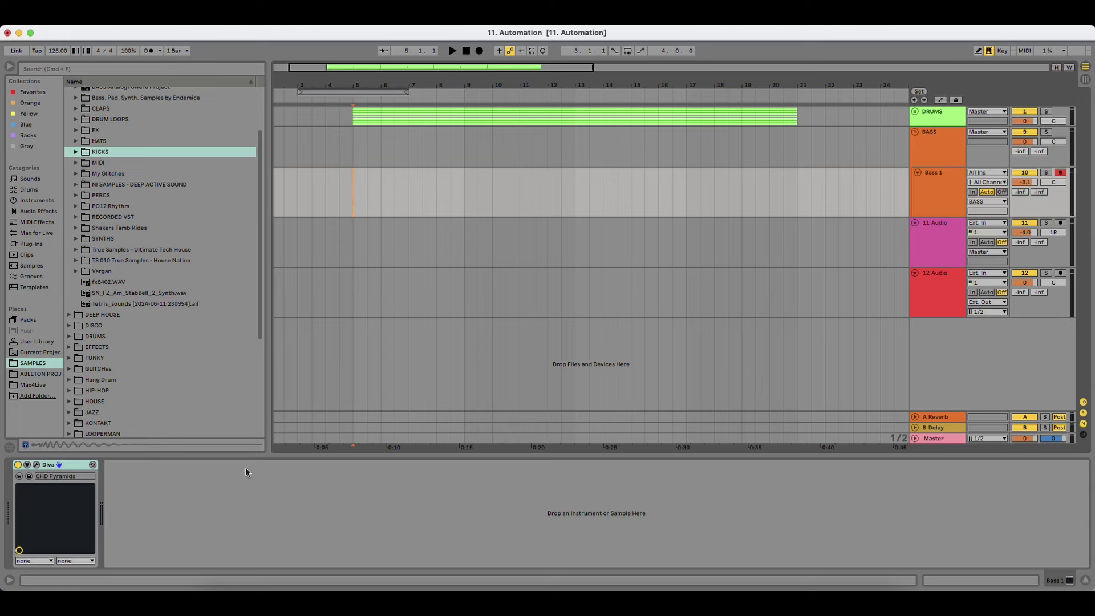
pyautogui.press('a')
pyautogui.click(480, 52)
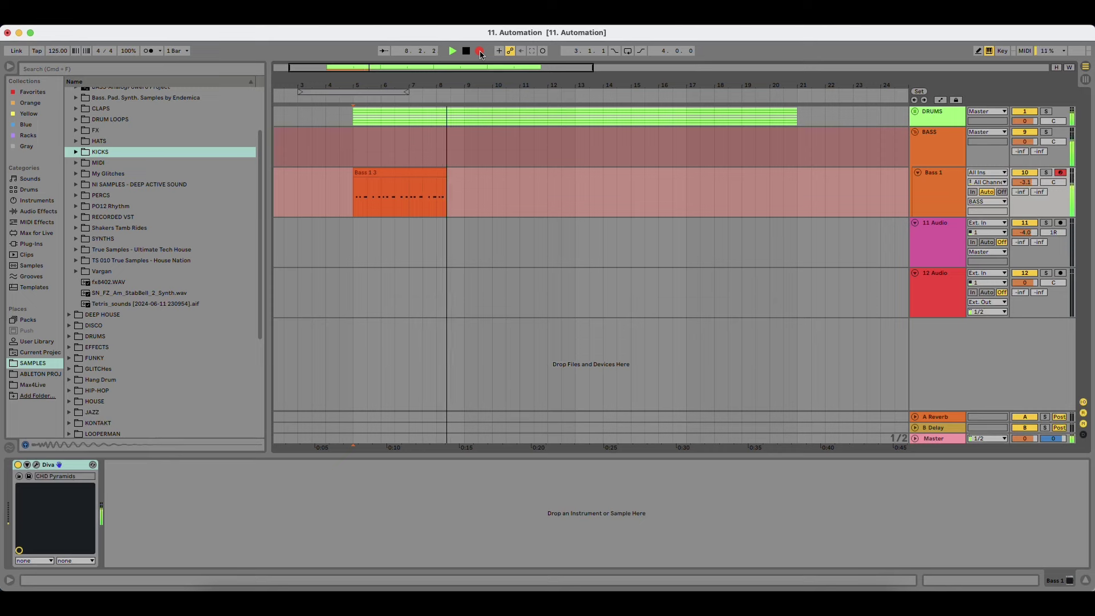
pyautogui.press('space')
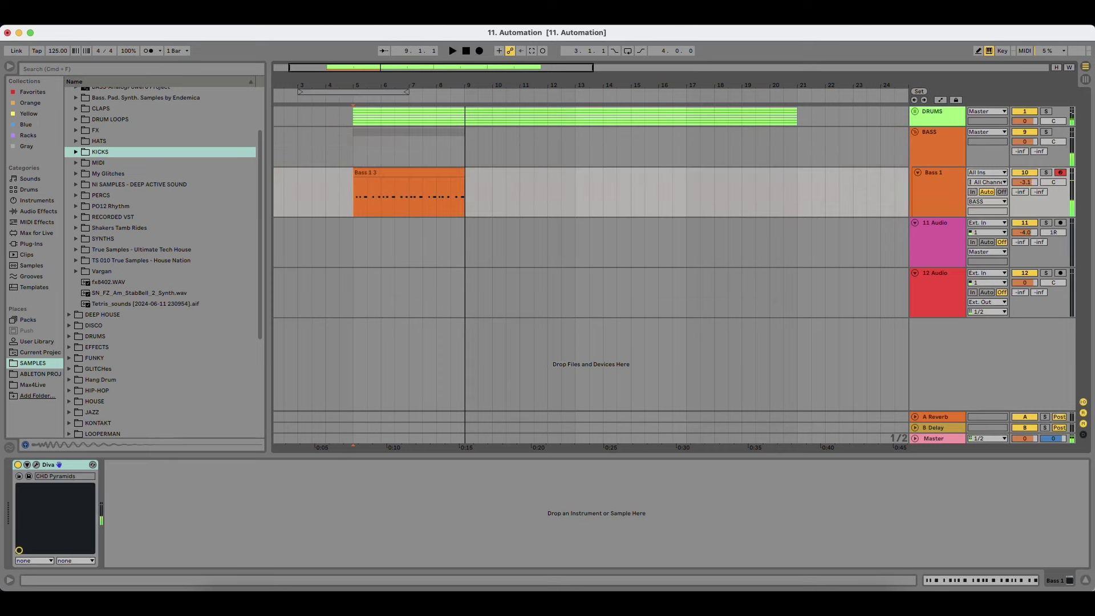
# Step: Quantize all notes in the recorded Bass 1 clip
pyautogui.click(417, 176)
pyautogui.doubleClick(416, 176)
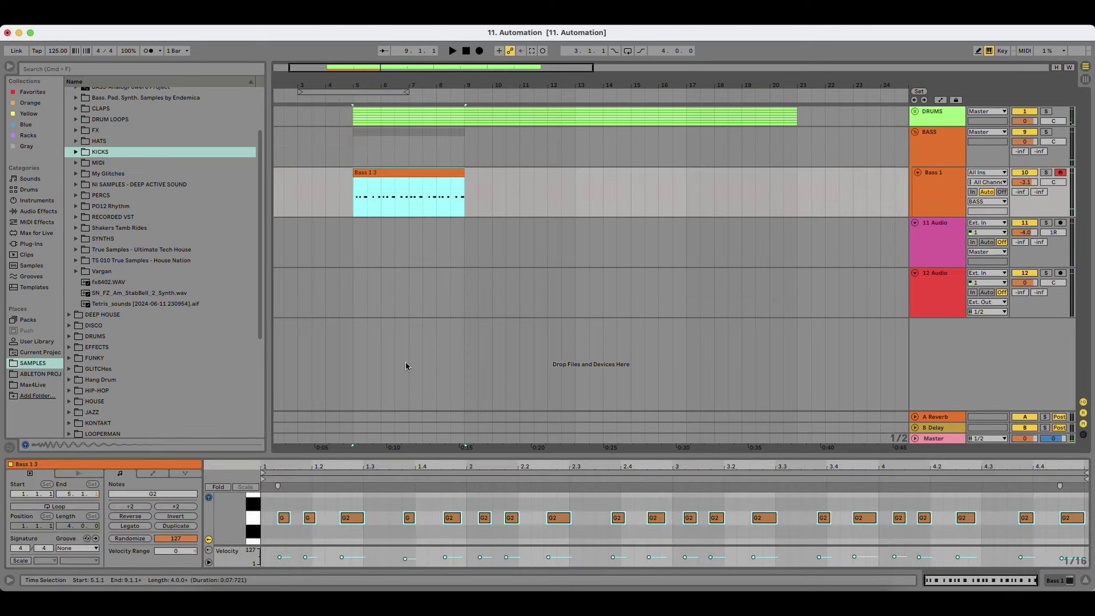
pyautogui.click(419, 498)
pyautogui.press('super+a')
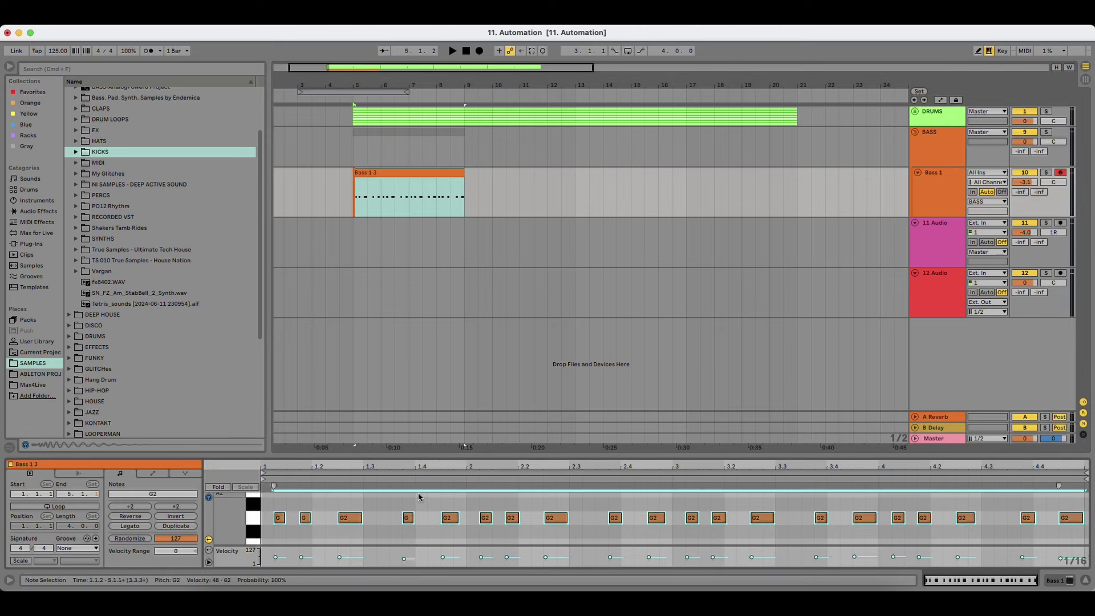
pyautogui.click(419, 497)
pyautogui.moveTo(465, 171); pyautogui.dragTo(465, 171)
pyautogui.press('super+d')
pyautogui.press('super+d')
pyautogui.press('super+d')
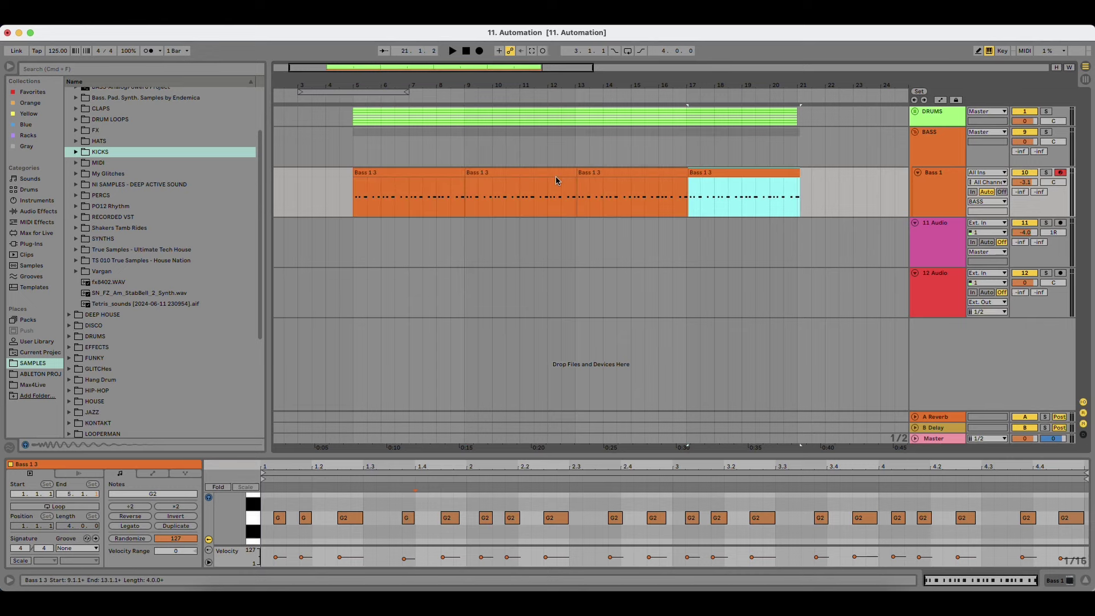
pyautogui.click(521, 172)
pyautogui.press('Delete')
# Step: Trim the end of the Bass 1 clip to bar 9 and duplicate it three times to cover the drum section
pyautogui.scroll(6, 463, 170)
pyautogui.click(500, 162)
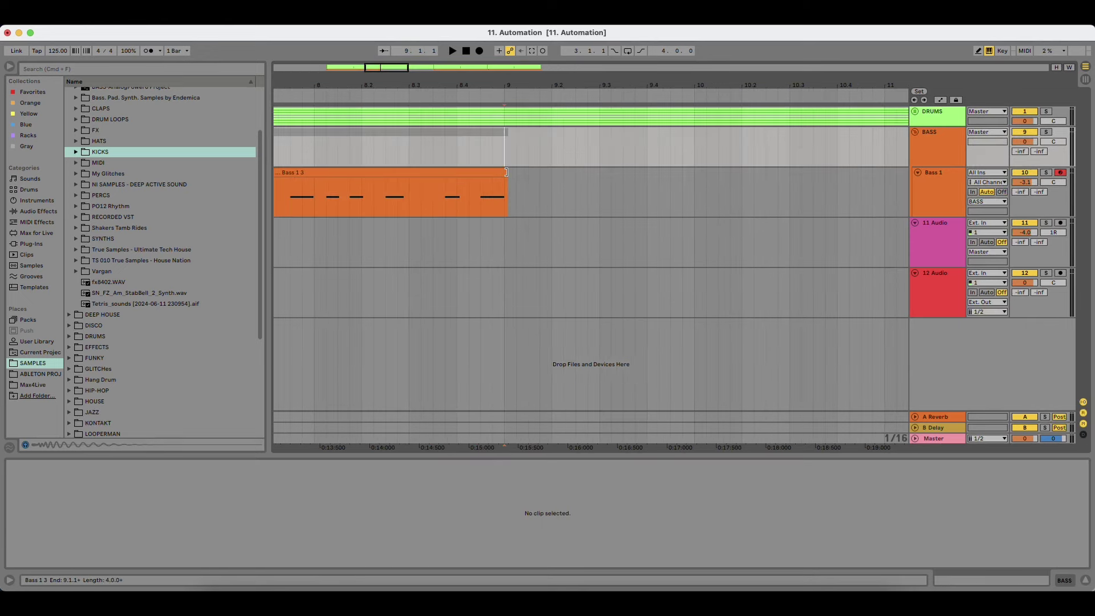
pyautogui.moveTo(506, 172); pyautogui.dragTo(502, 172)
pyautogui.press('super+d')
pyautogui.scroll(-7, 485, 174)
pyautogui.press('super+d')
pyautogui.press('super+d')
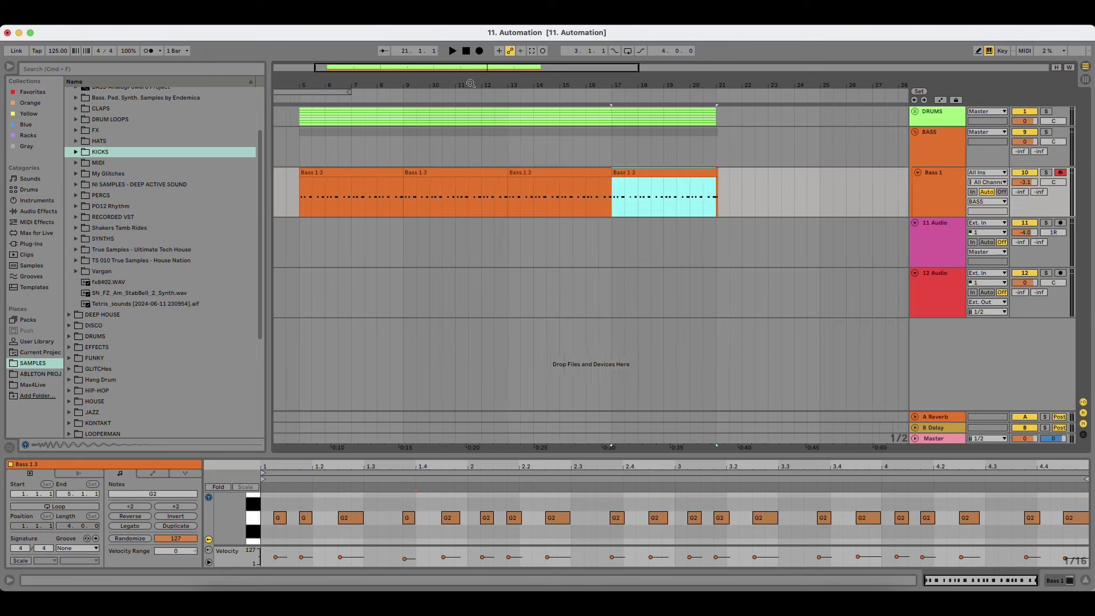
# Step: Play the bass with the drums from bar 5 and delete the leftover clip sliver after bar 21 on Bass 1
pyautogui.click(359, 173)
pyautogui.press('space')
pyautogui.click(718, 172)
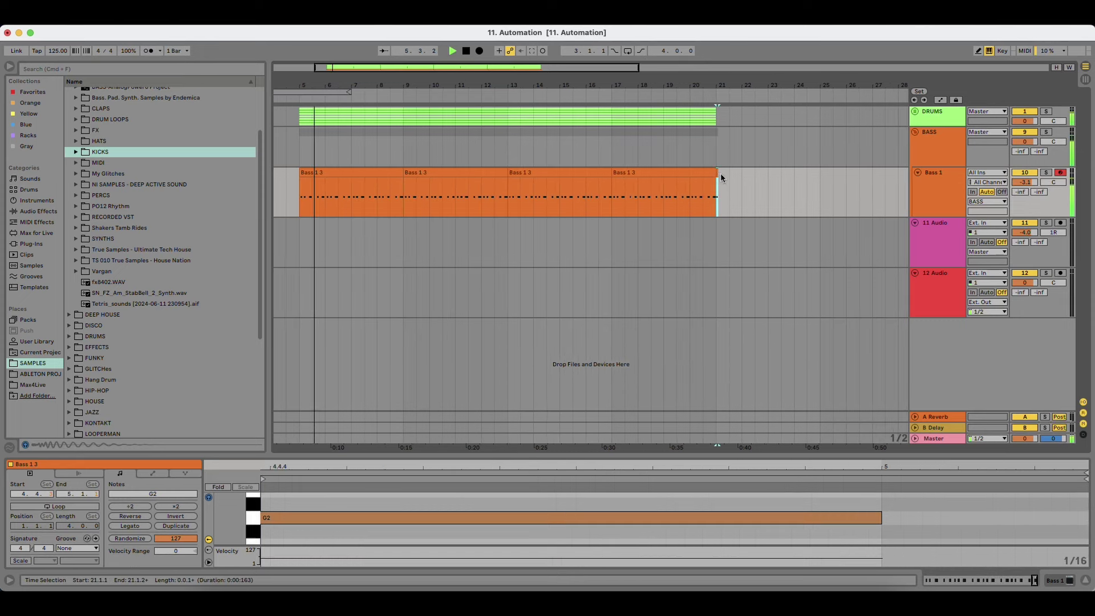
pyautogui.press('Delete')
# Step: Adjust Diva's filter cutoff during playback, switch its ladder filter mode to 24db, and close the plug-in window
pyautogui.click(943, 177)
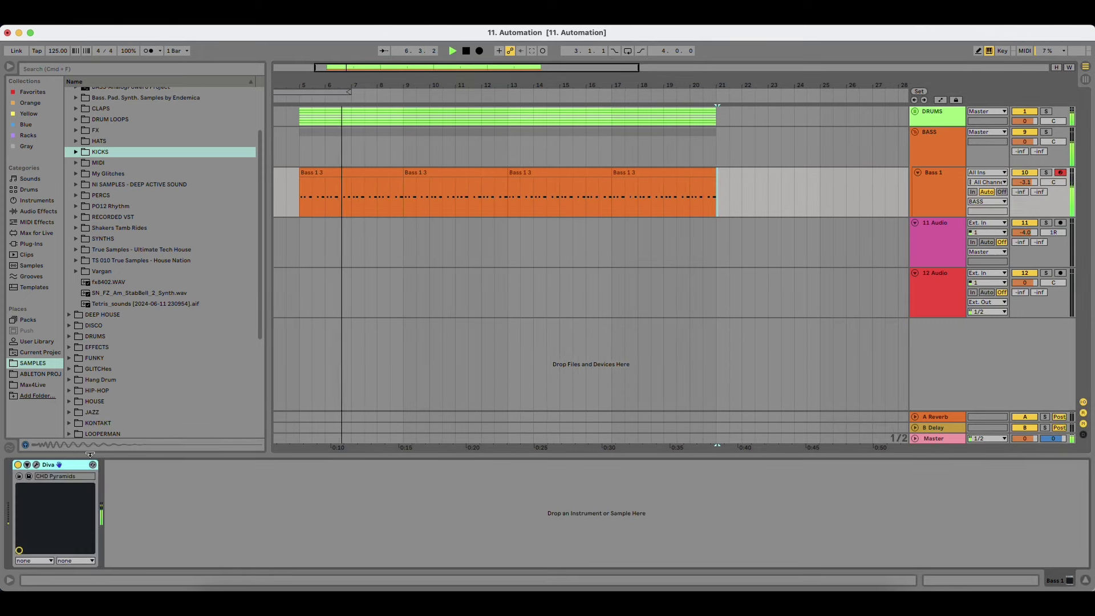
pyautogui.click(38, 466)
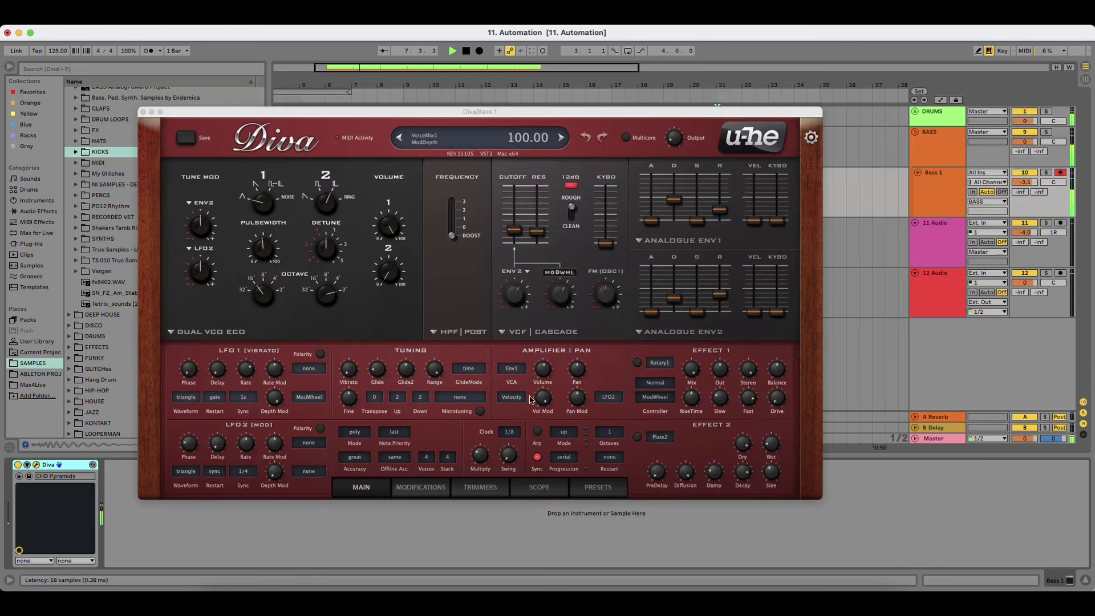
pyautogui.moveTo(544, 375); pyautogui.dragTo(541, 398)
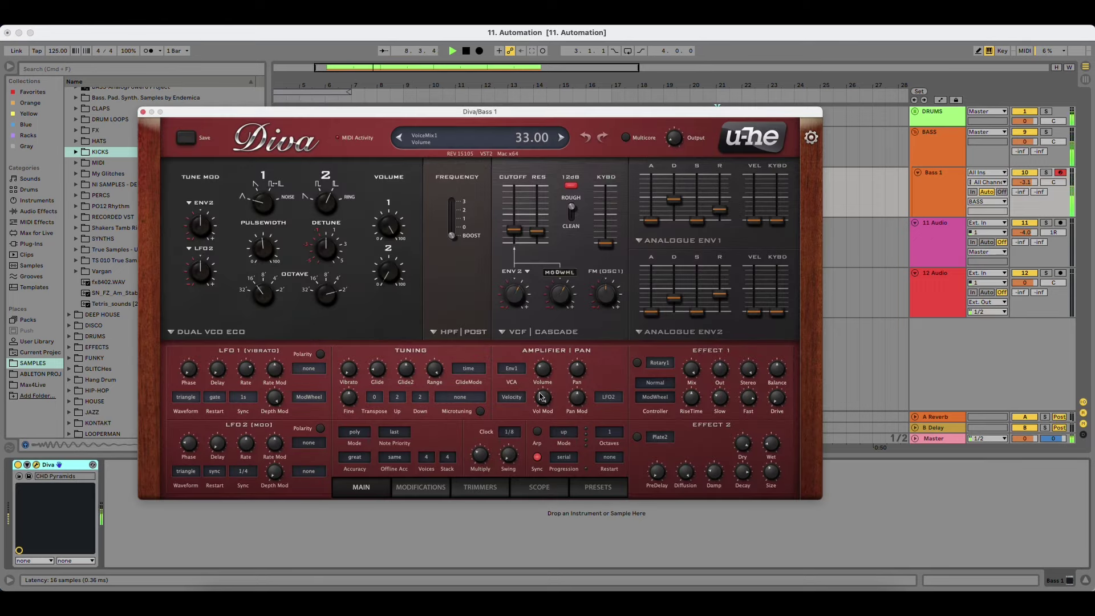
pyautogui.moveTo(514, 230); pyautogui.dragTo(515, 243)
pyautogui.click(572, 186)
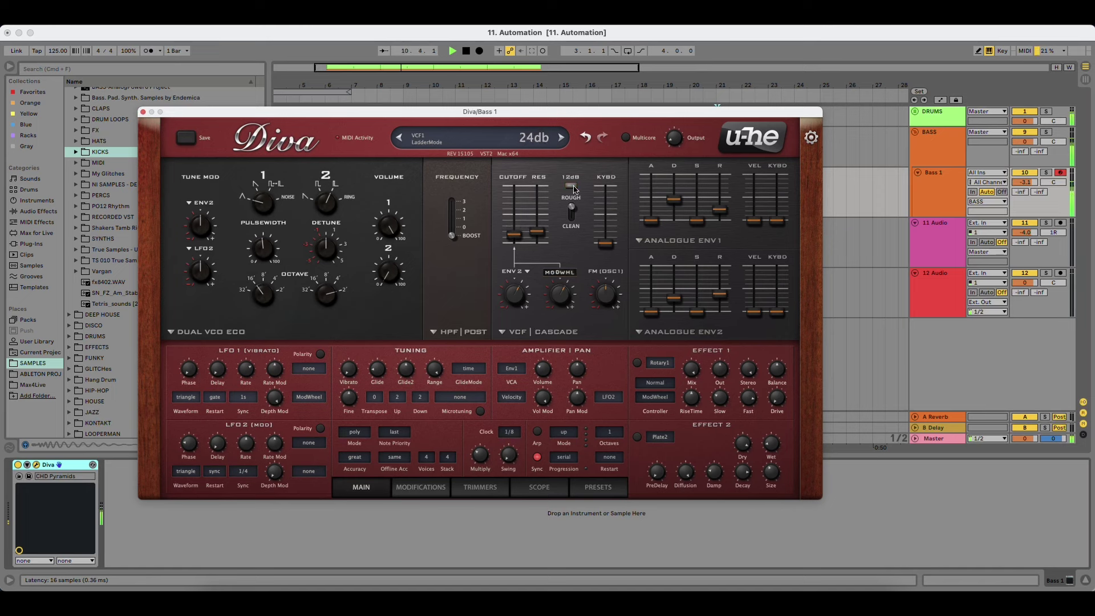
pyautogui.moveTo(522, 243); pyautogui.dragTo(521, 234)
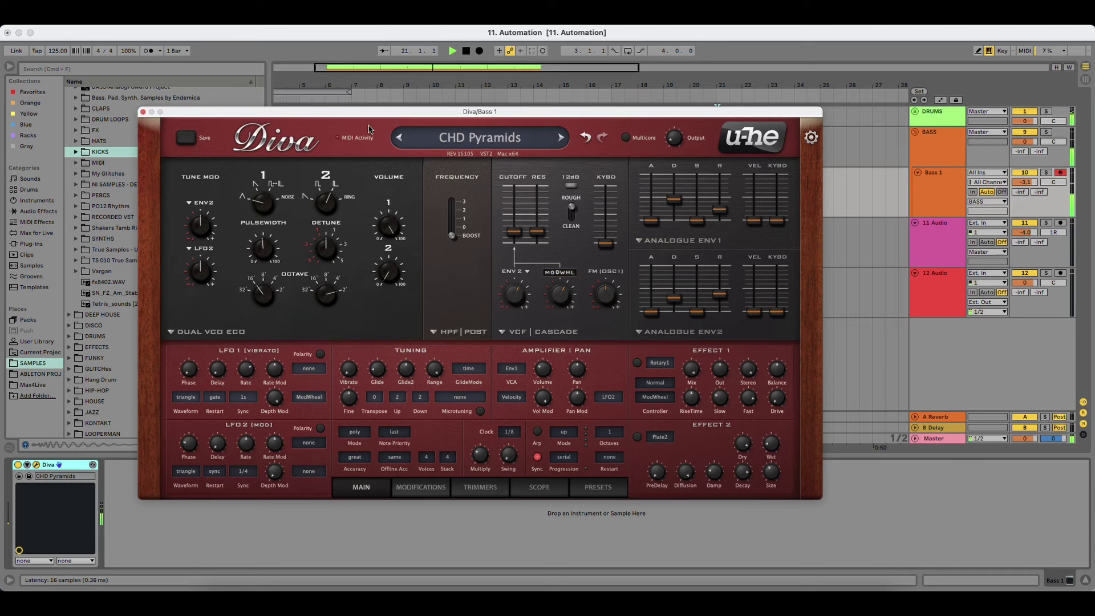
pyautogui.press('space')
pyautogui.click(144, 113)
# Step: Select the first Bass 1 clip and play the arrangement briefly from bar 5
pyautogui.click(389, 172)
pyautogui.moveTo(383, 85); pyautogui.dragTo(409, 83)
pyautogui.press('space')
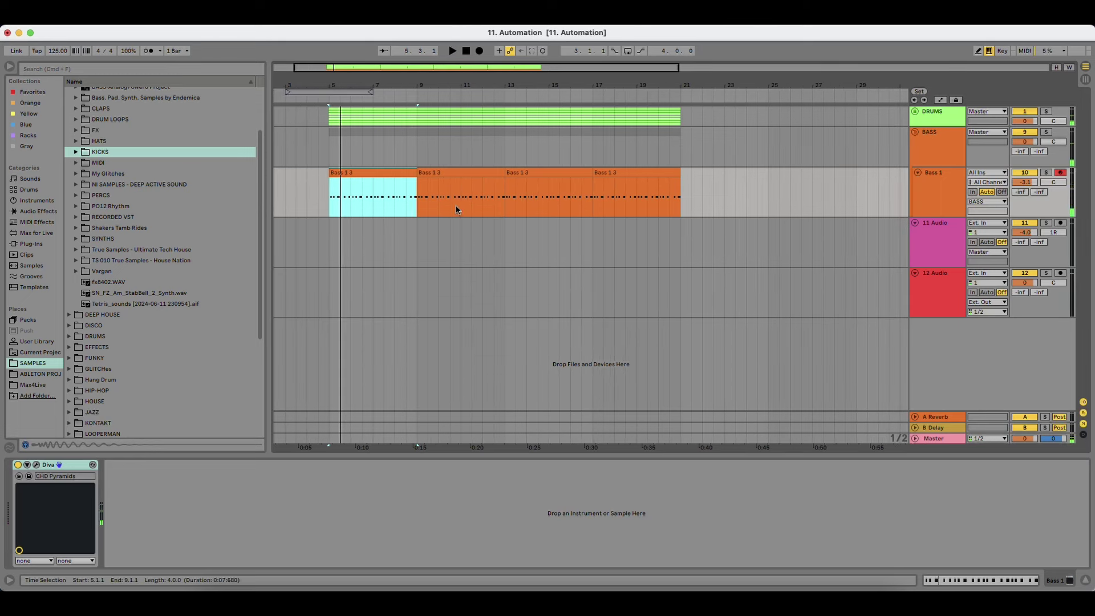
# Step: Set the playback start to bar 5, unfold Bass 1's Diva device to show its parameter area, and open its plug-in window
pyautogui.click(328, 237)
pyautogui.doubleClick(945, 183)
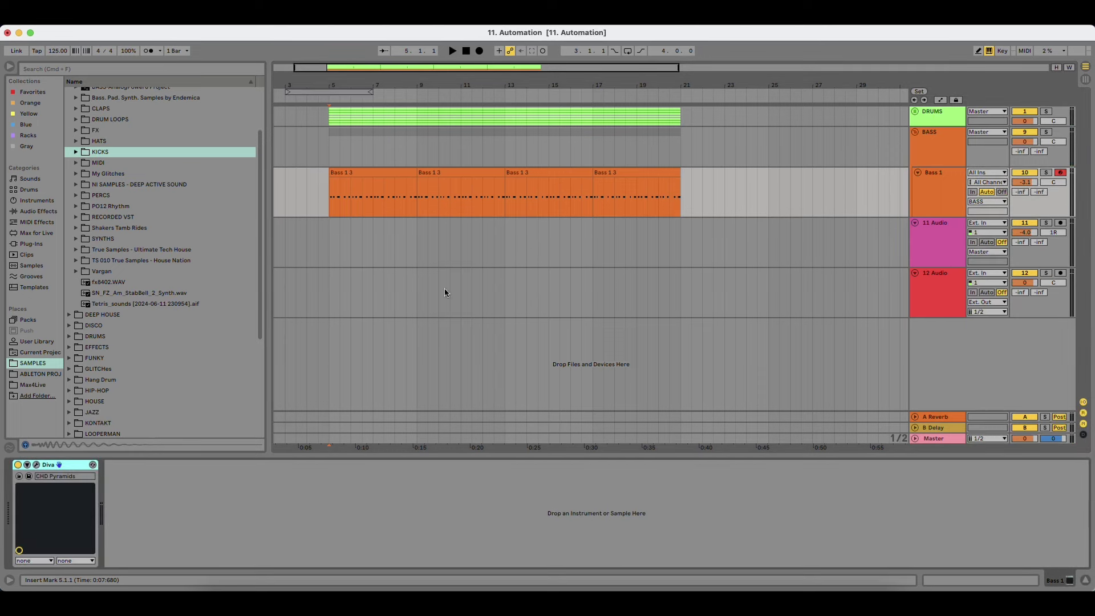
pyautogui.click(27, 464)
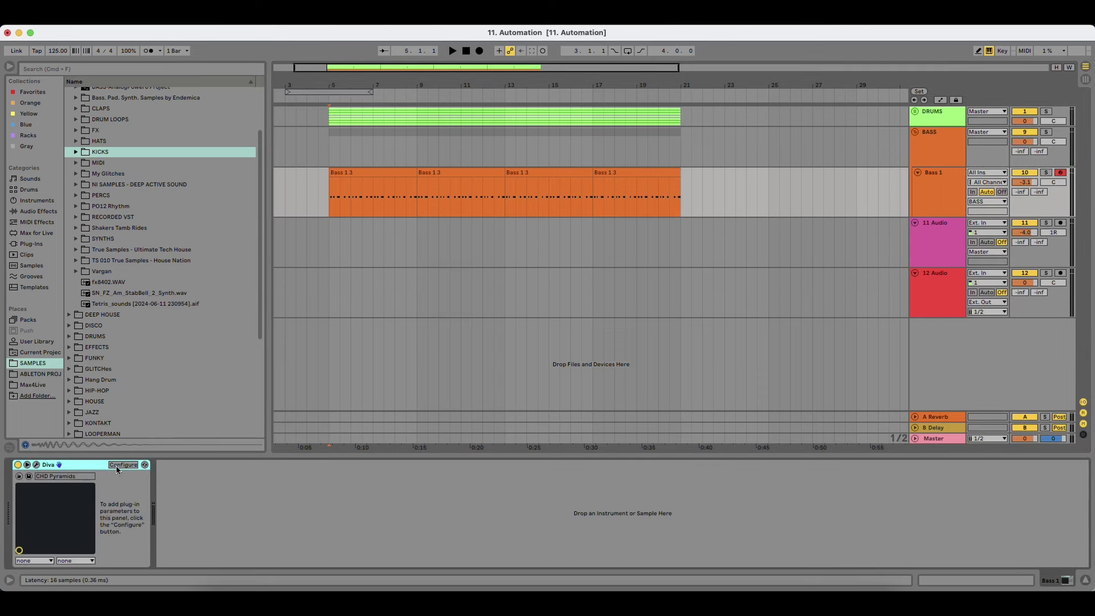
pyautogui.click(36, 466)
pyautogui.moveTo(361, 110); pyautogui.dragTo(408, 108)
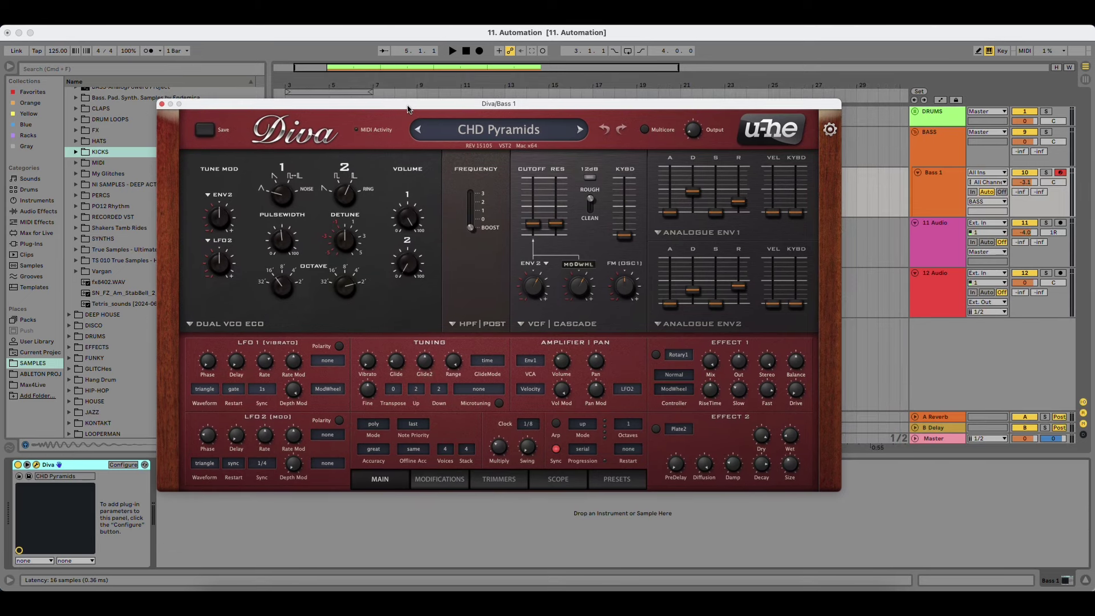
pyautogui.moveTo(408, 108); pyautogui.dragTo(442, 321)
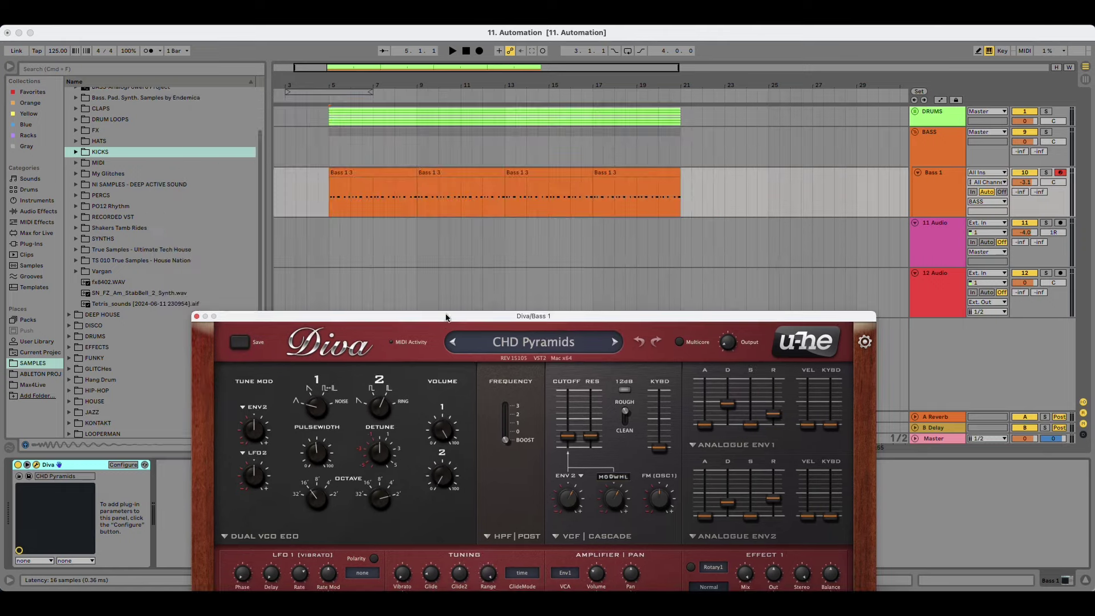
# Step: Select the whole first Bass 1 clip, from bar 5 to bar 9
pyautogui.moveTo(375, 86)
pyautogui.mouseDown()
pyautogui.moveTo(388, 101)
pyautogui.moveTo(368, 98)
pyautogui.mouseUp()
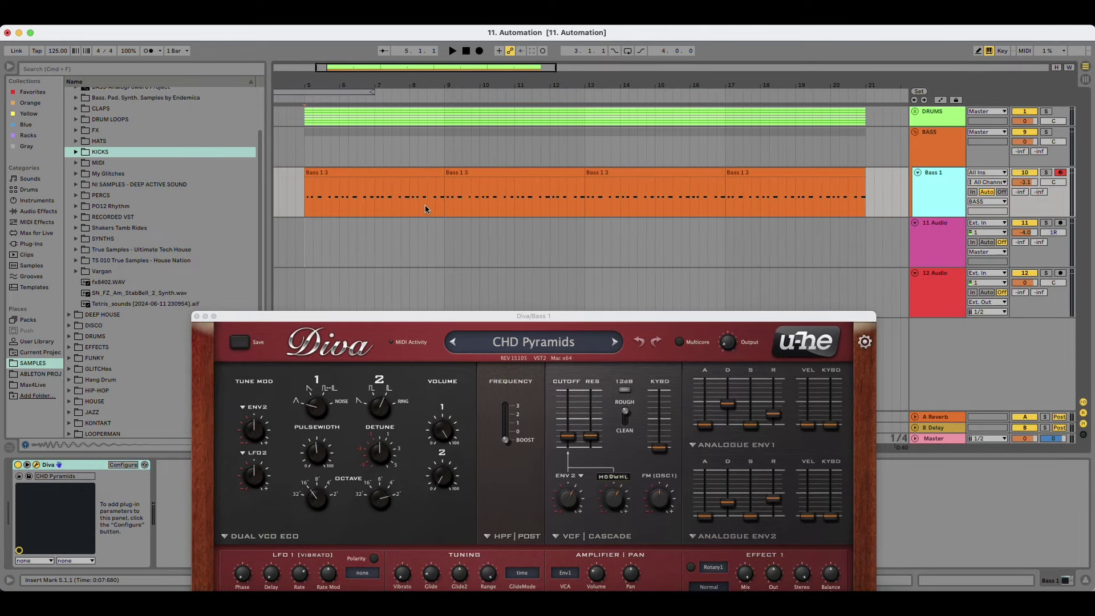
pyautogui.moveTo(410, 193); pyautogui.dragTo(443, 183)
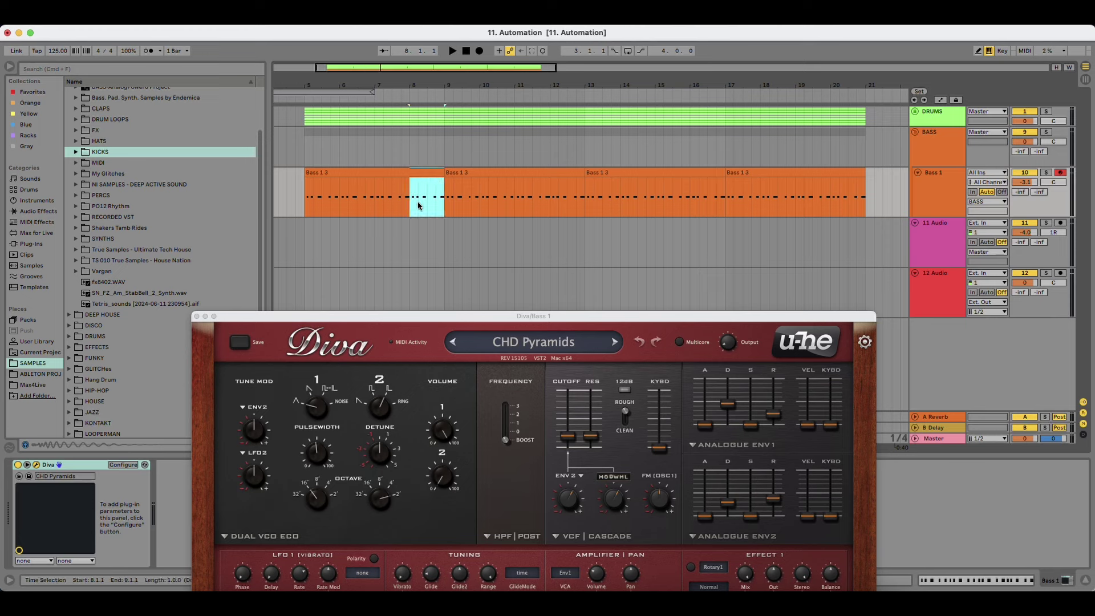
pyautogui.click(356, 236)
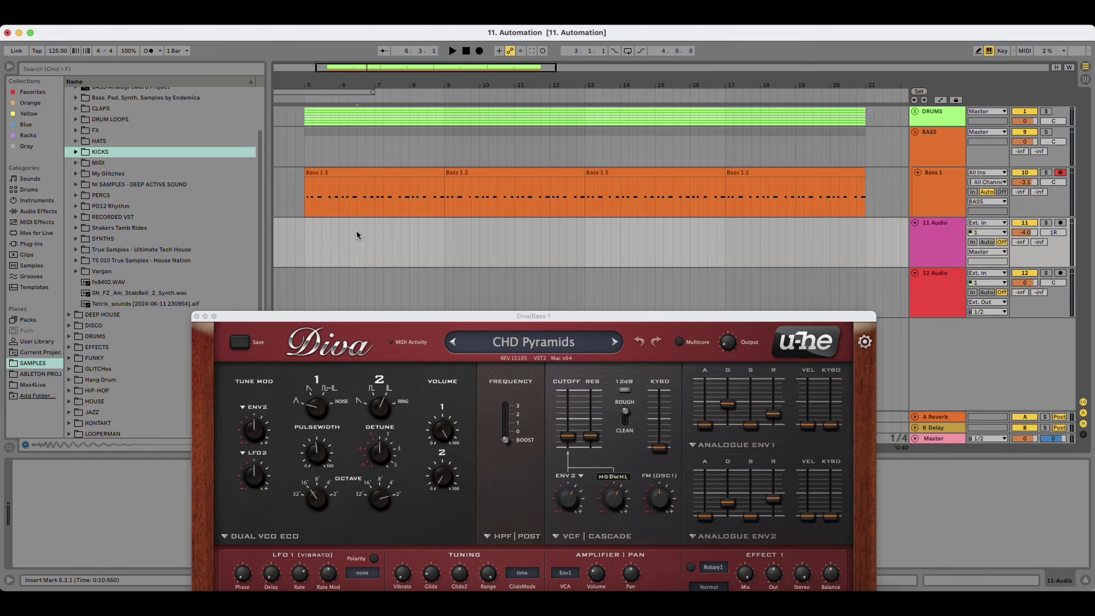
pyautogui.moveTo(435, 195); pyautogui.dragTo(412, 184)
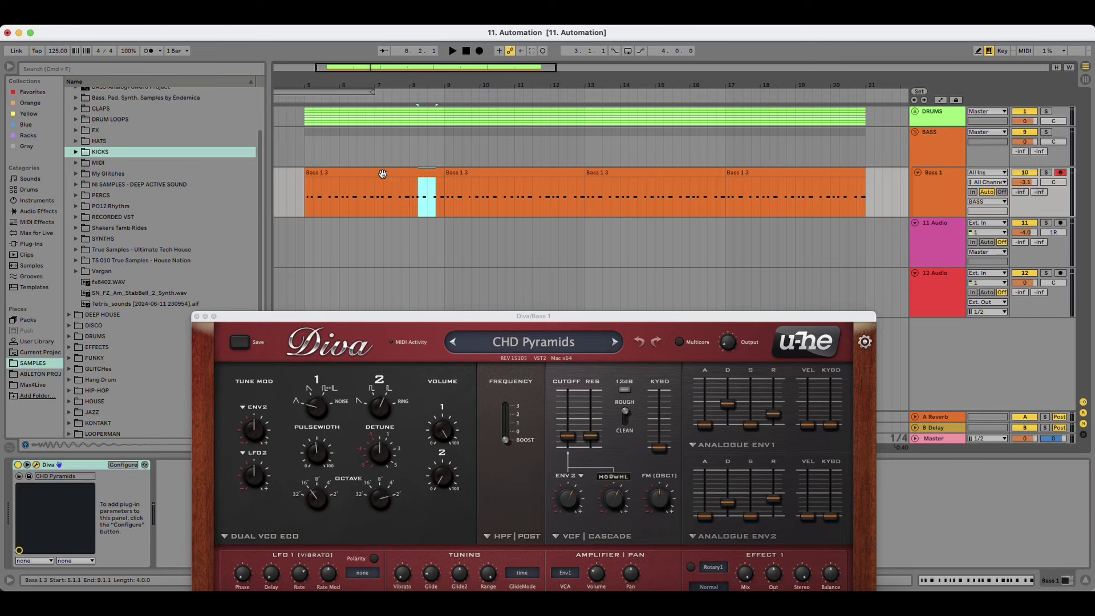
pyautogui.click(326, 173)
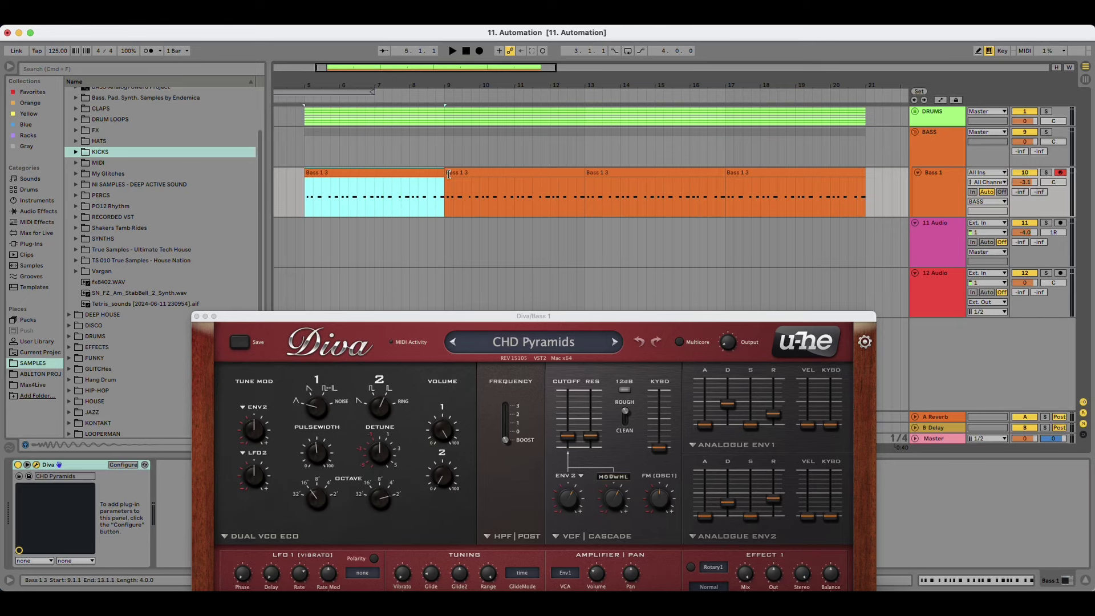
pyautogui.moveTo(445, 325); pyautogui.dragTo(401, 186)
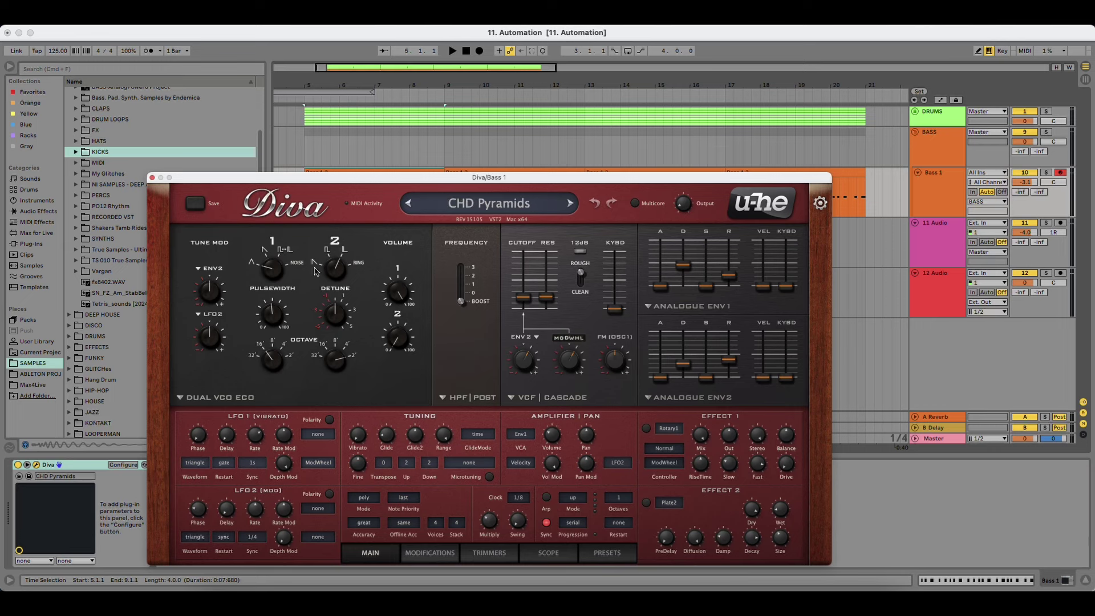
pyautogui.moveTo(337, 180); pyautogui.dragTo(387, 296)
pyautogui.moveTo(368, 86); pyautogui.dragTo(392, 98)
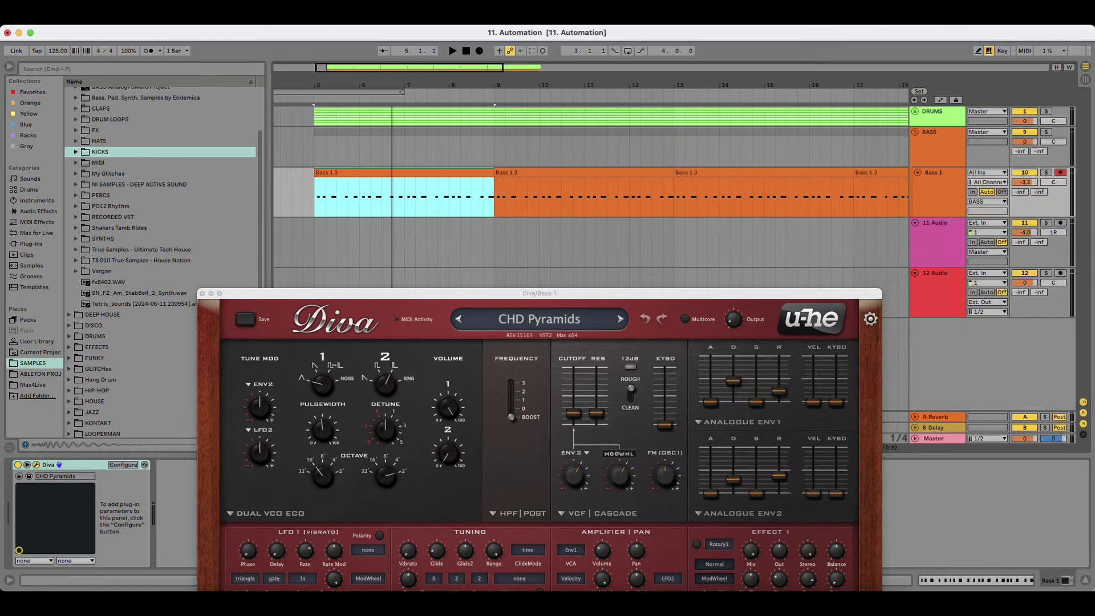
pyautogui.moveTo(406, 298); pyautogui.dragTo(349, 125)
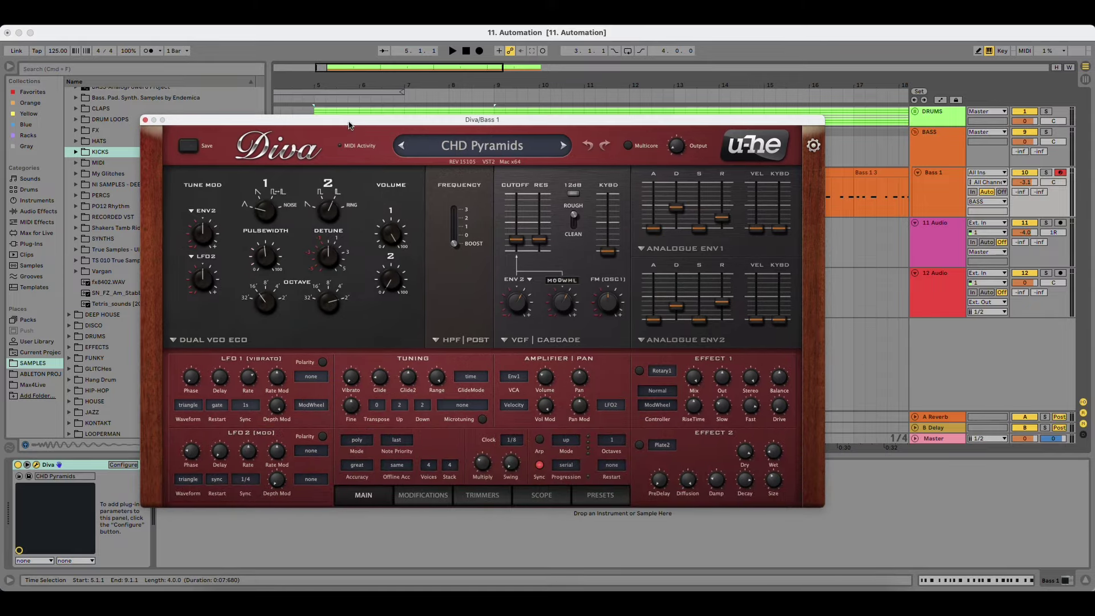
pyautogui.moveTo(349, 126); pyautogui.dragTo(374, 175)
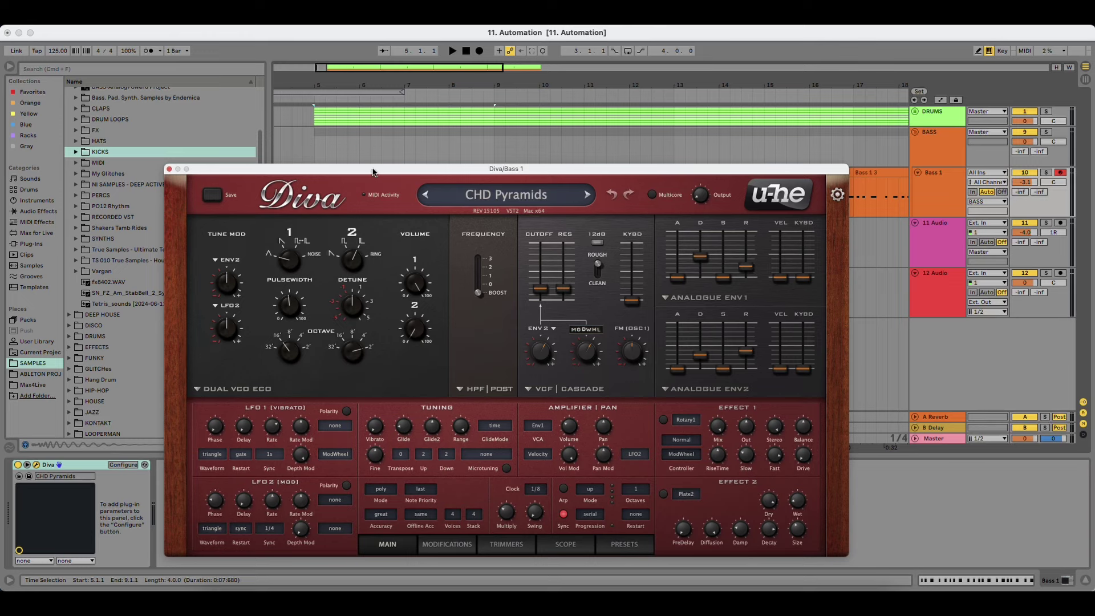
pyautogui.moveTo(374, 171); pyautogui.dragTo(348, 298)
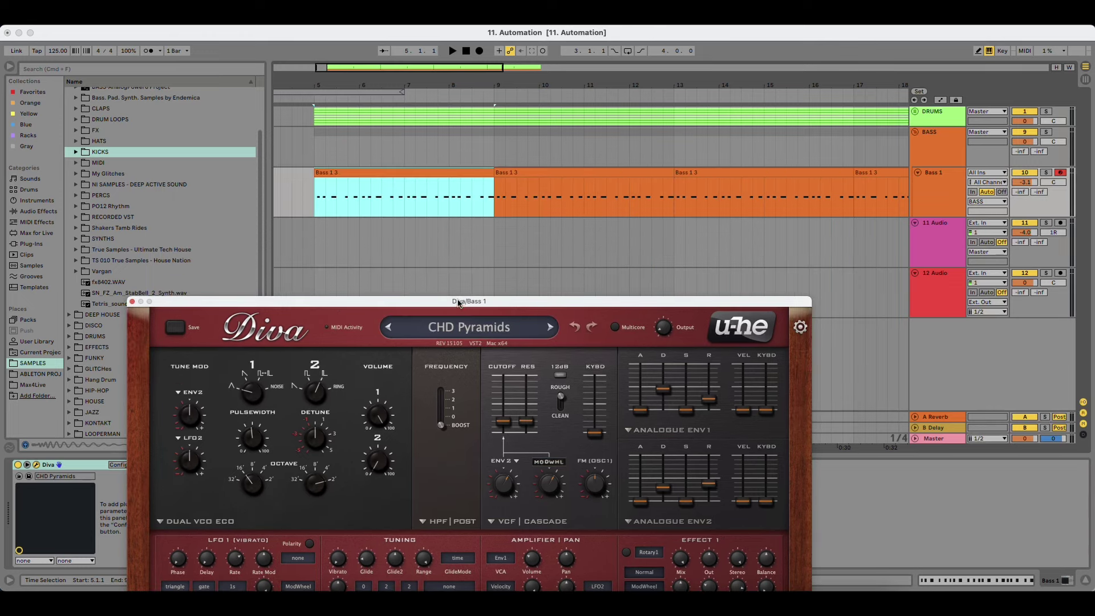
pyautogui.moveTo(459, 301); pyautogui.dragTo(418, 196)
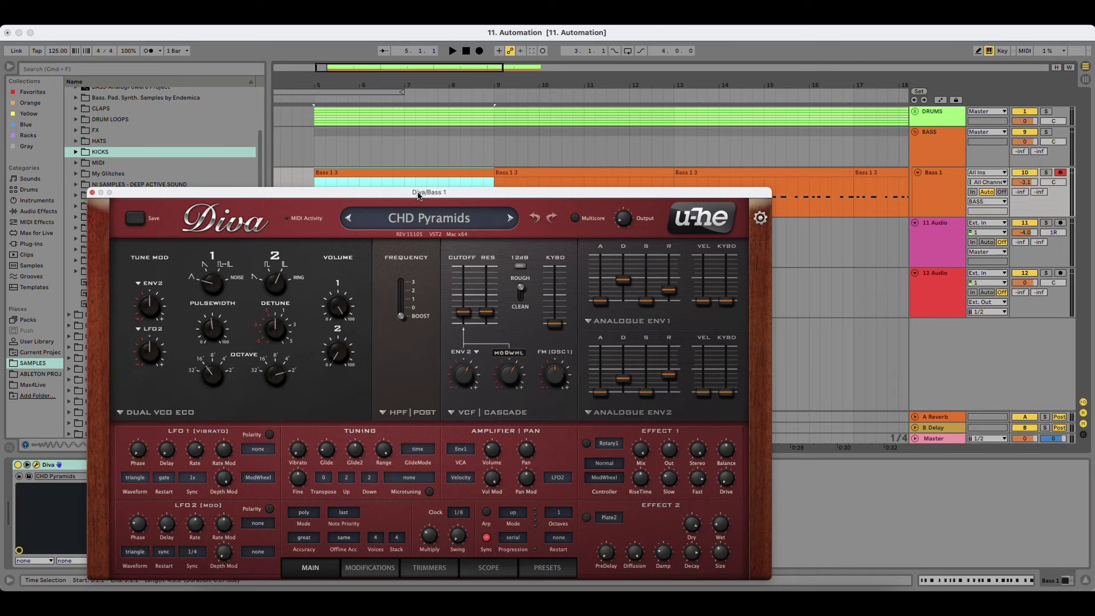
pyautogui.moveTo(407, 198); pyautogui.dragTo(435, 131)
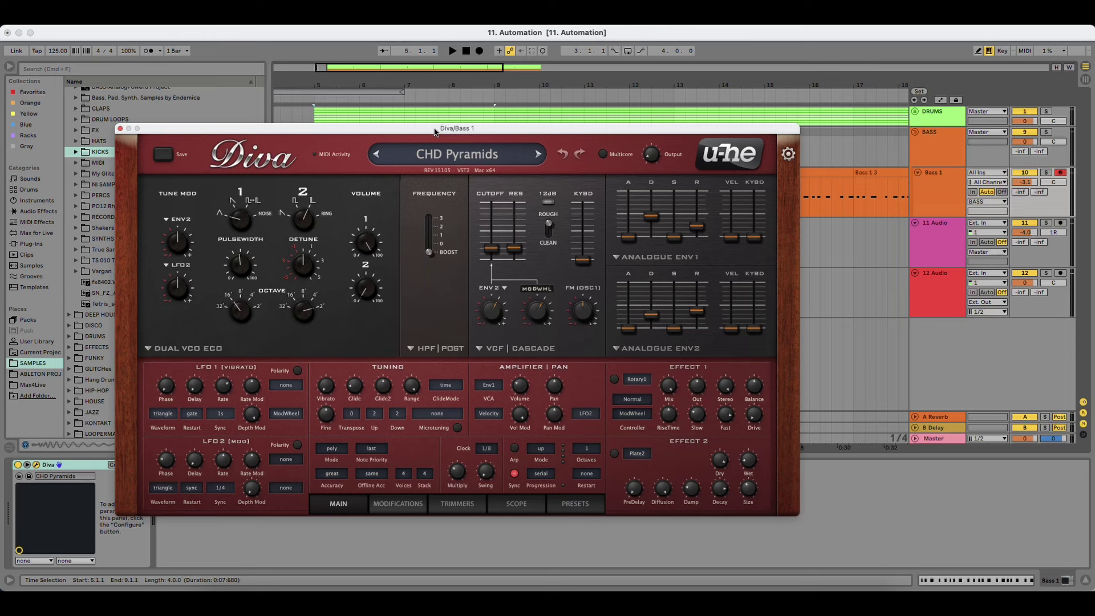
pyautogui.moveTo(435, 131); pyautogui.dragTo(476, 237)
pyautogui.click(302, 177)
pyautogui.click(325, 173)
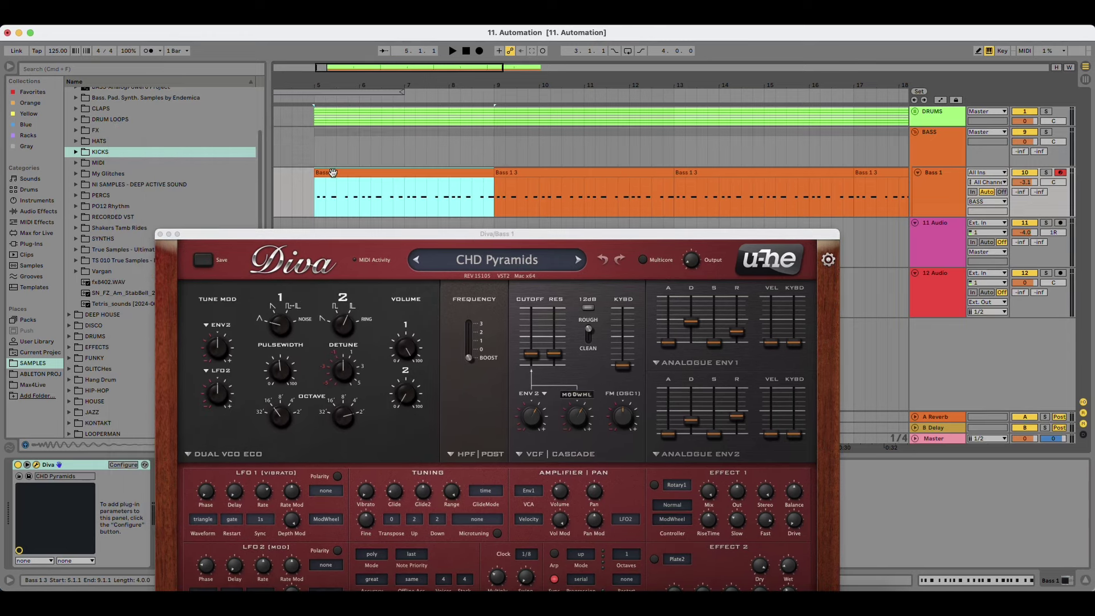
pyautogui.moveTo(371, 86); pyautogui.dragTo(357, 83)
pyautogui.moveTo(361, 234); pyautogui.dragTo(355, 123)
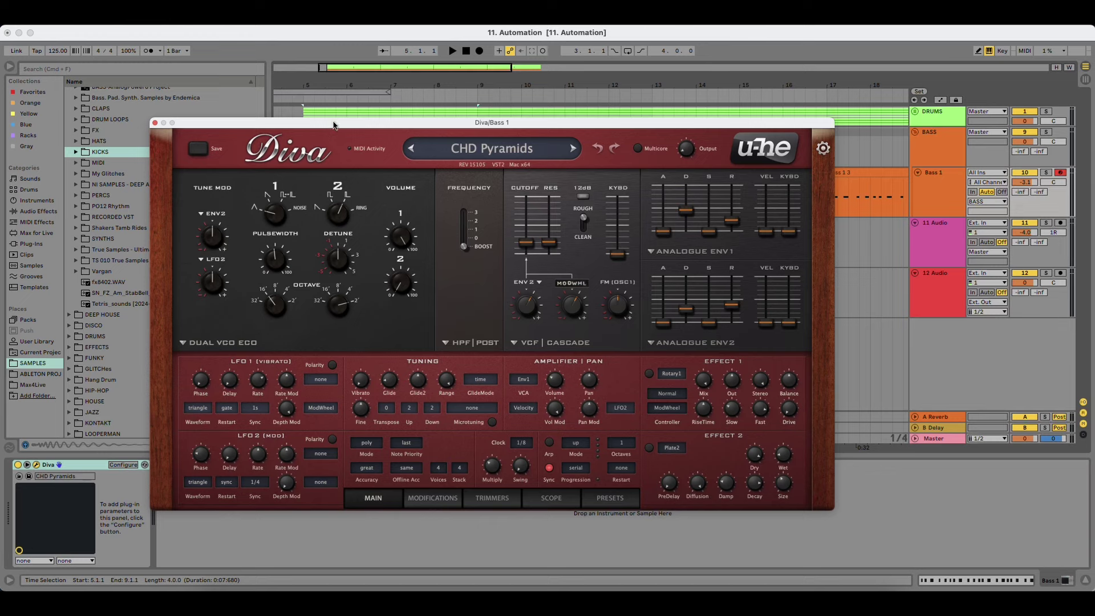
# Step: Turn on Configure mode for Diva and add its filter cutoff, VCF1: Frequency, to the device's parameter area
pyautogui.moveTo(334, 125); pyautogui.dragTo(444, 150)
pyautogui.click(129, 471)
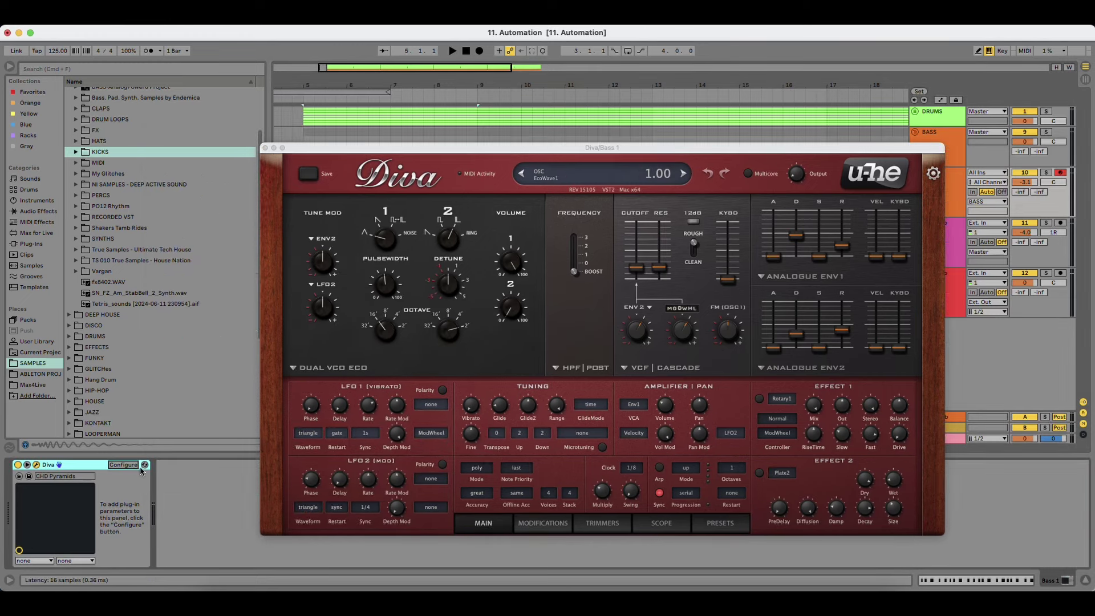
pyautogui.click(130, 466)
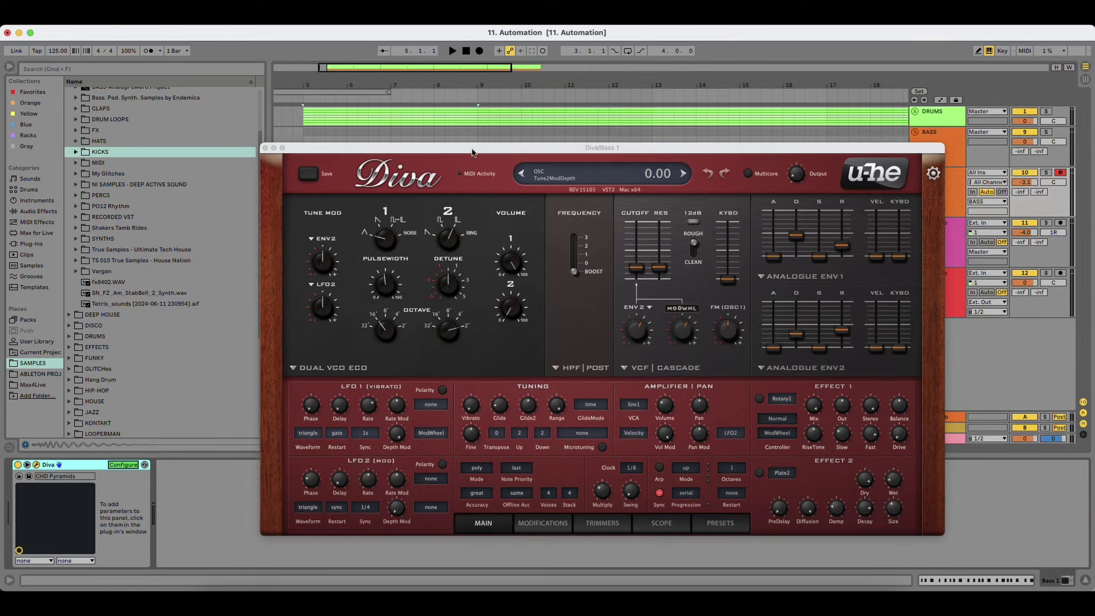
pyautogui.moveTo(472, 153); pyautogui.dragTo(452, 151)
pyautogui.moveTo(552, 240)
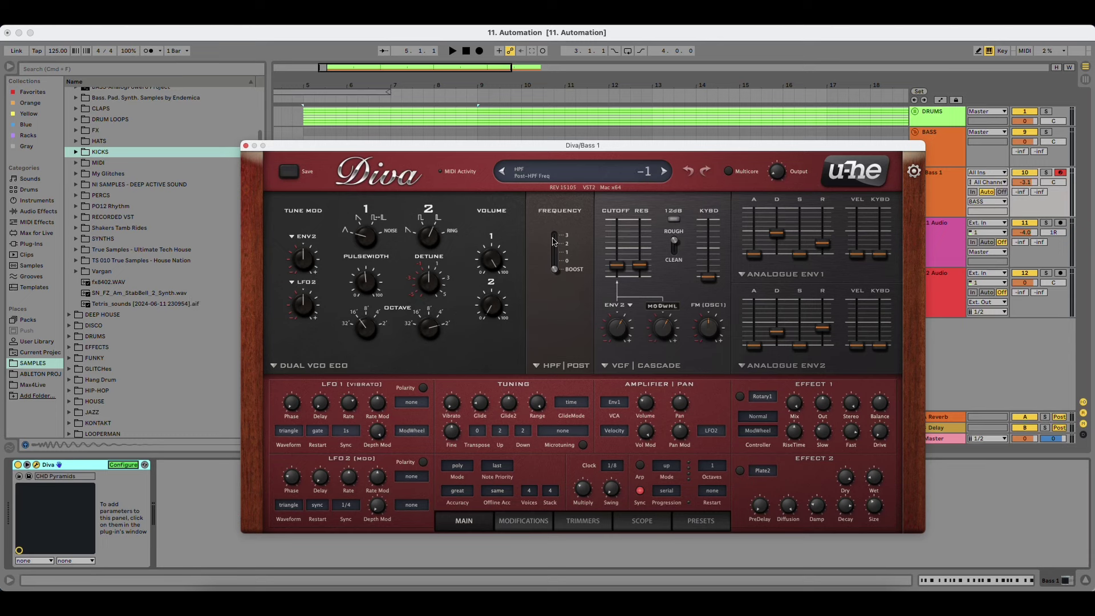
pyautogui.moveTo(624, 274)
pyautogui.click(617, 267)
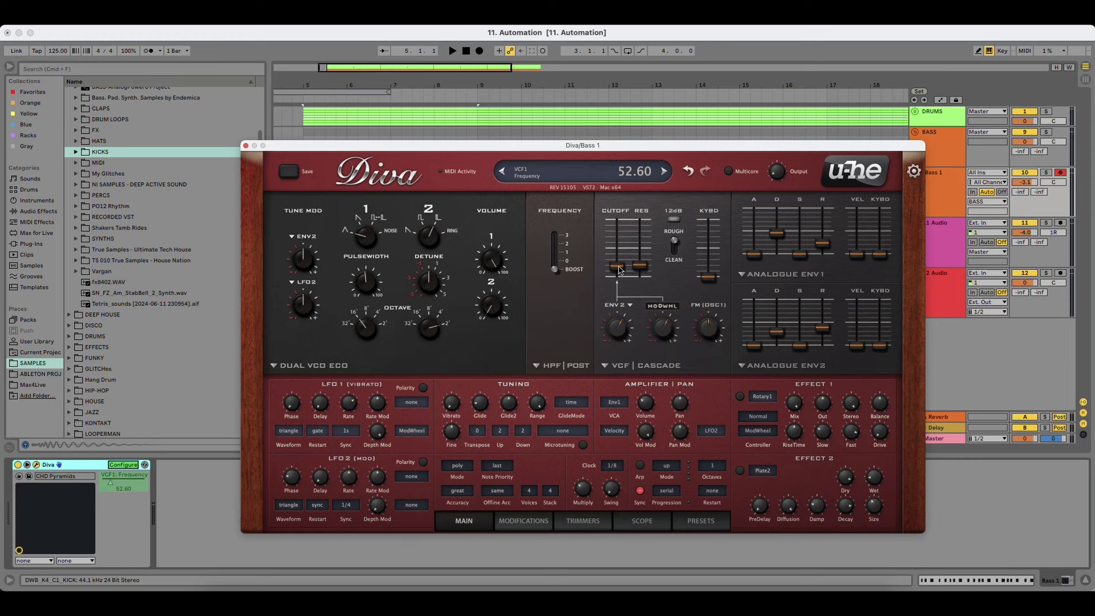
# Step: Add Diva's VCF1 mod depth, Resonance and FilterFM plus OSC Volume2 and Tune2, leave Configure mode, and close the plug-in window
pyautogui.moveTo(596, 146); pyautogui.dragTo(515, 137)
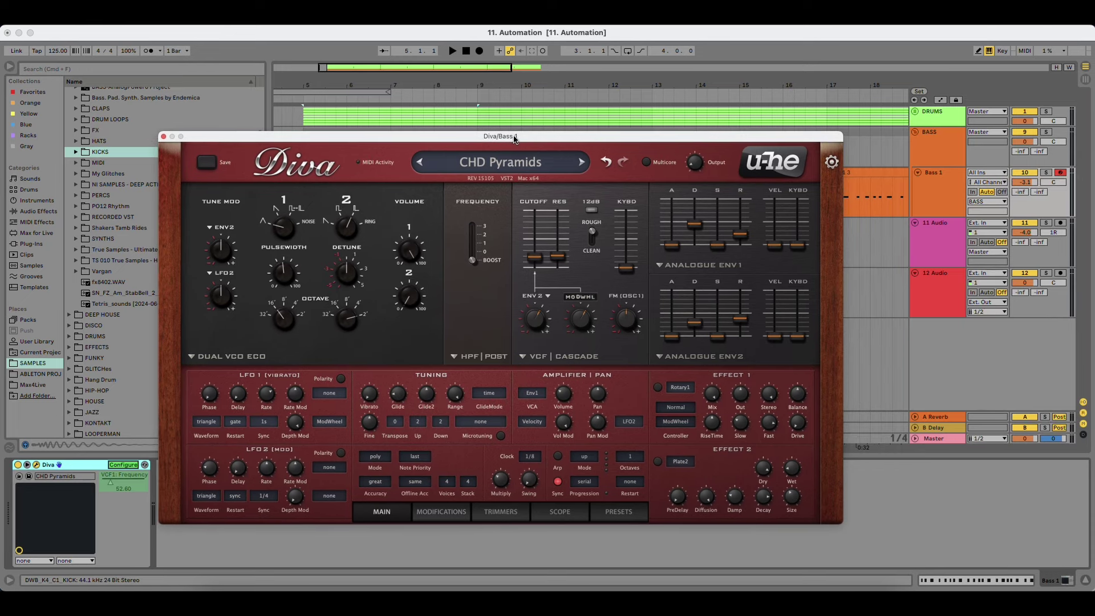
pyautogui.click(539, 324)
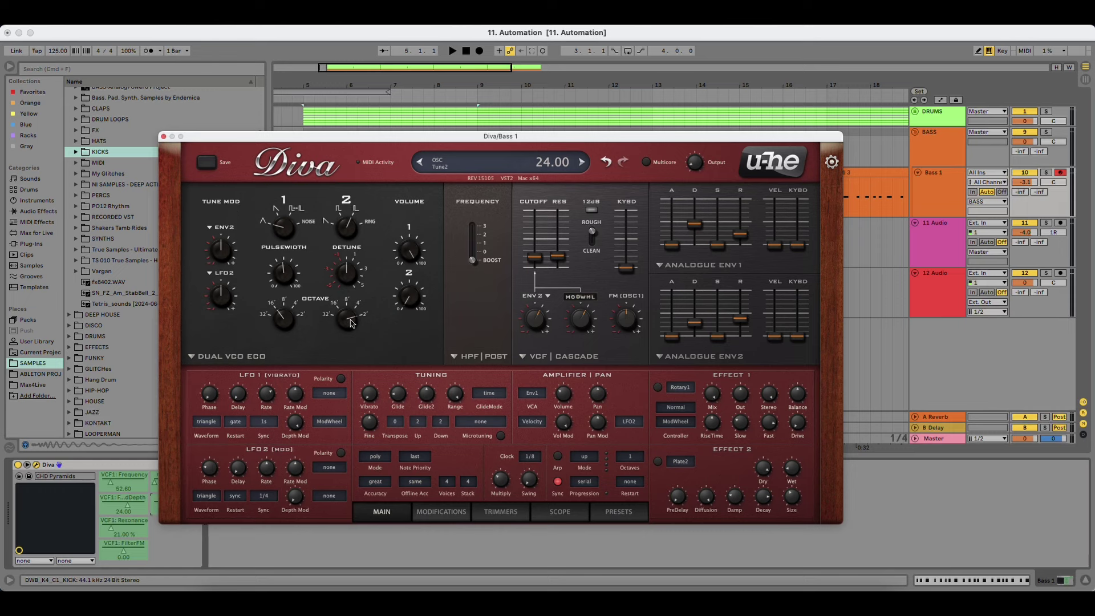
pyautogui.moveTo(284, 141); pyautogui.dragTo(371, 139)
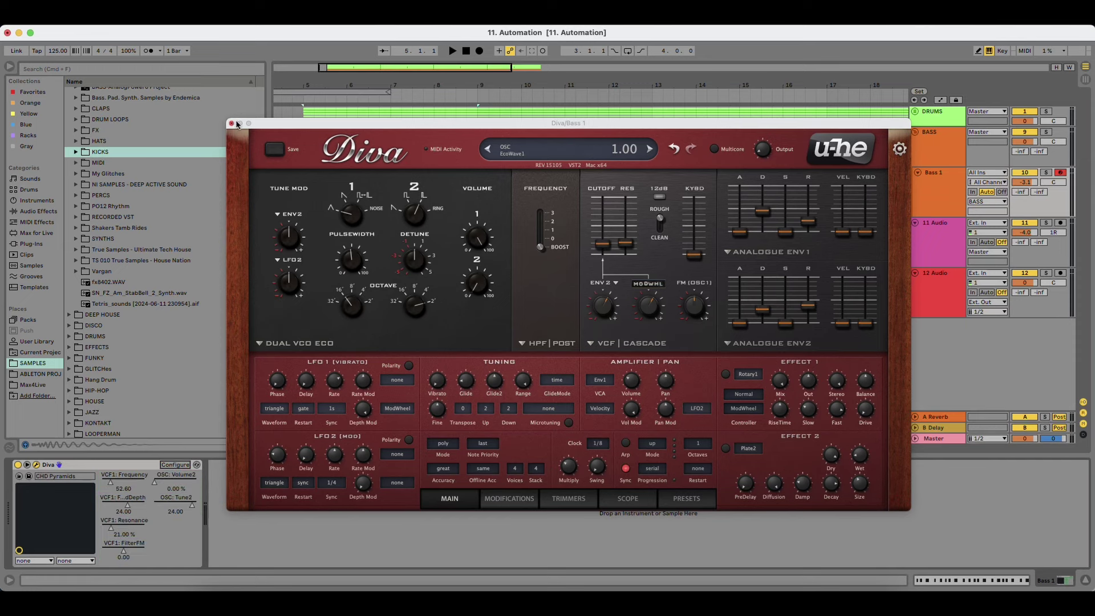
pyautogui.moveTo(365, 123); pyautogui.dragTo(394, 171)
pyautogui.click(261, 171)
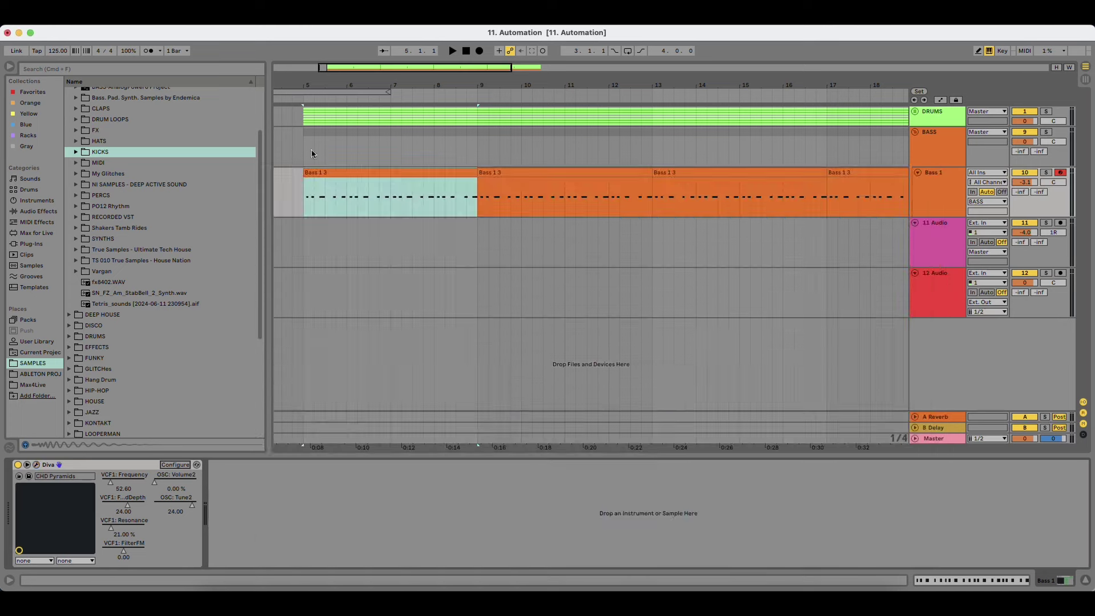
# Step: Solo the Bass 1 track and play its first clip briefly
pyautogui.moveTo(348, 85); pyautogui.dragTo(389, 112)
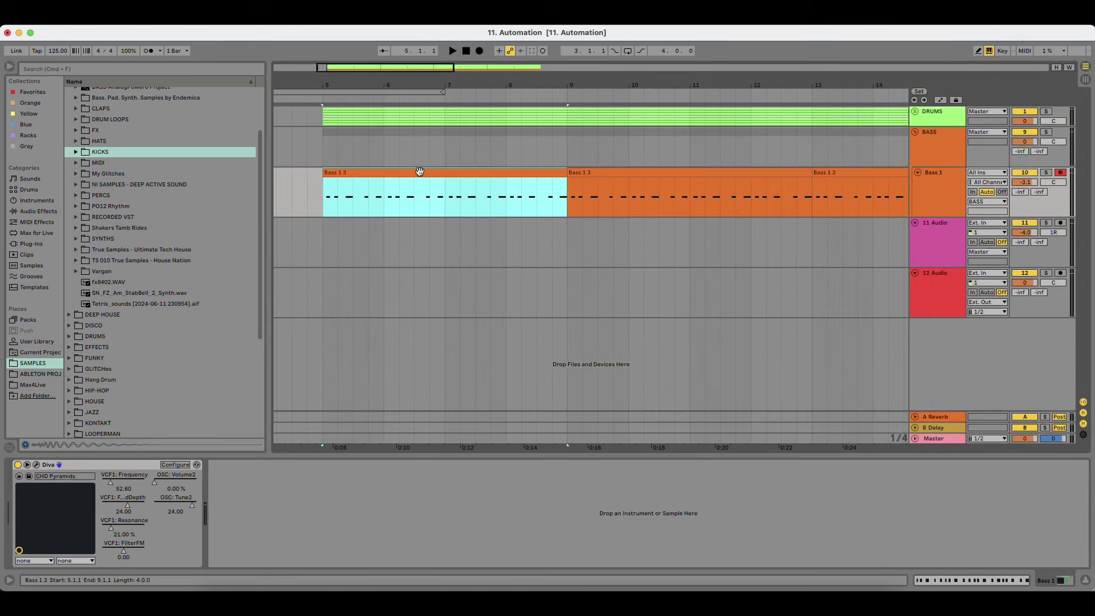
pyautogui.click(1046, 173)
pyautogui.moveTo(437, 86); pyautogui.dragTo(436, 100)
pyautogui.press('space')
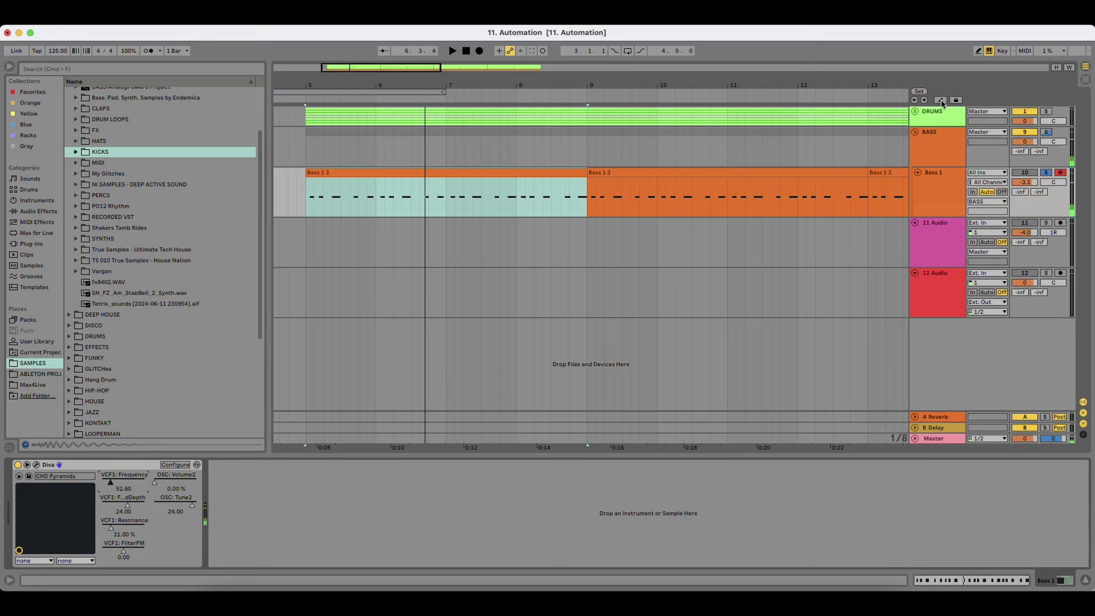
# Step: Show the automation lanes and display Diva's VCF1: Frequency envelope on Bass 1 while playing from bar 5
pyautogui.click(941, 101)
pyautogui.click(941, 101)
pyautogui.click(941, 101)
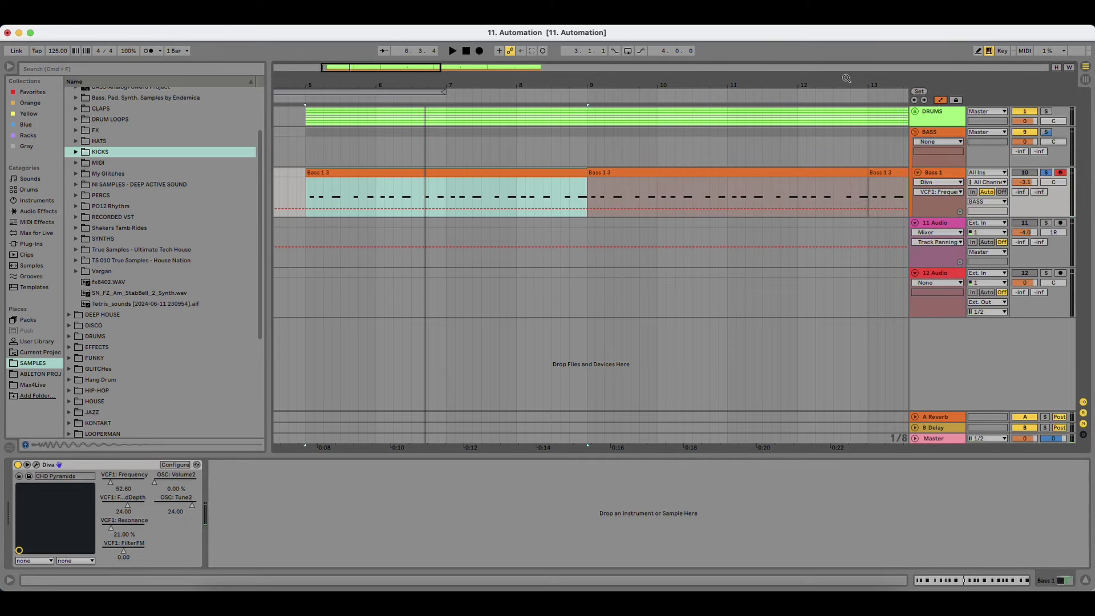
pyautogui.moveTo(847, 79); pyautogui.dragTo(846, 87)
pyautogui.moveTo(548, 88); pyautogui.dragTo(548, 80)
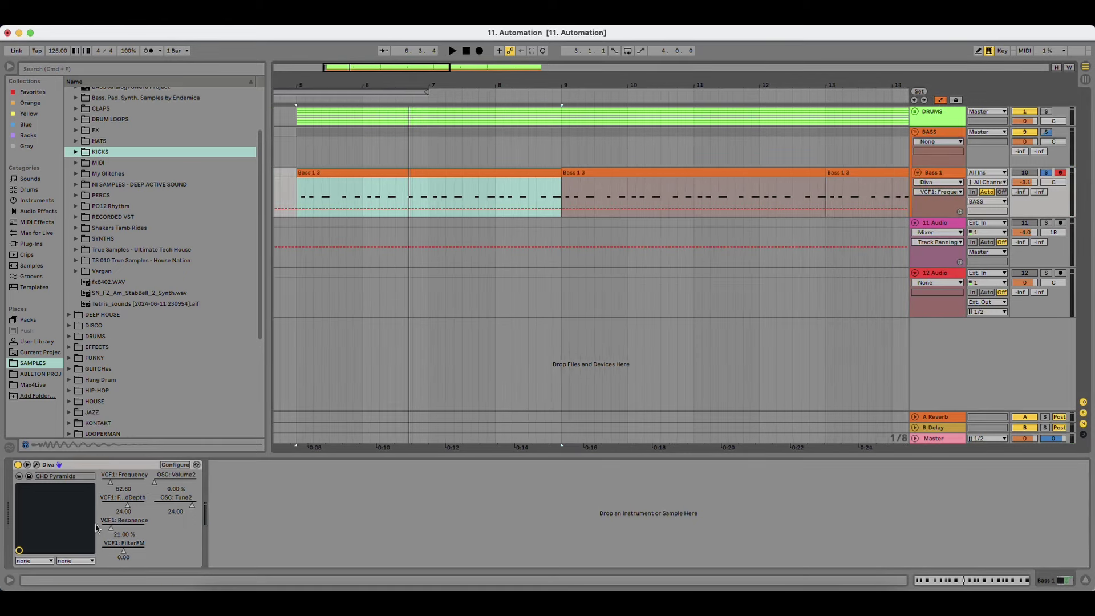
pyautogui.press('space')
pyautogui.click(111, 484)
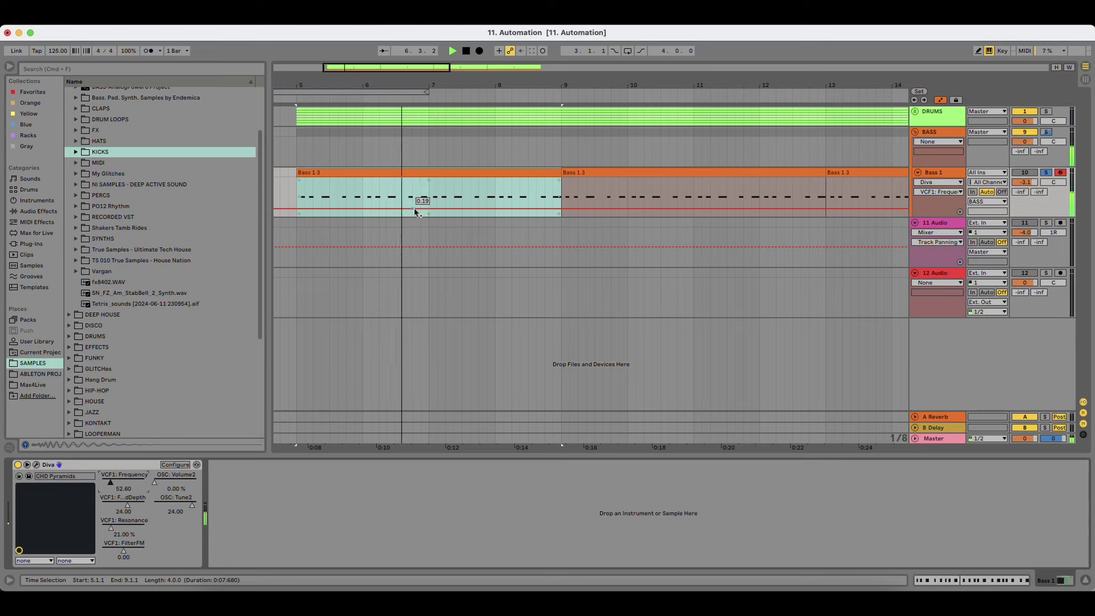
pyautogui.press('space')
# Step: Draw a triangular VCF1: Frequency peak on Bass 1 from about 6.3 to bar 7 and play it
pyautogui.click(396, 209)
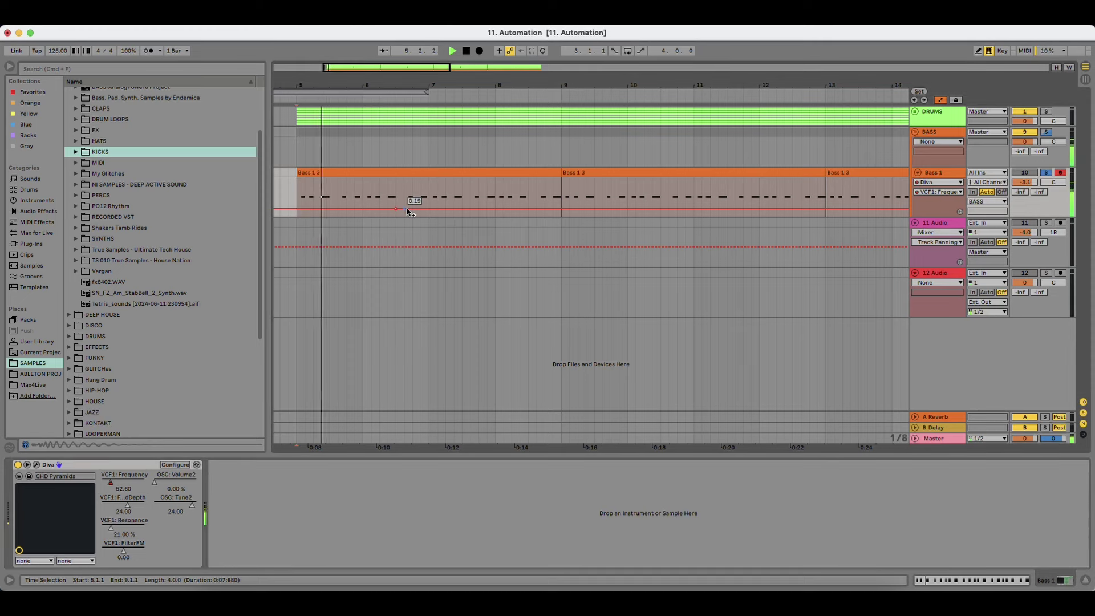
pyautogui.moveTo(408, 209)
pyautogui.mouseDown()
pyautogui.moveTo(421, 190)
pyautogui.moveTo(426, 210)
pyautogui.moveTo(413, 198)
pyautogui.mouseUp()
pyautogui.press('space')
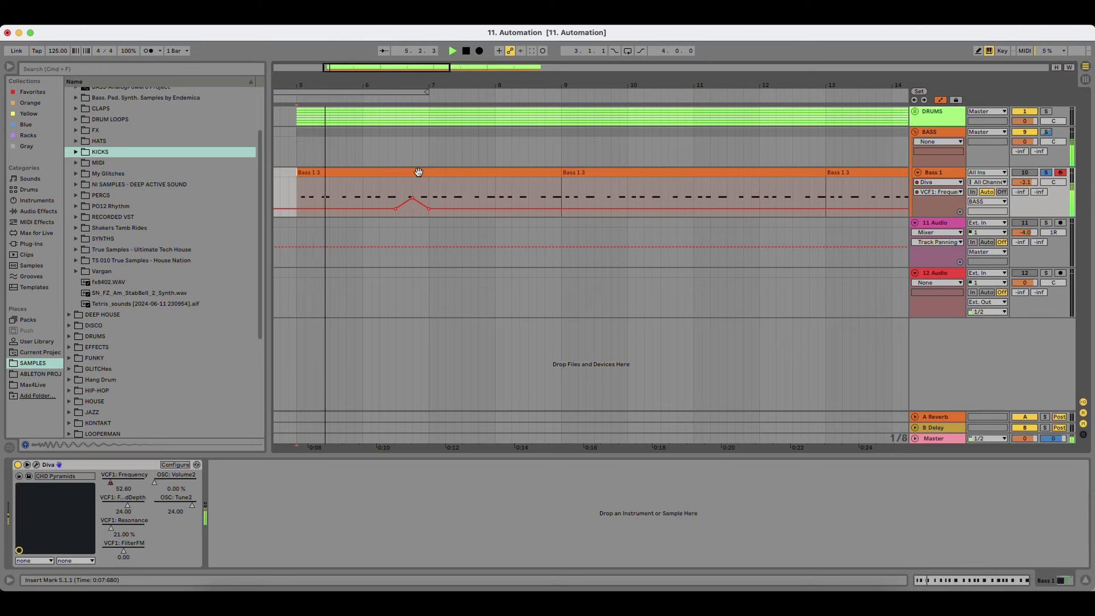
# Step: Draw a narrower, slightly higher VCF1: Frequency peak on Bass 1 just before bar 6 and play it
pyautogui.moveTo(405, 85); pyautogui.dragTo(437, 87)
pyautogui.click(329, 211)
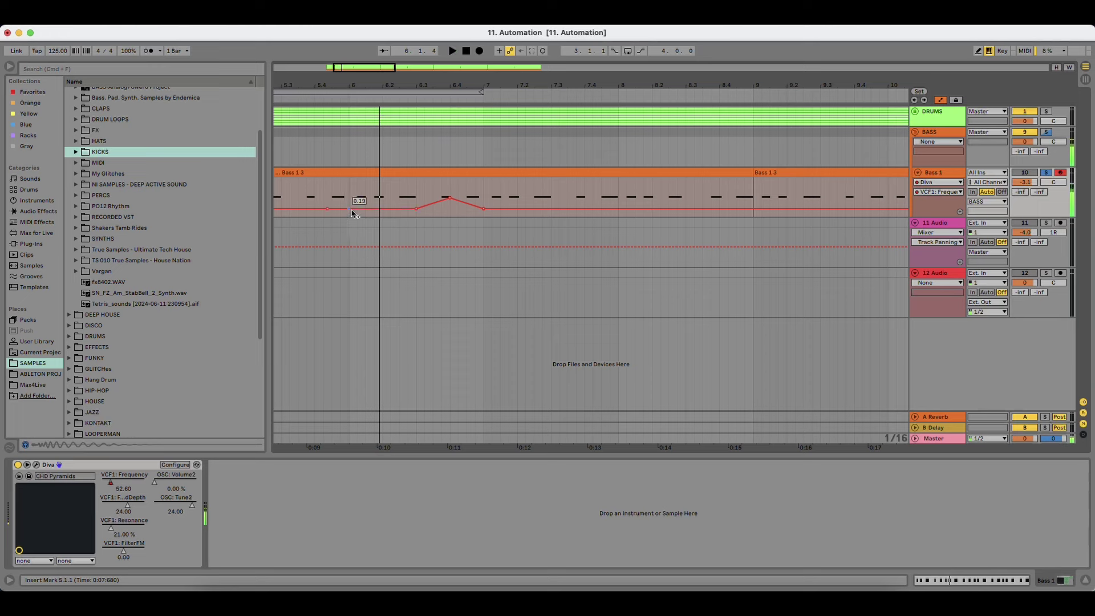
pyautogui.moveTo(337, 209); pyautogui.dragTo(340, 193)
pyautogui.press('space')
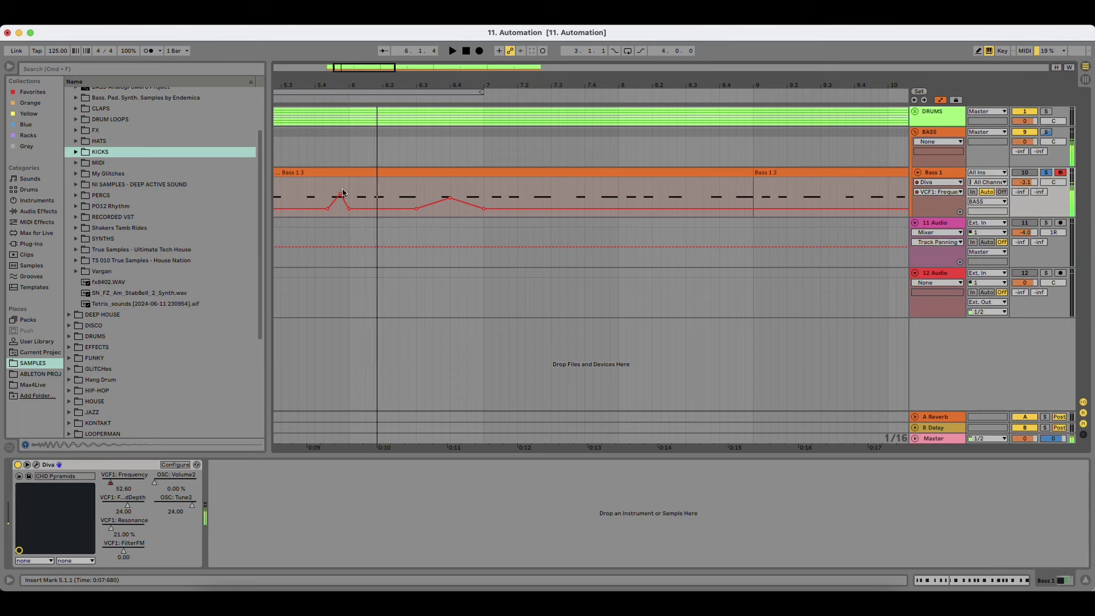
# Step: Raise Bass 1's VCF1: Frequency peak before bar 6 to about 0.85, remove the peak between 6.3 and bar 7, and play the result
pyautogui.moveTo(340, 196); pyautogui.dragTo(340, 187)
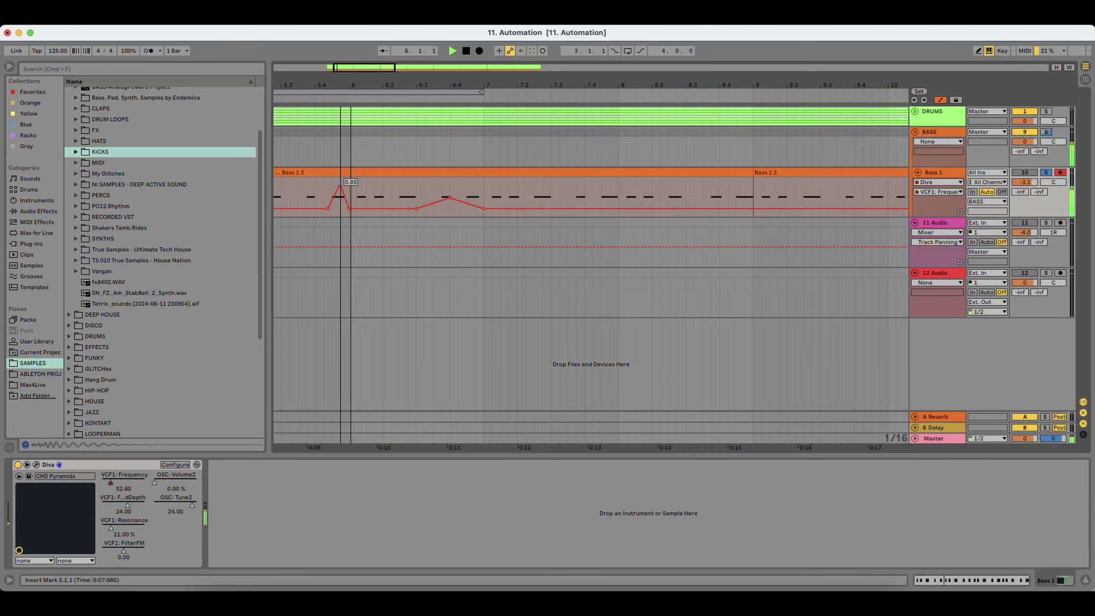
pyautogui.press('space')
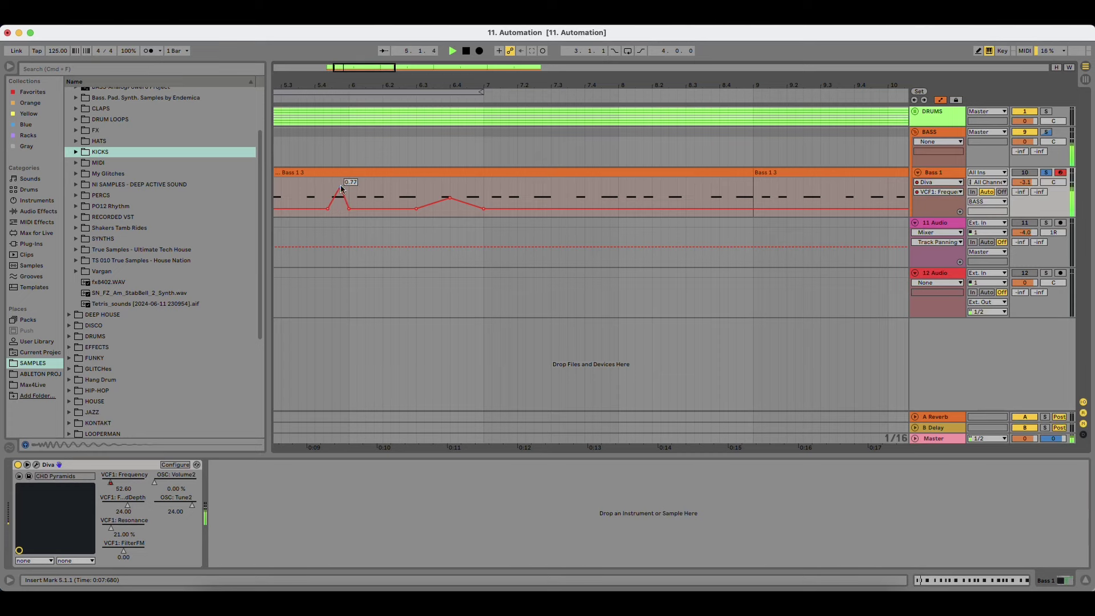
pyautogui.click(450, 198)
pyautogui.moveTo(444, 85); pyautogui.dragTo(412, 47)
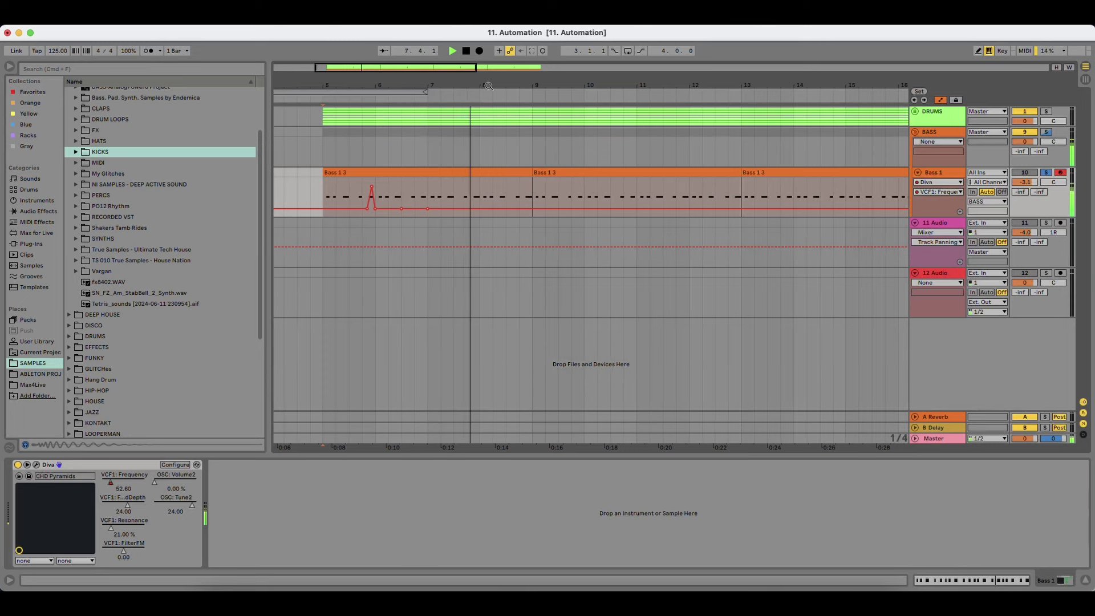
pyautogui.press('space')
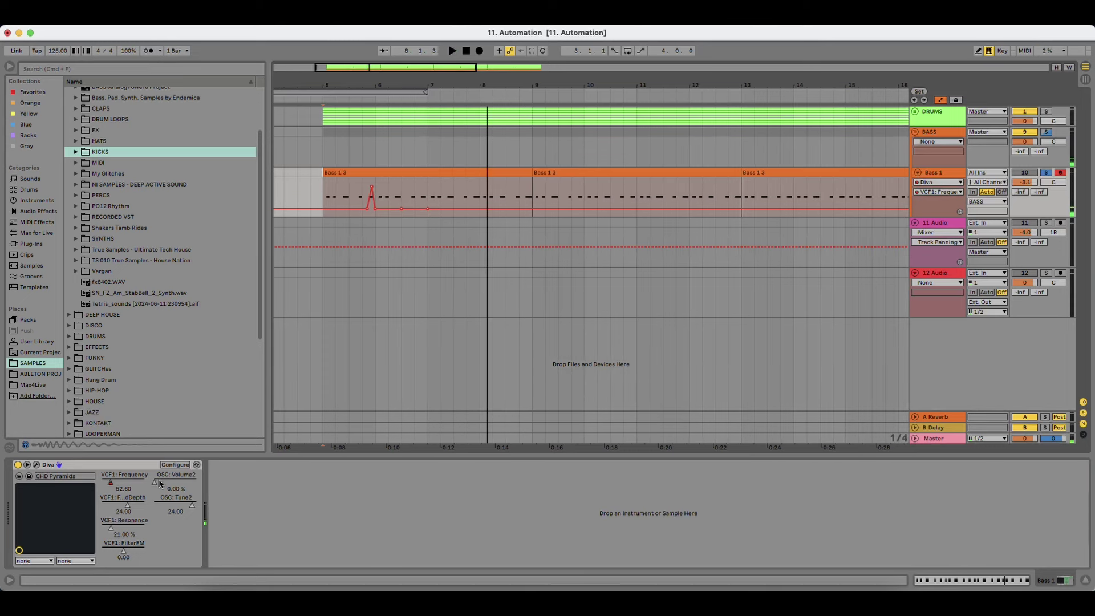
# Step: Display Diva's OSC: Volume2 envelope on Bass 1 and draw a narrow rectangular pulse at about 0.79 just before 8.4, with zero on both sides
pyautogui.press('space')
pyautogui.moveTo(157, 483); pyautogui.dragTo(195, 483)
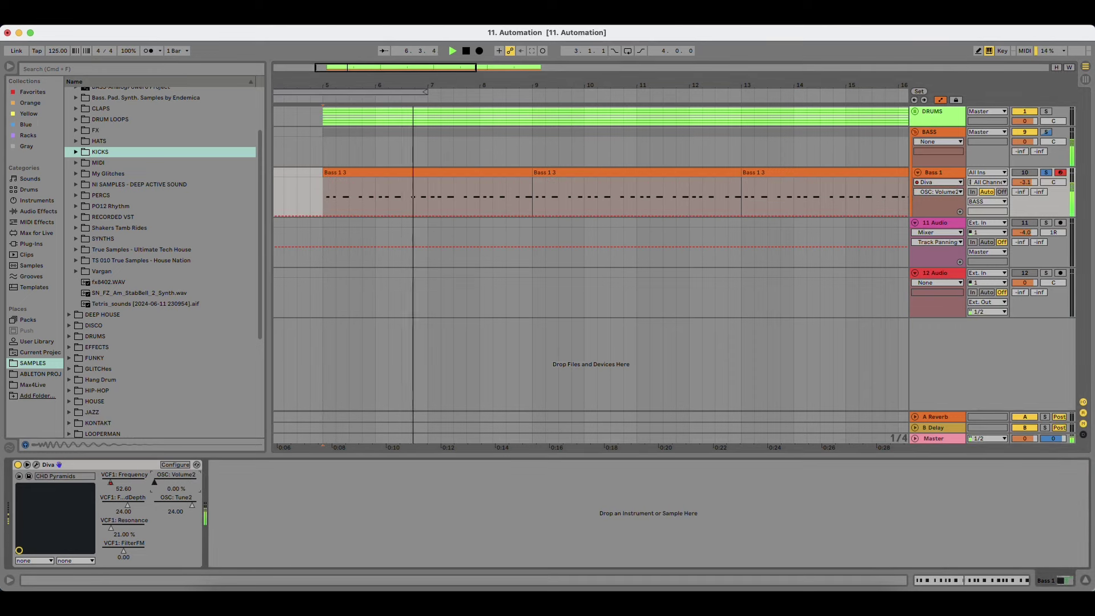
pyautogui.moveTo(492, 179); pyautogui.dragTo(505, 218)
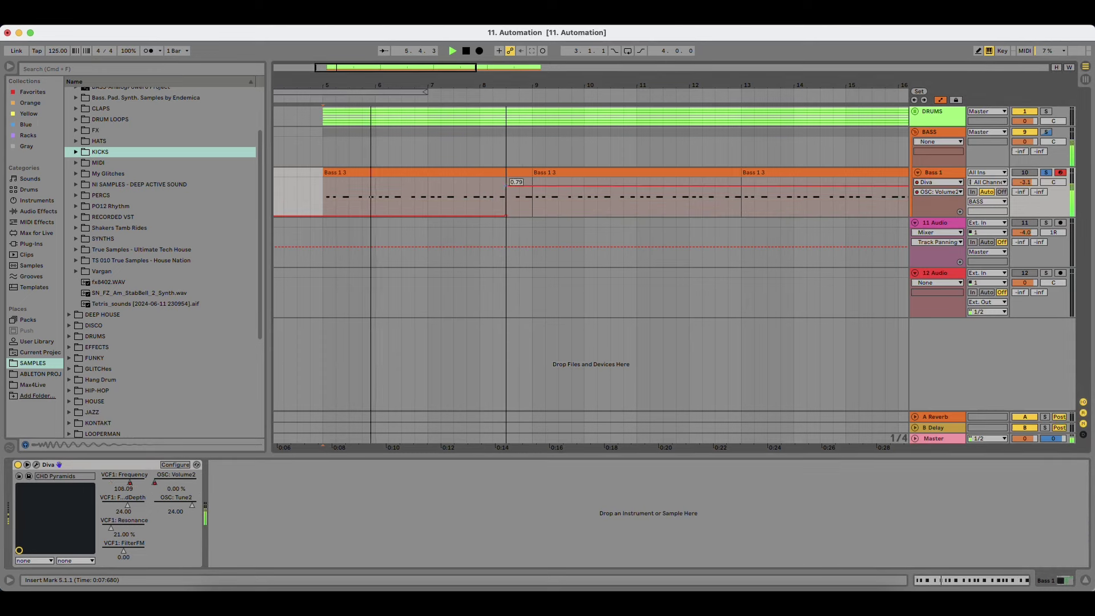
pyautogui.scroll(5, 524, 117)
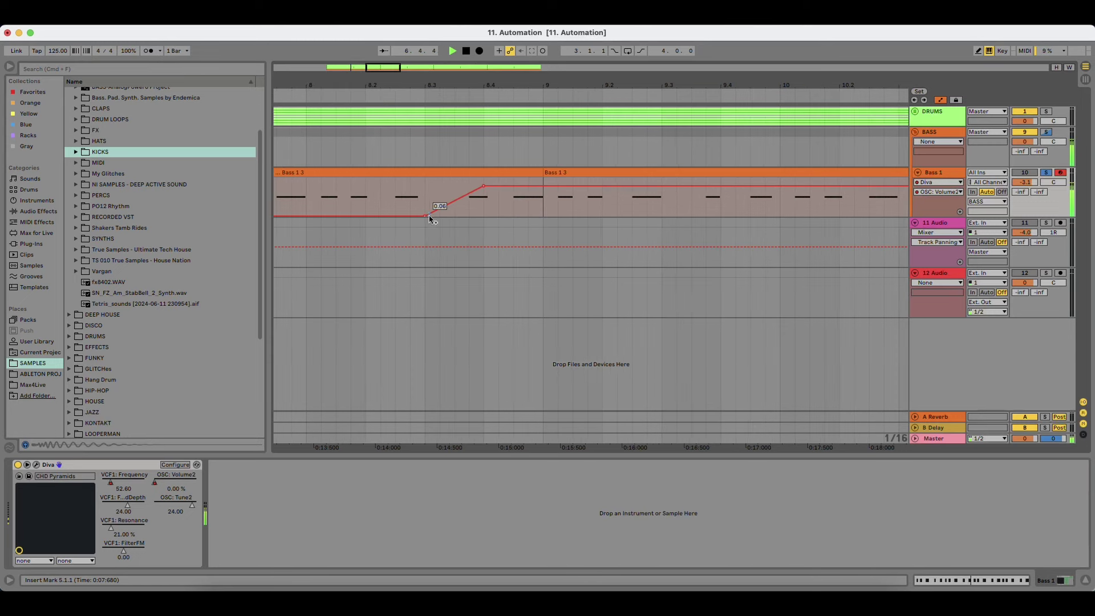
pyautogui.moveTo(441, 215); pyautogui.dragTo(469, 215)
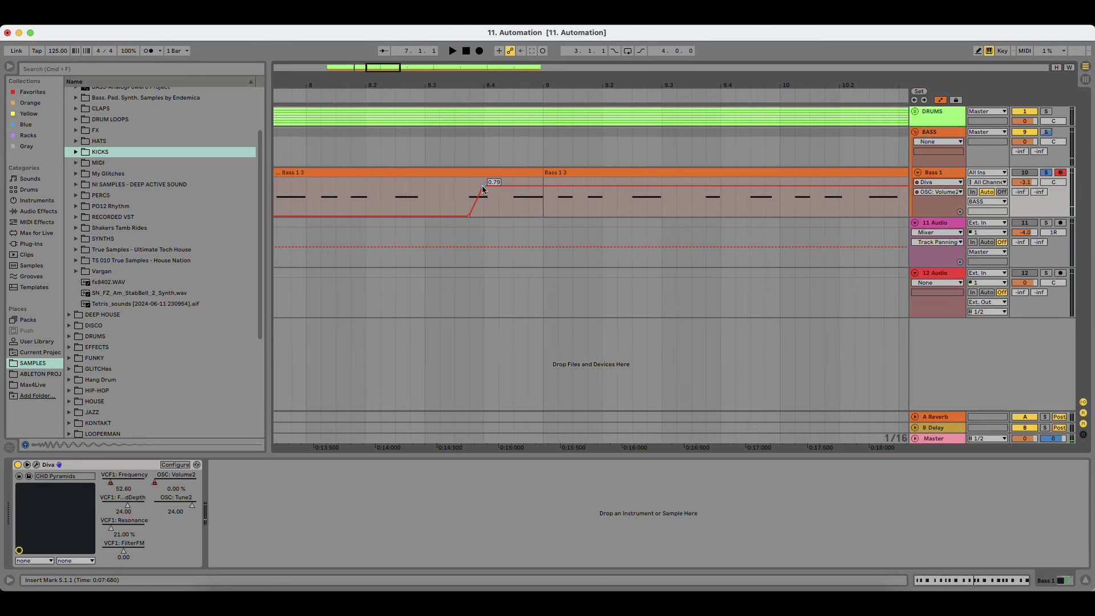
pyautogui.moveTo(495, 187); pyautogui.dragTo(494, 215)
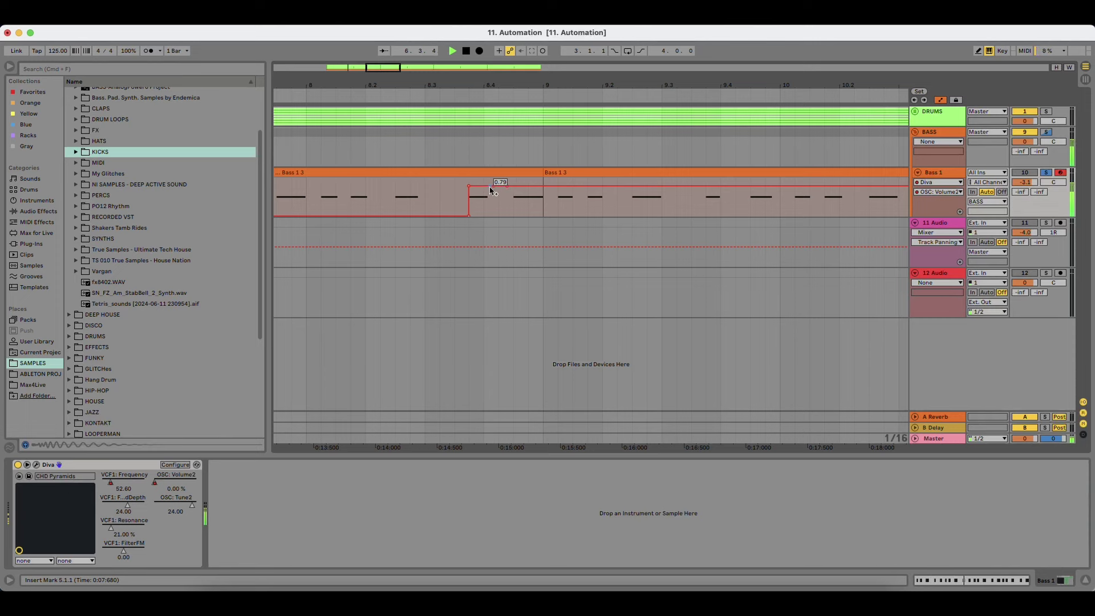
pyautogui.moveTo(508, 190); pyautogui.dragTo(508, 215)
pyautogui.moveTo(494, 82); pyautogui.dragTo(561, 48)
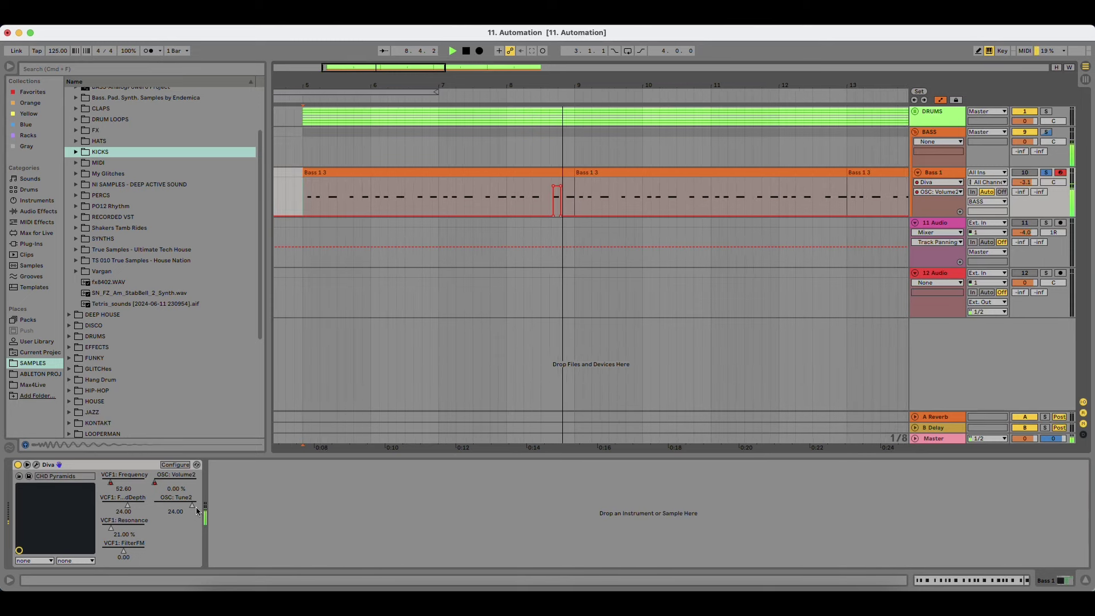
# Step: Place the insert marker at 8.3.3 and audition the OSC: Volume2 pulse several times
pyautogui.moveTo(559, 85); pyautogui.dragTo(528, 115)
pyautogui.click(502, 200)
pyautogui.press('space')
pyautogui.press('space')
pyautogui.press('space')
pyautogui.press('space')
pyautogui.press('space')
pyautogui.press('space')
pyautogui.press('space')
pyautogui.press('space')
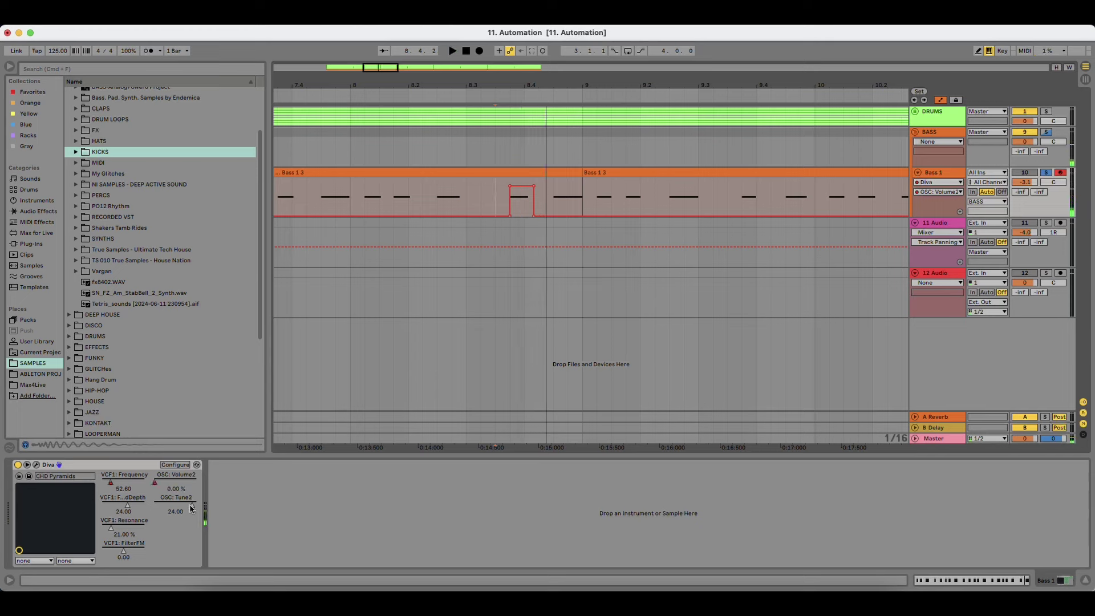
# Step: Lower Diva's OSC: Tune2 to 17.67 and replay the pulsed note repeatedly
pyautogui.press('space')
pyautogui.moveTo(192, 507); pyautogui.dragTo(172, 509)
pyautogui.press('space')
pyautogui.press('space')
pyautogui.press('space')
pyautogui.press('space')
pyautogui.press('space')
pyautogui.press('space')
pyautogui.press('space')
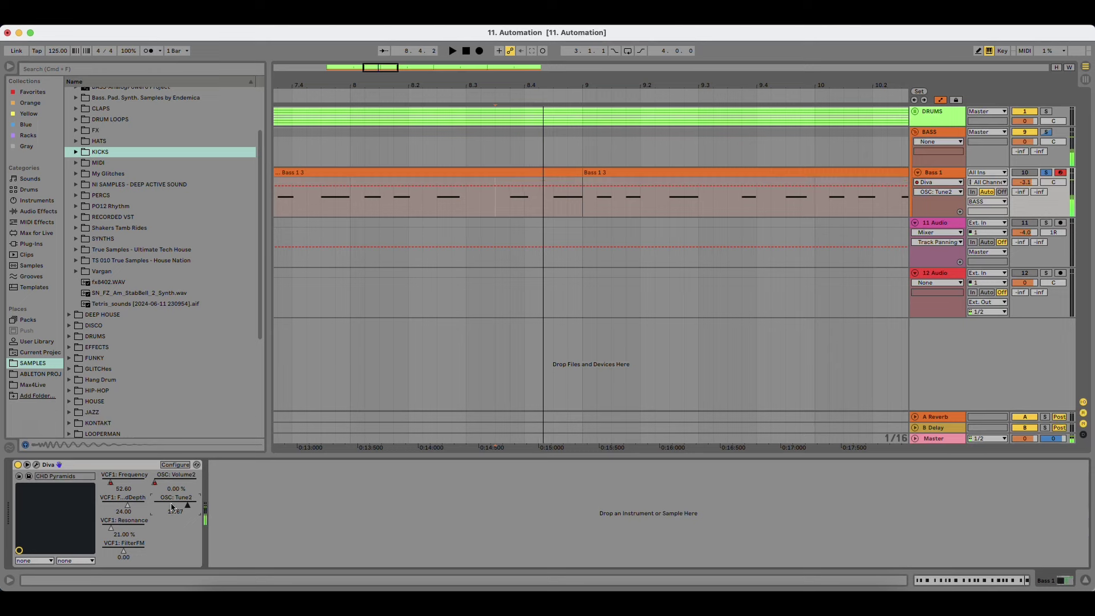
# Step: Return to the OSC: Volume2 envelope, move the pulse's starting edge earlier to 8.3.3, and play it
pyautogui.click(155, 484)
pyautogui.press('space')
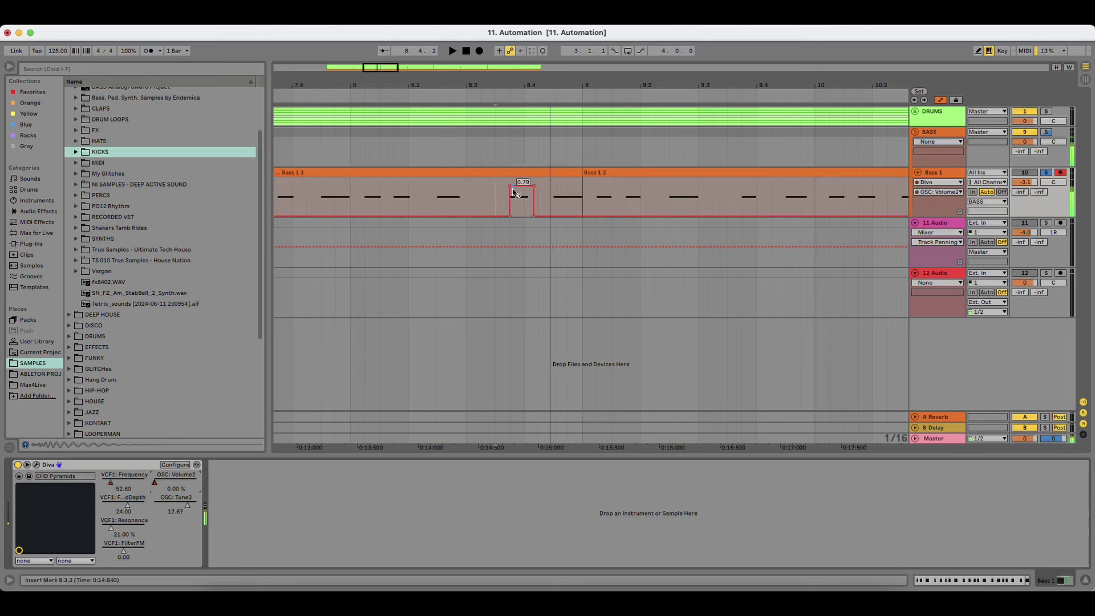
pyautogui.moveTo(510, 185); pyautogui.dragTo(489, 215)
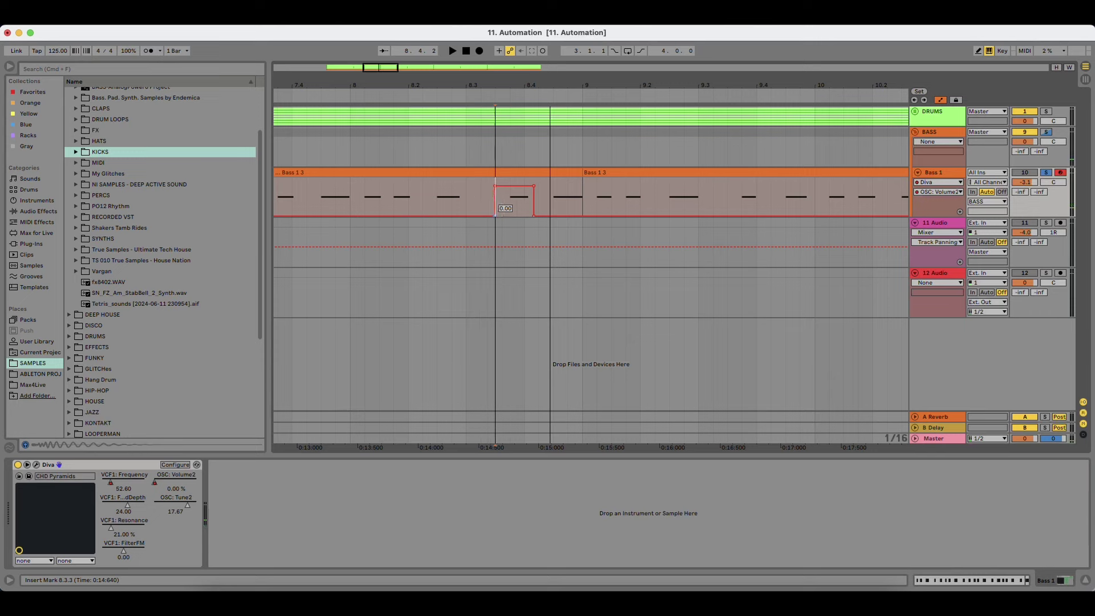
pyautogui.press('space')
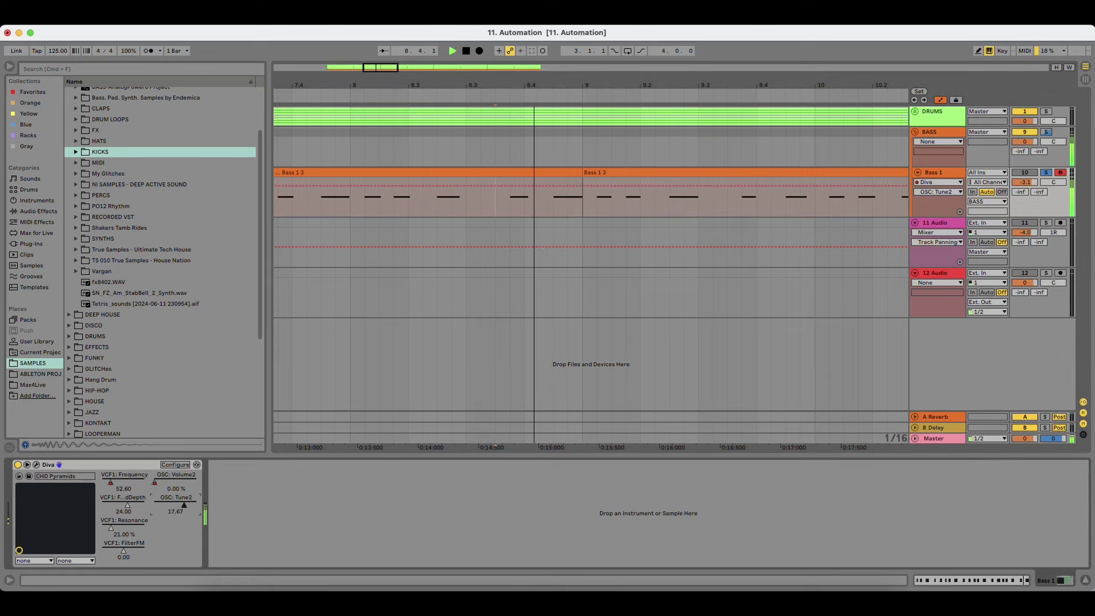
# Step: Raise Diva's OSC: Tune2 to 30.00 and audition the pulsed note repeatedly
pyautogui.moveTo(189, 508)
pyautogui.mouseDown()
pyautogui.moveTo(188, 522)
pyautogui.moveTo(188, 492)
pyautogui.mouseUp()
pyautogui.press('space')
pyautogui.press('space')
pyautogui.press('space')
pyautogui.press('space')
pyautogui.press('space')
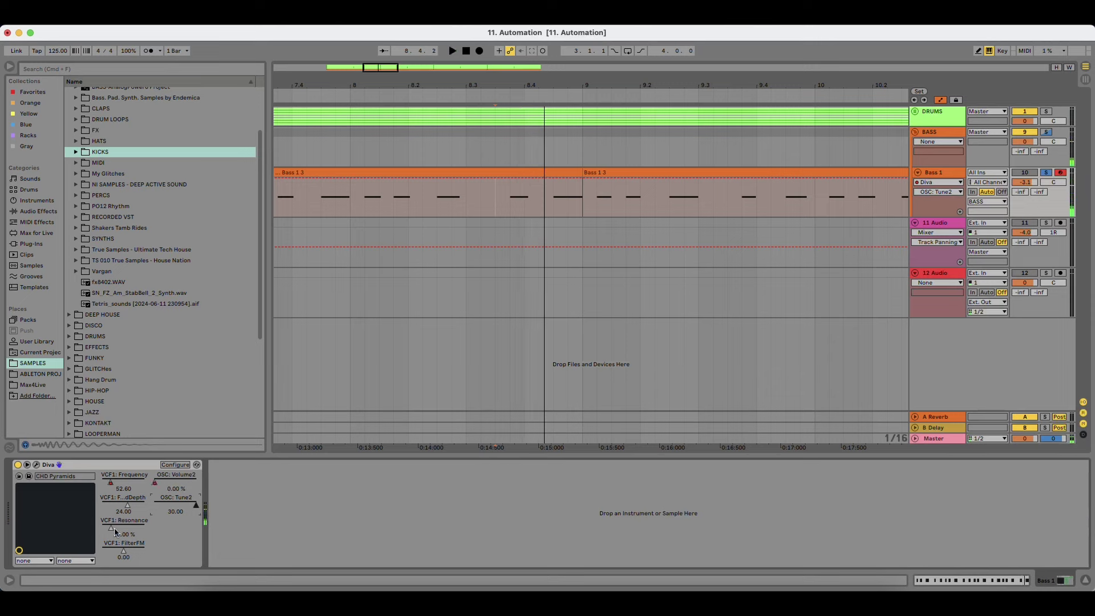
# Step: Draw a tall triangular VCF1: Resonance peak on Bass 1 just before 8.4 and play it from 8.3.2
pyautogui.click(499, 208)
pyautogui.click(528, 208)
pyautogui.moveTo(516, 207); pyautogui.dragTo(515, 191)
pyautogui.press('space')
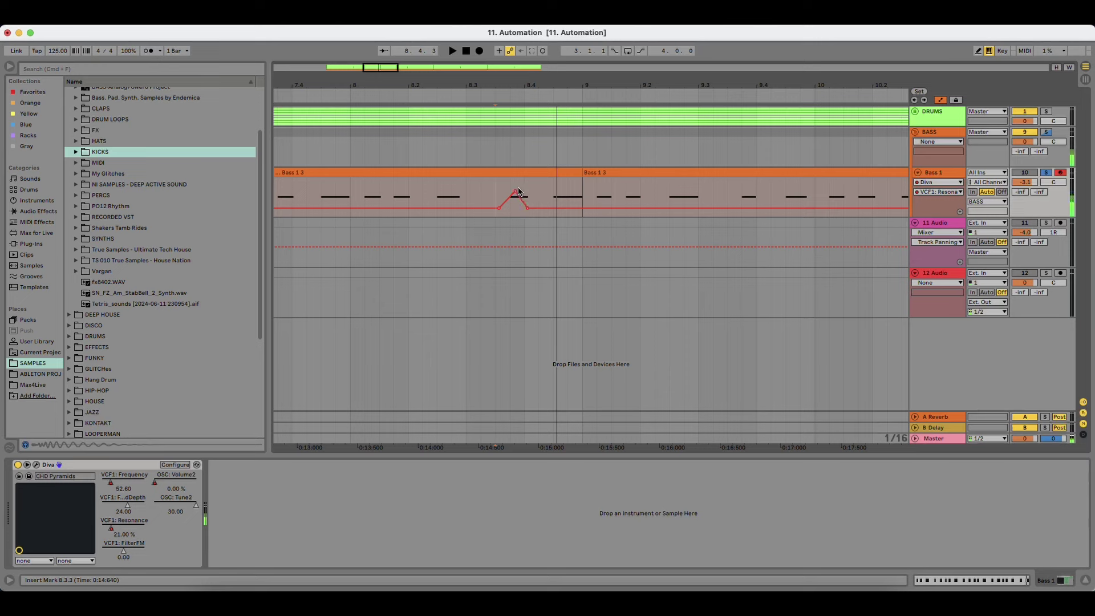
pyautogui.moveTo(518, 191); pyautogui.dragTo(515, 178)
pyautogui.click(486, 184)
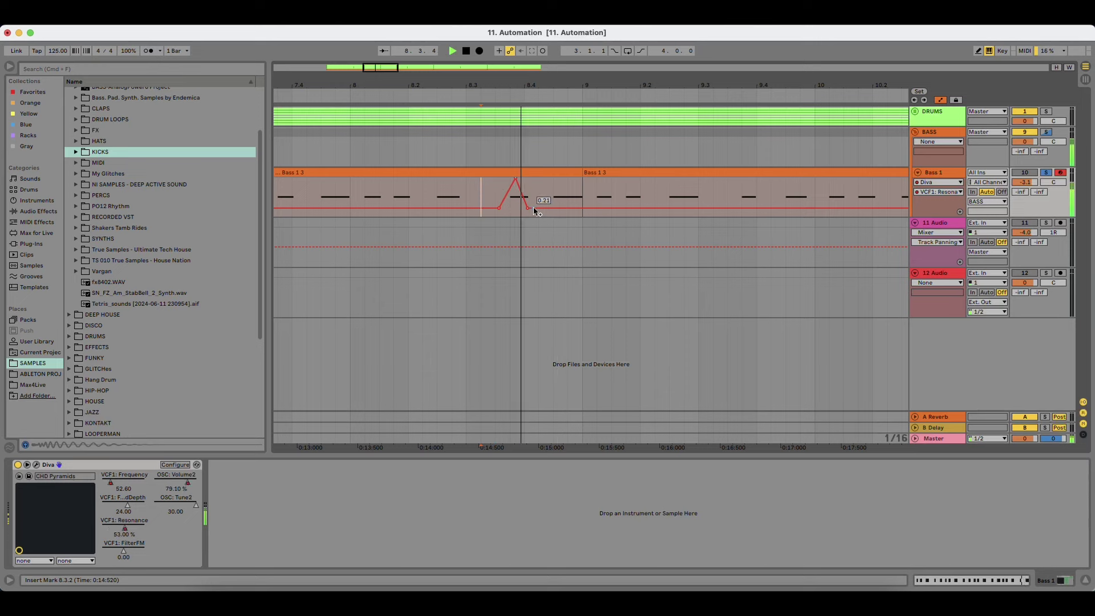
# Step: Reshape the VCF1: Resonance envelope to dip to zero around 8.4, rise to about 0.73 before bar 9, and drop to zero at bar 9
pyautogui.moveTo(529, 208)
pyautogui.mouseDown()
pyautogui.moveTo(568, 179)
pyautogui.moveTo(553, 216)
pyautogui.moveTo(556, 178)
pyautogui.moveTo(554, 215)
pyautogui.moveTo(539, 216)
pyautogui.mouseUp()
pyautogui.press('space')
pyautogui.press('space')
pyautogui.press('space')
pyautogui.press('space')
pyautogui.press('space')
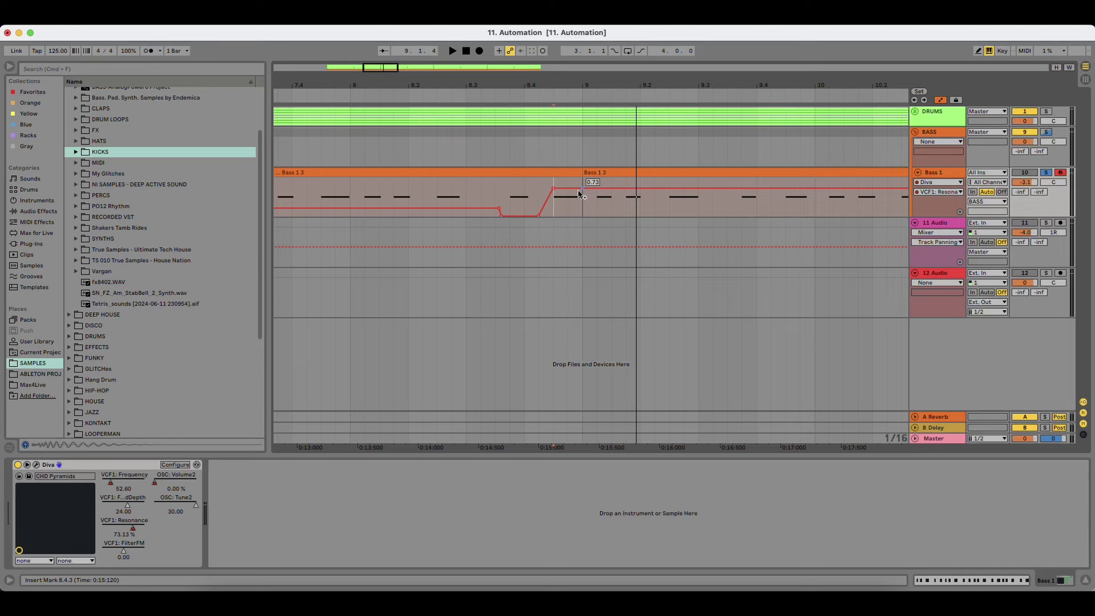
pyautogui.moveTo(586, 190); pyautogui.dragTo(586, 216)
# Step: Select the first Bass 1 clip and play it from bar 5 to hear the automation
pyautogui.moveTo(574, 102); pyautogui.dragTo(564, 85)
pyautogui.click(542, 174)
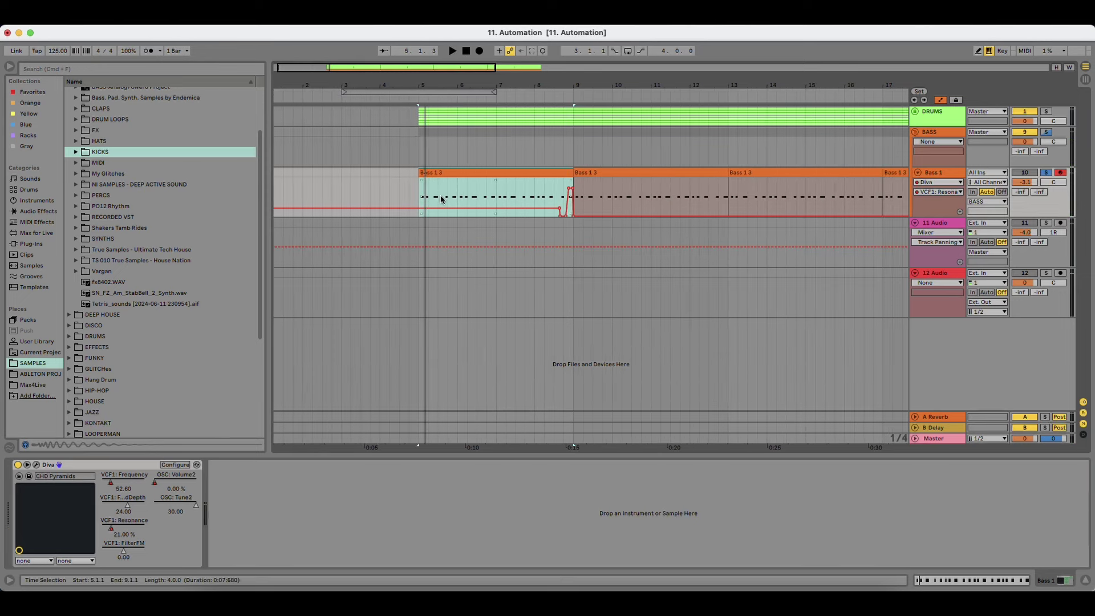
pyautogui.moveTo(529, 86); pyautogui.dragTo(504, 102)
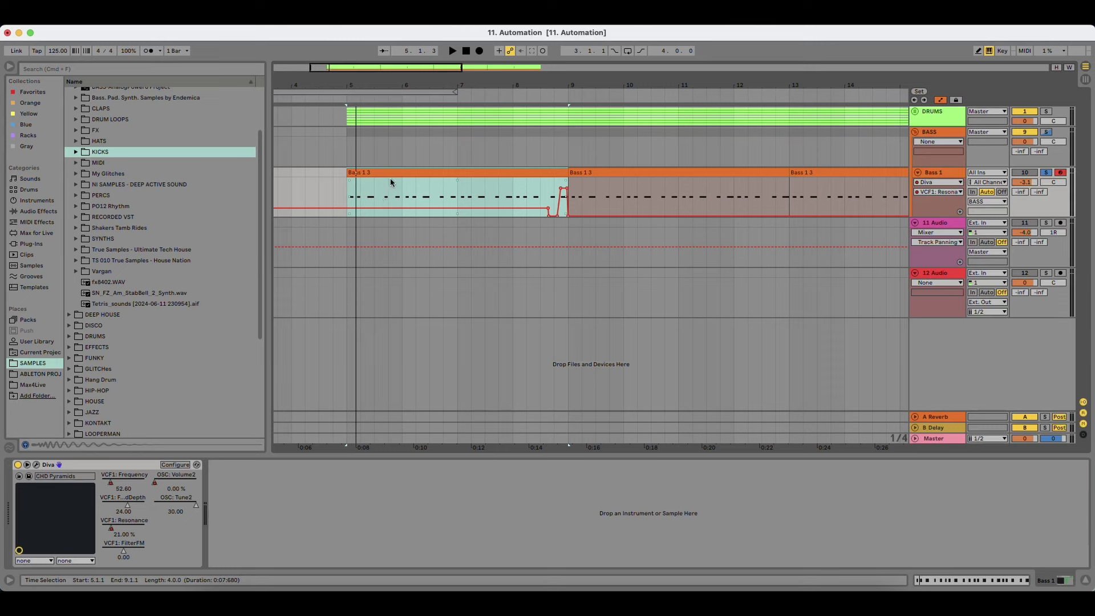
pyautogui.press('space')
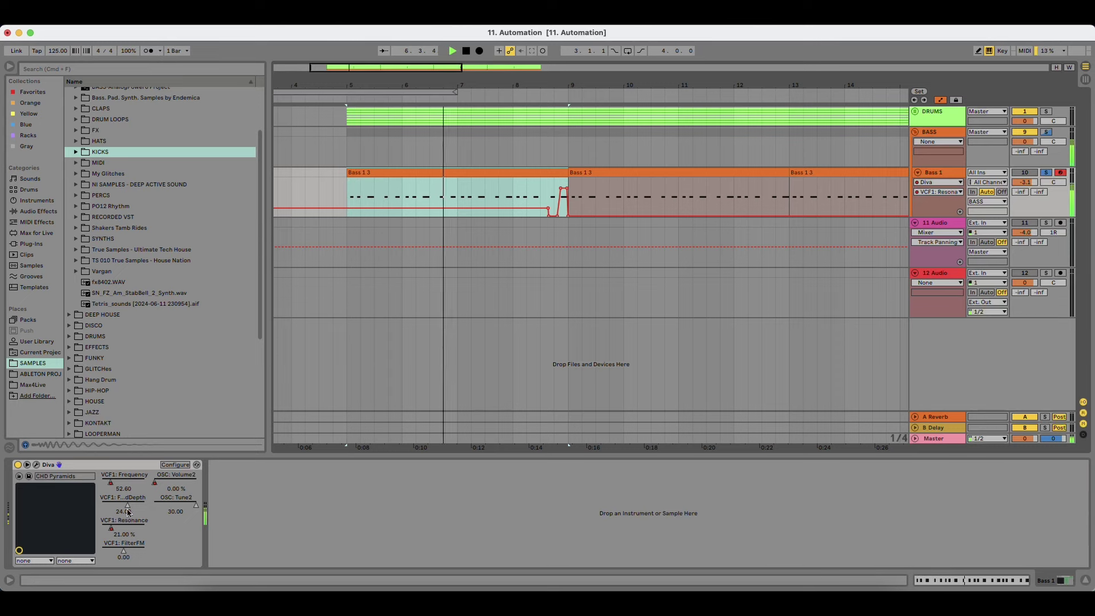
pyautogui.press('space')
# Step: Display Diva's VCF1: FreqModDepth envelope by trying a depth of 120.00 during playback, and undo the value change
pyautogui.moveTo(127, 507)
pyautogui.mouseDown()
pyautogui.moveTo(113, 506)
pyautogui.moveTo(145, 506)
pyautogui.mouseUp()
pyautogui.press('space')
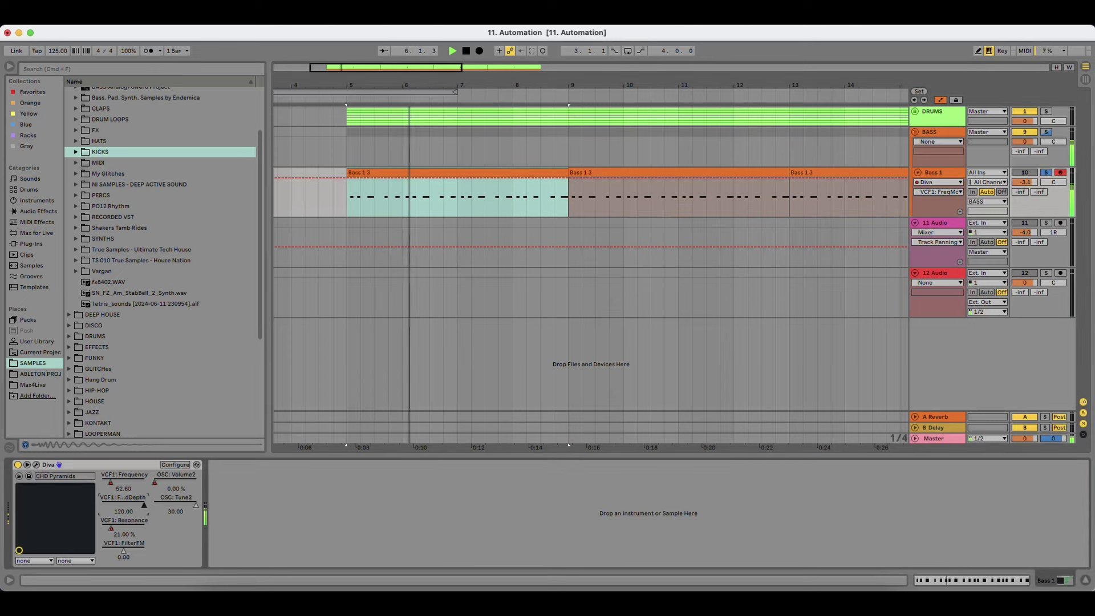
pyautogui.press('super+z')
pyautogui.press('space')
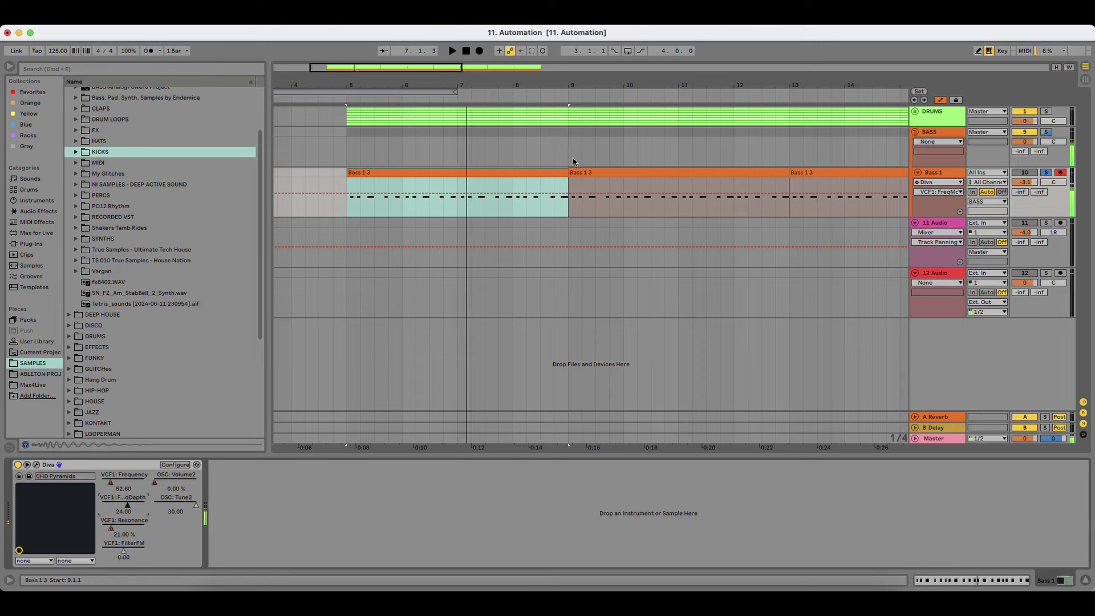
# Step: Draw a triangular VCF1: FreqModDepth peak on Bass 1 from about 7.2 to 7.3 and play it
pyautogui.moveTo(515, 82); pyautogui.dragTo(514, 95)
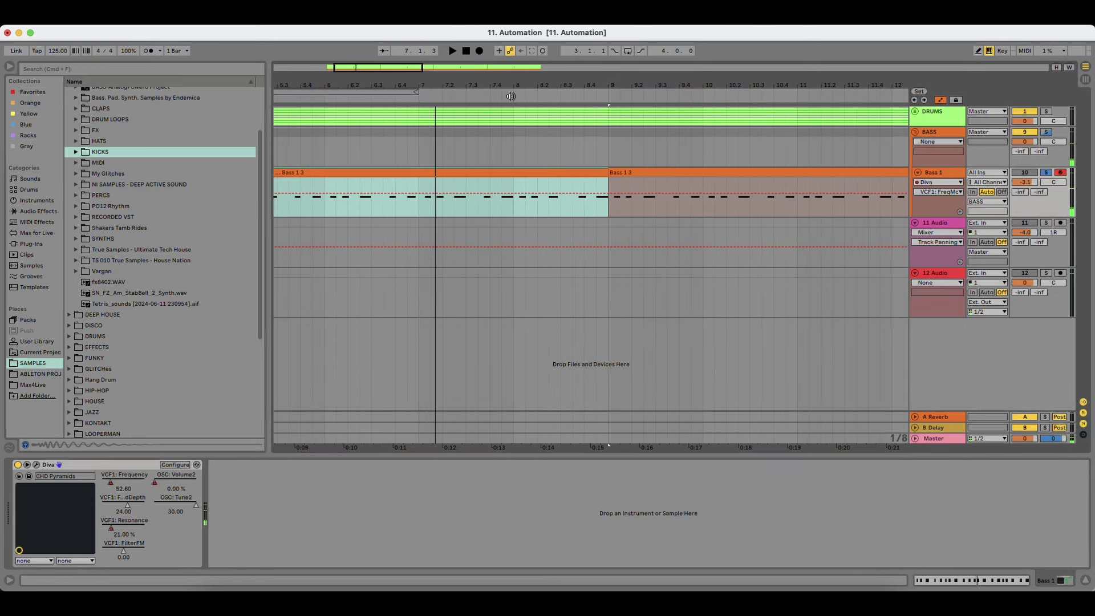
pyautogui.click(450, 197)
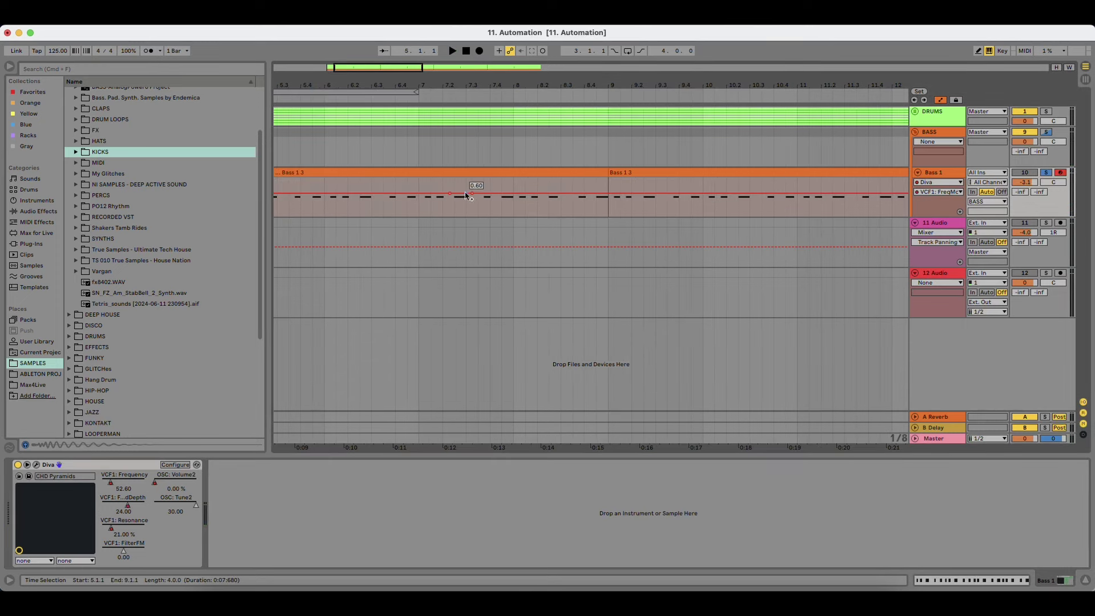
pyautogui.click(444, 202)
pyautogui.press('space')
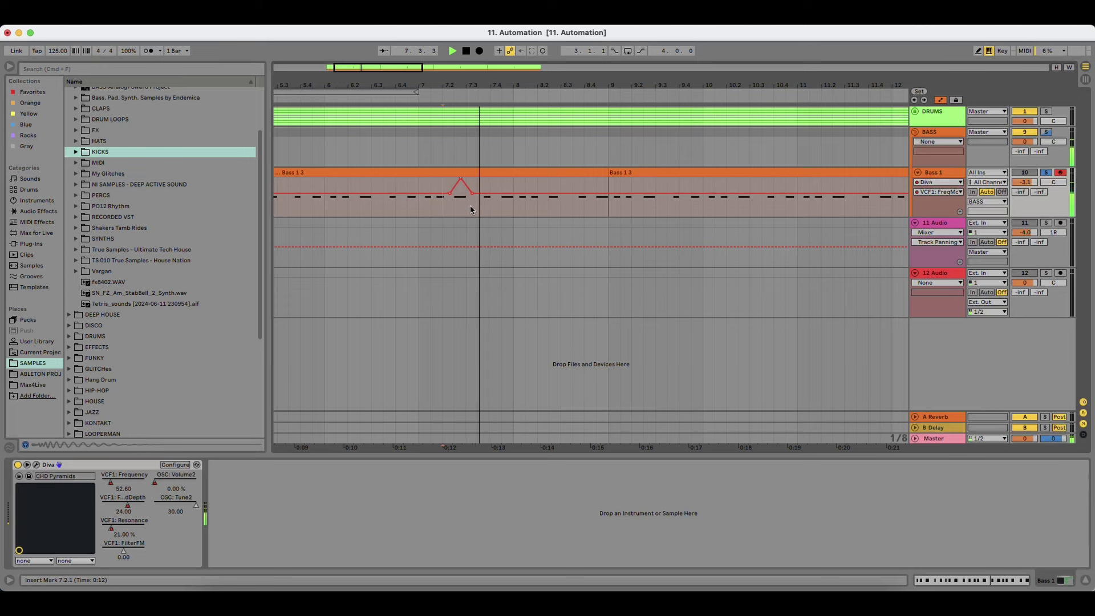
# Step: Unsolo the Bass 1 track and play its first clip together with the other tracks
pyautogui.click(1046, 173)
pyautogui.press('space')
pyautogui.press('space')
pyautogui.click(317, 173)
pyautogui.press('space')
pyautogui.moveTo(367, 85); pyautogui.dragTo(384, 64)
# Step: Show Bass 1's VCF1: FreqModDepth and VCF1: Frequency envelopes in separate automation lanes
pyautogui.click(961, 213)
pyautogui.click(961, 213)
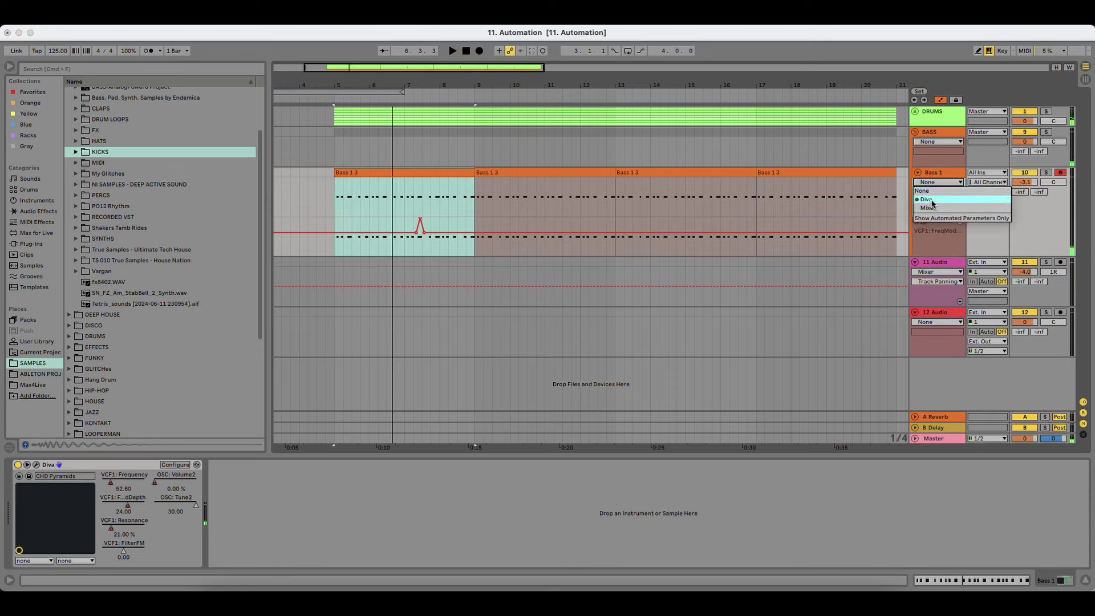
pyautogui.click(939, 192)
pyautogui.click(942, 209)
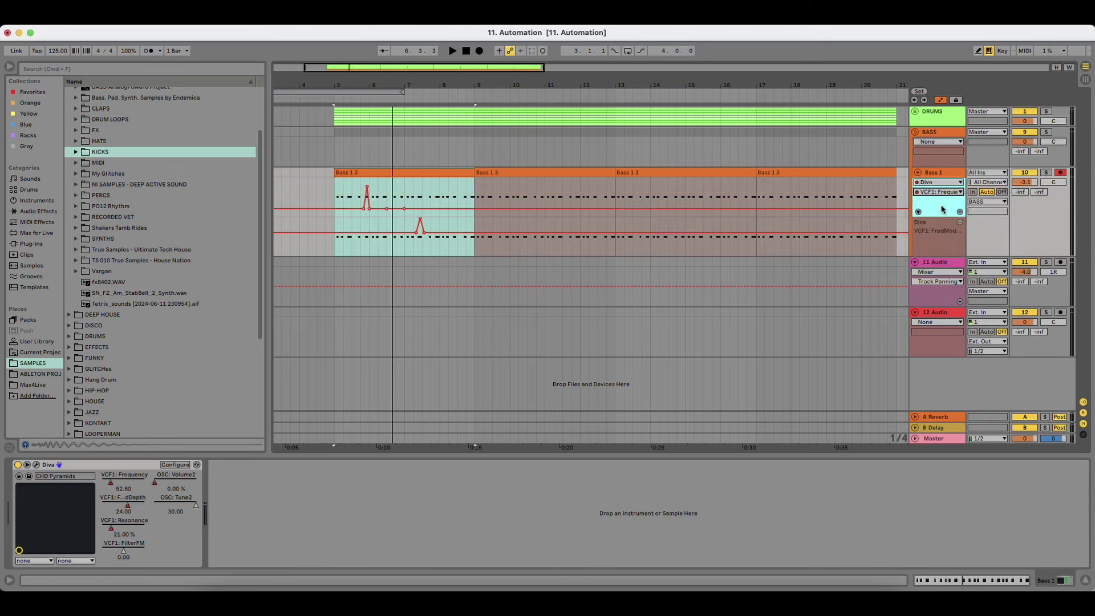
pyautogui.click(960, 212)
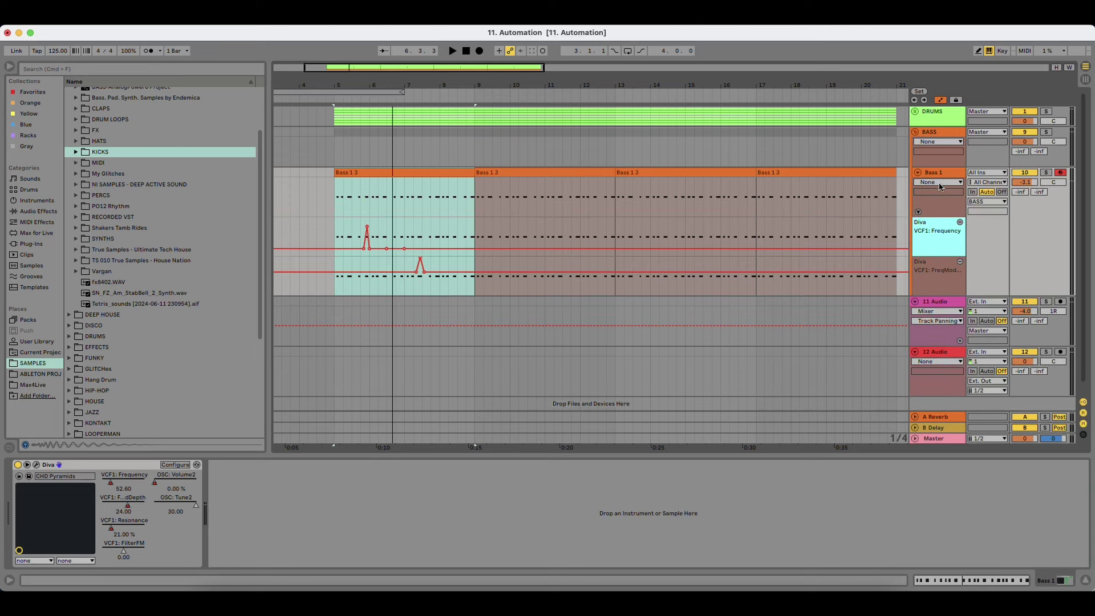
# Step: Add separate automation lanes on Bass 1 for Diva's VCF1: Resonance and OSC: Volume2 envelopes
pyautogui.click(940, 182)
pyautogui.click(935, 201)
pyautogui.click(939, 193)
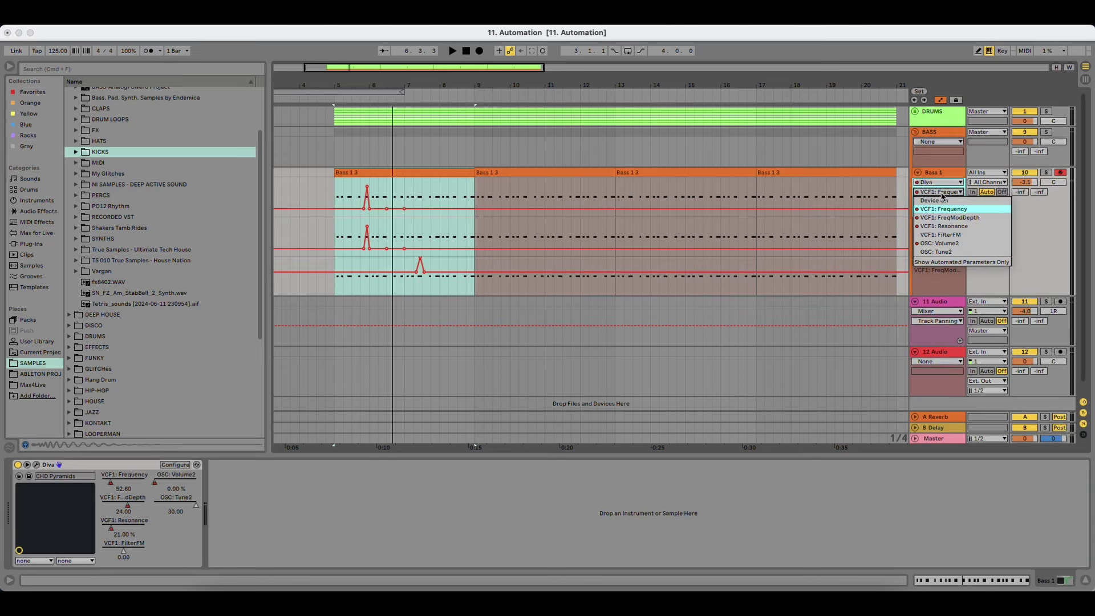
pyautogui.click(947, 227)
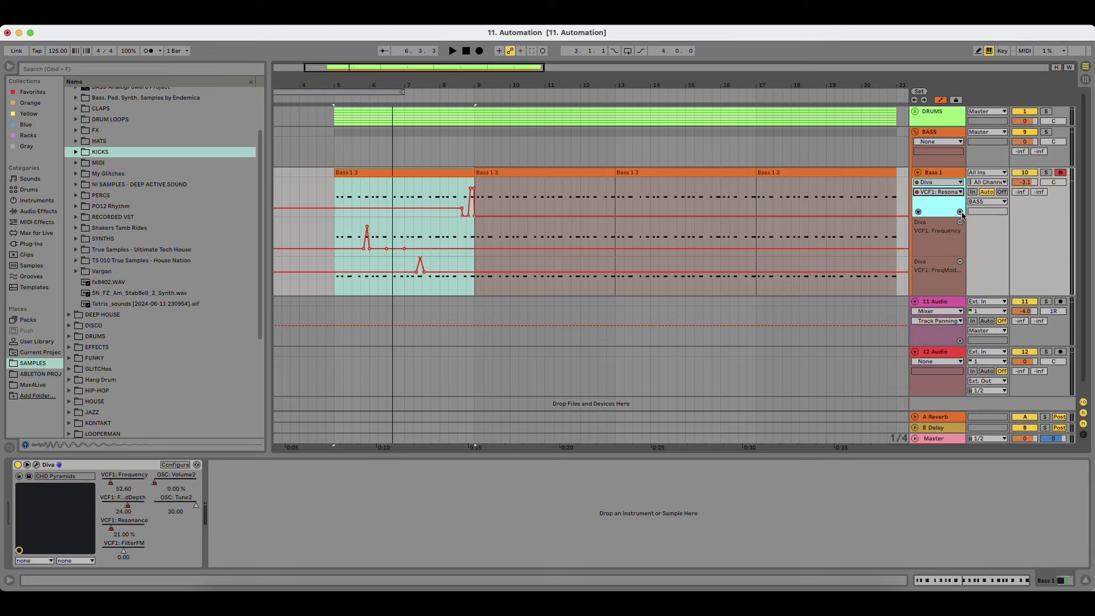
pyautogui.click(960, 212)
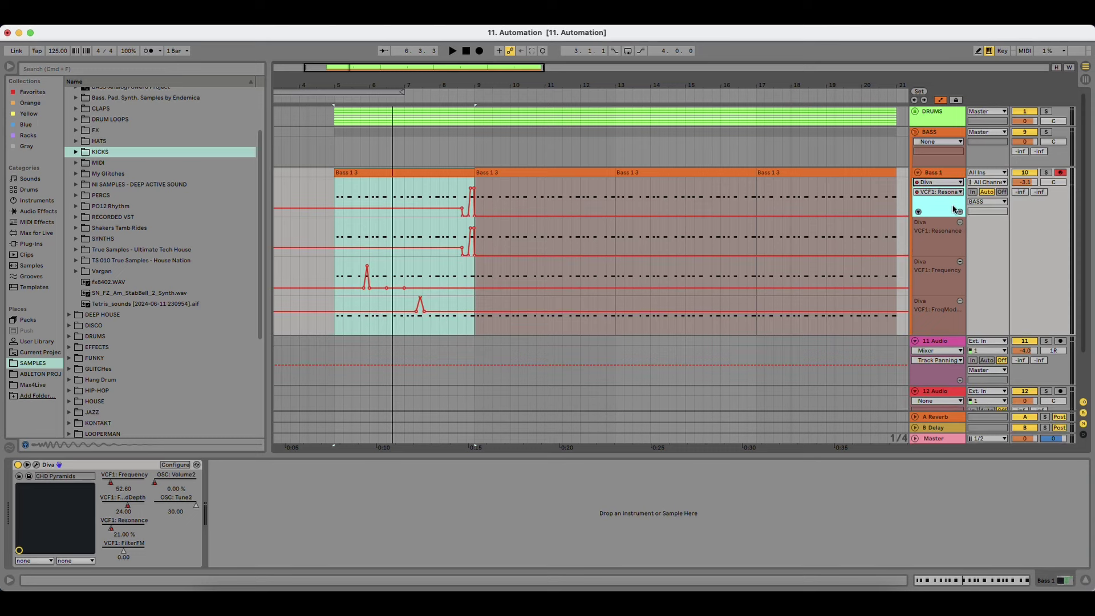
pyautogui.click(939, 192)
pyautogui.click(944, 244)
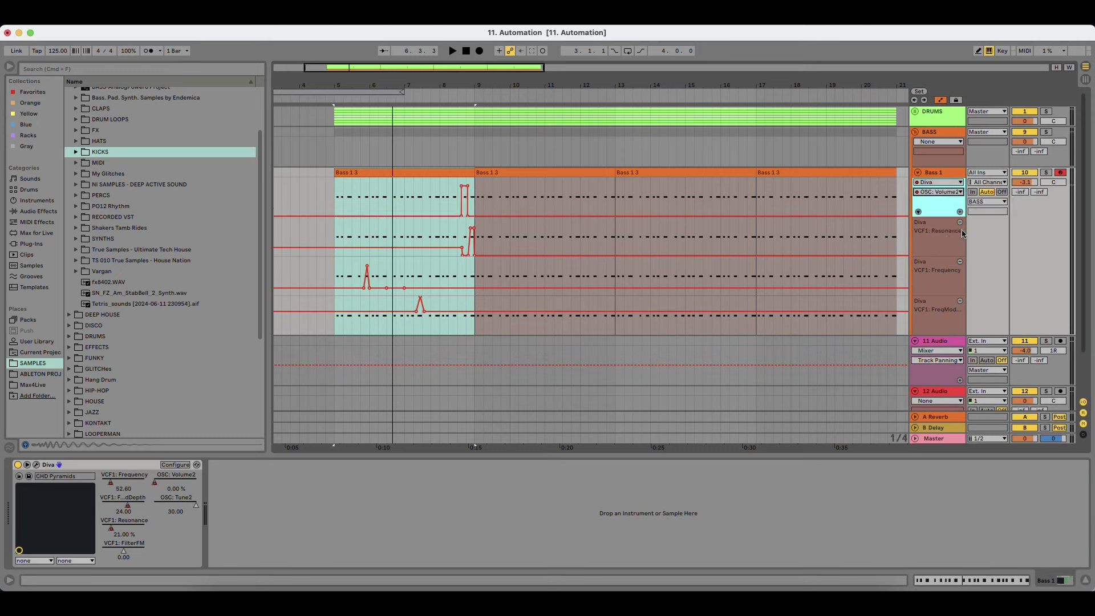
pyautogui.click(960, 212)
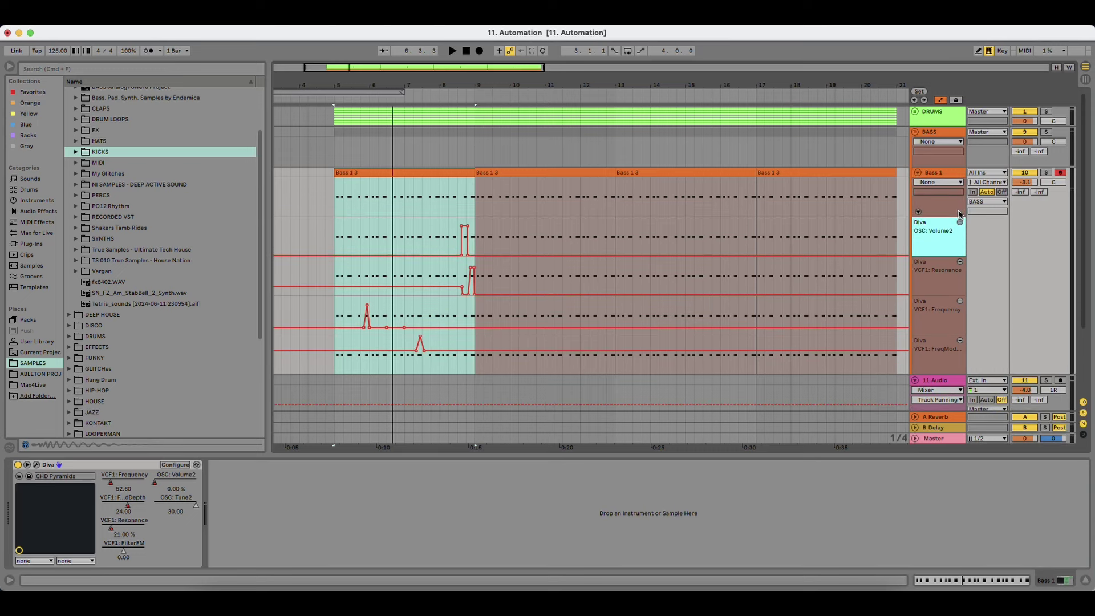
# Step: Play the first Bass 1 clip's automation together with the other tracks
pyautogui.press('space')
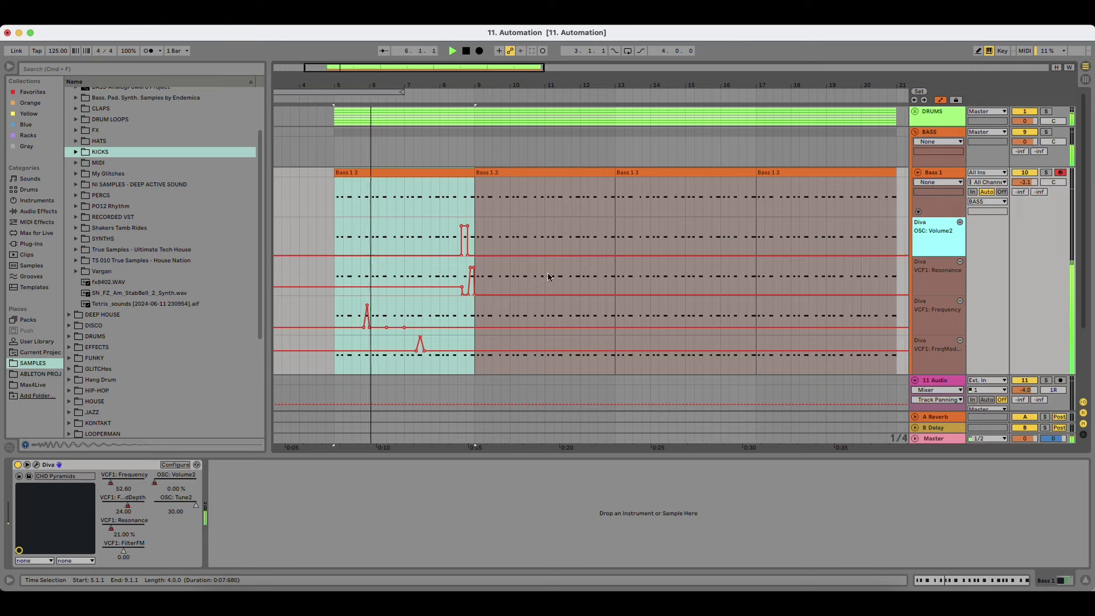
pyautogui.moveTo(403, 85)
pyautogui.mouseDown()
pyautogui.moveTo(380, 81)
pyautogui.moveTo(398, 96)
pyautogui.mouseUp()
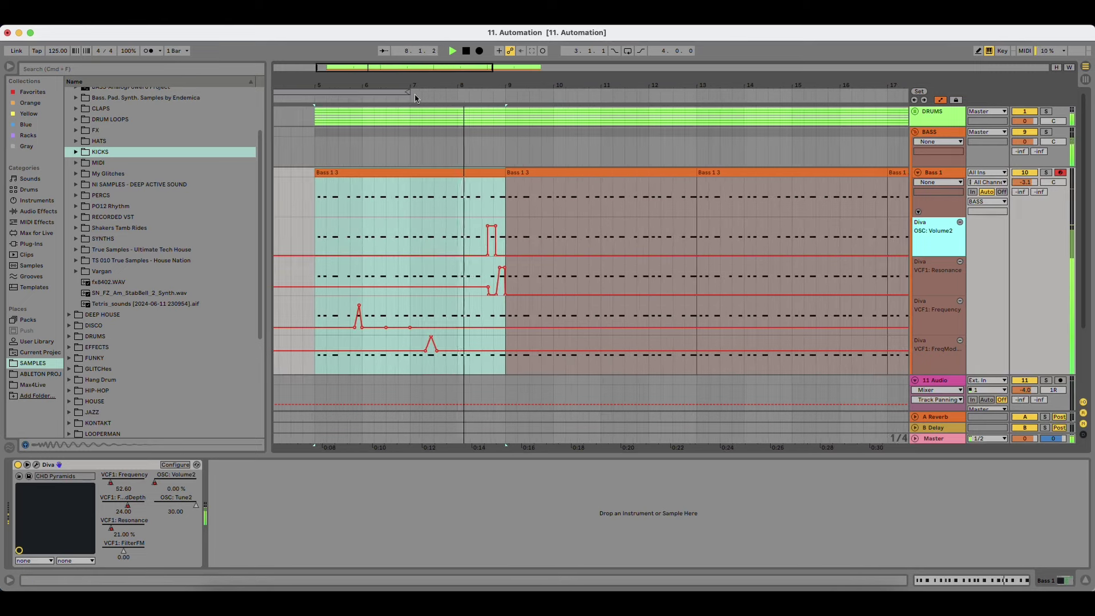
pyautogui.press('space')
pyautogui.moveTo(509, 86); pyautogui.dragTo(513, 81)
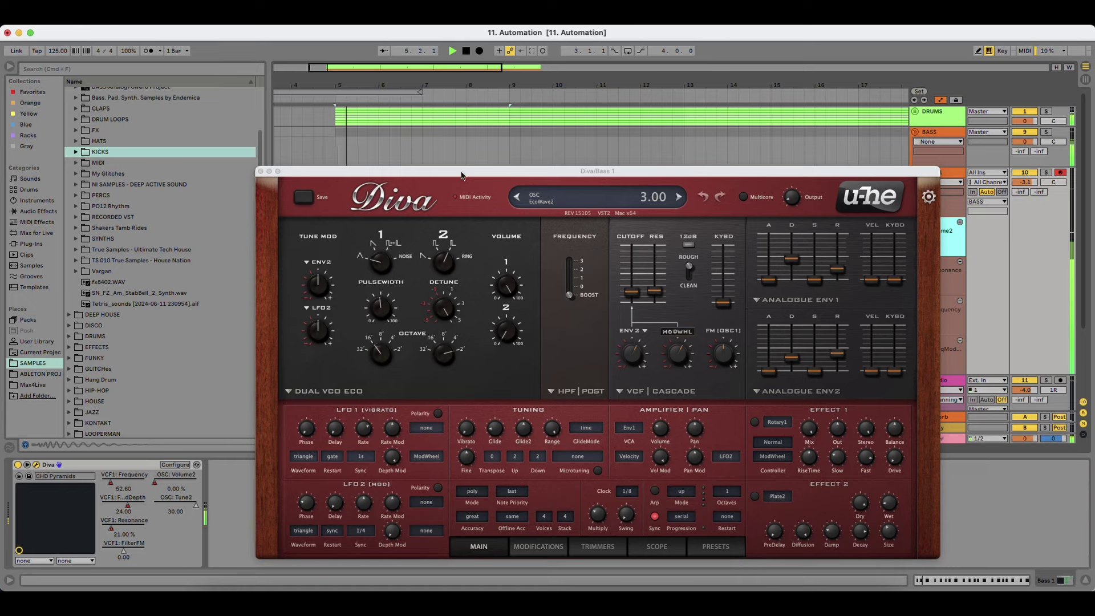
# Step: Explore Diva's oscillator octave and LFO2 tune modulation knobs in its plug-in window during playback
pyautogui.moveTo(462, 172); pyautogui.dragTo(470, 83)
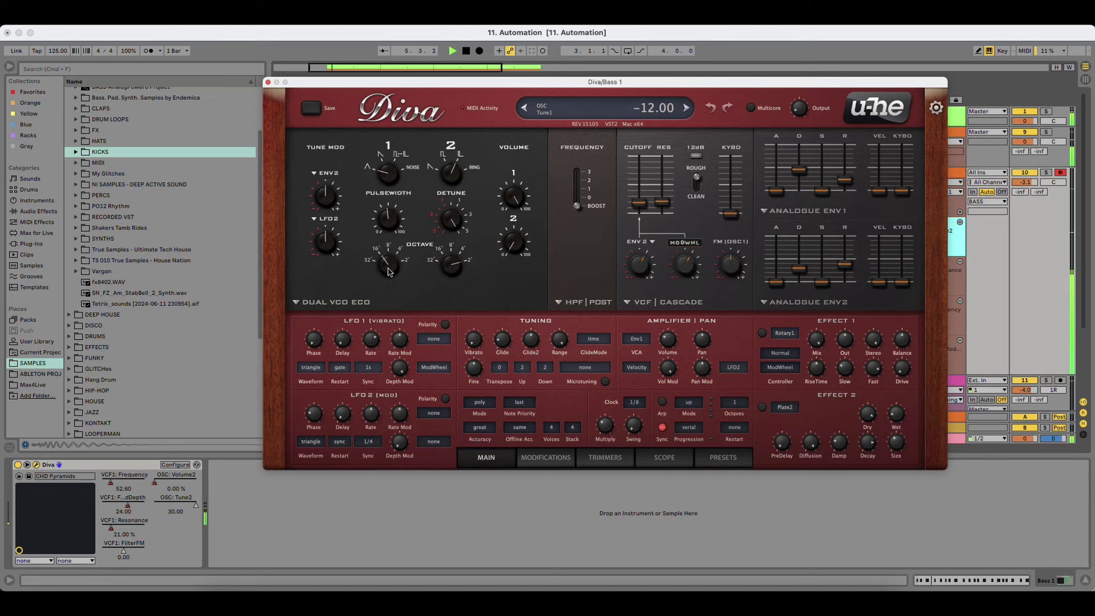
pyautogui.press('space')
pyautogui.press('space')
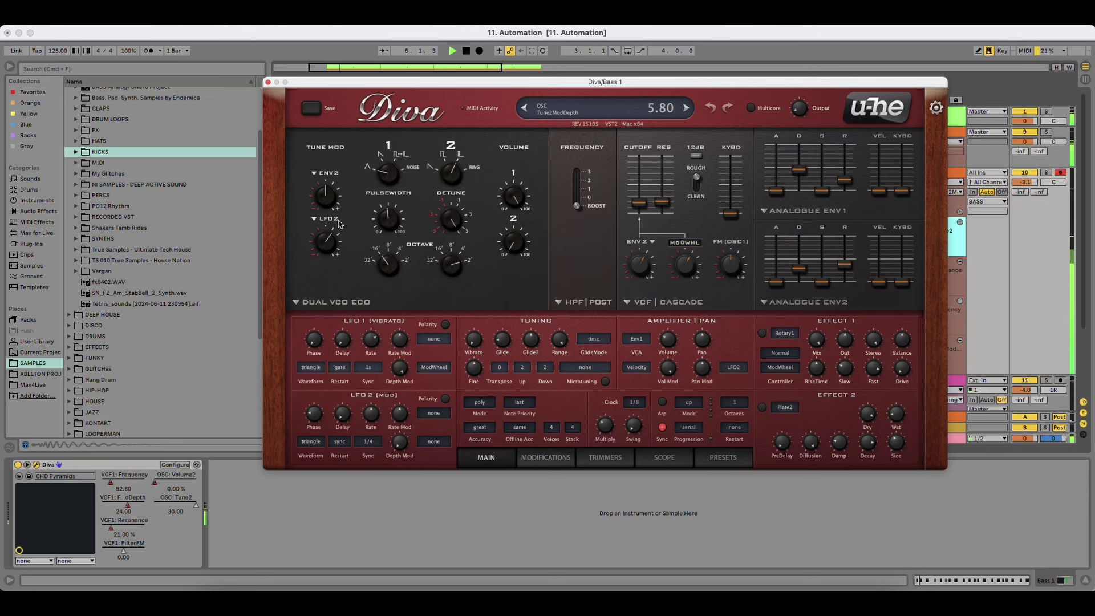
pyautogui.moveTo(336, 232); pyautogui.dragTo(332, 240)
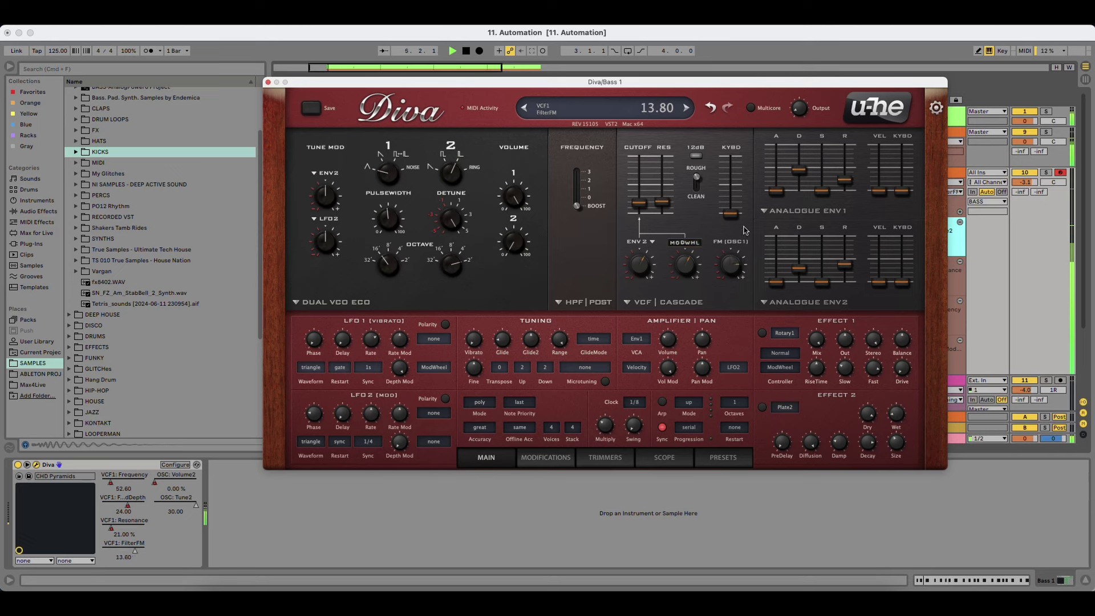
# Step: Audition Diva's VCF1: FilterFM amount during playback, reset it to 0.00 and close the plug-in window
pyautogui.doubleClick(735, 262)
pyautogui.press('space')
pyautogui.click(268, 82)
pyautogui.press('space')
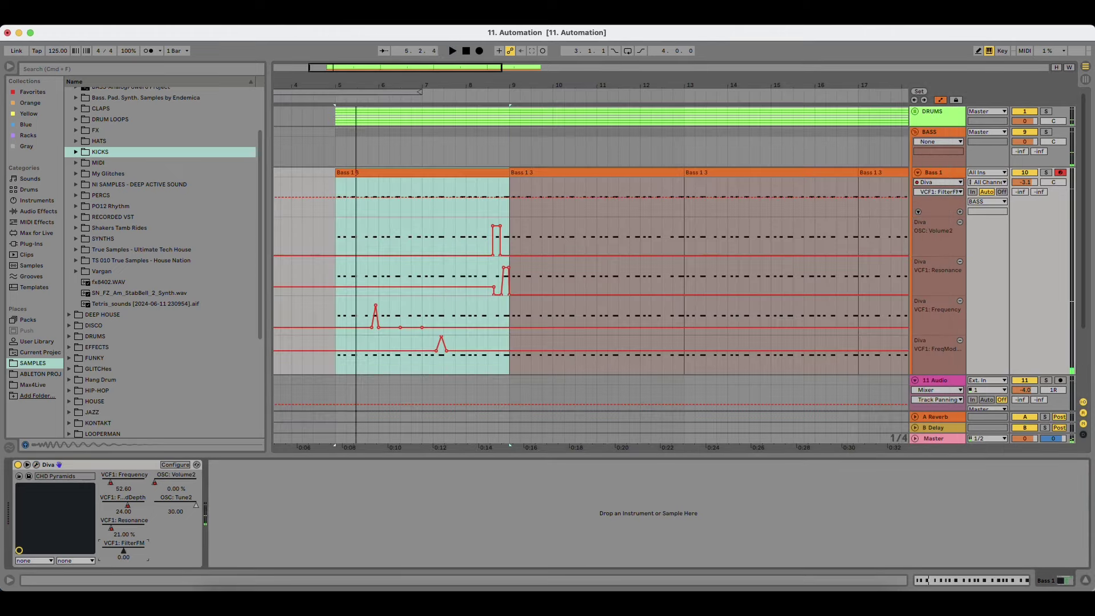
pyautogui.press('space')
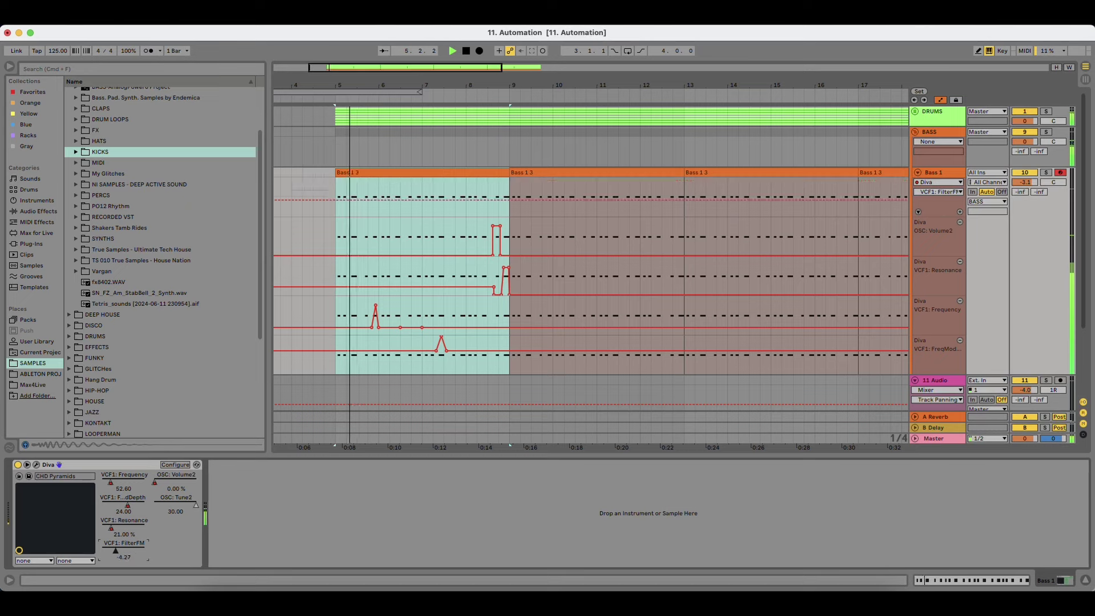
pyautogui.doubleClick(112, 551)
pyautogui.press('space')
# Step: Draw a one-sixteenth-note VCF1: FilterFM pulse on Bass 1 just before 6.4 and play it back
pyautogui.moveTo(386, 84); pyautogui.dragTo(385, 148)
pyautogui.click(417, 198)
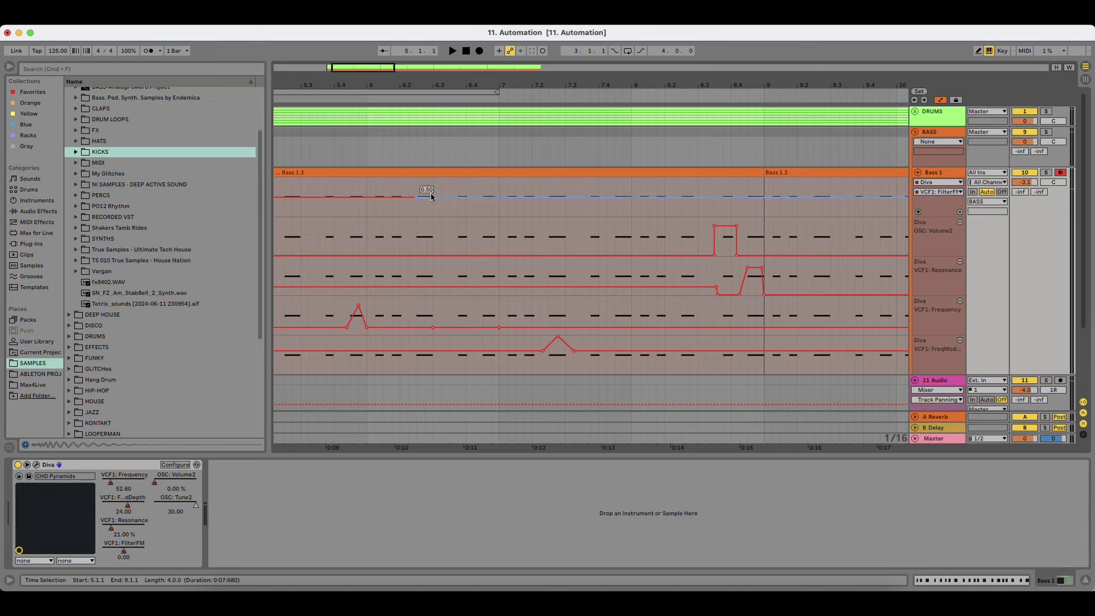
pyautogui.press('b')
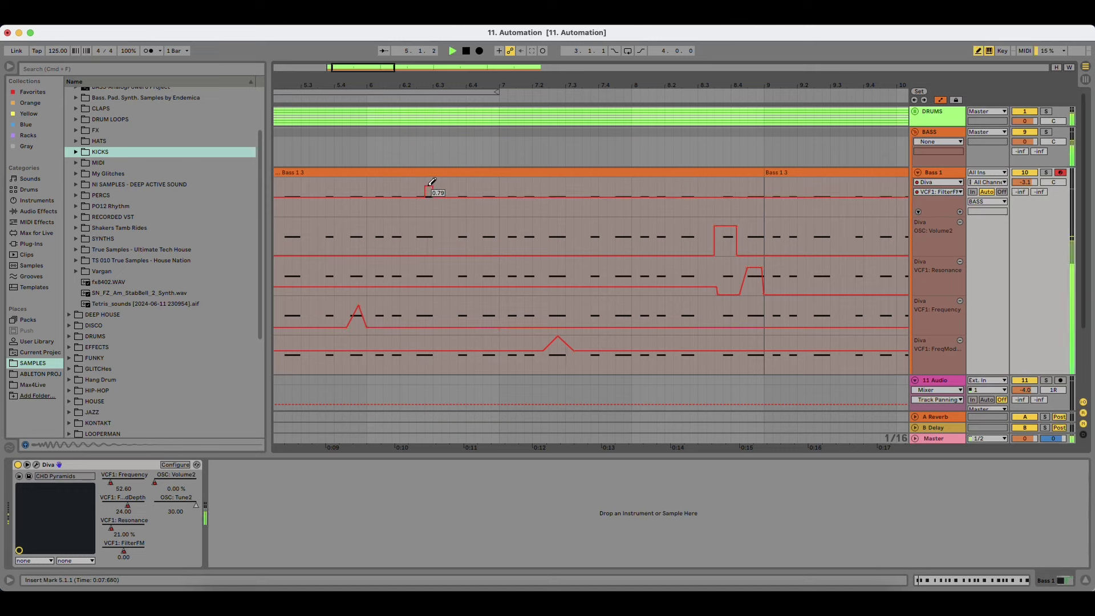
pyautogui.moveTo(430, 180); pyautogui.dragTo(431, 182)
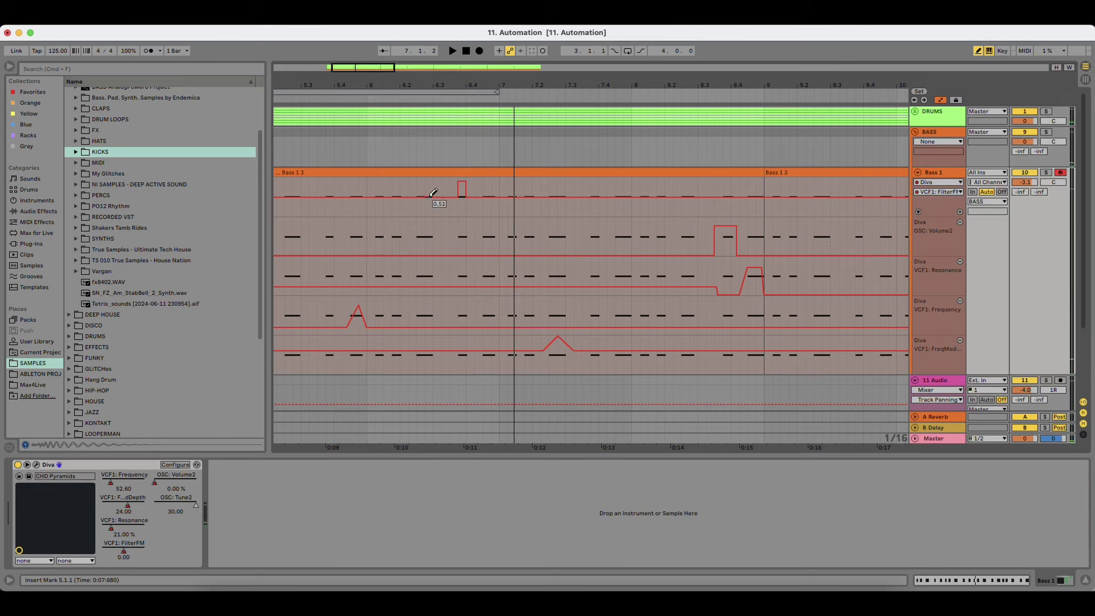
pyautogui.press('space')
pyautogui.click(370, 99)
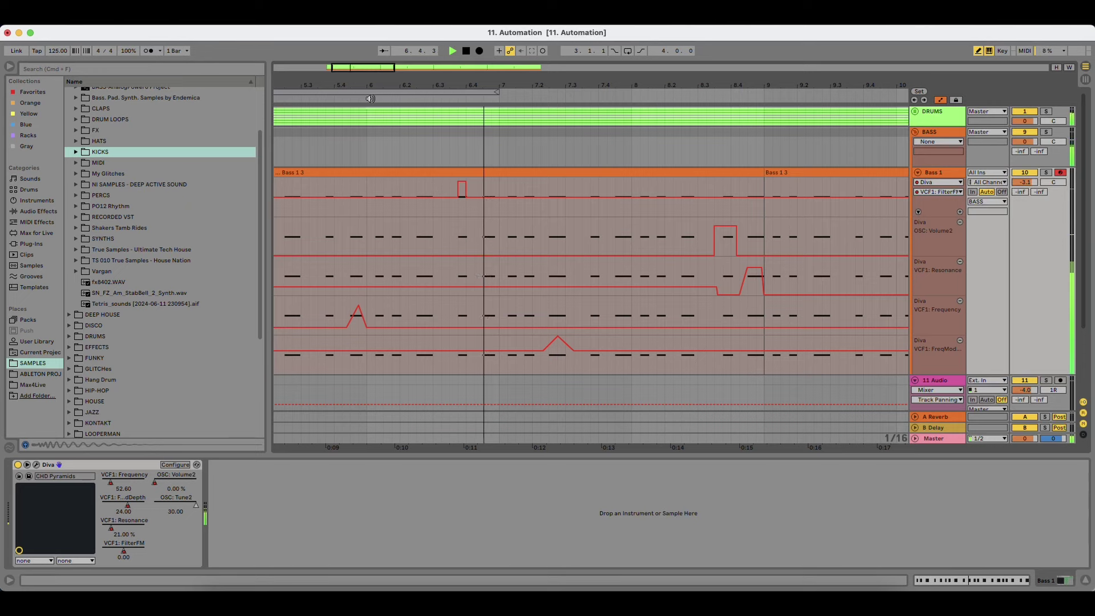
pyautogui.moveTo(500, 86); pyautogui.dragTo(438, 42)
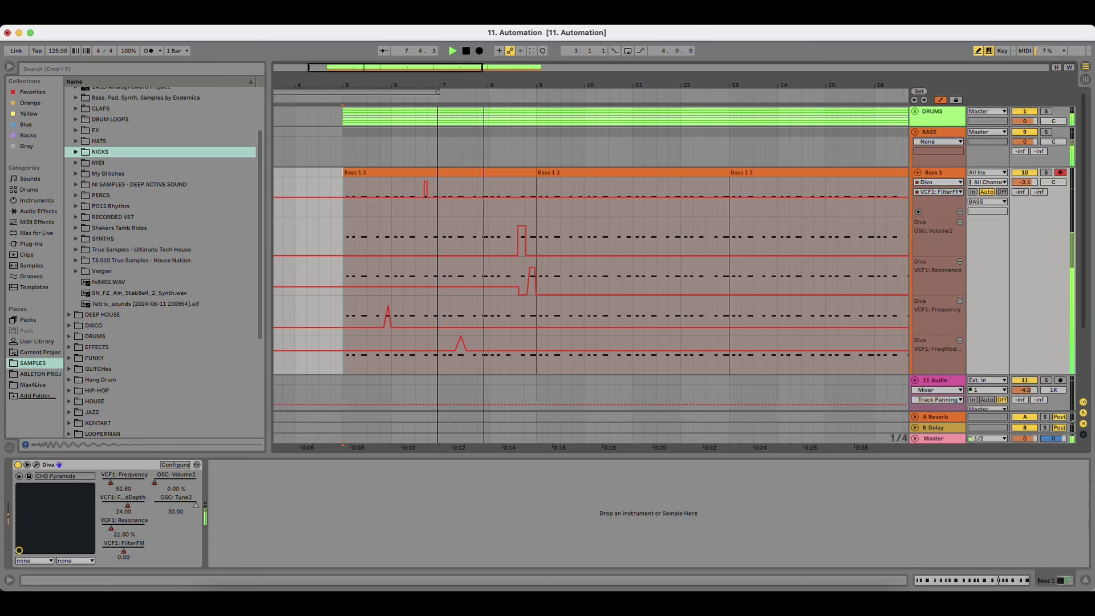
# Step: Show Bass 1's VCF1: FilterFM envelope in its own automation lane and leave draw mode
pyautogui.click(960, 212)
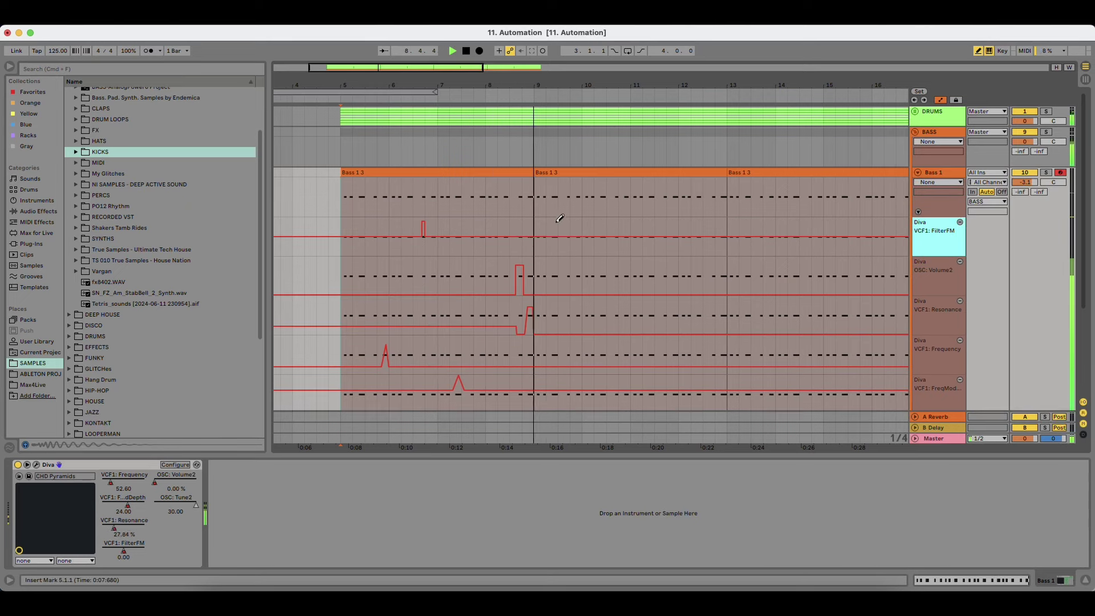
pyautogui.press('b')
# Step: Solo Bass 1 and delete the first top breakpoint of the VCF1: Resonance plateau before bar 9, playing from 8.3.2
pyautogui.scroll(5, 525, 361)
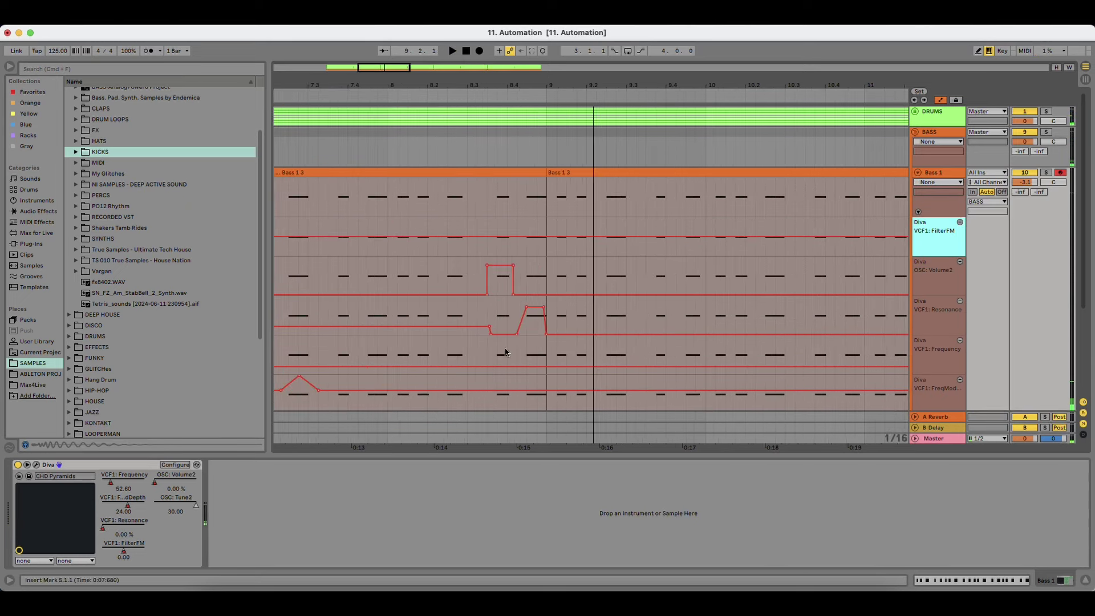
pyautogui.click(479, 315)
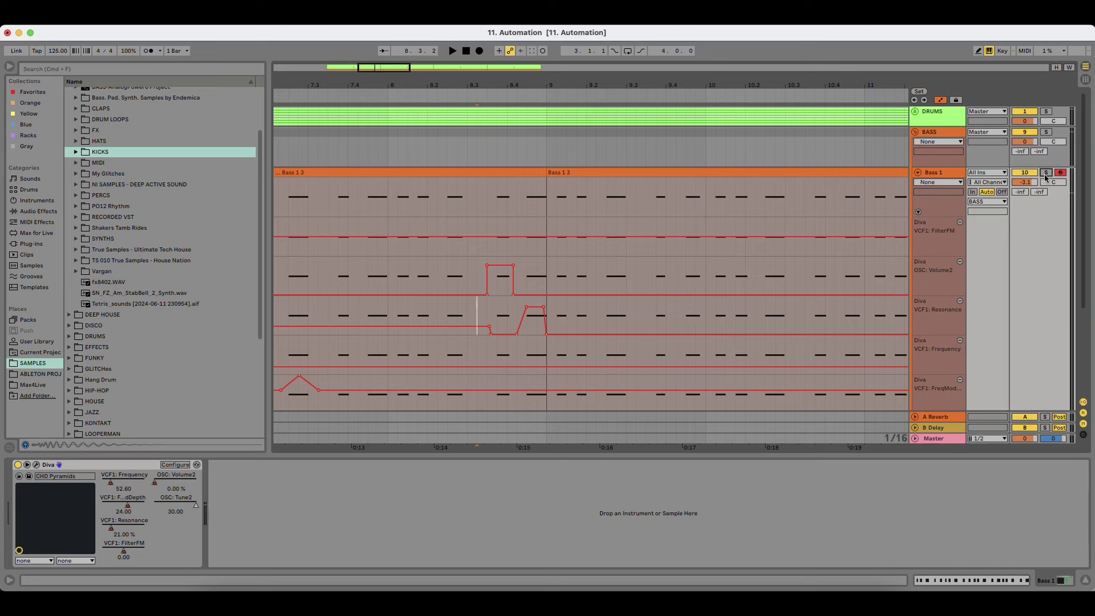
pyautogui.press('space')
pyautogui.click(526, 308)
pyautogui.press('space')
pyautogui.moveTo(516, 86); pyautogui.dragTo(543, 86)
pyautogui.press('space')
pyautogui.press('space')
# Step: Add VCF1: FreqModDepth breakpoints from about 8.4.2 to bar 9 and audition the end value at -120 and 120
pyautogui.click(543, 390)
pyautogui.moveTo(556, 390)
pyautogui.mouseDown()
pyautogui.moveTo(542, 375)
pyautogui.moveTo(546, 409)
pyautogui.mouseUp()
pyautogui.press('space')
pyautogui.press('space')
pyautogui.press('space')
pyautogui.press('space')
pyautogui.press('space')
pyautogui.press('space')
pyautogui.press('space')
pyautogui.press('space')
pyautogui.press('space')
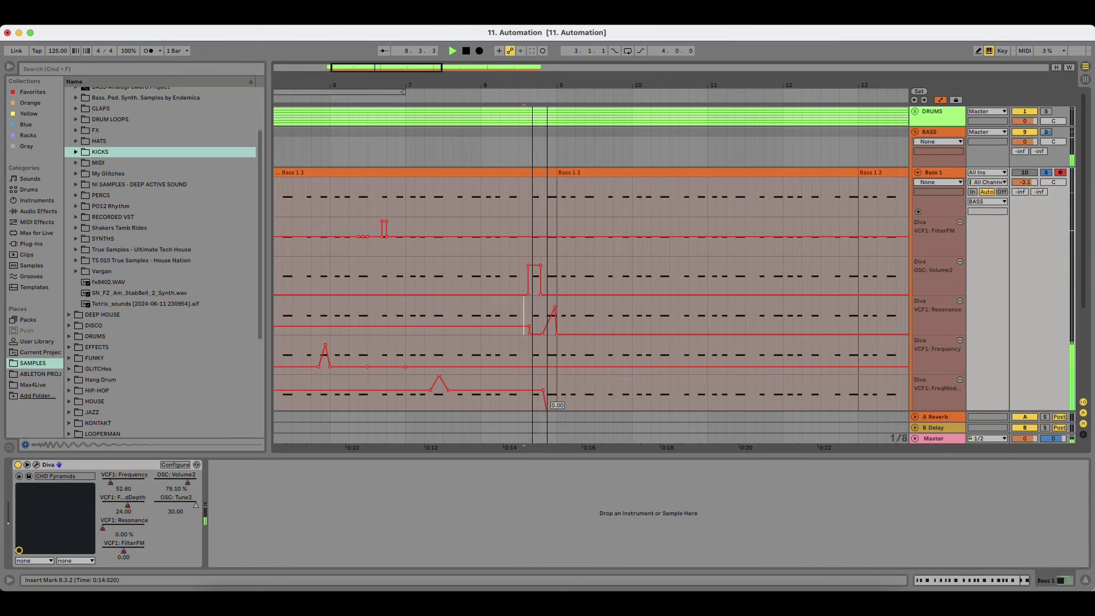
pyautogui.press('space')
pyautogui.press('space')
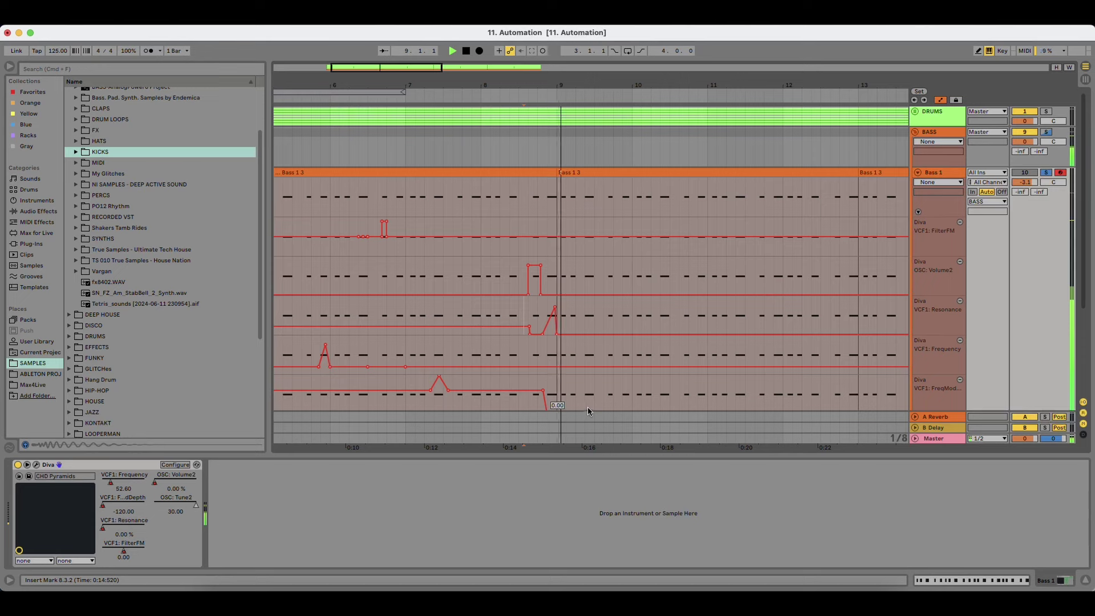
pyautogui.scroll(-1, 584, 388)
pyautogui.press('space')
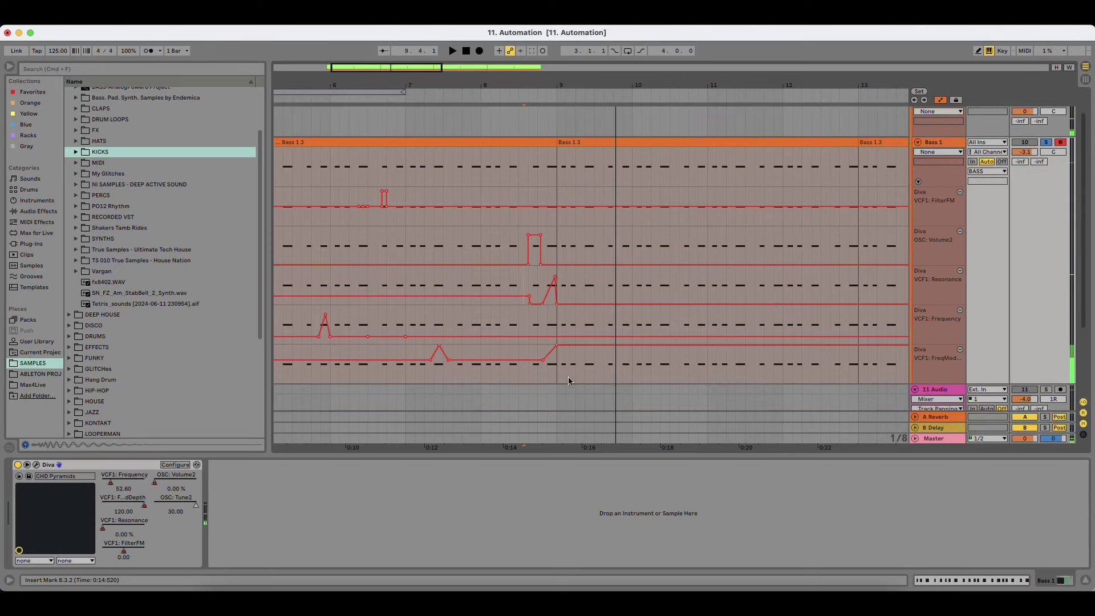
# Step: Reshape VCF1: FreqModDepth to drop sharply at about 8.4.2 and ramp back up just after bar 9
pyautogui.moveTo(567, 378); pyautogui.dragTo(543, 375)
pyautogui.press('space')
pyautogui.press('space')
pyautogui.press('space')
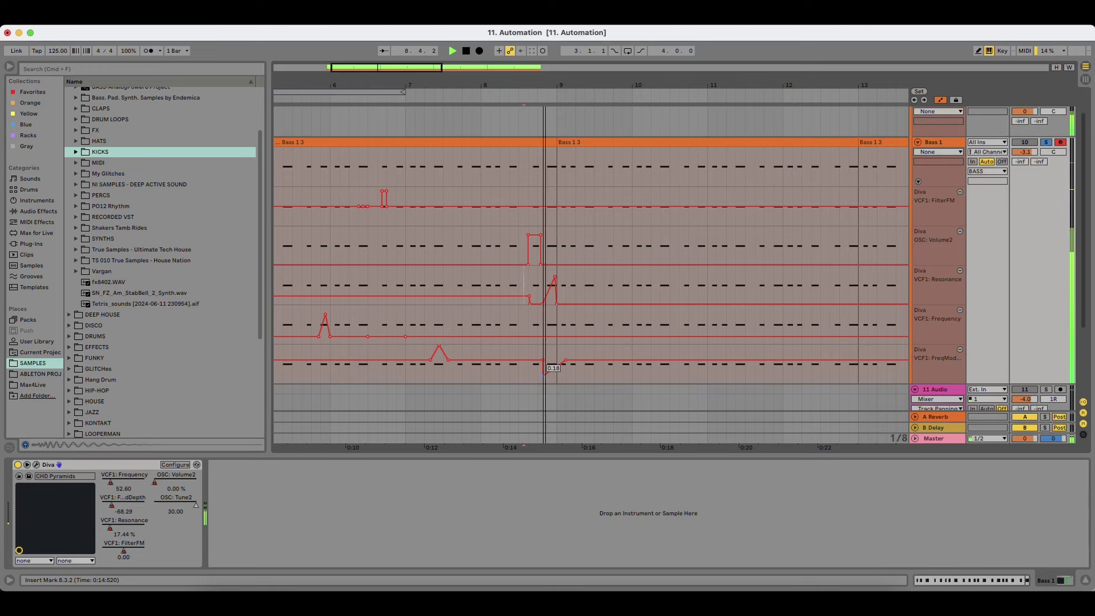
pyautogui.press('space')
pyautogui.press('space')
# Step: Move the VCF1: Resonance peak before bar 9 slightly earlier and higher, and play it back
pyautogui.moveTo(556, 277); pyautogui.dragTo(547, 268)
pyautogui.press('space')
pyautogui.press('space')
pyautogui.press('space')
pyautogui.press('space')
# Step: Unsolo Bass 1 and play its first clip from 5.1.1 with the other tracks
pyautogui.click(1046, 143)
pyautogui.press('space')
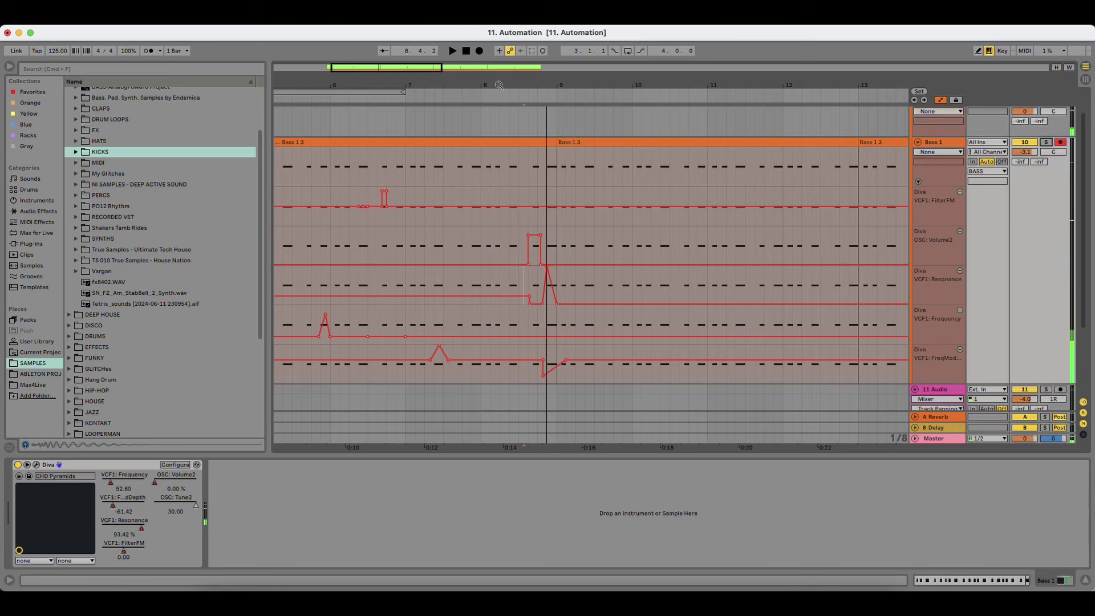
pyautogui.moveTo(497, 86); pyautogui.dragTo(498, 71)
pyautogui.press('space')
pyautogui.press('space')
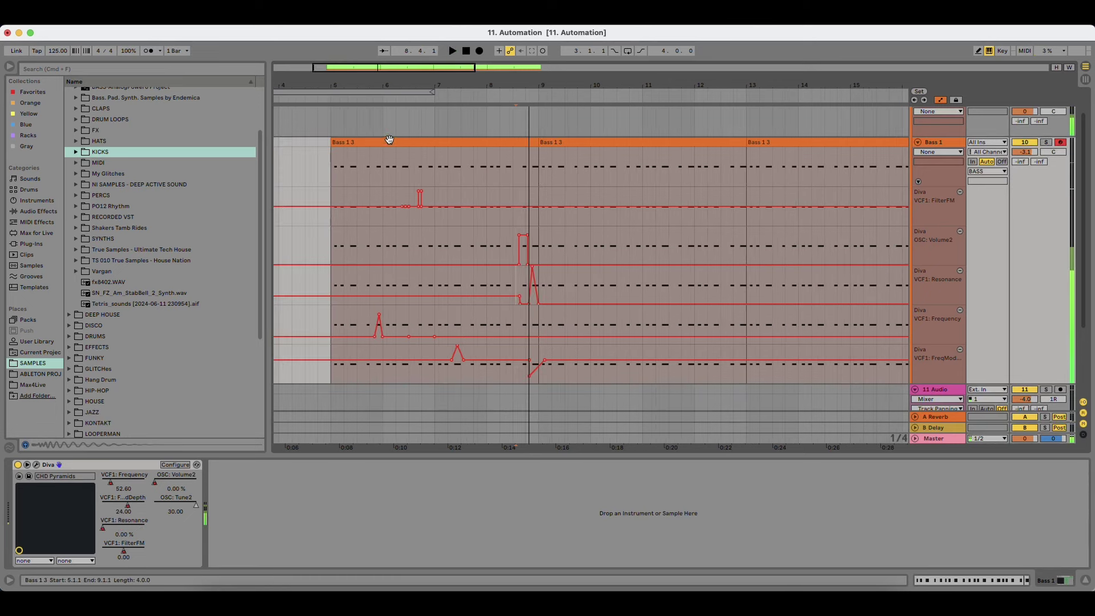
pyautogui.click(389, 140)
pyautogui.press('space')
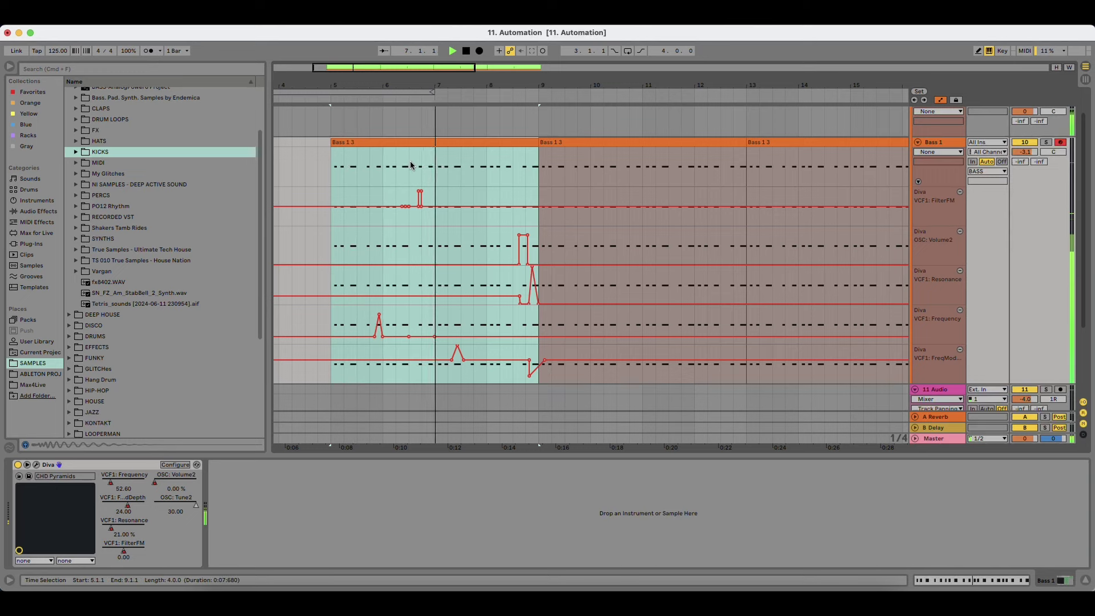
pyautogui.moveTo(465, 216)
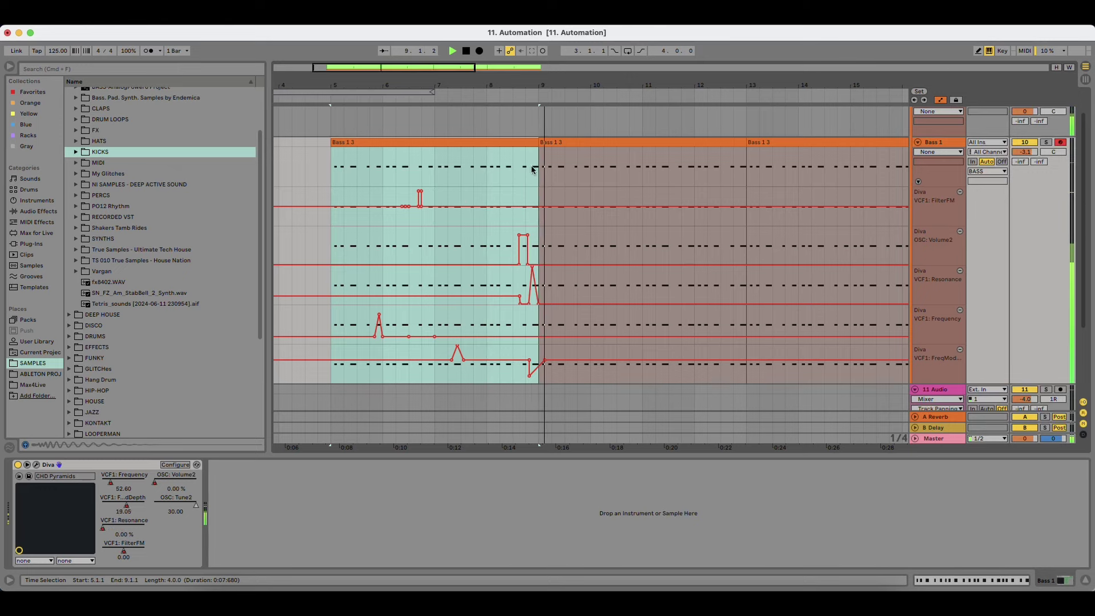
# Step: Stop playback and copy the automation from 8.3.3 to 9.1.1 across the OSC: Volume2, Resonance, Frequency and FreqModDepth lanes
pyautogui.moveTo(516, 85); pyautogui.dragTo(558, 95)
pyautogui.press('space')
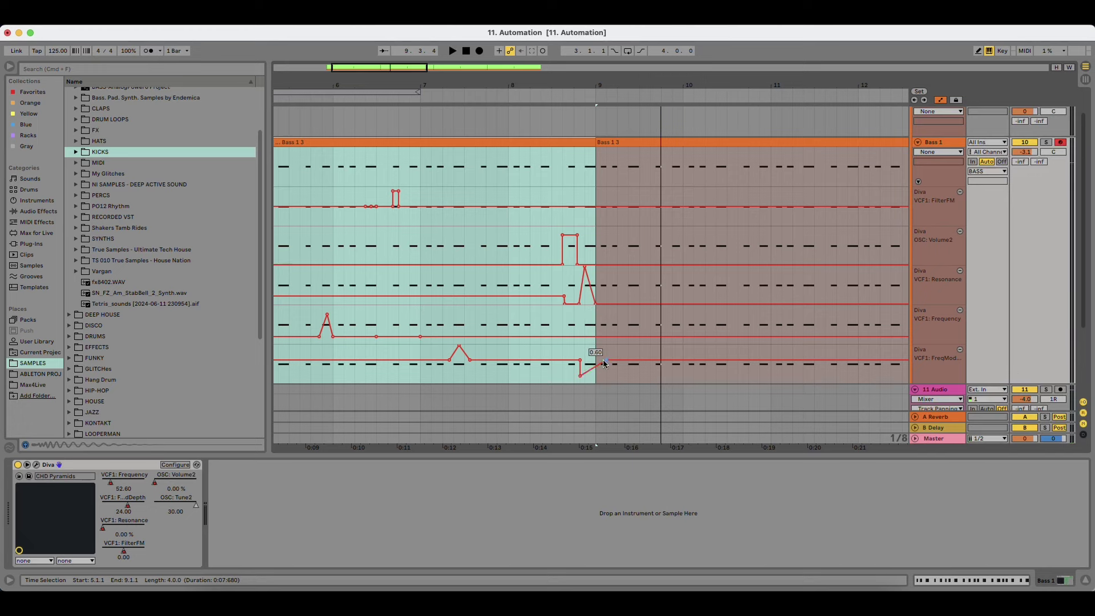
pyautogui.click(606, 377)
pyautogui.moveTo(600, 377); pyautogui.dragTo(559, 236)
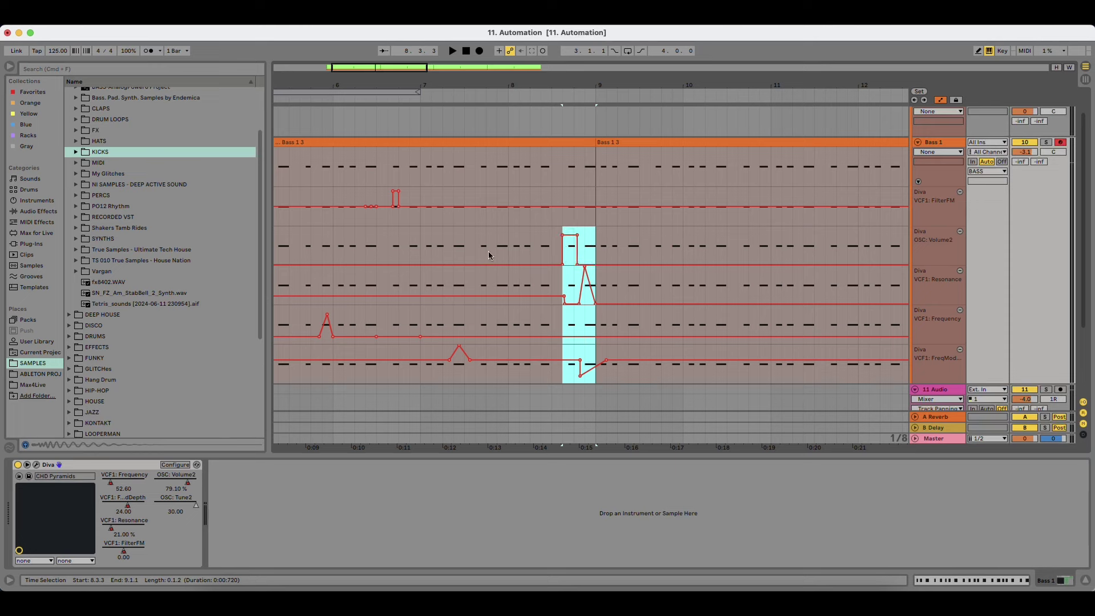
# Step: Try the copied automation at 8.1.1, playing from 7.2.3, and undo the paste
pyautogui.click(512, 249)
pyautogui.hotkey('ctrl', 'v')
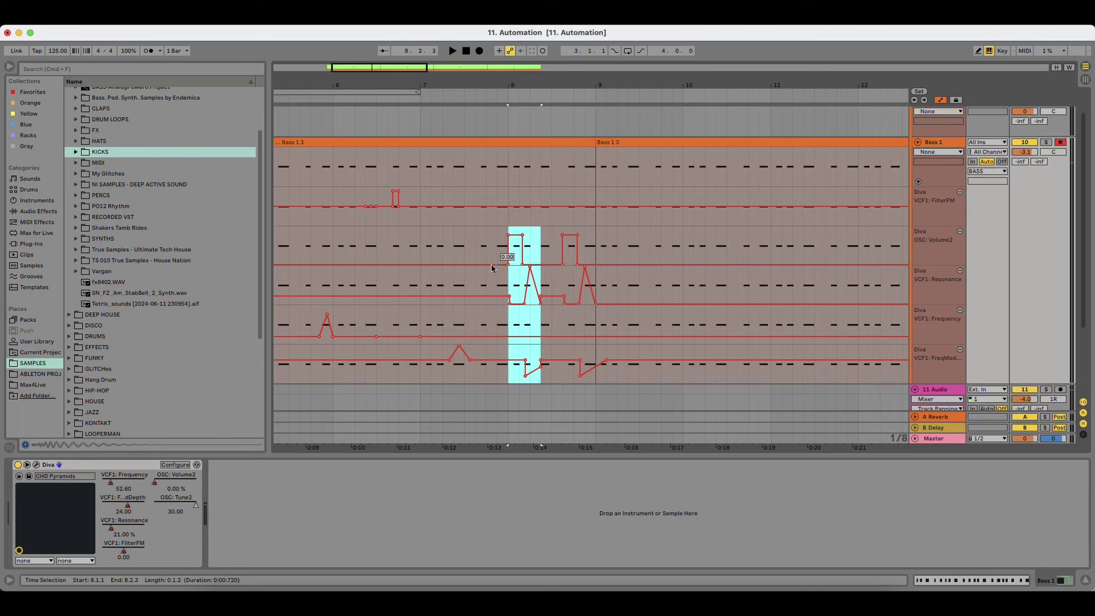
pyautogui.click(459, 245)
pyautogui.press('space')
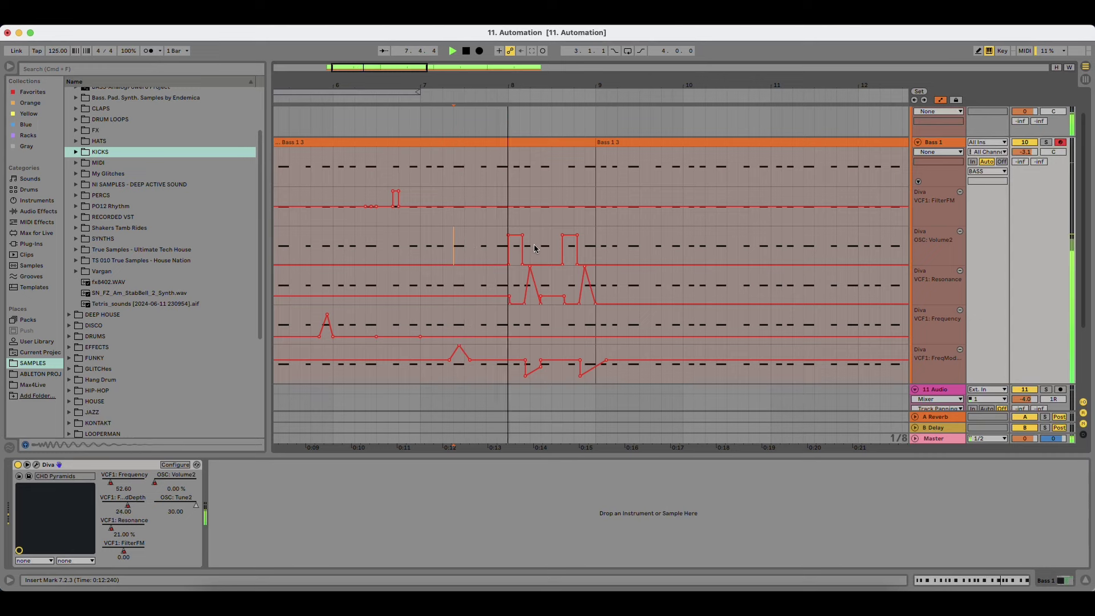
pyautogui.hotkey('ctrl', 'z')
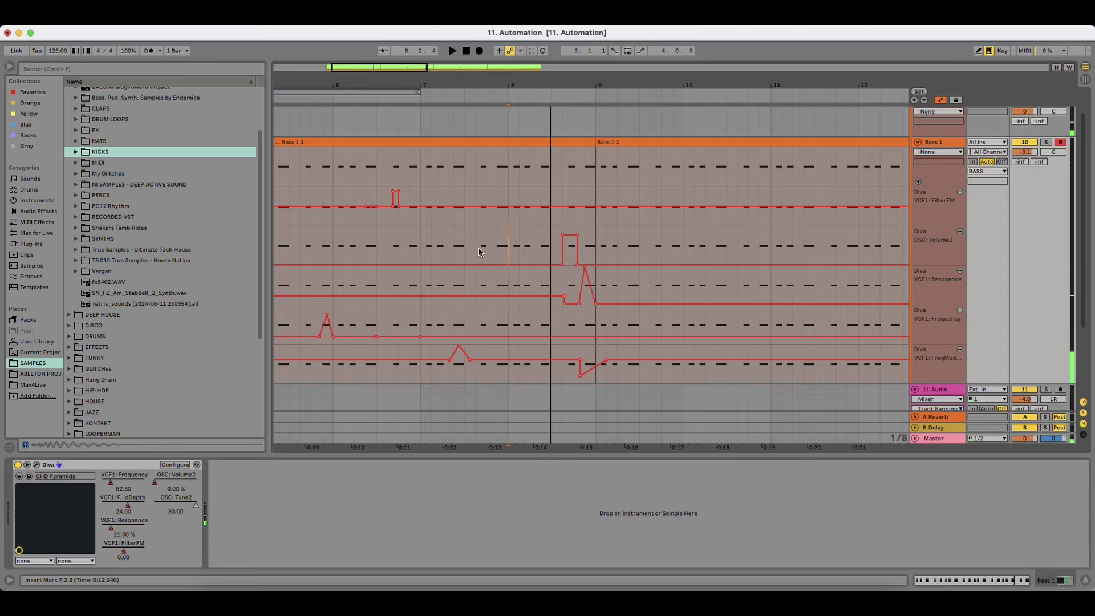
# Step: Try the copied automation at 7.3.1, playing from 7.1.1, and undo the paste
pyautogui.press('super+v')
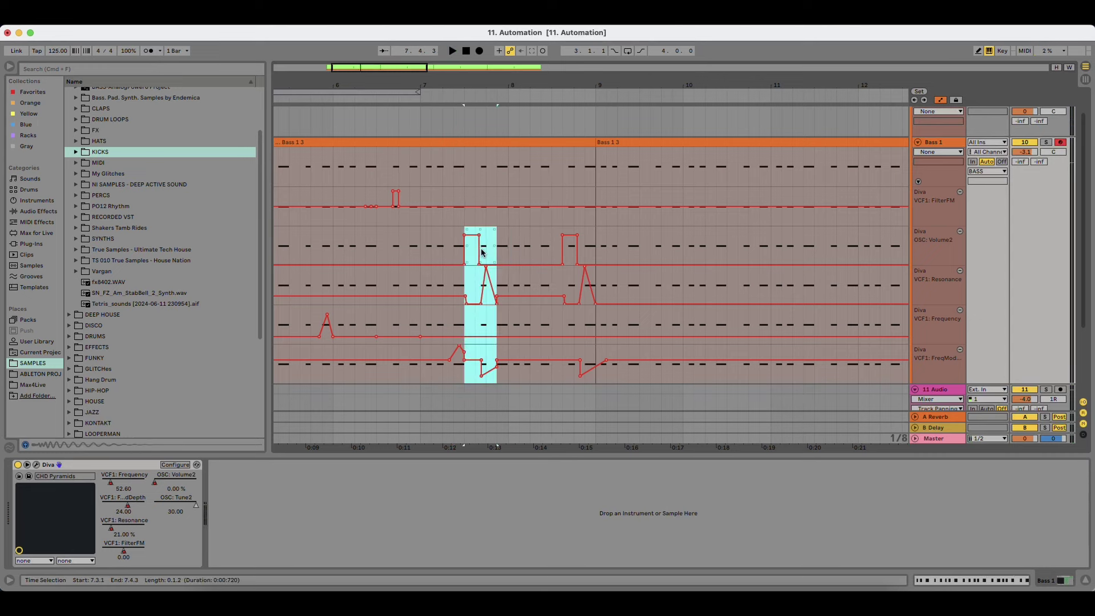
pyautogui.click(409, 246)
pyautogui.click(420, 246)
pyautogui.press('space')
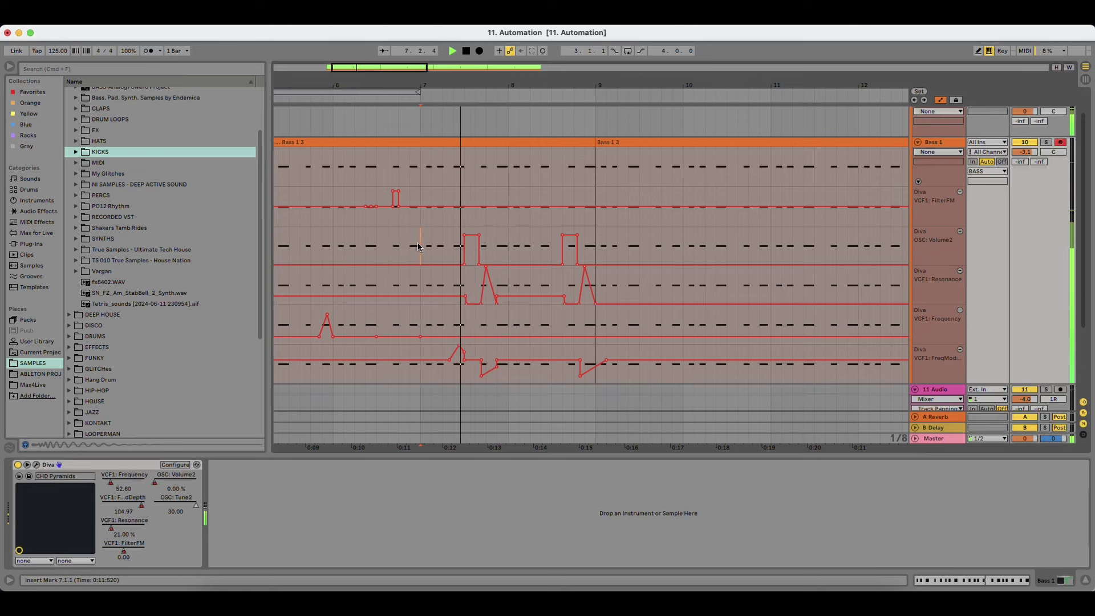
pyautogui.press('super+z')
# Step: Try the copied automation at 6.3.1, playing from 6.1.1, and undo the paste
pyautogui.click(388, 249)
pyautogui.press('super+v')
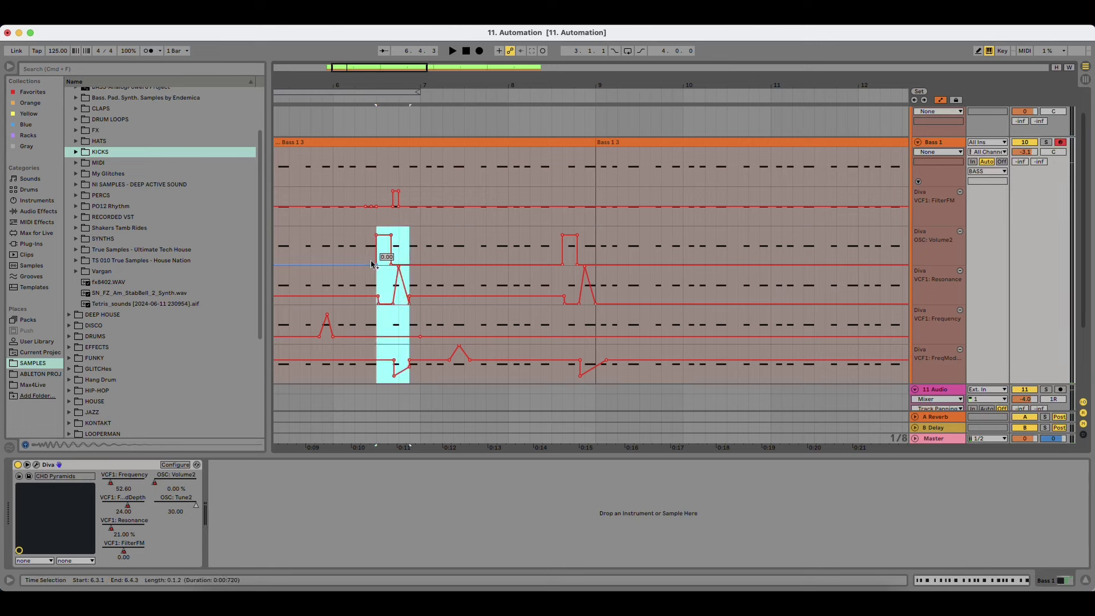
pyautogui.click(334, 246)
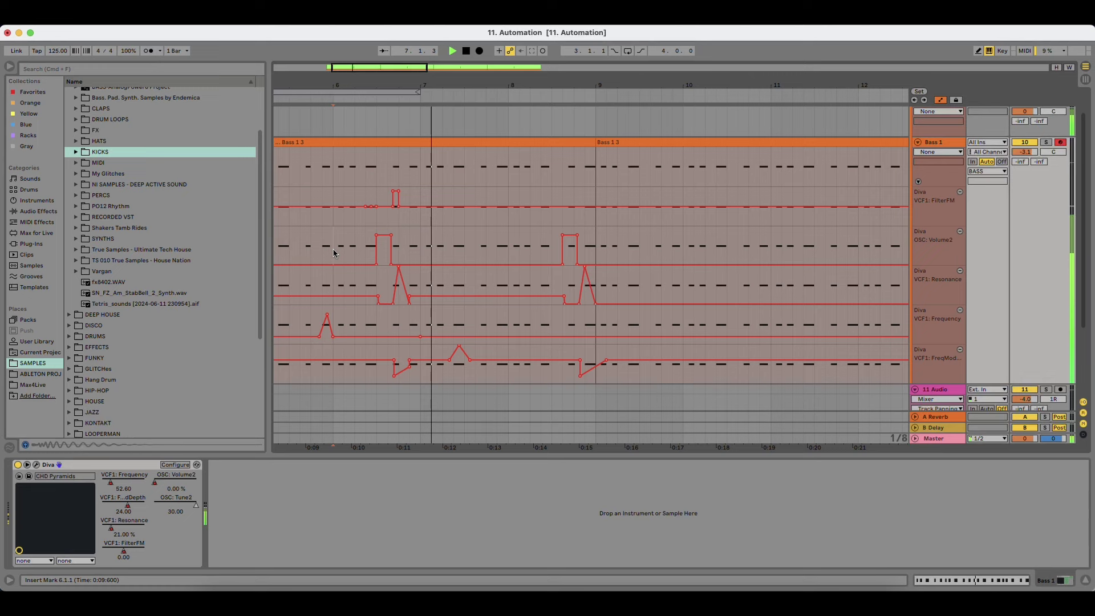
pyautogui.press('super+z')
pyautogui.press('space')
# Step: Paste the copied automation into the four lanes at 6.4.3 and play it from 6.3.3
pyautogui.click(388, 251)
pyautogui.click(409, 250)
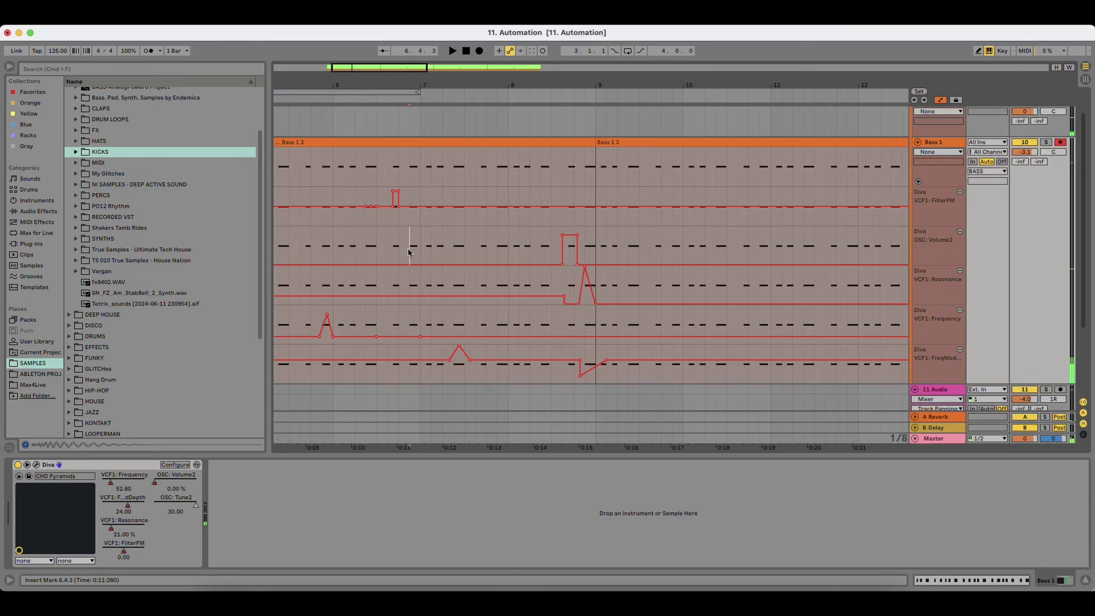
pyautogui.press('super+v')
pyautogui.click(389, 249)
pyautogui.press('space')
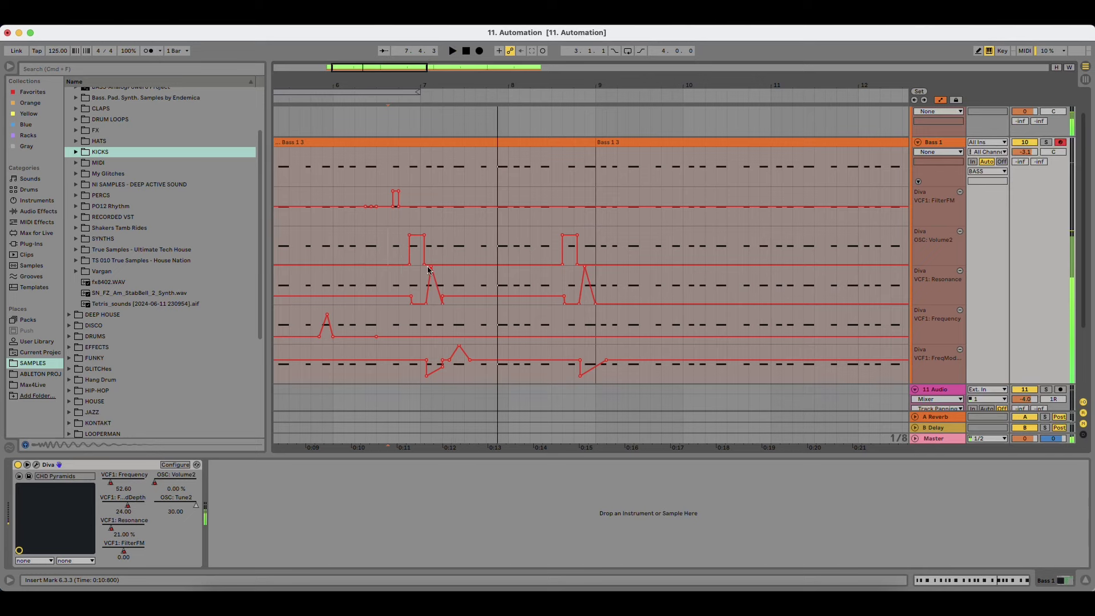
# Step: Undo the paste of the copied automation at 6.4.3
pyautogui.moveTo(444, 91); pyautogui.dragTo(444, 83)
pyautogui.press('space')
pyautogui.press('super+z')
pyautogui.press('space')
# Step: Try the copied automation at 5.1.1, play it, and undo the paste
pyautogui.click(309, 248)
pyautogui.press('super+v')
pyautogui.press('space')
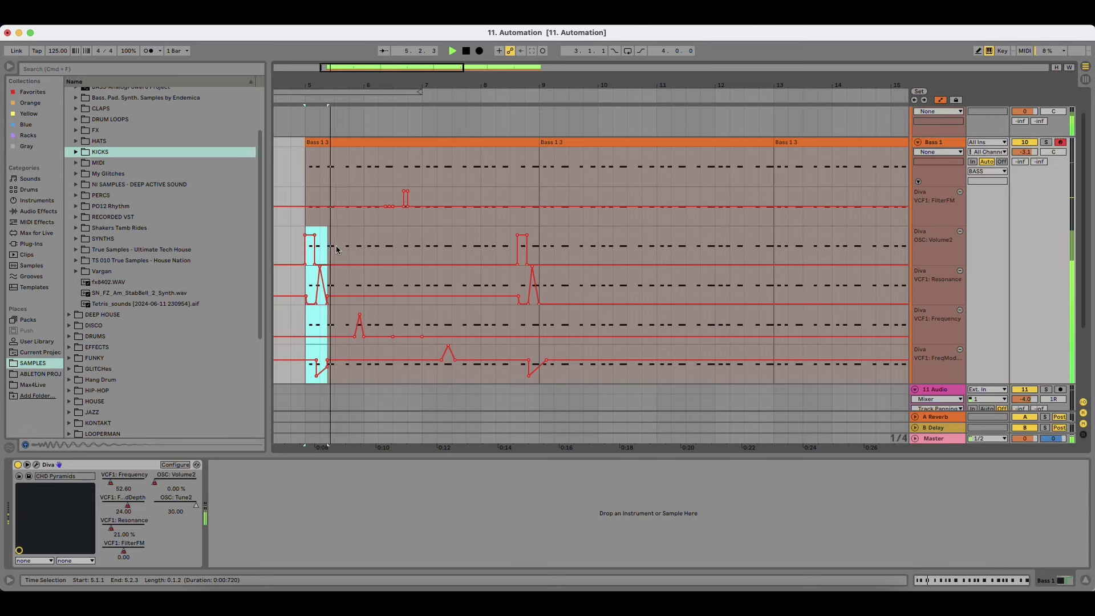
pyautogui.press('super+z')
pyautogui.press('space')
# Step: Paste the copied automation into the four lanes at 6.1.1 and play it
pyautogui.click(365, 248)
pyautogui.press('super+v')
pyautogui.press('super+z')
pyautogui.press('space')
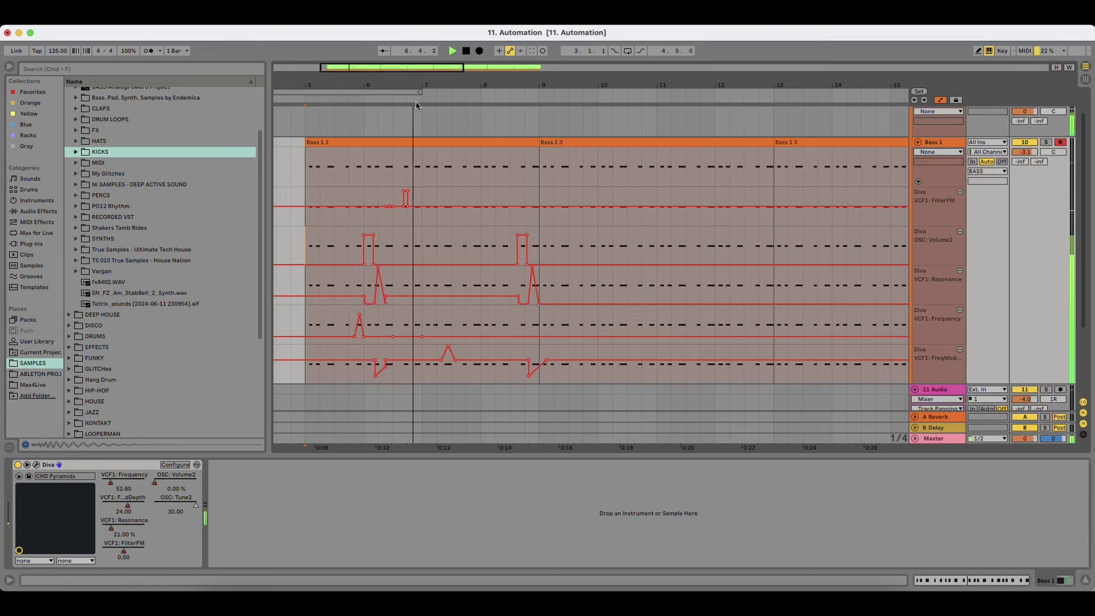
# Step: Lower the dip's breakpoint after 6.1.1 in the VCF1 FreqModDepth lane to the bottom while playing the passage
pyautogui.press('space')
pyautogui.moveTo(395, 84); pyautogui.dragTo(404, 133)
pyautogui.press('space')
pyautogui.moveTo(348, 376); pyautogui.dragTo(356, 381)
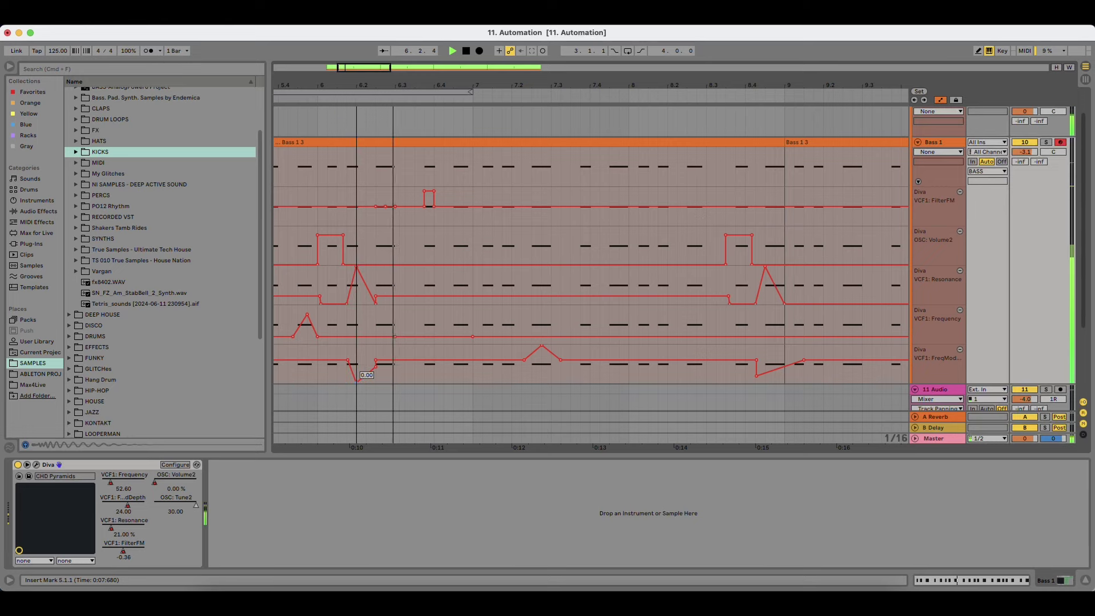
pyautogui.moveTo(454, 78); pyautogui.dragTo(455, 45)
# Step: Open the Diva plug-in window for Bass 1, solo the track, and move the window clear of the track controls
pyautogui.click(941, 144)
pyautogui.press('space')
pyautogui.click(36, 465)
pyautogui.click(1046, 142)
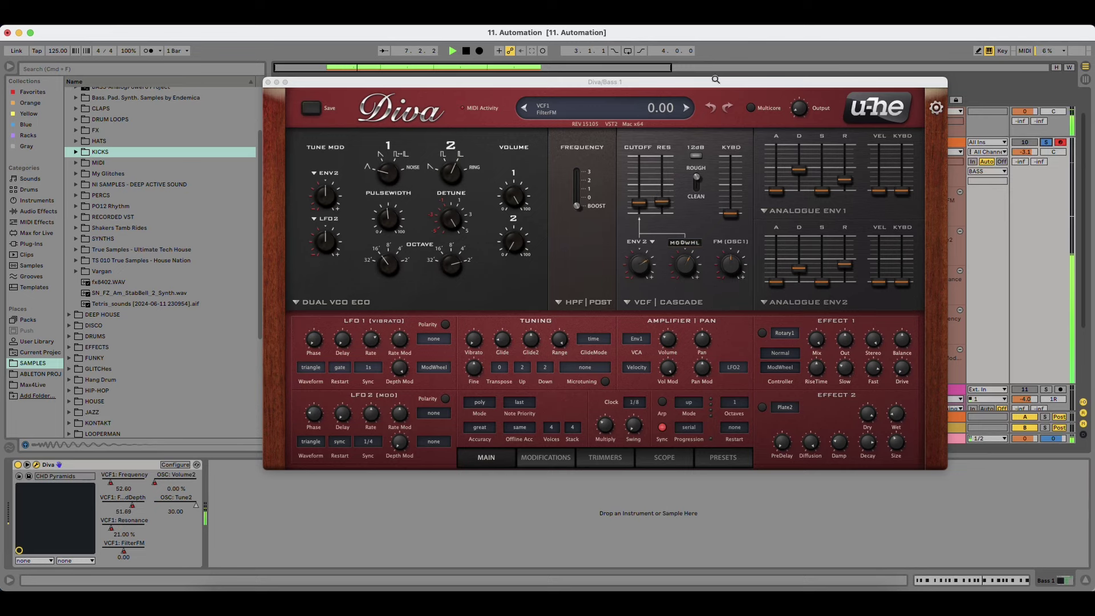
pyautogui.moveTo(719, 81); pyautogui.dragTo(653, 81)
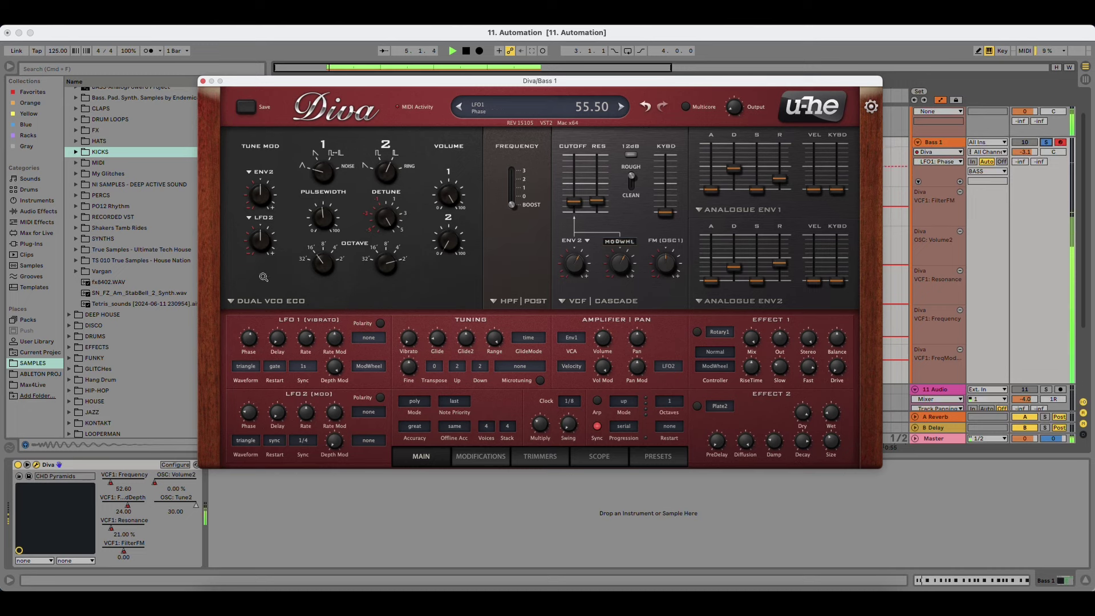
# Step: Switch on Diva's Rotary1 effect, set its controller to Control A and mode to SyncBass, and try its Mix amount
pyautogui.click(697, 331)
pyautogui.moveTo(753, 344); pyautogui.dragTo(750, 438)
pyautogui.click(714, 365)
pyautogui.click(733, 383)
pyautogui.click(720, 352)
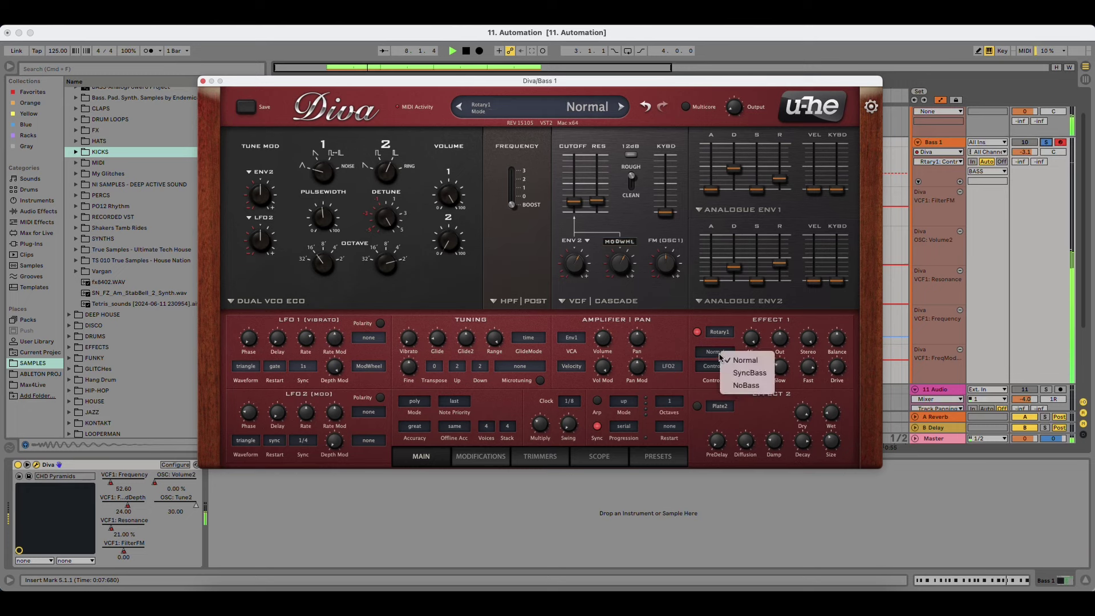
pyautogui.click(736, 373)
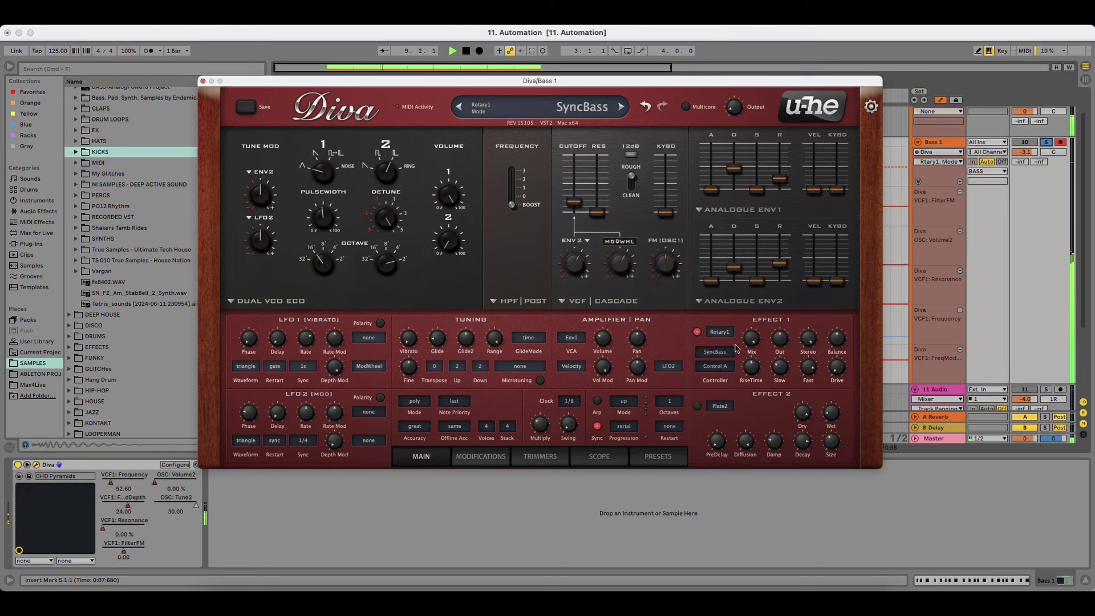
pyautogui.press('space')
pyautogui.moveTo(758, 343); pyautogui.dragTo(757, 432)
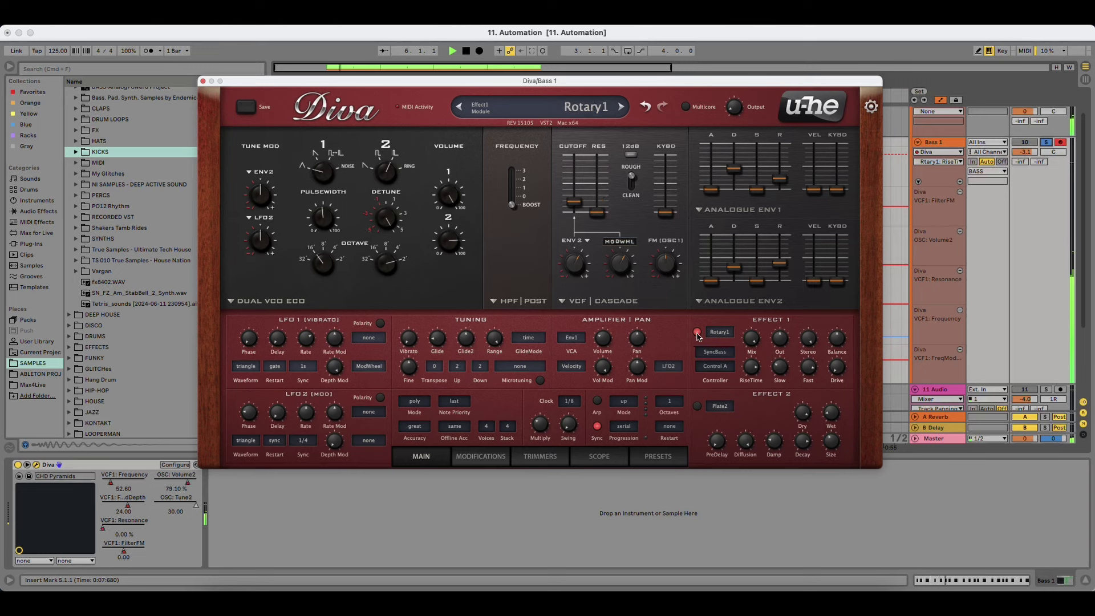
# Step: Try Delay1 and Plate1 as Diva's Effect 1 module, and choose Phaser1
pyautogui.click(724, 334)
pyautogui.click(743, 377)
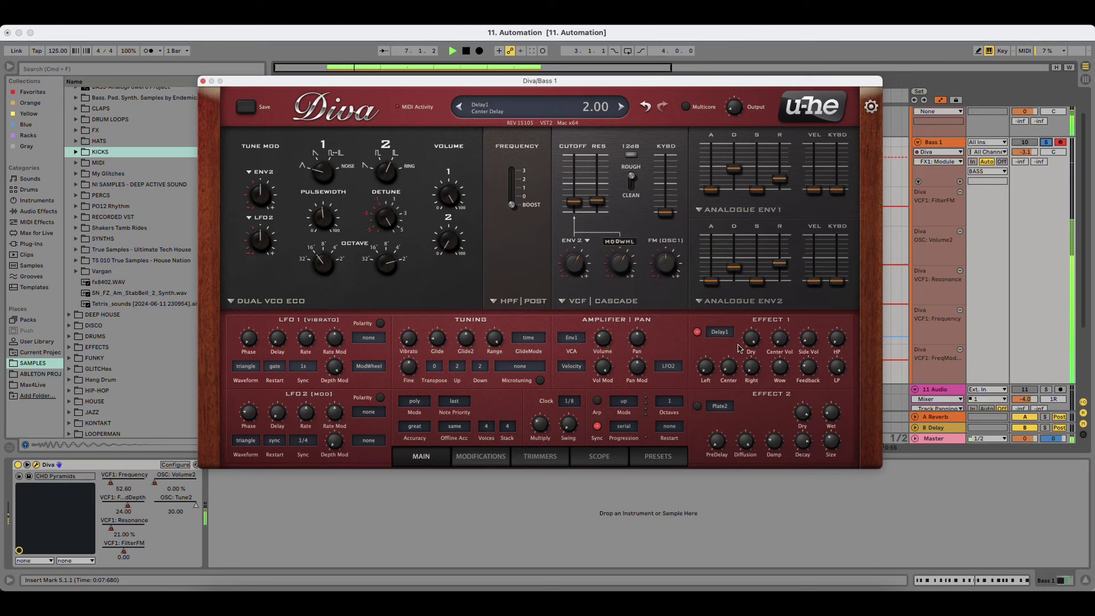
pyautogui.click(718, 335)
pyautogui.click(750, 363)
pyautogui.click(726, 334)
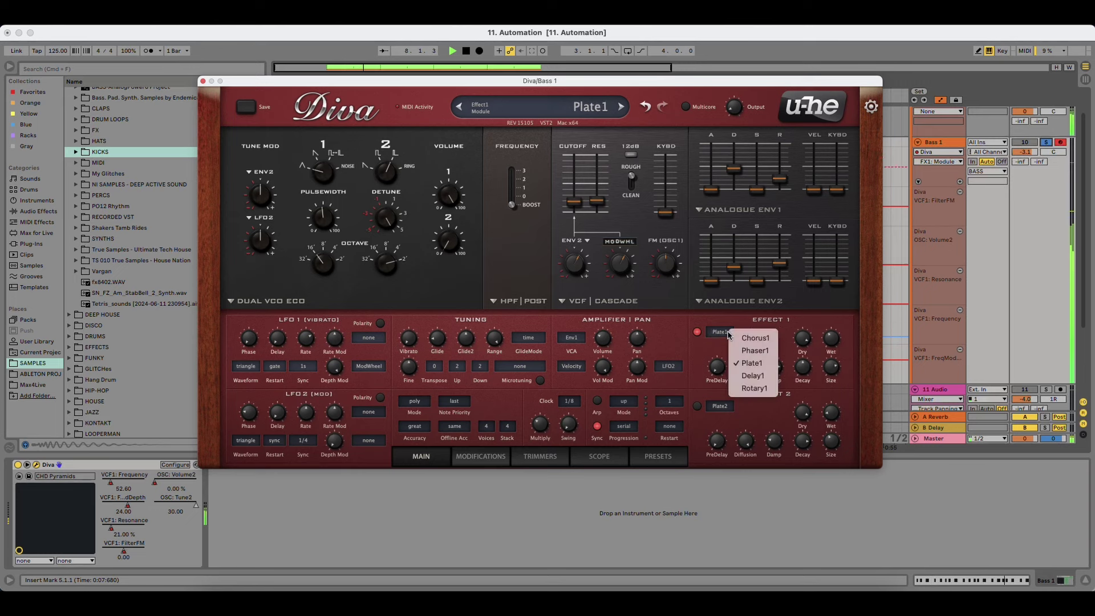
pyautogui.click(733, 352)
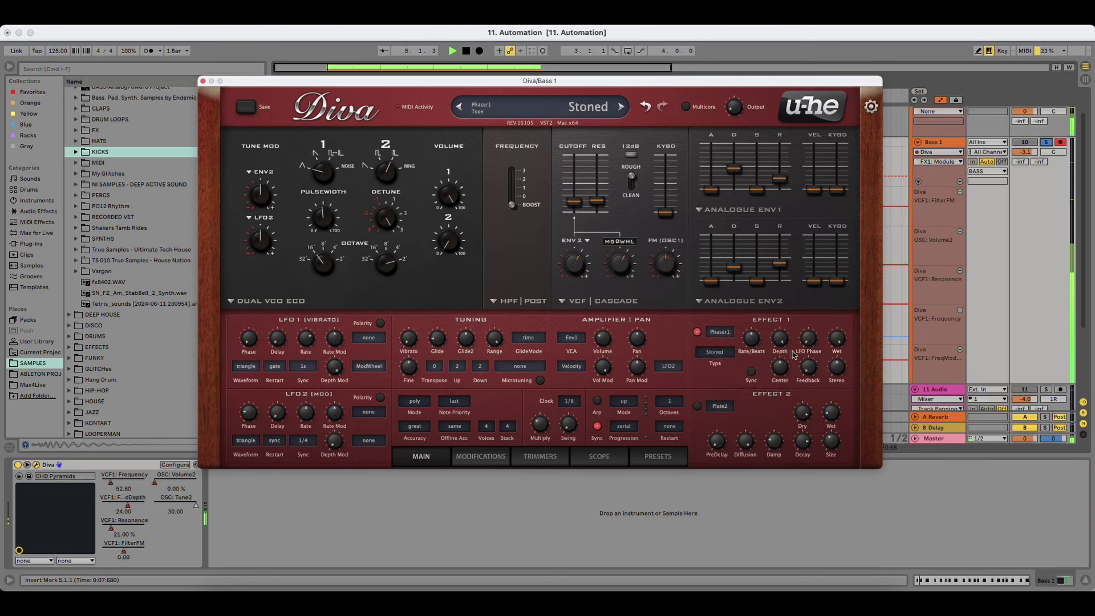
# Step: Try the Phaser1 rate and stereo settings during playback, and switch Effect 1 off
pyautogui.click(752, 338)
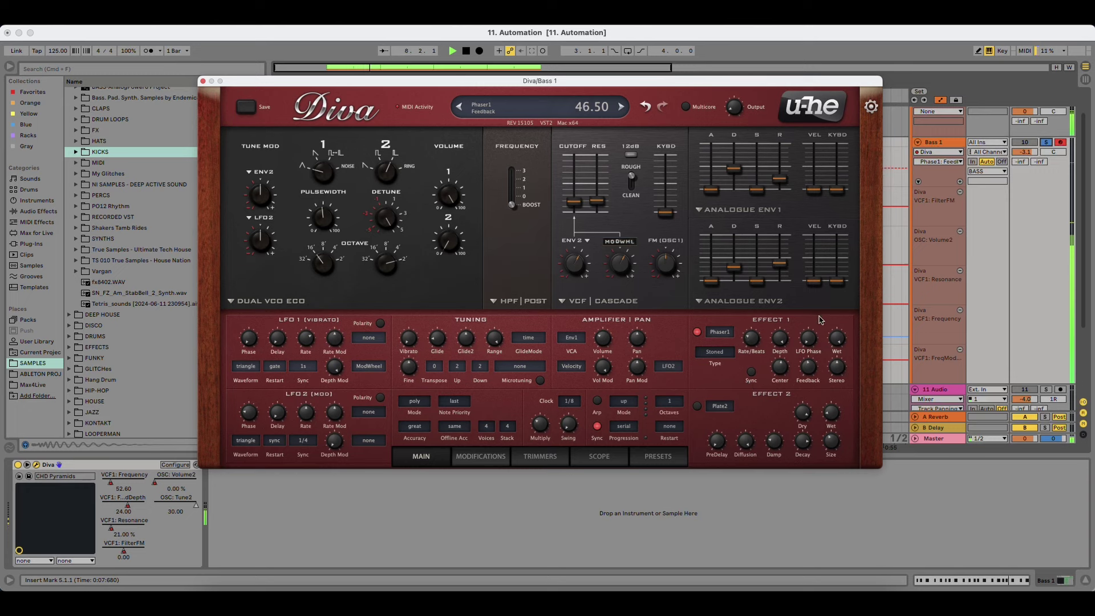
pyautogui.moveTo(840, 365); pyautogui.dragTo(844, 337)
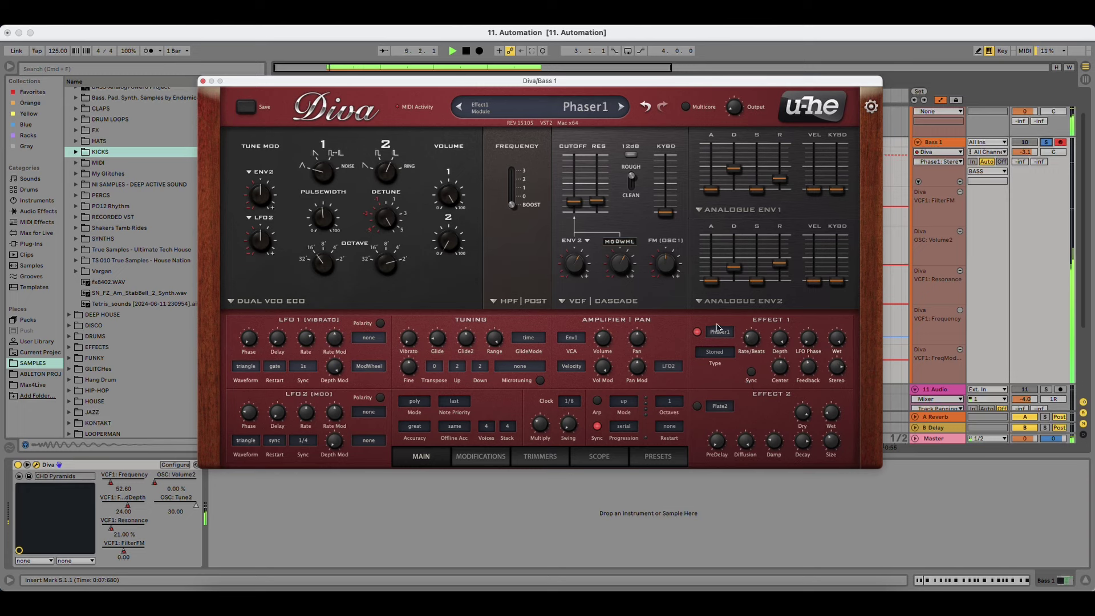
pyautogui.click(699, 333)
pyautogui.press('space')
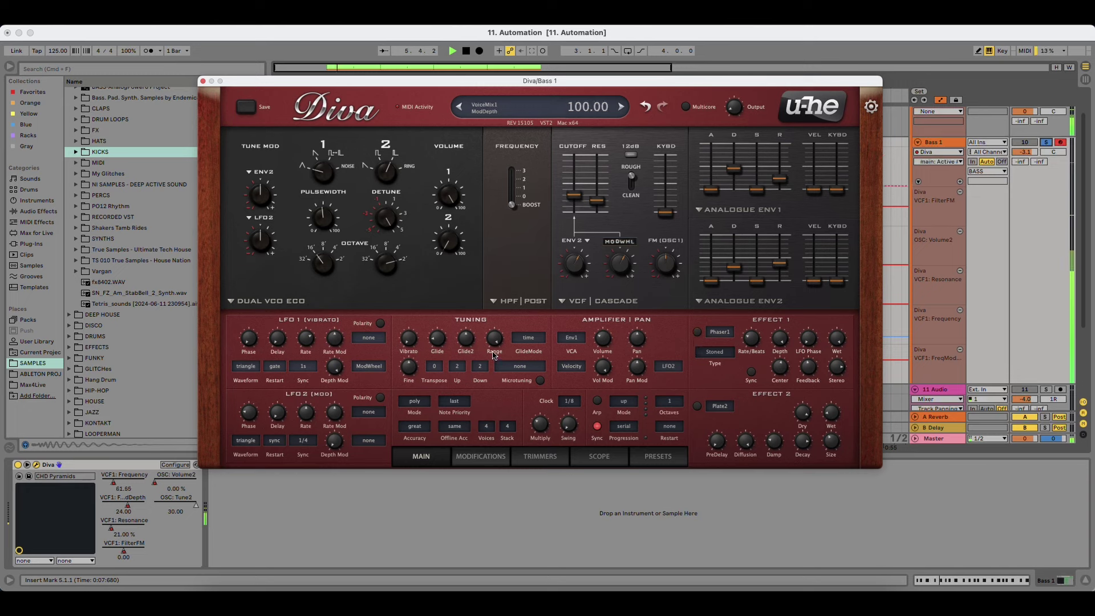
# Step: Show Diva's Trimmers page and try oscillator 2's detune and oscillator 1's octave during playback
pyautogui.click(540, 456)
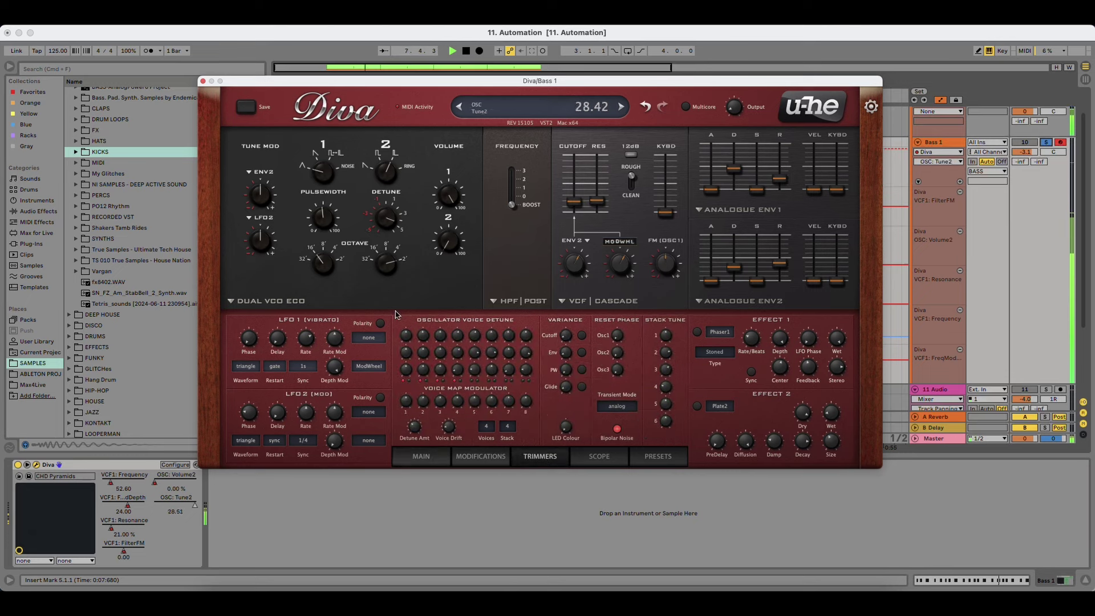
pyautogui.moveTo(389, 207); pyautogui.dragTo(389, 193)
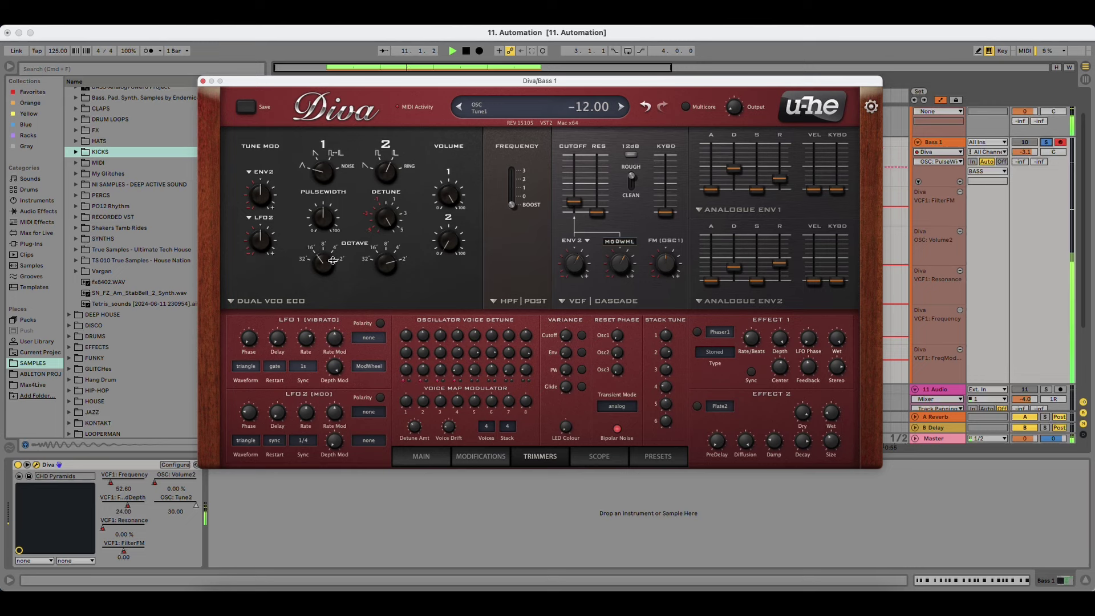
pyautogui.moveTo(330, 258); pyautogui.dragTo(337, 246)
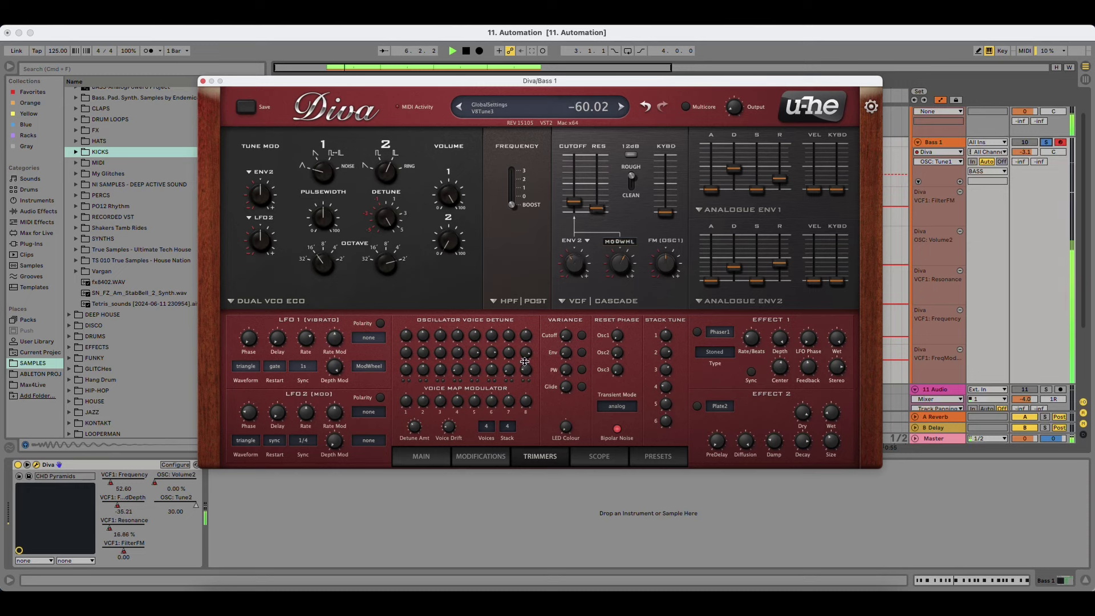
# Step: Try a voice stack of 1 in Diva, return it to 4, and stop playback
pyautogui.click(507, 426)
pyautogui.click(519, 429)
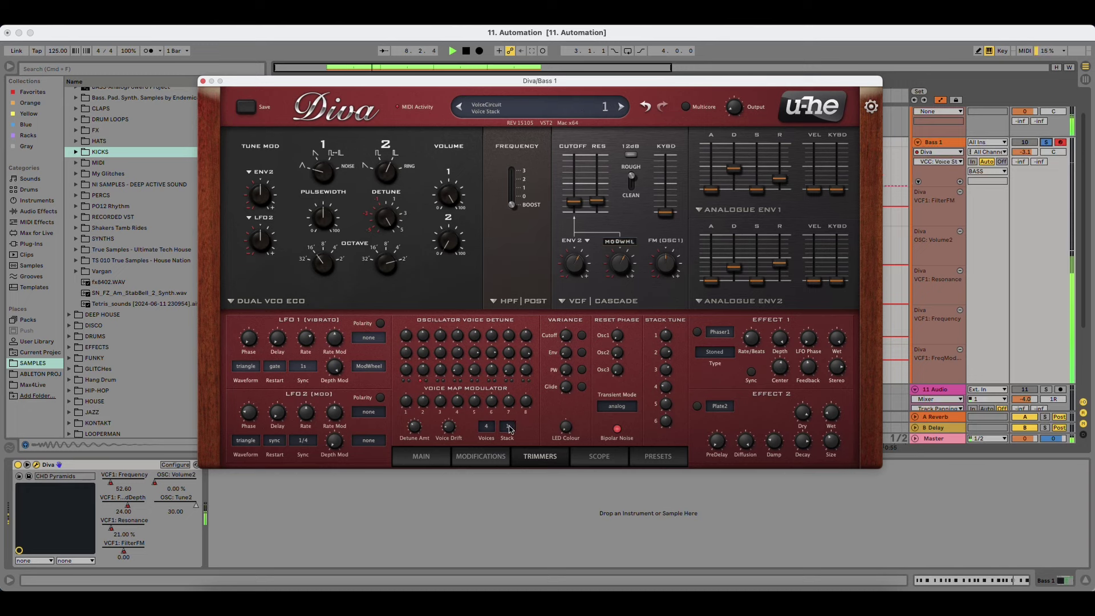
pyautogui.click(510, 429)
pyautogui.click(520, 461)
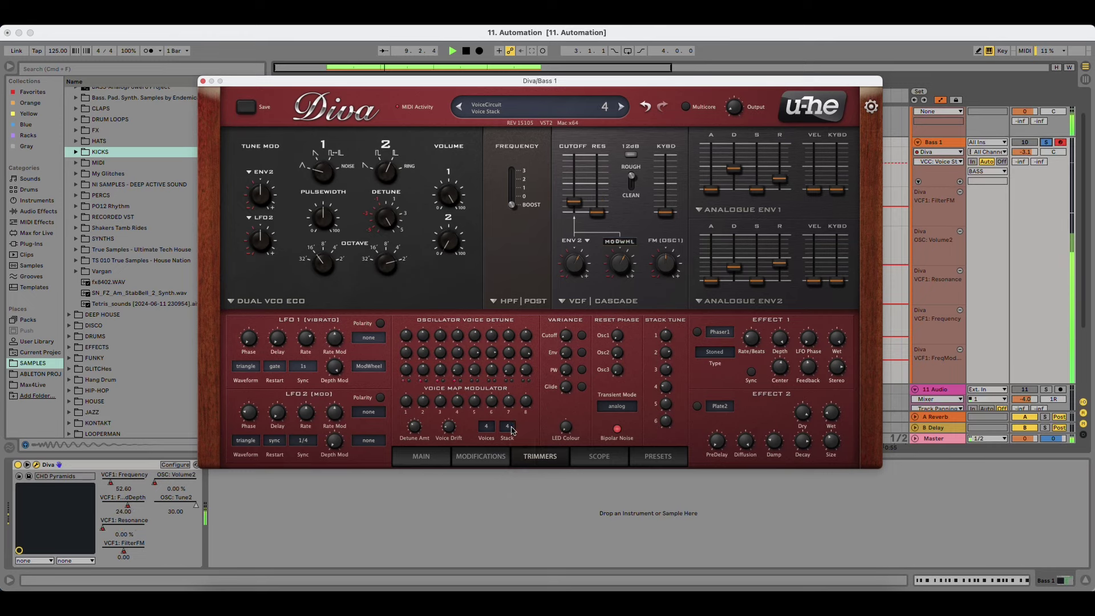
pyautogui.press('space')
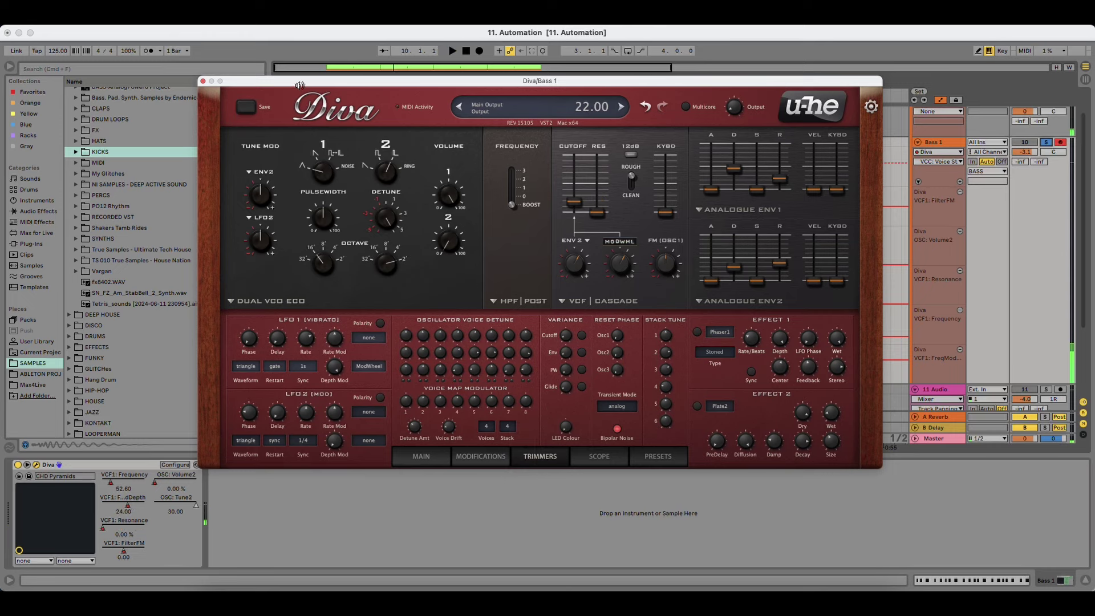
# Step: Close the Diva window and play the first Bass 1 clip from 5.1.1 without solo
pyautogui.click(203, 82)
pyautogui.hscroll(3, 381, 172)
pyautogui.click(381, 140)
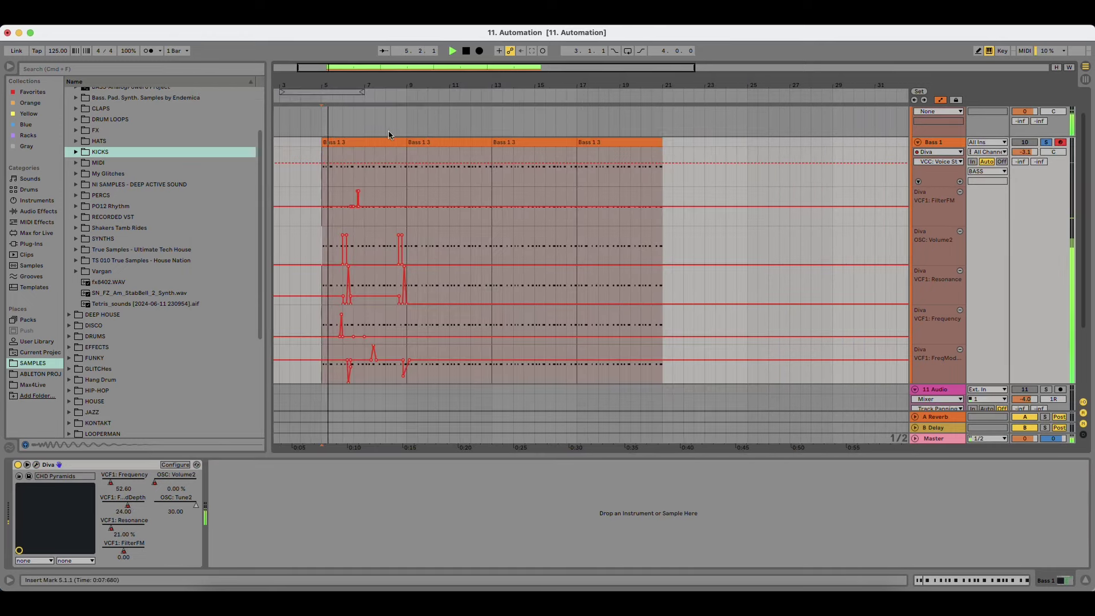
pyautogui.press('space')
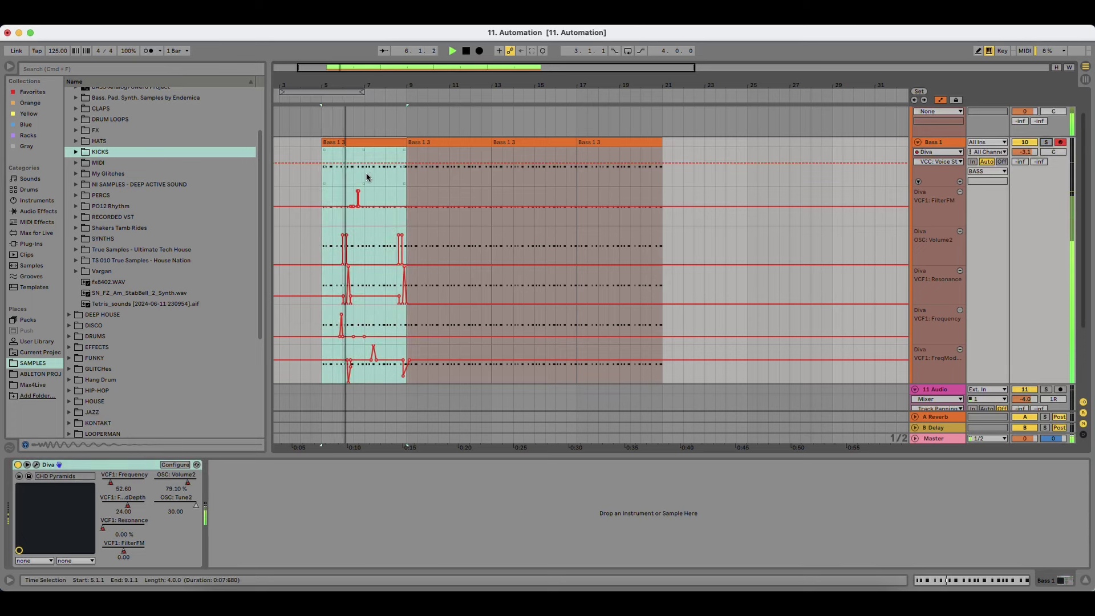
pyautogui.moveTo(347, 85); pyautogui.dragTo(378, 142)
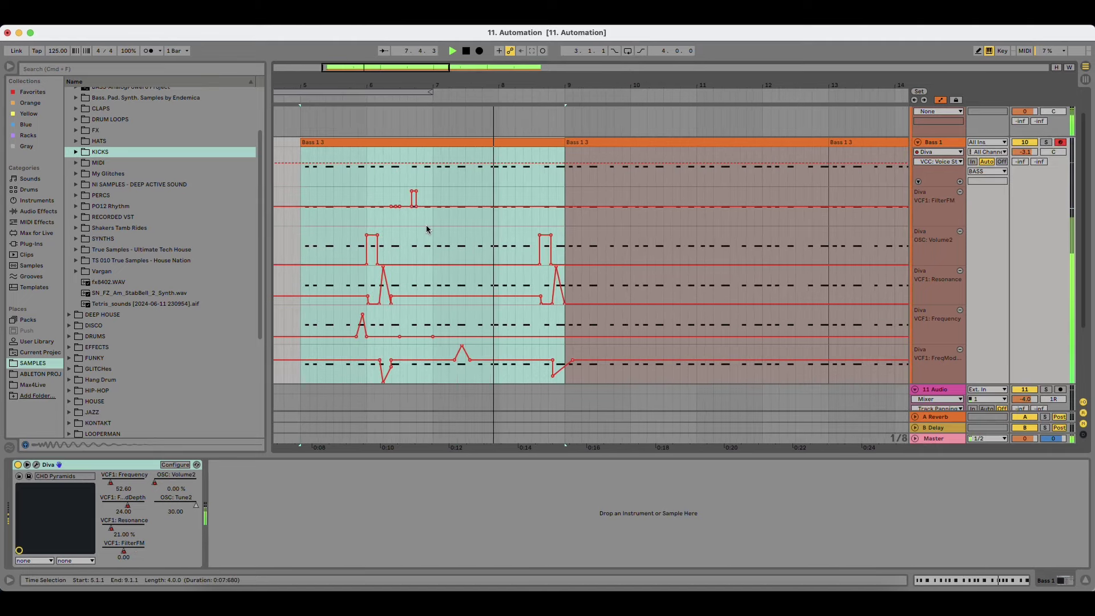
# Step: Remove the Volume2 peak at bar 6 and delete the Resonance automation between 5.4.1 and 7.1.1
pyautogui.press('space')
pyautogui.click(377, 235)
pyautogui.click(366, 235)
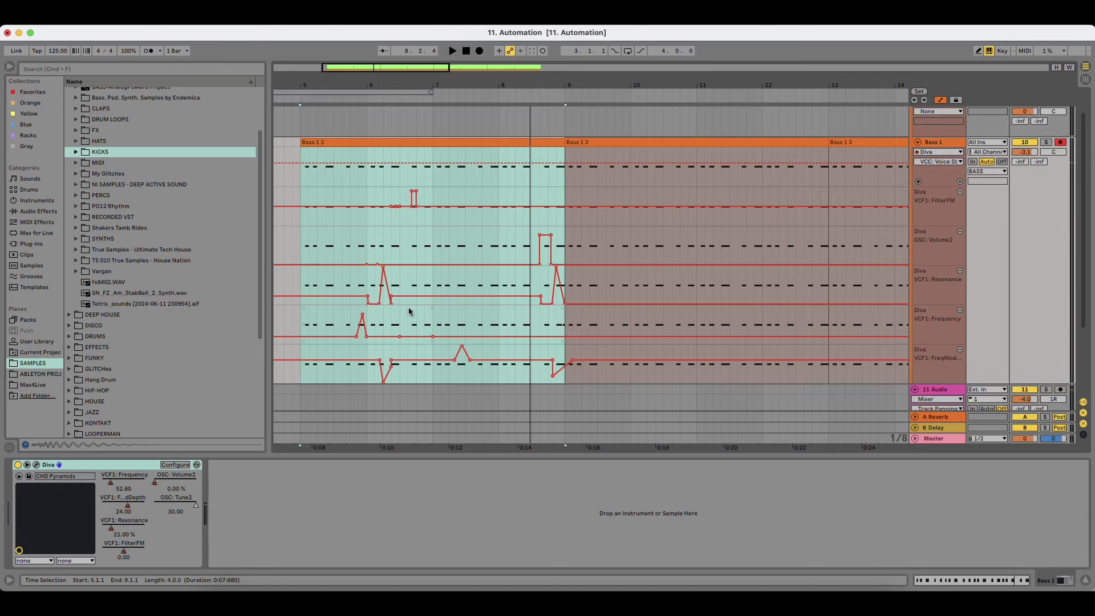
pyautogui.moveTo(434, 283); pyautogui.dragTo(348, 284)
pyautogui.press('+')
pyautogui.press('Delete')
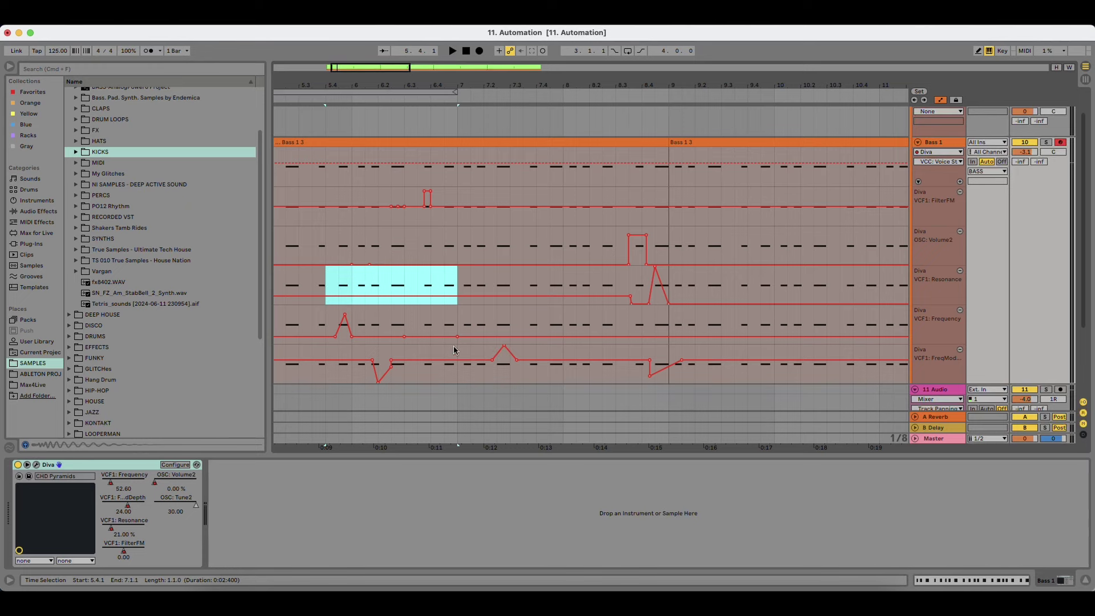
# Step: Delete the FreqModDepth dip just after 6.1.1
pyautogui.click(397, 353)
pyautogui.moveTo(395, 349); pyautogui.dragTo(353, 350)
pyautogui.press('Delete')
# Step: Listen to the remaining automation through bars 6 to 8 of the first Bass 1 clip
pyautogui.press('space')
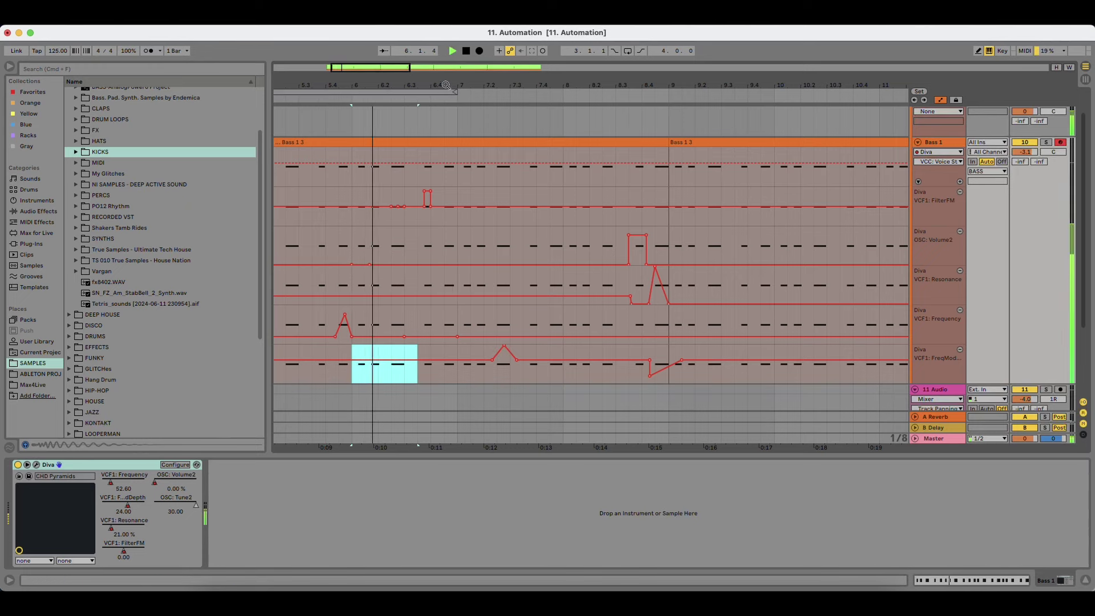
pyautogui.moveTo(447, 85); pyautogui.dragTo(445, 63)
pyautogui.click(394, 245)
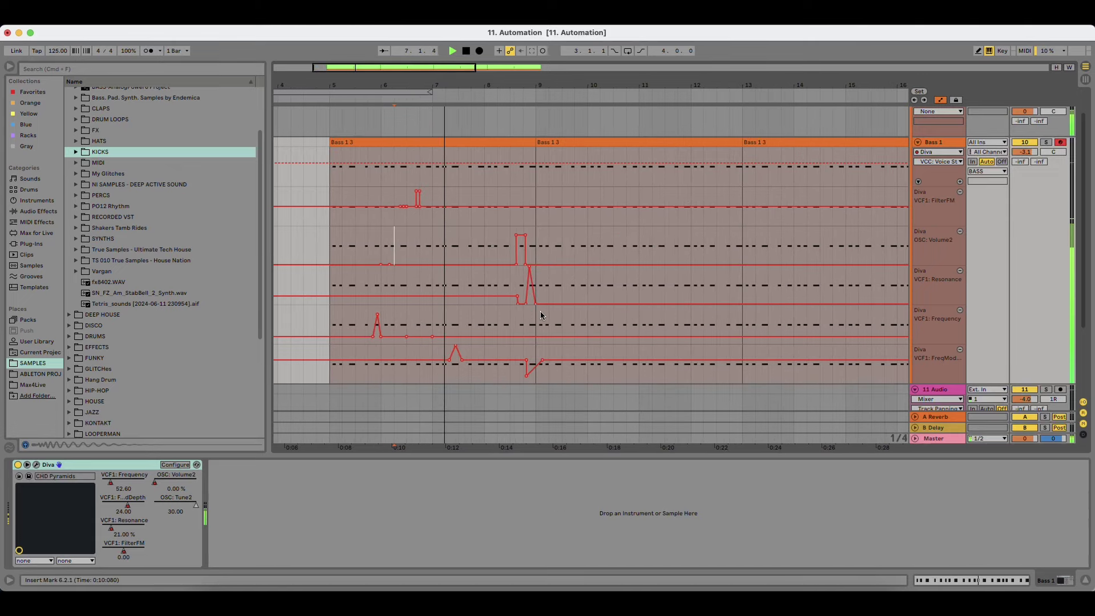
pyautogui.click(498, 282)
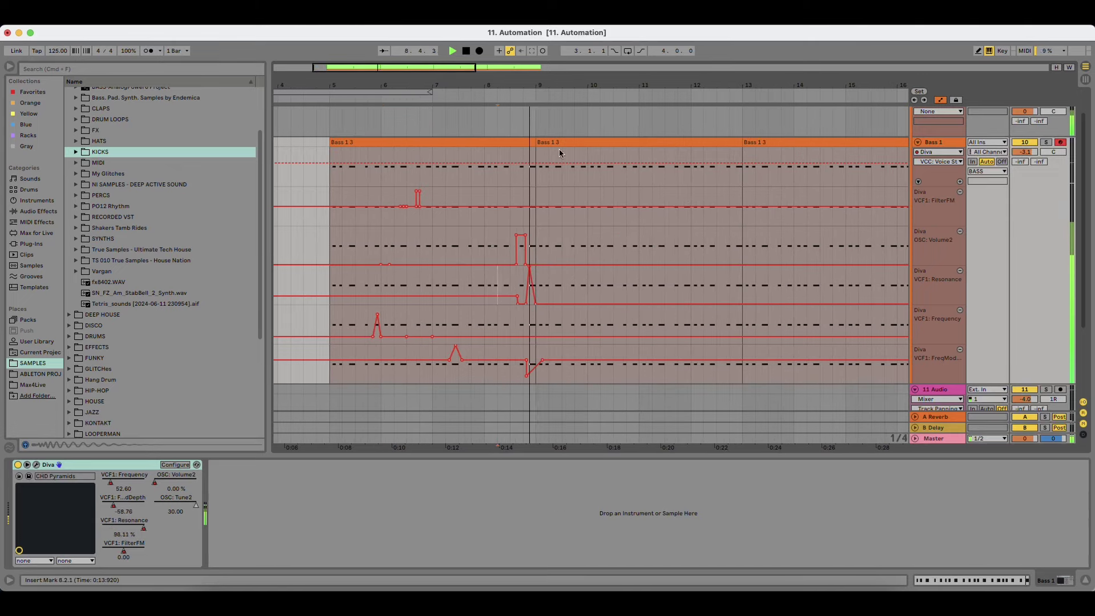
pyautogui.moveTo(530, 85); pyautogui.dragTo(427, 60)
pyautogui.press('space')
# Step: Duplicate the first Bass 1 clip with its automation three times, up to bar 21, and play from the first clip
pyautogui.click(401, 145)
pyautogui.press('super+d')
pyautogui.press('super+d')
pyautogui.press('super+d')
pyautogui.press('space')
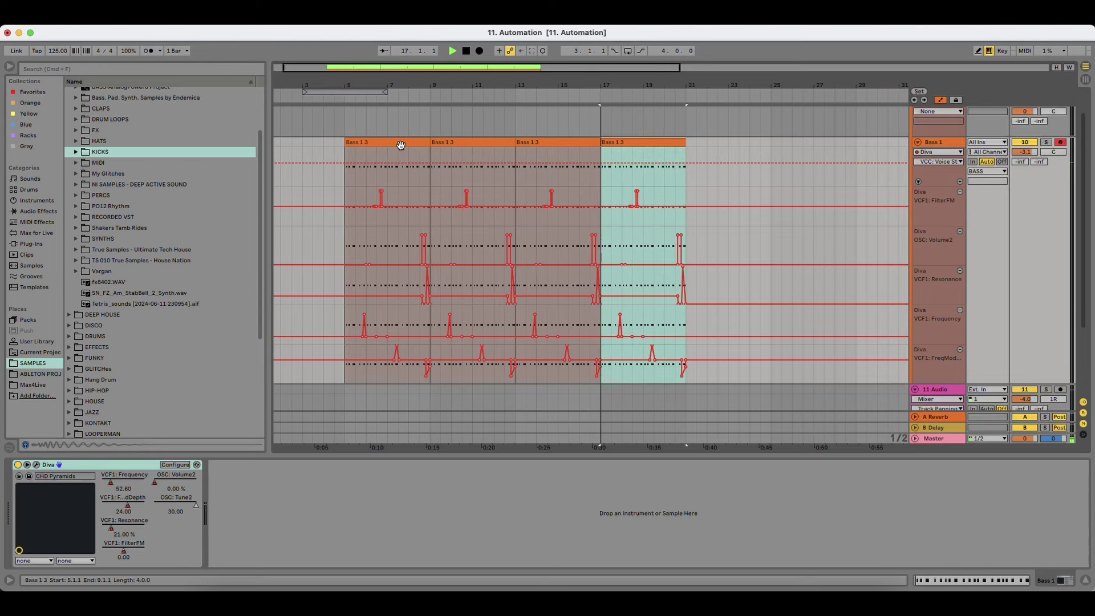
pyautogui.click(400, 145)
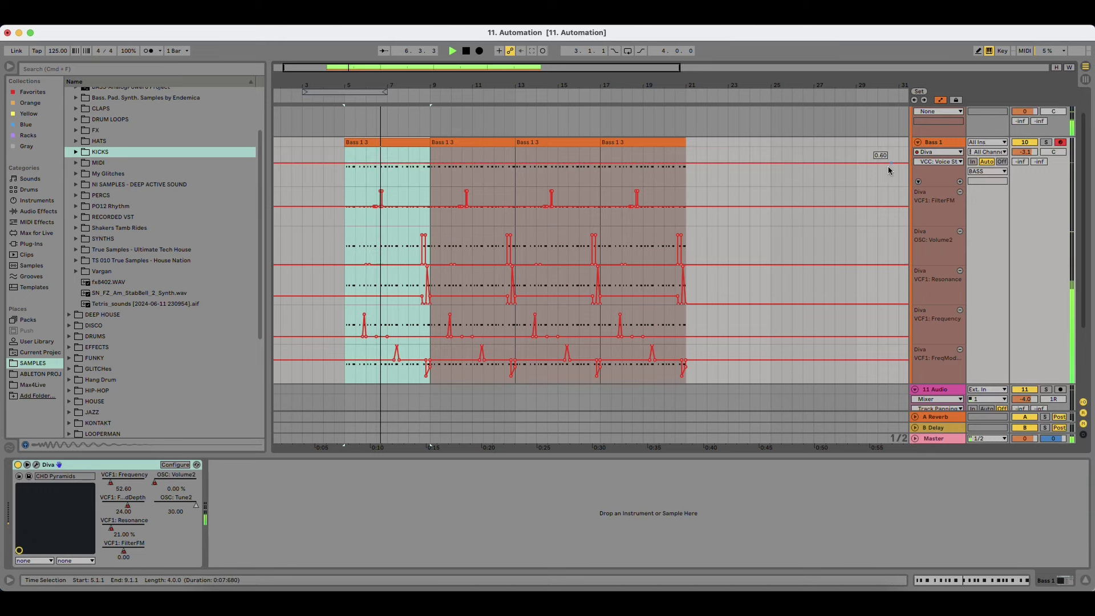
# Step: Stop playback and fold the Bass 1 track with its automation lanes
pyautogui.scroll(2, 879, 199)
pyautogui.click(944, 174)
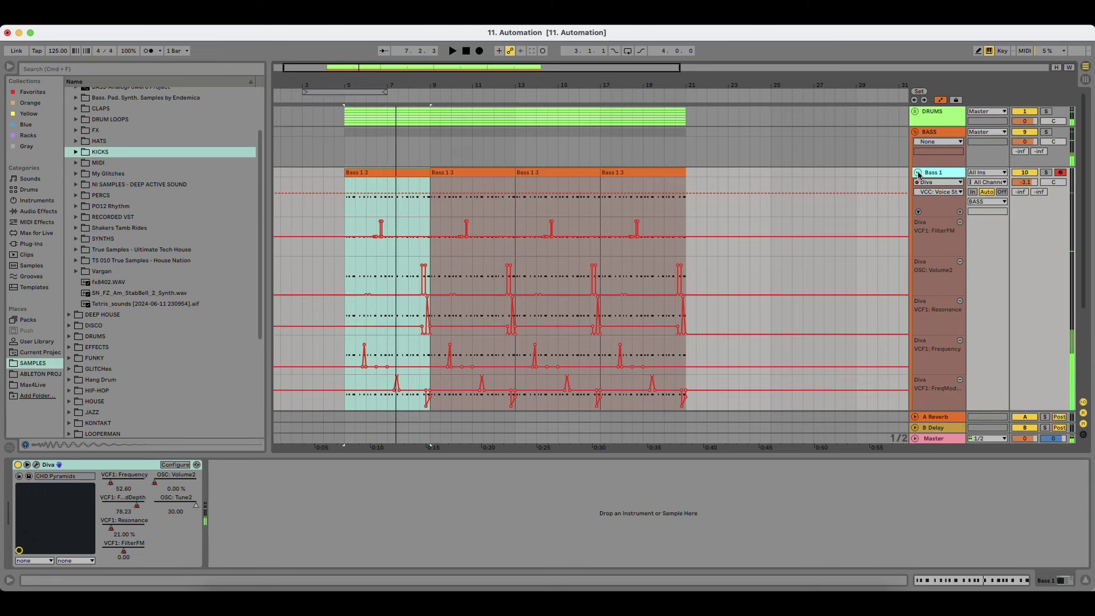
pyautogui.click(918, 172)
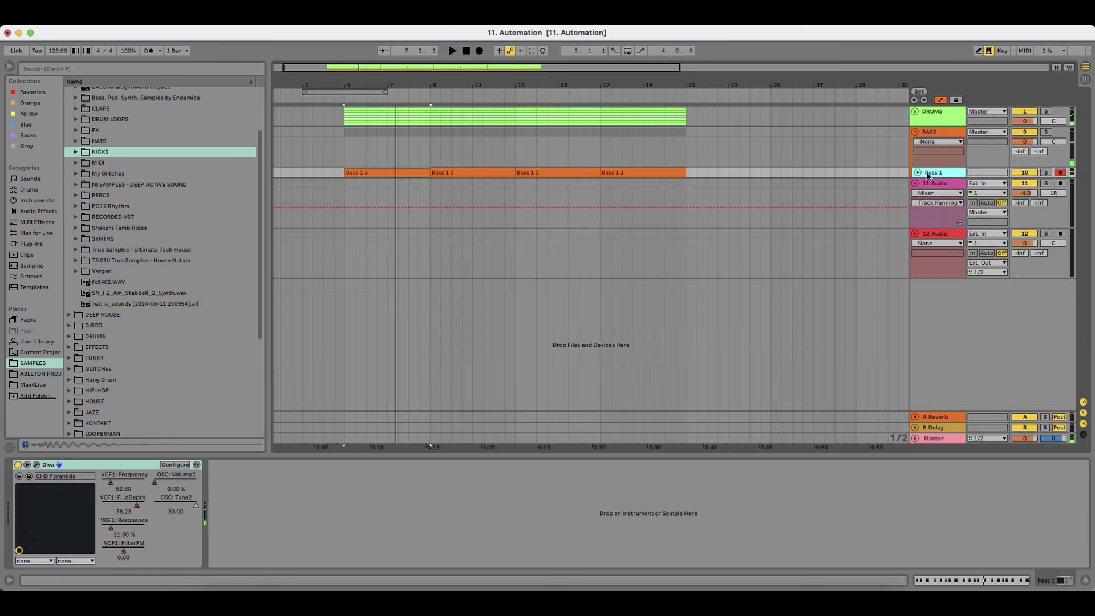
# Step: Recolour the 11 Audio track, trying green and choosing purple
pyautogui.click(950, 240)
pyautogui.click(947, 218)
pyautogui.rightClick(943, 184)
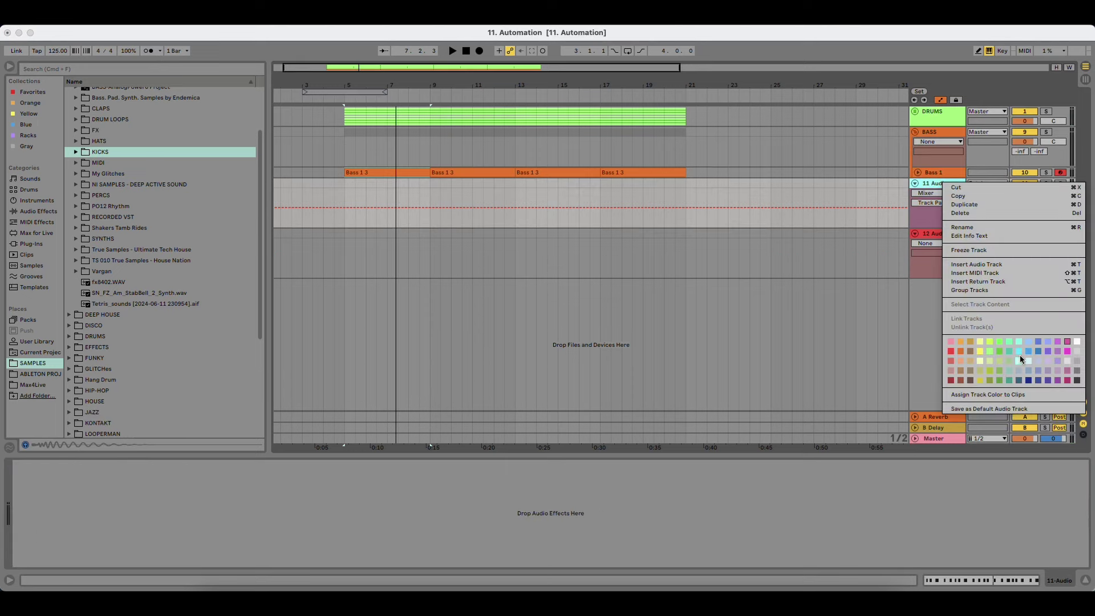
pyautogui.click(999, 351)
pyautogui.rightClick(942, 186)
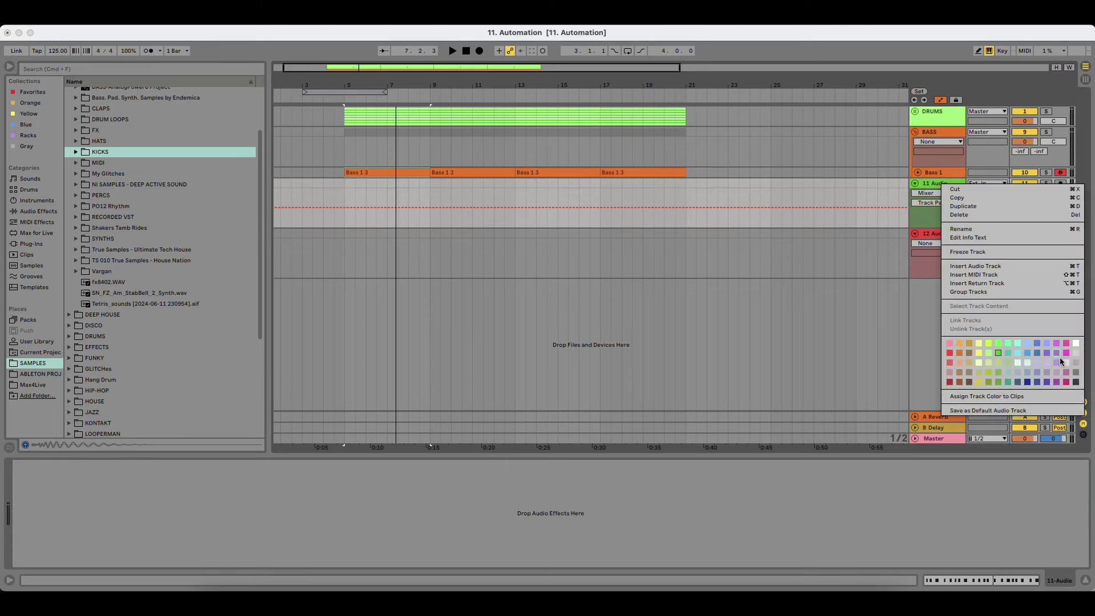
pyautogui.click(1052, 352)
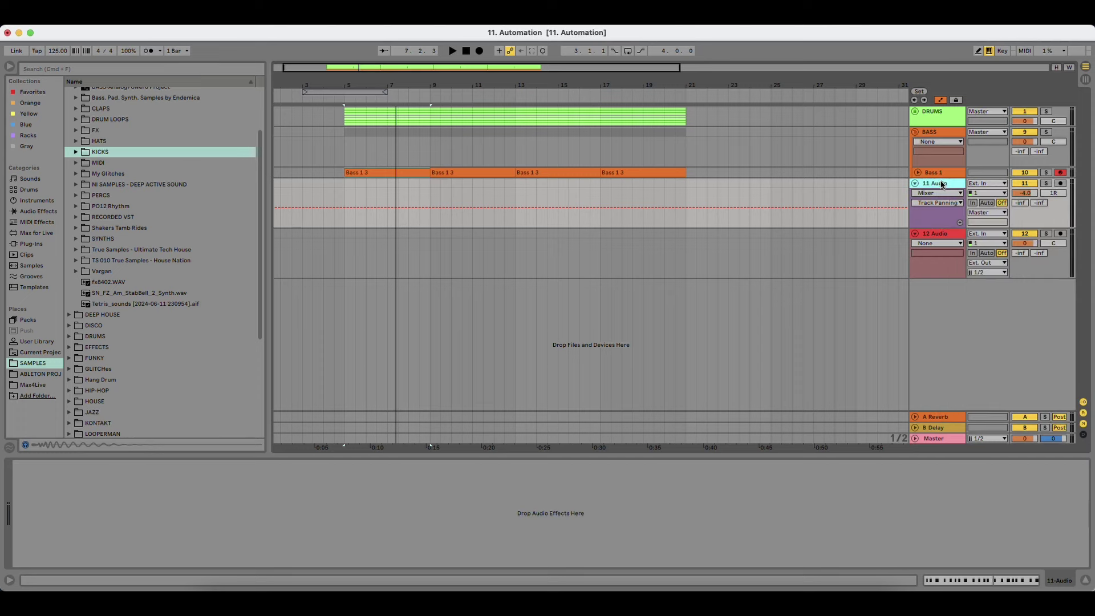
# Step: Group the purple 11 Audio track and insert a new MIDI track inside the group, below the audio track
pyautogui.press('super+g')
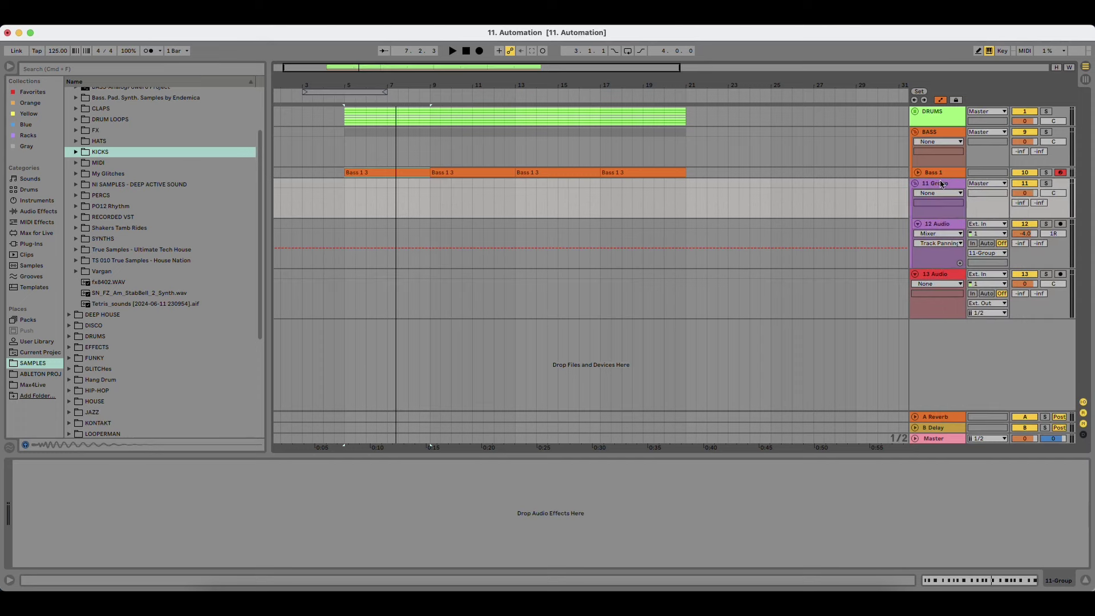
pyautogui.click(940, 226)
pyautogui.press('super+shift+t')
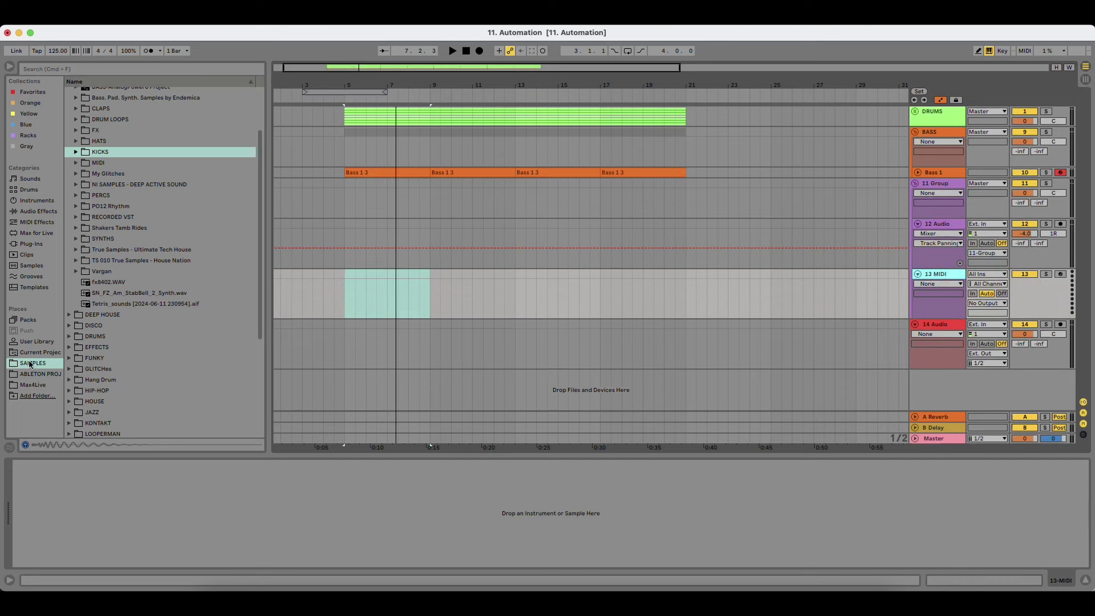
# Step: Load u-he Diva from the AUv2 plug-ins onto the new MIDI track
pyautogui.click(49, 232)
pyautogui.click(28, 244)
pyautogui.click(69, 93)
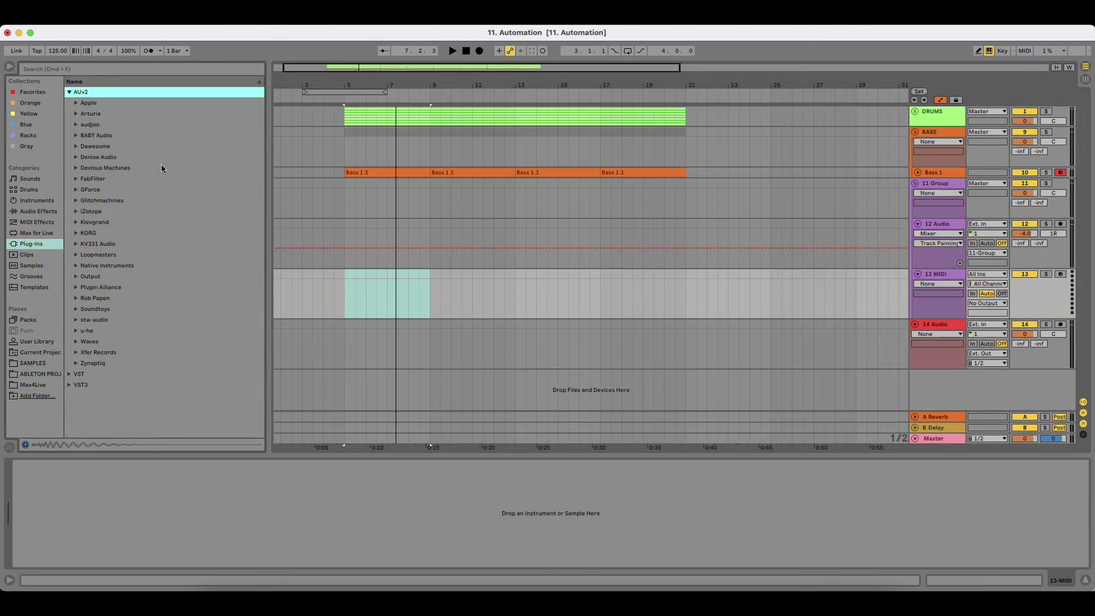
pyautogui.click(77, 331)
pyautogui.moveTo(104, 342); pyautogui.dragTo(667, 294)
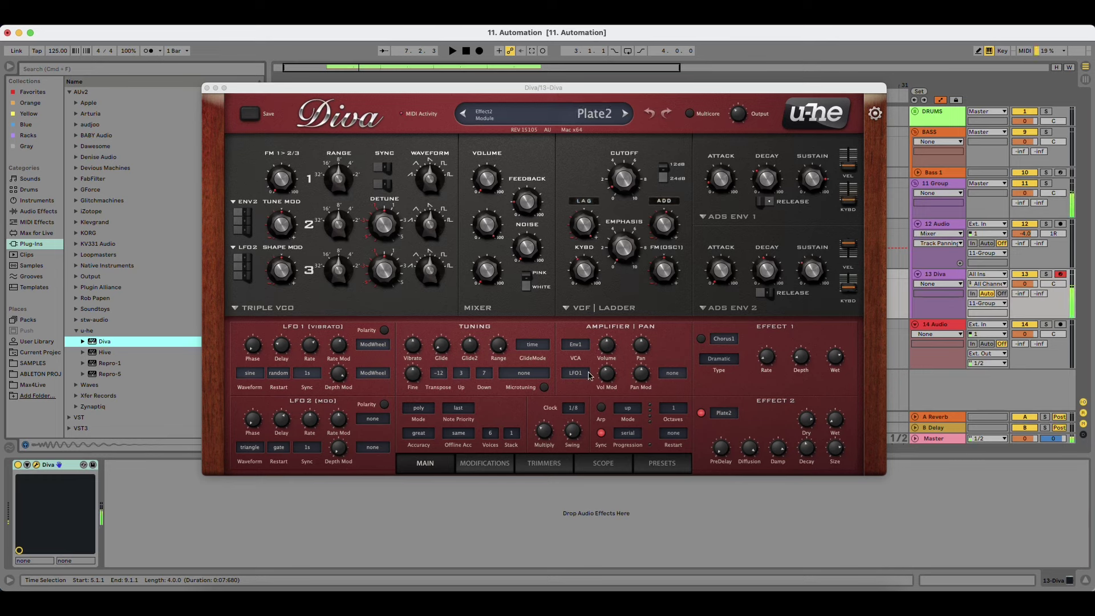
# Step: Browse Diva's presets in the 1 BASS or 2 LEAD folders and 4 DREAM SYNTH, and load HS Circling Flight
pyautogui.click(682, 458)
pyautogui.moveTo(569, 89); pyautogui.dragTo(503, 72)
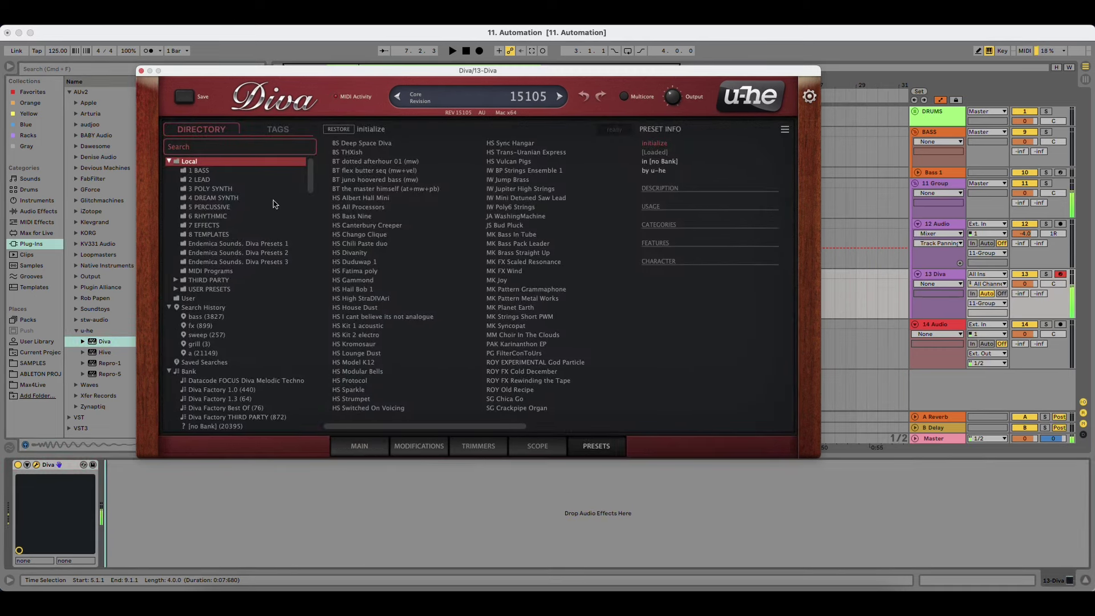
pyautogui.click(212, 181)
pyautogui.click(359, 198)
pyautogui.click(364, 215)
pyautogui.click(230, 198)
pyautogui.click(339, 227)
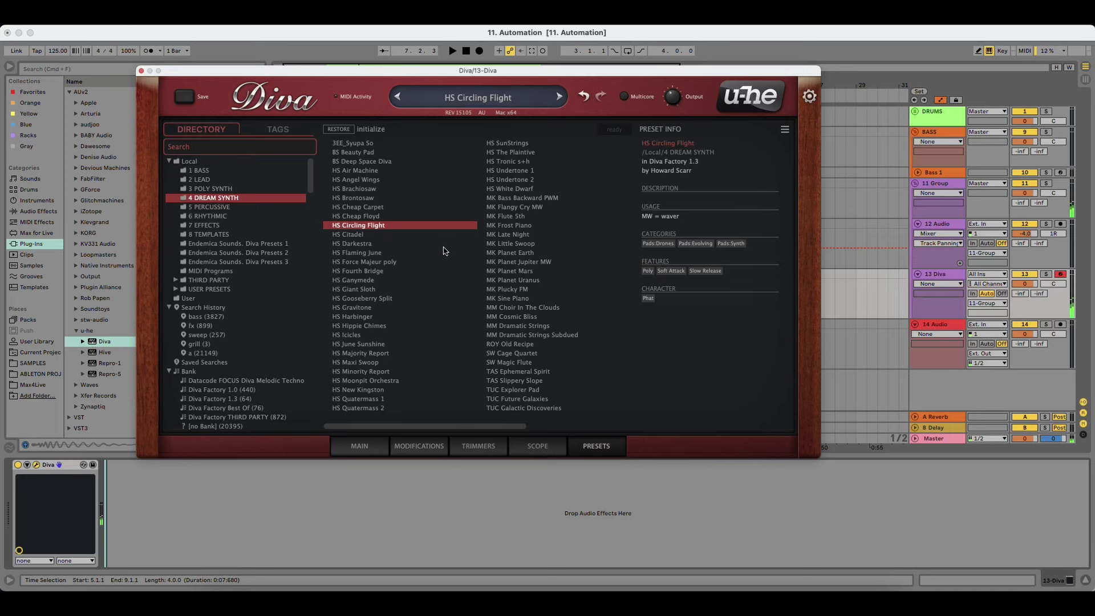
pyautogui.moveTo(402, 71); pyautogui.dragTo(482, 73)
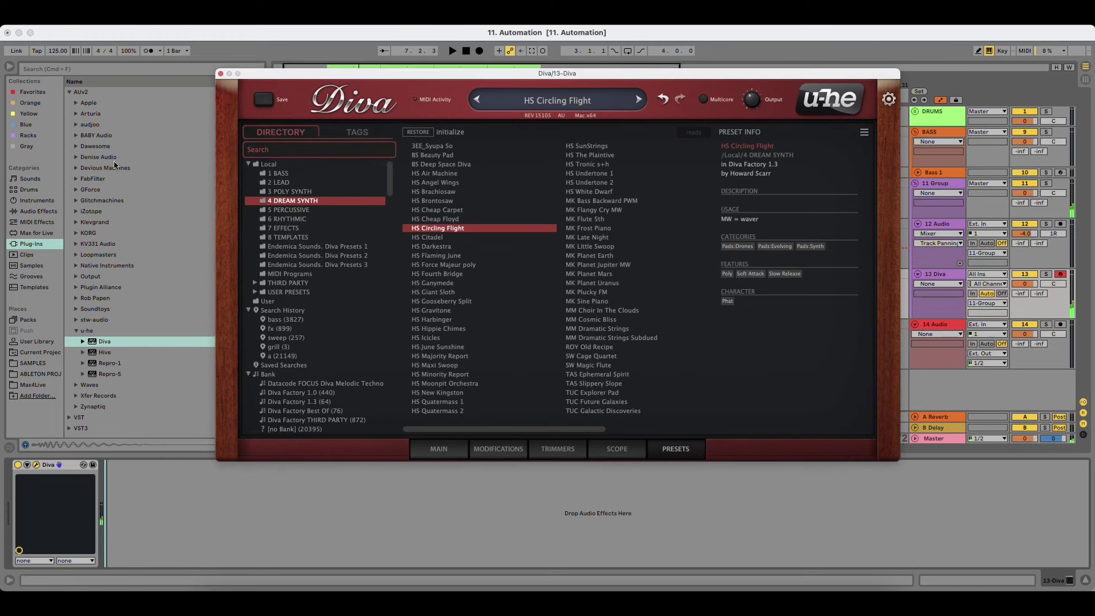
# Step: Insert the 104 Chords rack from the Racks collection ahead of Diva
pyautogui.click(40, 137)
pyautogui.moveTo(87, 98); pyautogui.dragTo(46, 498)
pyautogui.click(45, 498)
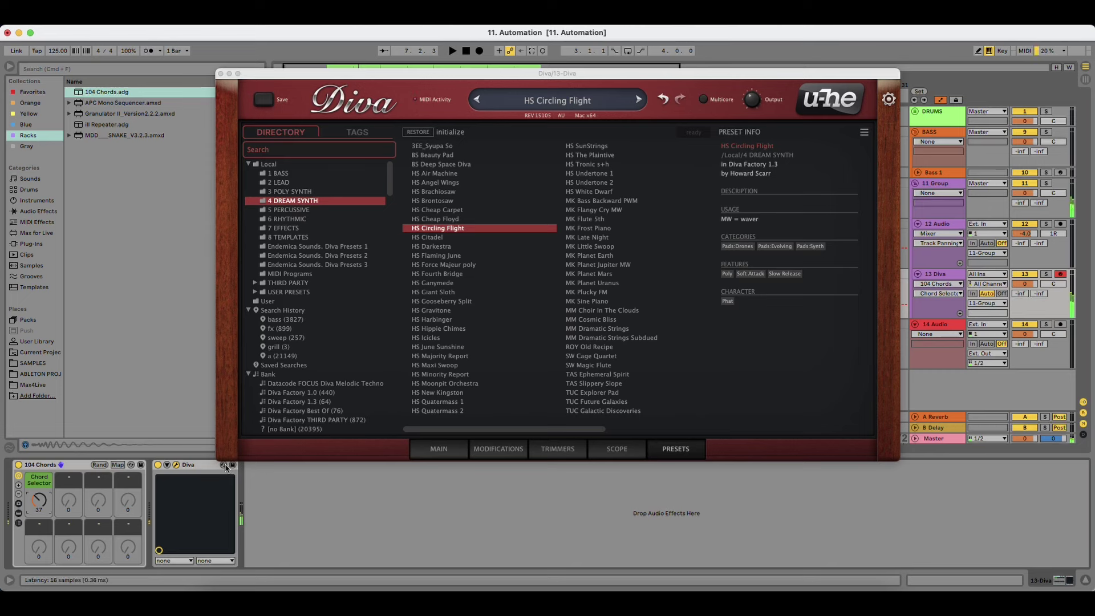
# Step: Audition the HS presets in Diva's 4 DREAM SYNTH folder, including HS Ganymede, HS Harbinger and HS Moonpit Orchestra
pyautogui.click(459, 247)
pyautogui.click(456, 256)
pyautogui.click(482, 284)
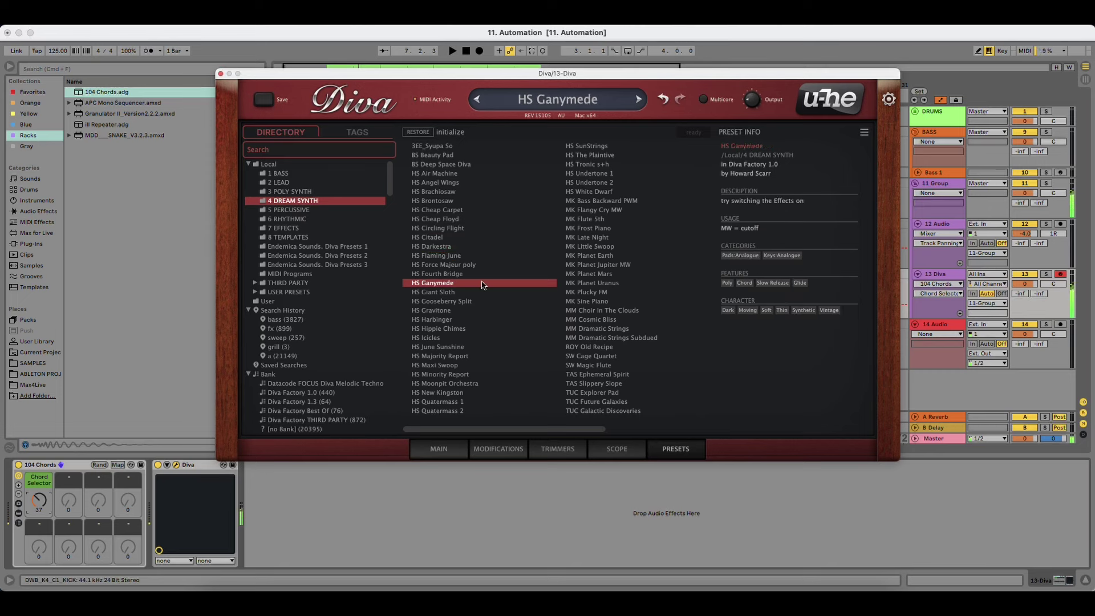
pyautogui.click(471, 293)
pyautogui.click(471, 302)
pyautogui.click(476, 320)
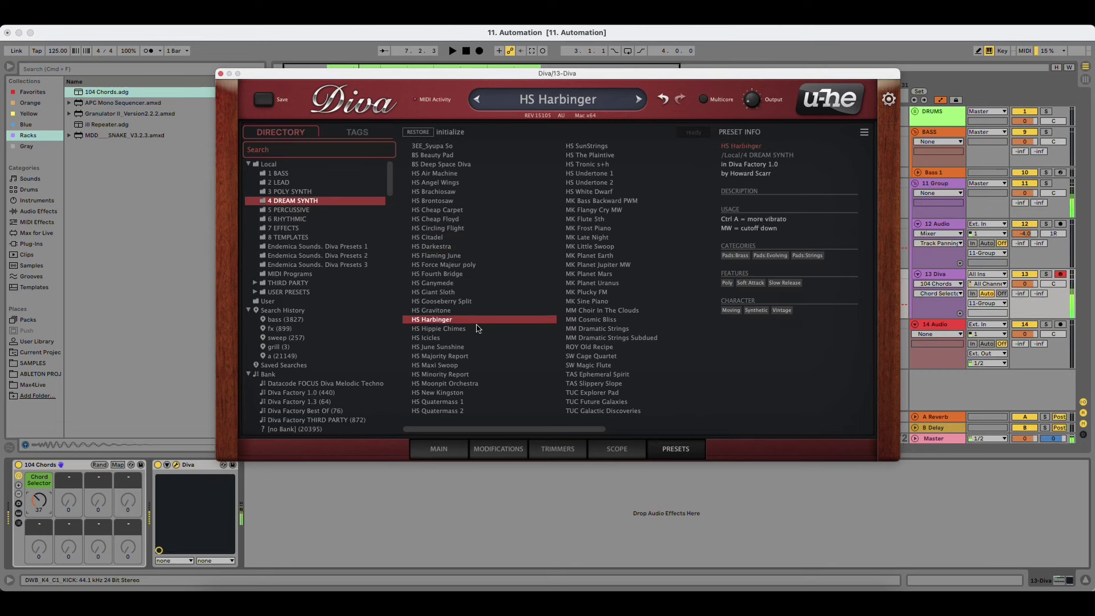
pyautogui.click(477, 329)
pyautogui.click(482, 348)
pyautogui.click(474, 365)
pyautogui.click(465, 383)
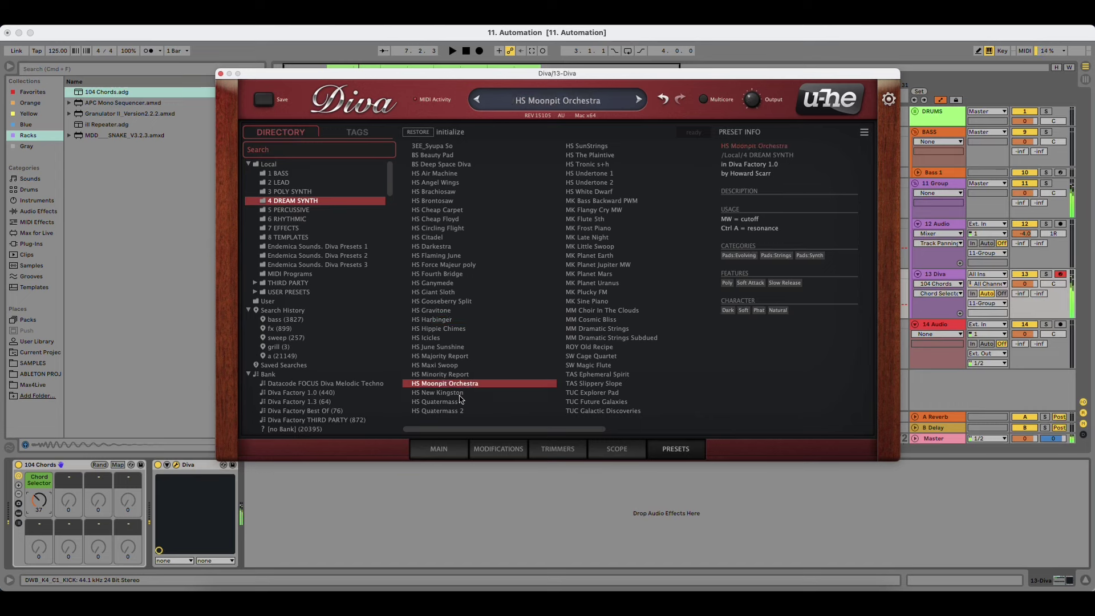
pyautogui.click(463, 402)
# Step: Audition the MK, MM, SW, TAS and TUC presets in 4 DREAM SYNTH and load TAS Slippery Slope
pyautogui.click(602, 229)
pyautogui.click(602, 220)
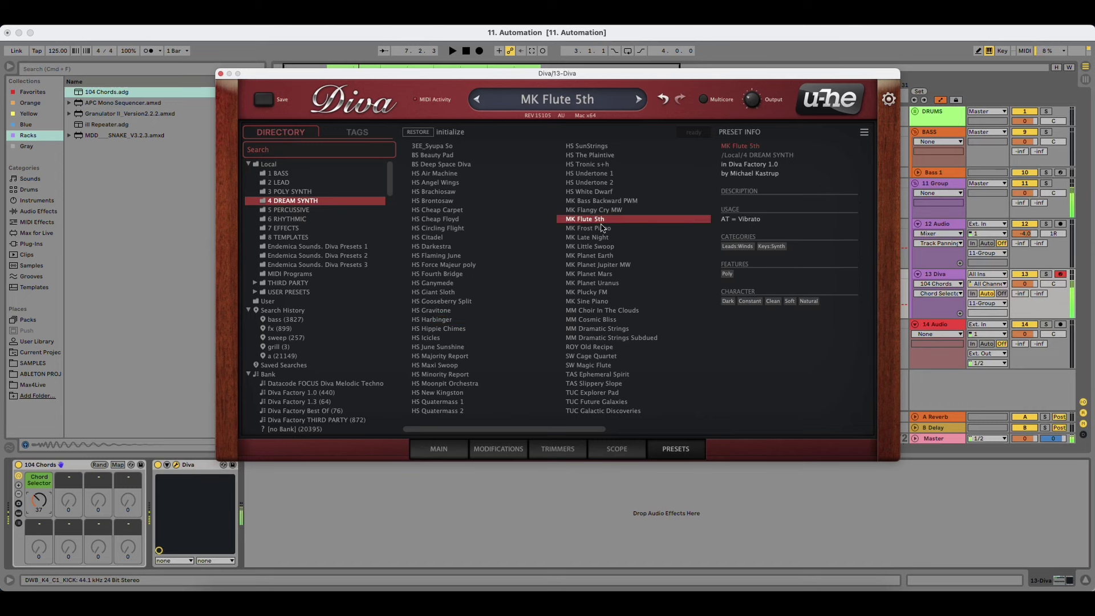
pyautogui.click(602, 238)
pyautogui.click(606, 248)
pyautogui.click(604, 257)
pyautogui.click(606, 275)
pyautogui.click(608, 320)
pyautogui.click(610, 365)
pyautogui.click(611, 374)
pyautogui.click(608, 384)
pyautogui.press('Down')
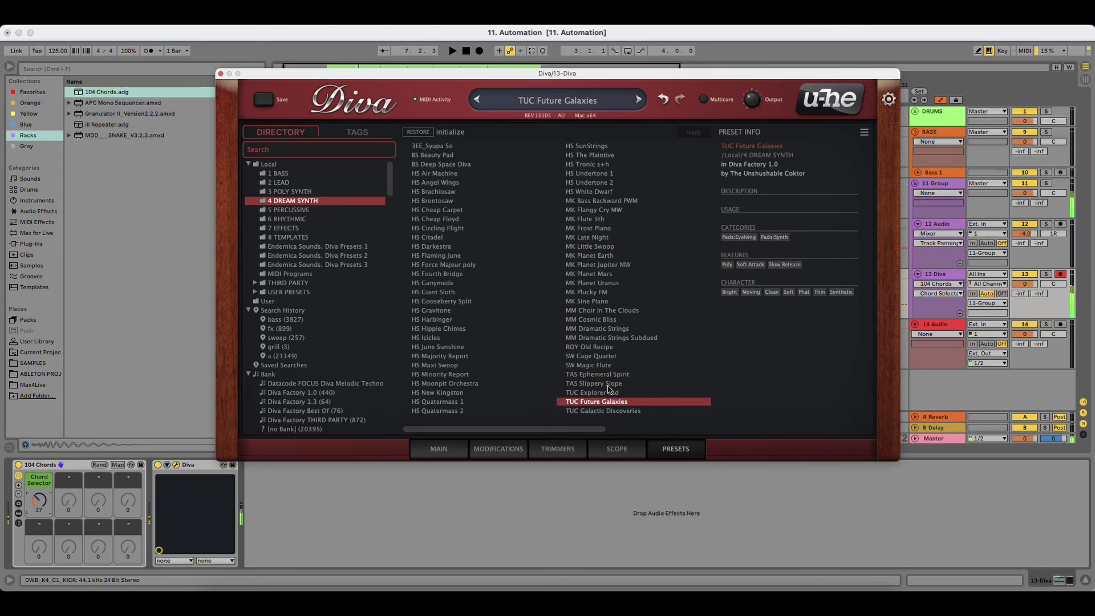
pyautogui.click(599, 384)
# Step: Shorten the release of both envelopes in the TAS Slippery Slope patch and switch off its Plate2 effect
pyautogui.click(439, 449)
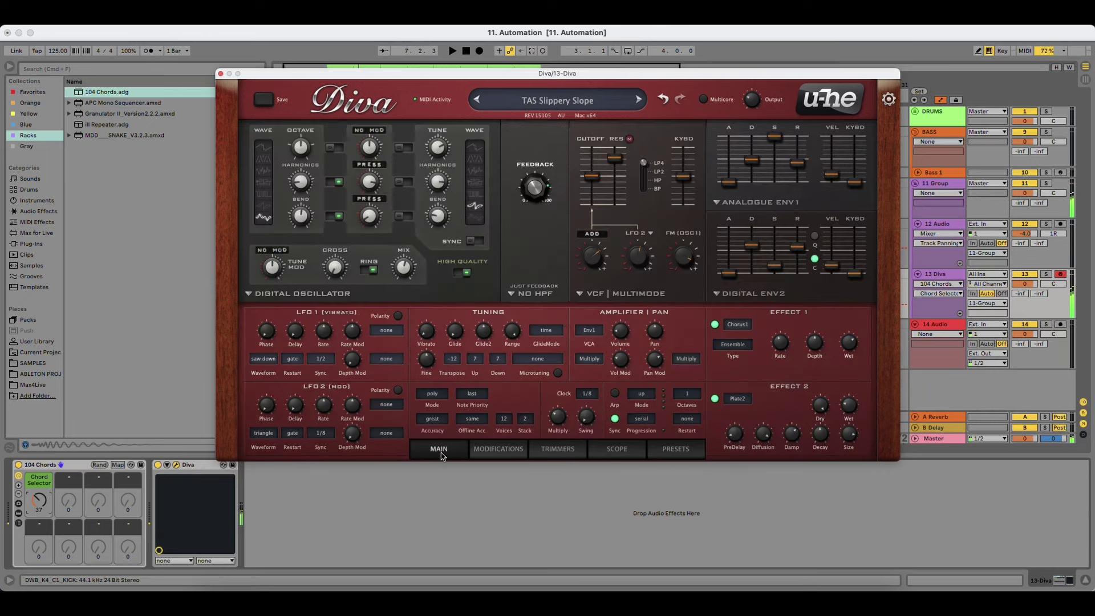
pyautogui.moveTo(798, 247); pyautogui.dragTo(798, 259)
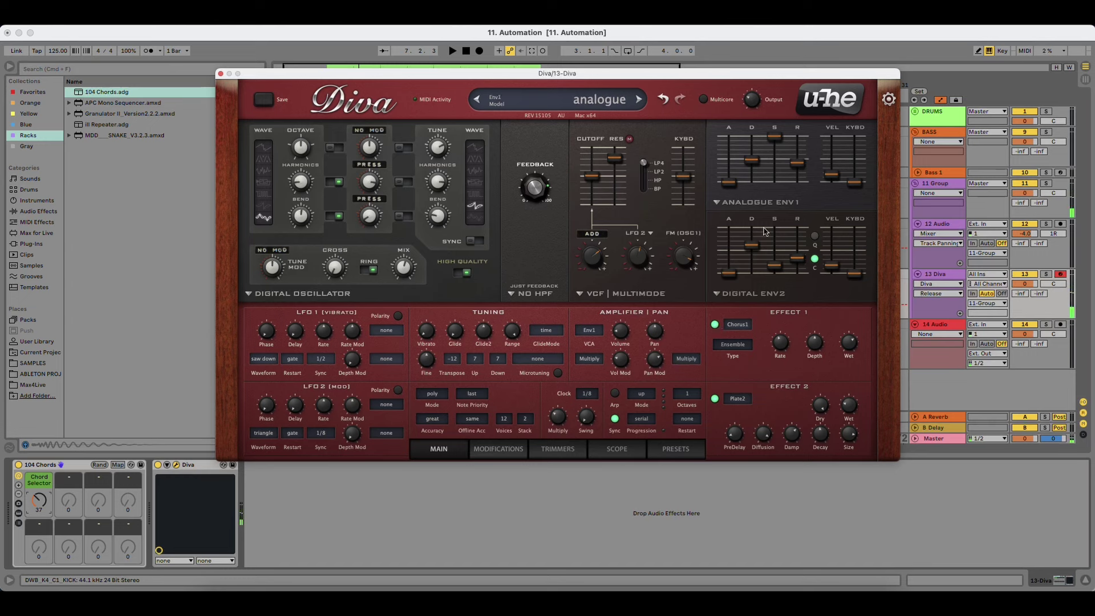
pyautogui.click(715, 399)
pyautogui.moveTo(798, 164); pyautogui.dragTo(798, 173)
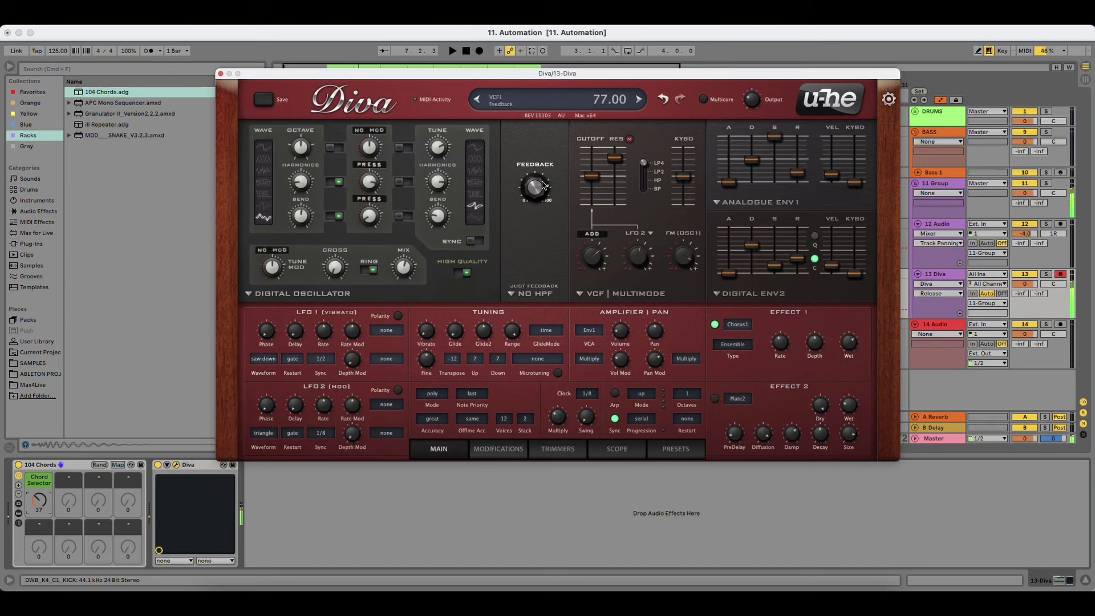
# Step: Try other waveforms on both digital oscillators, including Multisaw, and set the second oscillator to Saw
pyautogui.click(263, 147)
pyautogui.click(474, 147)
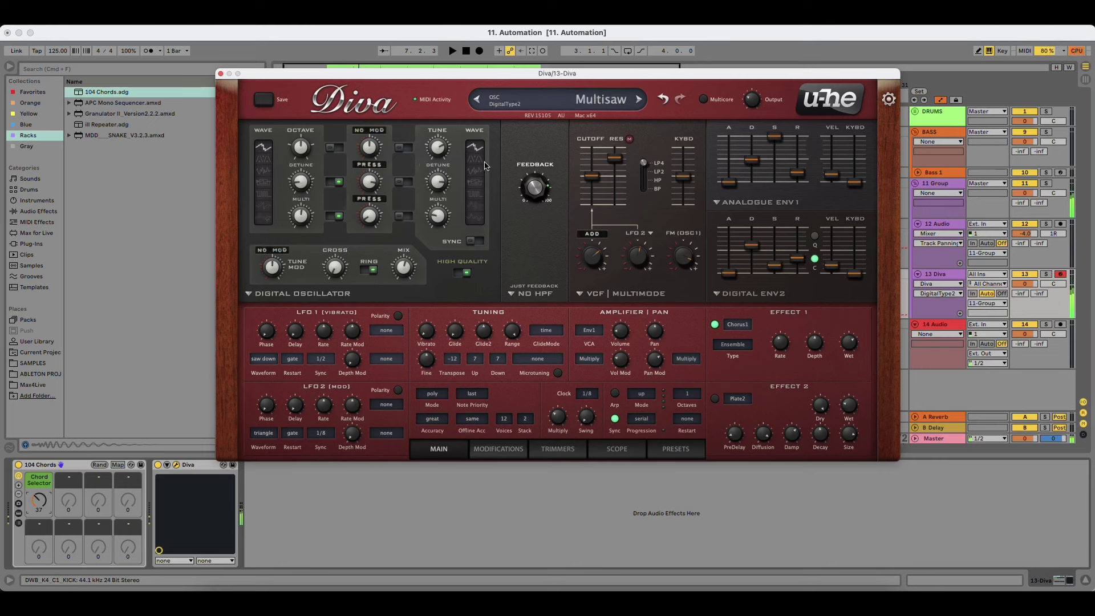
pyautogui.click(474, 182)
pyautogui.click(263, 183)
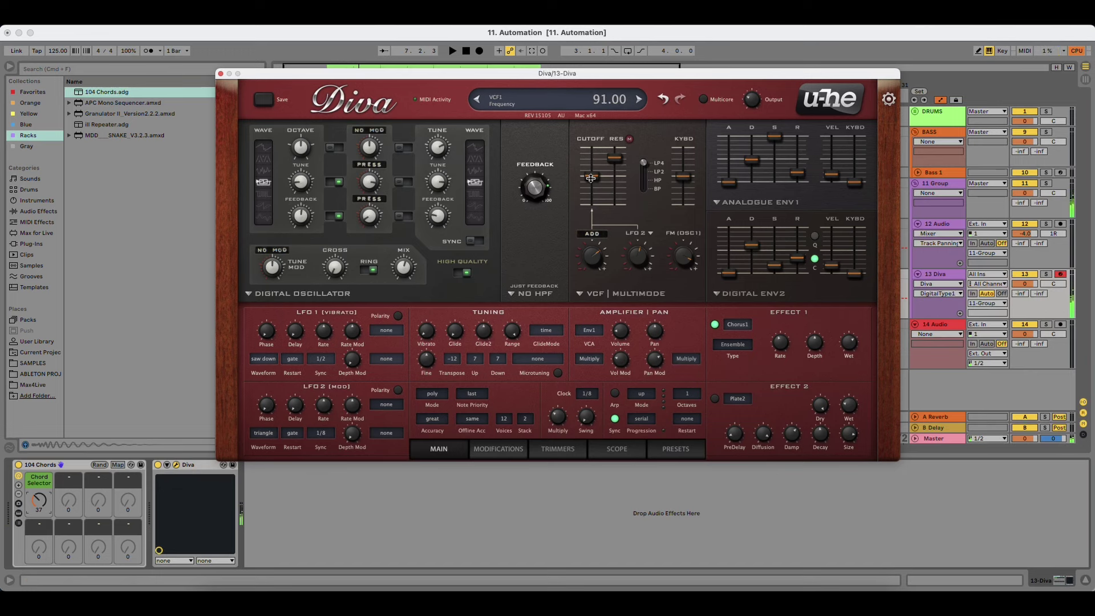
pyautogui.click(475, 205)
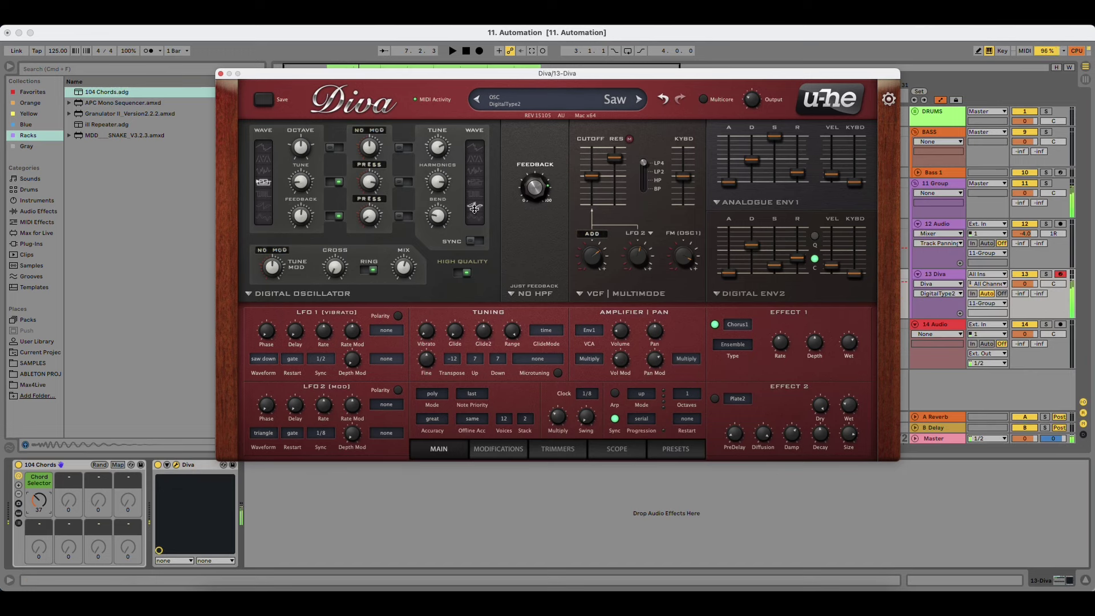
# Step: Audition the TUC presets in 4 DREAM SYNTH from TUC Future Galaxies onward and load TUC Silhouette Goo
pyautogui.click(676, 449)
pyautogui.click(630, 400)
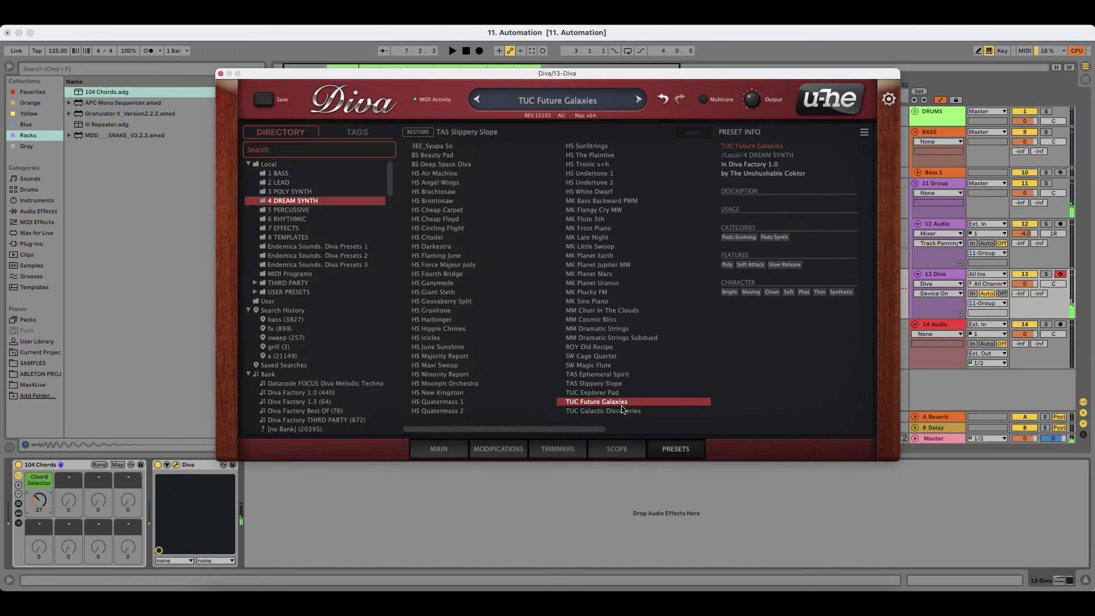
pyautogui.click(622, 415)
pyautogui.press('Down')
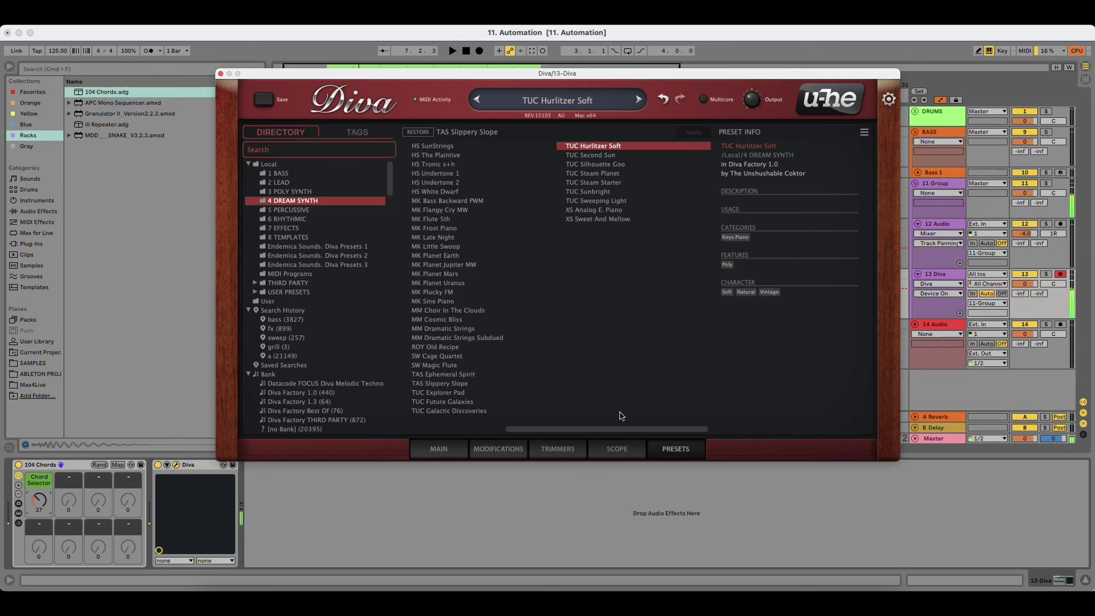
pyautogui.press('Down')
pyautogui.press('Down')
pyautogui.press('Down')
pyautogui.press('Up')
pyautogui.press('Down')
pyautogui.press('Down')
pyautogui.press('Up')
pyautogui.press('Up')
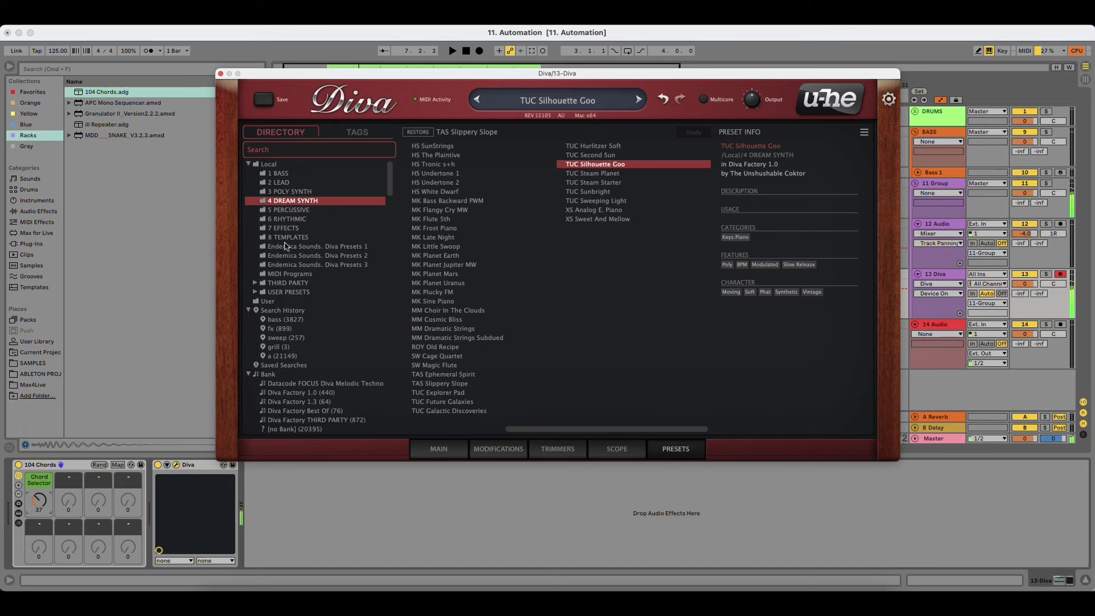
# Step: Audition the SYN presets in Endemica Sounds. Diva Presets 1, from SYN Akkord to SYN Winner
pyautogui.click(285, 246)
pyautogui.click(450, 239)
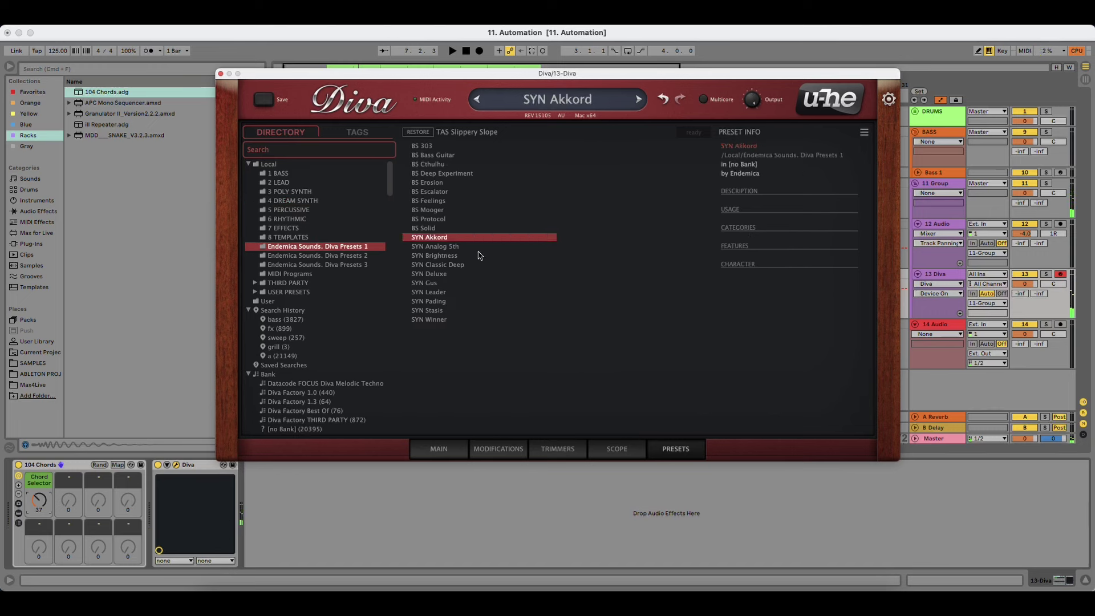
pyautogui.click(447, 248)
pyautogui.click(442, 238)
pyautogui.click(448, 256)
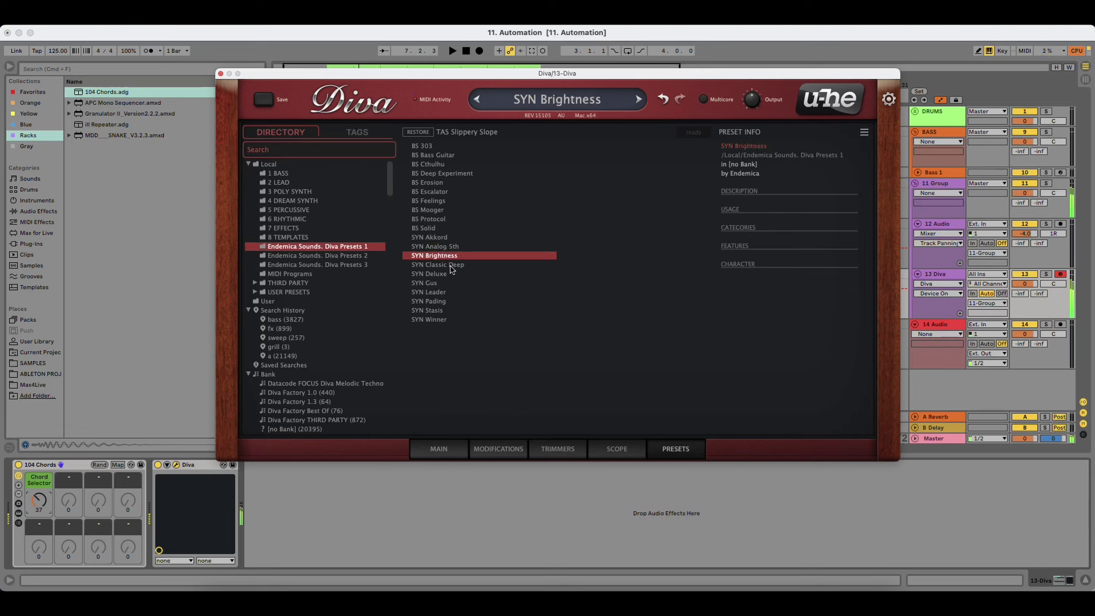
pyautogui.click(446, 276)
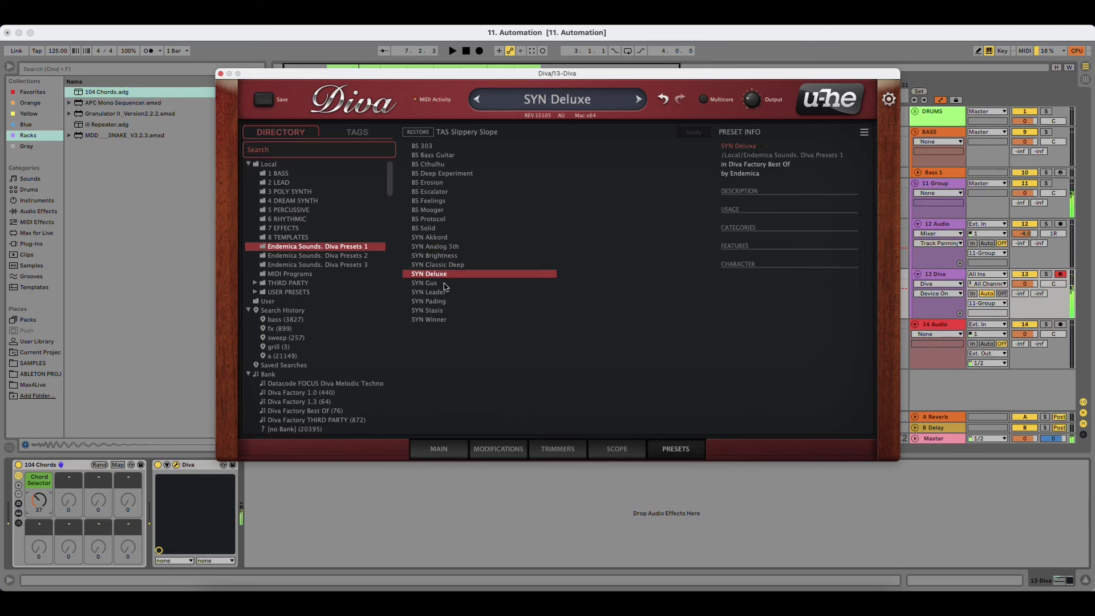
pyautogui.click(444, 284)
pyautogui.click(448, 292)
pyautogui.click(450, 302)
pyautogui.click(450, 312)
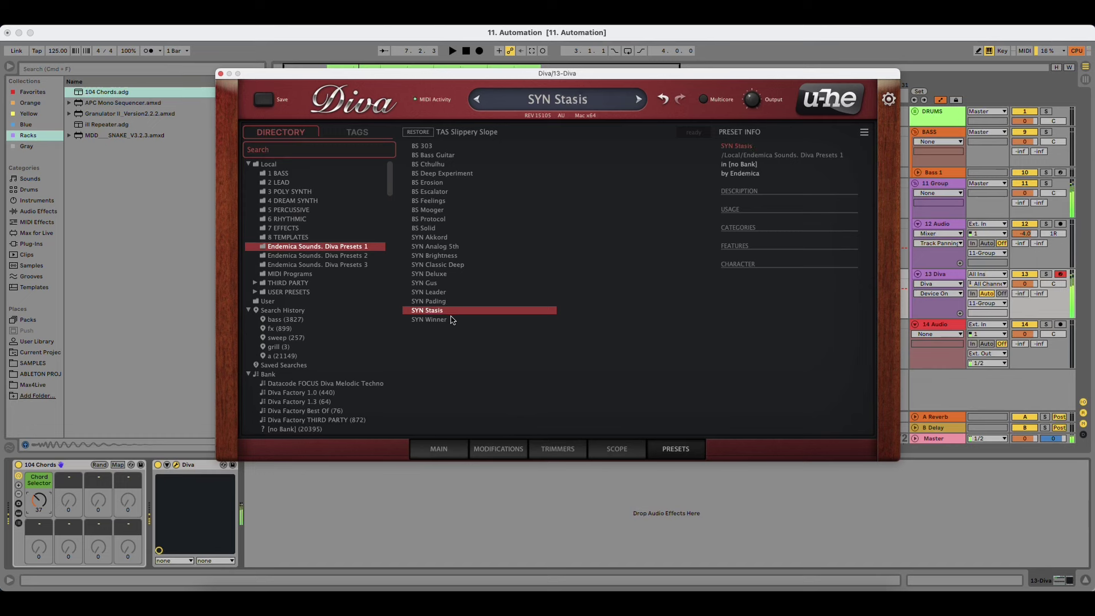
pyautogui.click(451, 320)
# Step: Audition SYN presets in Endemica Sounds. Diva Presets 3, load SYN Intergalactic, and try it with the arrangement playing
pyautogui.click(353, 266)
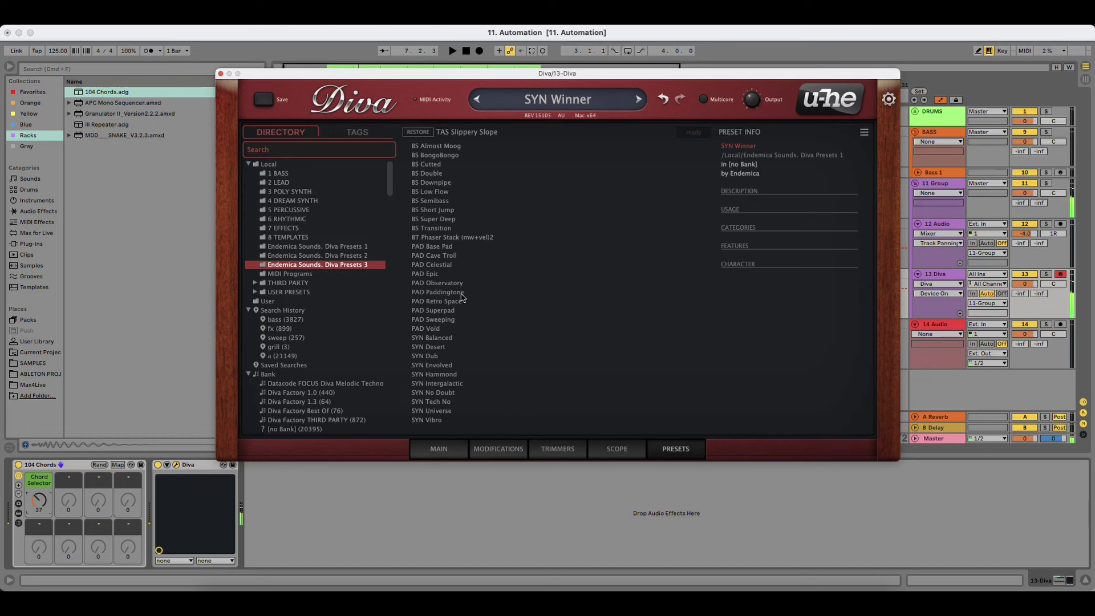
pyautogui.click(449, 366)
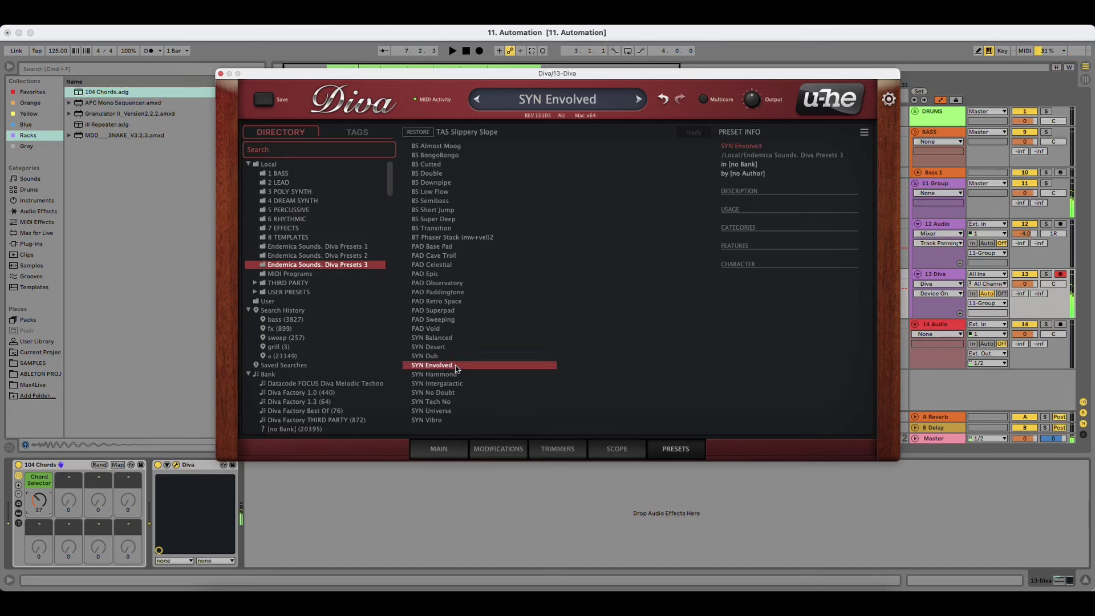
pyautogui.click(451, 339)
pyautogui.click(448, 348)
pyautogui.click(449, 356)
pyautogui.click(458, 375)
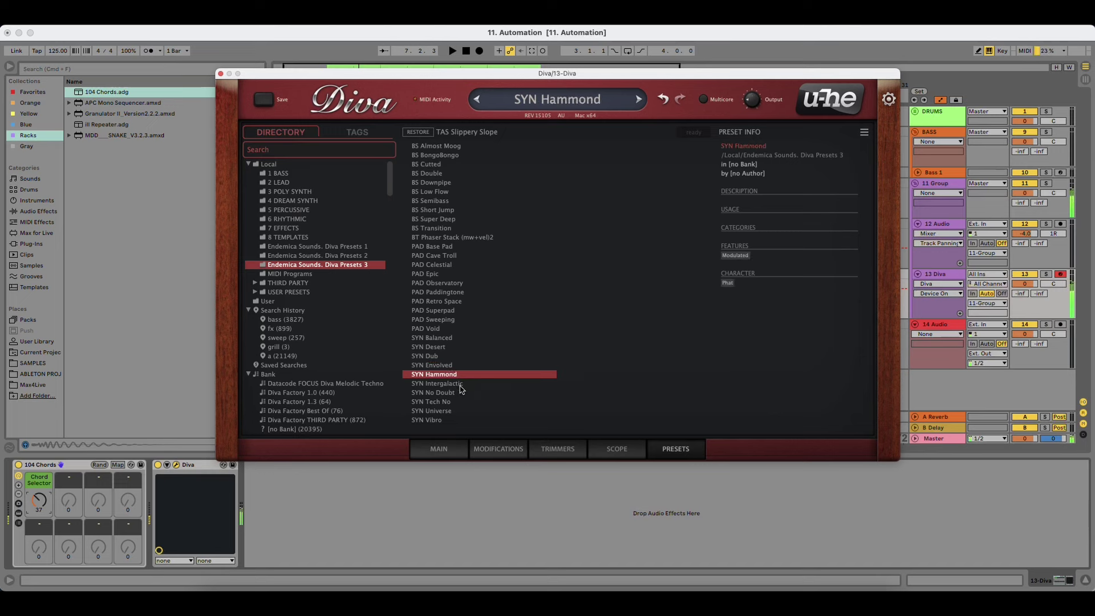
pyautogui.click(461, 384)
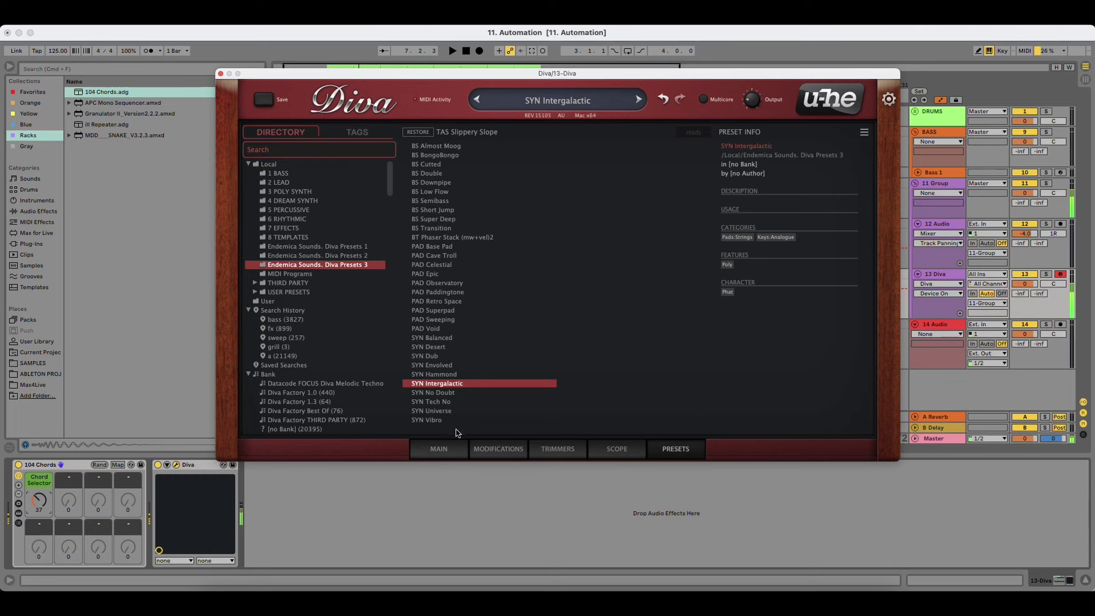
pyautogui.click(451, 448)
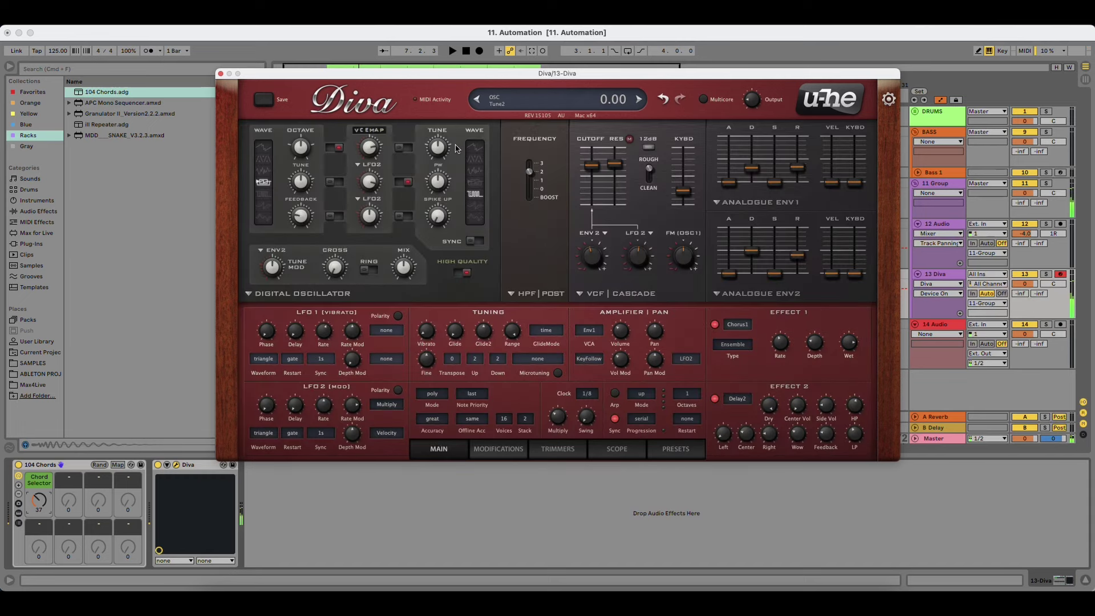
pyautogui.press('space')
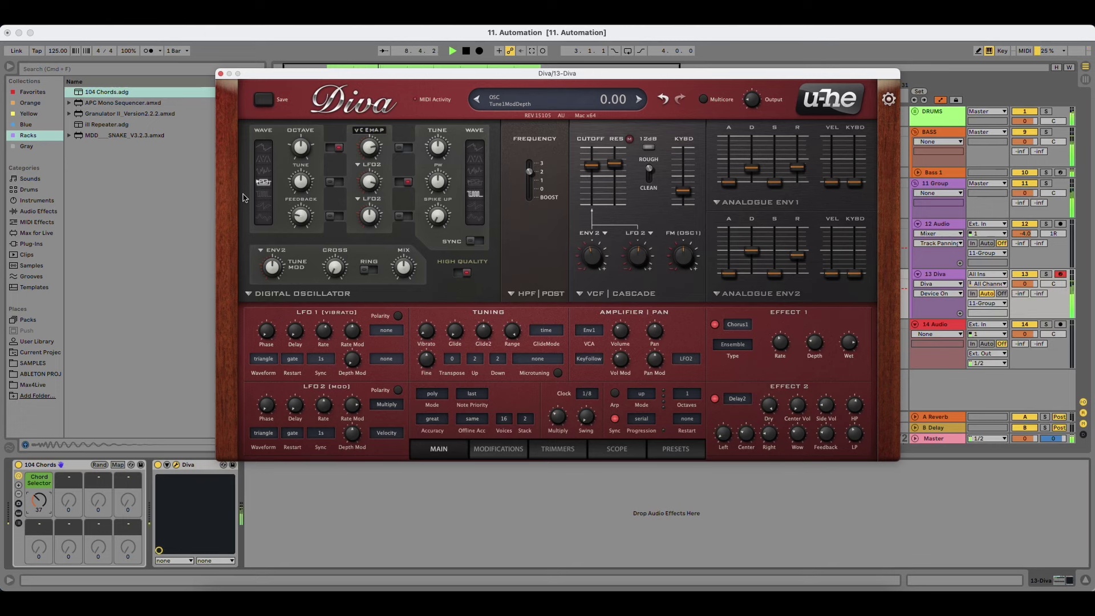
# Step: Delete the 104 Chords rack from the Diva track and close the Diva window
pyautogui.click(57, 469)
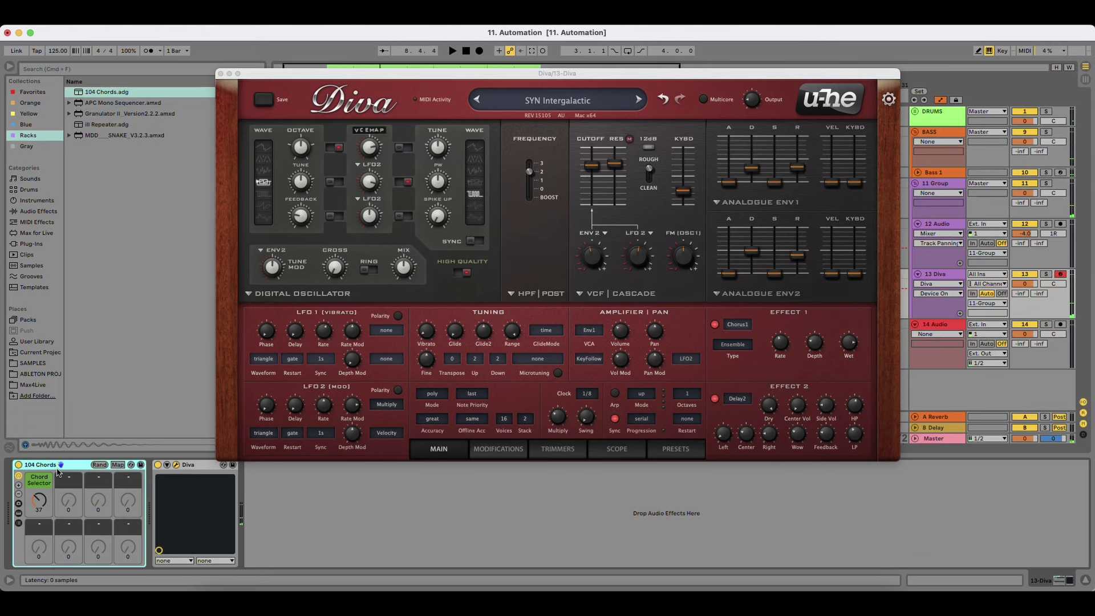
pyautogui.press('Delete')
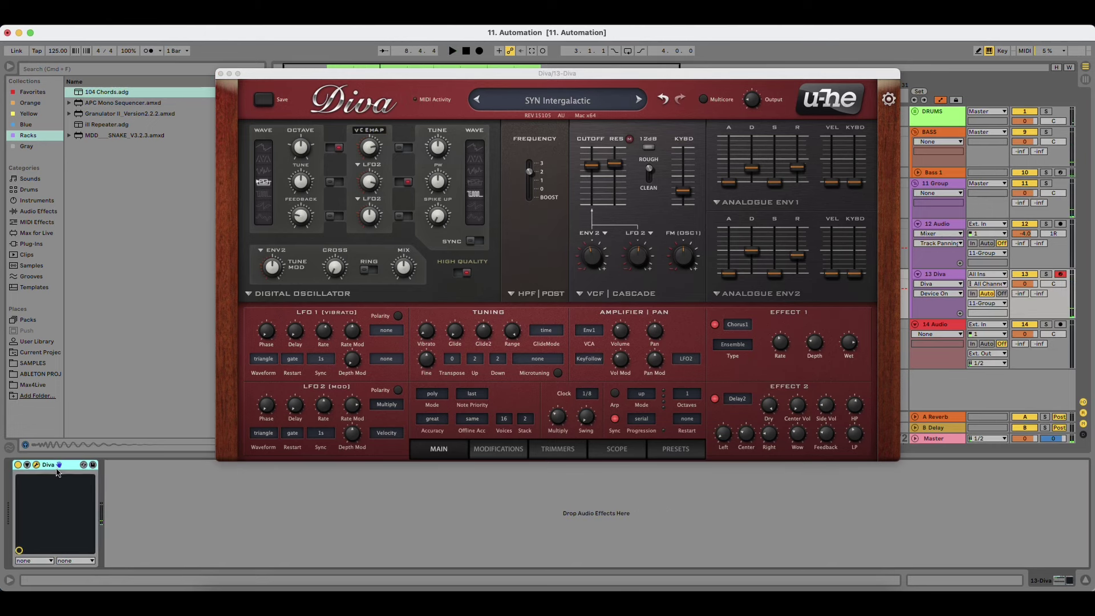
pyautogui.click(220, 74)
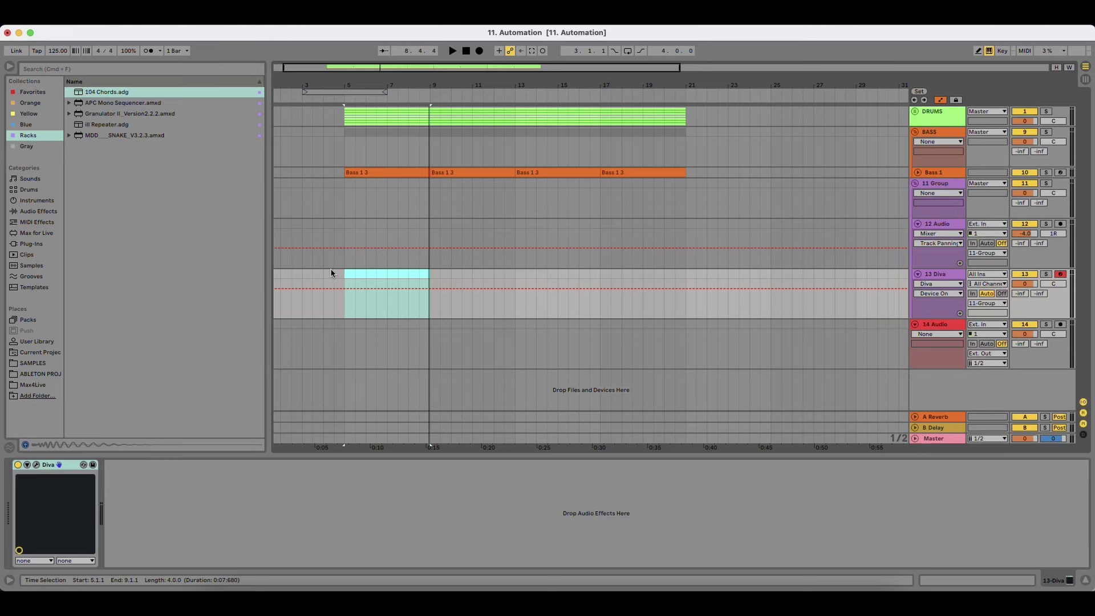
# Step: Record a four-bar chord part on the Diva track from bar 5, and open the recorded clip in an enlarged note editor
pyautogui.click(344, 288)
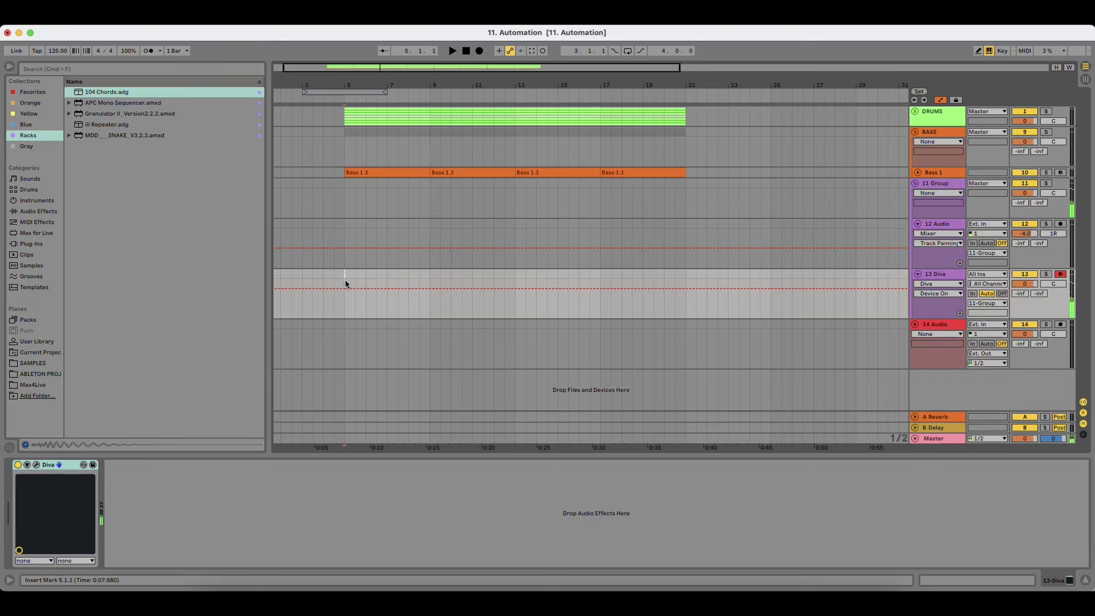
pyautogui.click(479, 51)
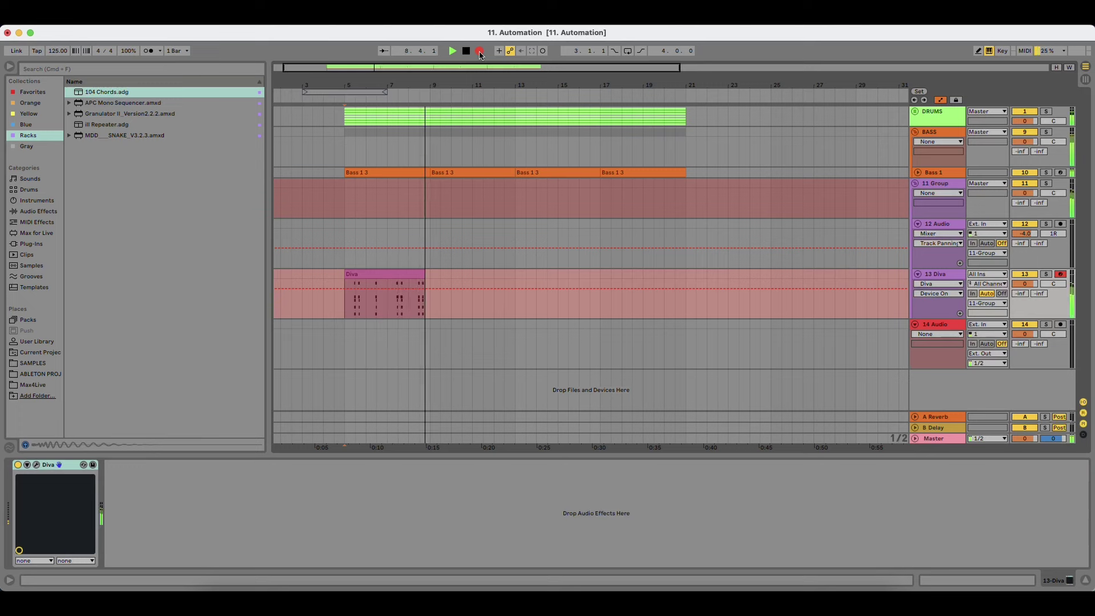
pyautogui.click(479, 51)
pyautogui.doubleClick(407, 286)
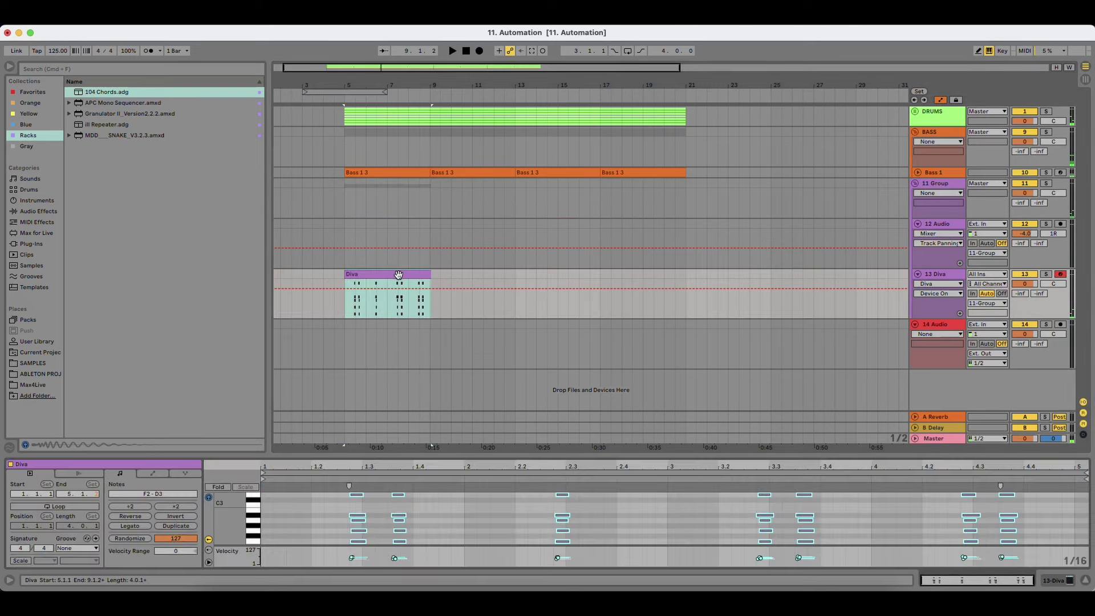
pyautogui.moveTo(411, 456); pyautogui.dragTo(415, 367)
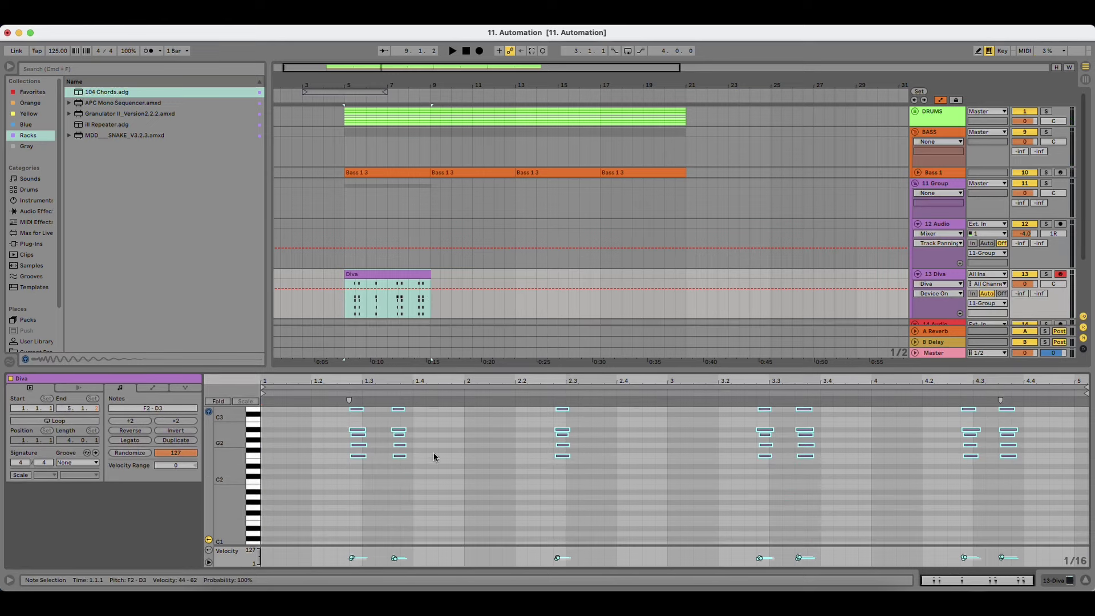
# Step: Quantize all notes in the Diva clip and trim the clip's end to bar 9 for a four-bar length
pyautogui.click(454, 478)
pyautogui.press('super+a')
pyautogui.press('super+u')
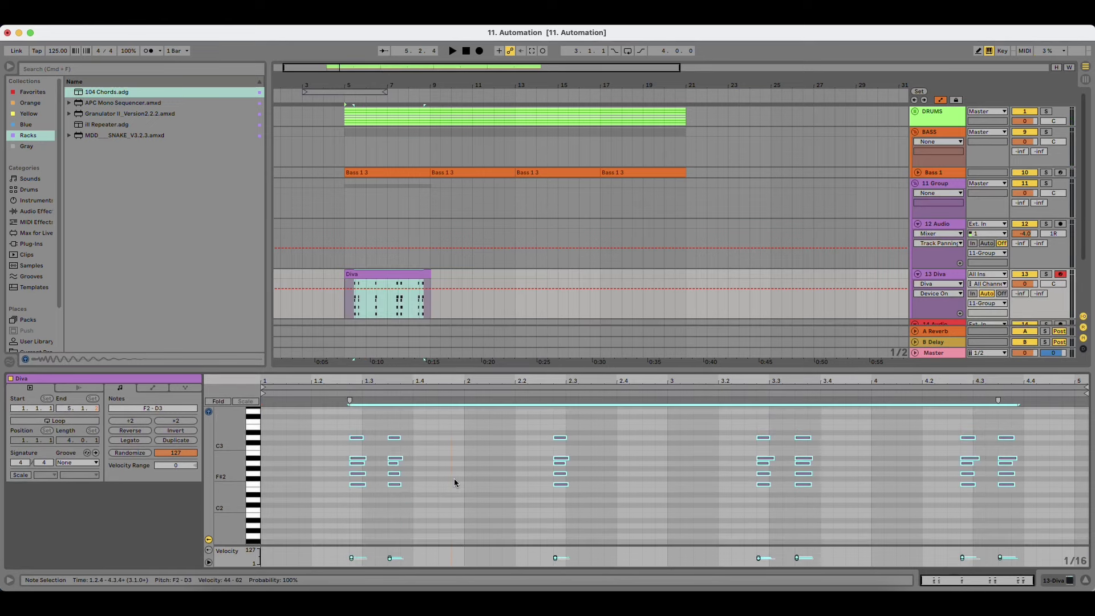
pyautogui.click(450, 450)
pyautogui.click(430, 275)
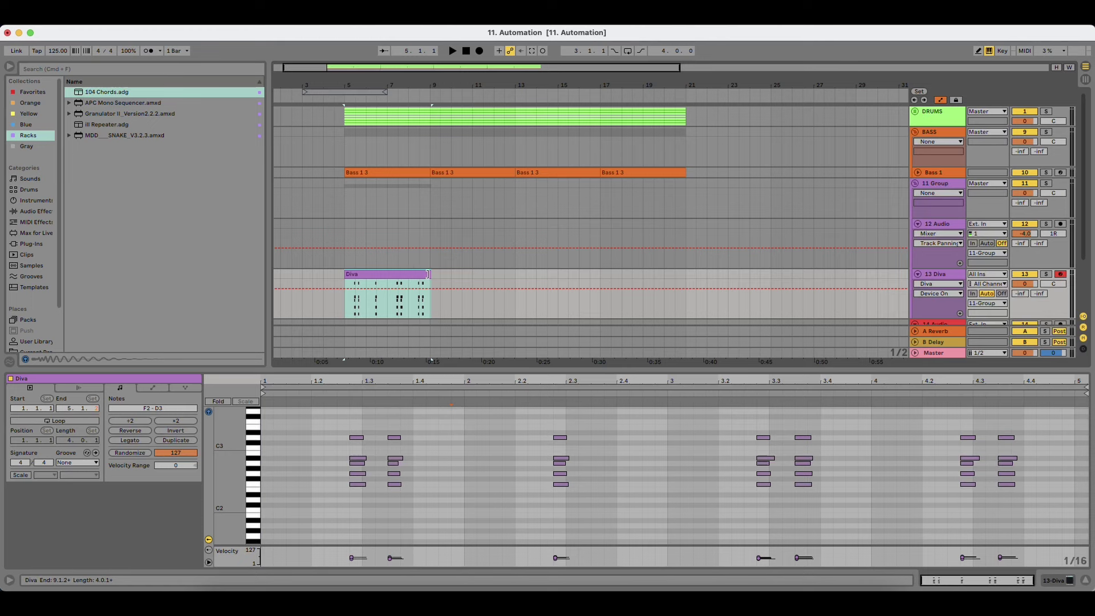
# Step: Copy the single chord in the clip's second bar to 2.3.2 and play back the result
pyautogui.press('space')
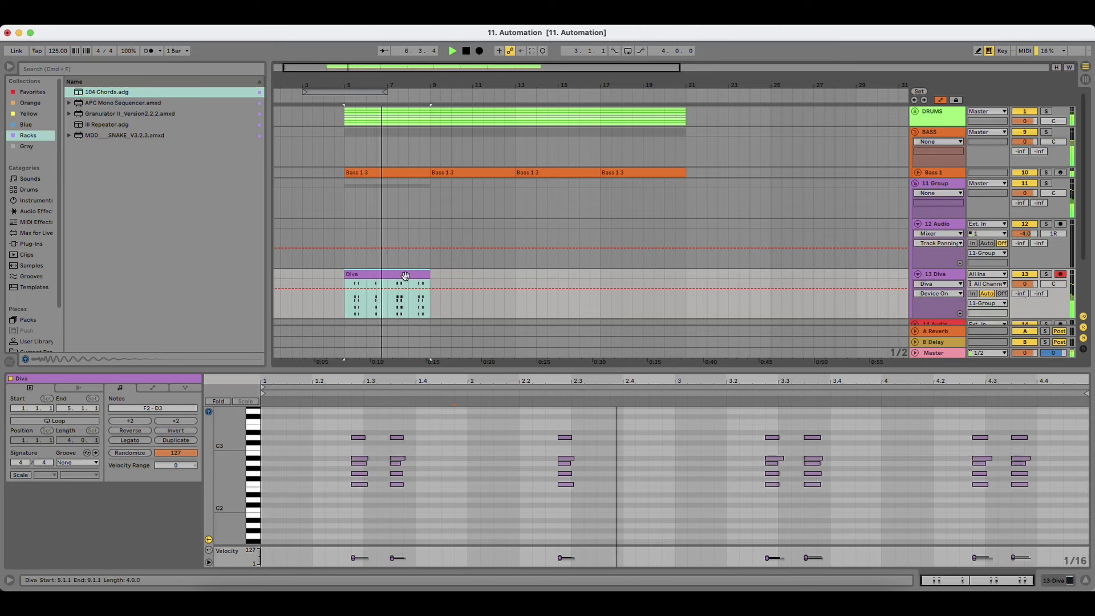
pyautogui.press('space')
pyautogui.moveTo(577, 423); pyautogui.dragTo(573, 528)
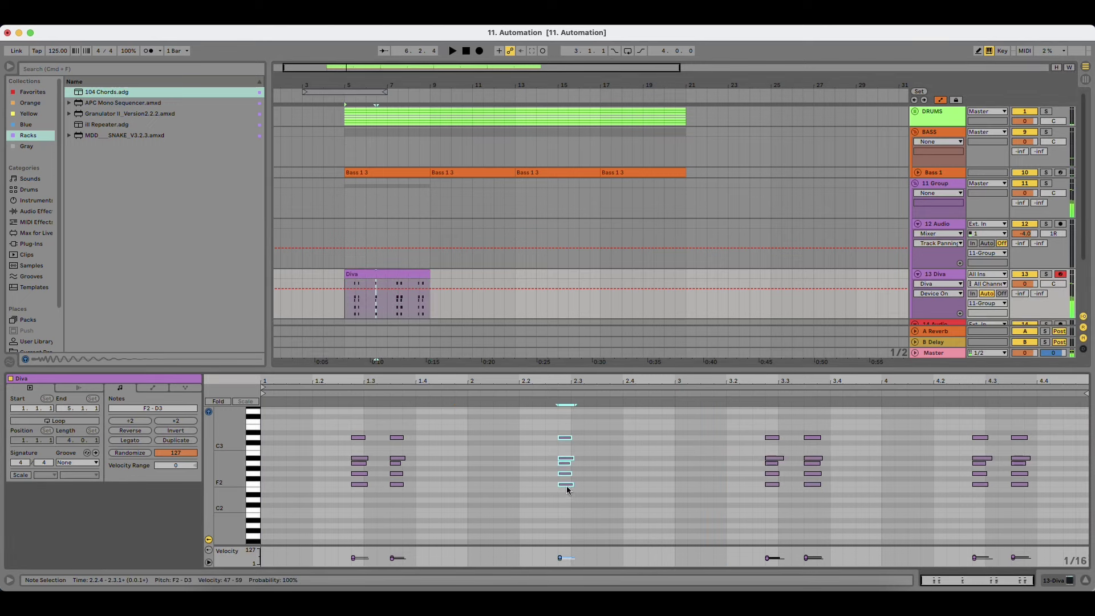
pyautogui.keyDown('alt'); pyautogui.moveTo(566, 485); pyautogui.dragTo(594, 484); pyautogui.keyUp('alt')
pyautogui.press('space')
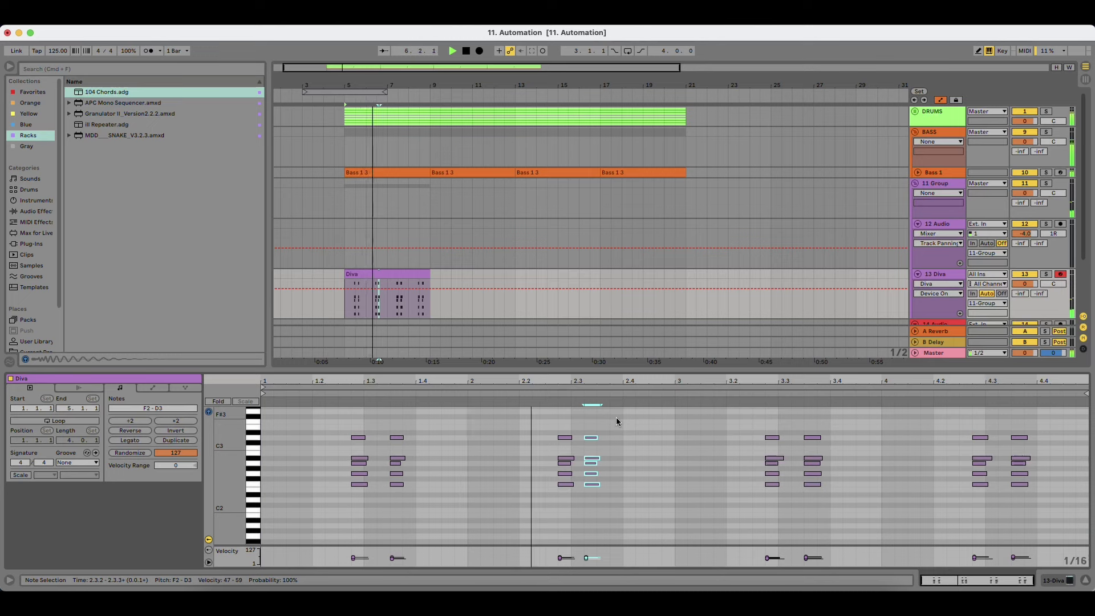
pyautogui.press('space')
# Step: Move the second chord in the clip's first, third and fourth bars one grid step earlier, to 1.3.2, 3.3.2 and 4.3.2
pyautogui.moveTo(388, 431); pyautogui.dragTo(423, 504)
pyautogui.press('Left')
pyautogui.press('space')
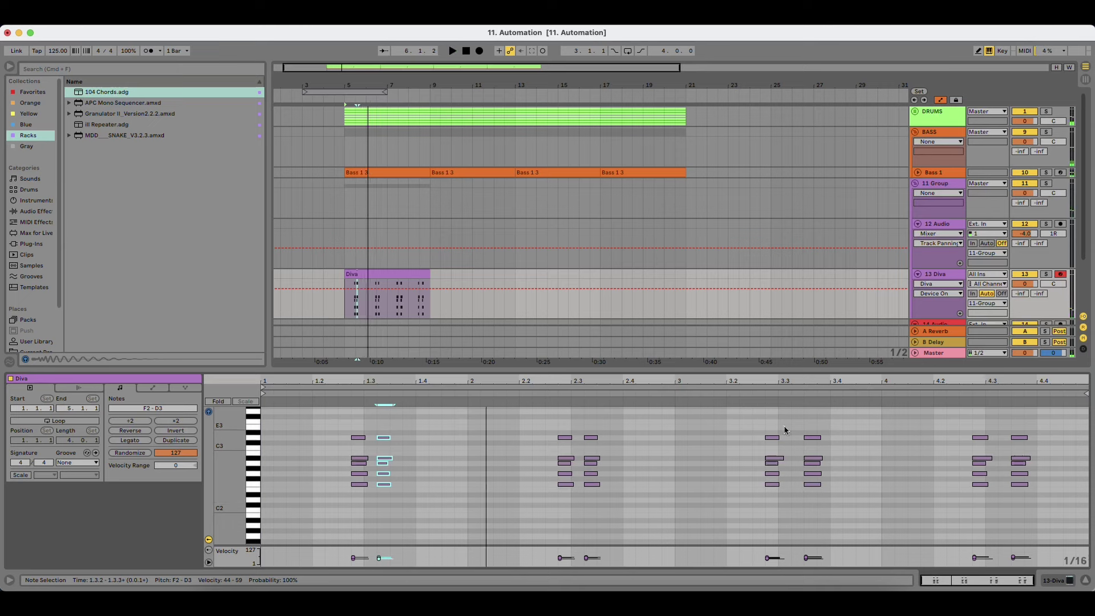
pyautogui.moveTo(812, 428); pyautogui.dragTo(838, 492)
pyautogui.moveTo(1022, 423); pyautogui.dragTo(1017, 492)
pyautogui.press('Left')
pyautogui.moveTo(842, 420); pyautogui.dragTo(814, 502)
pyautogui.press('Left')
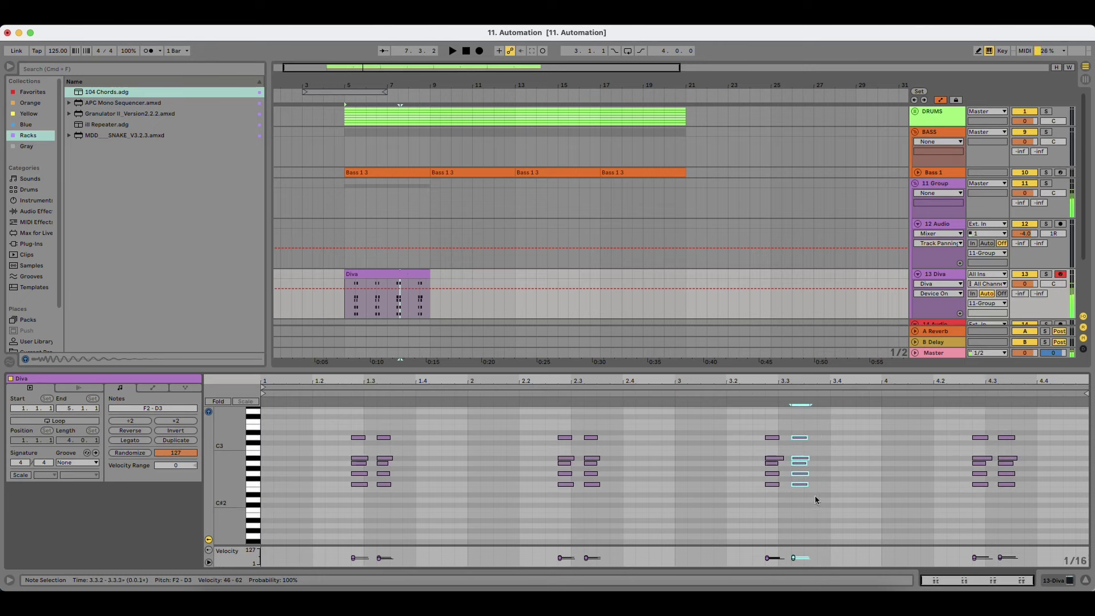
# Step: Duplicate the Diva clip three times so the part runs from bar 5 to bar 21
pyautogui.click(425, 274)
pyautogui.press('super+d')
pyautogui.press('super+d')
pyautogui.press('super+d')
# Step: Solo the Diva track, open its synth window, reposition it, and play the first clip
pyautogui.click(1047, 275)
pyautogui.press('space')
pyautogui.doubleClick(951, 277)
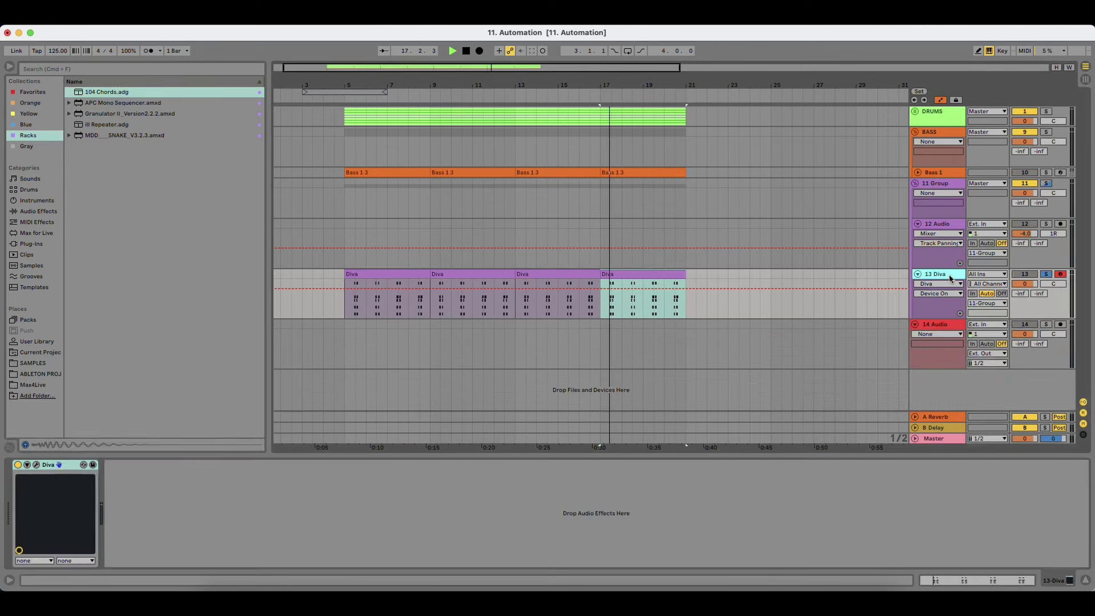
pyautogui.click(352, 274)
pyautogui.click(37, 465)
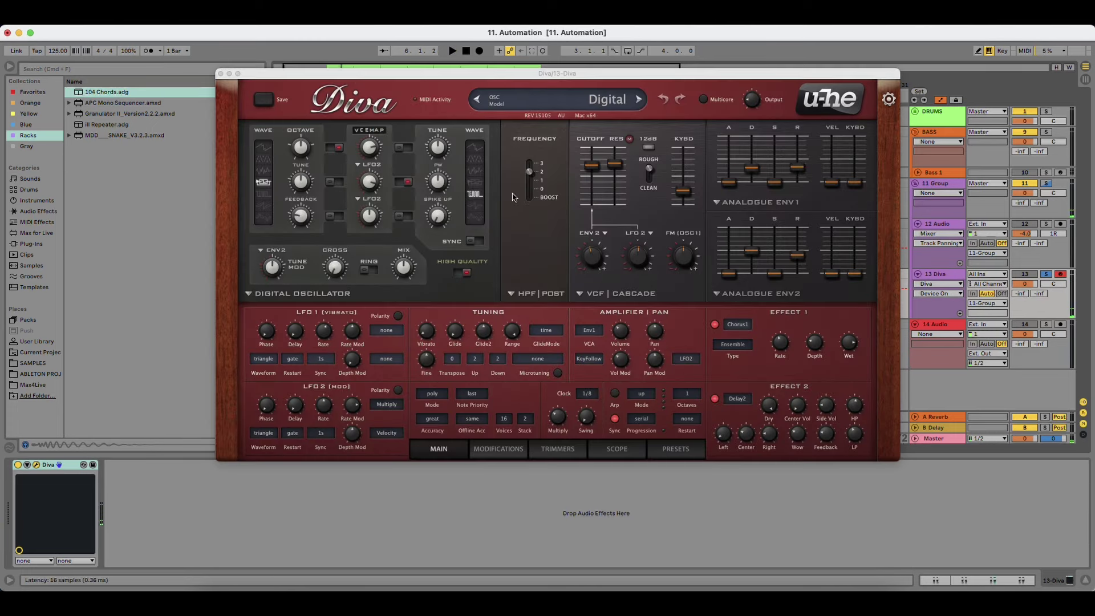
pyautogui.moveTo(442, 73); pyautogui.dragTo(248, 161)
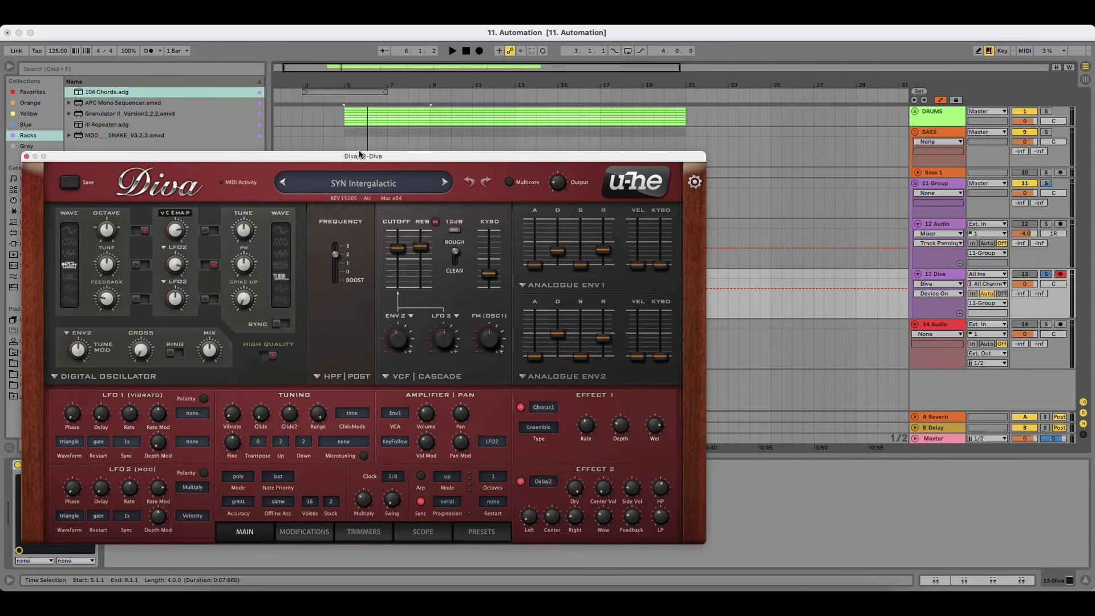
pyautogui.moveTo(364, 158); pyautogui.dragTo(367, 204)
pyautogui.moveTo(680, 216); pyautogui.dragTo(665, 354)
pyautogui.moveTo(368, 86); pyautogui.dragTo(377, 85)
pyautogui.press('space')
pyautogui.moveTo(389, 347); pyautogui.dragTo(671, 142)
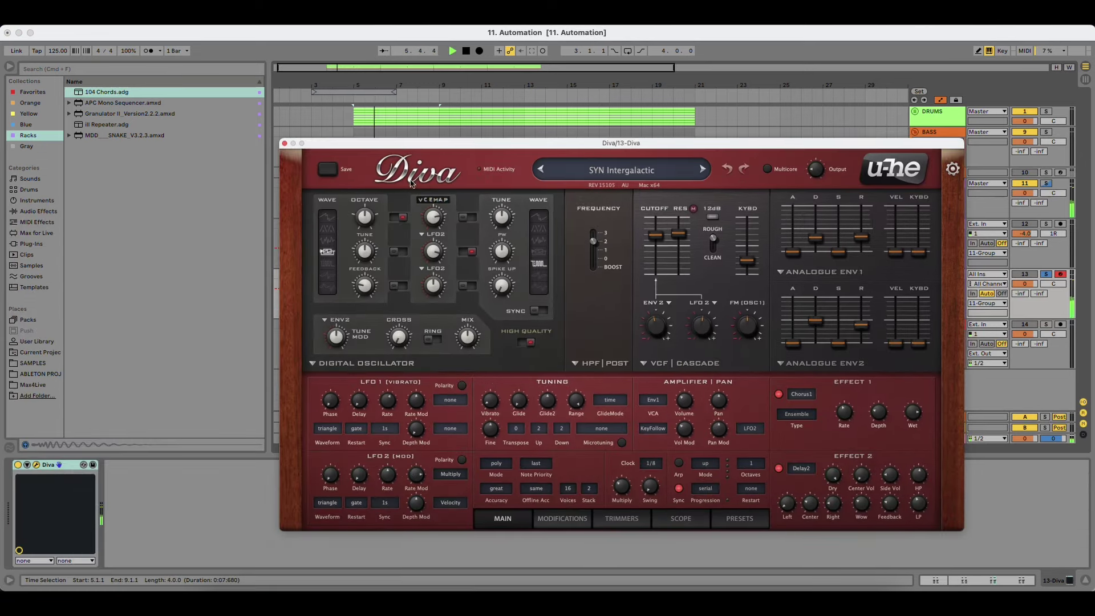
# Step: Add EQ Eight after Diva and set band 1 to the steep low-cut filter at 182 Hz
pyautogui.click(45, 212)
pyautogui.press('space')
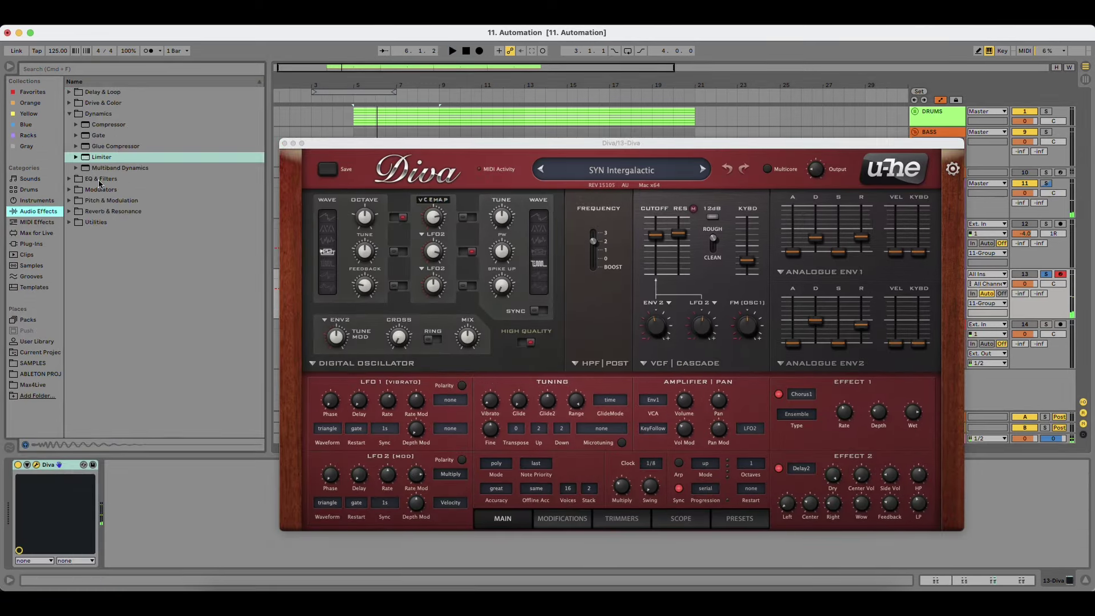
pyautogui.click(70, 180)
pyautogui.moveTo(102, 157); pyautogui.dragTo(219, 516)
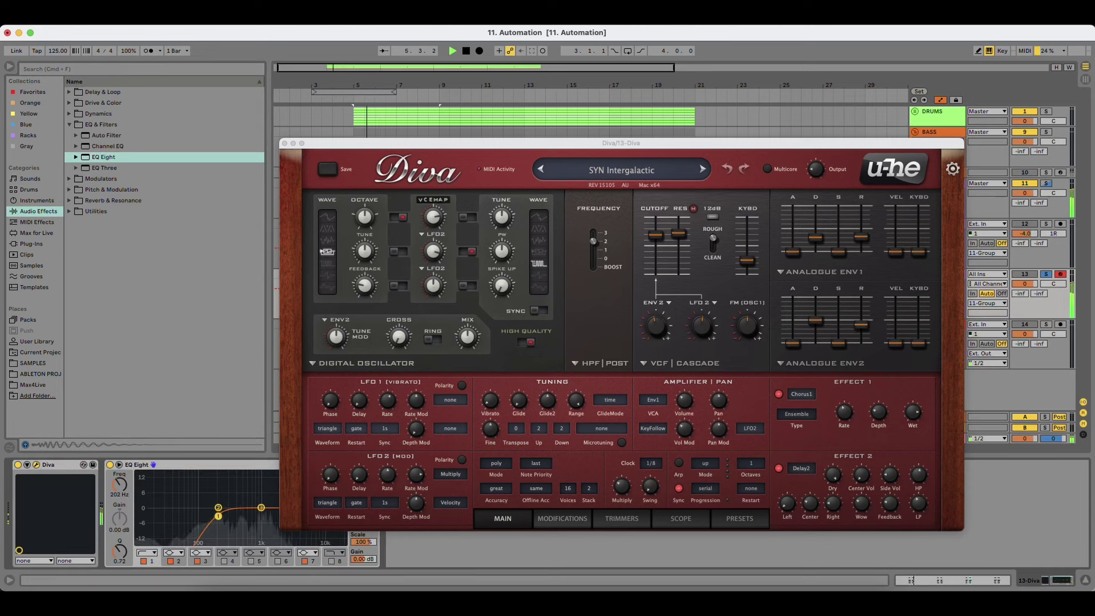
pyautogui.click(152, 553)
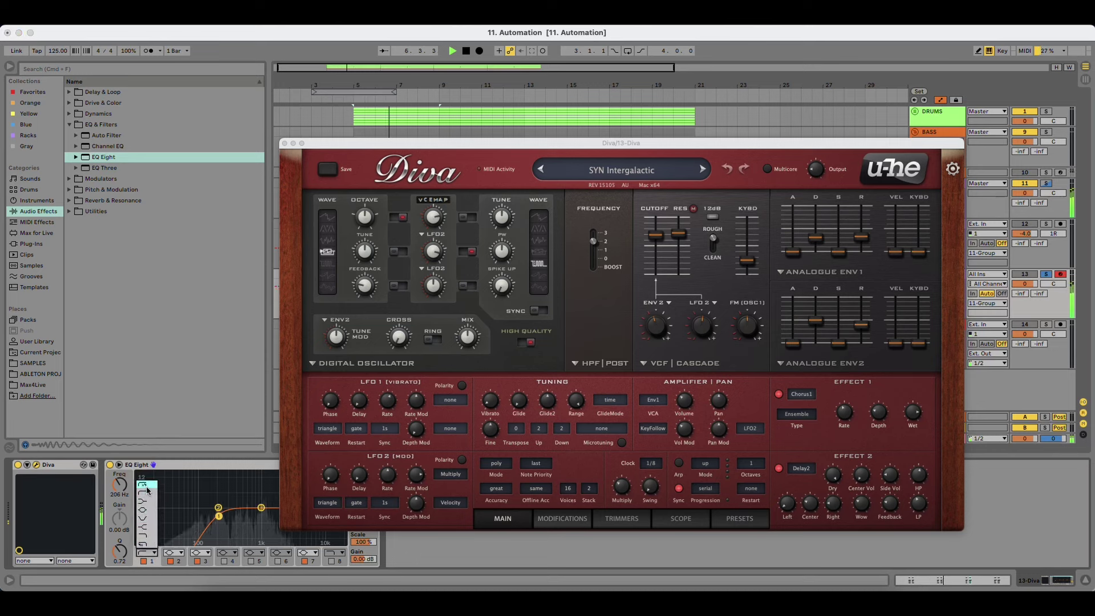
pyautogui.click(146, 486)
pyautogui.moveTo(215, 520); pyautogui.dragTo(215, 526)
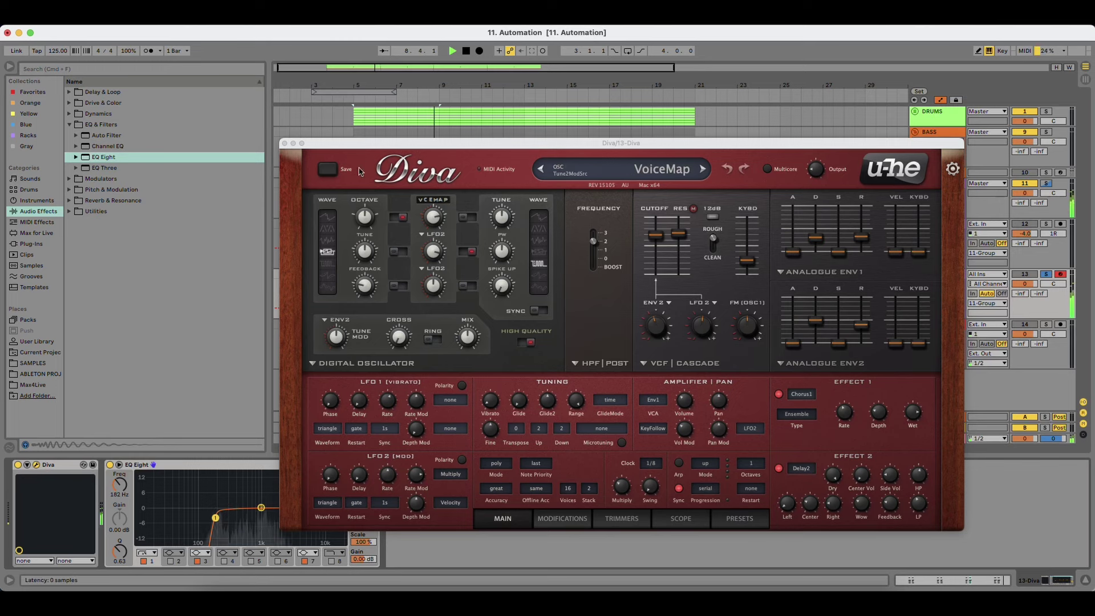
# Step: Try out Diva's oscillator controls, including wave, octave, the second tuning and Cross, on the soloed track, and close the synth window
pyautogui.moveTo(371, 147); pyautogui.dragTo(259, 104)
pyautogui.click(213, 210)
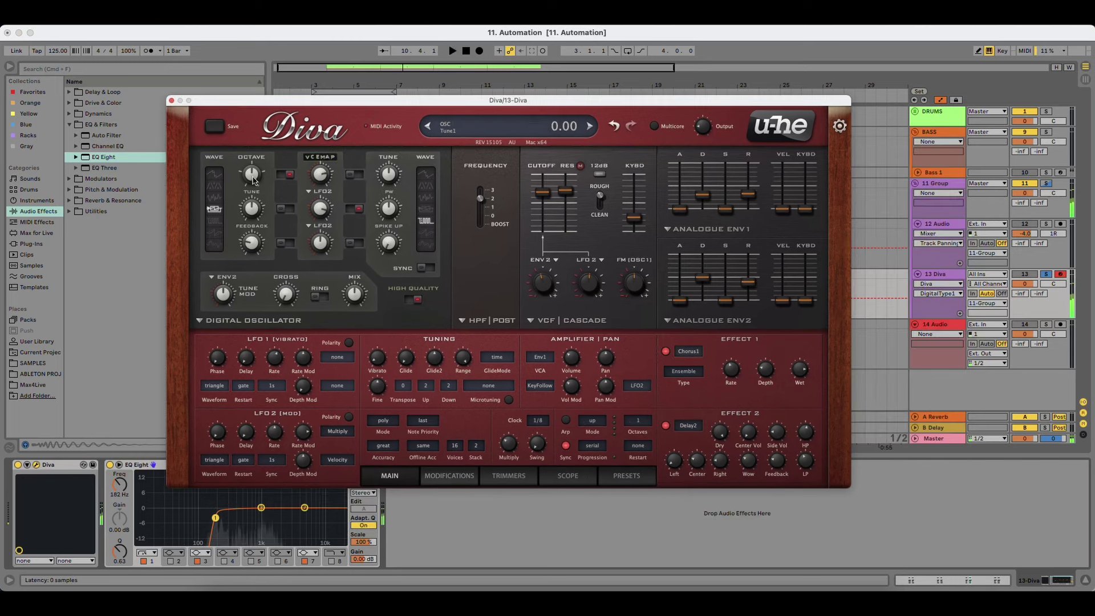
pyautogui.moveTo(254, 174); pyautogui.dragTo(269, 124)
pyautogui.moveTo(269, 164); pyautogui.dragTo(273, 195)
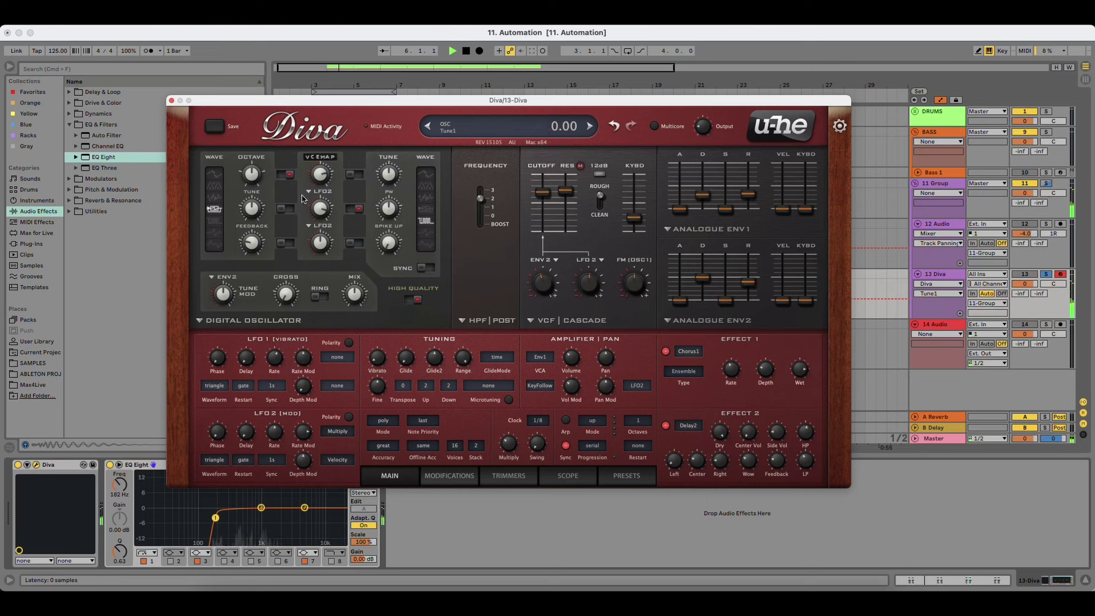
pyautogui.moveTo(392, 177); pyautogui.dragTo(400, 224)
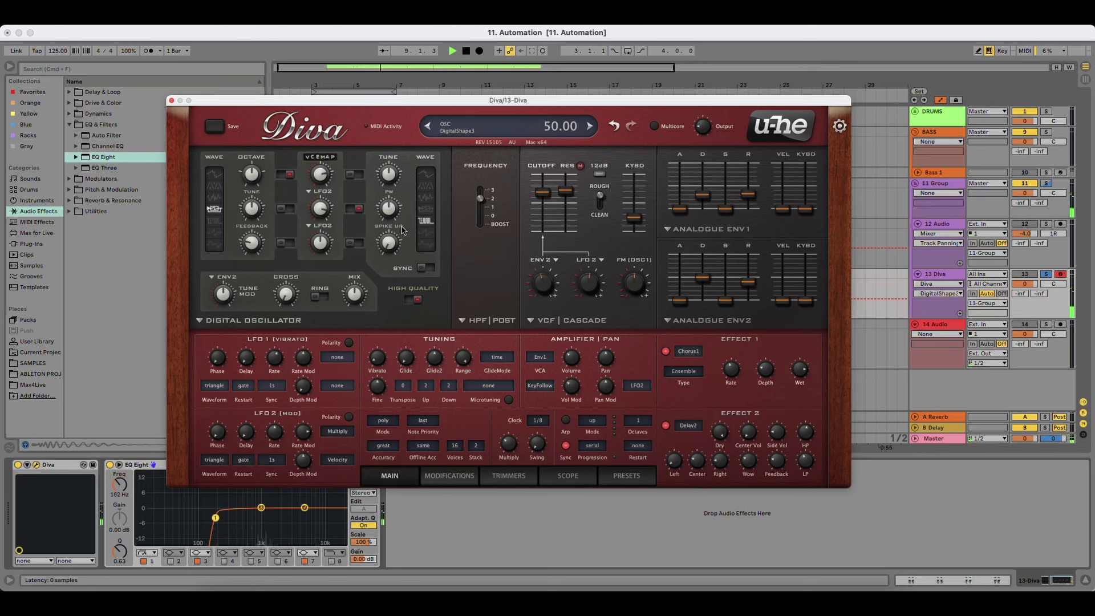
pyautogui.moveTo(289, 295); pyautogui.dragTo(305, 315)
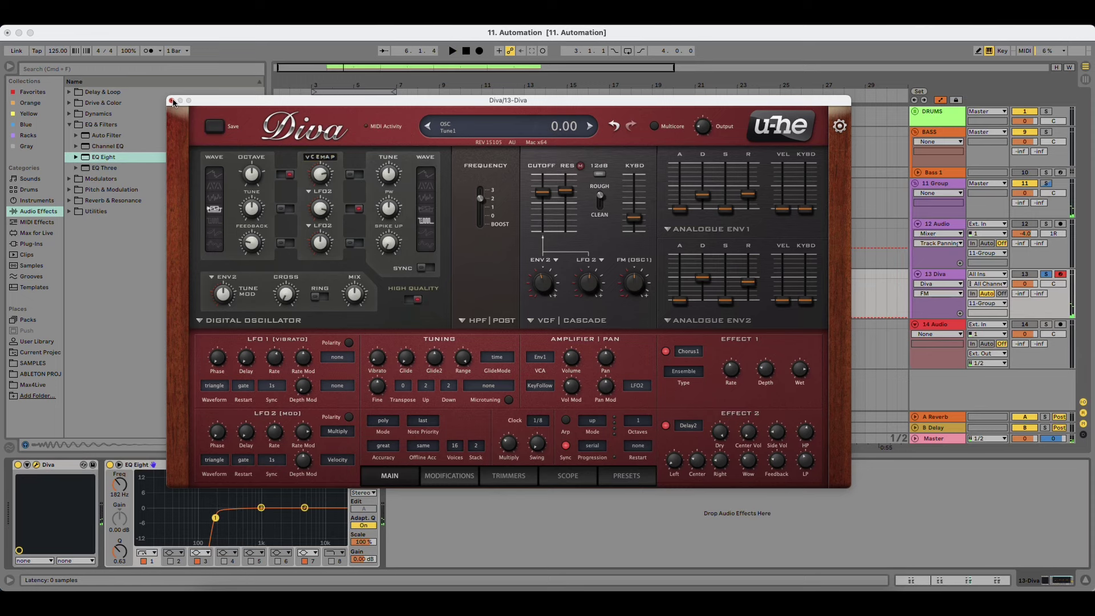
pyautogui.click(172, 101)
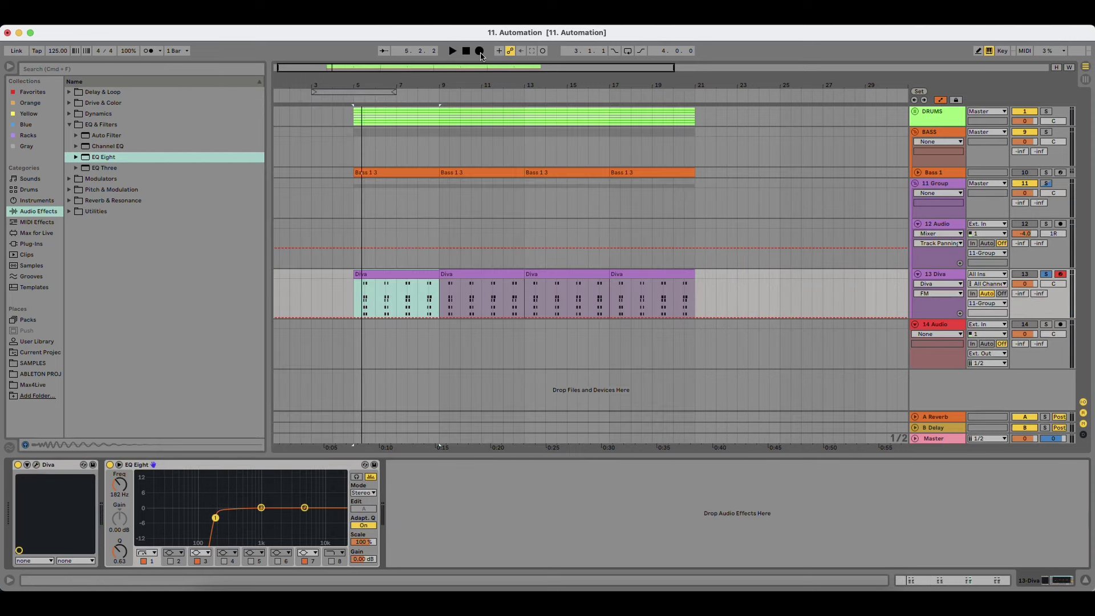
# Step: Unsolo the Diva track and test Cross, Tune, Feedback and Spike Up against the full arrangement
pyautogui.click(1046, 274)
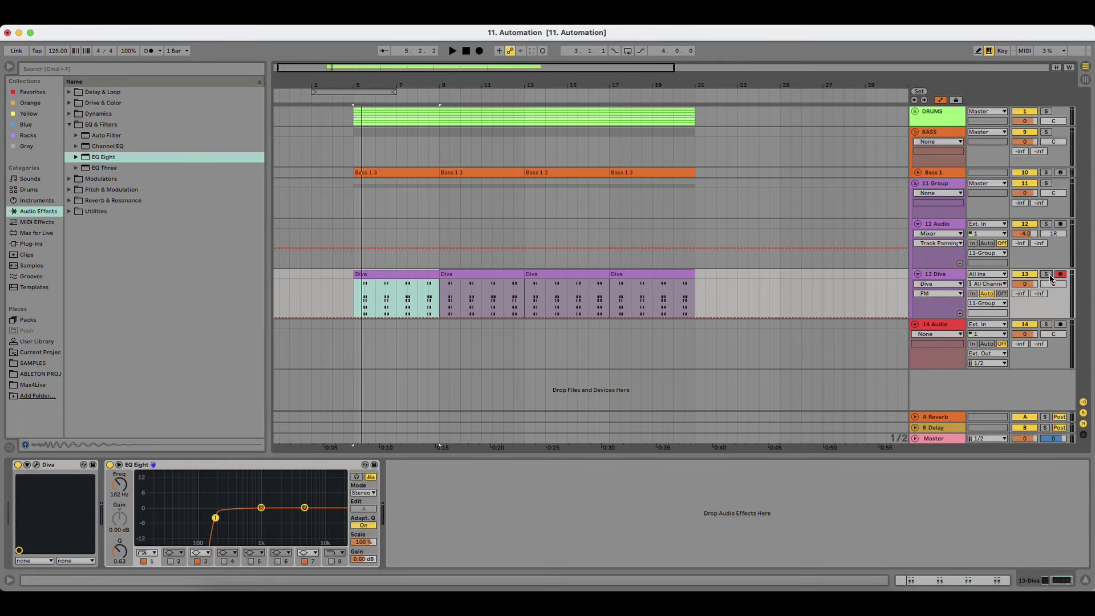
pyautogui.press('space')
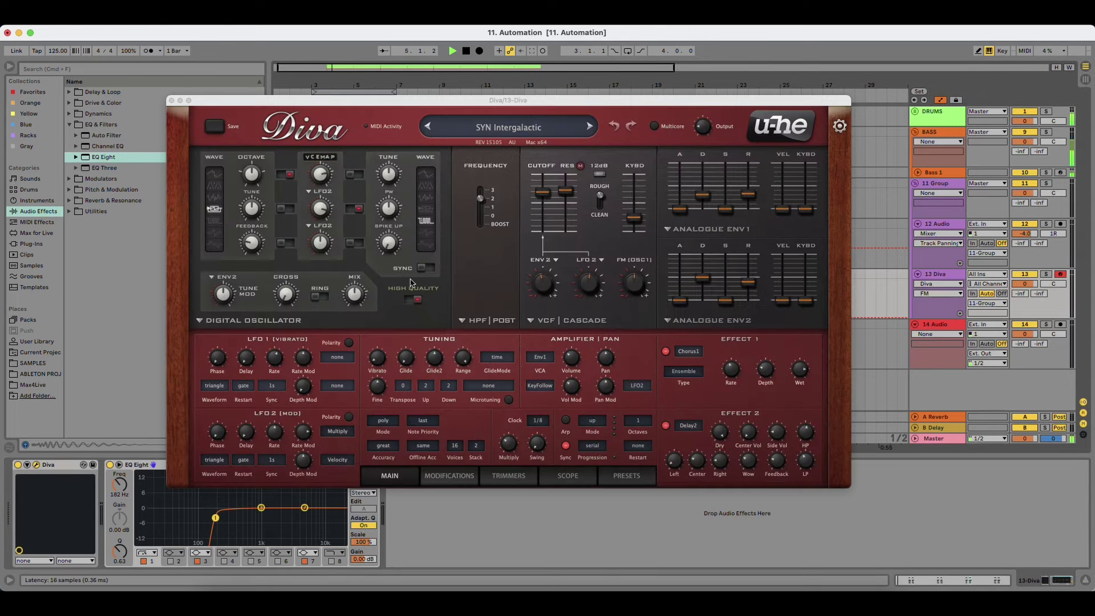
pyautogui.moveTo(290, 295)
pyautogui.mouseDown()
pyautogui.moveTo(289, 263)
pyautogui.moveTo(289, 295)
pyautogui.mouseUp()
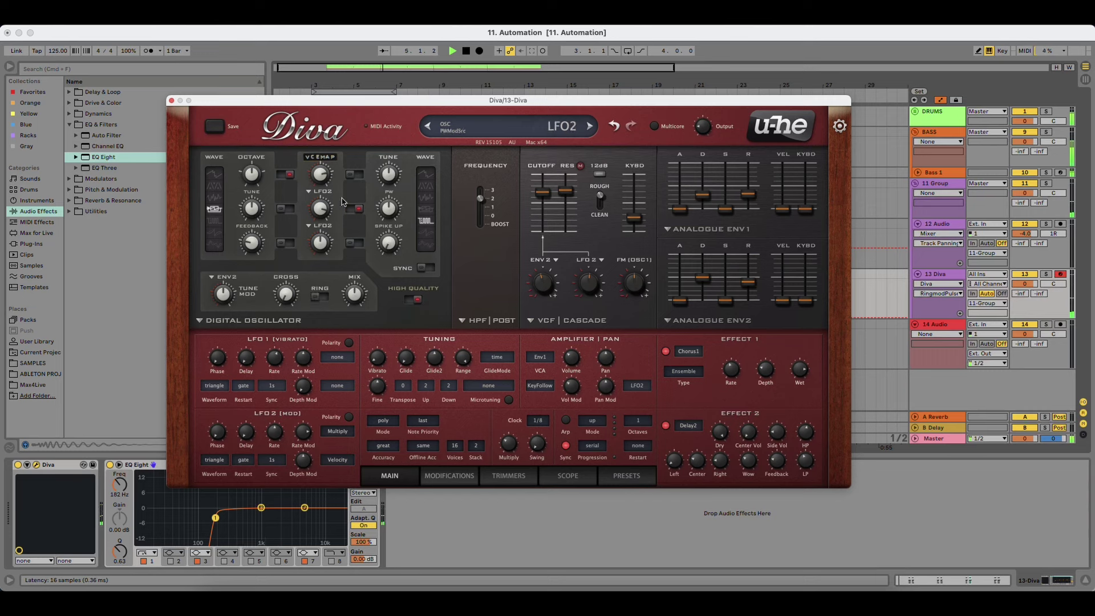
pyautogui.moveTo(259, 214); pyautogui.dragTo(267, 174)
pyautogui.moveTo(246, 241)
pyautogui.mouseDown()
pyautogui.moveTo(259, 196)
pyautogui.moveTo(258, 238)
pyautogui.mouseUp()
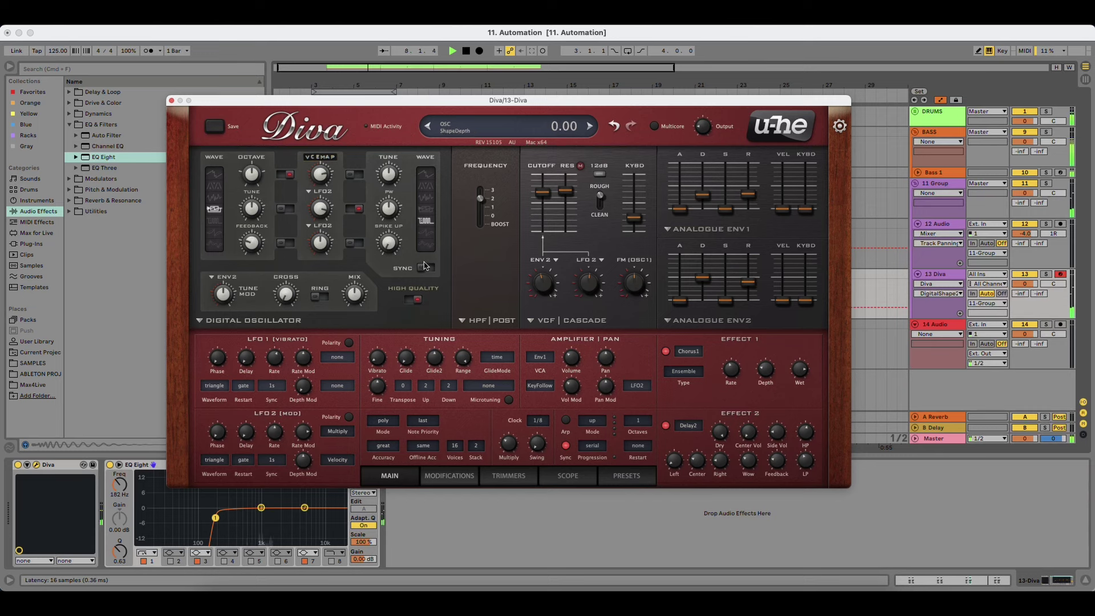
pyautogui.moveTo(390, 246); pyautogui.dragTo(416, 230)
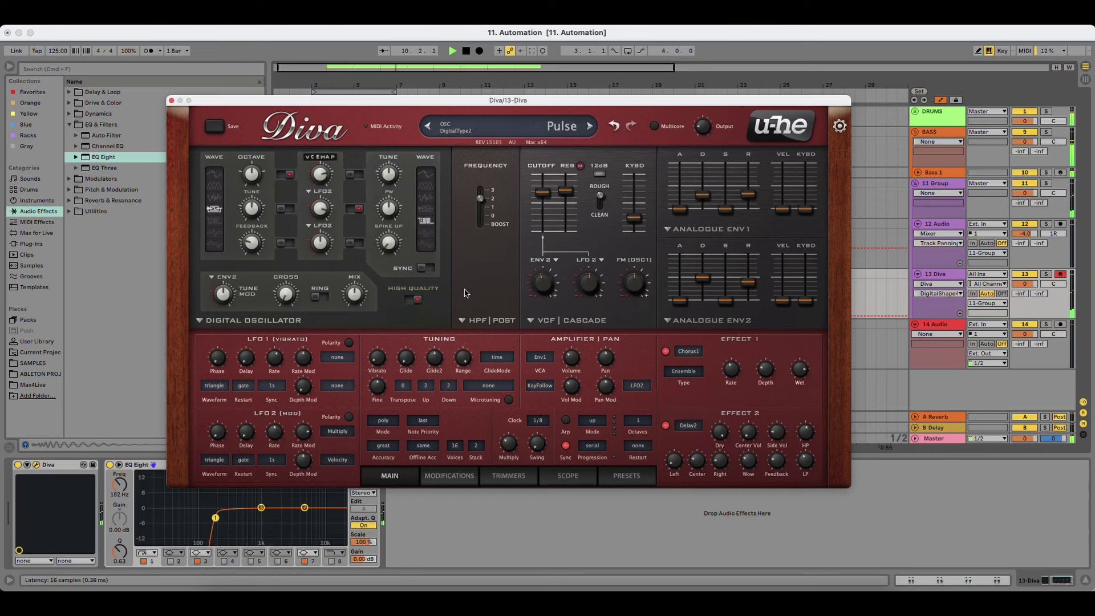
# Step: Raise Diva's filter resonance, set the post high-pass frequency to 1, and set the cutoff to 100
pyautogui.moveTo(569, 196)
pyautogui.mouseDown()
pyautogui.moveTo(567, 238)
pyautogui.moveTo(576, 207)
pyautogui.mouseUp()
pyautogui.moveTo(585, 135); pyautogui.dragTo(566, 185)
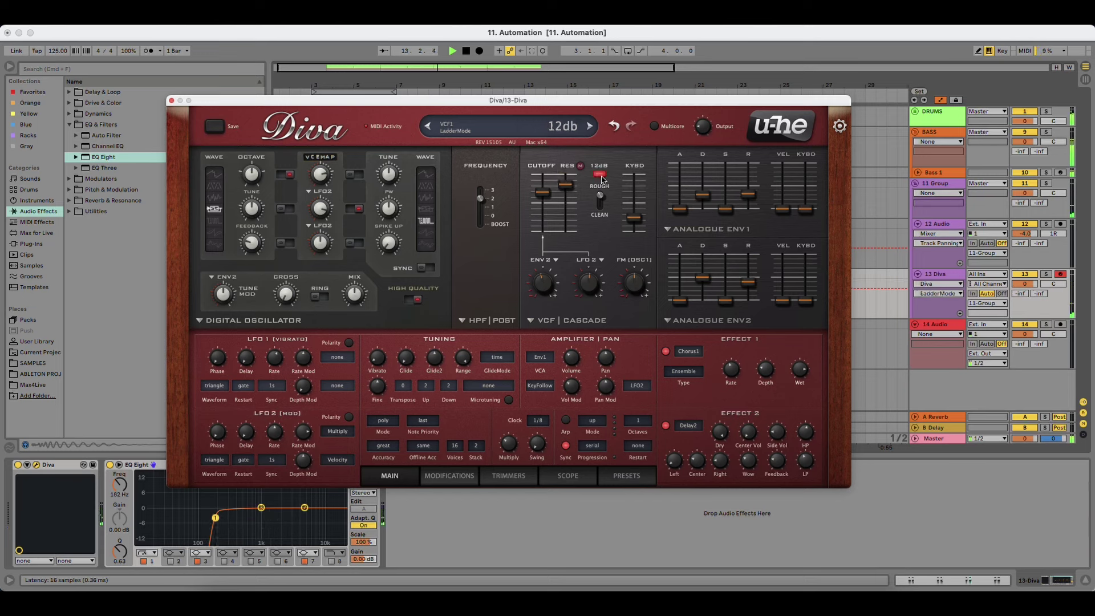
pyautogui.click(485, 211)
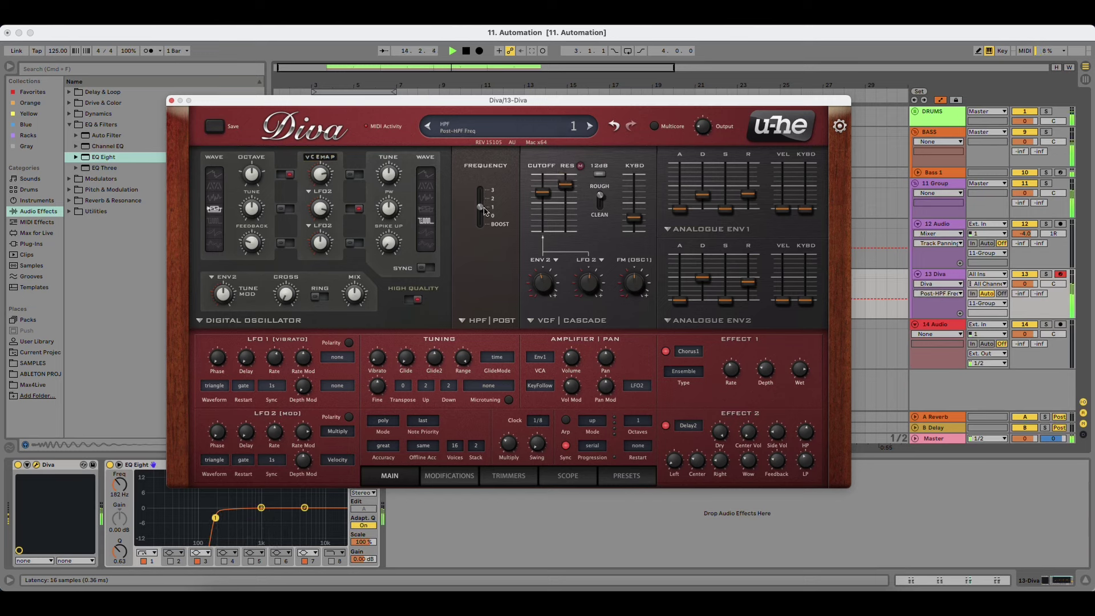
pyautogui.moveTo(546, 197)
pyautogui.mouseDown()
pyautogui.moveTo(549, 224)
pyautogui.moveTo(556, 188)
pyautogui.moveTo(557, 215)
pyautogui.moveTo(555, 201)
pyautogui.mouseUp()
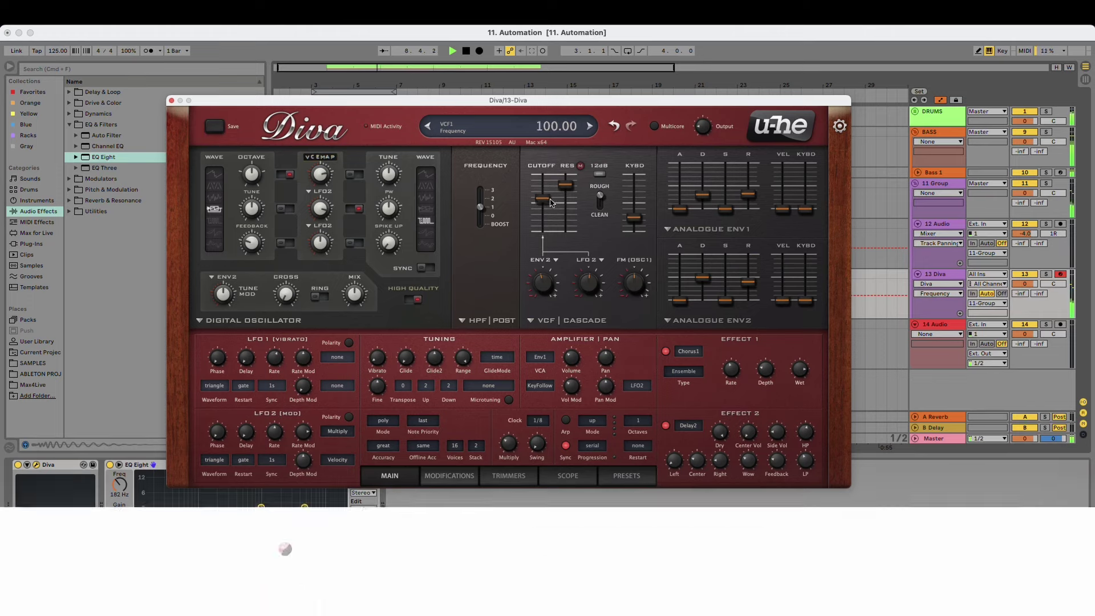
# Step: Move the Diva window below the clips and adjust the filter cutoff to 99 while playing from bar 5
pyautogui.press('space')
pyautogui.moveTo(558, 102); pyautogui.dragTo(531, 318)
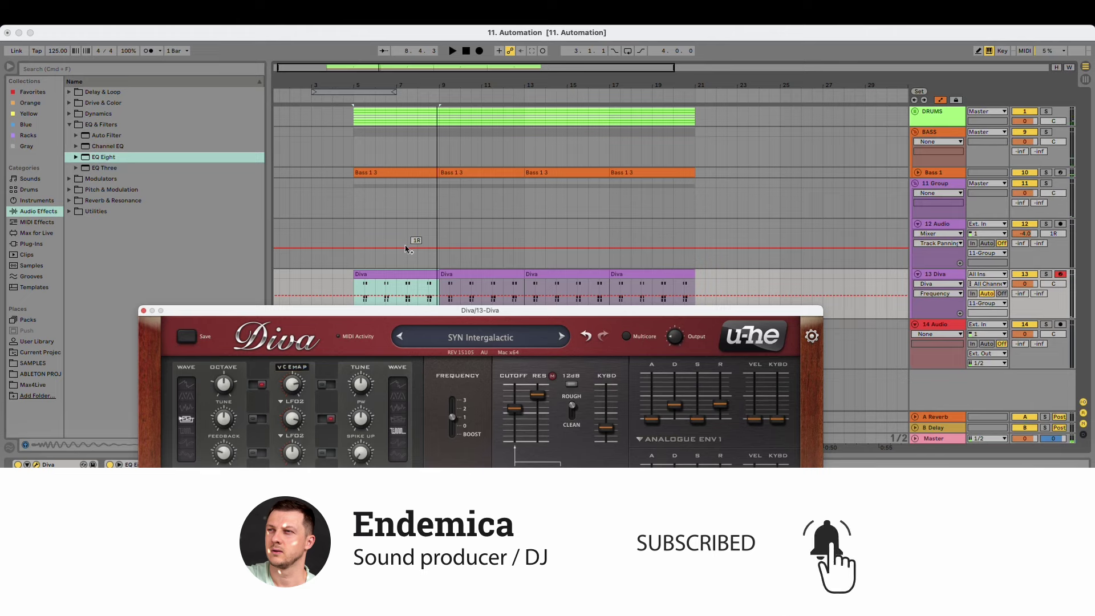
pyautogui.moveTo(419, 311); pyautogui.dragTo(362, 310)
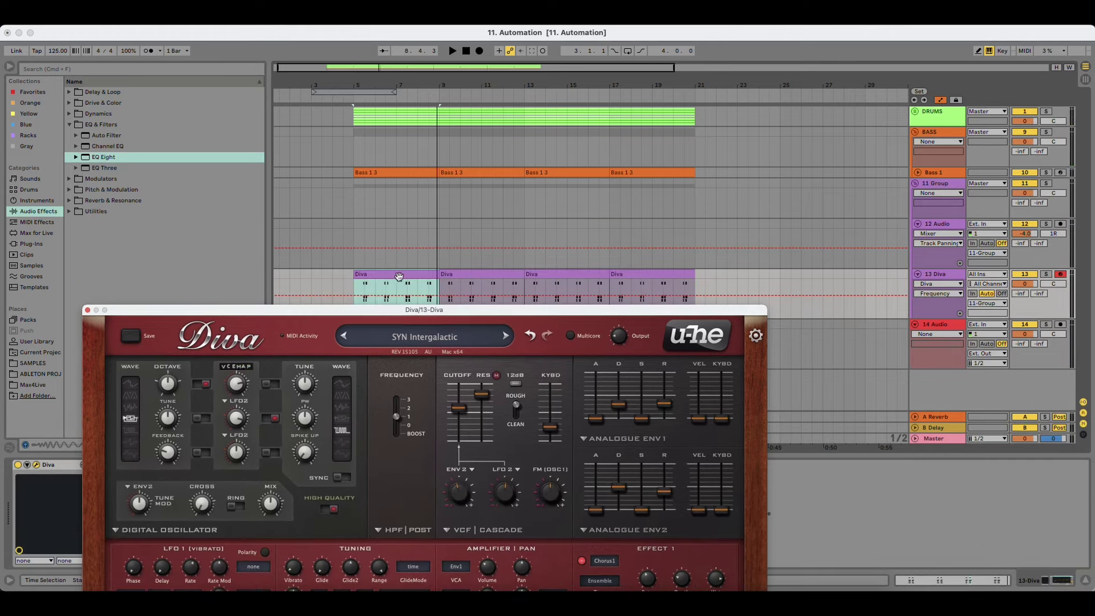
pyautogui.press('space')
pyautogui.moveTo(459, 408)
pyautogui.mouseDown()
pyautogui.moveTo(462, 427)
pyautogui.moveTo(466, 406)
pyautogui.mouseUp()
pyautogui.press('space')
pyautogui.press('space')
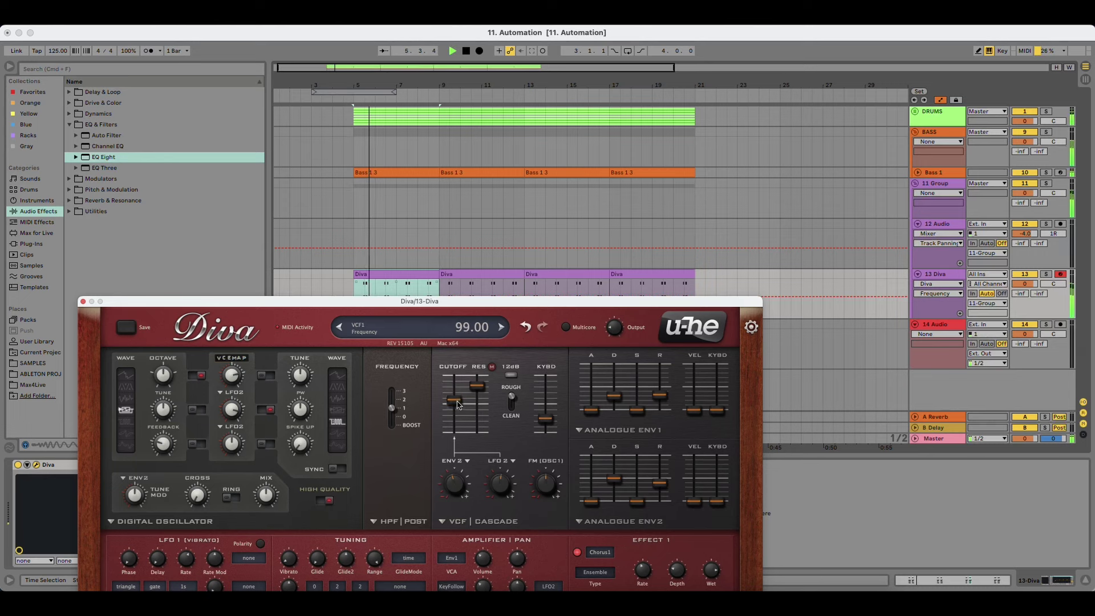
# Step: Stop playback, fold the 12 Audio track, and add Diva's filter cutoff to the device's configured parameters
pyautogui.press('space')
pyautogui.click(916, 225)
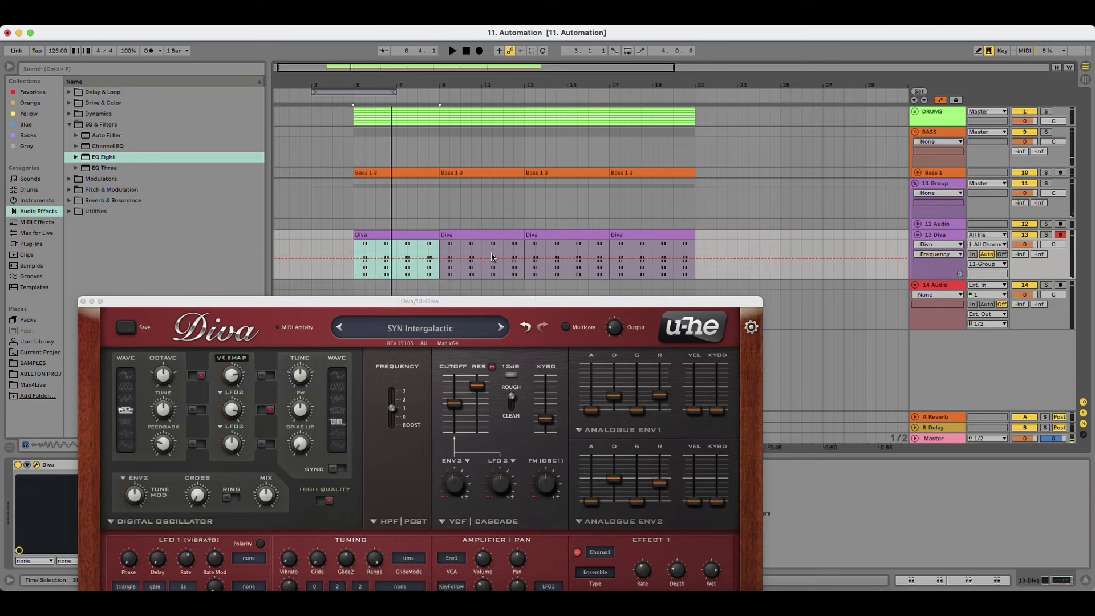
pyautogui.click(455, 403)
pyautogui.moveTo(435, 302); pyautogui.dragTo(568, 239)
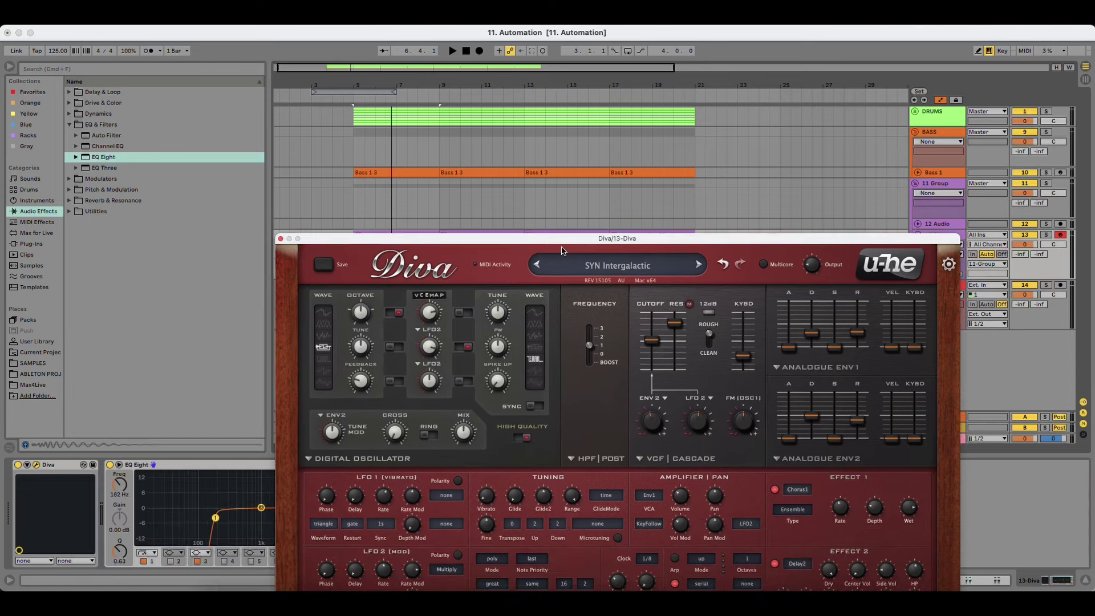
pyautogui.click(36, 465)
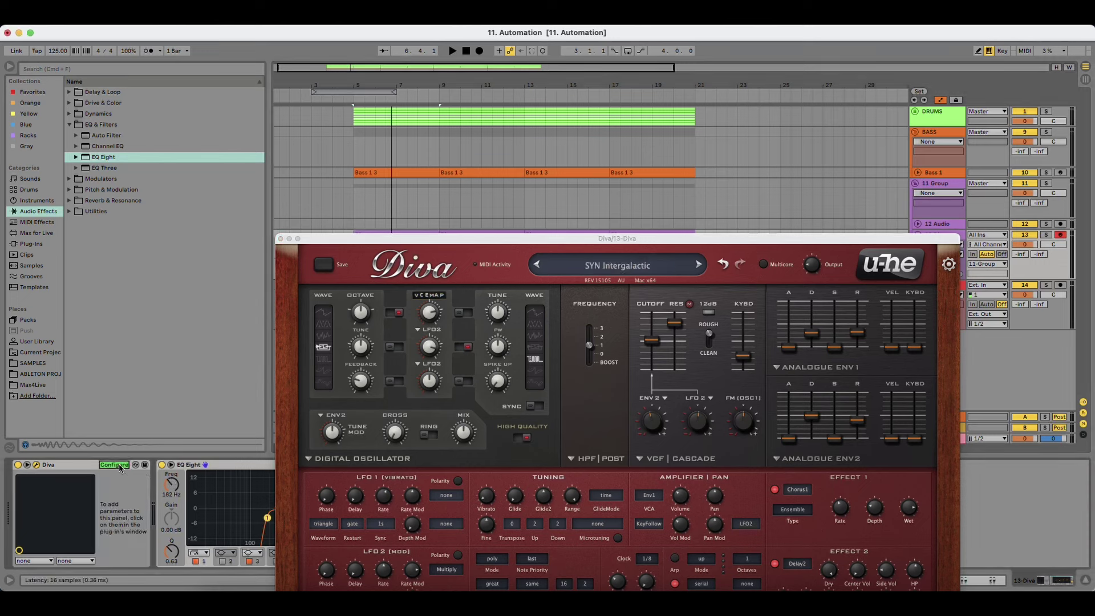
pyautogui.moveTo(651, 340); pyautogui.dragTo(653, 342)
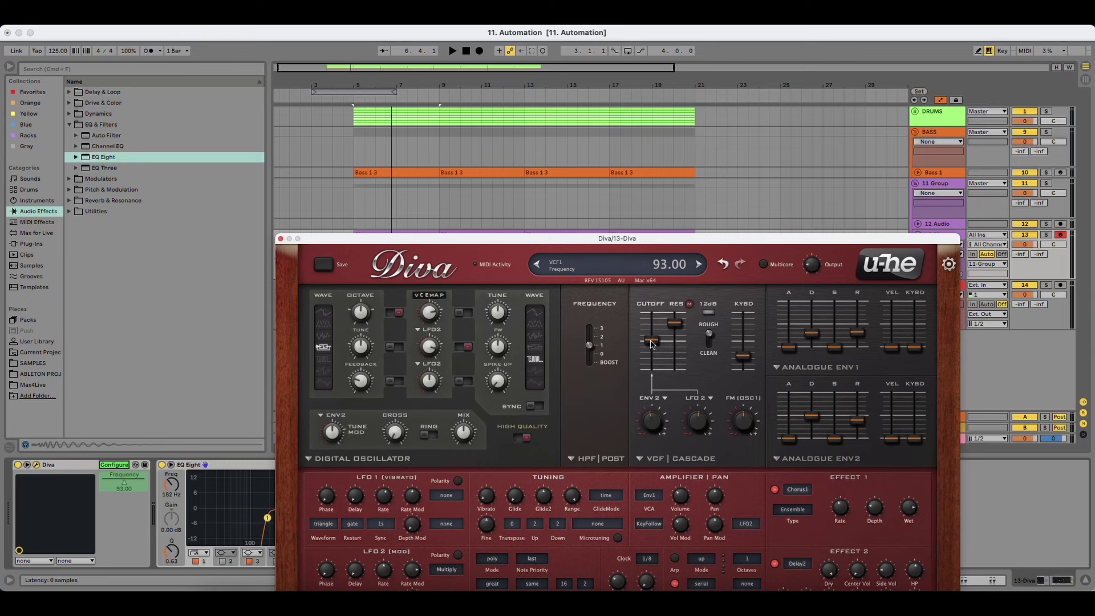
pyautogui.click(125, 469)
# Step: Position the Diva window below the clips and adjust the filter cutoff to 102 and the resonance slightly lower during playback
pyautogui.moveTo(547, 242); pyautogui.dragTo(499, 223)
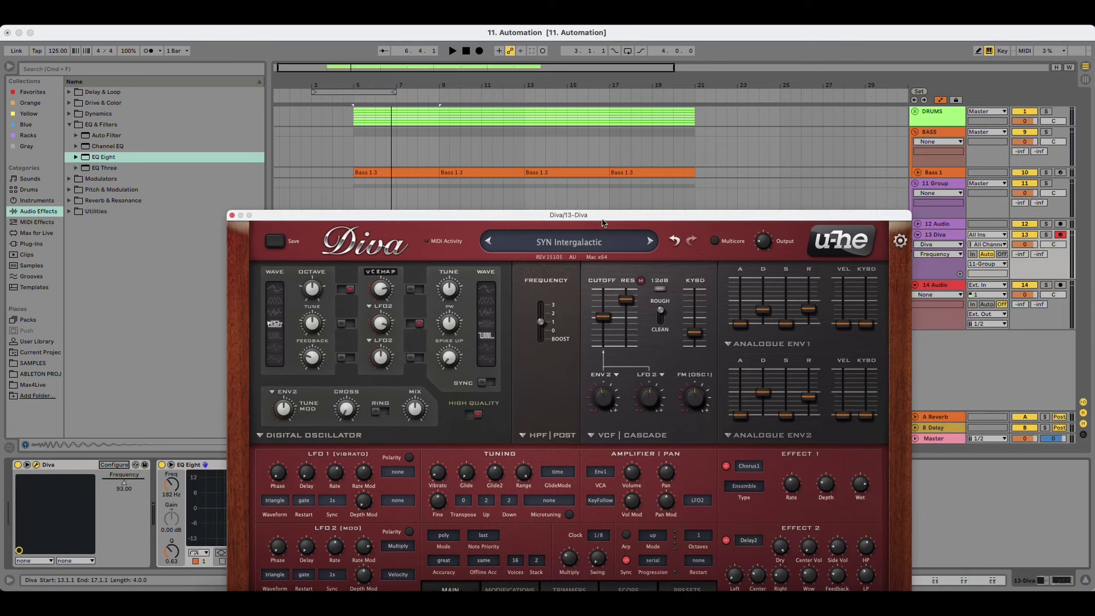
pyautogui.moveTo(604, 222); pyautogui.dragTo(488, 327)
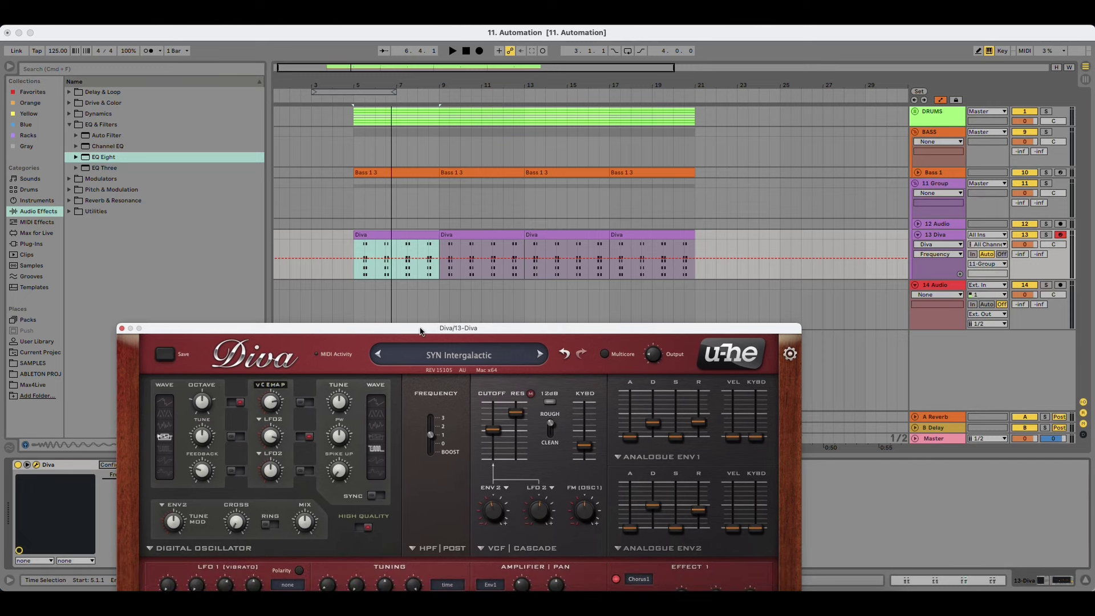
pyautogui.moveTo(420, 331); pyautogui.dragTo(407, 296)
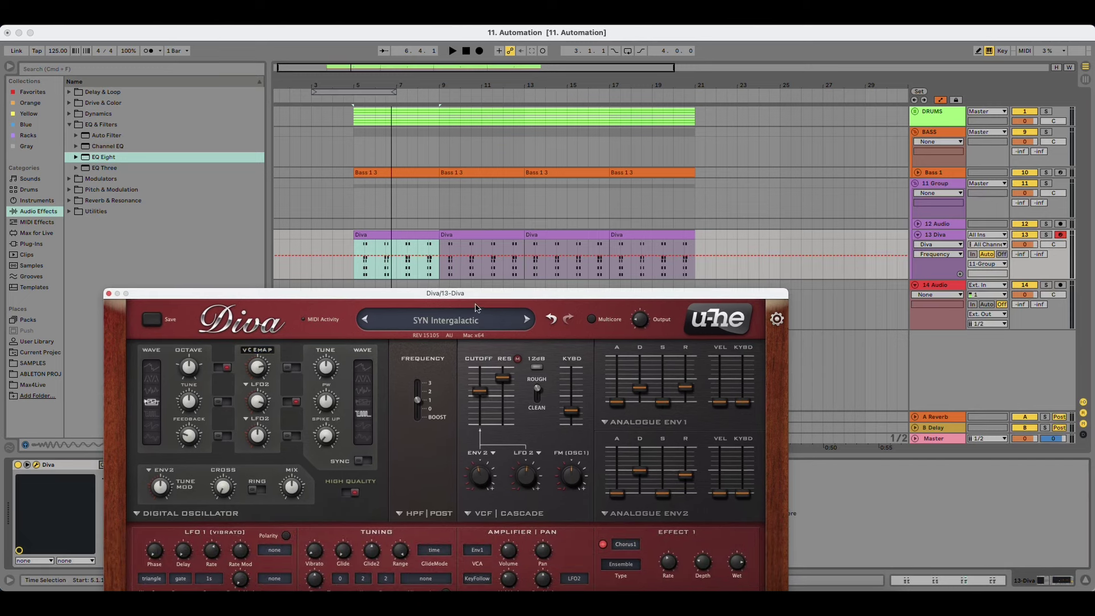
pyautogui.moveTo(477, 308); pyautogui.dragTo(534, 288)
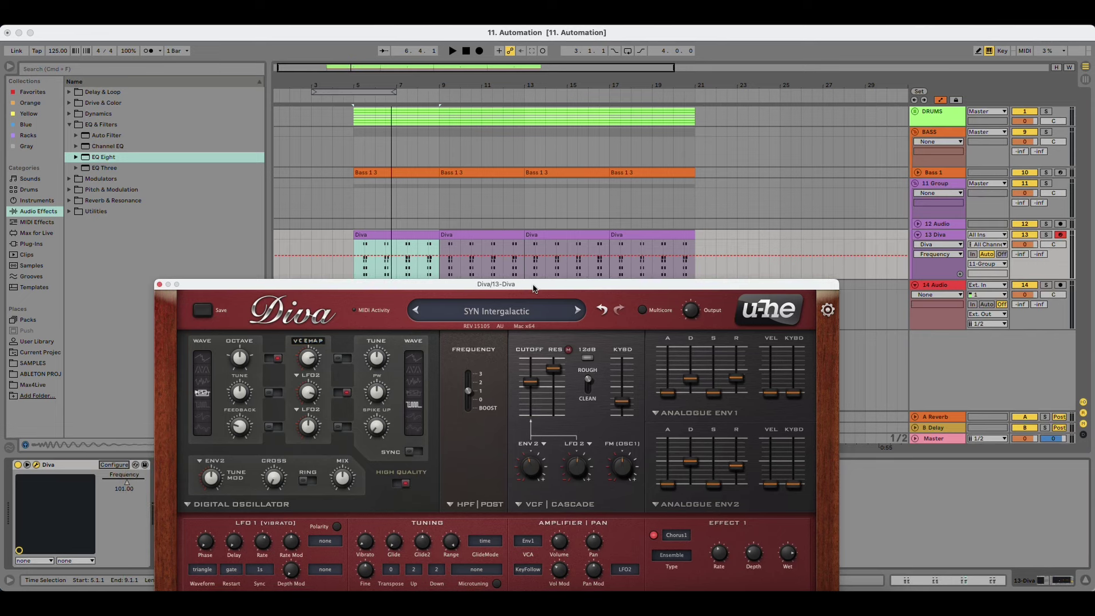
pyautogui.moveTo(534, 288); pyautogui.dragTo(519, 307)
pyautogui.press('space')
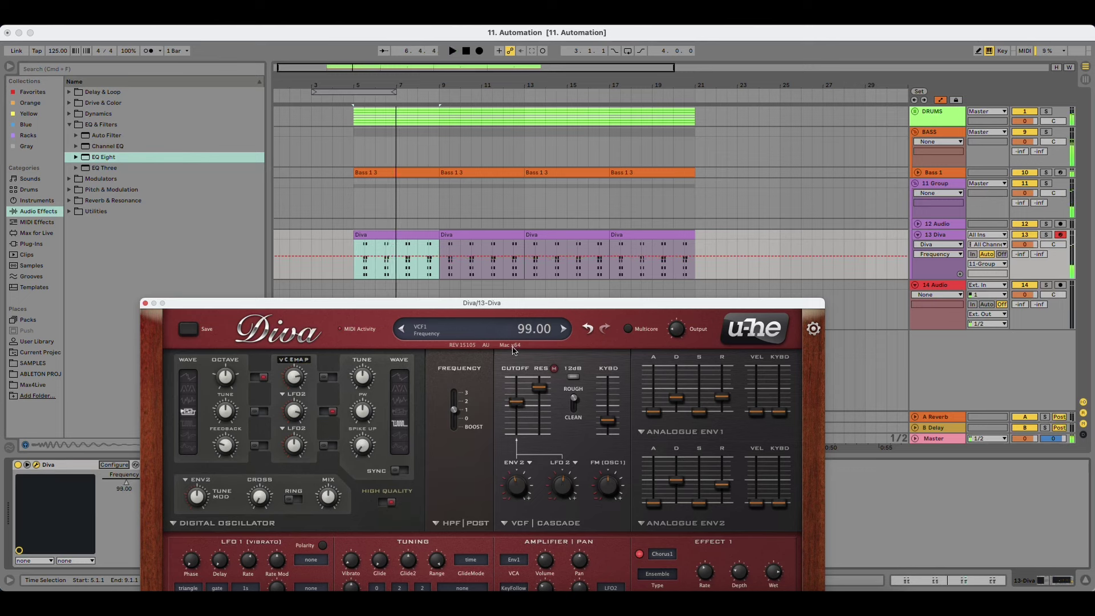
pyautogui.press('space')
pyautogui.moveTo(540, 392); pyautogui.dragTo(542, 399)
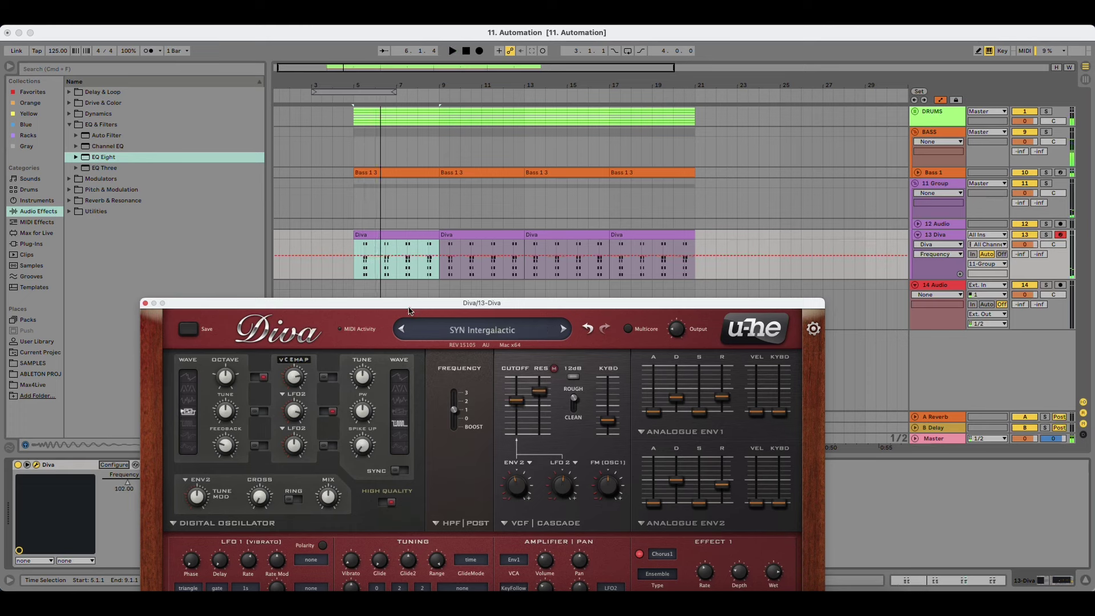
# Step: Enable MIDI arrangement overdub alongside automation arm, keeping the Diva window near the clips
pyautogui.click(510, 53)
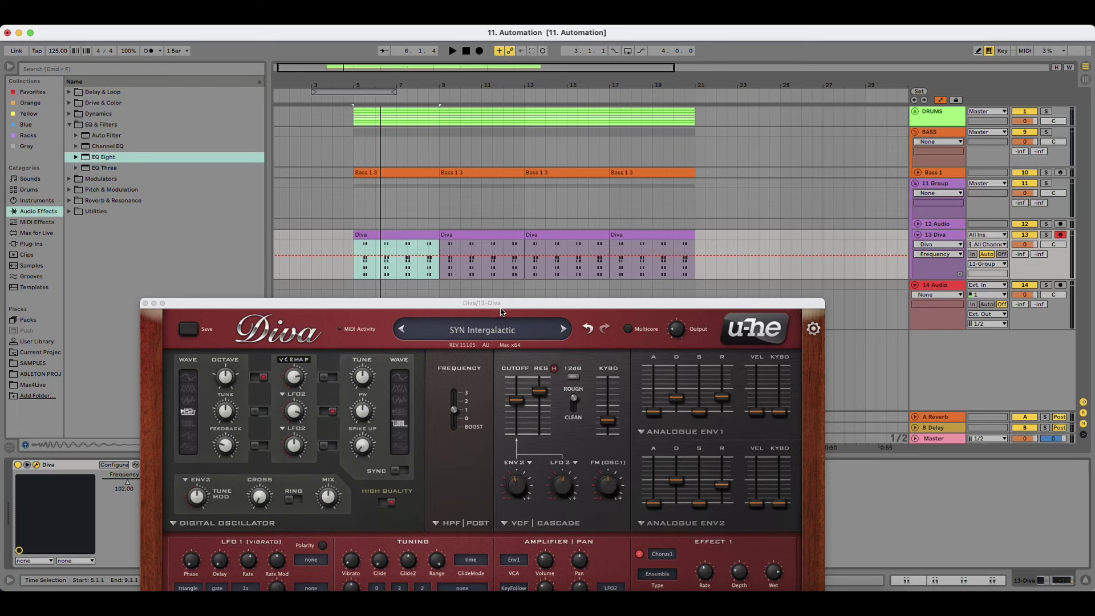
pyautogui.moveTo(502, 306); pyautogui.dragTo(502, 285)
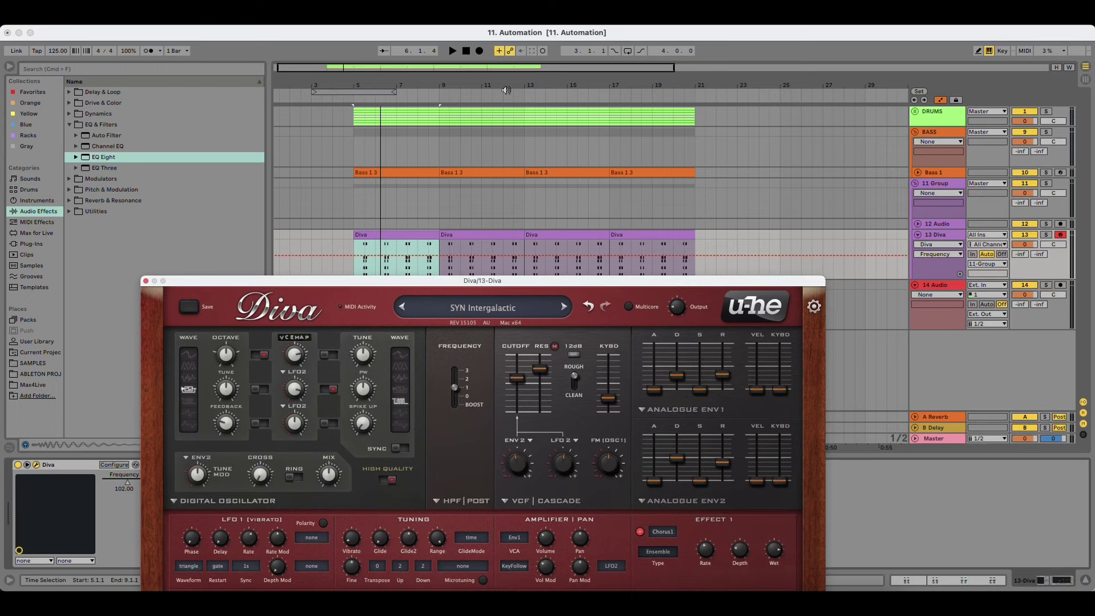
pyautogui.click(502, 55)
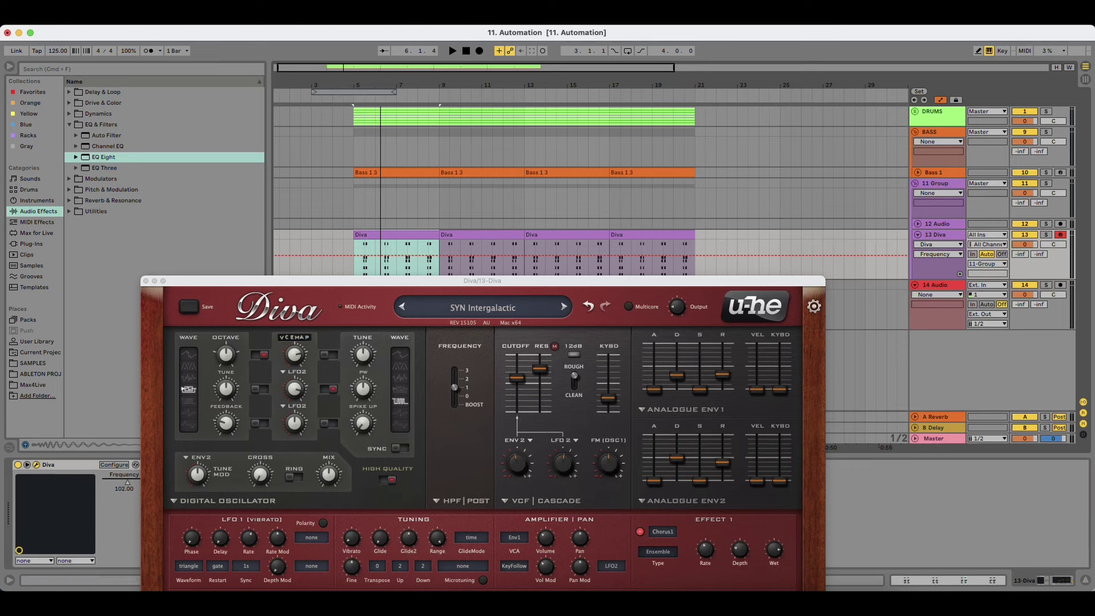
# Step: Set the playback start to bar 5 and place the Diva window just below the Diva clips
pyautogui.moveTo(372, 87); pyautogui.dragTo(371, 114)
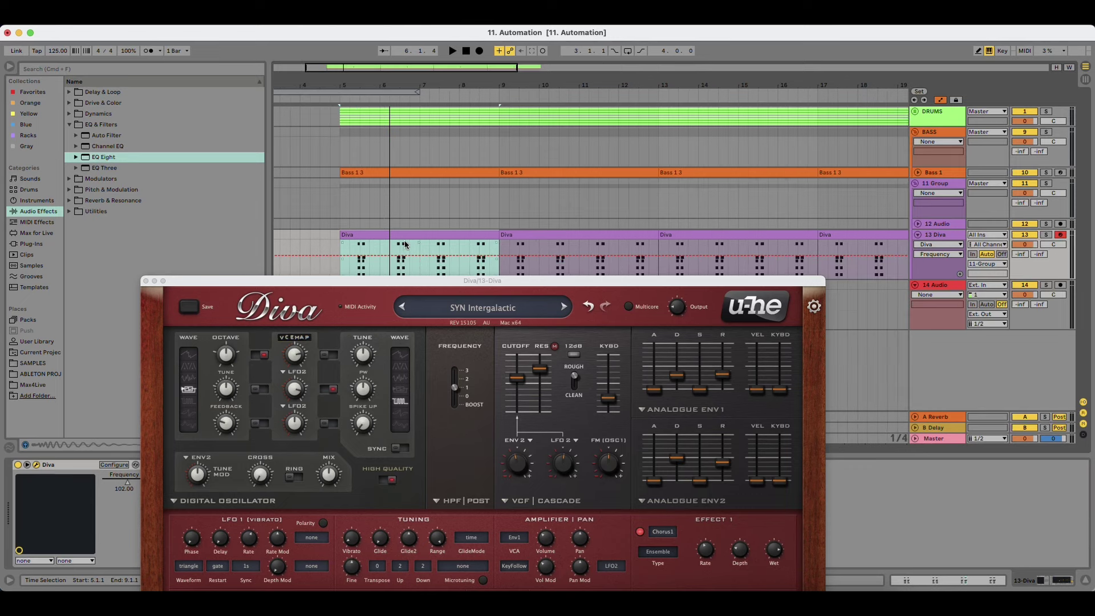
pyautogui.click(614, 235)
pyautogui.click(697, 235)
pyautogui.click(482, 234)
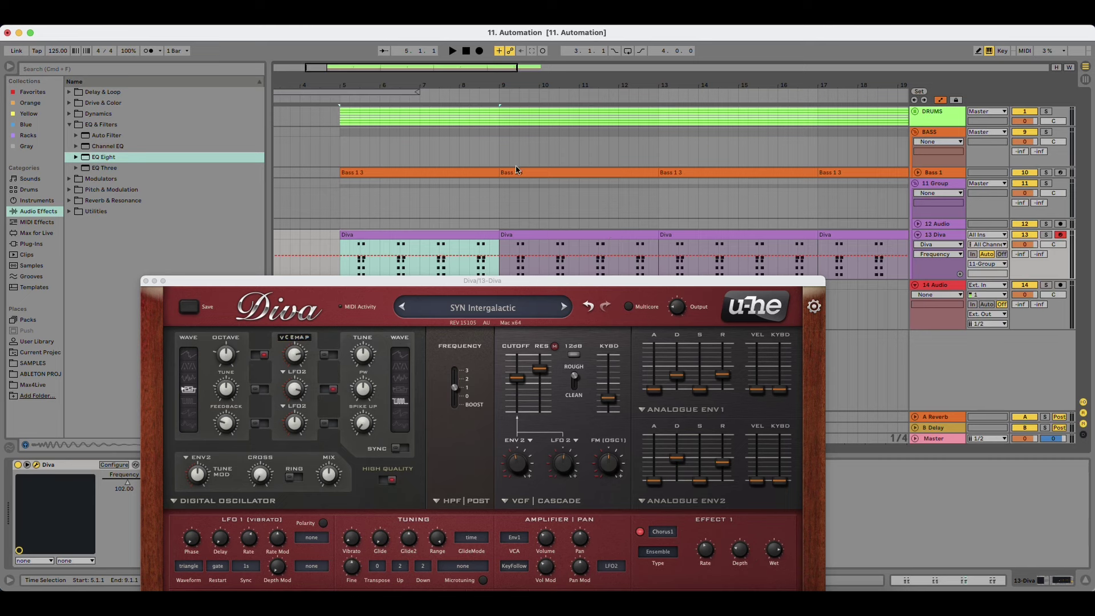
pyautogui.moveTo(485, 281)
pyautogui.mouseDown()
pyautogui.moveTo(430, 216)
pyautogui.moveTo(560, 223)
pyautogui.moveTo(511, 275)
pyautogui.moveTo(508, 257)
pyautogui.moveTo(473, 279)
pyautogui.mouseUp()
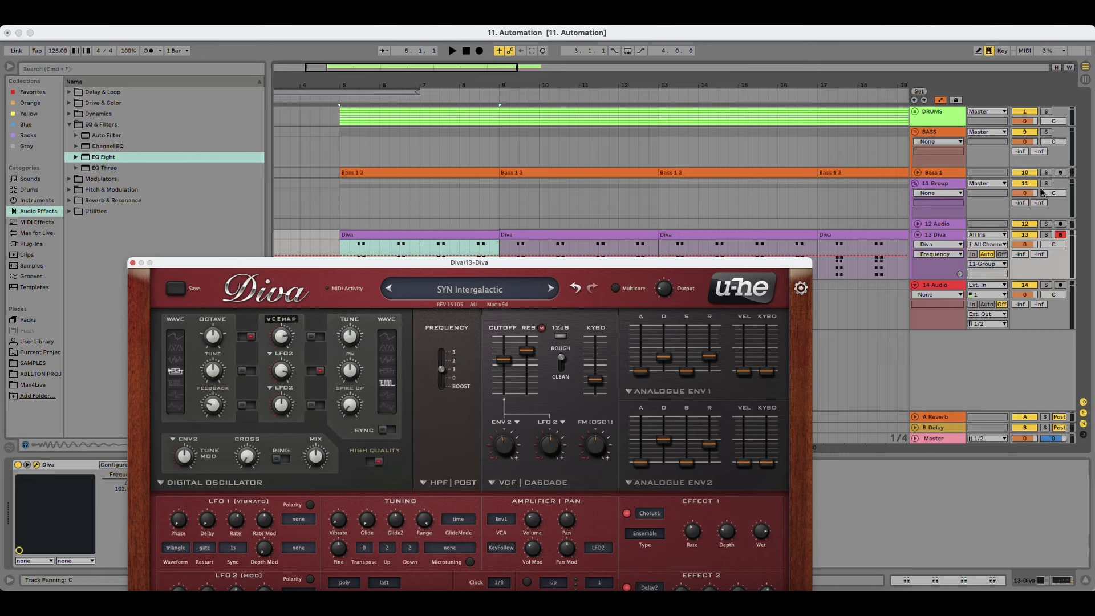
pyautogui.moveTo(666, 263); pyautogui.dragTo(723, 314)
# Step: Record Diva's filter cutoff movements as automation from bar 5 to about bar 11
pyautogui.click(480, 51)
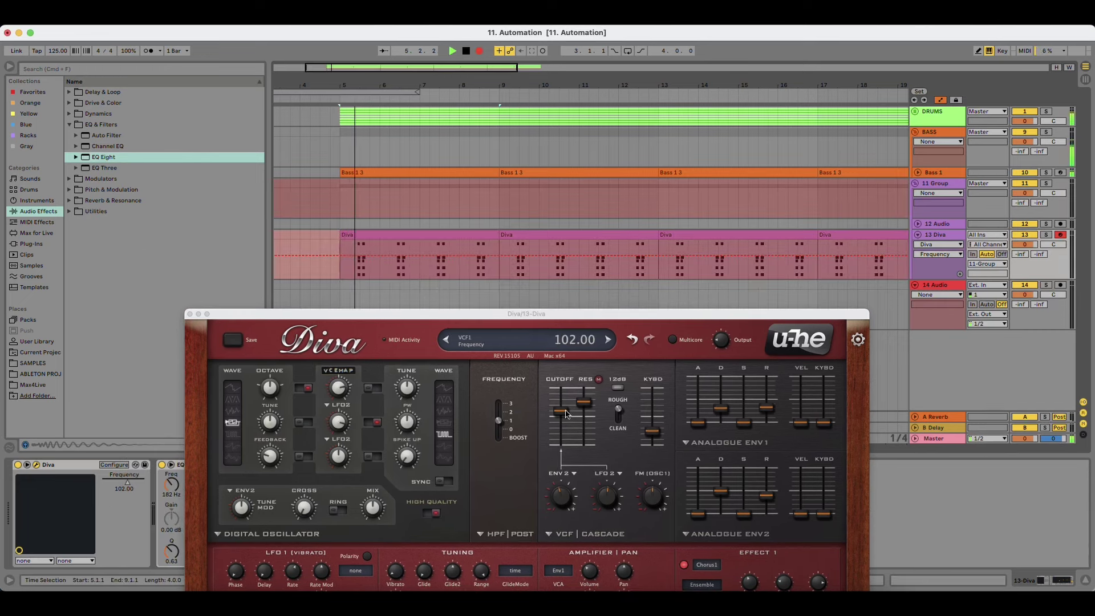
pyautogui.moveTo(561, 415); pyautogui.dragTo(568, 414)
pyautogui.moveTo(569, 419); pyautogui.dragTo(569, 412)
pyautogui.press('space')
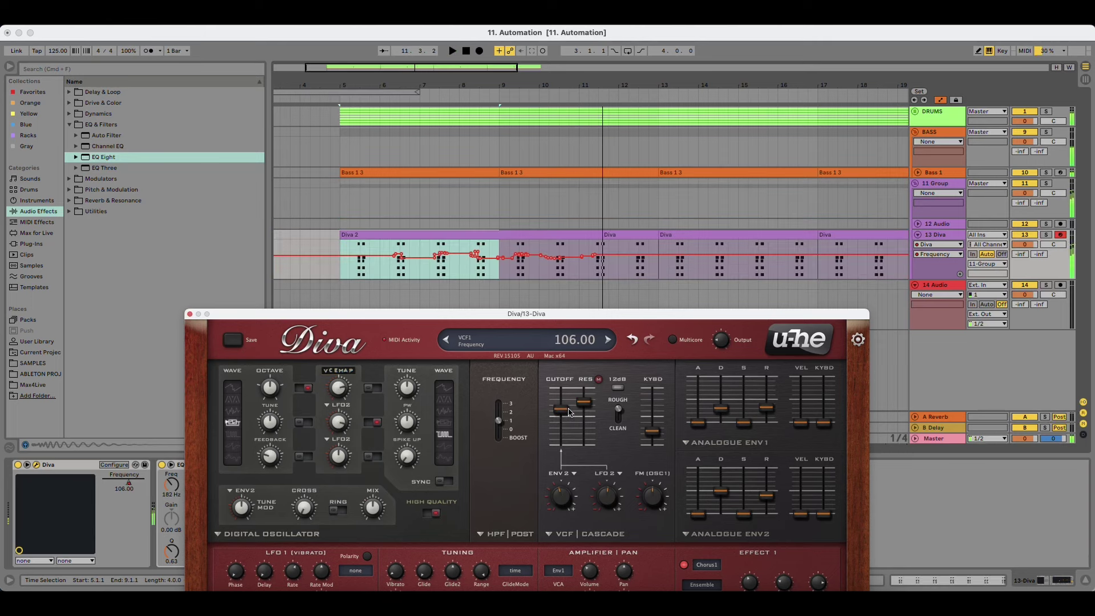
# Step: Record Diva's cutoff automation again from bar 9 to bar 21, adding small resonance moves near the end
pyautogui.click(501, 271)
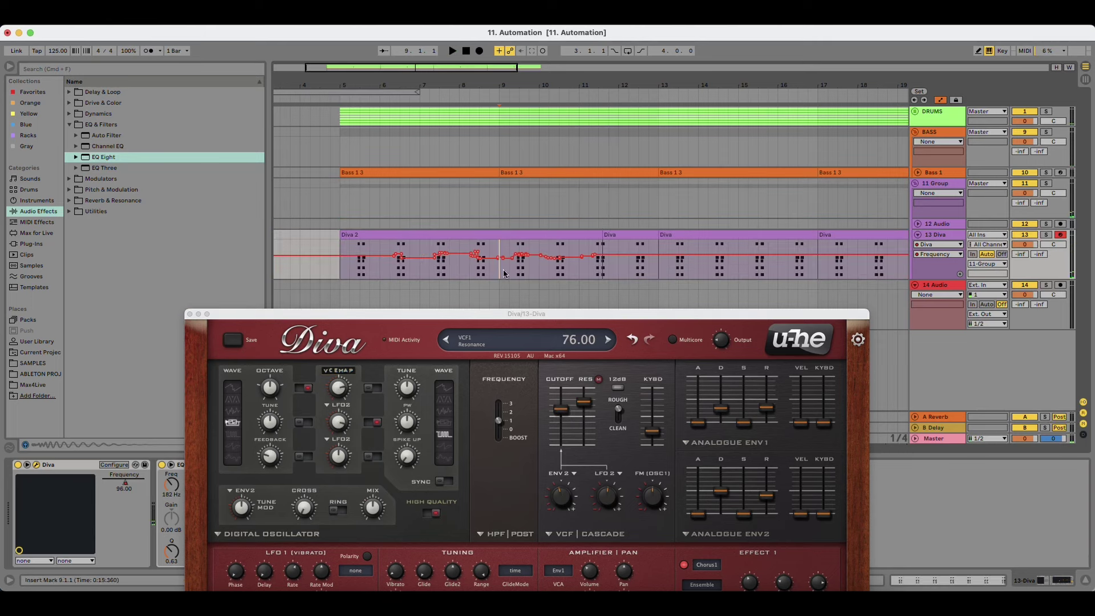
pyautogui.click(479, 51)
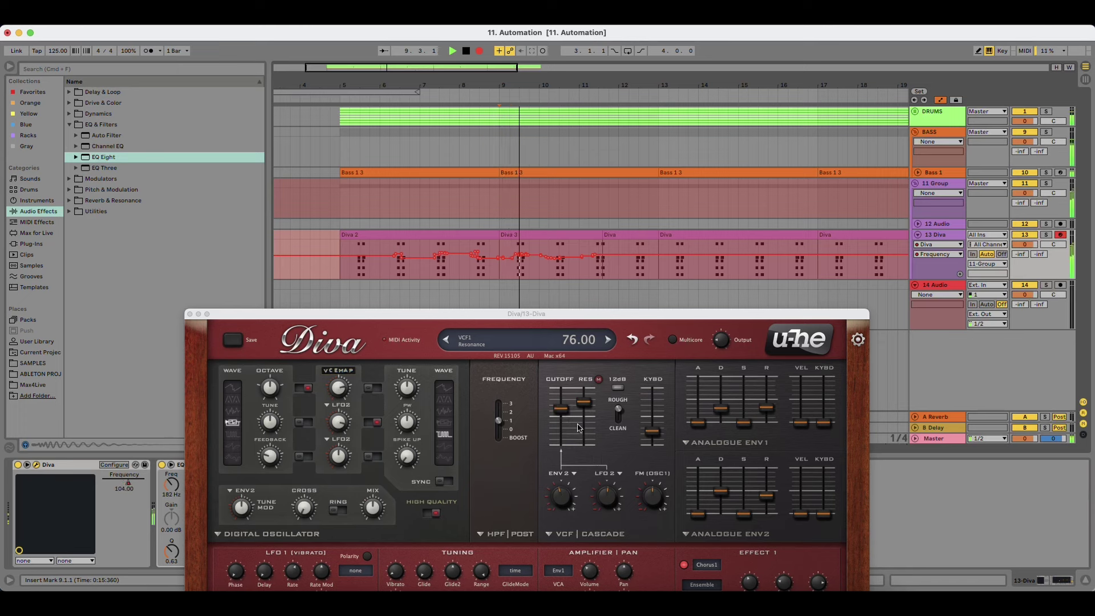
pyautogui.moveTo(566, 419)
pyautogui.mouseDown()
pyautogui.moveTo(569, 408)
pyautogui.moveTo(570, 419)
pyautogui.mouseUp()
pyautogui.moveTo(577, 85); pyautogui.dragTo(488, 66)
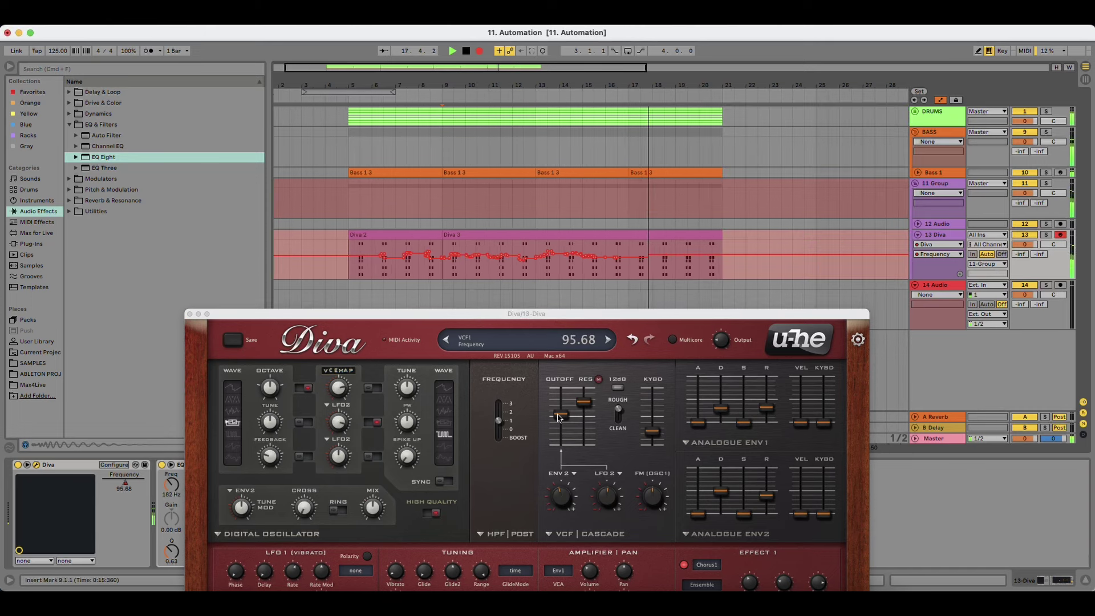
pyautogui.moveTo(584, 407)
pyautogui.mouseDown()
pyautogui.moveTo(568, 420)
pyautogui.moveTo(584, 408)
pyautogui.mouseUp()
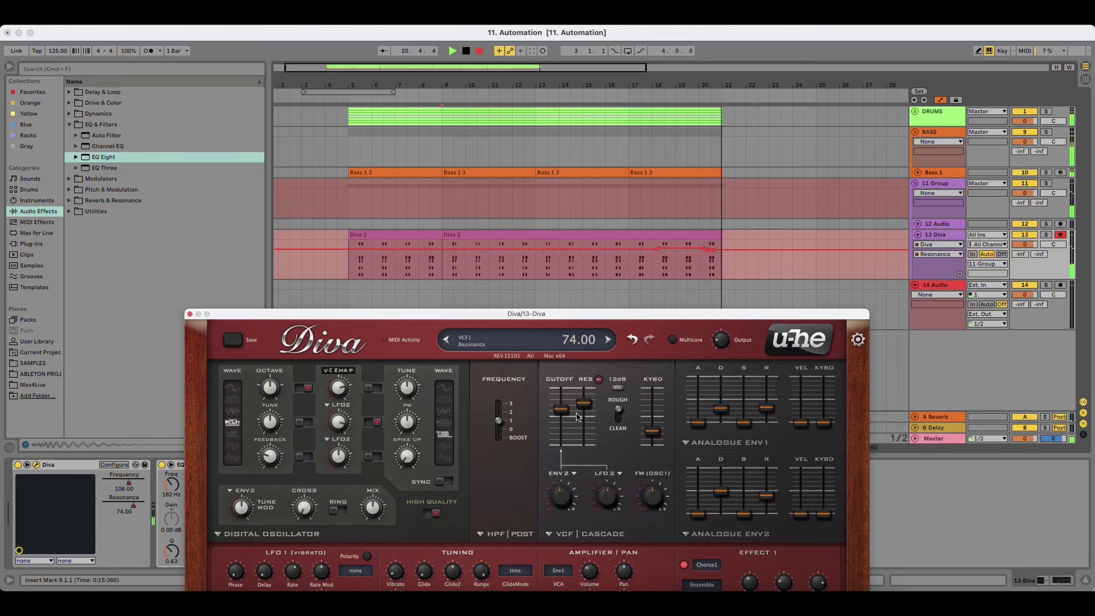
pyautogui.press('space')
# Step: Show Diva's Resonance and Frequency automation in separate lanes beneath the Diva track
pyautogui.moveTo(525, 76); pyautogui.dragTo(526, 70)
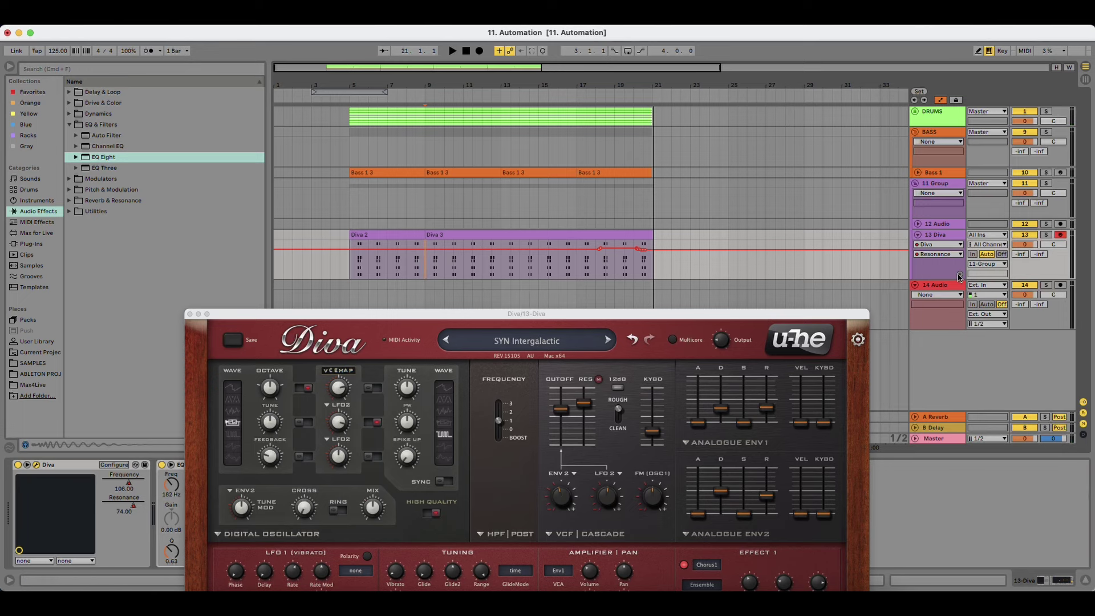
pyautogui.click(960, 278)
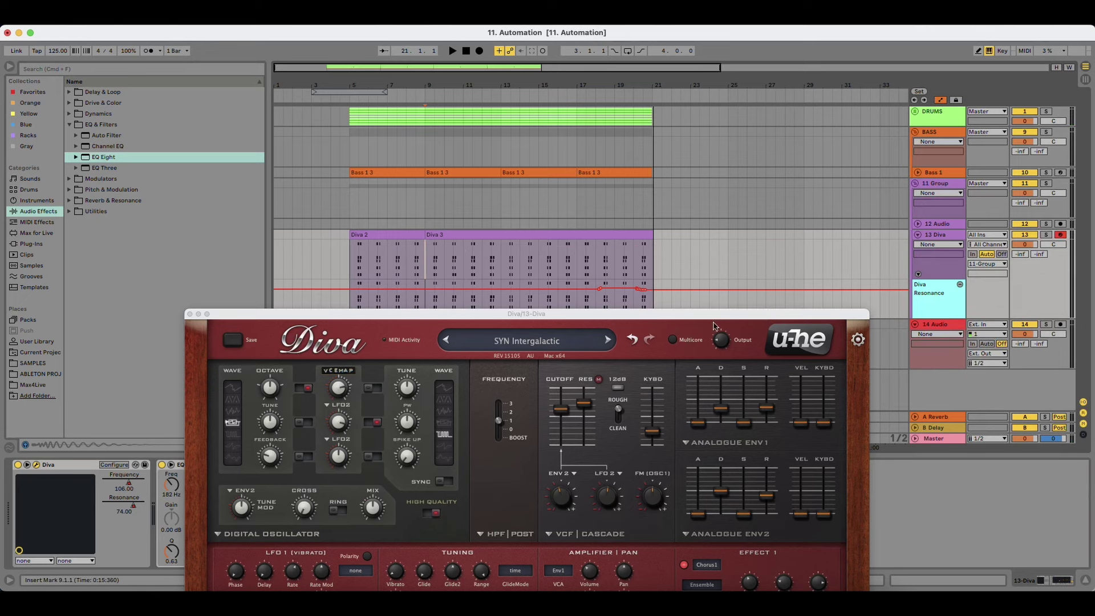
pyautogui.moveTo(711, 315); pyautogui.dragTo(708, 372)
pyautogui.click(949, 245)
pyautogui.click(948, 263)
pyautogui.click(952, 254)
pyautogui.click(950, 272)
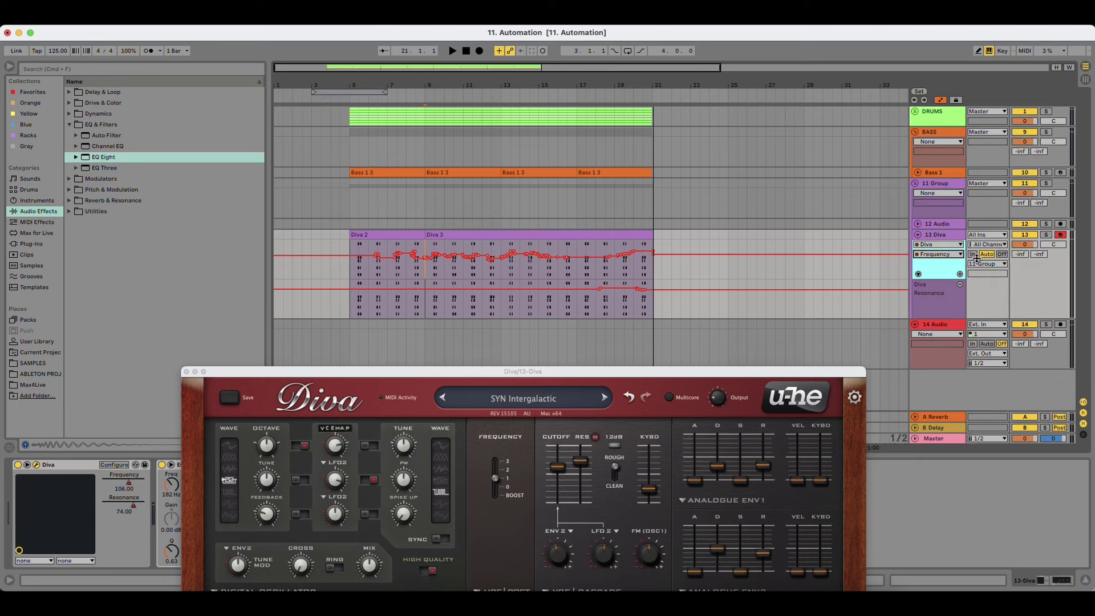
pyautogui.click(960, 274)
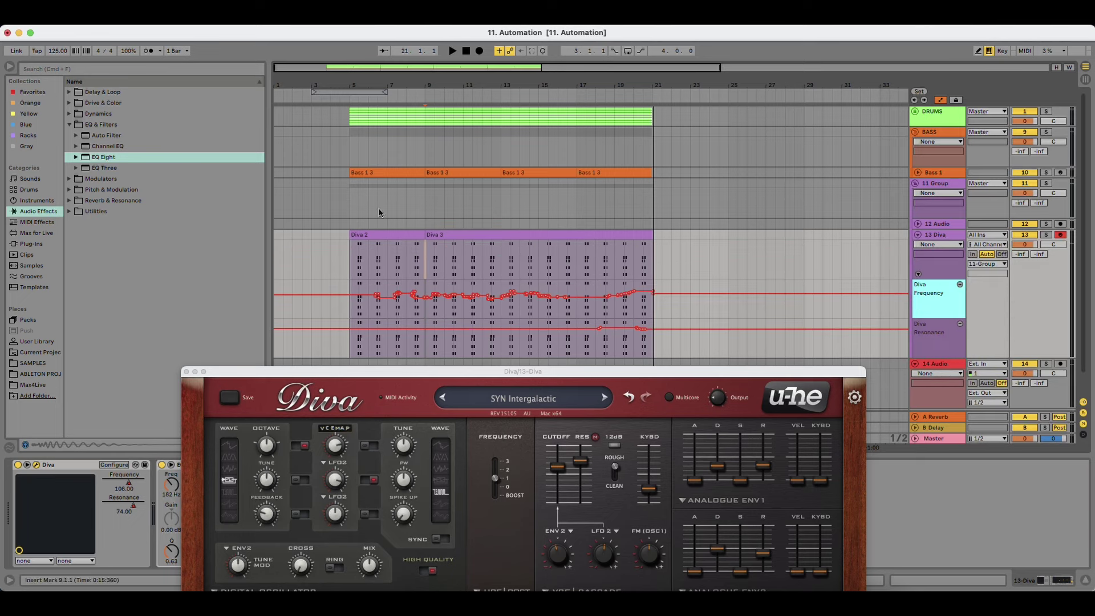
# Step: Play the automated part from bar 5 and try out the filter's FM (OSC1) amount in Diva
pyautogui.scroll(-1, 375, 290)
pyautogui.click(350, 293)
pyautogui.press('space')
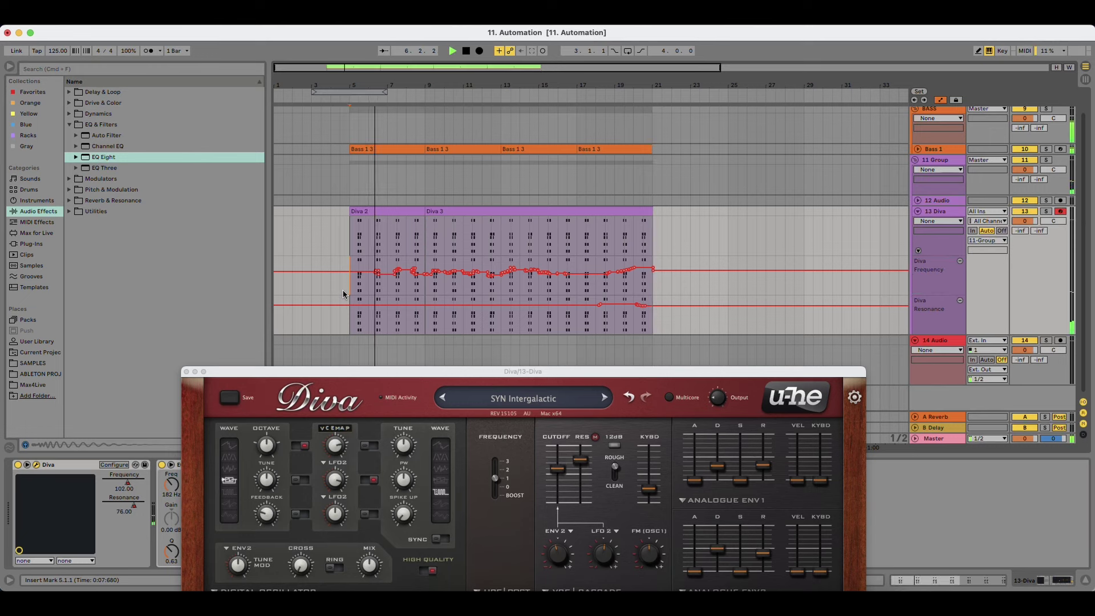
pyautogui.moveTo(553, 371); pyautogui.dragTo(708, 146)
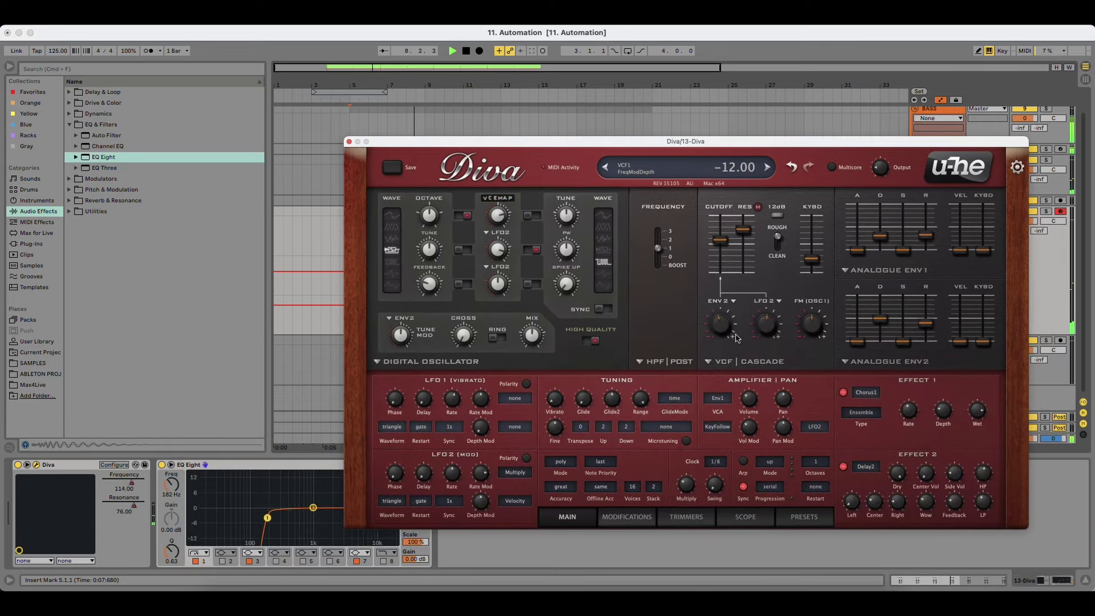
pyautogui.moveTo(812, 324)
pyautogui.mouseDown()
pyautogui.moveTo(819, 302)
pyautogui.moveTo(829, 319)
pyautogui.moveTo(829, 302)
pyautogui.moveTo(828, 325)
pyautogui.moveTo(827, 298)
pyautogui.moveTo(825, 327)
pyautogui.mouseUp()
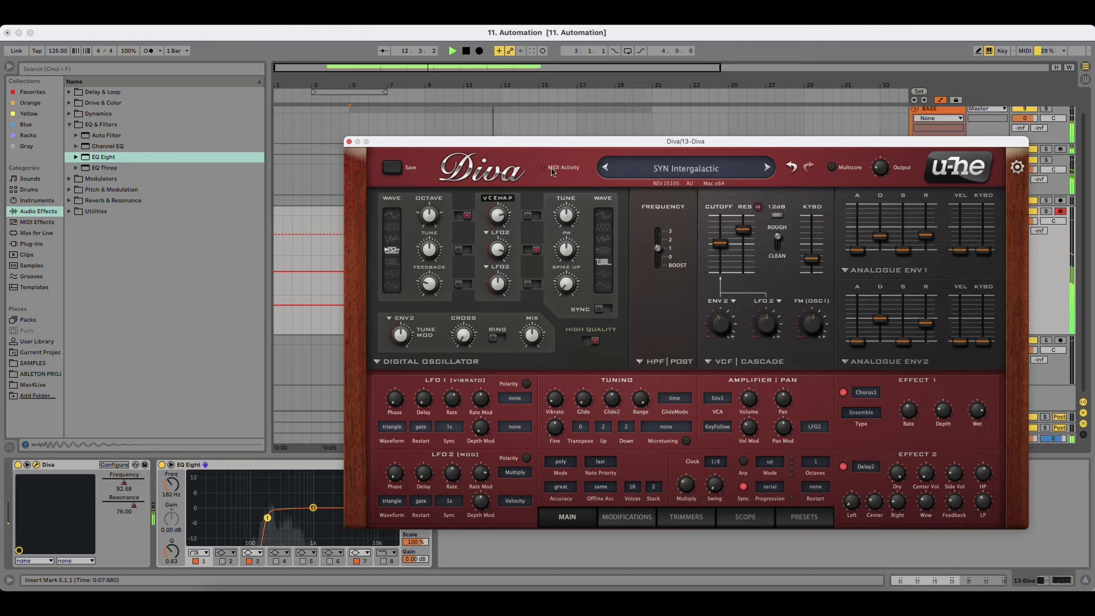
# Step: Add Diva's FM (OSC1) amount to the device's configured parameters and close the synth window
pyautogui.moveTo(599, 142); pyautogui.dragTo(352, 329)
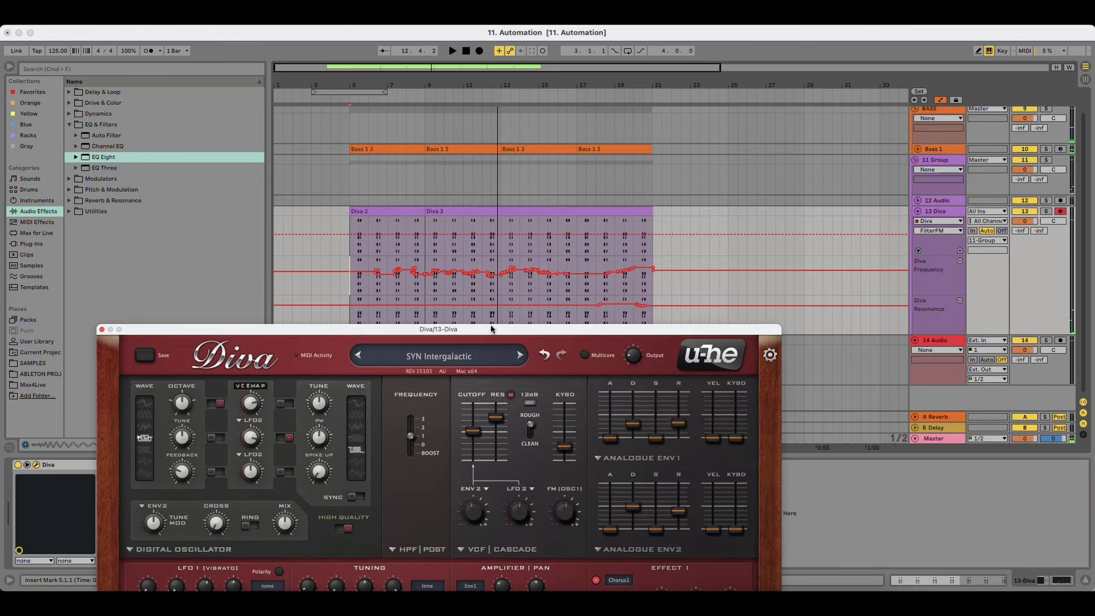
pyautogui.moveTo(481, 333); pyautogui.dragTo(618, 131)
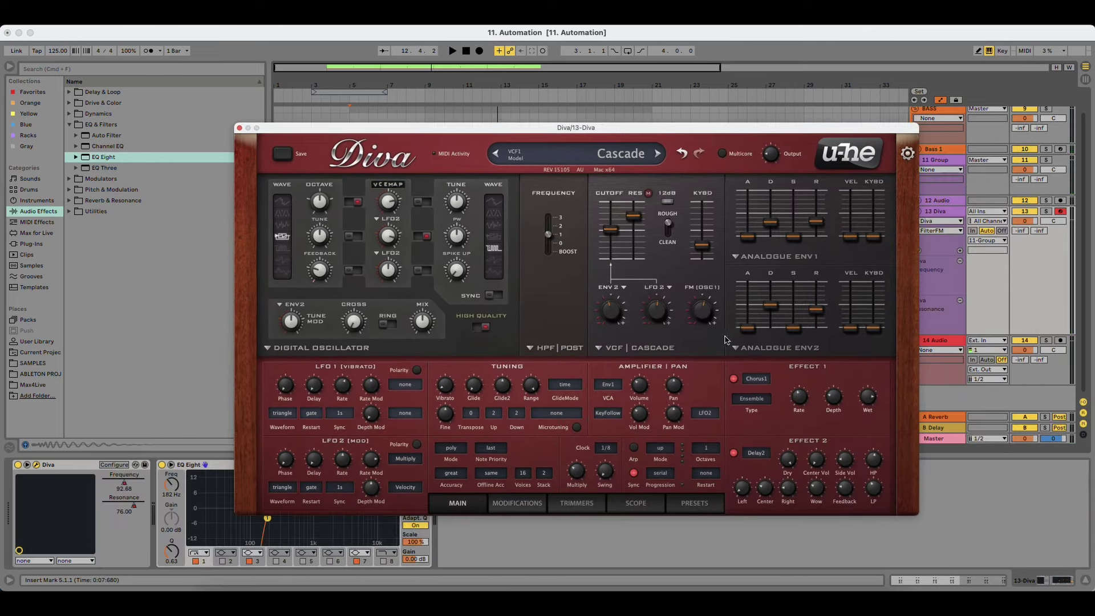
pyautogui.moveTo(603, 128); pyautogui.dragTo(637, 272)
pyautogui.click(116, 466)
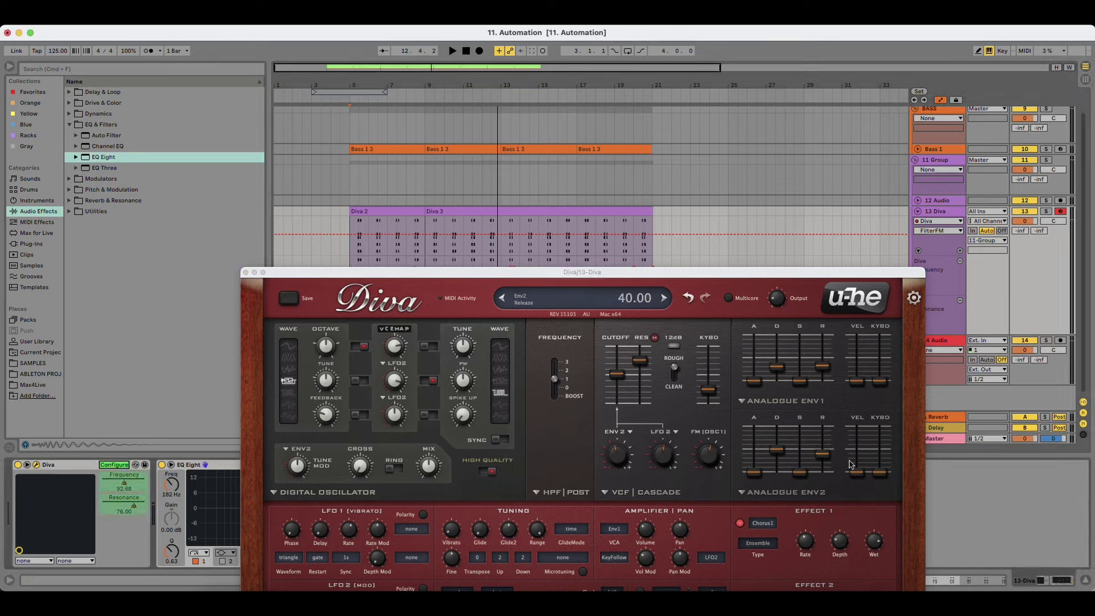
pyautogui.moveTo(709, 465); pyautogui.dragTo(710, 461)
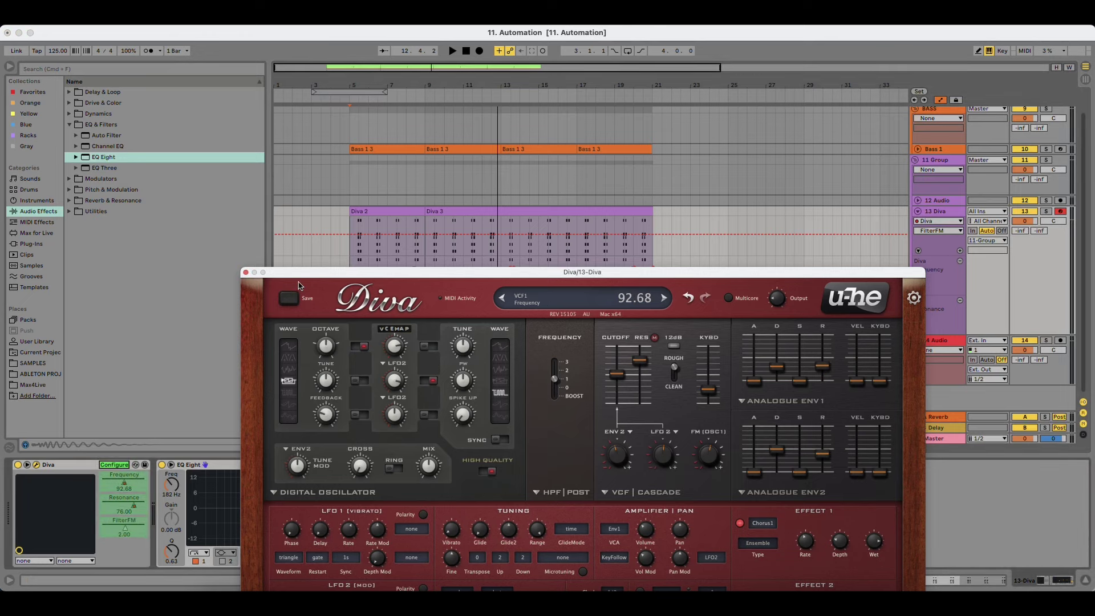
pyautogui.click(244, 273)
# Step: Record a rising Diva FM (OSC1) automation from bar 17 to just past bar 21, close the synth window and stop the transport
pyautogui.scroll(5, 640, 169)
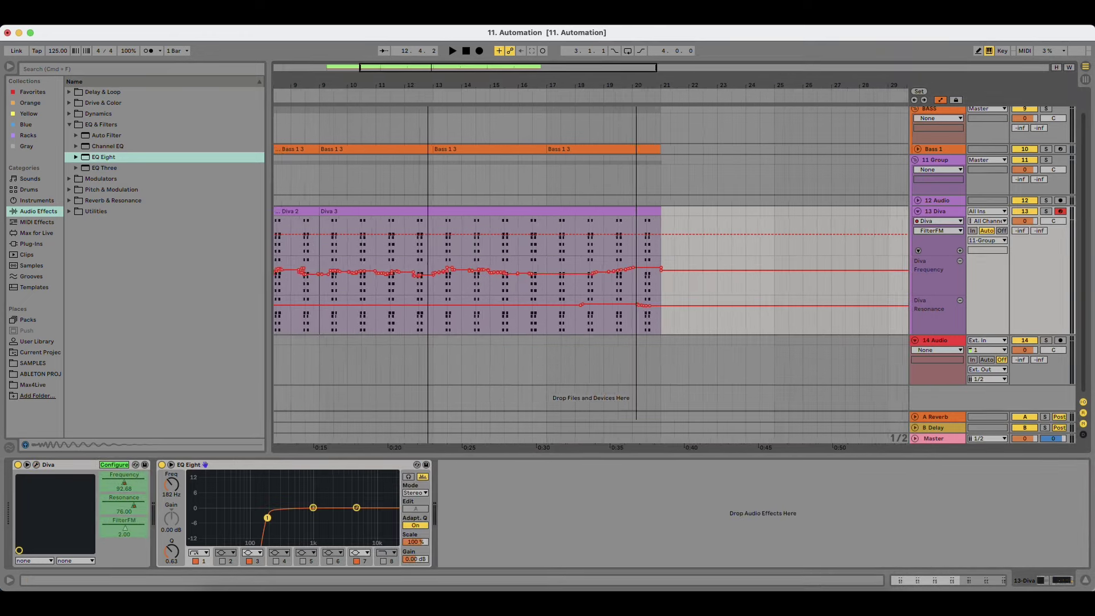
pyautogui.click(543, 260)
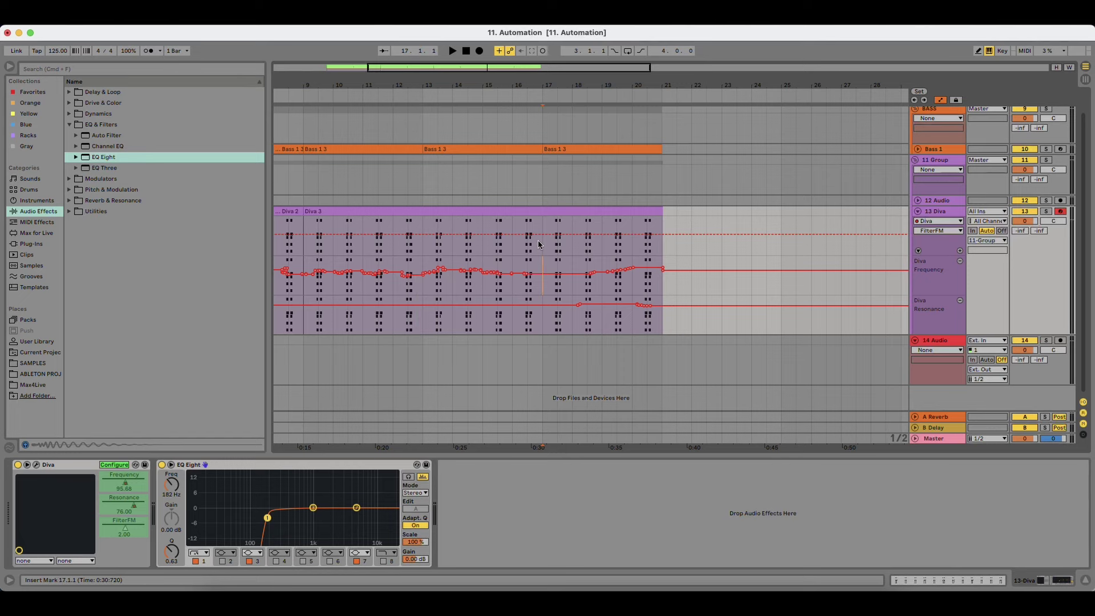
pyautogui.click(480, 51)
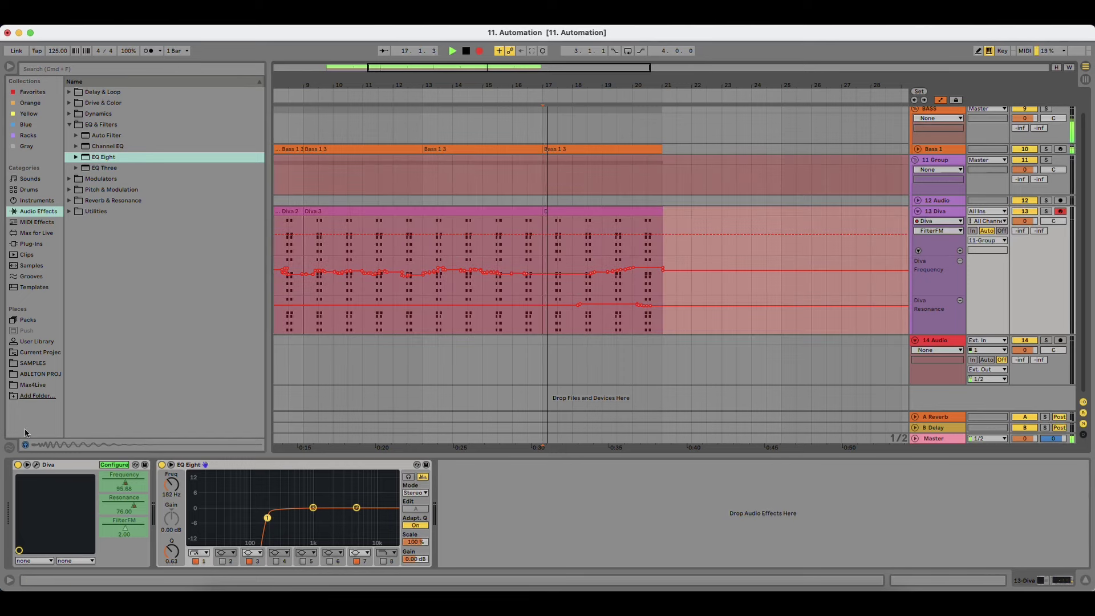
pyautogui.press('super+alt+p')
pyautogui.moveTo(709, 387); pyautogui.dragTo(709, 381)
pyautogui.moveTo(682, 208); pyautogui.dragTo(678, 225)
pyautogui.moveTo(710, 408); pyautogui.dragTo(737, 372)
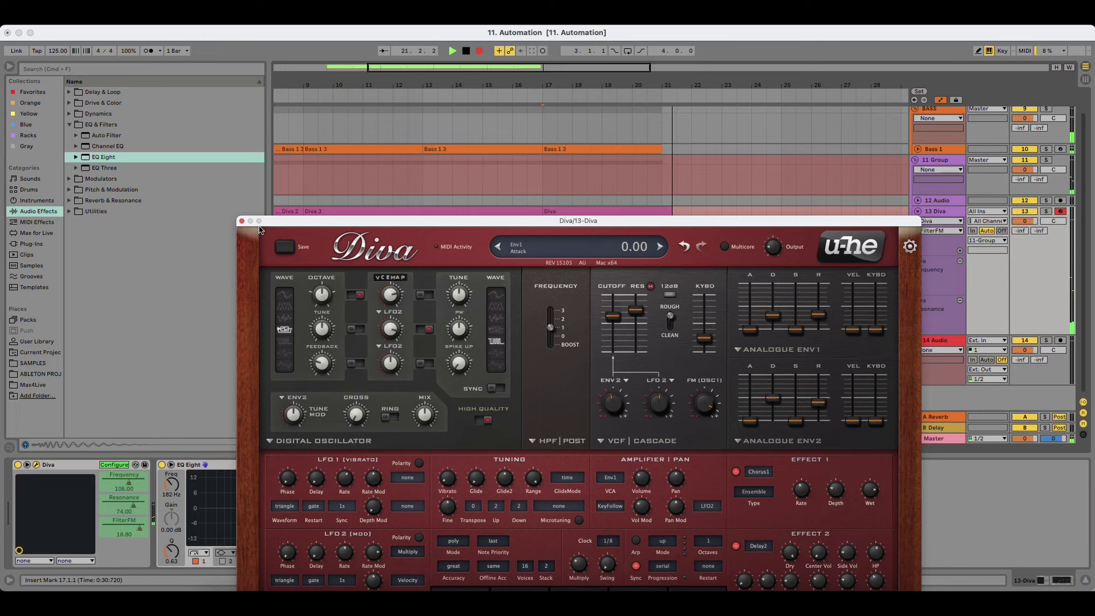
pyautogui.click(242, 222)
pyautogui.press('space')
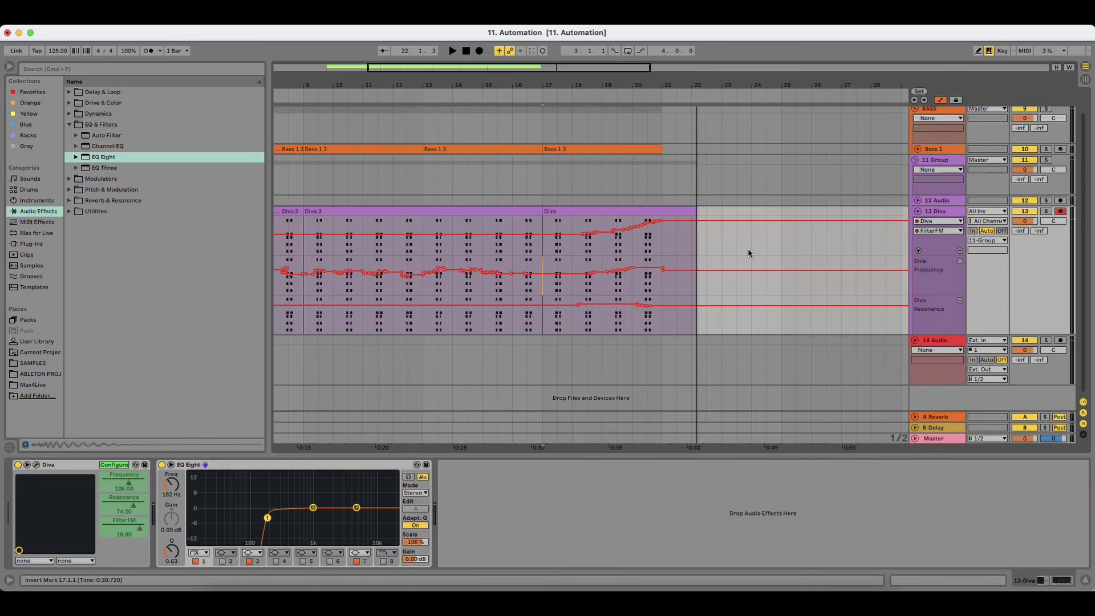
# Step: Show the FilterFM automation in its own lane beneath the Diva track and play the part from bar 5
pyautogui.click(959, 251)
pyautogui.moveTo(500, 89); pyautogui.dragTo(502, 55)
pyautogui.click(618, 288)
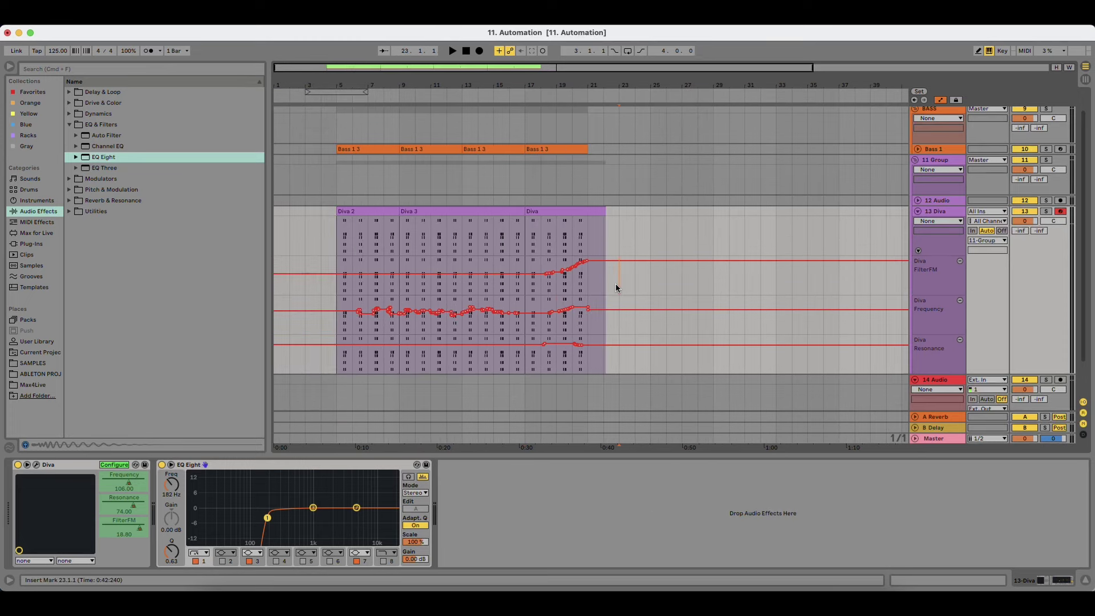
pyautogui.click(334, 292)
pyautogui.press('space')
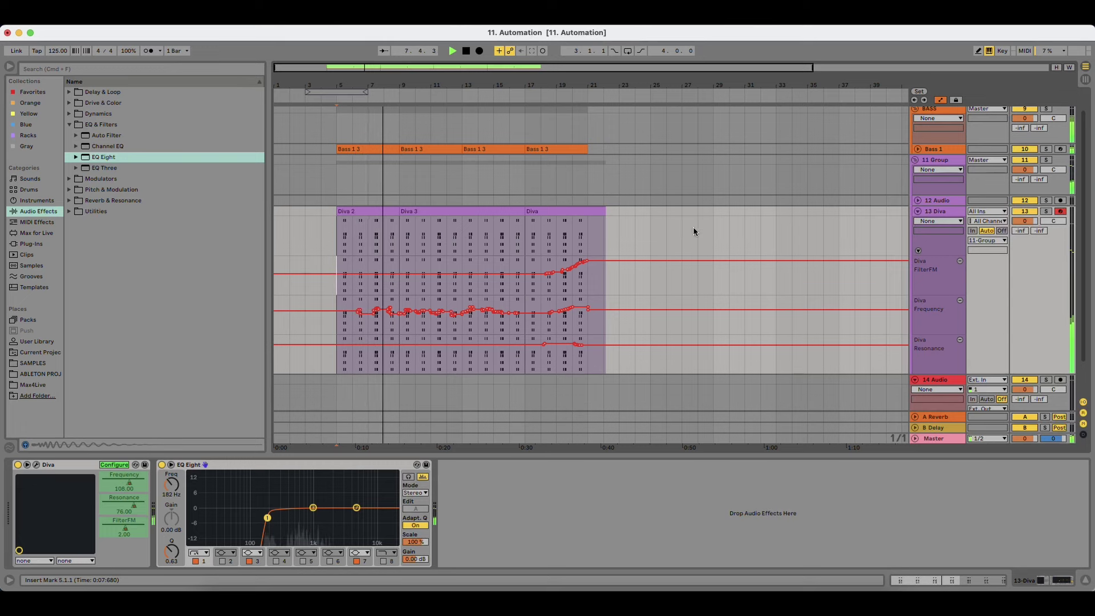
# Step: Unfold the Bass 1 track, play its automation soloed from bar 8 to review it, and fold the track again
pyautogui.click(918, 149)
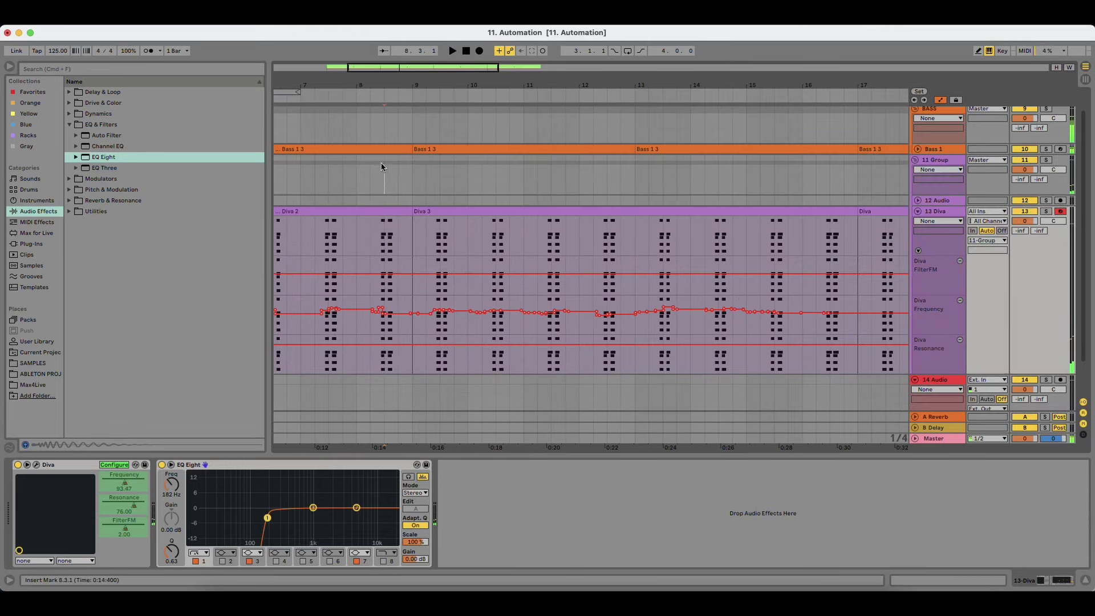
pyautogui.click(920, 152)
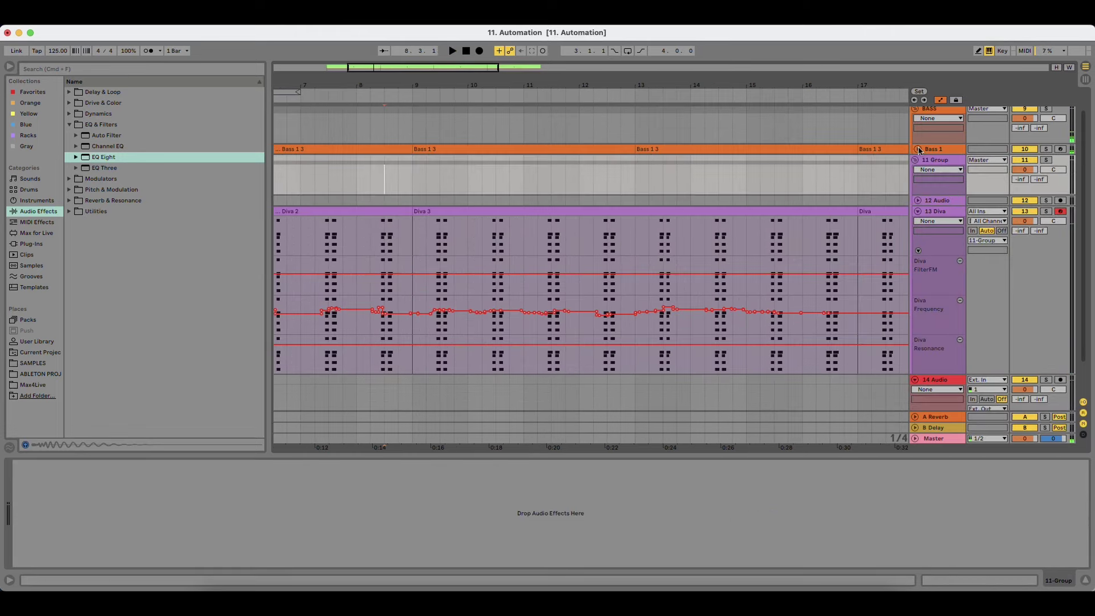
pyautogui.click(918, 150)
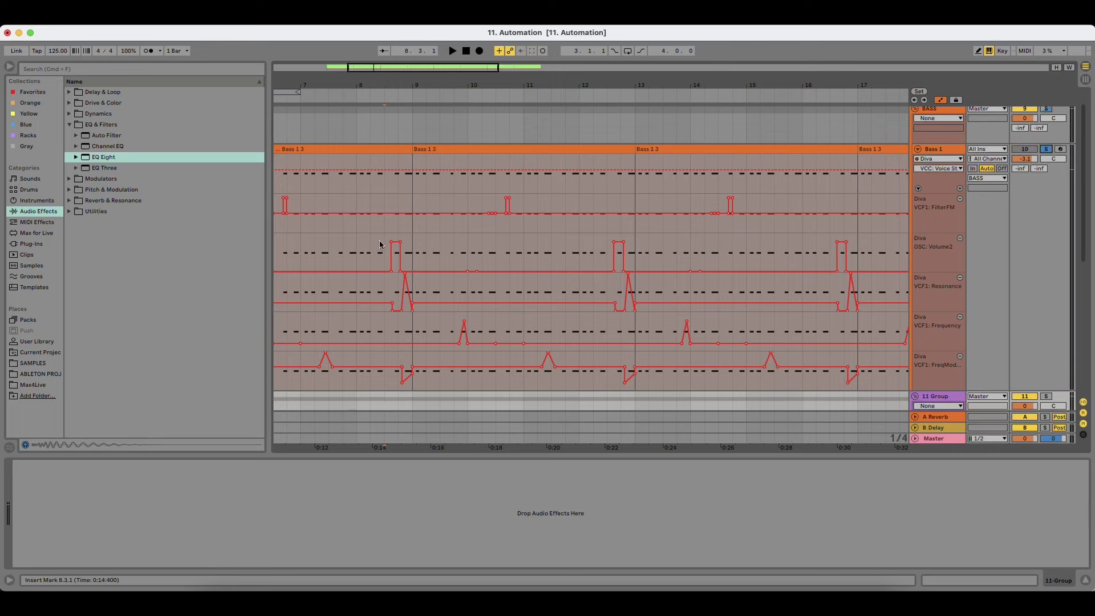
pyautogui.click(354, 240)
pyautogui.moveTo(385, 85); pyautogui.dragTo(385, 110)
pyautogui.press('space')
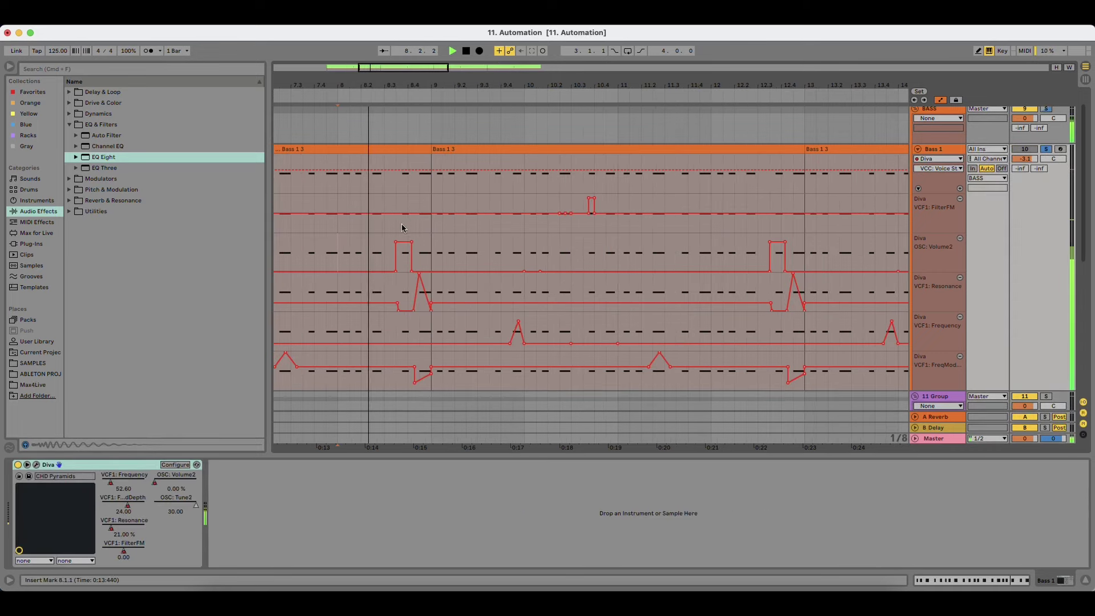
pyautogui.press('space')
pyautogui.press('space')
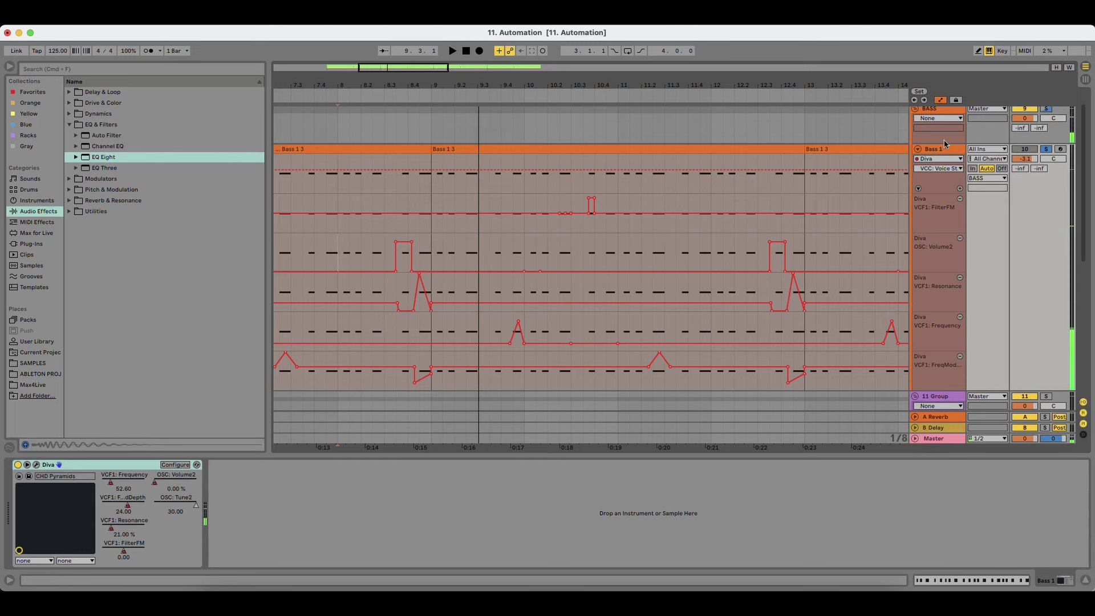
pyautogui.moveTo(514, 86); pyautogui.dragTo(460, 46)
pyautogui.click(918, 149)
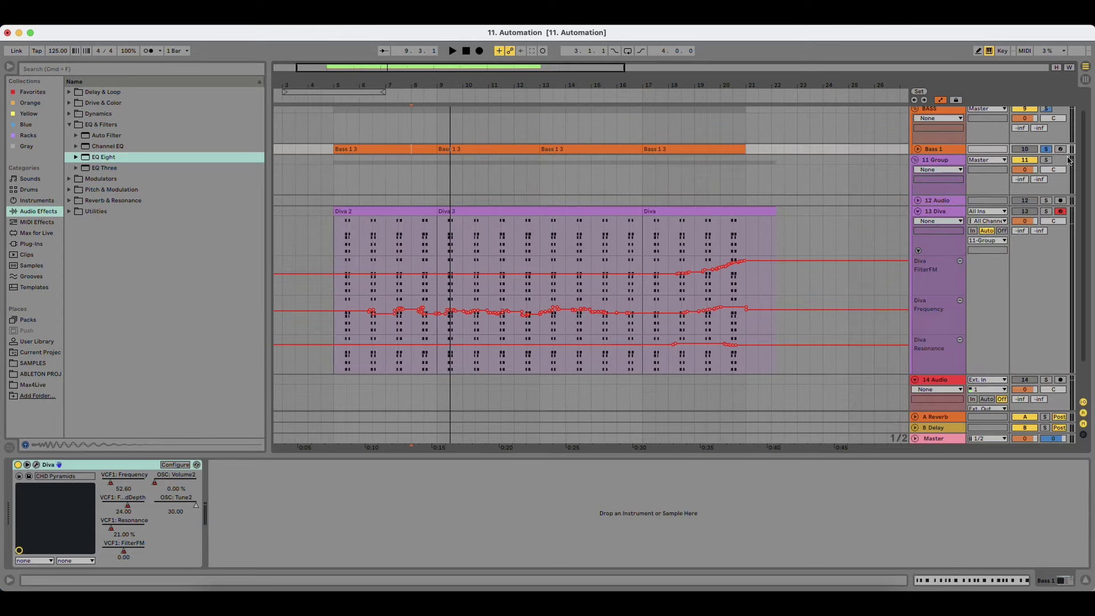
# Step: Turn off the Bass 1 solo and play all tracks together from the first Bass 1 clip at bar 5
pyautogui.click(1047, 151)
pyautogui.press('space')
pyautogui.click(386, 150)
pyautogui.press('space')
pyautogui.press('space')
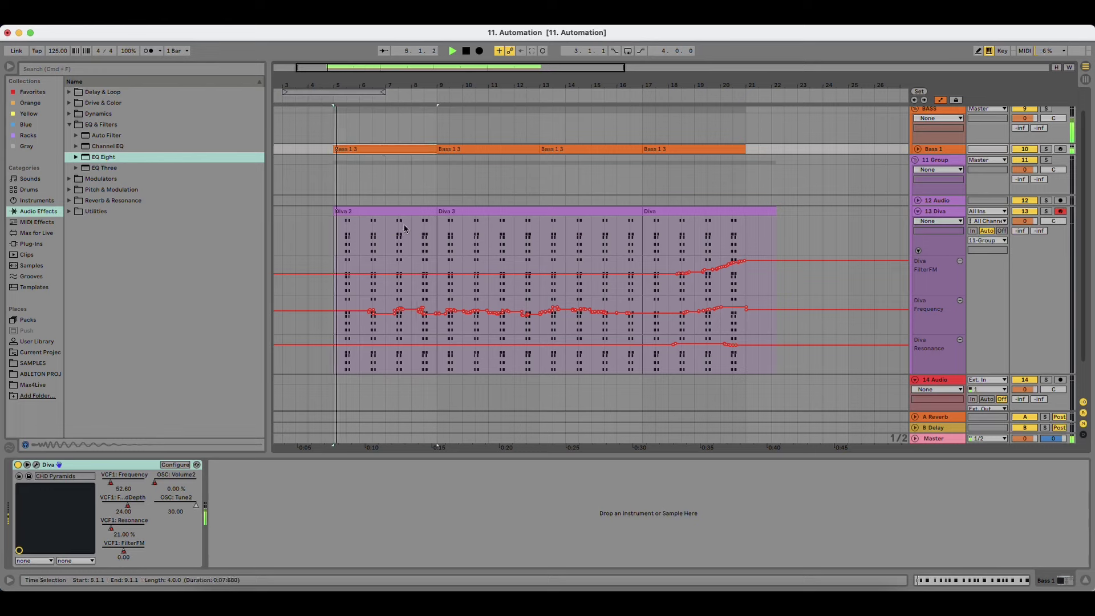
# Step: Try an EQ Eight low cut at 116 Hz on the Bass 1 track, and remove the device
pyautogui.scroll(-2, 446, 270)
pyautogui.moveTo(104, 156); pyautogui.dragTo(266, 529)
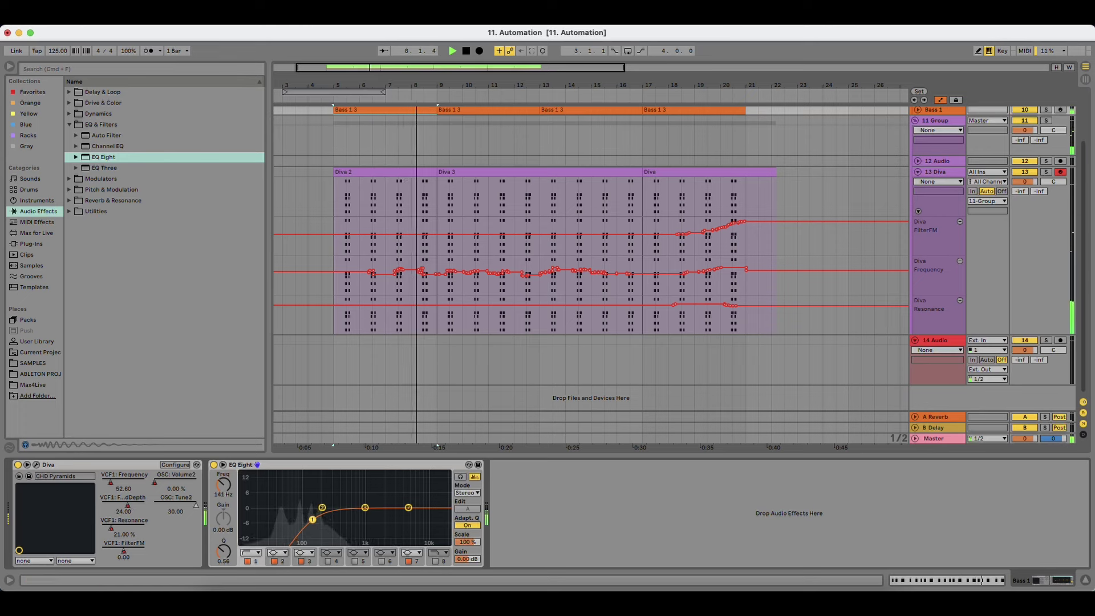
pyautogui.moveTo(311, 520); pyautogui.dragTo(307, 518)
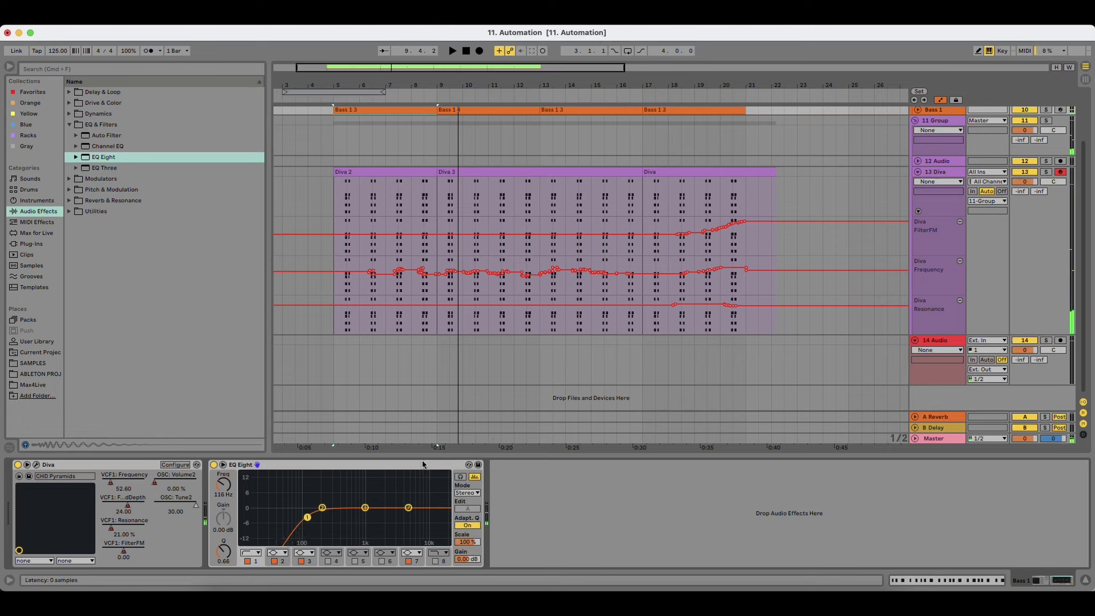
pyautogui.click(418, 465)
pyautogui.press('Delete')
# Step: Listen to the bass and chord parts from bar 5 and rename the 13 Diva track as Chord
pyautogui.press('space')
pyautogui.press('space')
pyautogui.click(936, 172)
pyautogui.press('space')
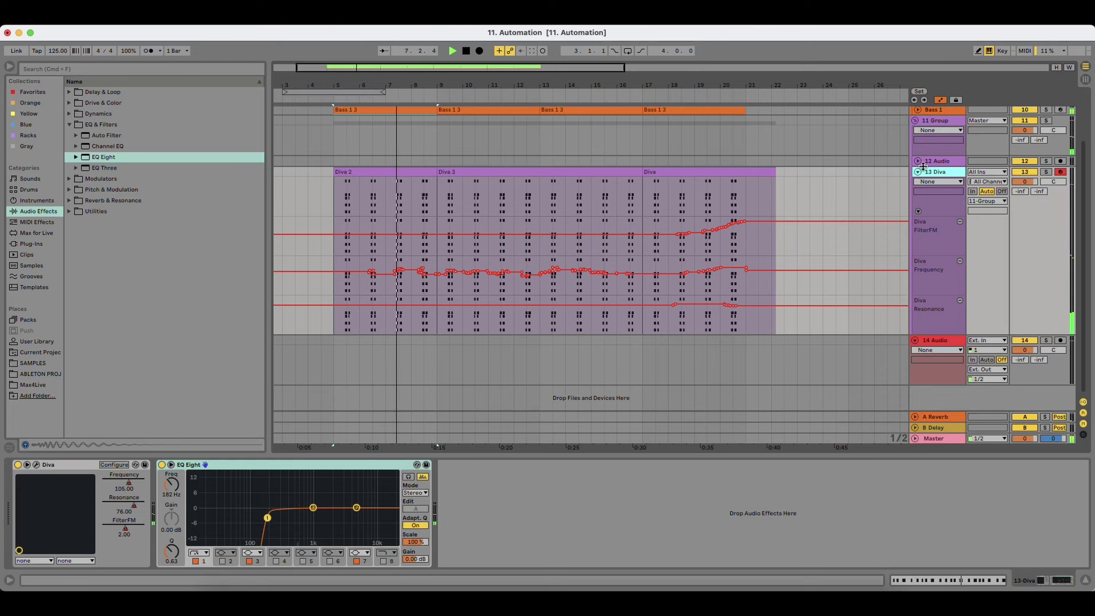
pyautogui.moveTo(392, 85)
pyautogui.mouseDown()
pyautogui.moveTo(394, 98)
pyautogui.moveTo(379, 98)
pyautogui.mouseUp()
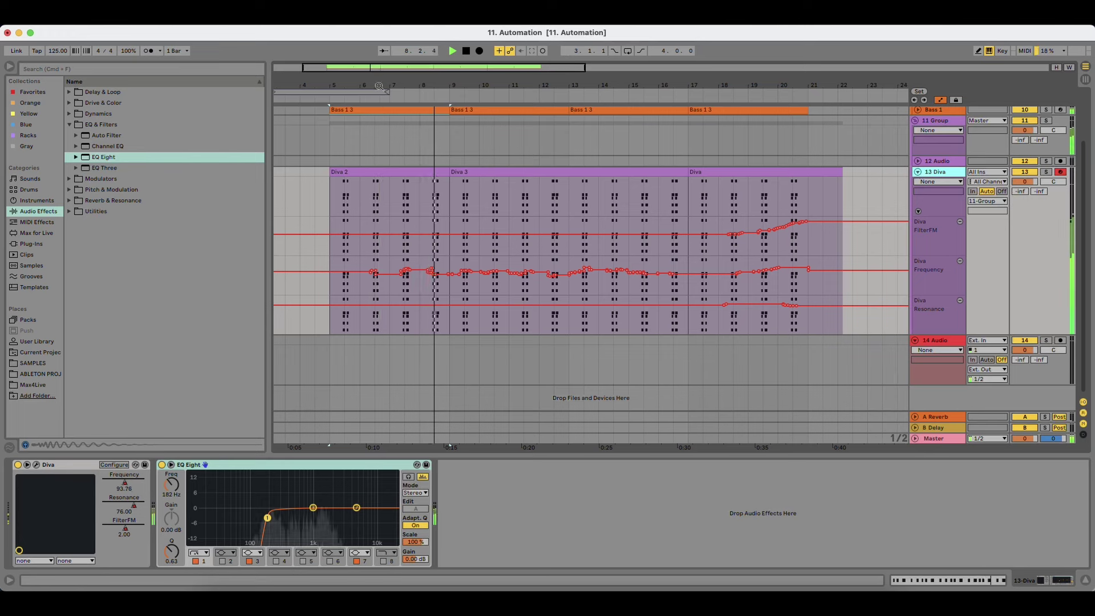
pyautogui.press('space')
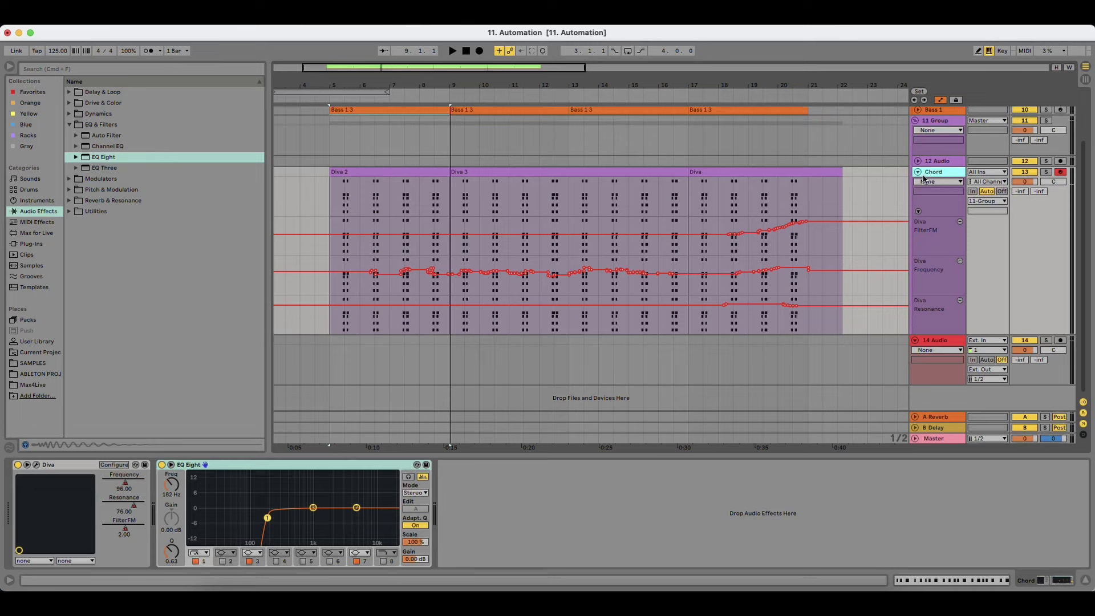
# Step: Insert a new MIDI track below Chord and load the u-he Diva plug-in on it
pyautogui.press('super+shift+t')
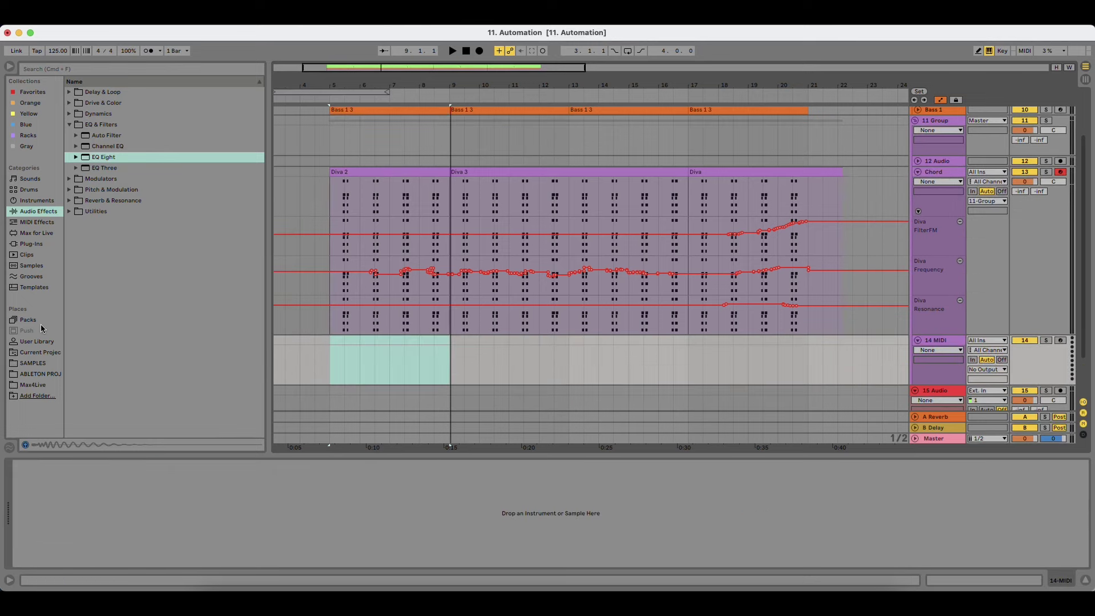
pyautogui.click(31, 244)
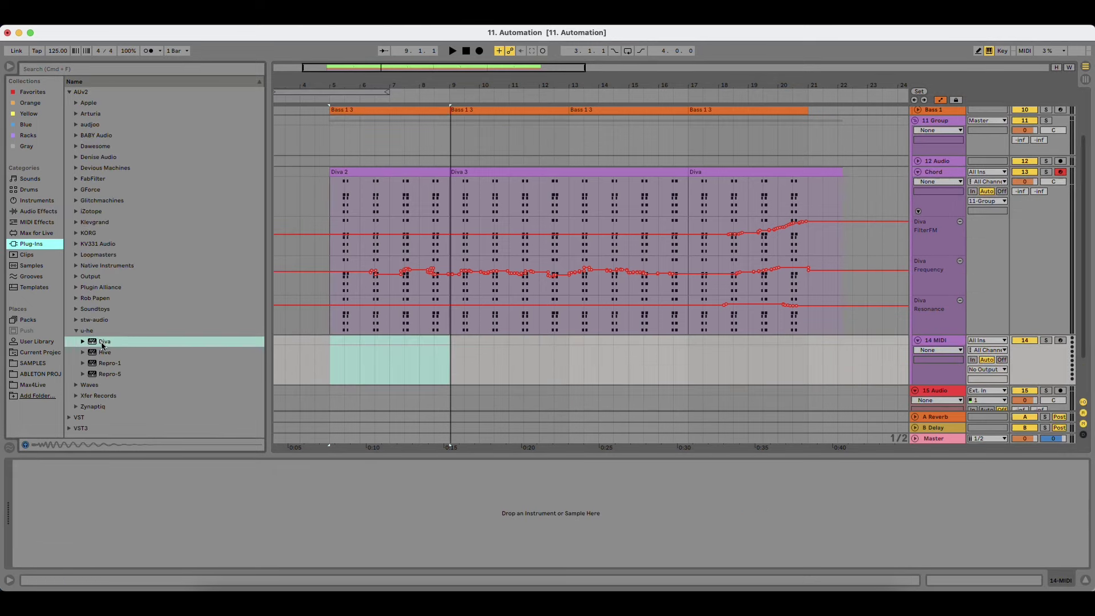
pyautogui.moveTo(103, 344); pyautogui.dragTo(546, 380)
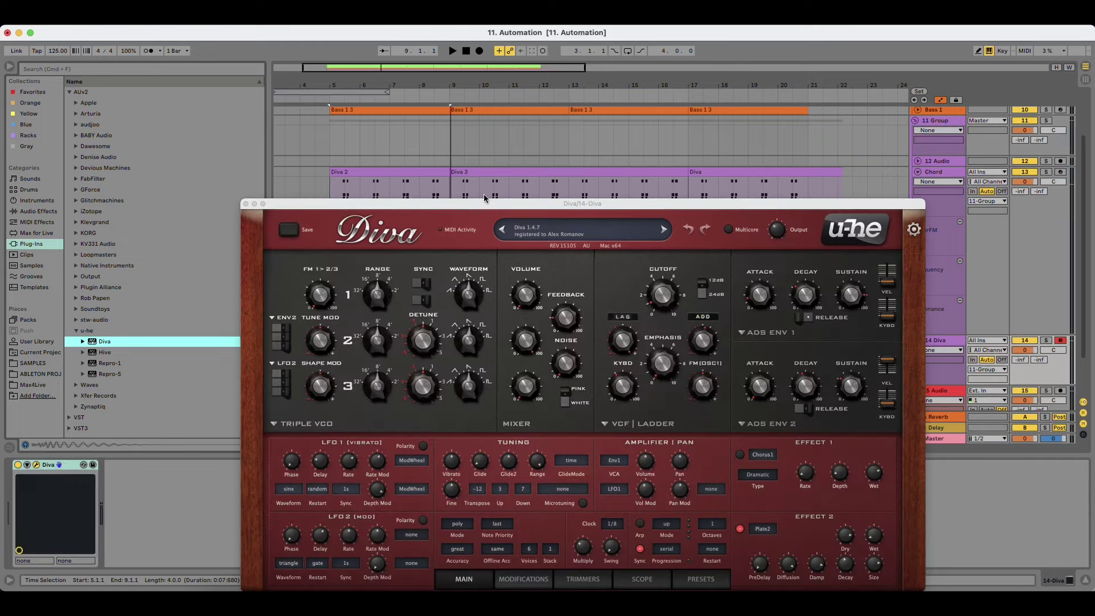
pyautogui.moveTo(491, 203); pyautogui.dragTo(343, 97)
pyautogui.moveTo(531, 97); pyautogui.dragTo(470, 100)
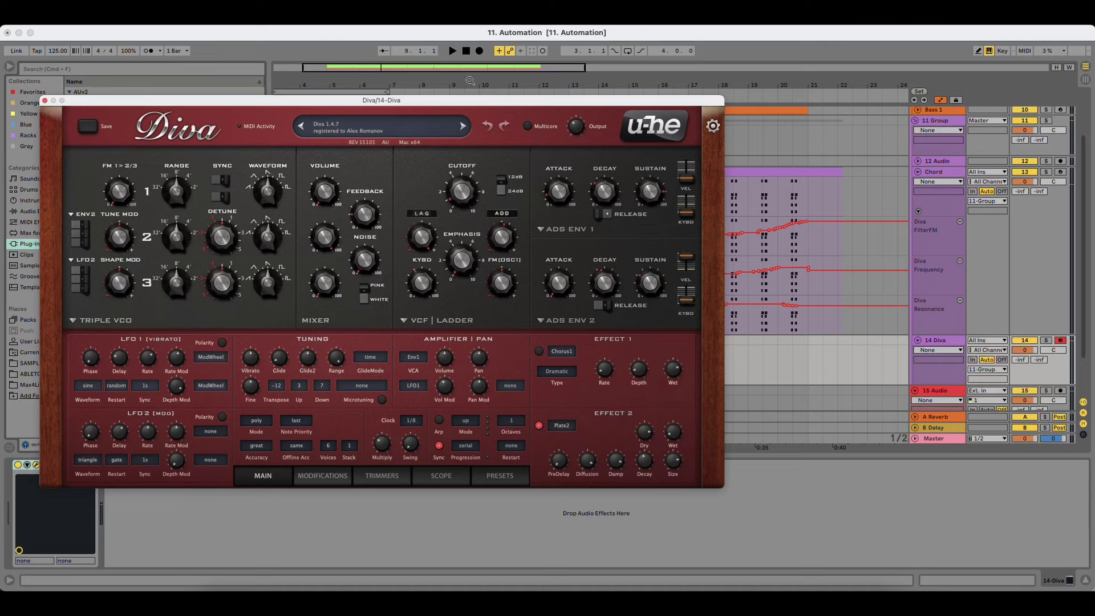
pyautogui.moveTo(434, 100); pyautogui.dragTo(532, 324)
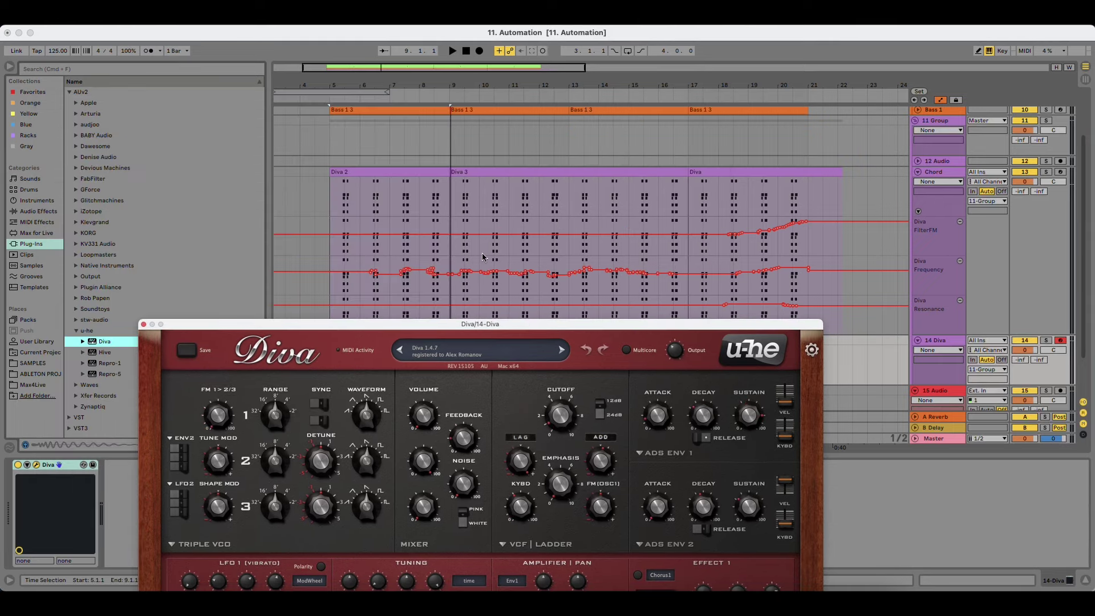
pyautogui.moveTo(435, 326); pyautogui.dragTo(469, 227)
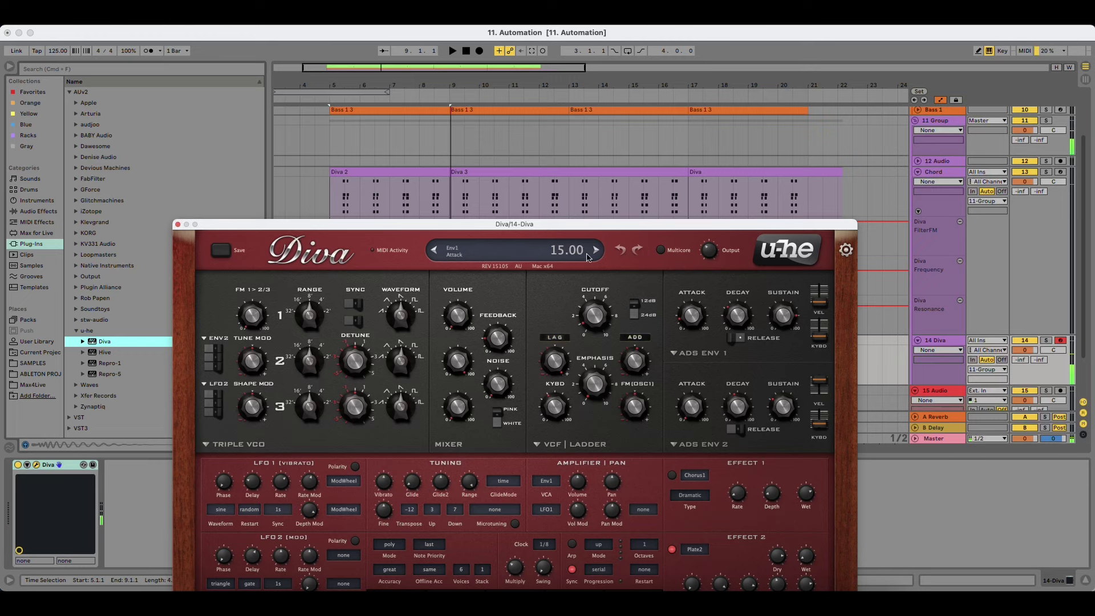
# Step: Audition presets in Diva's 5 PERCUSSIVE folder, including HS Davogs Lilt, HS CongoBongo and HS Kit 2 electro, and load HS E-Can
pyautogui.moveTo(566, 232); pyautogui.dragTo(537, 111)
pyautogui.click(603, 478)
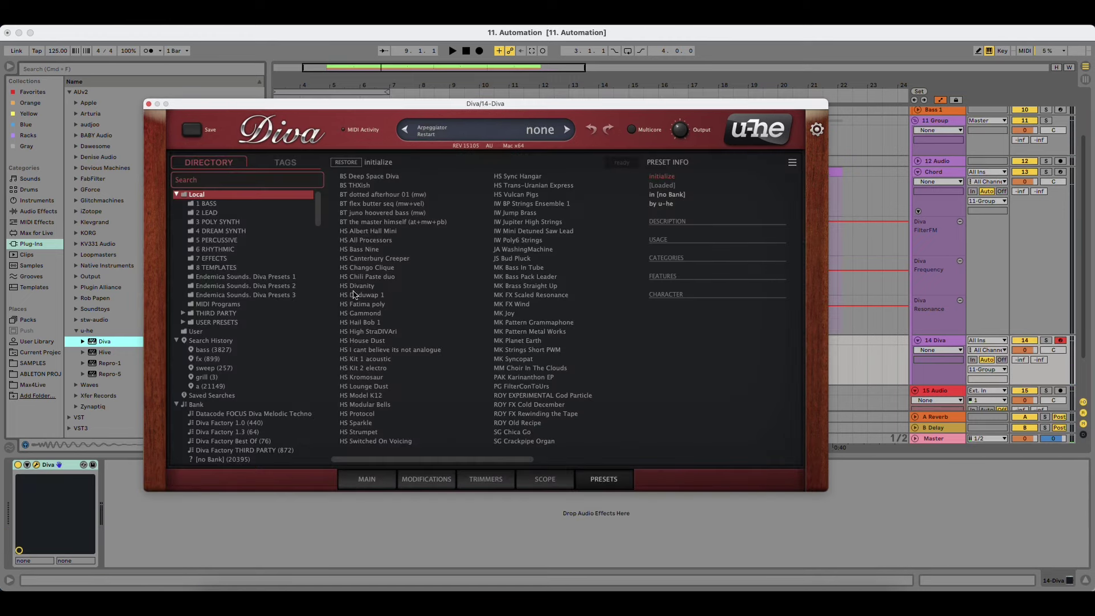
pyautogui.click(230, 241)
pyautogui.click(365, 267)
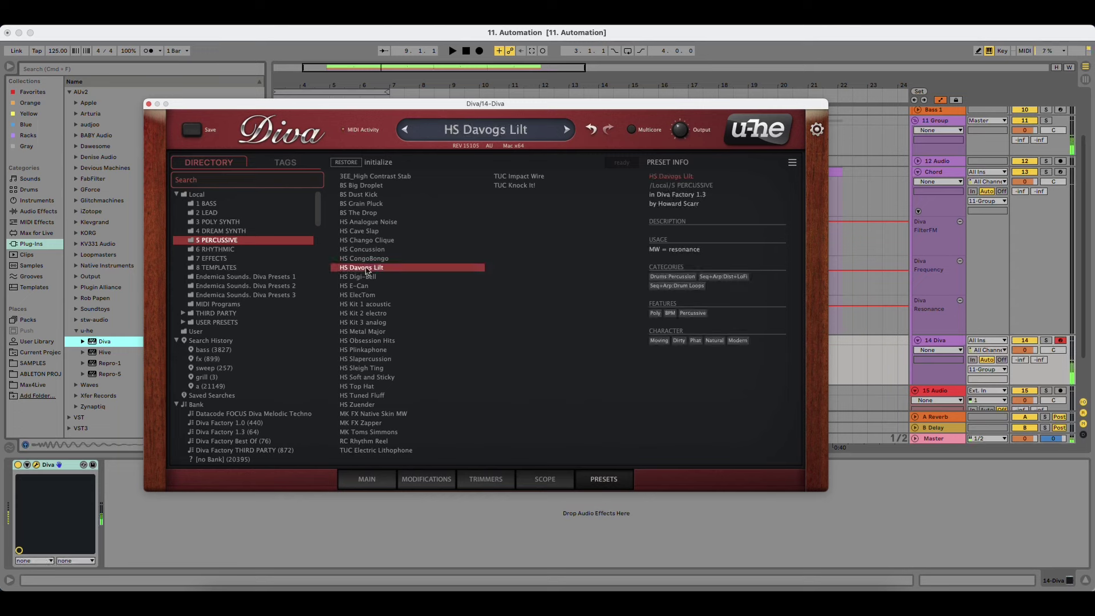
pyautogui.click(371, 259)
pyautogui.click(374, 251)
pyautogui.click(373, 240)
pyautogui.click(374, 250)
pyautogui.click(376, 268)
pyautogui.click(374, 295)
pyautogui.click(373, 304)
pyautogui.click(374, 313)
pyautogui.click(371, 286)
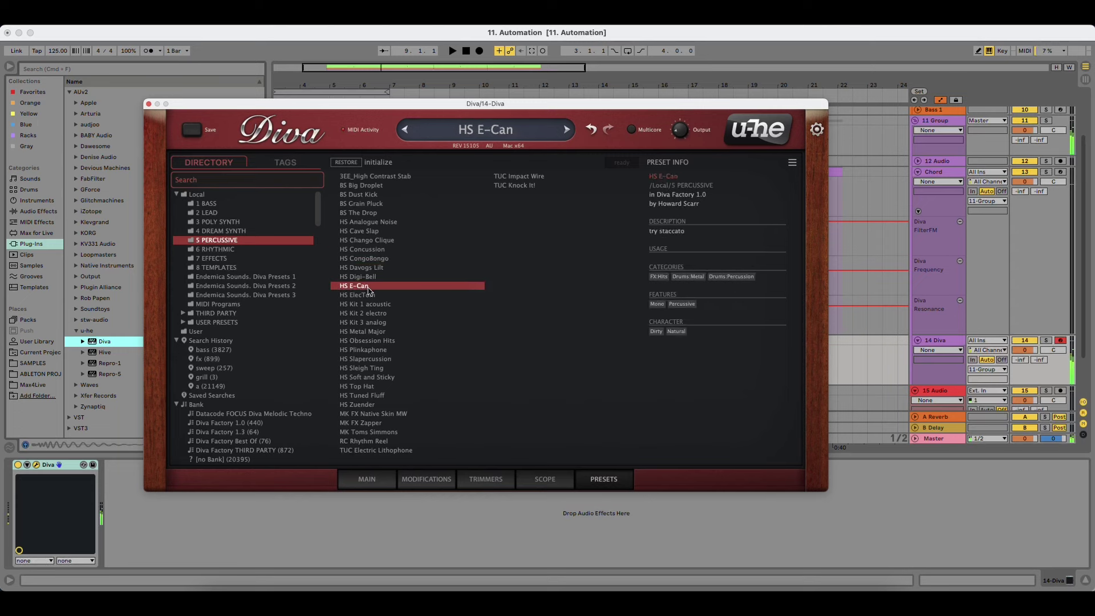
# Step: Audition the HS ElecTom, HS Top Hat, HS Soft and Sticky and HS Sleigh Ting presets in the 5 PERCUSSIVE folder
pyautogui.click(372, 295)
pyautogui.click(382, 387)
pyautogui.click(374, 378)
pyautogui.click(375, 367)
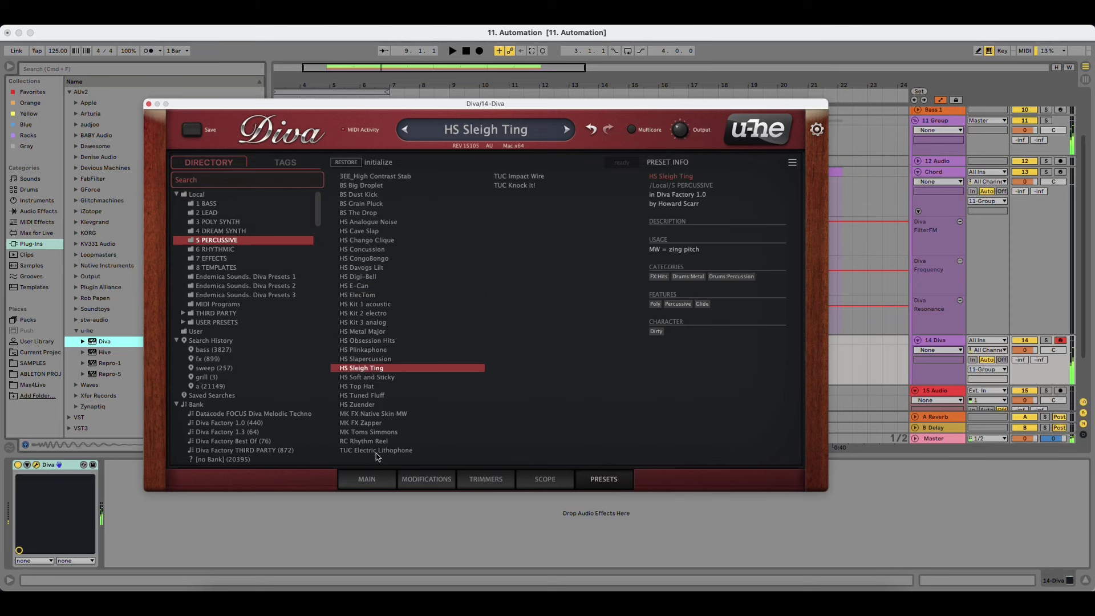
# Step: Open the Endemica Sounds. Diva Presets 2 folder and audition presets from SYN Dynamic and SYN Escalator up to BS Proton
pyautogui.click(264, 277)
pyautogui.click(281, 287)
pyautogui.click(368, 296)
pyautogui.click(375, 304)
pyautogui.click(371, 295)
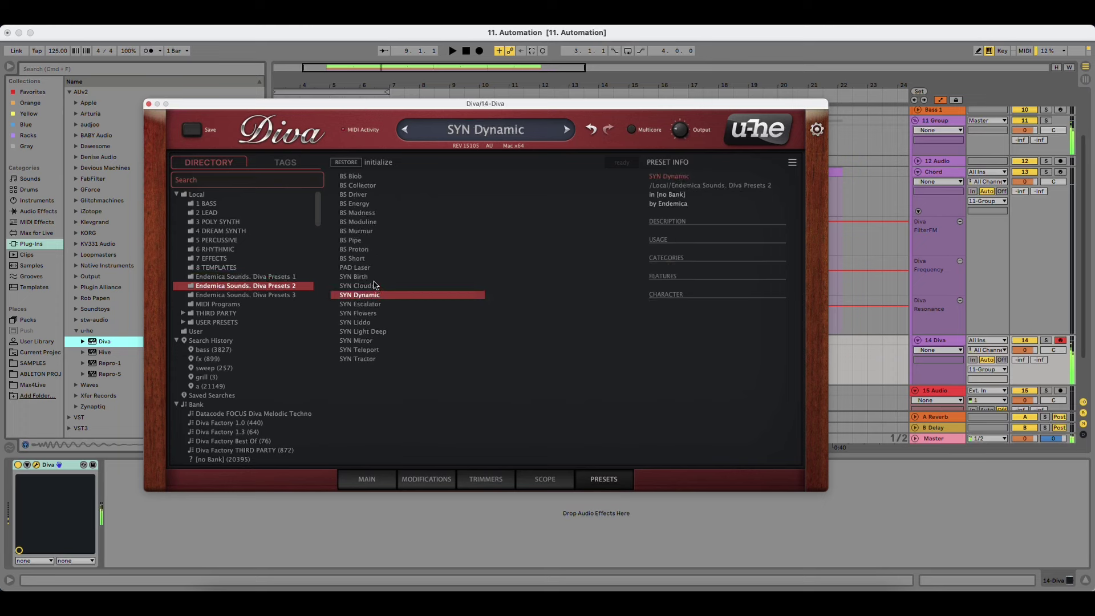
pyautogui.click(370, 277)
pyautogui.click(370, 268)
pyautogui.click(371, 259)
pyautogui.click(373, 251)
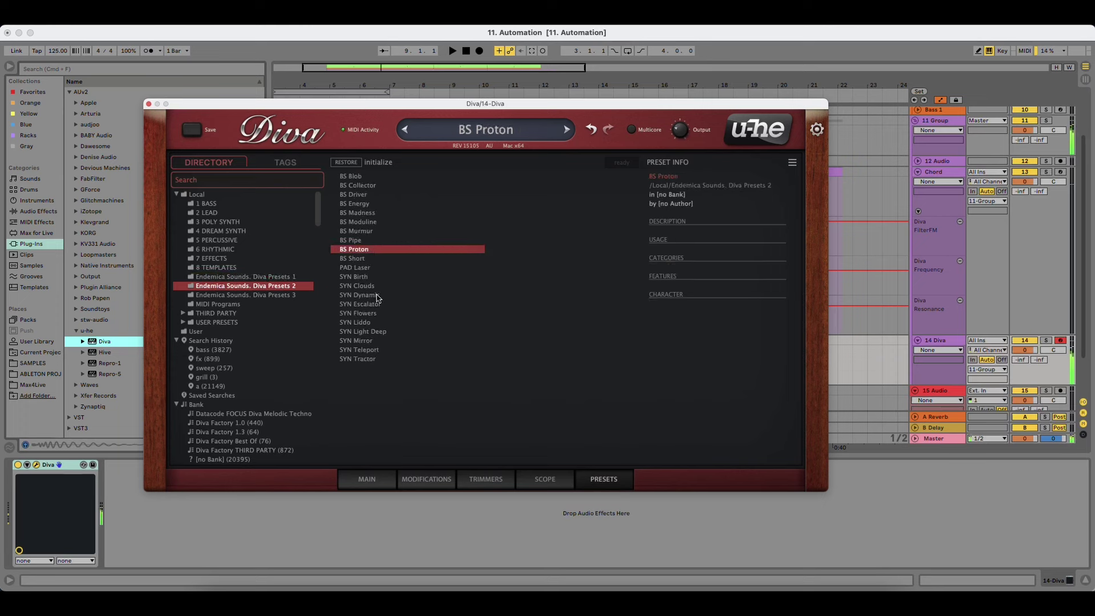
# Step: Audition the SYN Light Deep, SYN Mirror, SYN Teleport, SYN Tractor and SYN Liddo presets
pyautogui.click(377, 333)
pyautogui.click(380, 342)
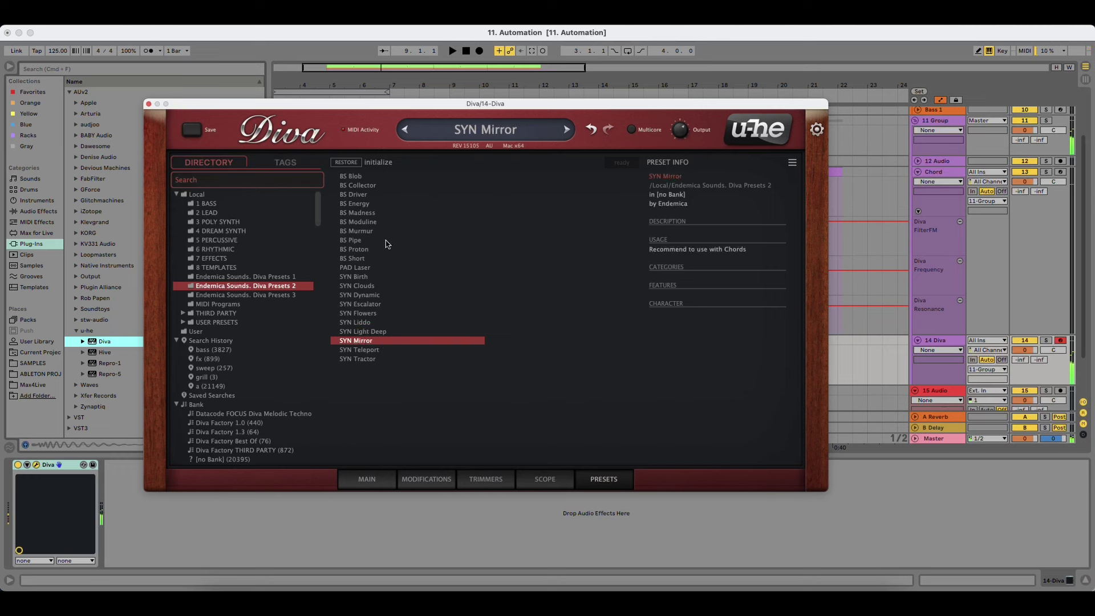
pyautogui.click(379, 350)
pyautogui.click(376, 360)
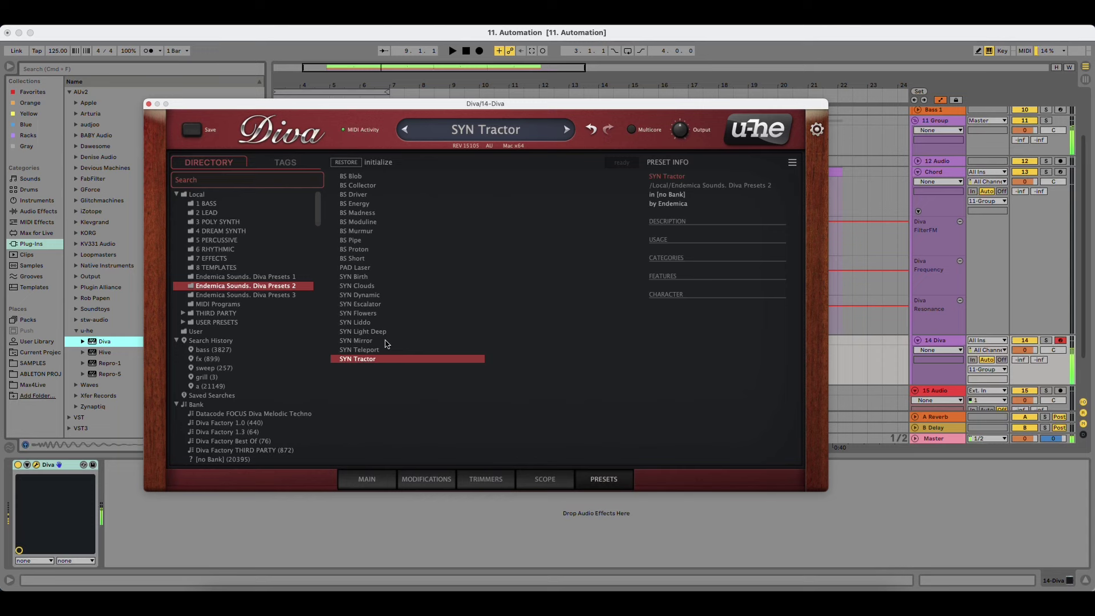
pyautogui.click(380, 351)
pyautogui.click(382, 333)
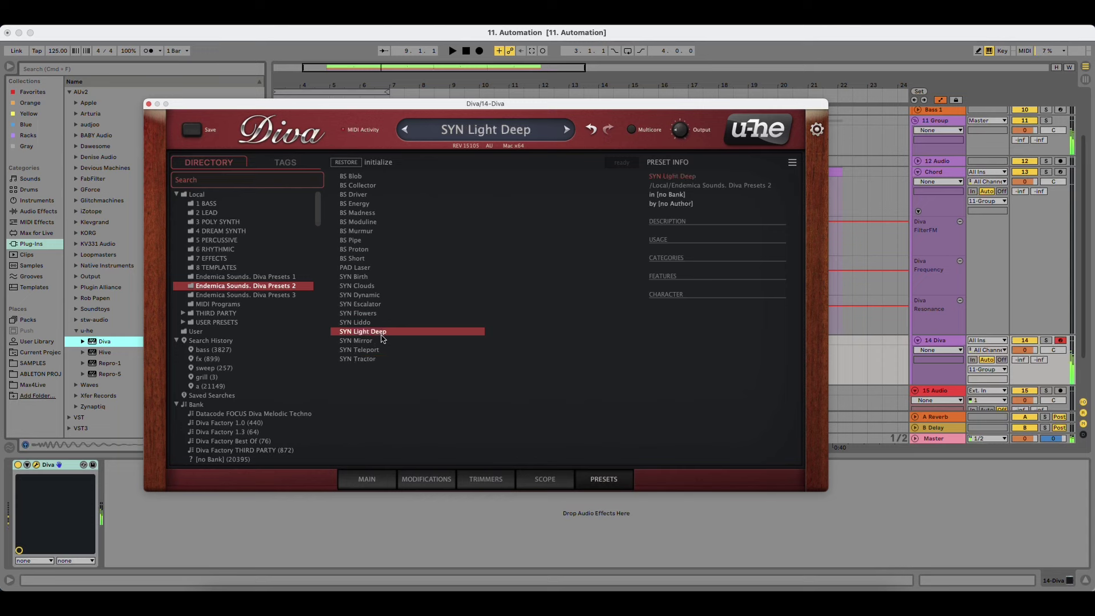
pyautogui.click(385, 323)
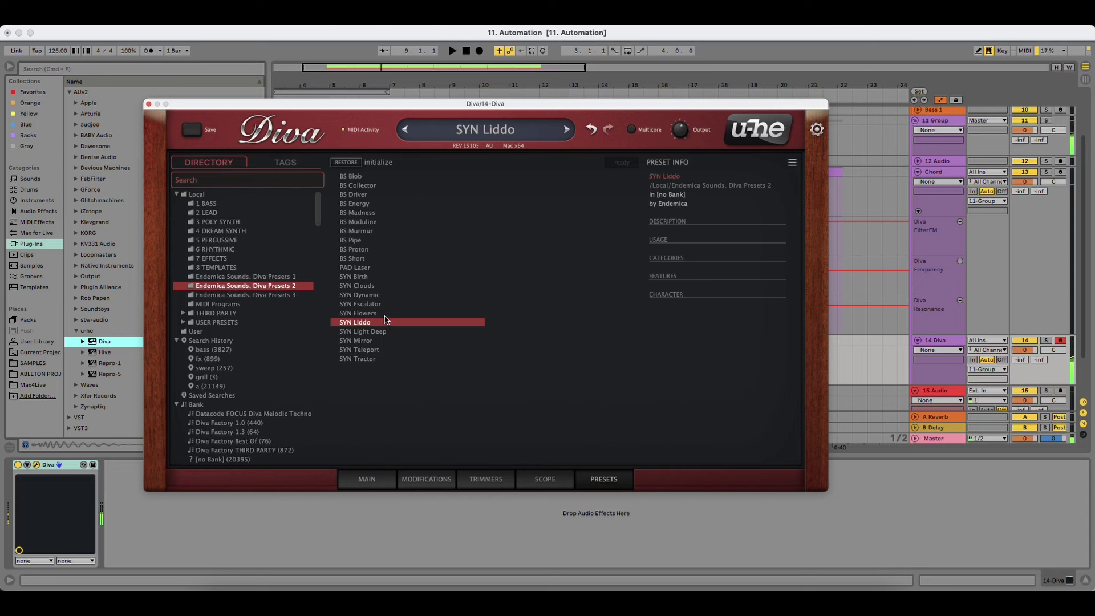
# Step: Compare the BS Short and BS Proton presets and load BS Murmur as the bass sound
pyautogui.click(376, 260)
pyautogui.click(376, 253)
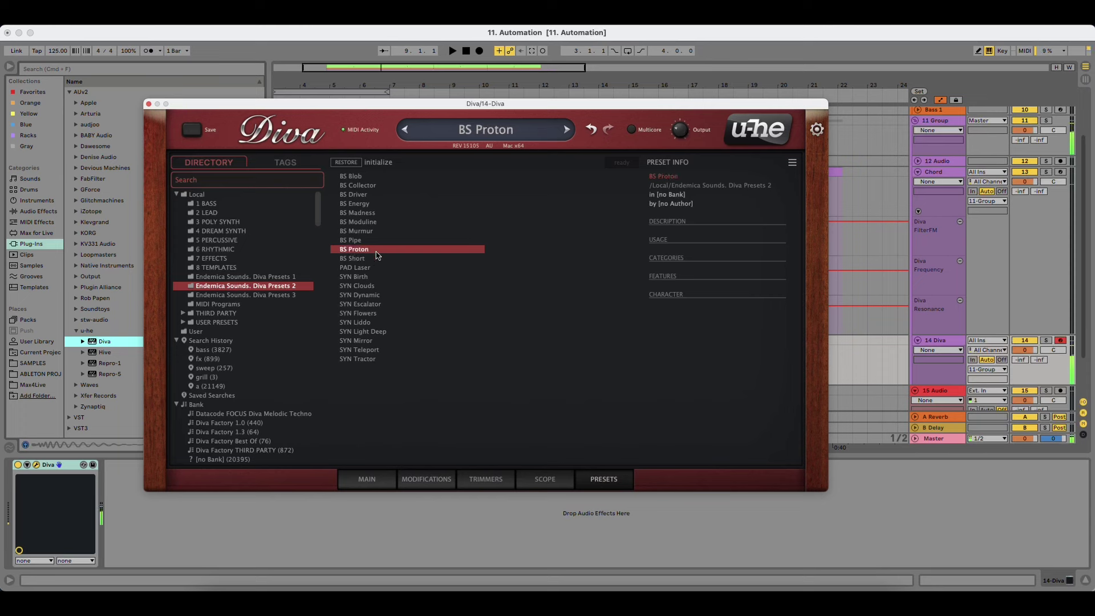
pyautogui.click(377, 232)
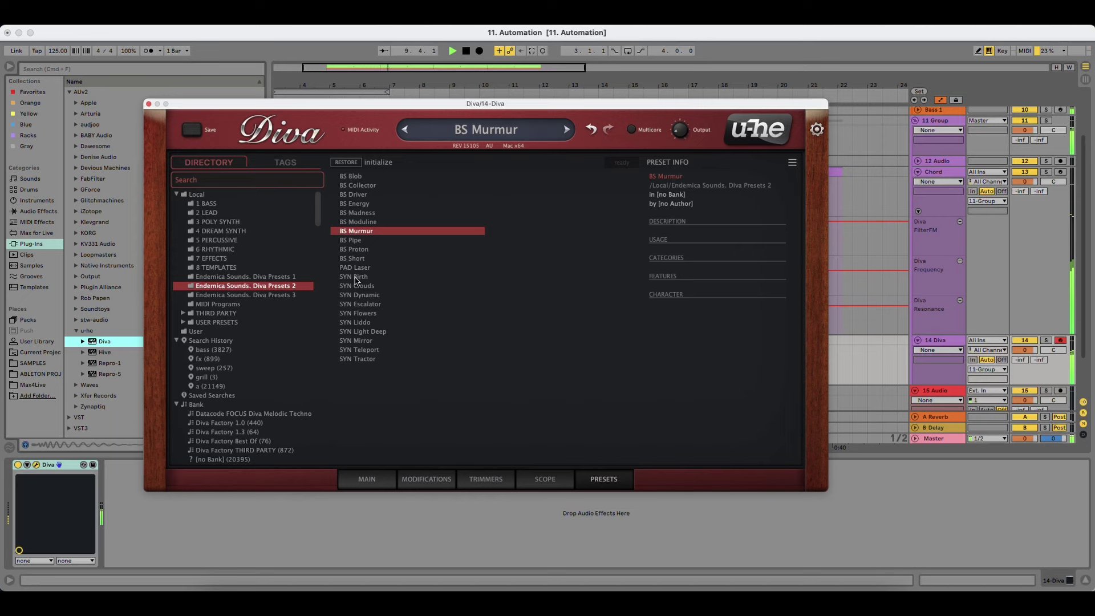
# Step: Move the Diva window clear of the arrangement, and close it once playback is stopped
pyautogui.moveTo(259, 109); pyautogui.dragTo(249, 300)
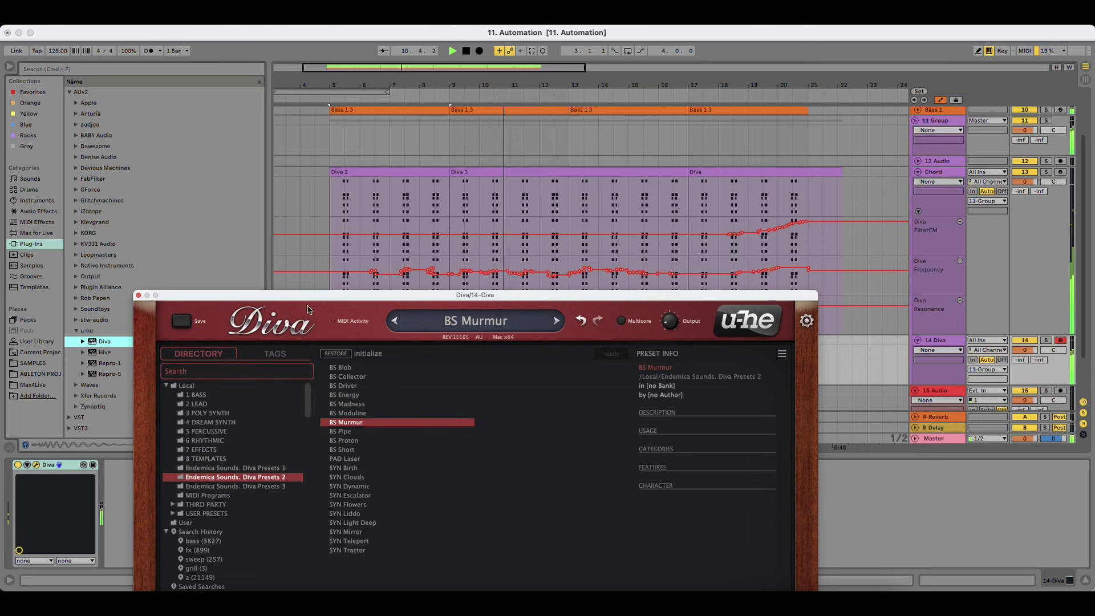
pyautogui.press('space')
pyautogui.click(139, 296)
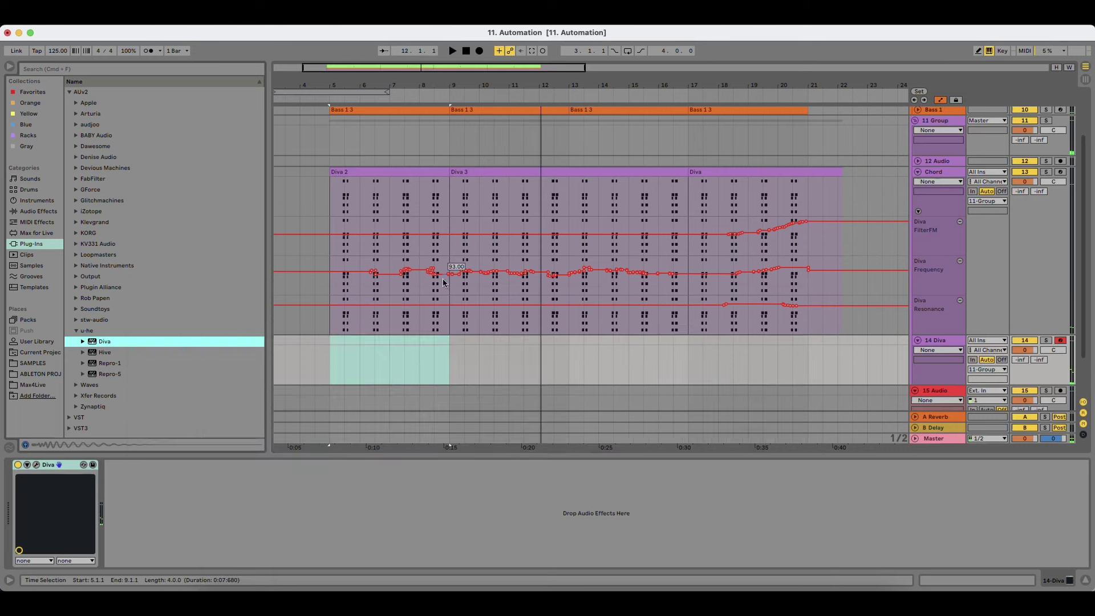
# Step: Record a MIDI bass clip on the 14 Diva track from bar 5 until just past bar 9
pyautogui.scroll(-3, 446, 278)
pyautogui.click(336, 298)
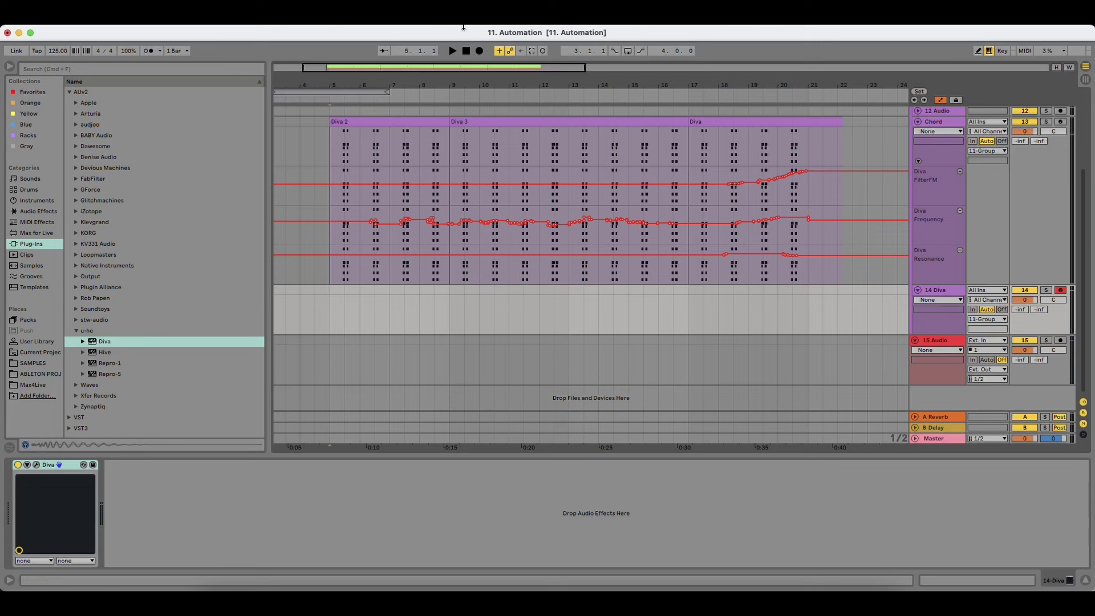
pyautogui.click(479, 51)
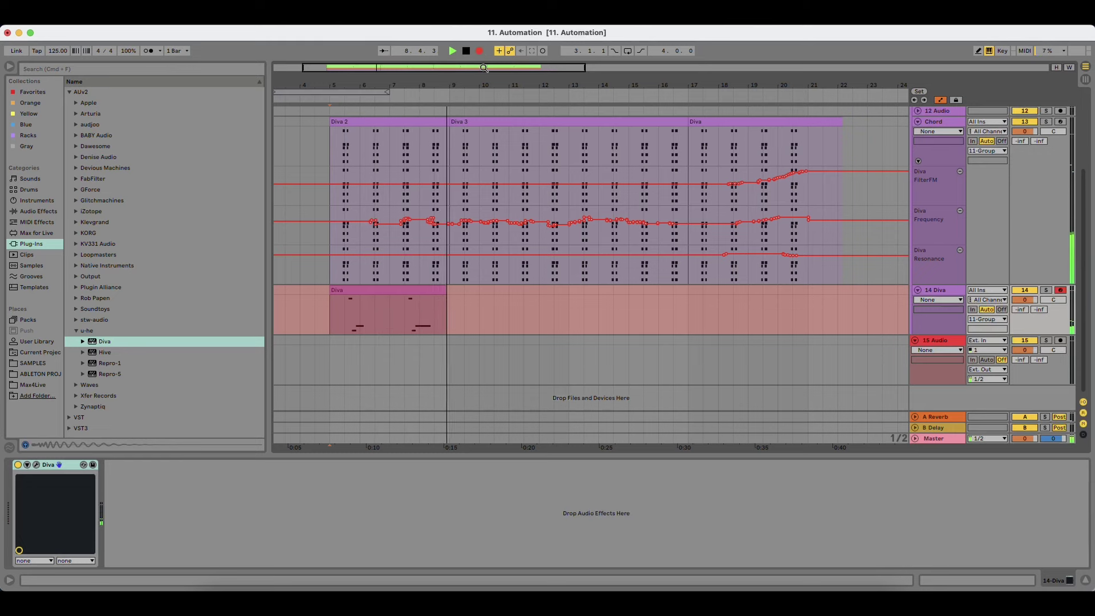
pyautogui.press('space')
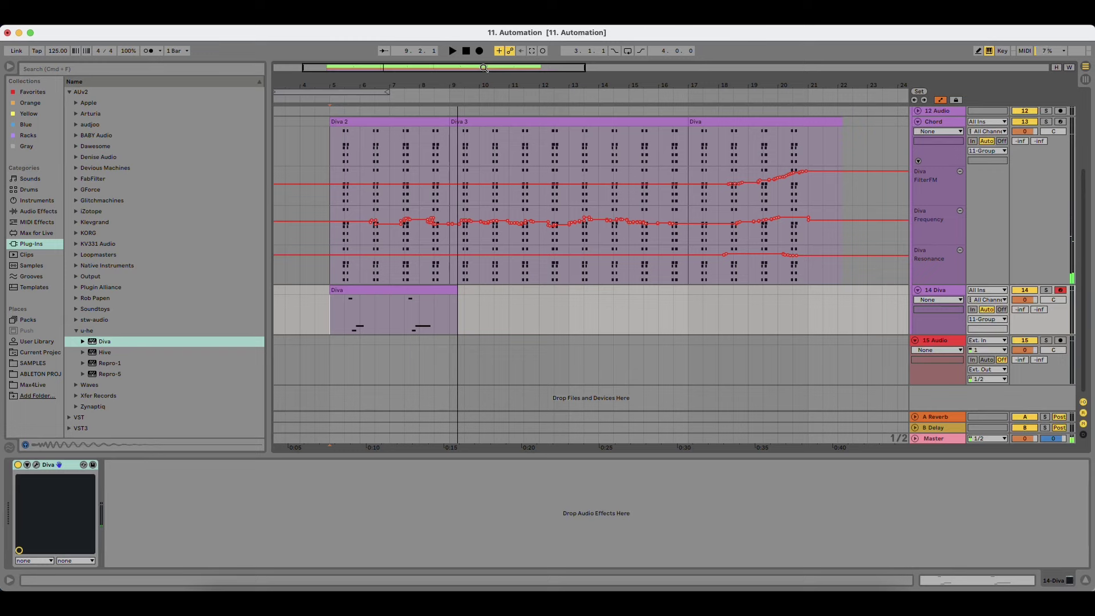
# Step: Quantize all notes of the recorded Diva clip and extend both G2 notes to a length of 0.2.2
pyautogui.doubleClick(437, 293)
pyautogui.click(494, 524)
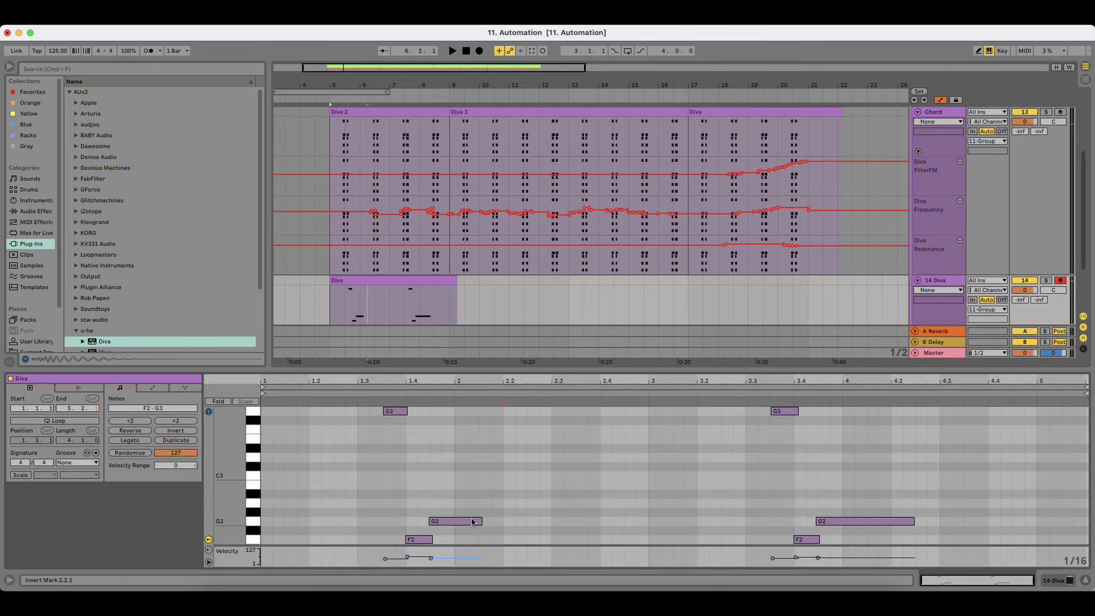
pyautogui.press('super+a')
pyautogui.click(491, 504)
pyautogui.moveTo(483, 523); pyautogui.dragTo(537, 526)
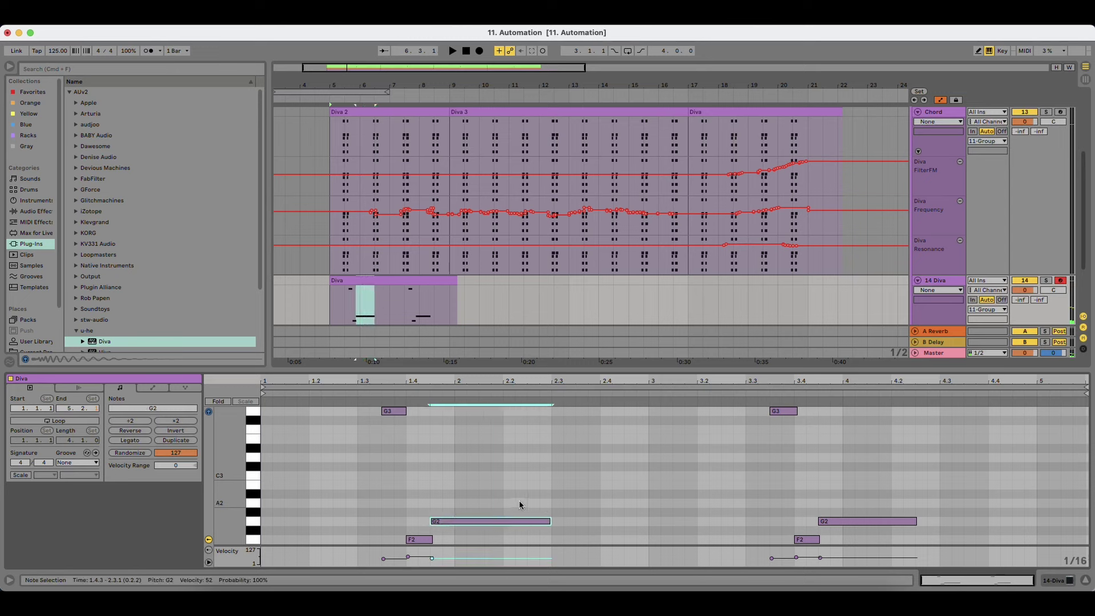
pyautogui.moveTo(916, 522); pyautogui.dragTo(939, 521)
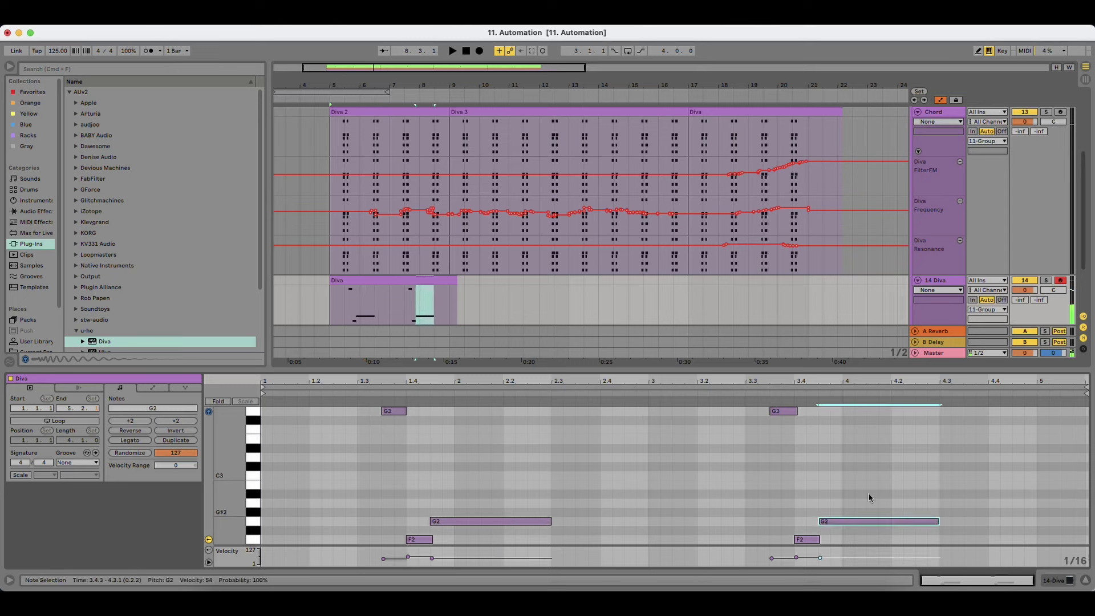
pyautogui.click(687, 452)
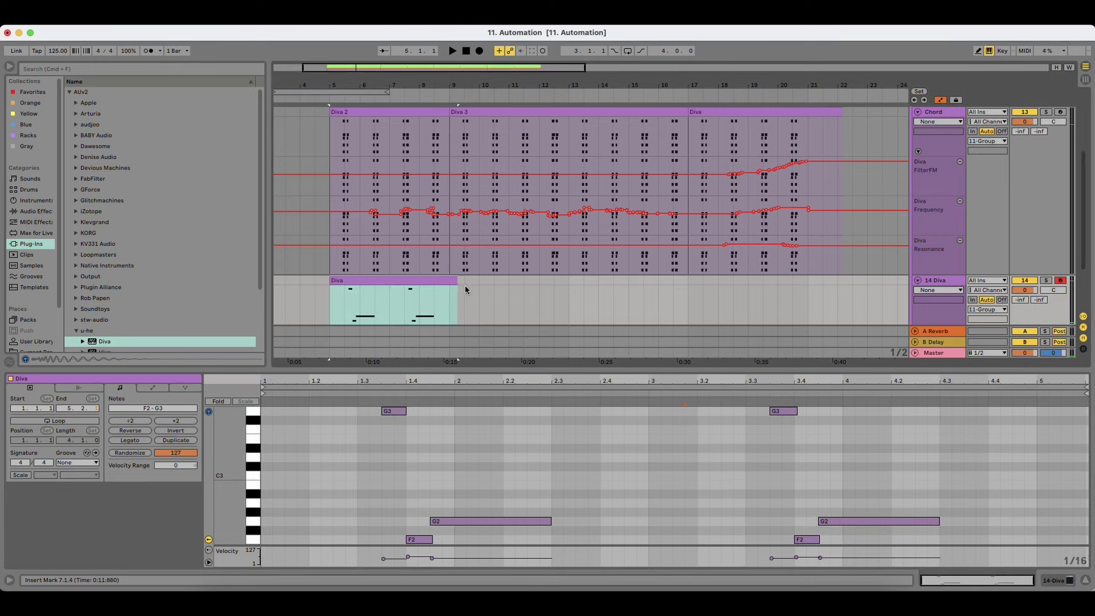
# Step: Trim the Diva clip to end at bar 9 and move its track into the BASS group directly below Bass 1
pyautogui.moveTo(453, 283); pyautogui.dragTo(450, 283)
pyautogui.scroll(3, 947, 106)
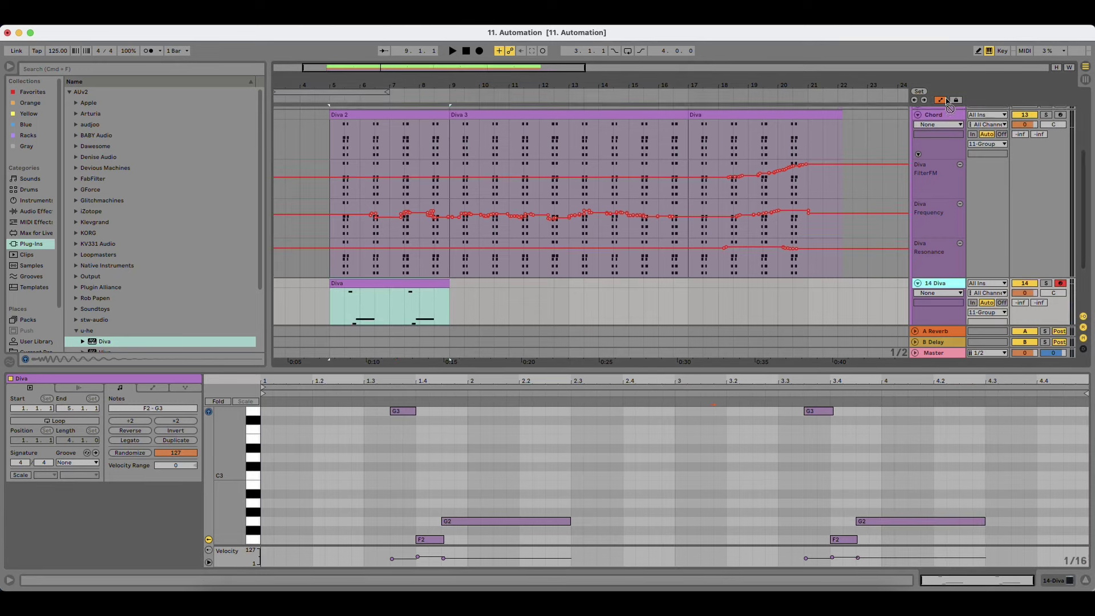
pyautogui.scroll(3, 947, 105)
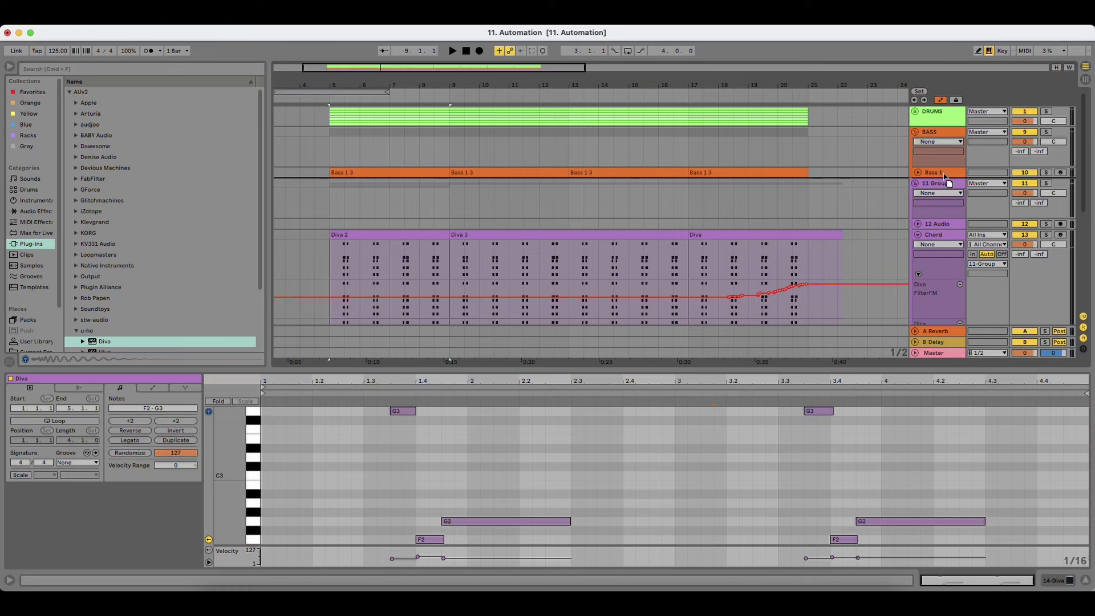
pyautogui.moveTo(943, 173); pyautogui.dragTo(943, 173)
pyautogui.scroll(3, 870, 197)
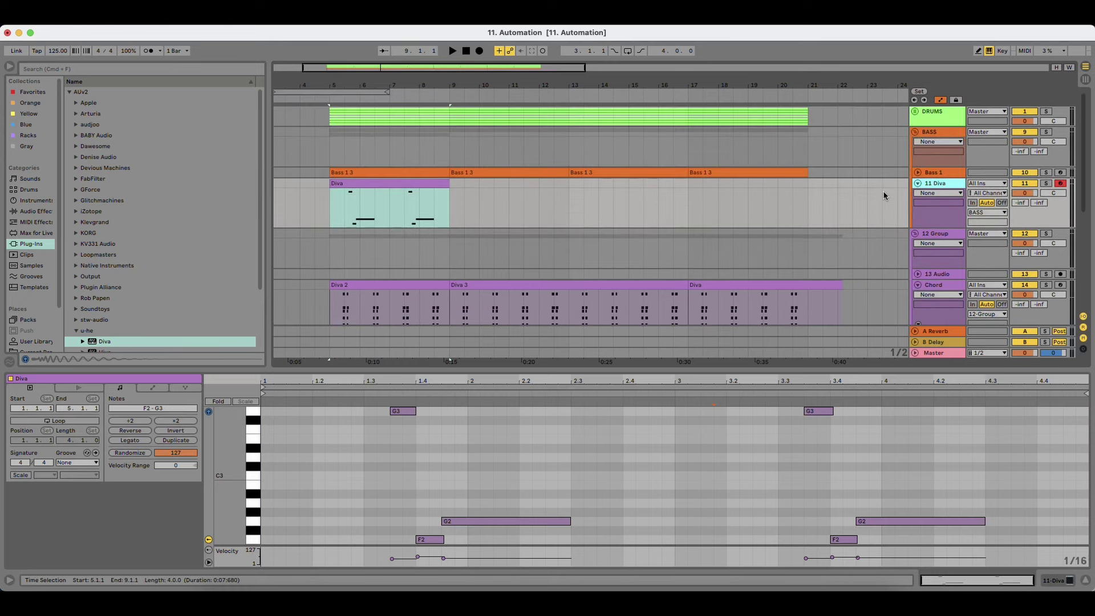
pyautogui.click(882, 201)
# Step: Color the Diva track and its clip orange to match Bass 1, and rename the track Bass 2
pyautogui.click(943, 186)
pyautogui.keyDown('shift'); pyautogui.click(944, 174); pyautogui.keyUp('shift')
pyautogui.rightClick(944, 174)
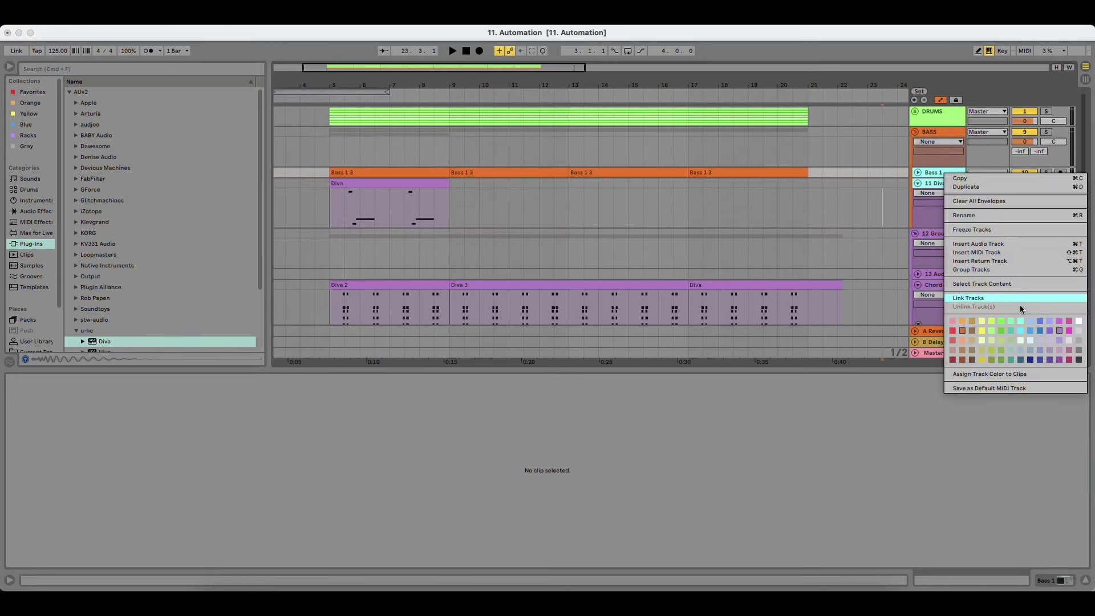
pyautogui.click(976, 330)
pyautogui.rightClick(935, 186)
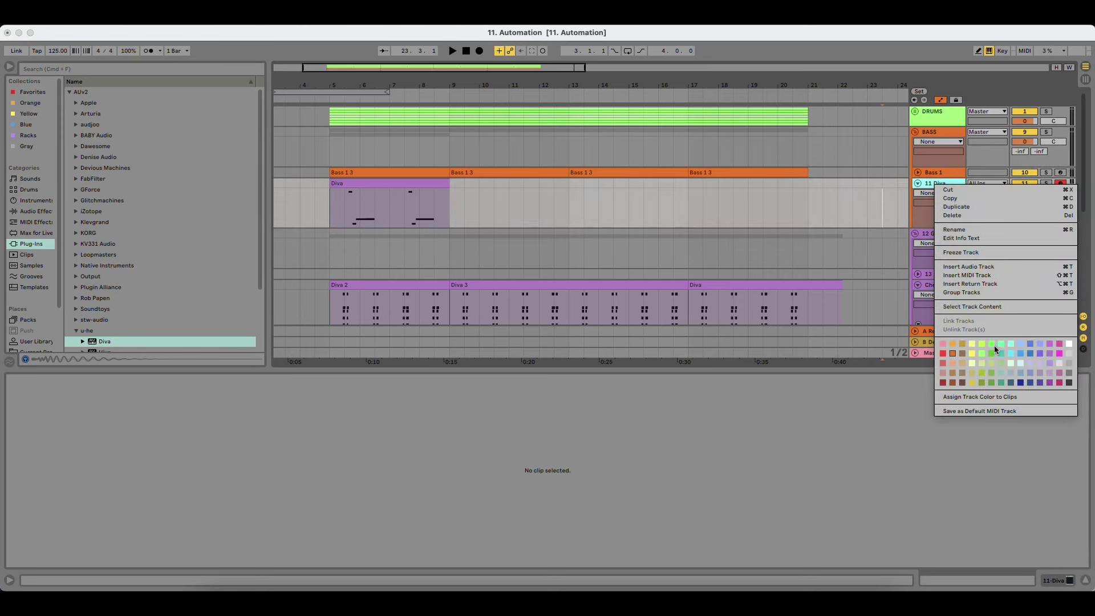
pyautogui.click(997, 398)
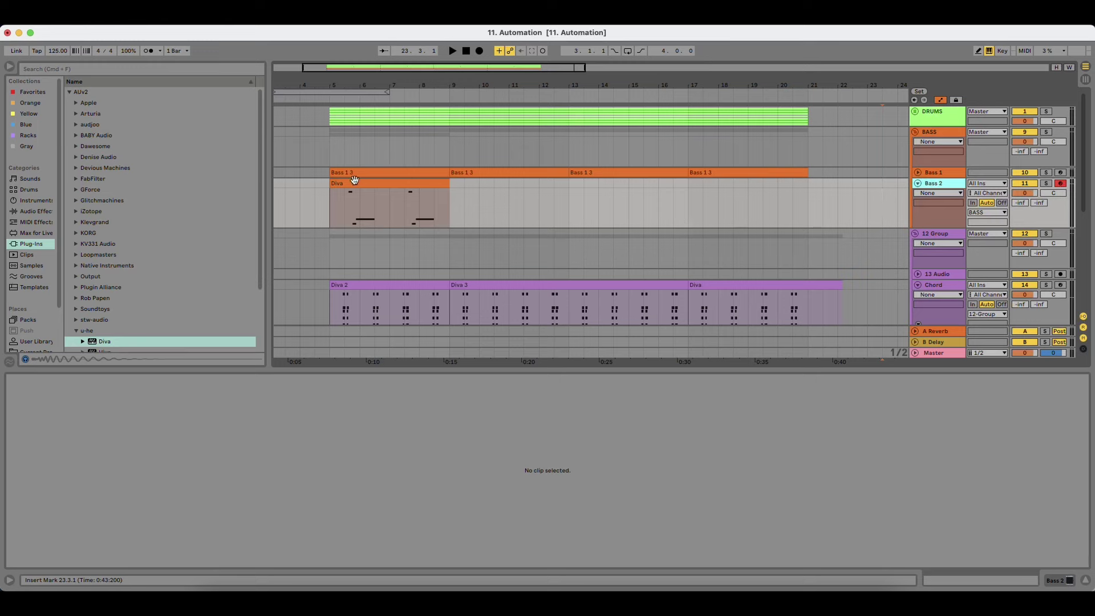
# Step: Play the arrangement from bar 5 to hear the Bass 2 clip with the other tracks
pyautogui.click(345, 183)
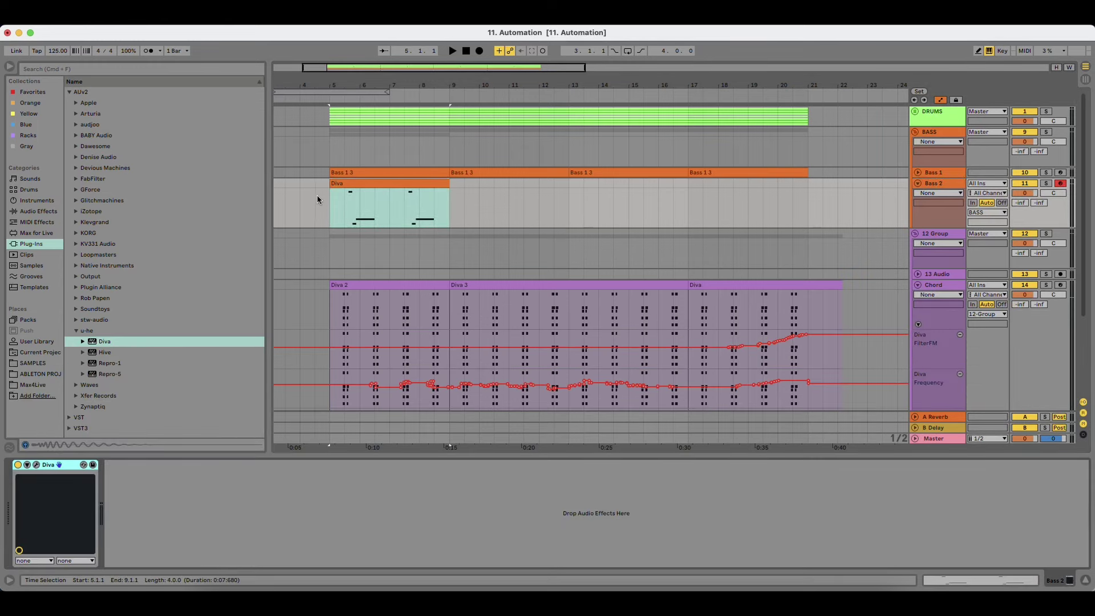
pyautogui.click(317, 198)
pyautogui.click(378, 183)
pyautogui.press('space')
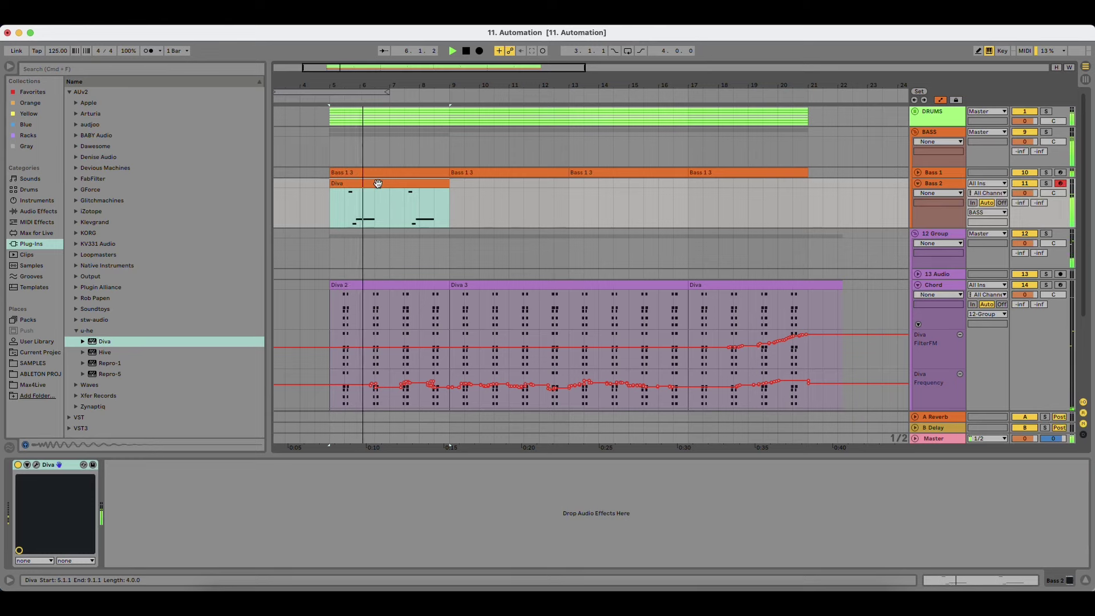
# Step: Duplicate the Bass 2 clip three times to fill the track up to bar 21, and stop playback
pyautogui.press('super+d')
pyautogui.press('super+d')
pyautogui.press('super+d')
pyautogui.moveTo(452, 85)
pyautogui.mouseDown()
pyautogui.moveTo(463, 143)
pyautogui.moveTo(496, 185)
pyautogui.moveTo(445, 85)
pyautogui.mouseUp()
pyautogui.press('space')
# Step: Delete the second G3, F2 and G2 phrase from the first Bass 2 clip
pyautogui.doubleClick(439, 184)
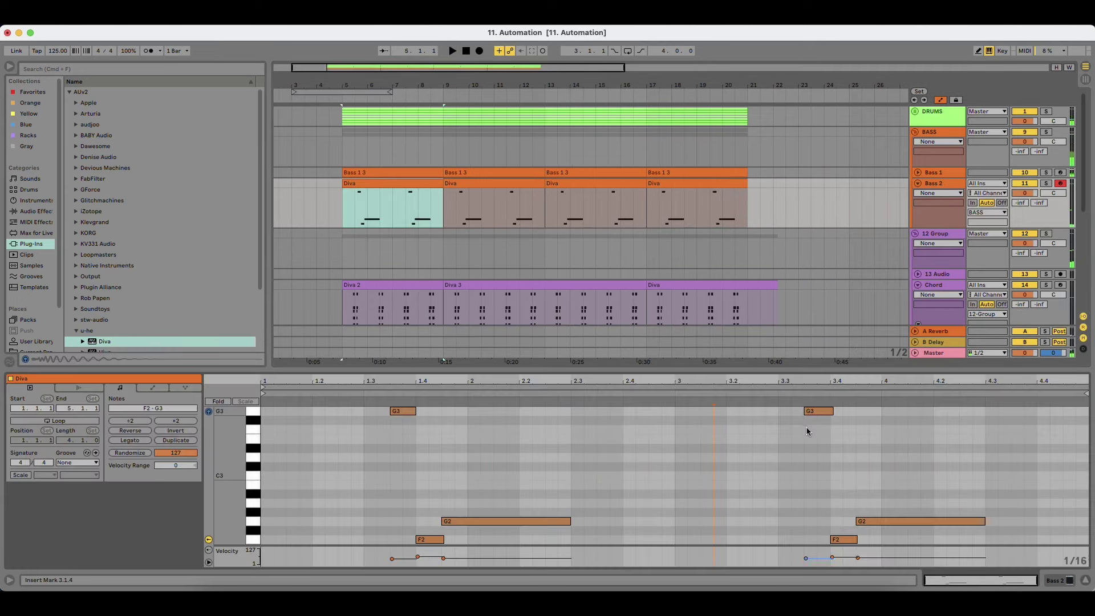
pyautogui.moveTo(786, 415); pyautogui.dragTo(992, 543)
pyautogui.press('Delete')
# Step: Duplicate the shortened first Bass 2 phrase clip three times, replacing the clips up to bar 21
pyautogui.click(410, 183)
pyautogui.press('super+d')
pyautogui.press('super+d')
pyautogui.press('super+d')
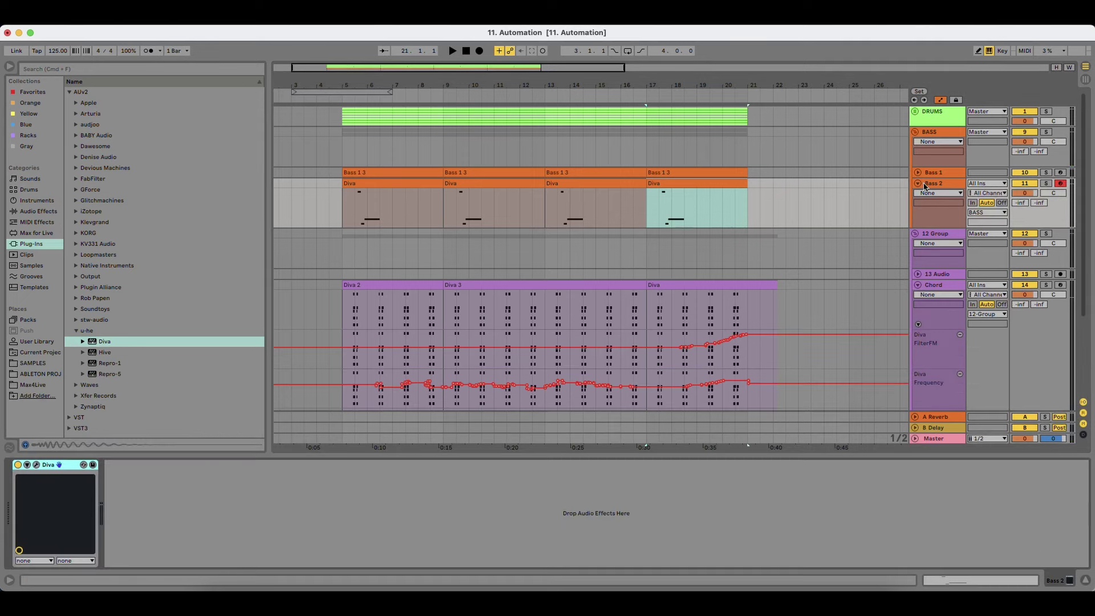
# Step: Add EQ Eight after Diva on Bass 2 and turn band 1 into a low-shelf cut at about 150 Hz
pyautogui.click(39, 211)
pyautogui.moveTo(106, 162); pyautogui.dragTo(224, 508)
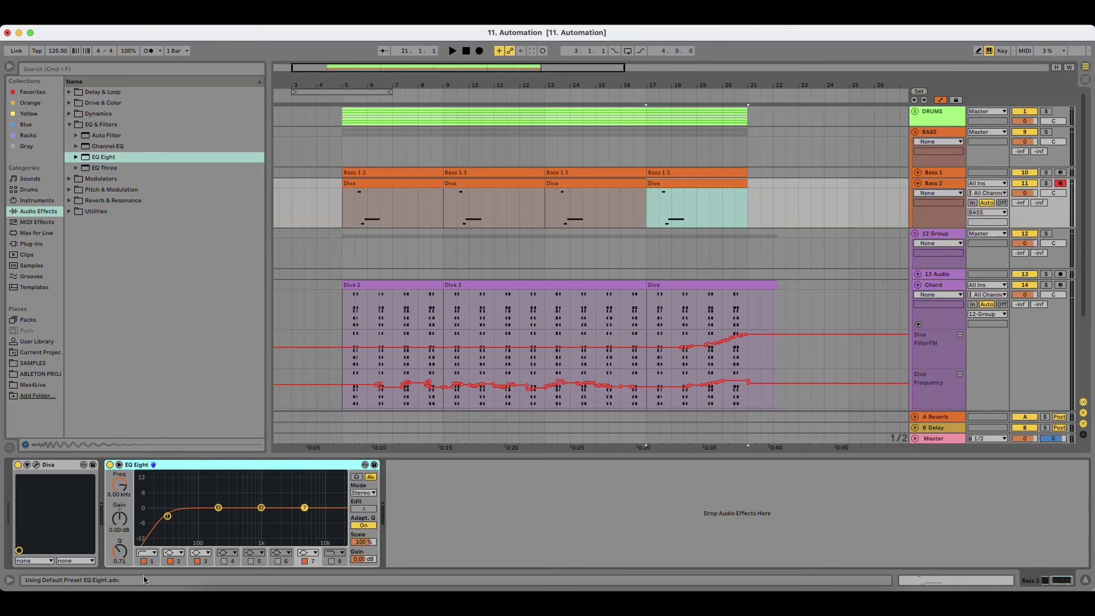
pyautogui.click(149, 554)
pyautogui.click(153, 506)
pyautogui.moveTo(168, 509); pyautogui.dragTo(211, 522)
# Step: Switch EQ Eight to M/S mode and adjust the mid channel's band 1 to 156 Hz and -6.57 dB during playback
pyautogui.click(362, 493)
pyautogui.click(357, 514)
pyautogui.press('space')
pyautogui.moveTo(211, 521); pyautogui.dragTo(210, 522)
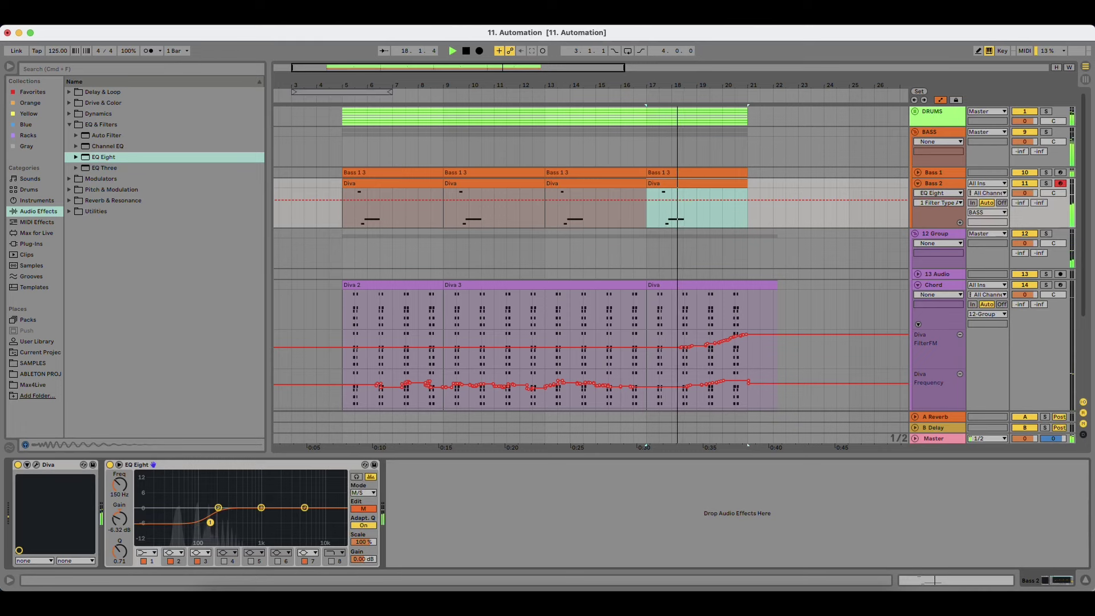
pyautogui.press('space')
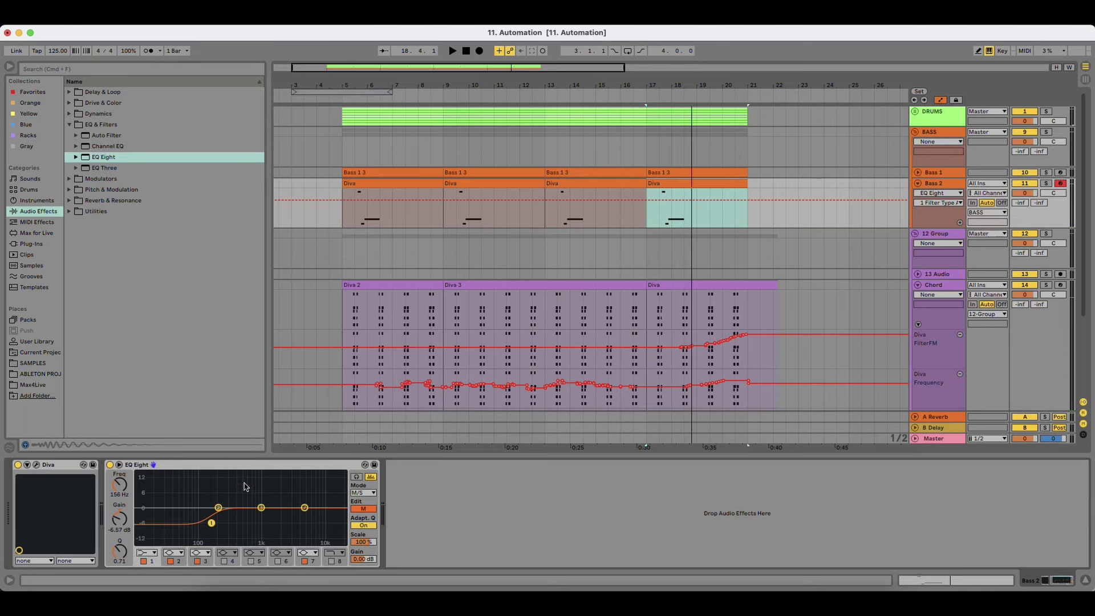
# Step: Solo the Bass 2 track and play it from position 5.3.1
pyautogui.click(356, 216)
pyautogui.press('+')
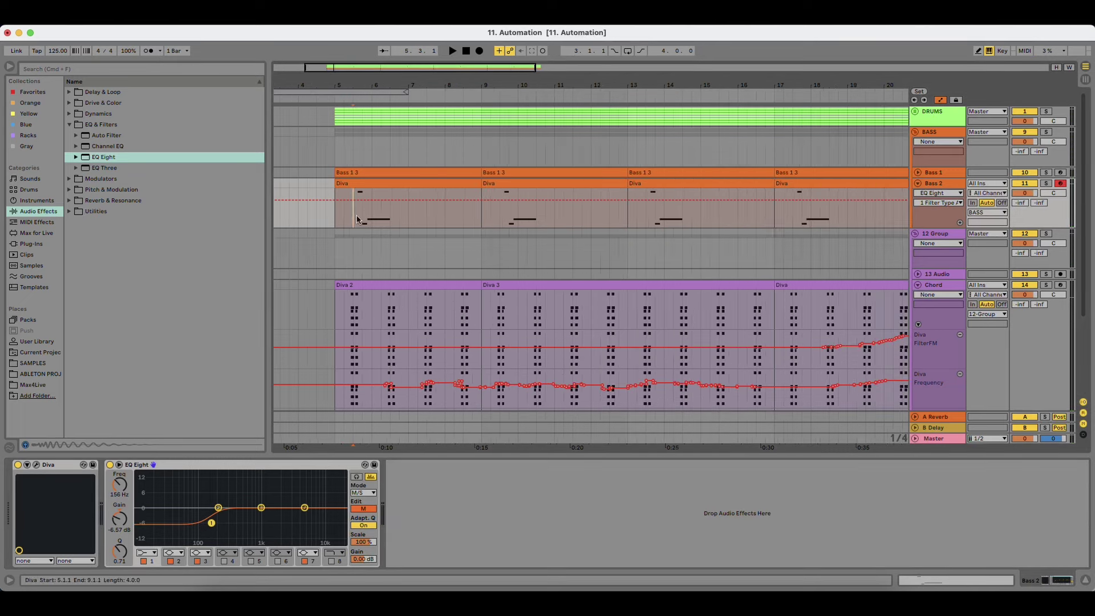
pyautogui.click(1046, 183)
pyautogui.press('space')
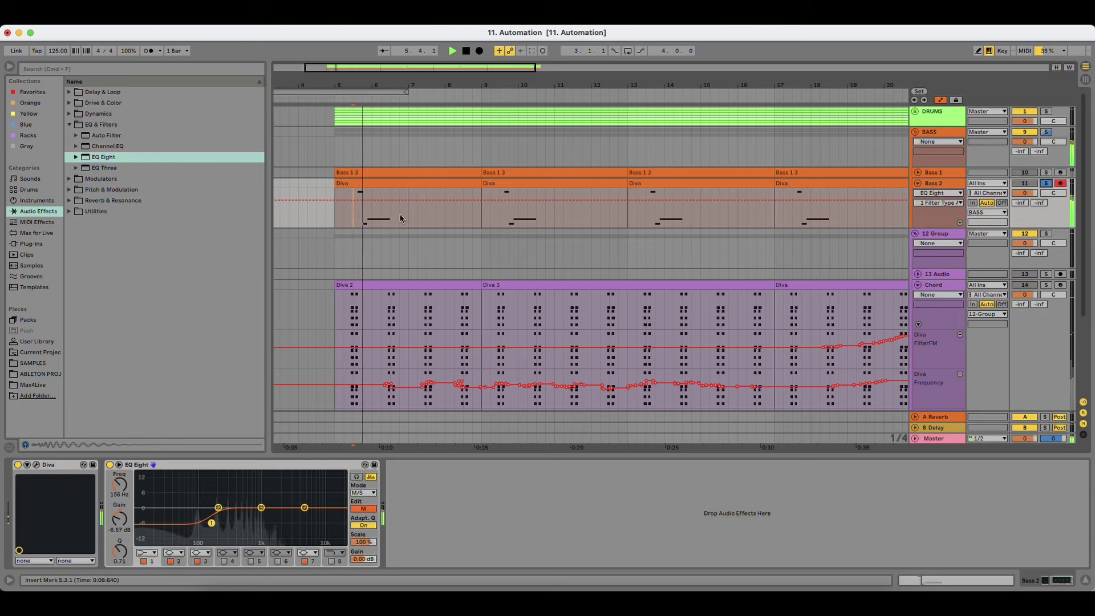
# Step: Set EQ Eight's band 1 to 147 Hz and -10.8 dB, and lower band 2 to about -1.4 dB at 211 Hz
pyautogui.moveTo(211, 523); pyautogui.dragTo(212, 527)
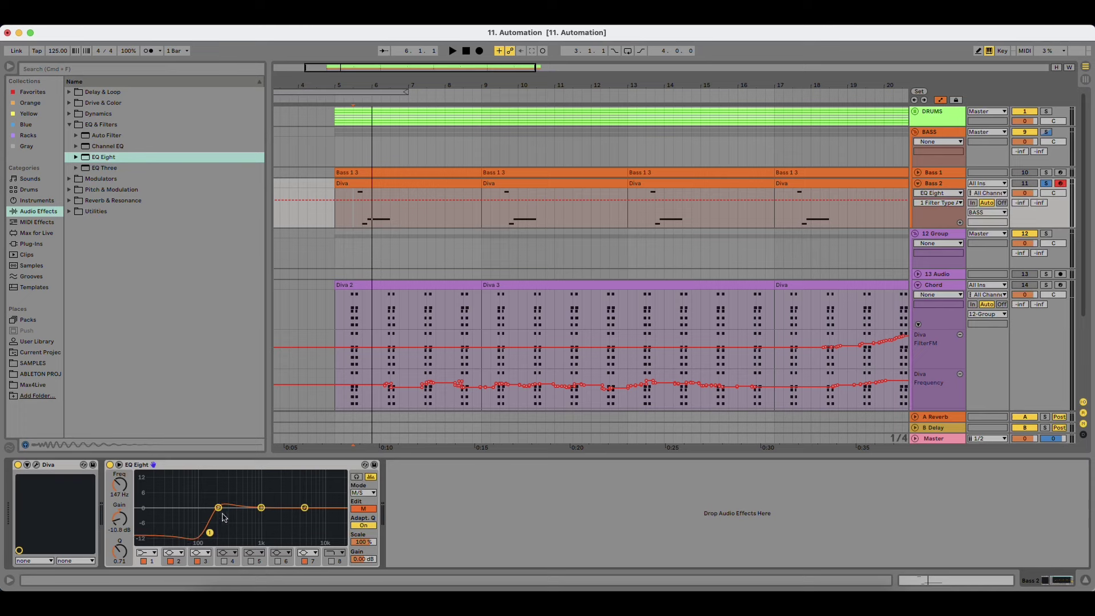
pyautogui.moveTo(219, 508); pyautogui.dragTo(218, 513)
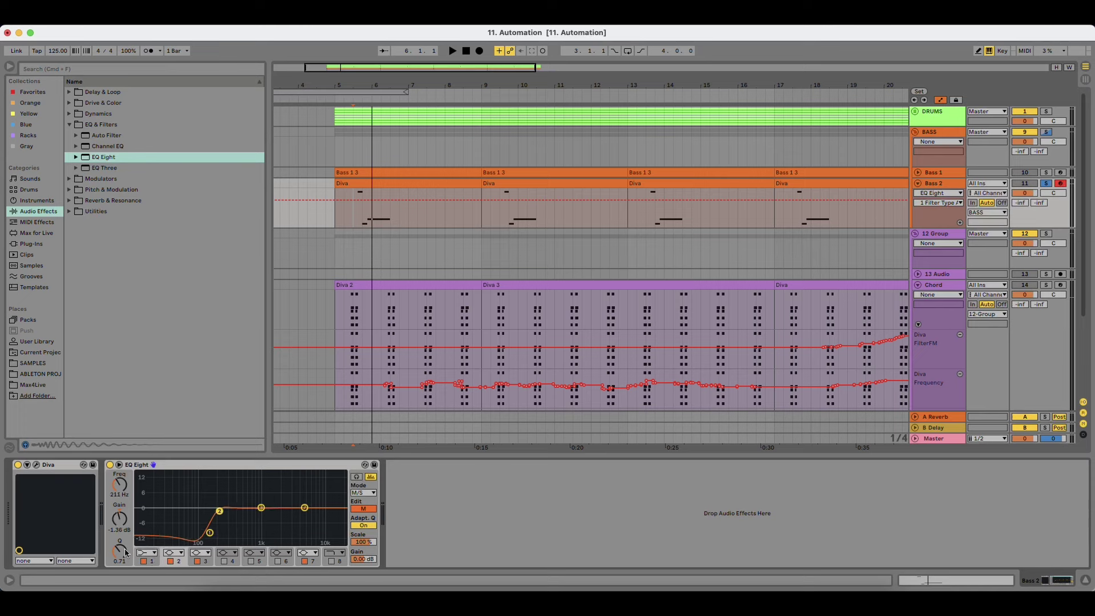
# Step: Adjust EQ Eight's band 2 on Bass 2 to 206 Hz, -1.86 dB and a Q of 0.64, and play the result
pyautogui.moveTo(219, 511); pyautogui.dragTo(219, 511)
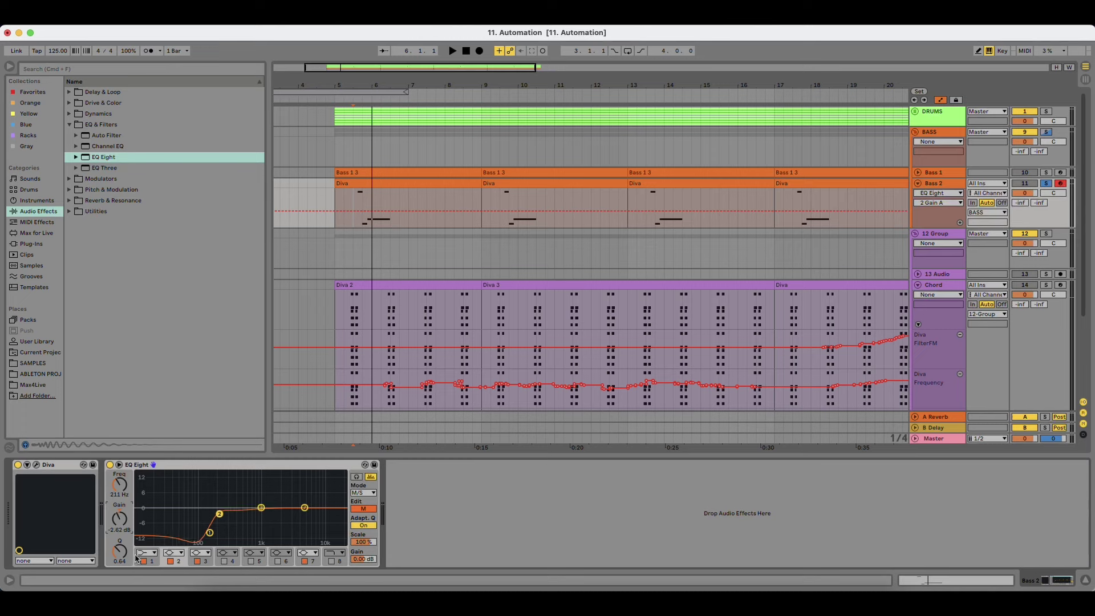
pyautogui.click(209, 533)
pyautogui.click(219, 514)
pyautogui.press('space')
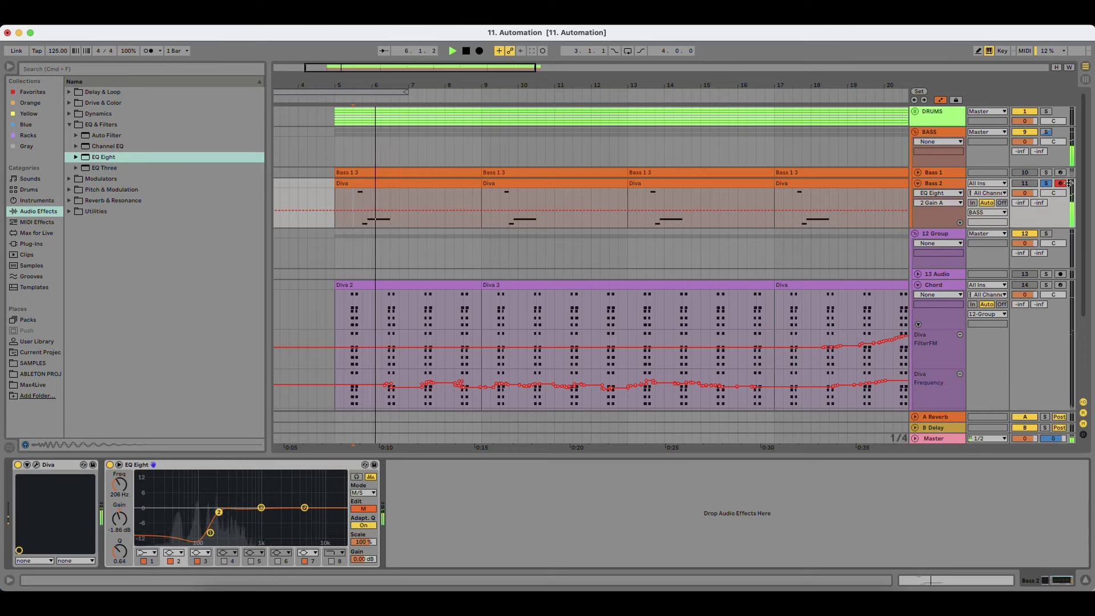
# Step: Unsolo Bass 2 and set its track volume to -5.2 dB during playback with the other tracks
pyautogui.click(400, 182)
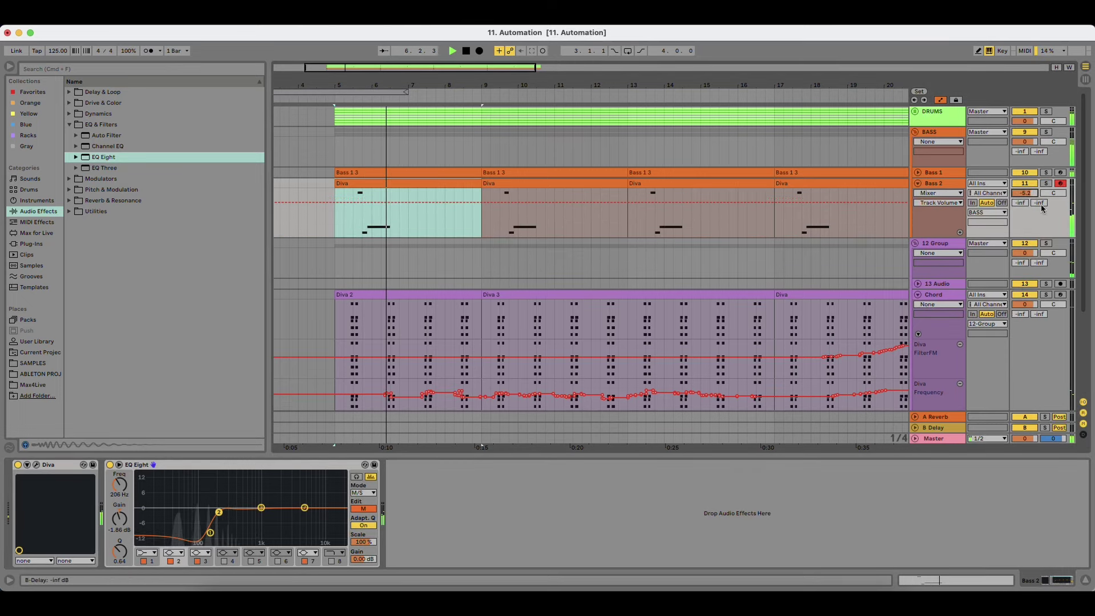
pyautogui.moveTo(1026, 194); pyautogui.dragTo(1035, 220)
pyautogui.moveTo(398, 87); pyautogui.dragTo(398, 80)
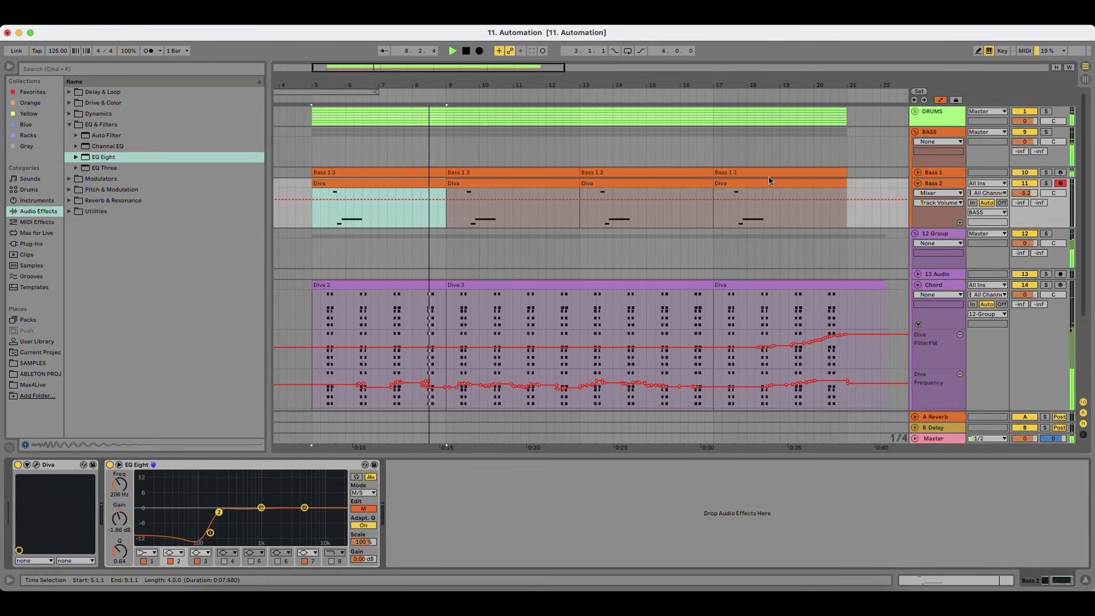
pyautogui.scroll(-1, 413, 242)
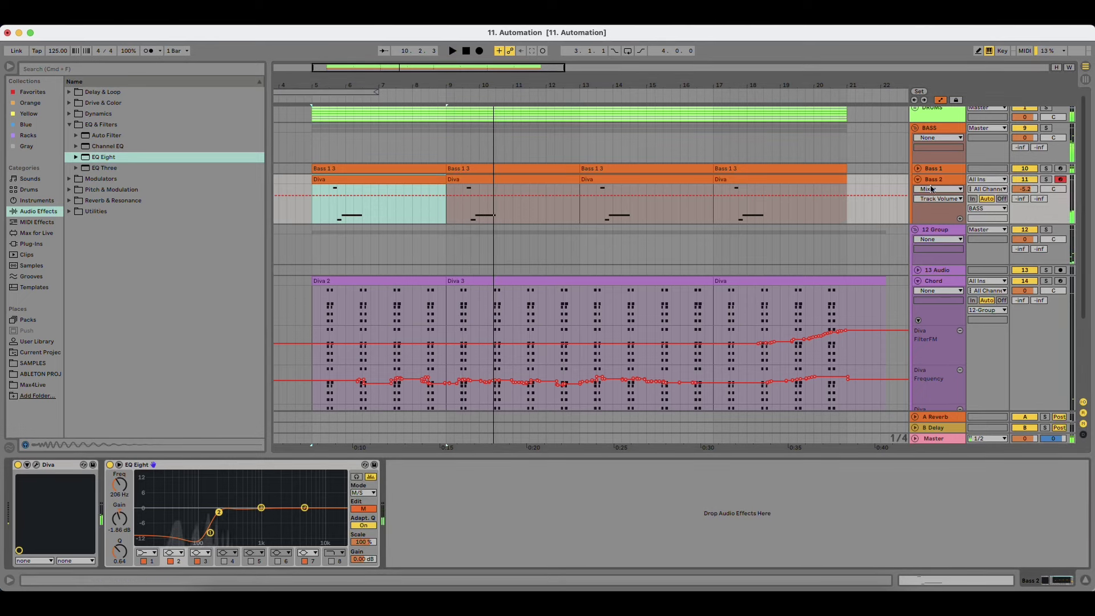
# Step: Solo Bass 2 and audition it while reviewing the main page of its Diva instrument, closing the plug-in window at the end
pyautogui.click(35, 466)
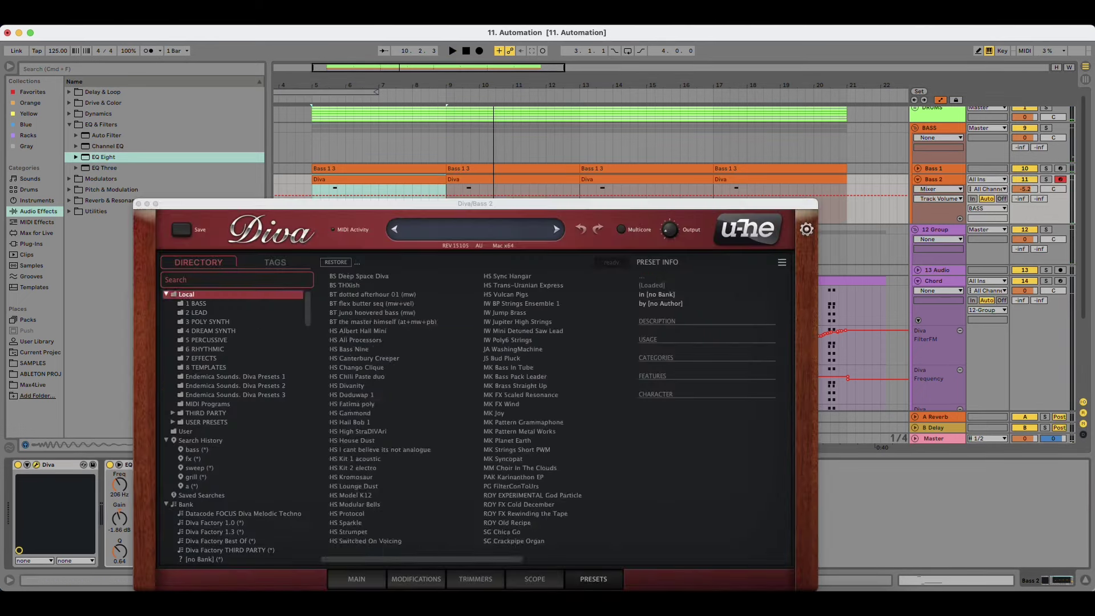
pyautogui.click(363, 578)
pyautogui.press('space')
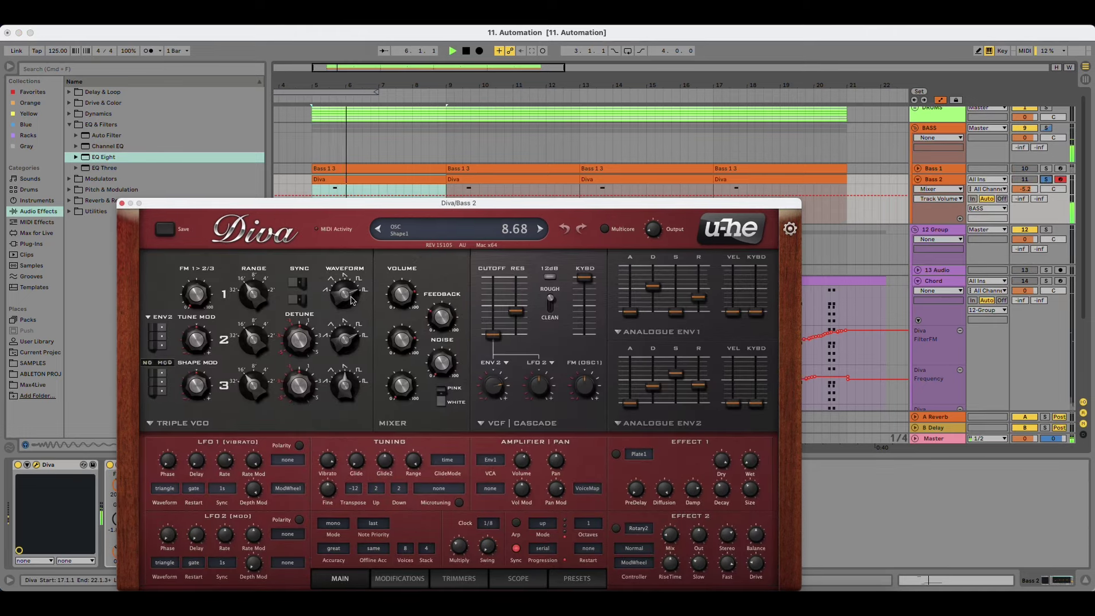
pyautogui.moveTo(383, 205); pyautogui.dragTo(388, 278)
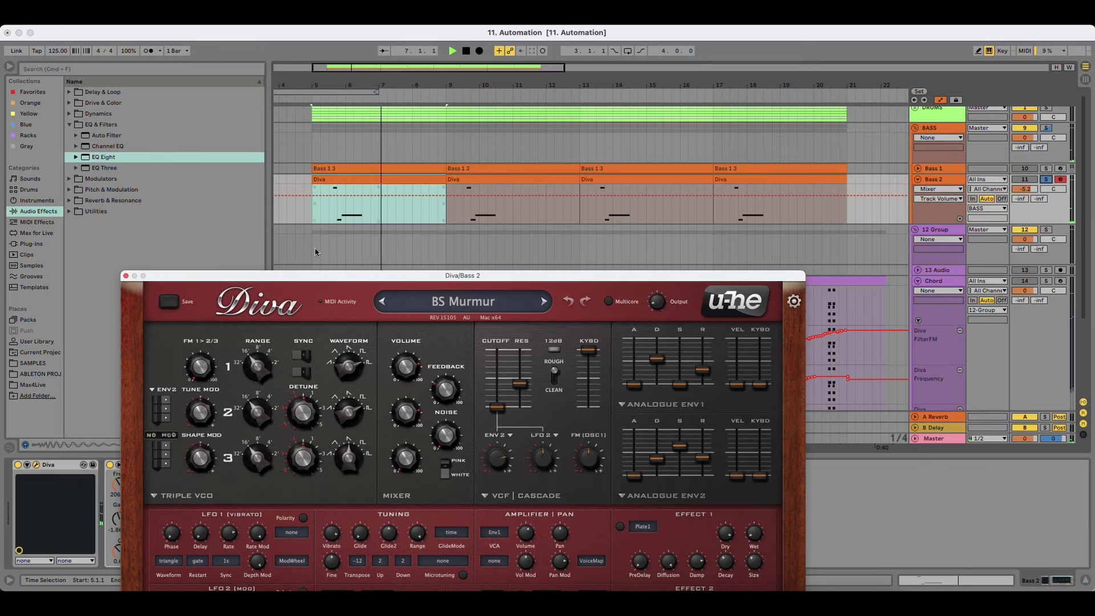
pyautogui.click(126, 276)
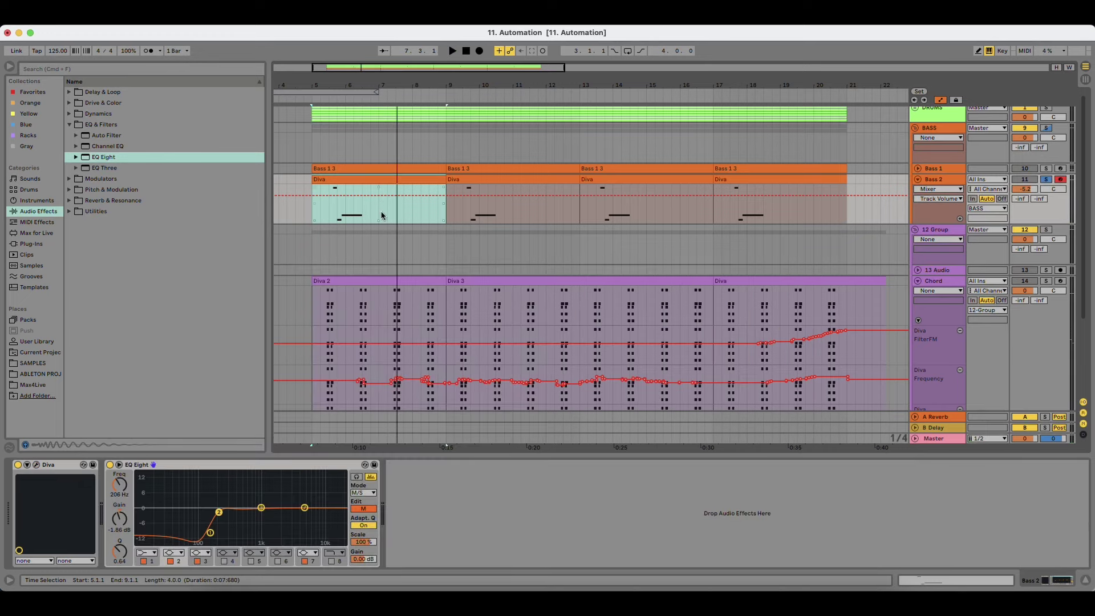
# Step: Shorten the long G2 note in the first Bass 2 clip to end around 2.2.3, and duplicate the clip three times over the following clips
pyautogui.doubleClick(376, 178)
pyautogui.moveTo(573, 521); pyautogui.dragTo(545, 521)
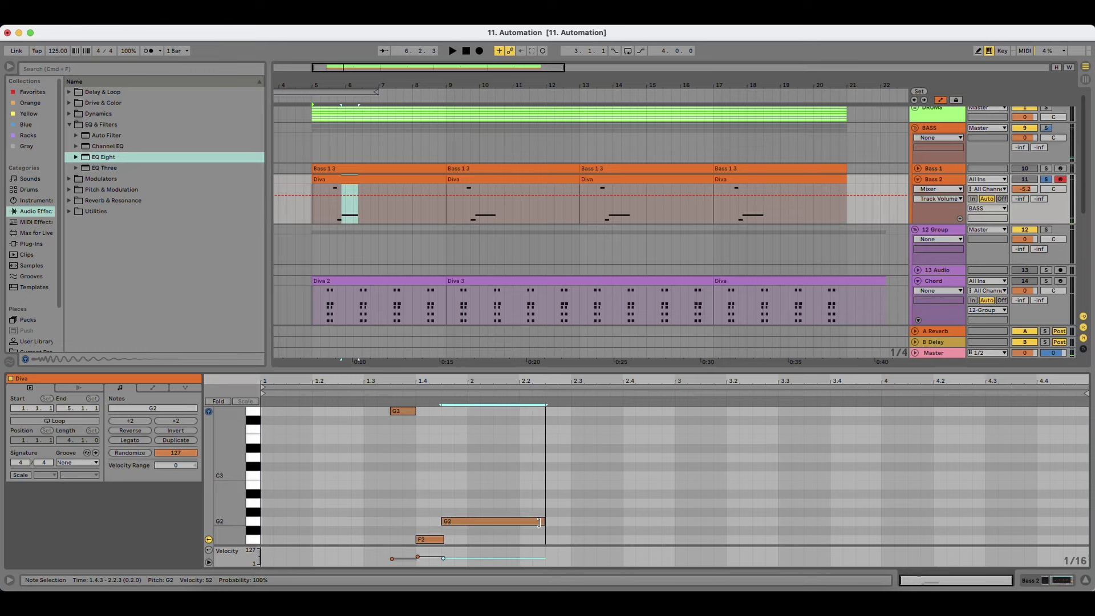
pyautogui.click(400, 189)
pyautogui.press('super+d')
pyautogui.press('super+d')
pyautogui.press('super+d')
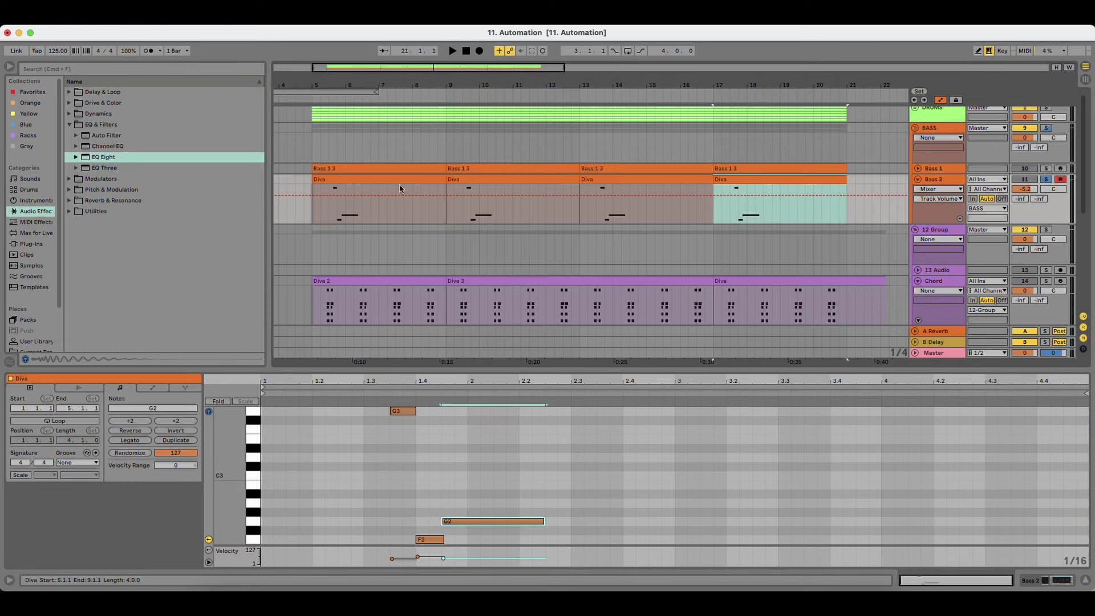
# Step: Set playback of Bass 2 to start at 5.3.1 and reopen its Diva window while auditioning the bass
pyautogui.click(946, 183)
pyautogui.click(329, 214)
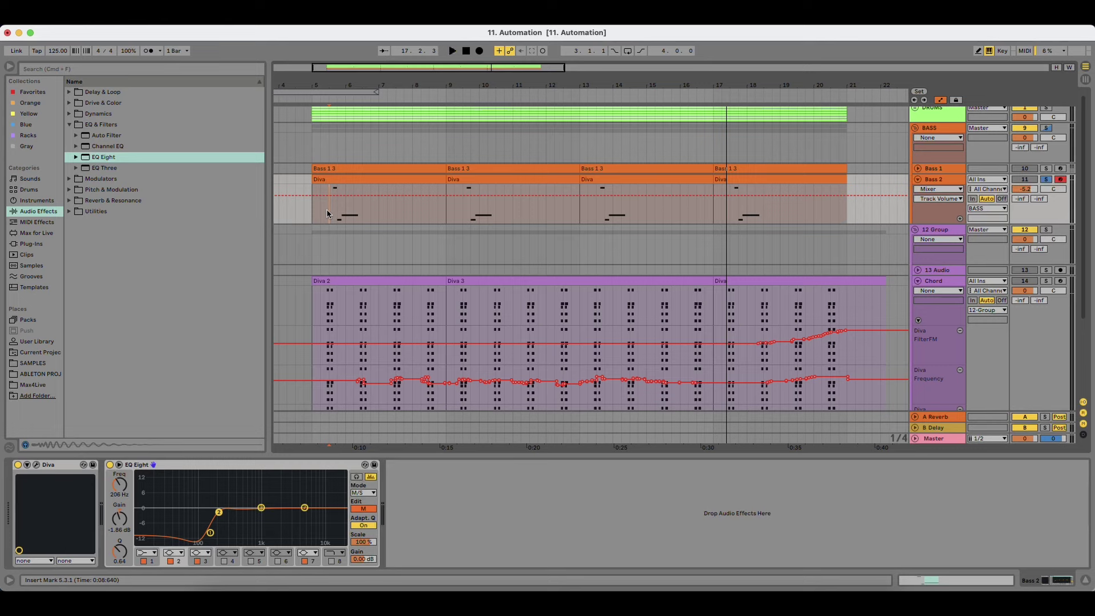
pyautogui.press('space')
pyautogui.click(36, 464)
pyautogui.press('space')
pyautogui.moveTo(379, 205); pyautogui.dragTo(337, 152)
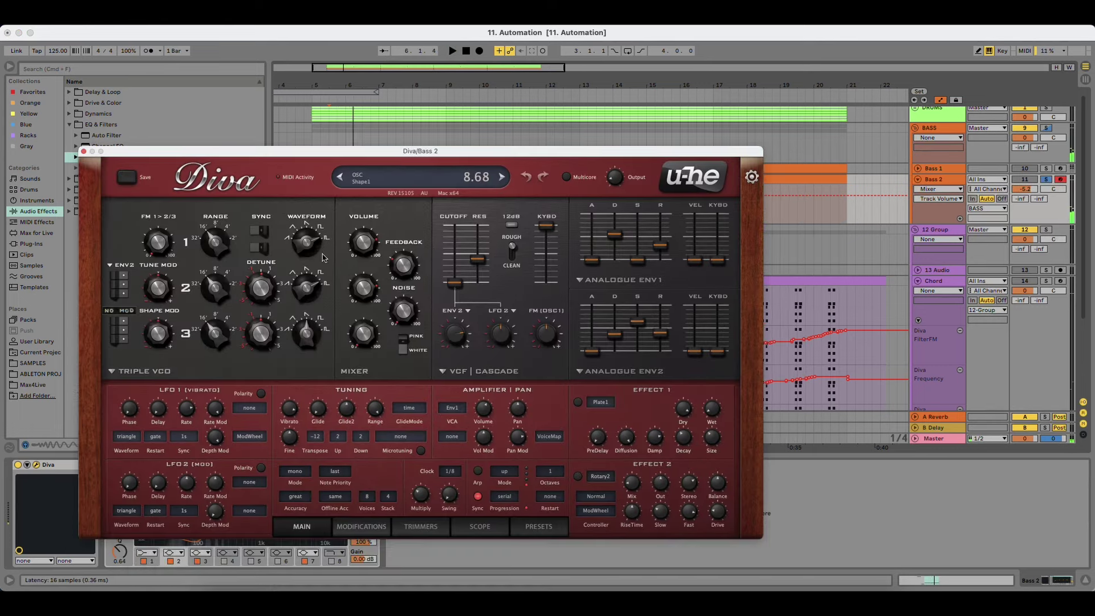
# Step: Audition different waveform shapes for Diva's oscillator 2 and set its shape to 6.70
pyautogui.press('space')
pyautogui.moveTo(315, 295)
pyautogui.mouseDown()
pyautogui.moveTo(314, 308)
pyautogui.moveTo(313, 291)
pyautogui.mouseUp()
pyautogui.press('space')
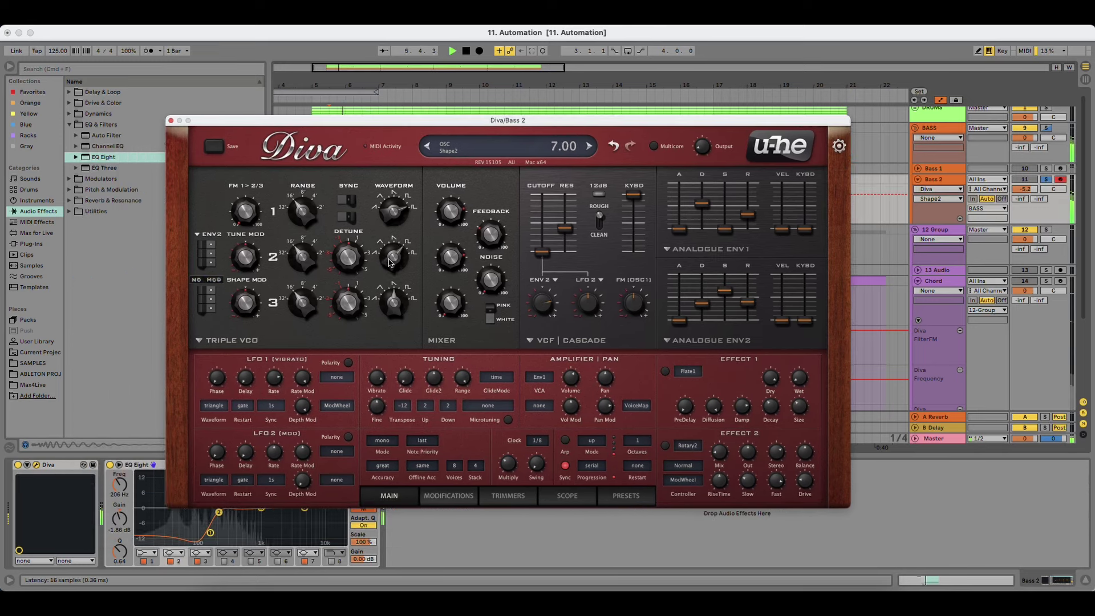
pyautogui.moveTo(386, 273); pyautogui.dragTo(389, 264)
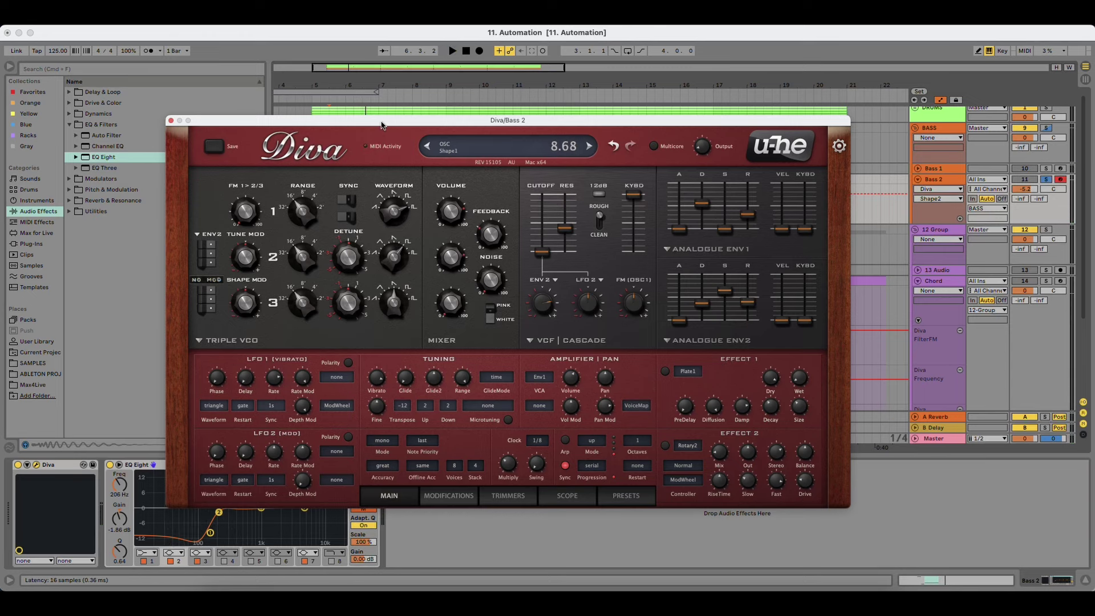
pyautogui.moveTo(382, 125); pyautogui.dragTo(665, 112)
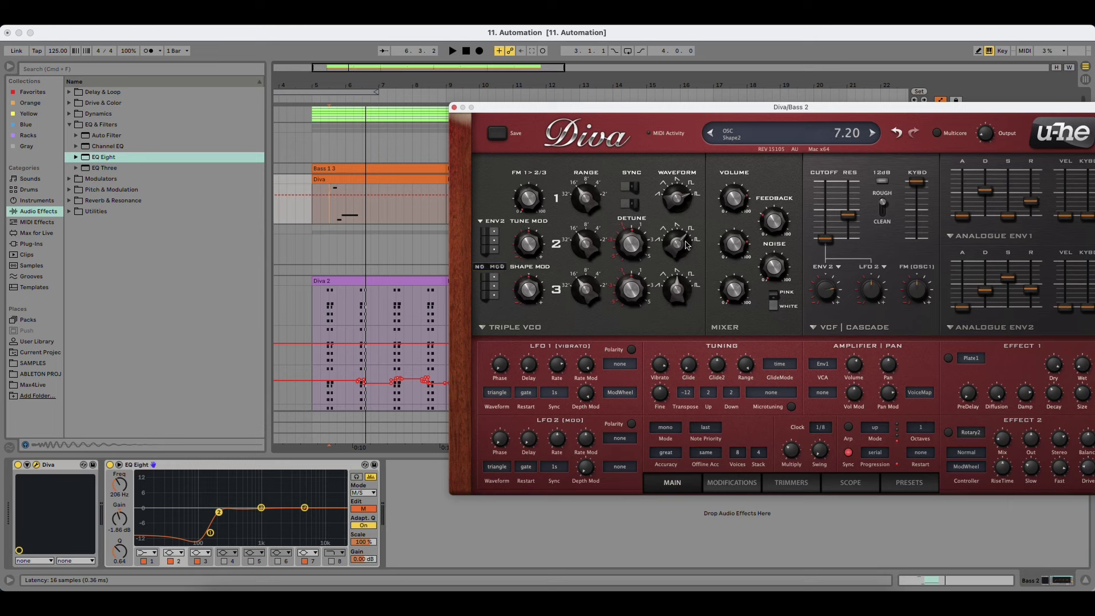
pyautogui.moveTo(679, 242); pyautogui.dragTo(679, 255)
pyautogui.press('space')
pyautogui.press('space')
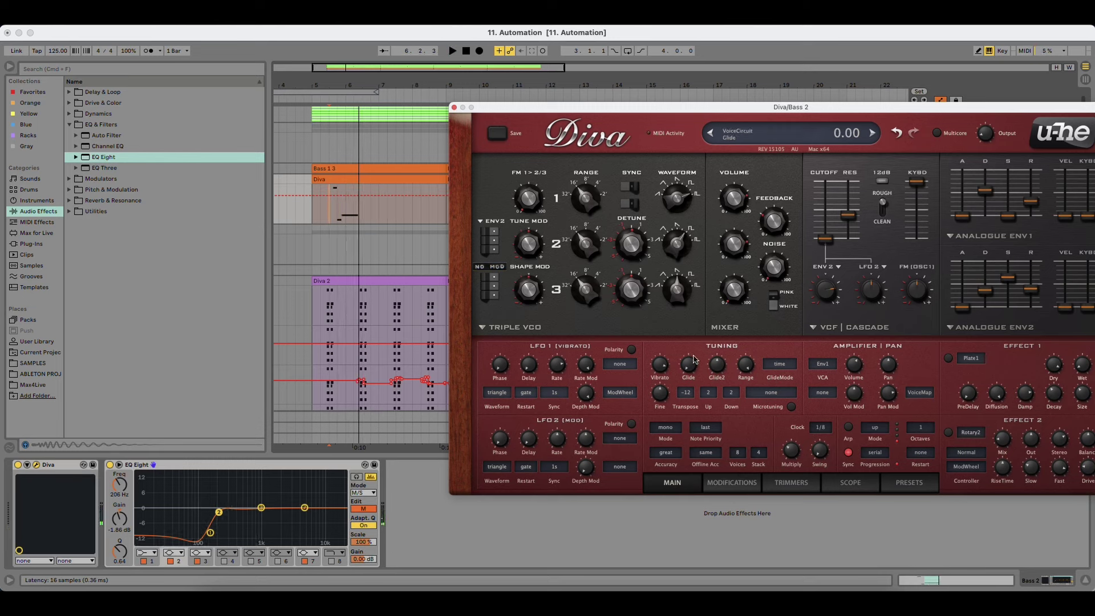
# Step: Configure the Diva device to expose oscillator 2's Shape2 and the filter cutoff Frequency as device parameters
pyautogui.click(28, 469)
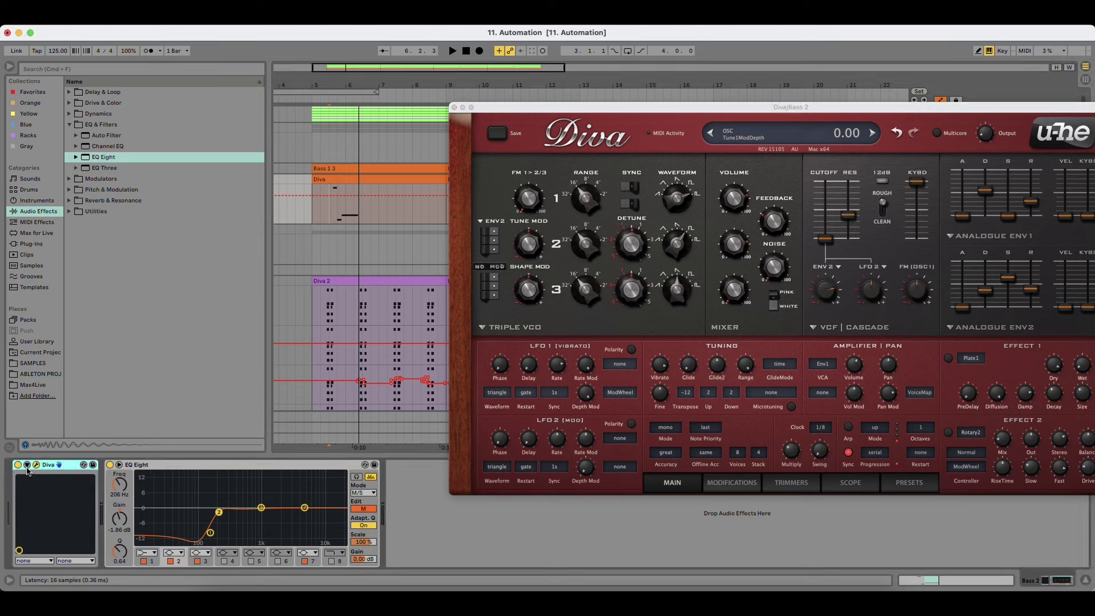
pyautogui.click(27, 468)
pyautogui.click(685, 245)
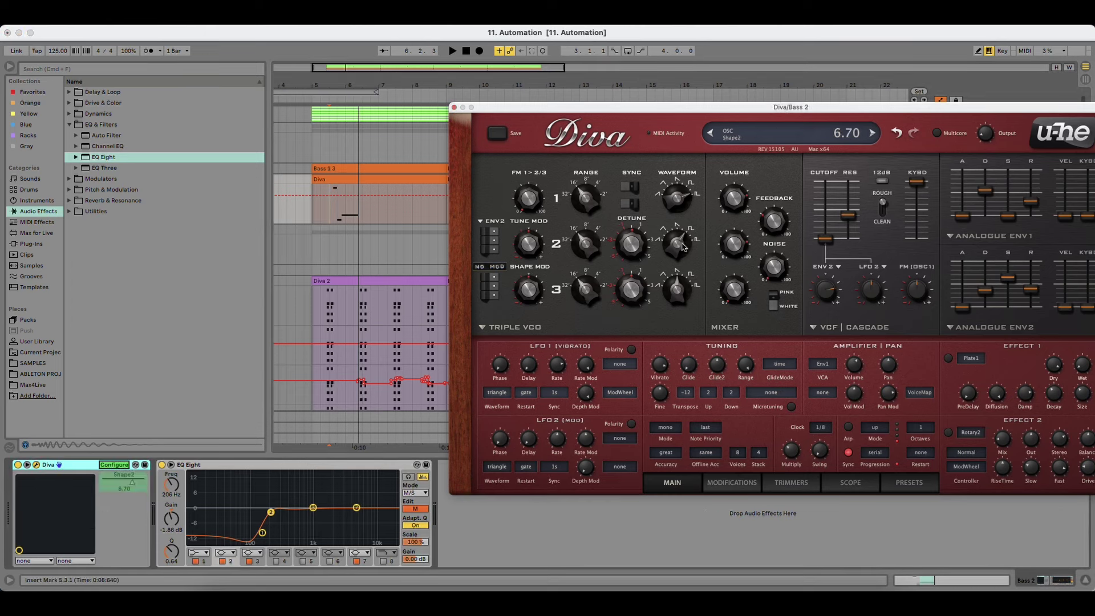
pyautogui.click(826, 242)
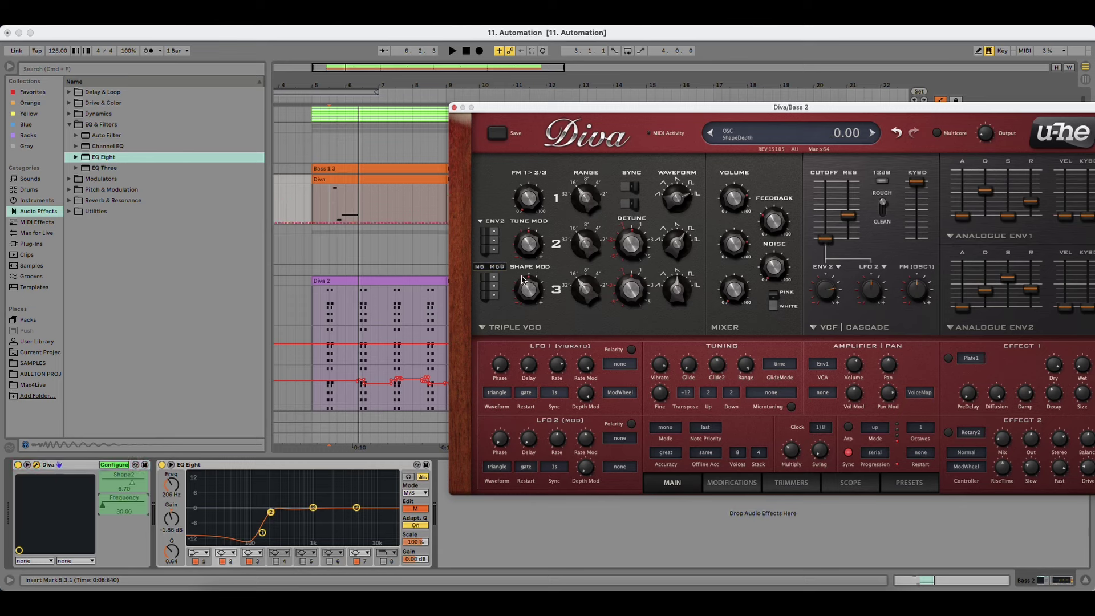
pyautogui.click(116, 468)
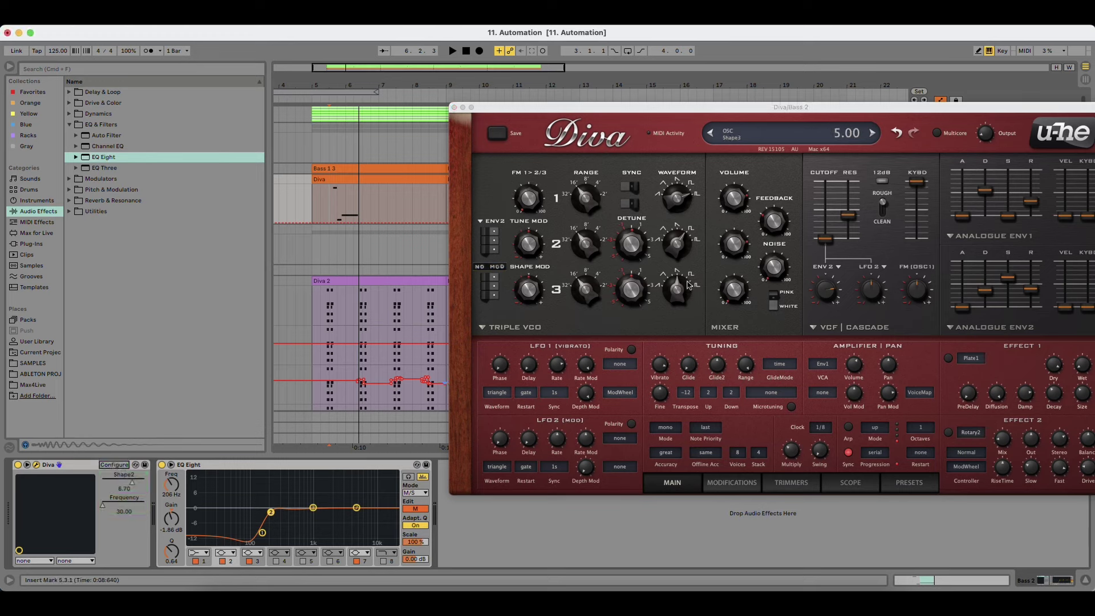
# Step: Sweep the tuning of Diva's oscillator 2 during playback and leave it at -11.91
pyautogui.press('space')
pyautogui.click(631, 124)
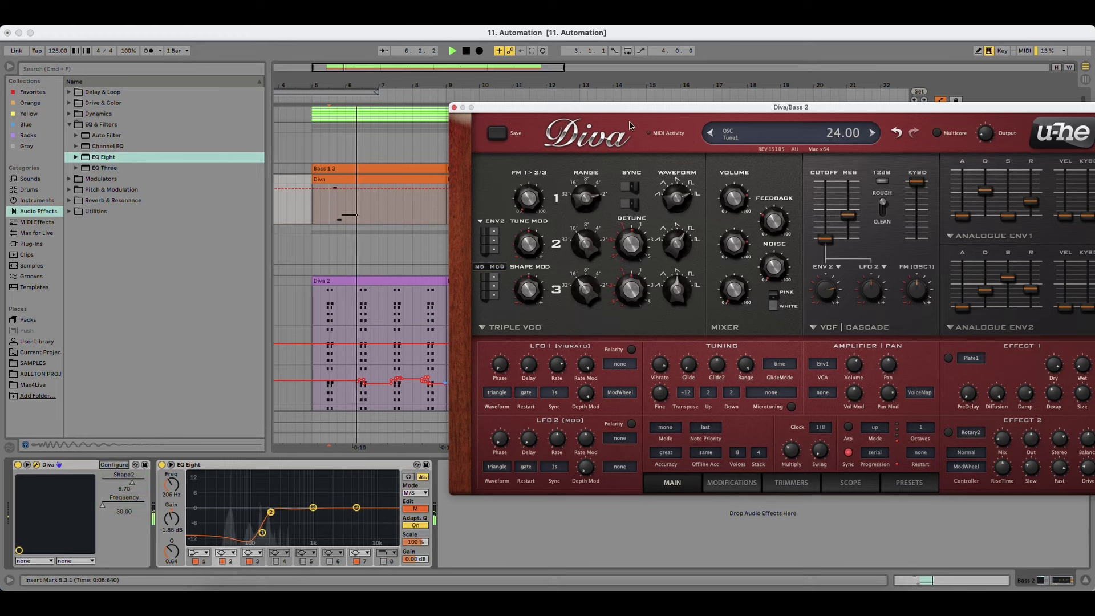
pyautogui.moveTo(585, 244); pyautogui.dragTo(590, 257)
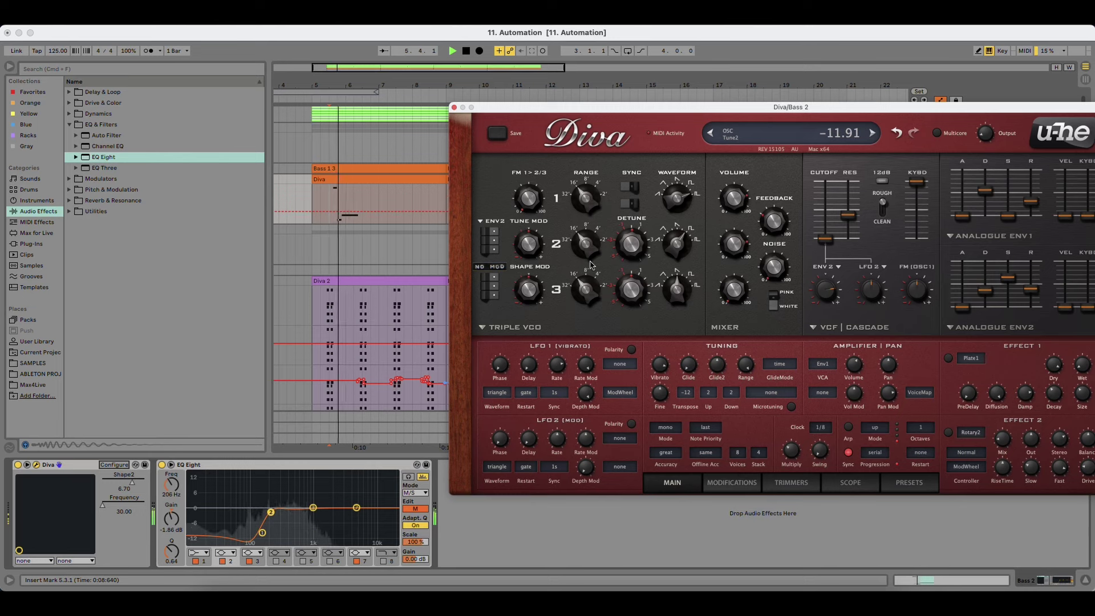
pyautogui.press('space')
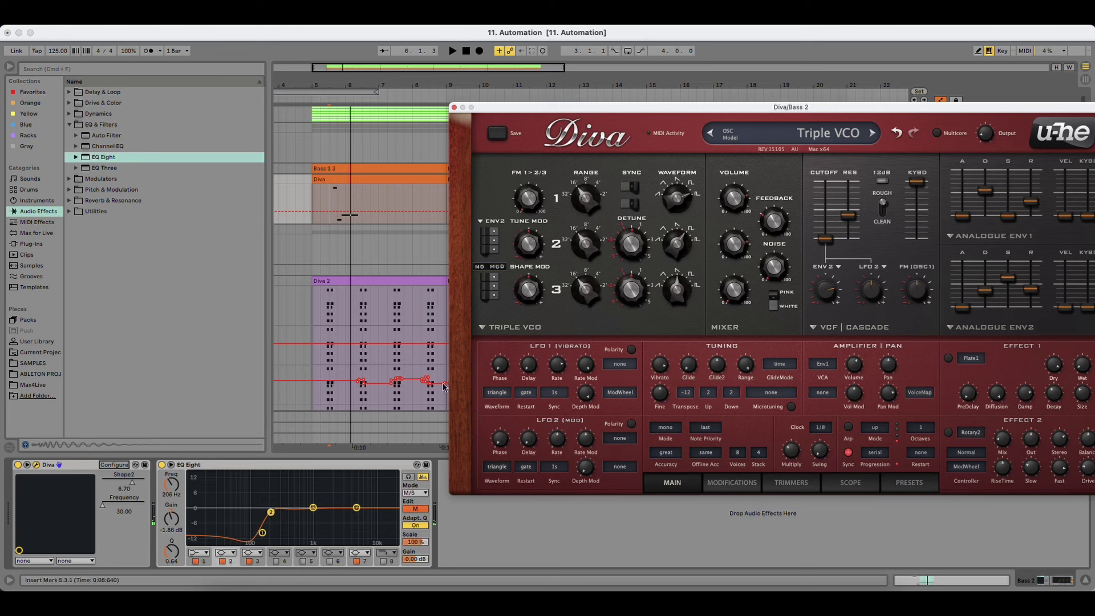
# Step: Add oscillator 2's Tune2 to the Diva device's configured parameters and finish configuring
pyautogui.click(114, 464)
pyautogui.click(594, 245)
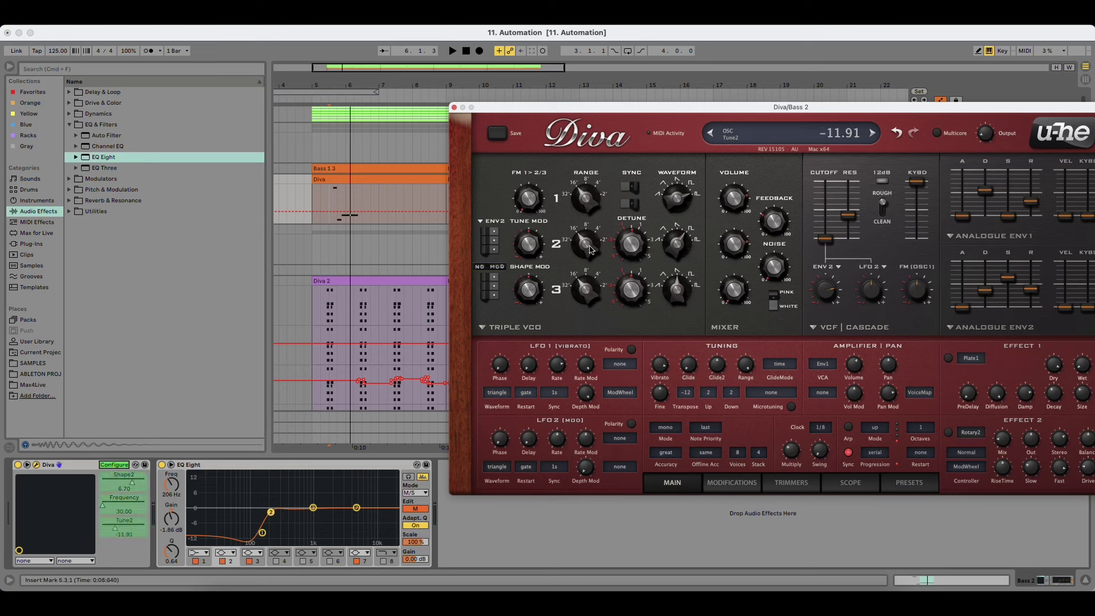
pyautogui.click(124, 466)
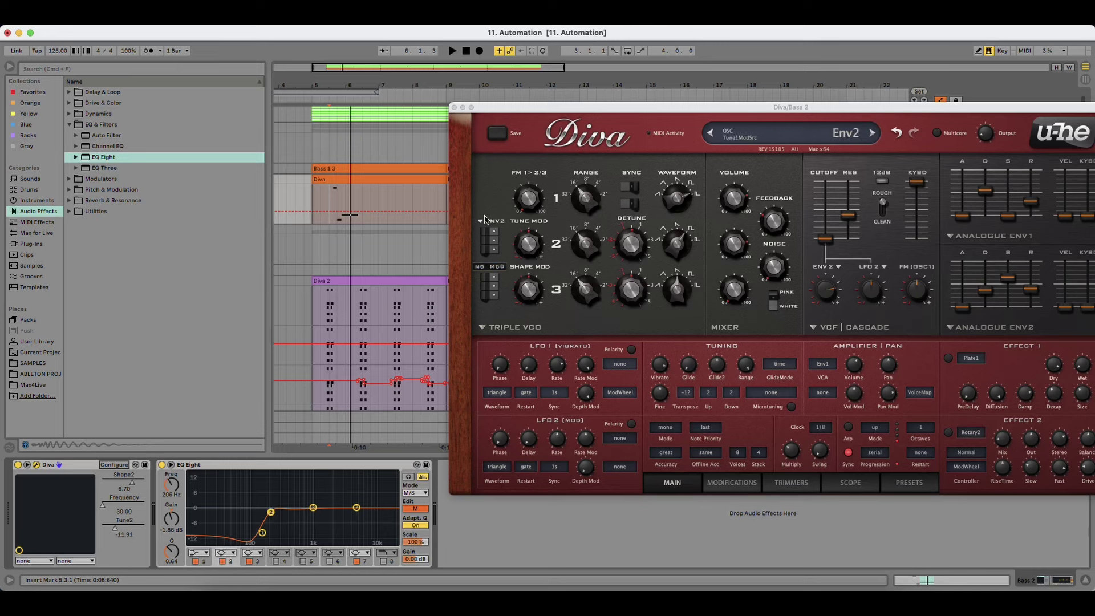
# Step: Close the Diva window and examine which Diva parameters are available for automation on the Bass 2 track
pyautogui.moveTo(506, 107); pyautogui.dragTo(442, 156)
pyautogui.moveTo(333, 86); pyautogui.dragTo(304, 89)
pyautogui.moveTo(432, 159); pyautogui.dragTo(481, 158)
pyautogui.moveTo(359, 90); pyautogui.dragTo(388, 86)
pyautogui.moveTo(269, 172); pyautogui.dragTo(228, 172)
pyautogui.press('space')
pyautogui.press('space')
pyautogui.click(440, 155)
pyautogui.click(944, 189)
pyautogui.click(944, 189)
pyautogui.click(941, 199)
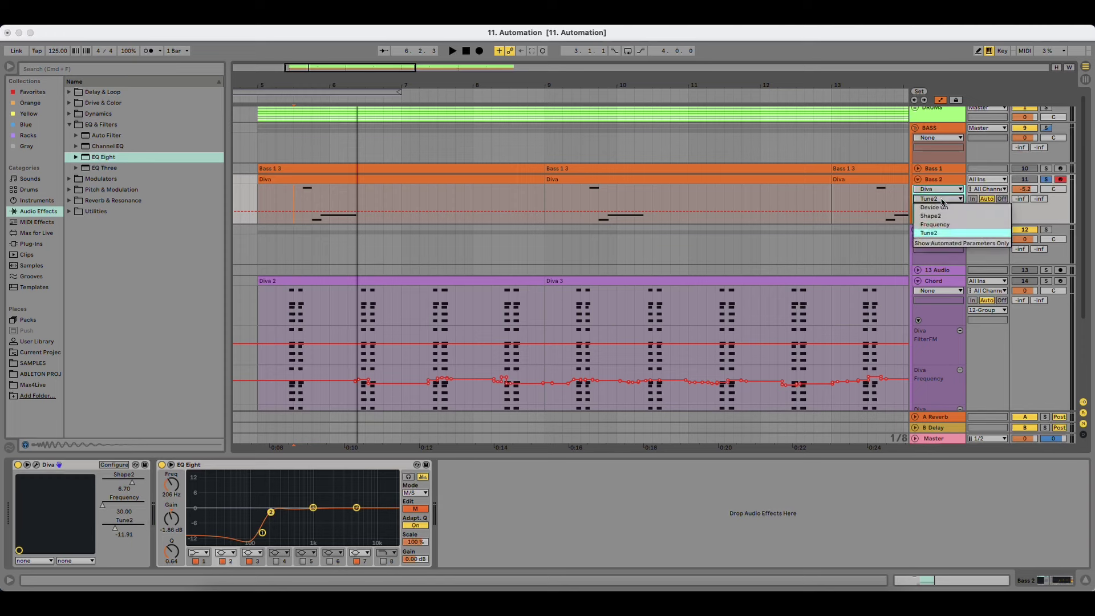
pyautogui.click(942, 200)
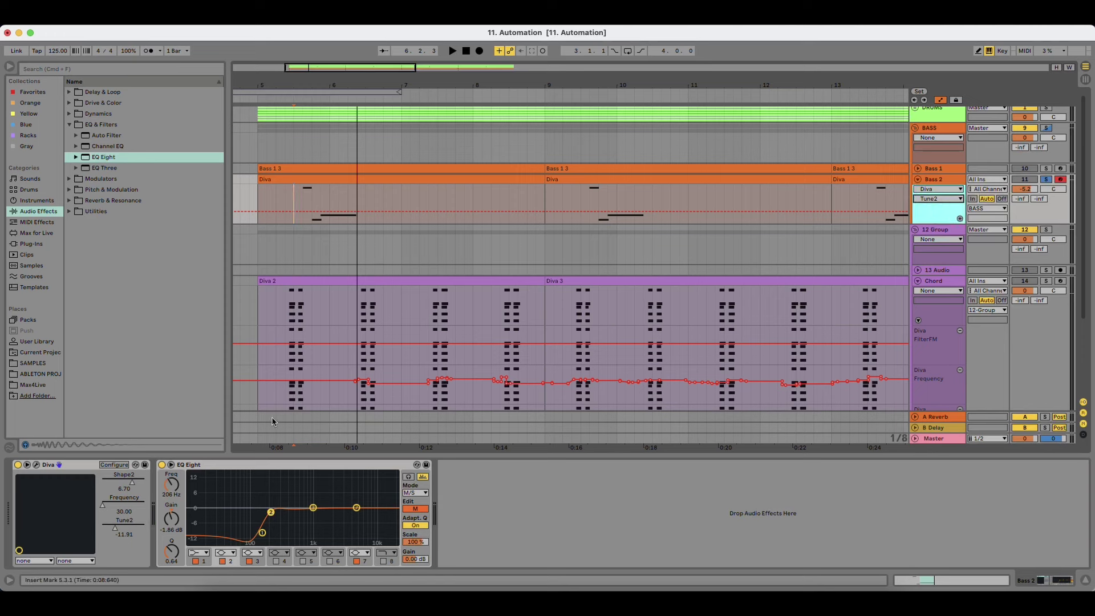
# Step: Audition Diva's Shape2 at 6.26, and insert an LFO modulator between Diva and EQ Eight mapped to Shape2
pyautogui.click(132, 484)
pyautogui.press('space')
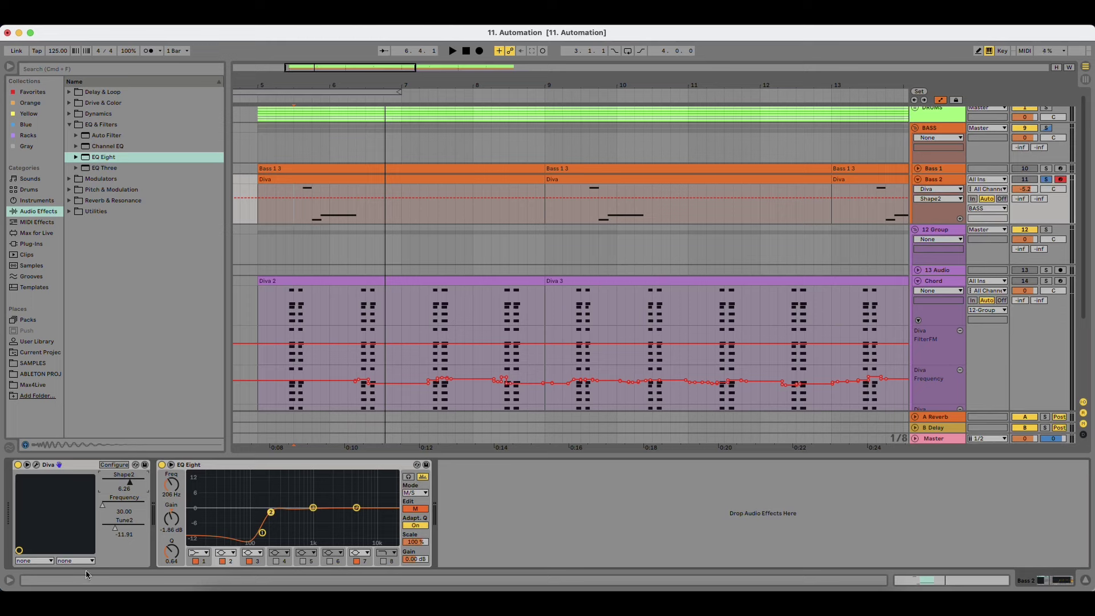
pyautogui.click(79, 182)
pyautogui.moveTo(95, 158); pyautogui.dragTo(227, 508)
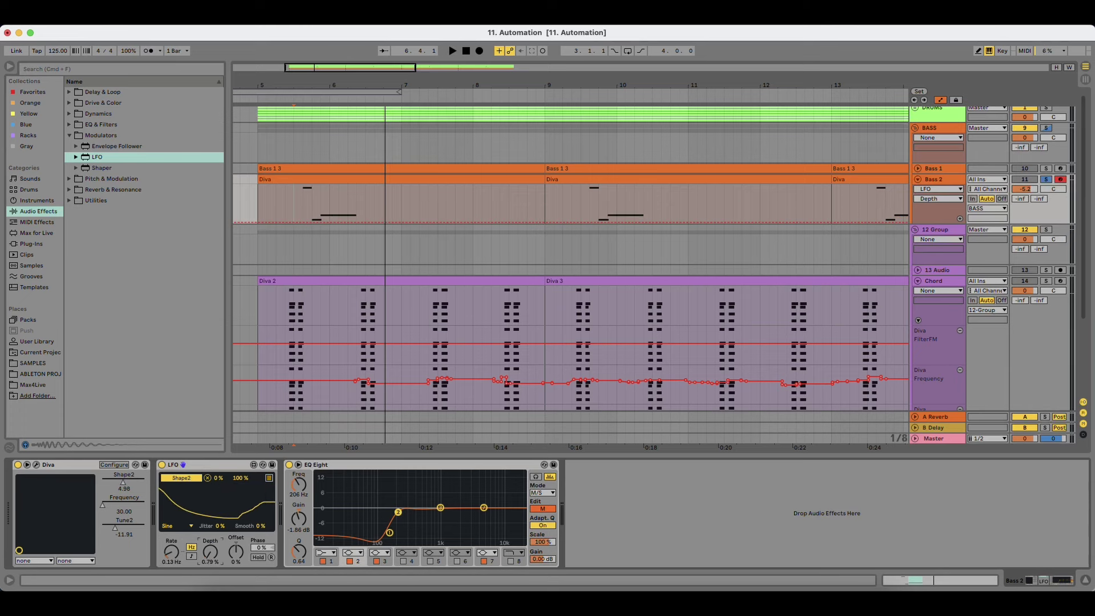
# Step: Set the LFO's depth to 13.4% and offset to 22%, and audition the modulation with the Diva window open
pyautogui.moveTo(245, 557); pyautogui.dragTo(245, 567)
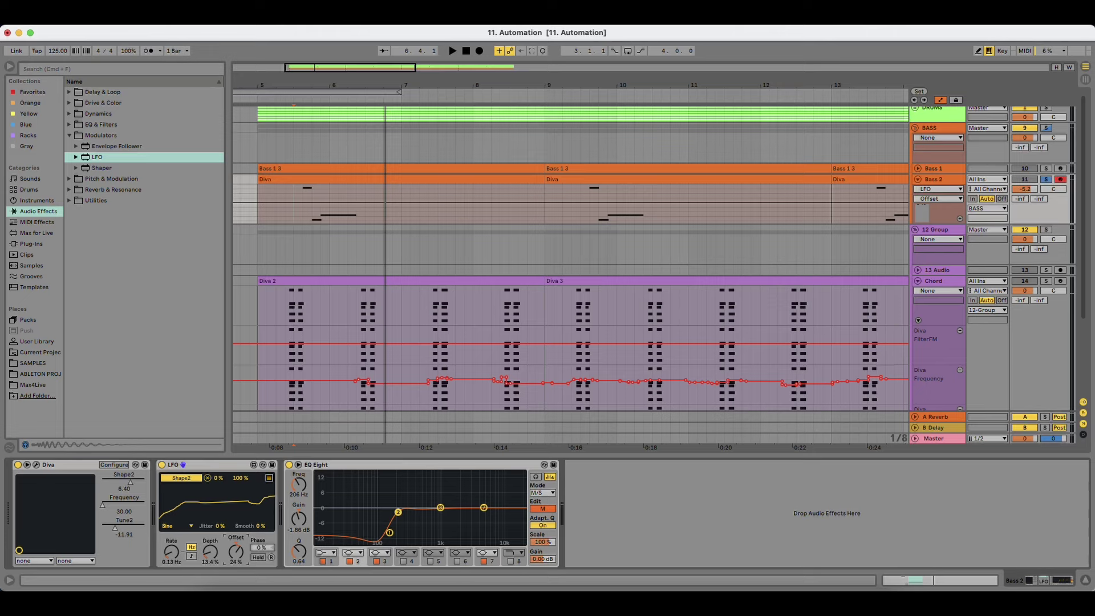
pyautogui.press('space')
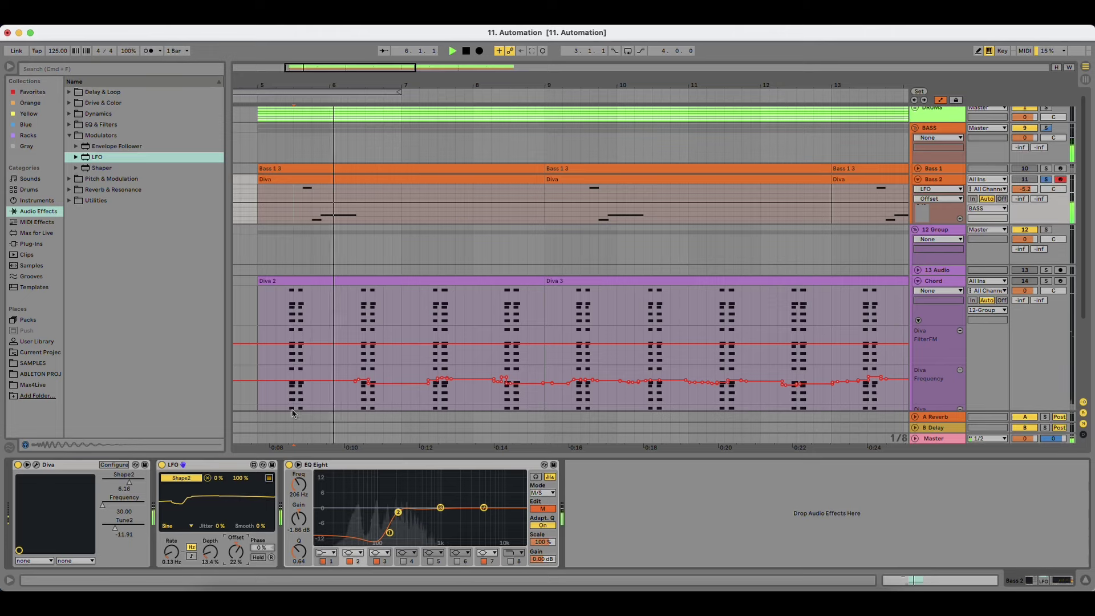
pyautogui.click(36, 465)
pyautogui.press('space')
pyautogui.press('space')
pyautogui.moveTo(560, 158); pyautogui.dragTo(564, 118)
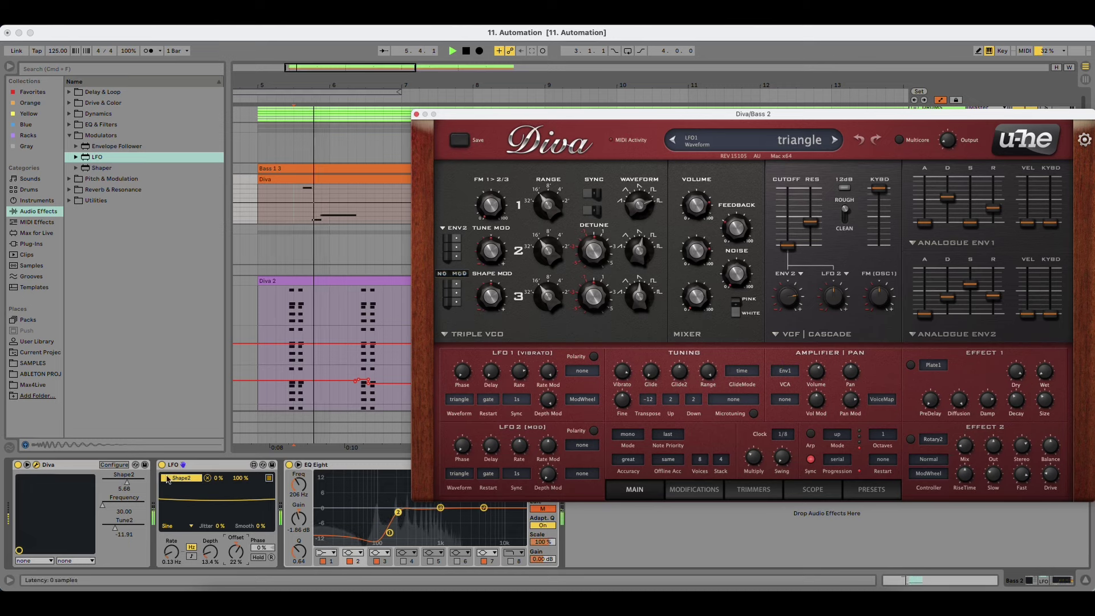
# Step: Raise the LFO's depth to 40.9% and its rate to 0.46 Hz while auditioning the bass
pyautogui.click(212, 556)
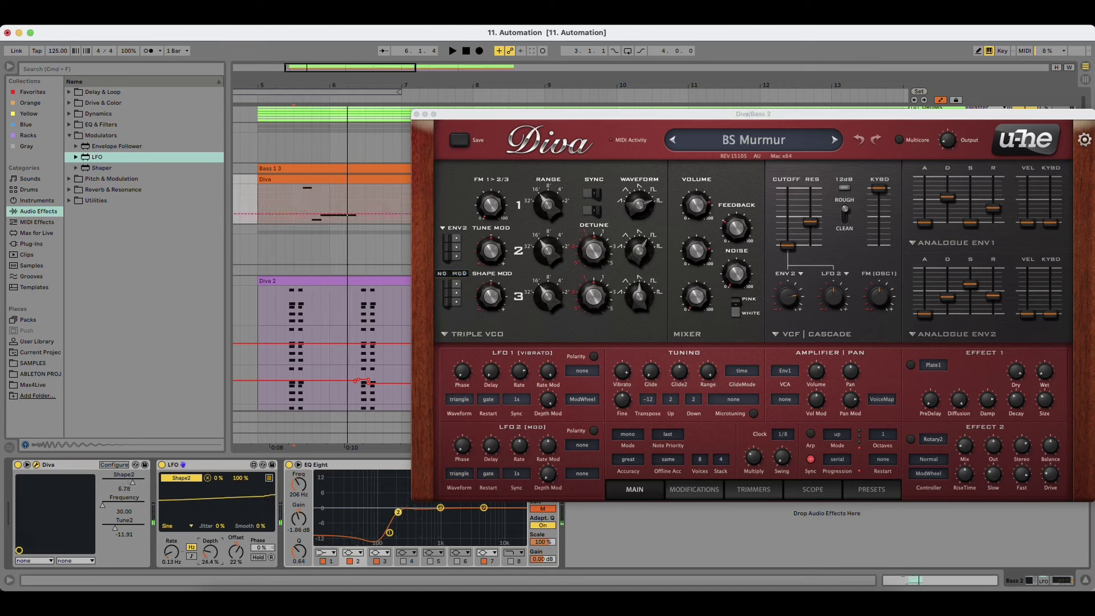
pyautogui.press('space')
pyautogui.moveTo(211, 557); pyautogui.dragTo(174, 542)
pyautogui.press('space')
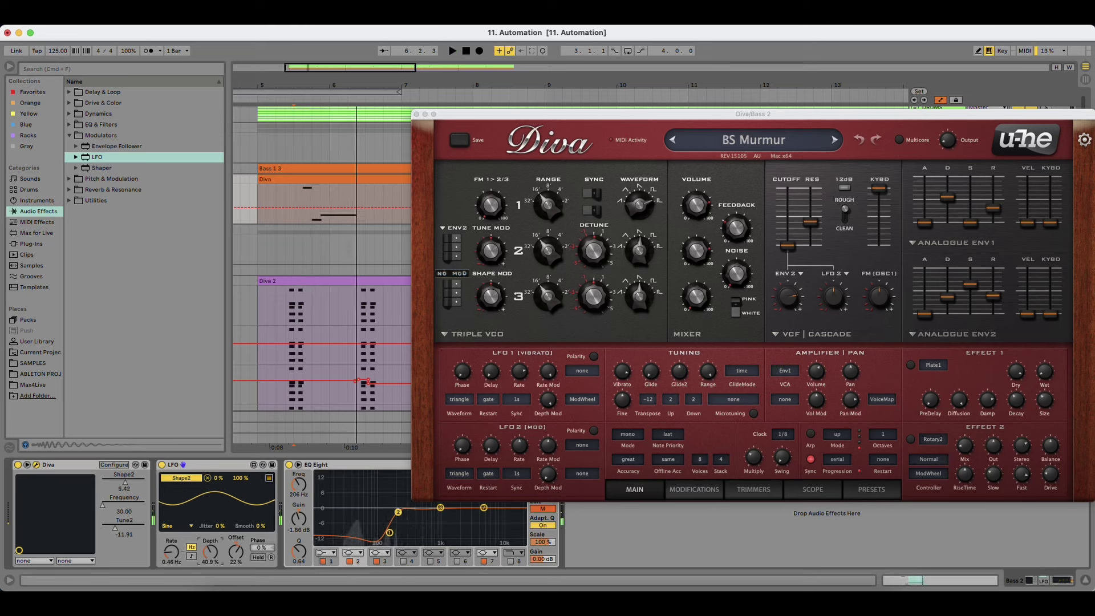
# Step: Set the LFO's depth to 33.9%, sync its rate to tempo at 3/4, and audition the bass
pyautogui.moveTo(210, 552); pyautogui.dragTo(210, 555)
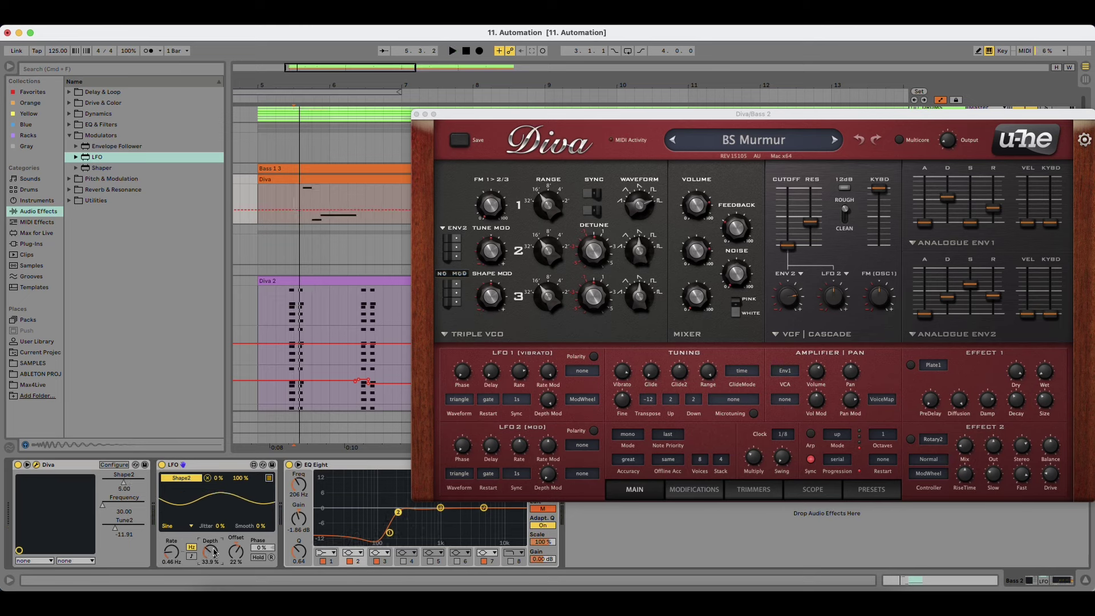
pyautogui.press('space')
pyautogui.moveTo(733, 114); pyautogui.dragTo(681, 99)
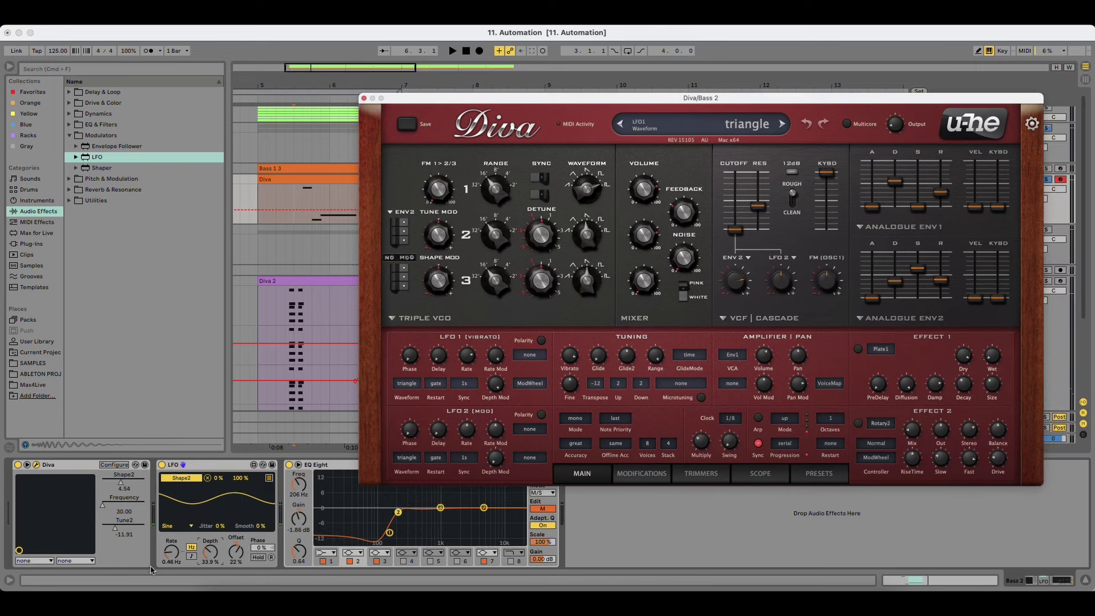
pyautogui.click(192, 556)
pyautogui.press('space')
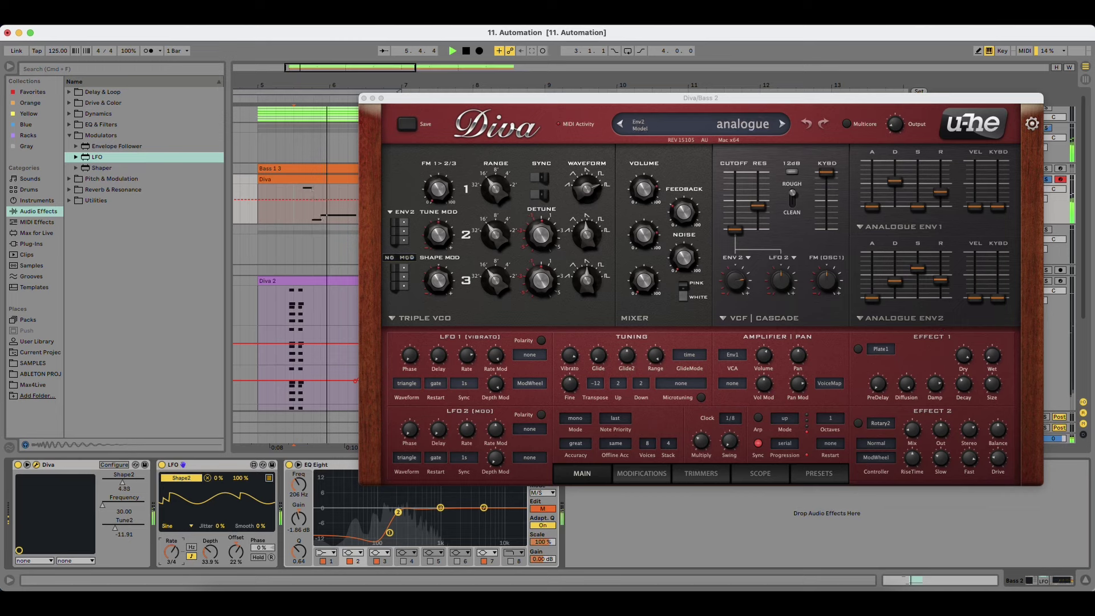
pyautogui.press('space')
# Step: Play the arrangement from the start of the first Bass 2 clip and close the Diva window
pyautogui.click(285, 179)
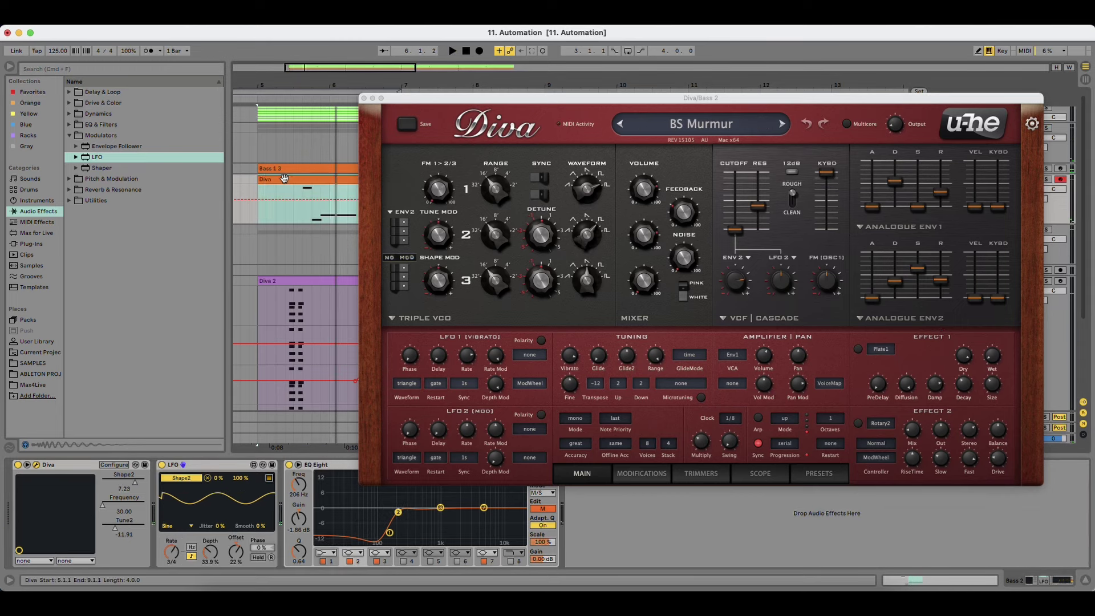
pyautogui.press('space')
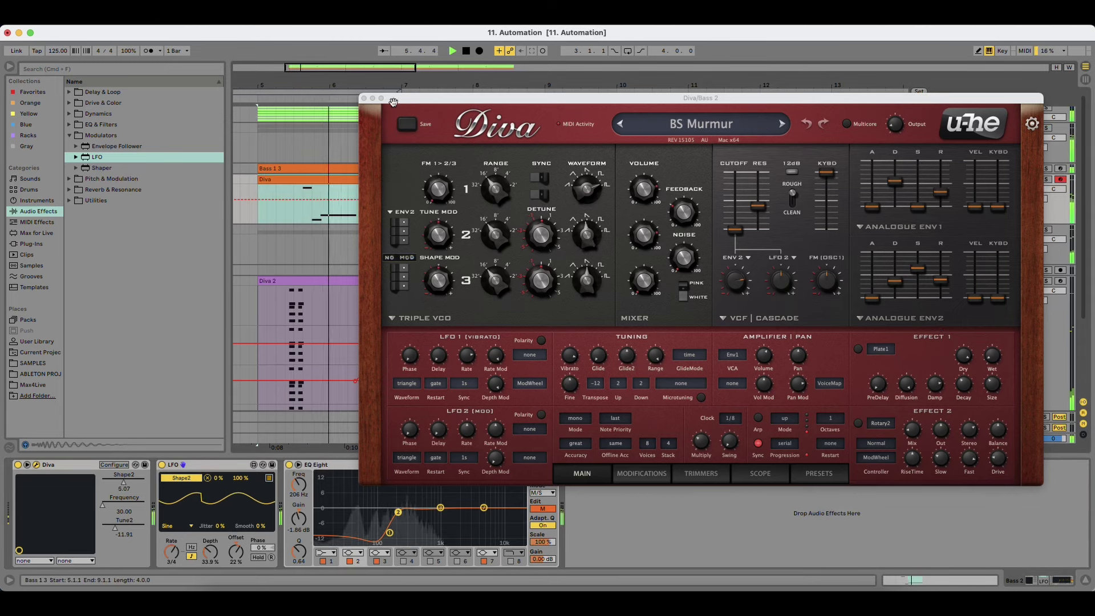
pyautogui.moveTo(371, 102); pyautogui.dragTo(337, 97)
pyautogui.click(330, 94)
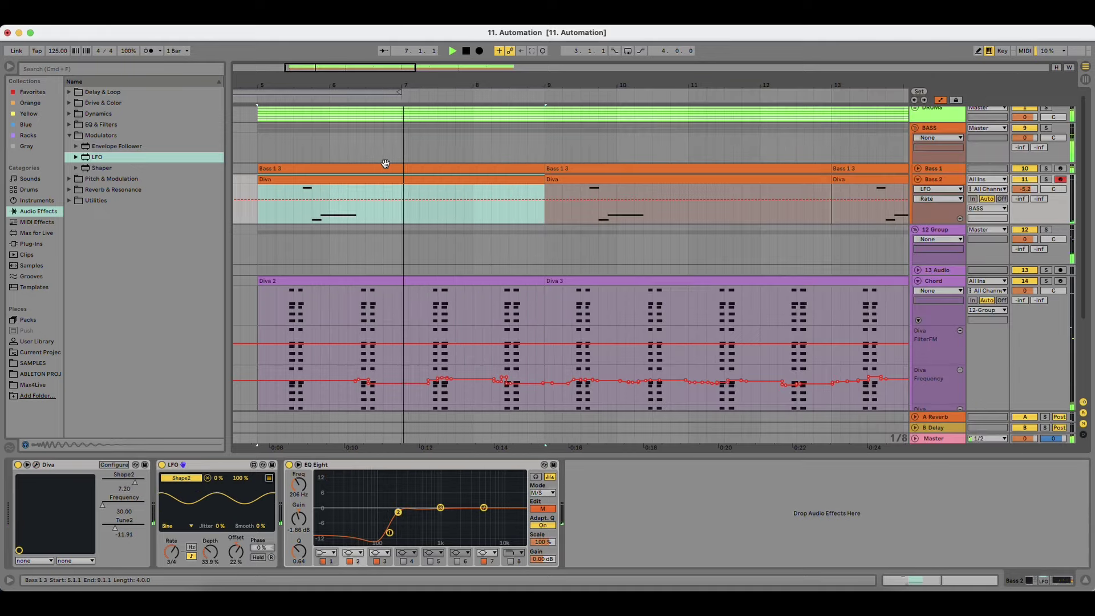
pyautogui.scroll(-5, 551, 277)
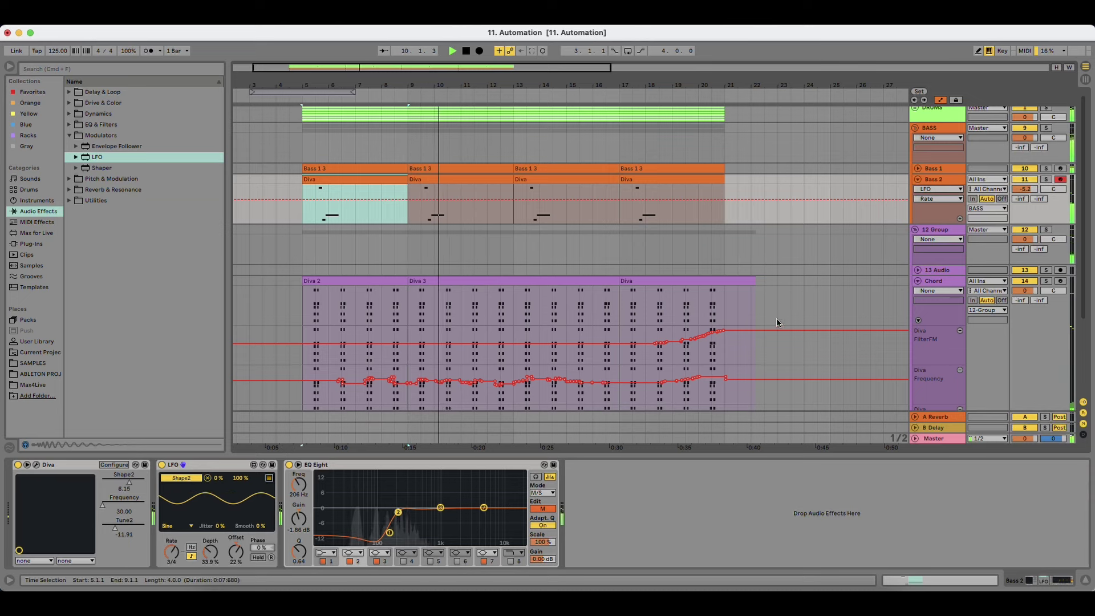
pyautogui.press('space')
# Step: Deactivate the 12 Group track, solo Bass 2, and audition it from bar 5
pyautogui.click(1026, 230)
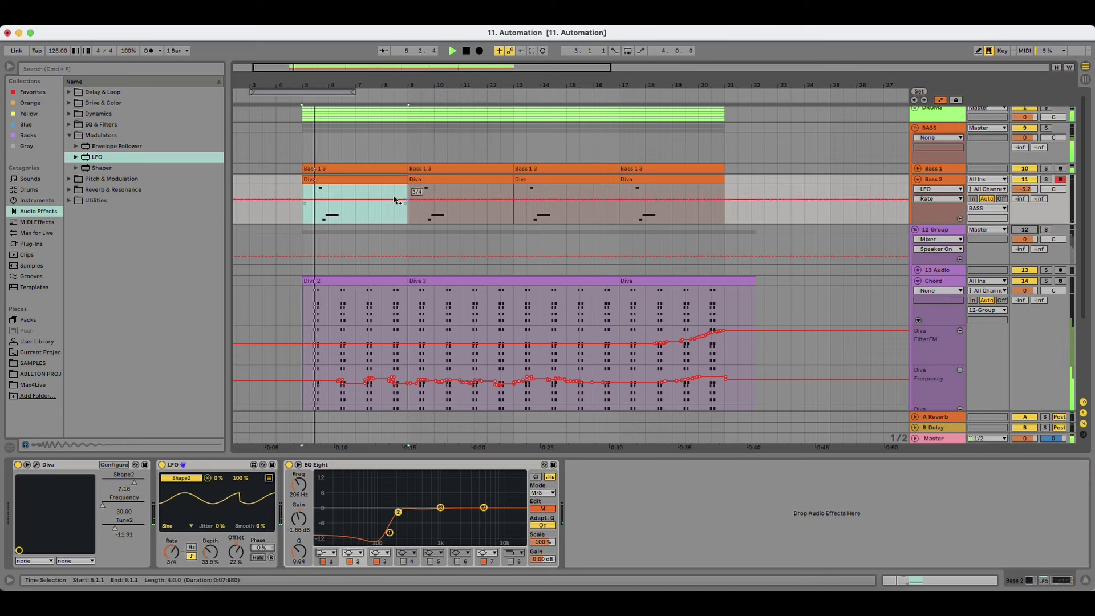
pyautogui.moveTo(323, 86); pyautogui.dragTo(322, 111)
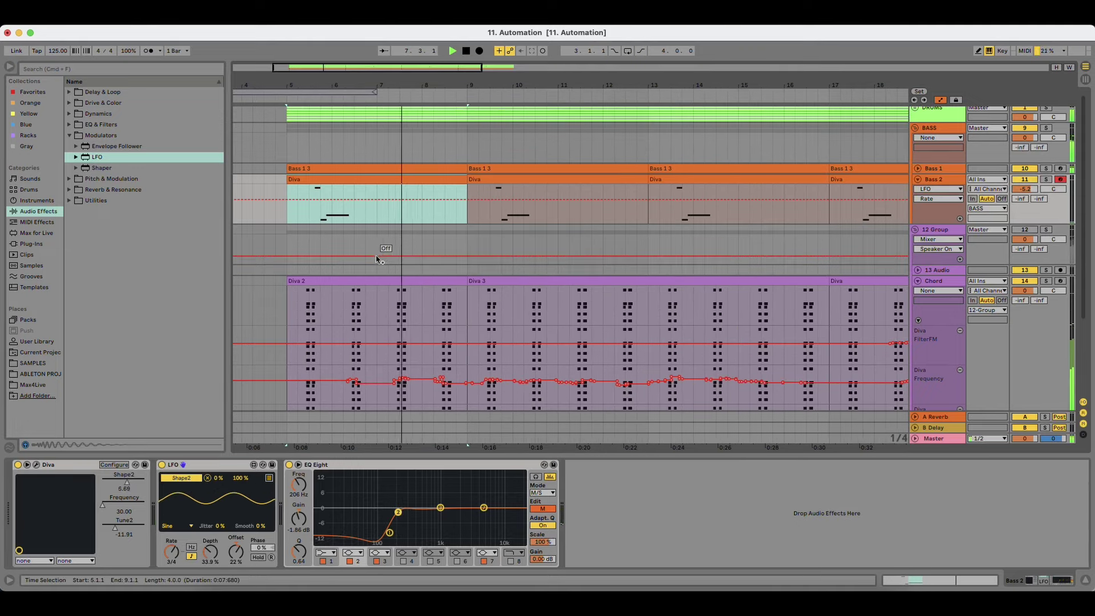
pyautogui.press('space')
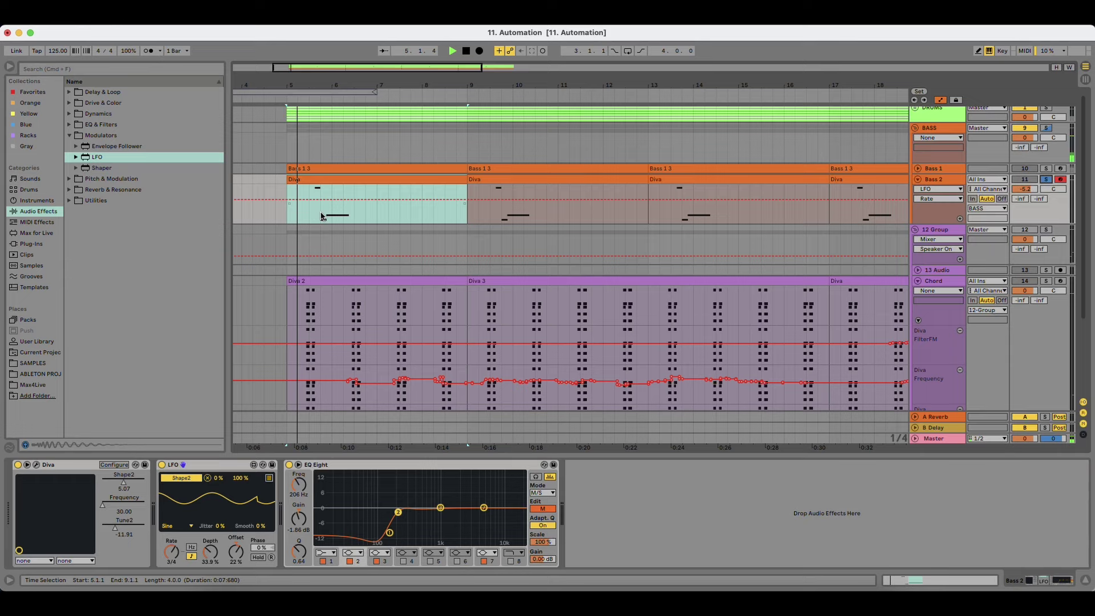
pyautogui.click(311, 215)
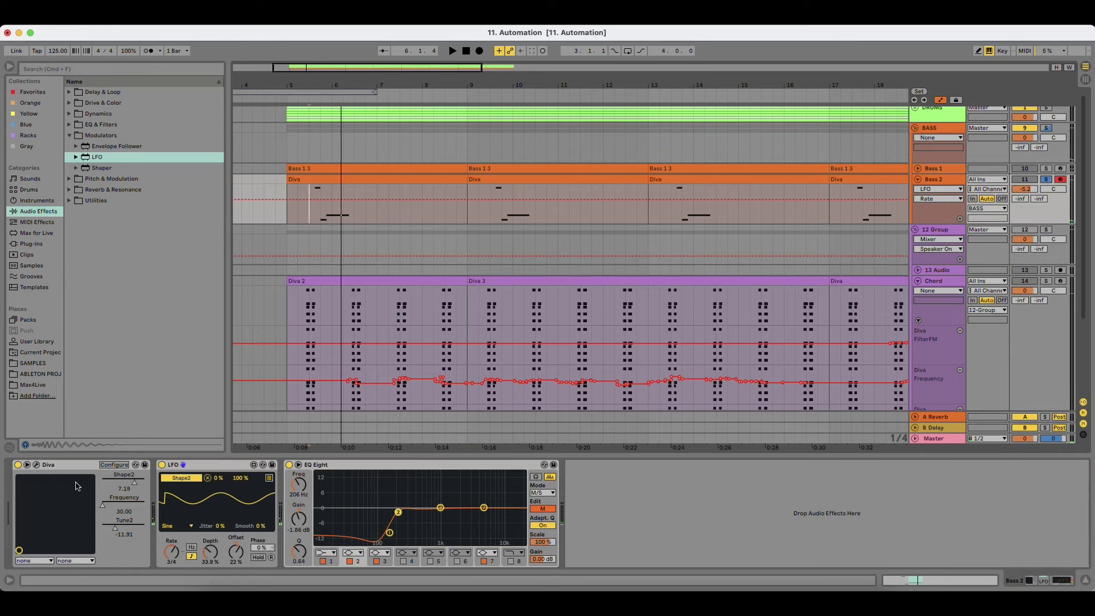
# Step: Display Diva's Frequency automation on Bass 2, draw a short spike just before beat 5.4, and audition it
pyautogui.click(104, 504)
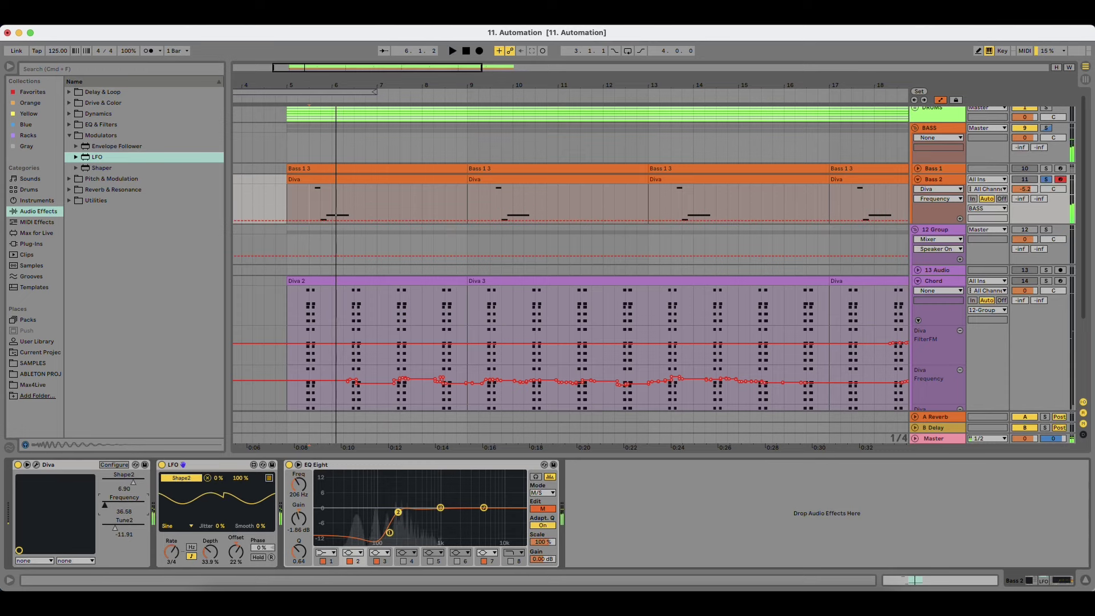
pyautogui.press('space')
pyautogui.press('space')
pyautogui.scroll(8, 315, 235)
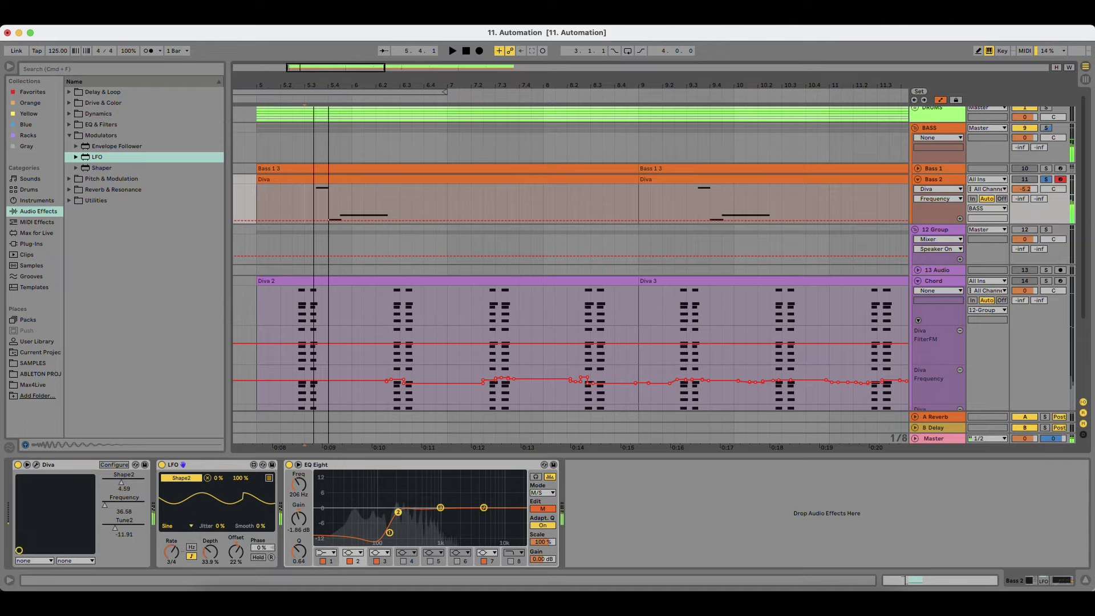
pyautogui.moveTo(356, 228)
pyautogui.mouseDown()
pyautogui.moveTo(372, 197)
pyautogui.moveTo(372, 220)
pyautogui.mouseUp()
pyautogui.press('space')
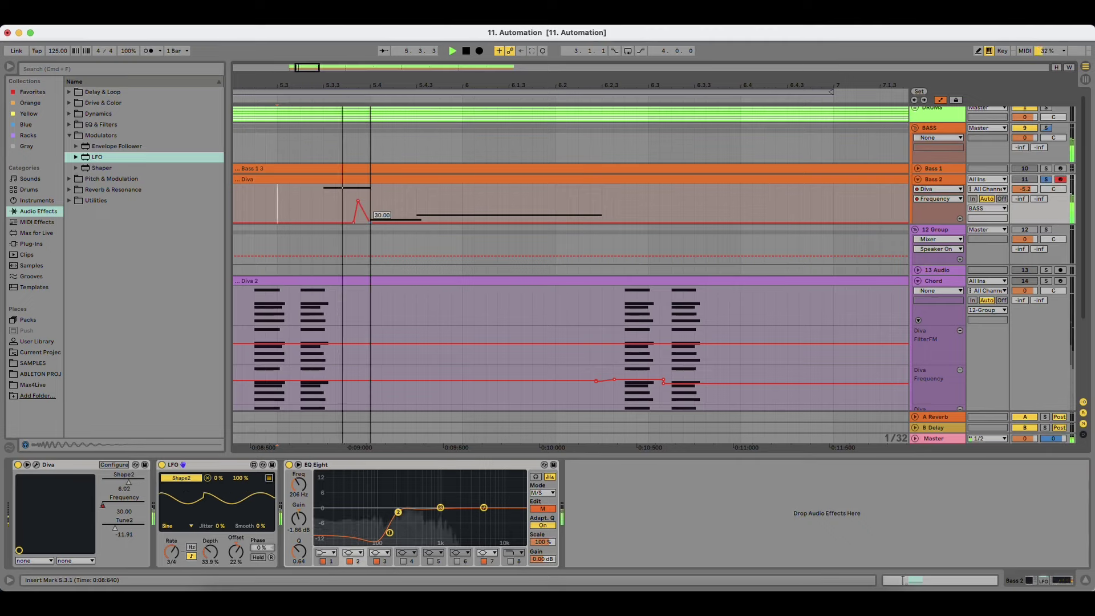
pyautogui.moveTo(430, 76); pyautogui.dragTo(407, 34)
pyautogui.press('space')
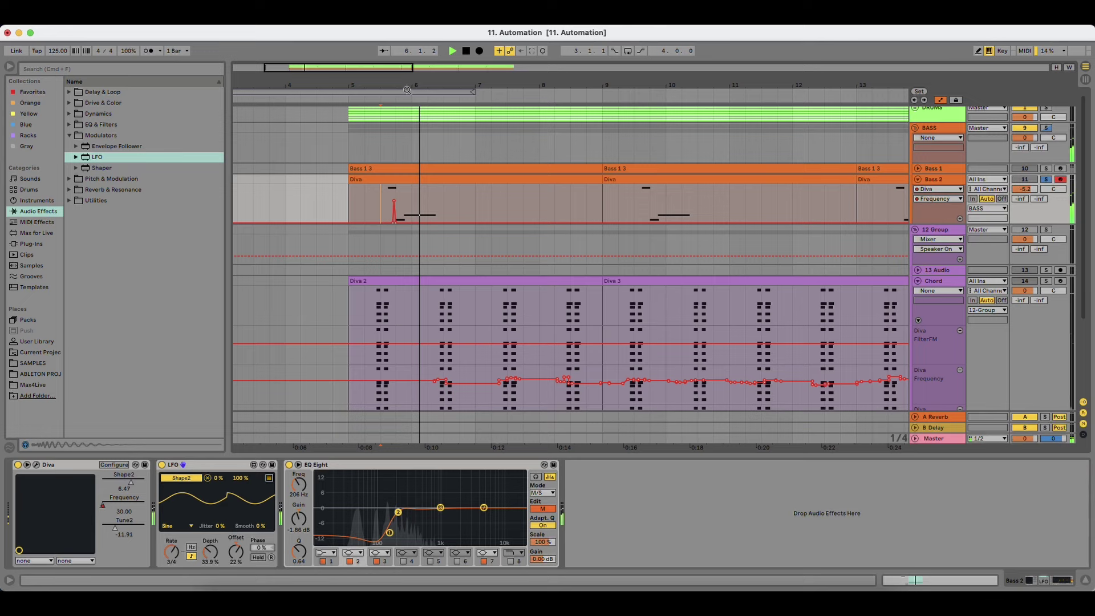
# Step: Unsolo Bass 2 and play its first clip together with the drums and the other bass
pyautogui.click(1047, 179)
pyautogui.click(385, 179)
pyautogui.press('space')
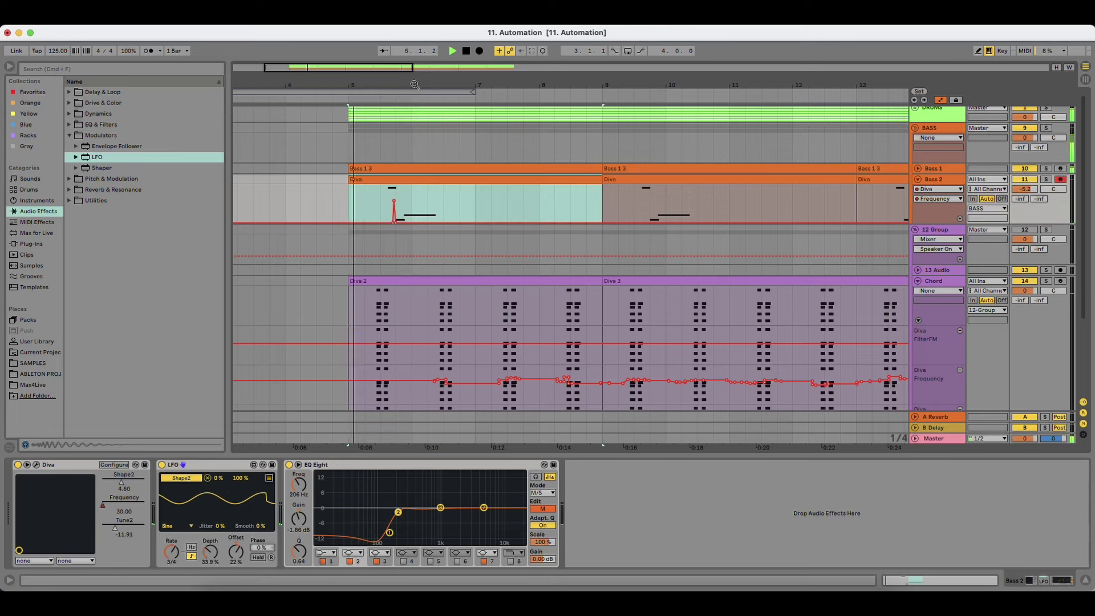
pyautogui.moveTo(413, 79); pyautogui.dragTo(308, 82)
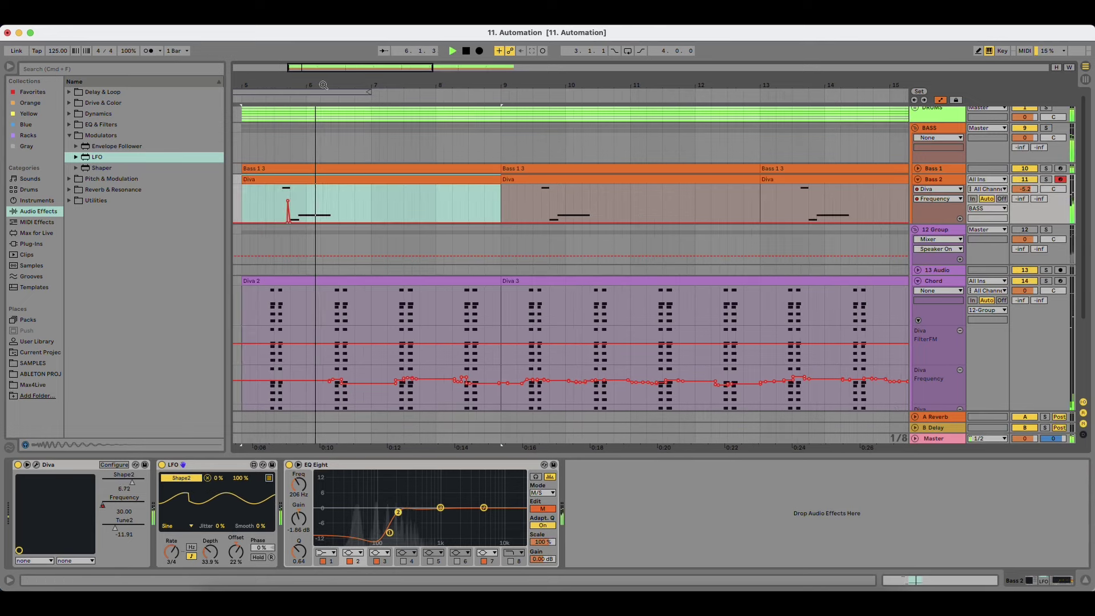
pyautogui.moveTo(361, 83); pyautogui.dragTo(341, 63)
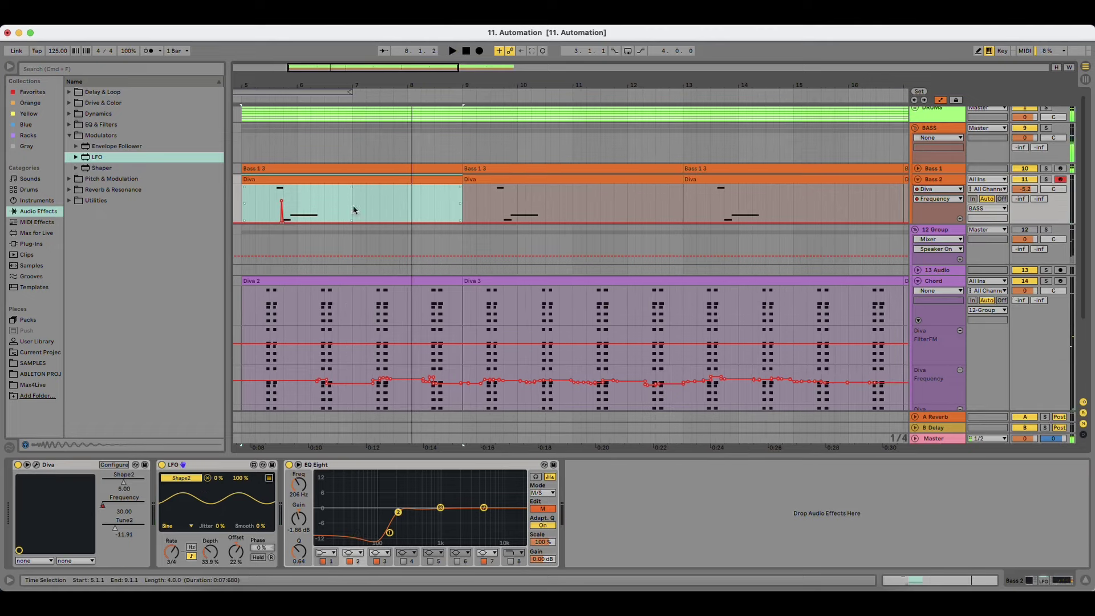
# Step: Show Diva's Frequency automation in its own lane and move the spike from the first Bass 2 clip into the second, starting at 9.1.1
pyautogui.click(960, 219)
pyautogui.press('space')
pyautogui.click(249, 235)
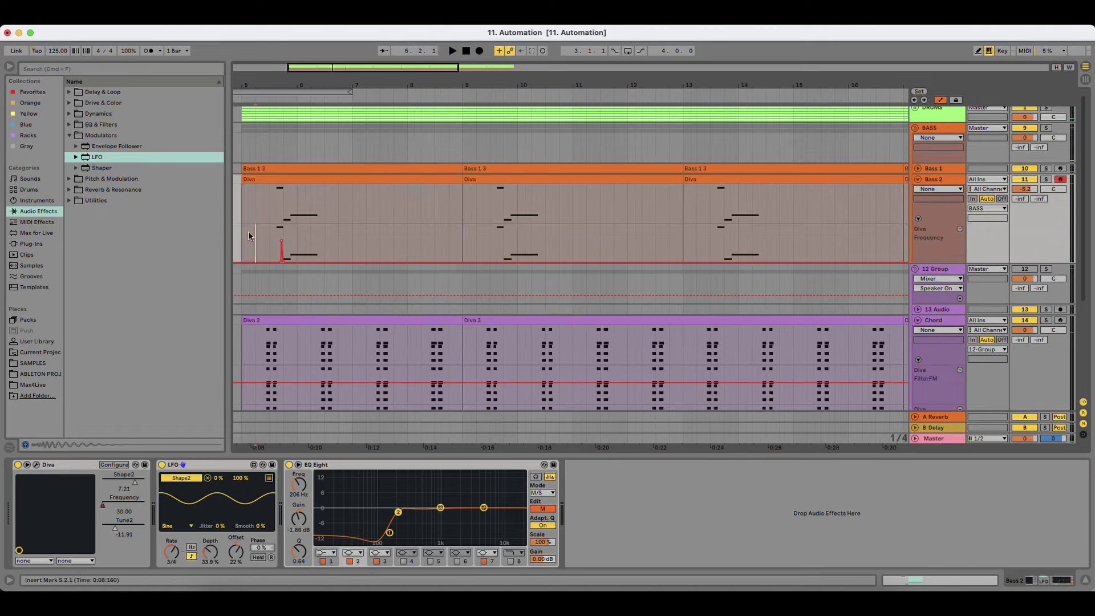
pyautogui.moveTo(282, 238); pyautogui.dragTo(460, 245)
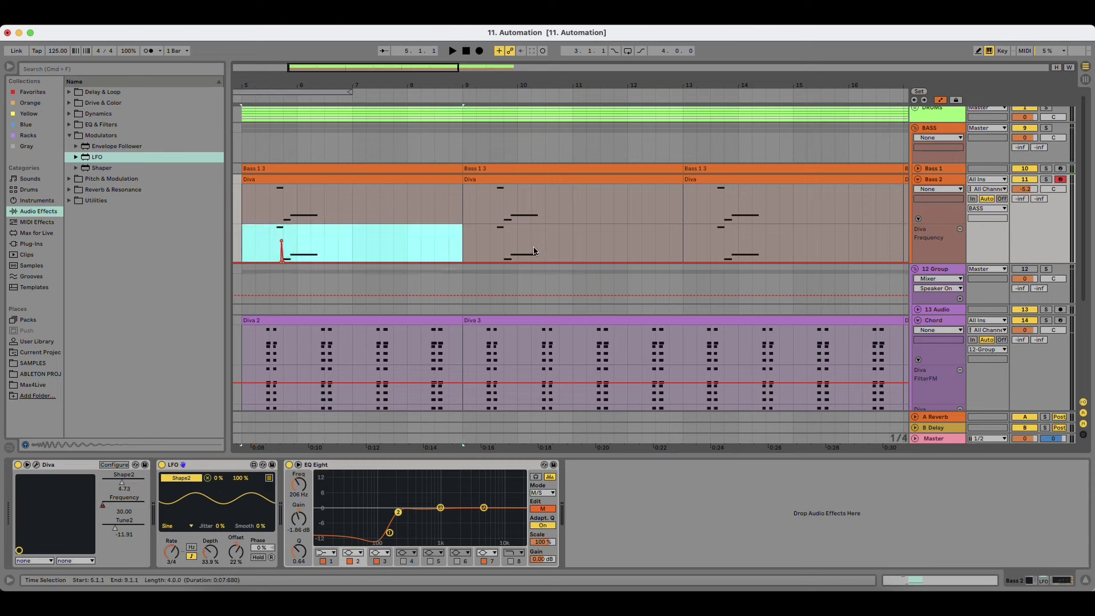
pyautogui.click(464, 237)
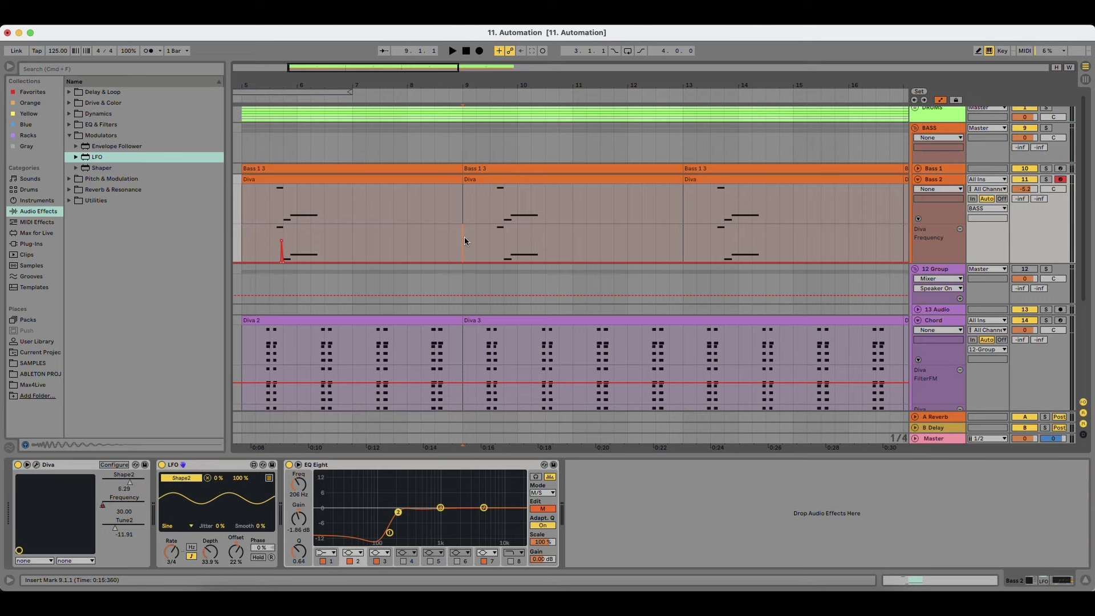
pyautogui.press('super+v')
pyautogui.moveTo(308, 244); pyautogui.dragTo(262, 254)
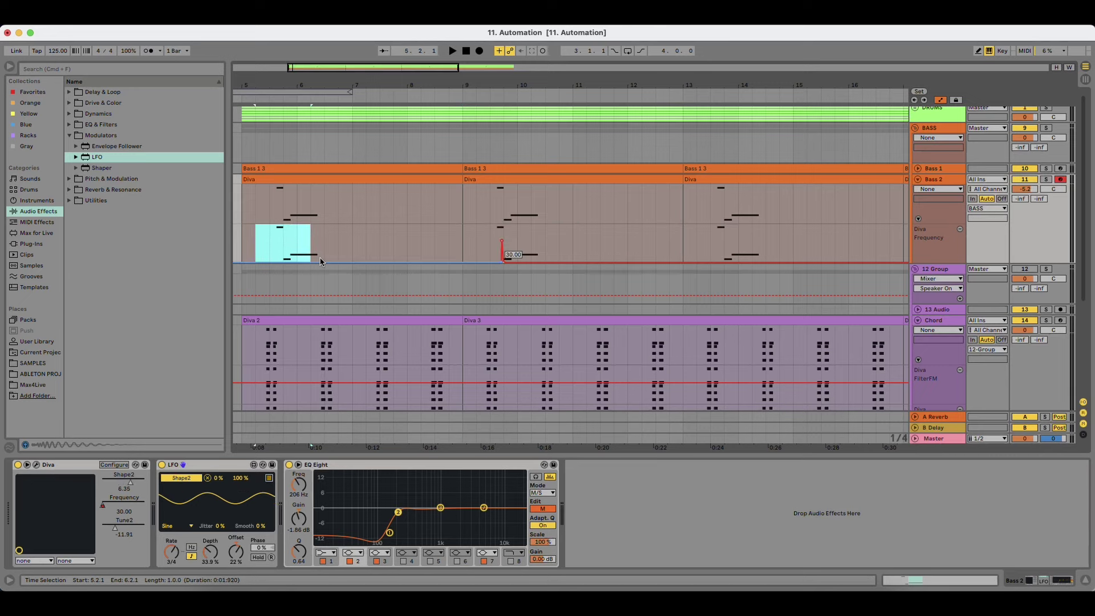
pyautogui.click(366, 249)
pyautogui.moveTo(562, 84); pyautogui.dragTo(404, 62)
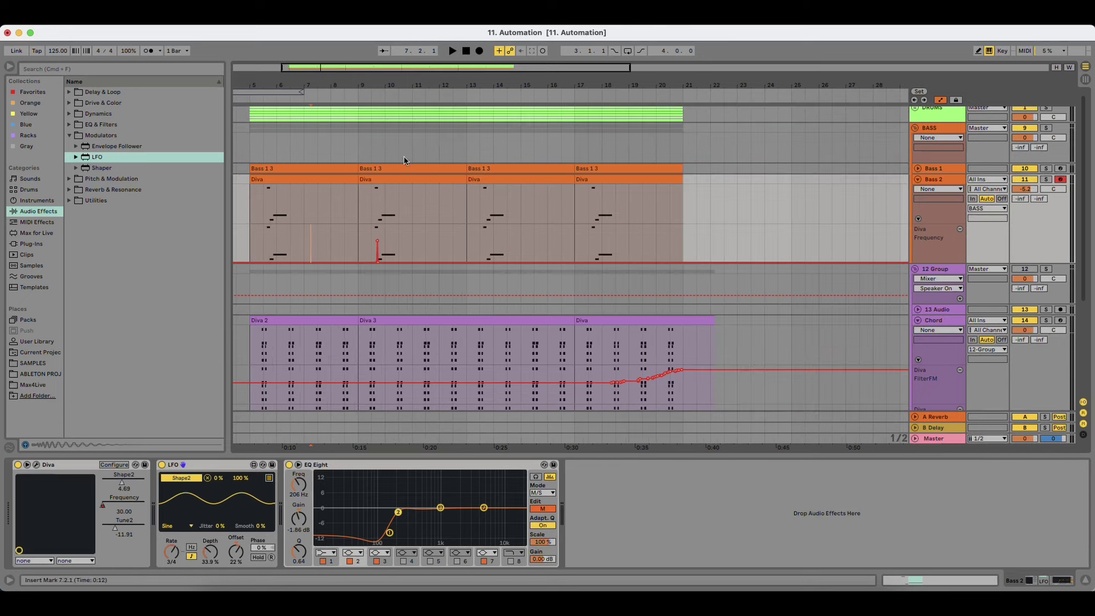
# Step: Shift the Frequency spike in the second Bass 2 clip to just after beat 9.4 and audition it
pyautogui.click(397, 181)
pyautogui.press('z')
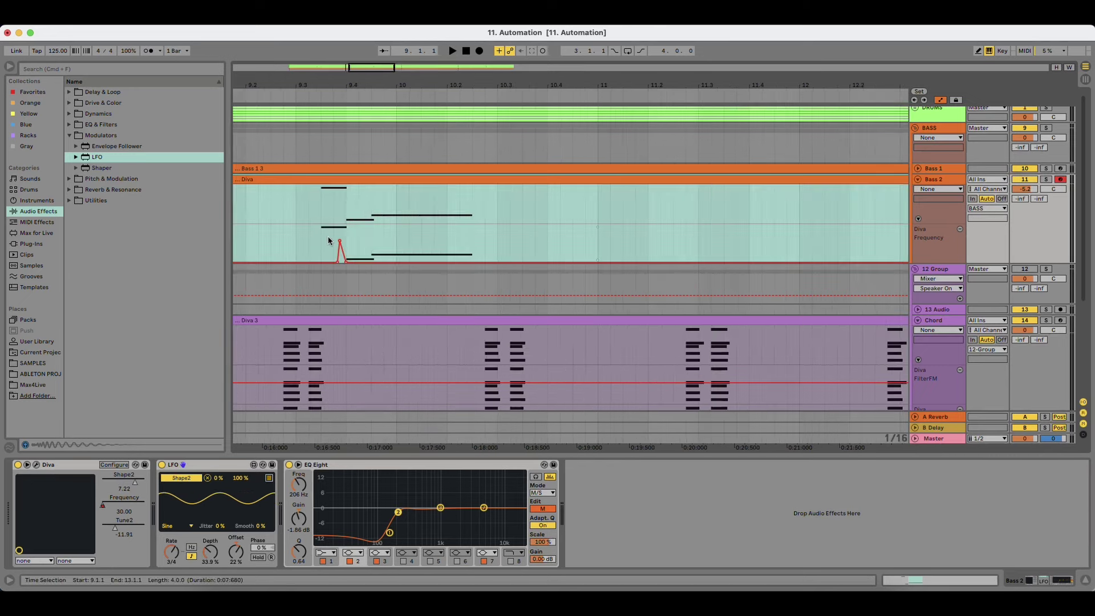
pyautogui.moveTo(328, 240); pyautogui.dragTo(336, 237)
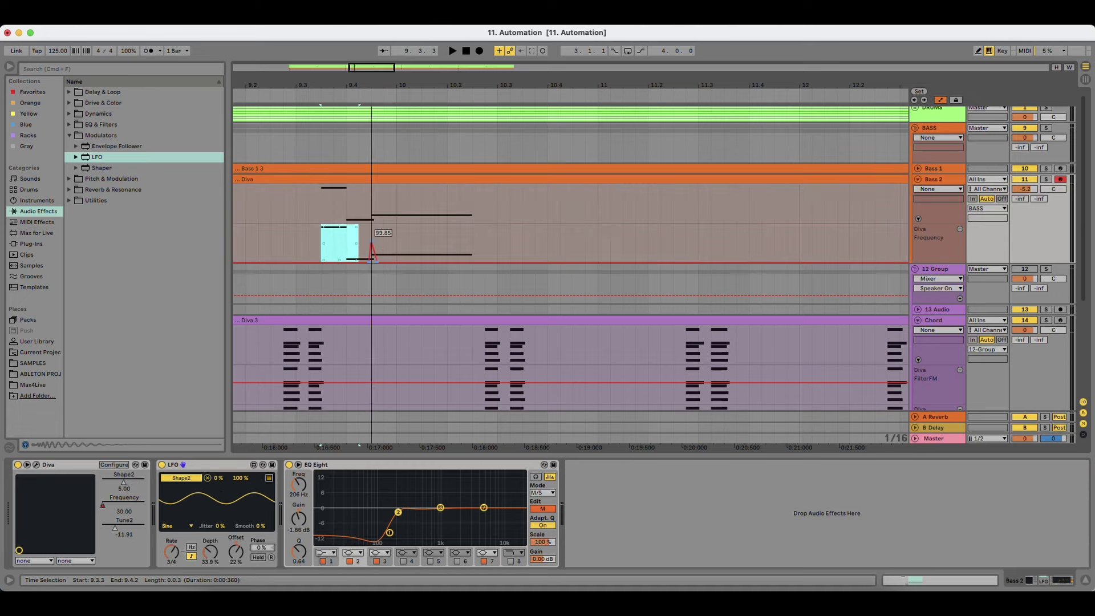
pyautogui.click(322, 245)
pyautogui.press('space')
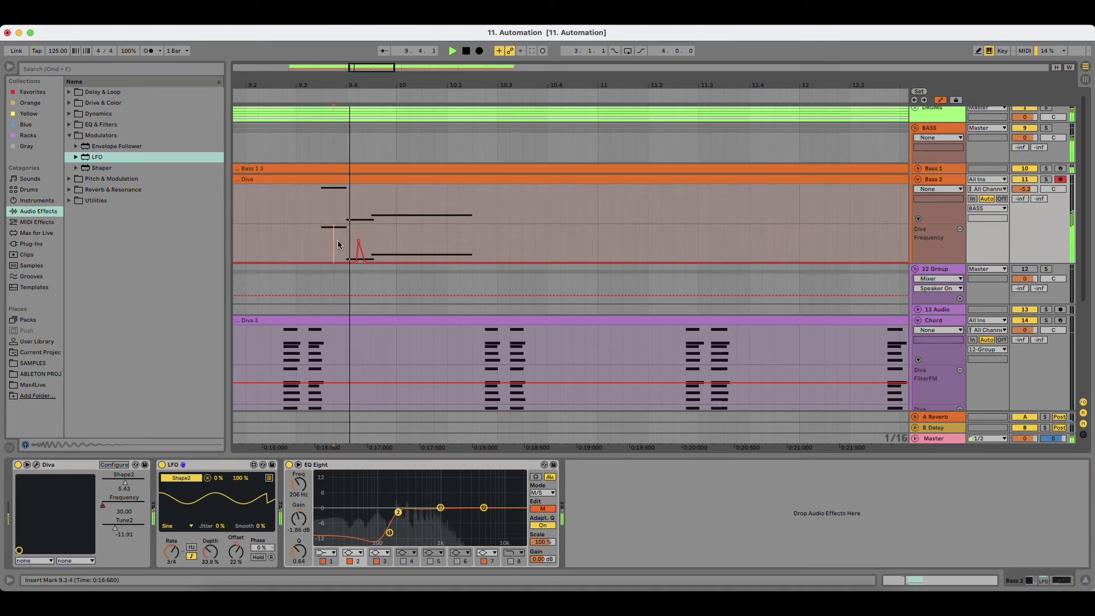
pyautogui.click(298, 244)
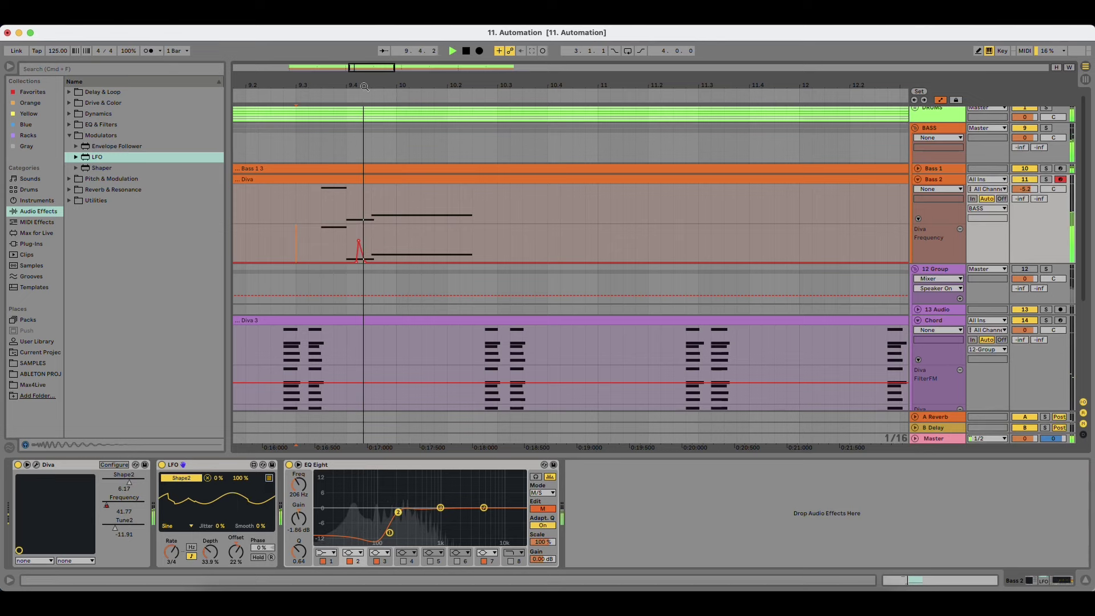
# Step: Reshape the Frequency spike into a short flat-topped bump just after 9.4.3, auditioning the edits
pyautogui.scroll(5, 370, 242)
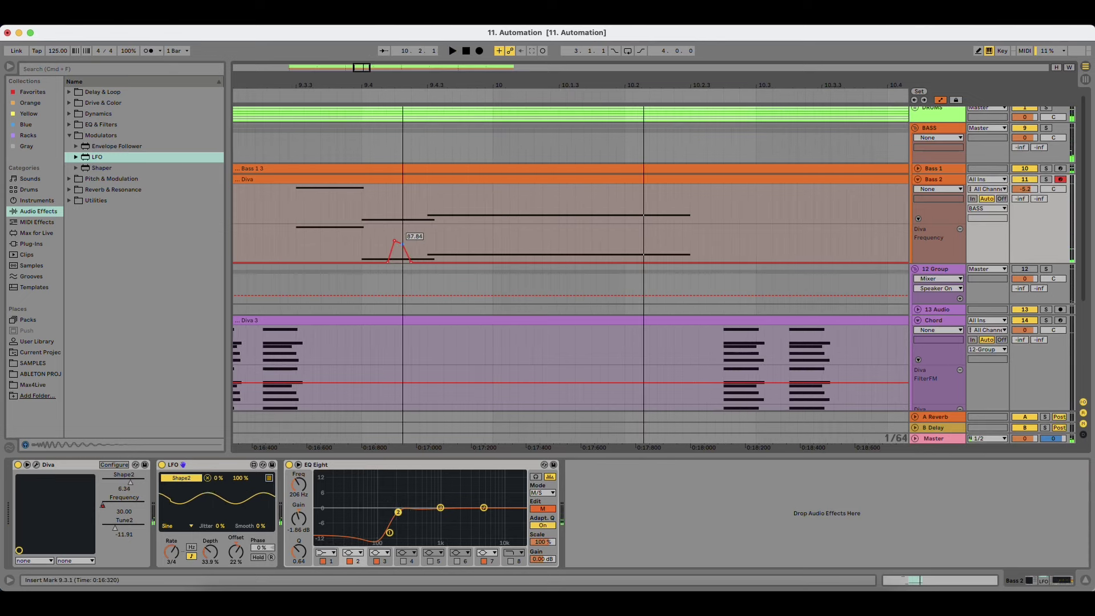
pyautogui.moveTo(297, 229); pyautogui.dragTo(477, 238)
pyautogui.moveTo(402, 243); pyautogui.dragTo(427, 243)
pyautogui.moveTo(312, 244); pyautogui.dragTo(304, 243)
pyautogui.click(280, 247)
pyautogui.press('space')
pyautogui.moveTo(427, 239); pyautogui.dragTo(485, 245)
pyautogui.press('space')
pyautogui.click(268, 249)
pyautogui.press('space')
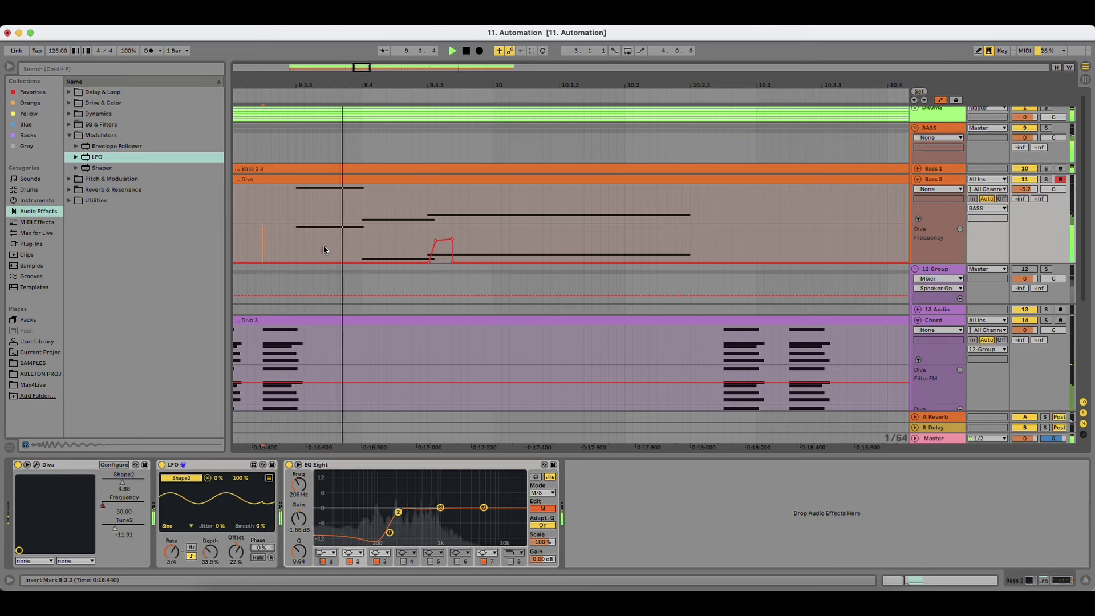
pyautogui.press('space')
# Step: Shift the Frequency bump in stages to just before 10.2, auditioning each position
pyautogui.moveTo(402, 243); pyautogui.dragTo(459, 258)
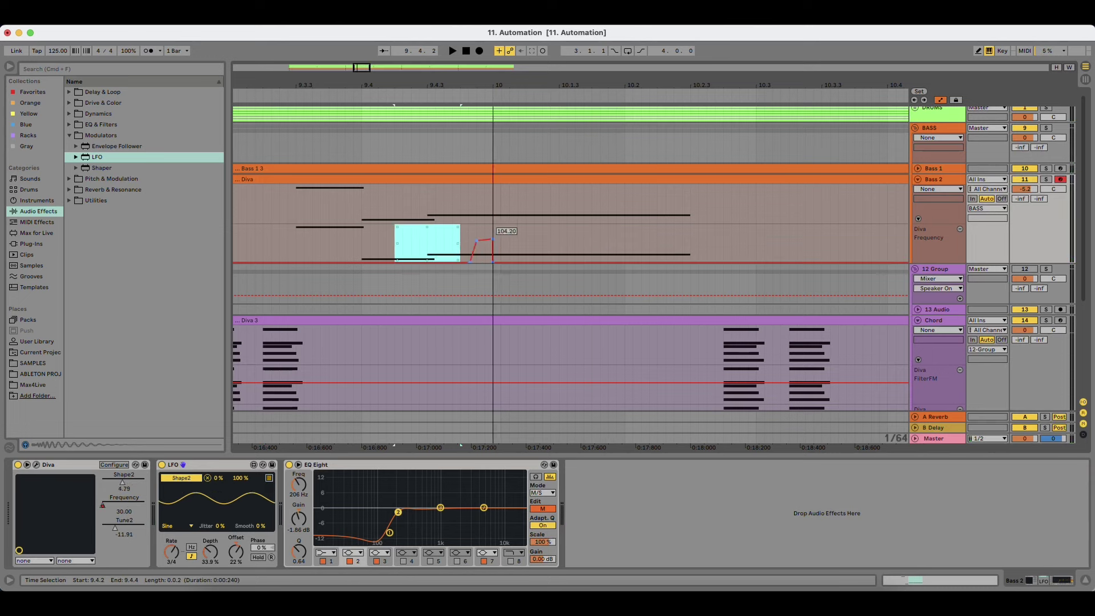
pyautogui.click(276, 243)
pyautogui.press('space')
pyautogui.press('space')
pyautogui.moveTo(454, 238); pyautogui.dragTo(608, 246)
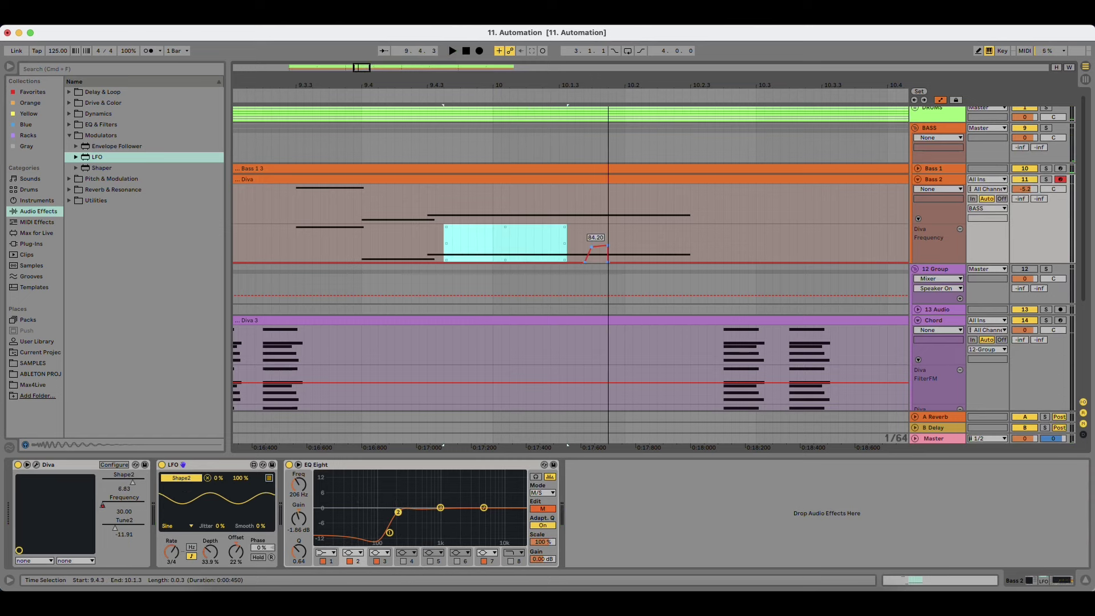
pyautogui.click(411, 245)
pyautogui.press('space')
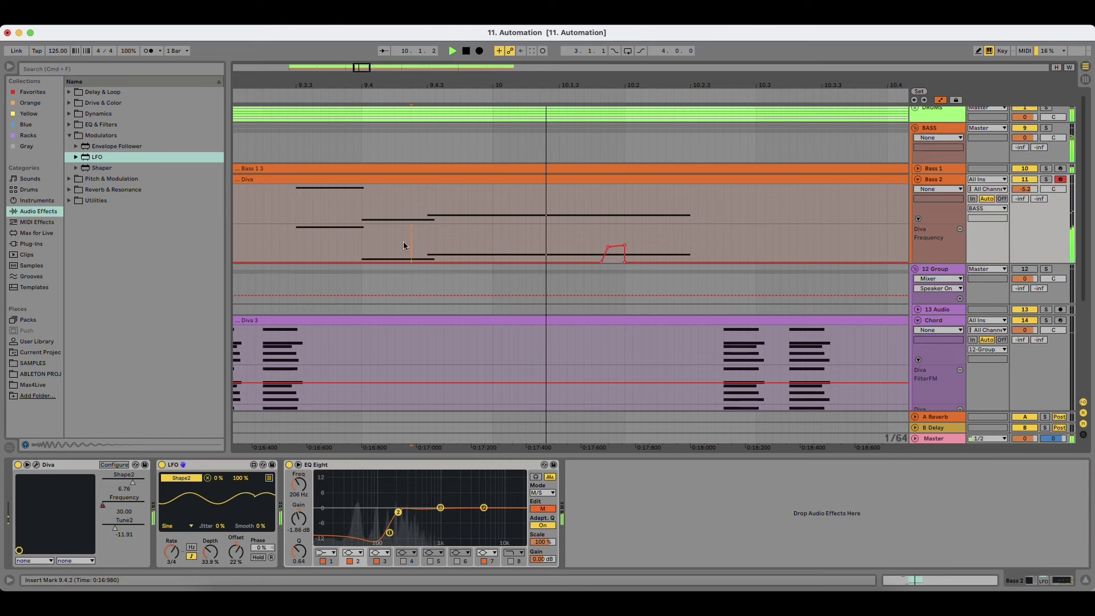
pyautogui.click(289, 238)
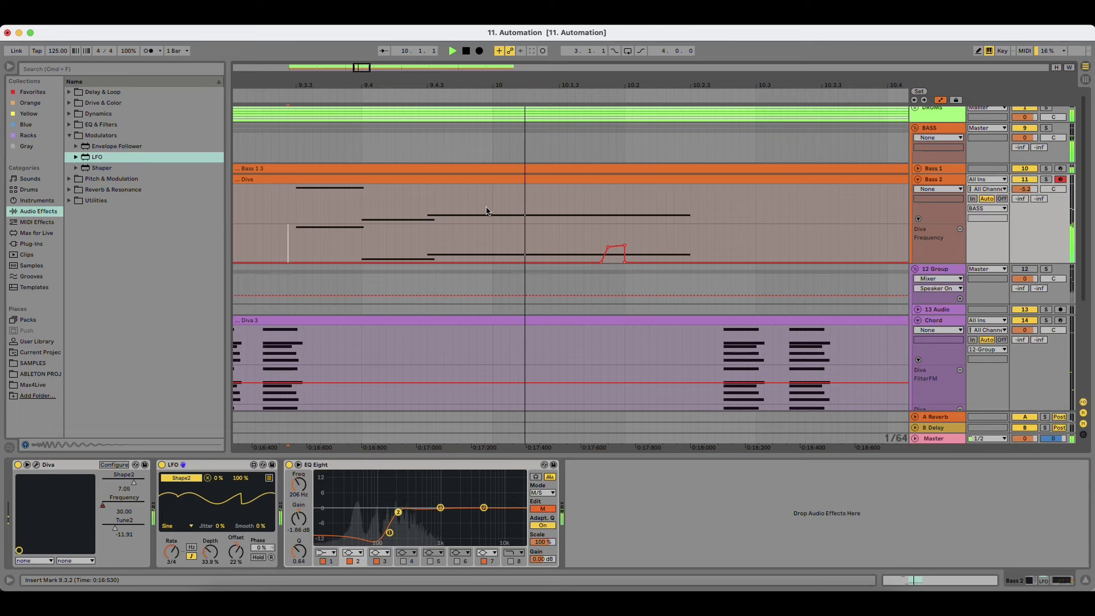
pyautogui.press('space')
pyautogui.press('space')
# Step: Raise the Frequency bump just before 10.2 to a higher peak and audition the bass
pyautogui.moveTo(588, 86); pyautogui.dragTo(421, 84)
pyautogui.press('space')
pyautogui.press('space')
pyautogui.press('space')
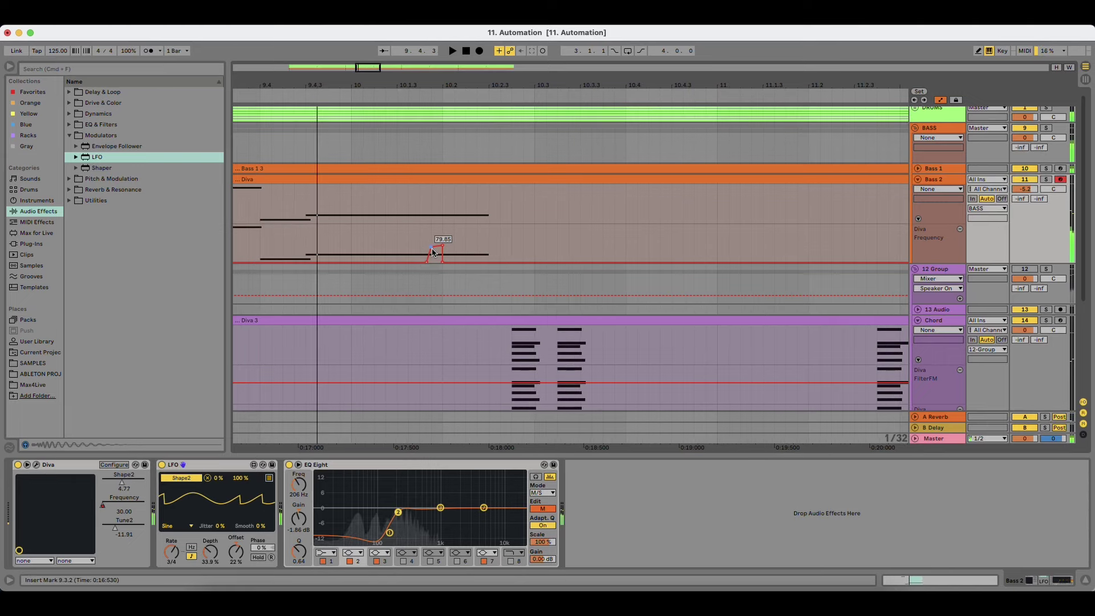
pyautogui.press('space')
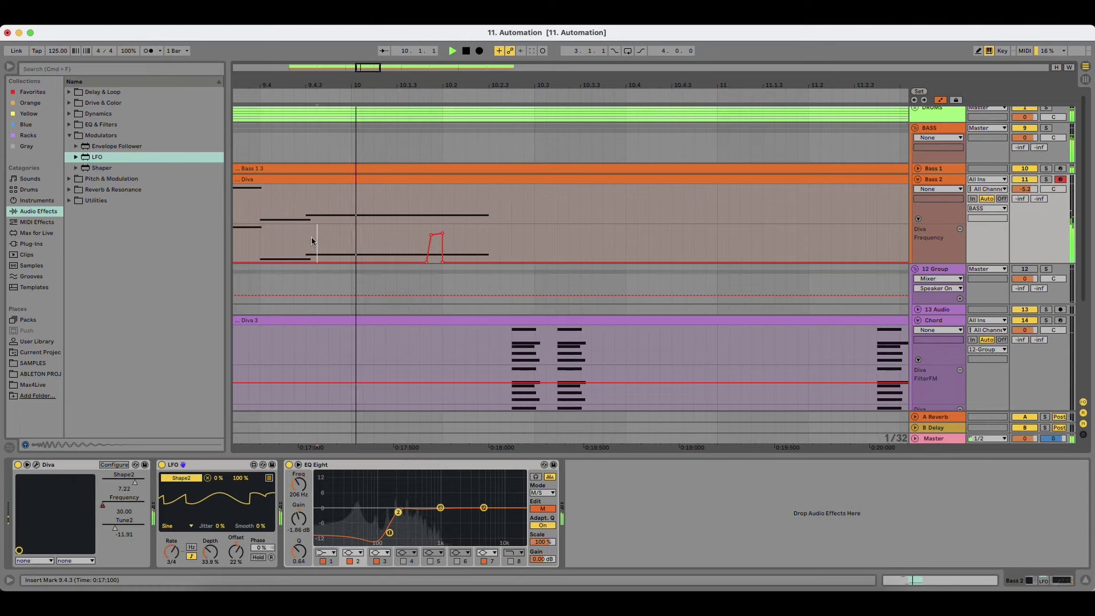
# Step: Shift the Frequency bump in the second Bass 2 clip earlier to about 10.1.3 and audition it
pyautogui.click(238, 235)
pyautogui.press('space')
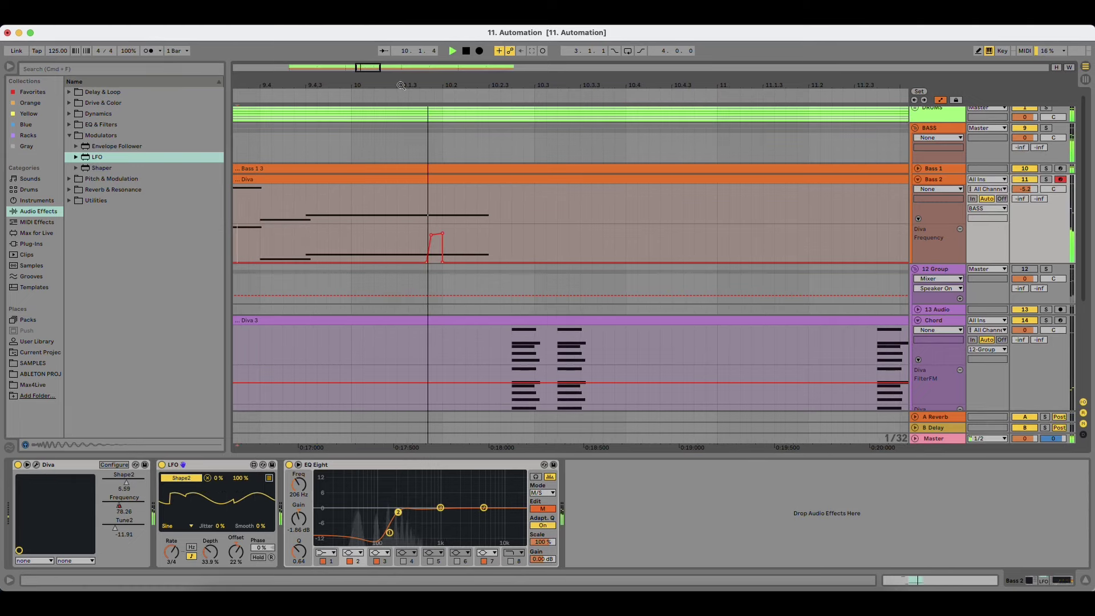
pyautogui.press('space')
pyautogui.moveTo(420, 86); pyautogui.dragTo(427, 95)
pyautogui.moveTo(430, 231); pyautogui.dragTo(485, 280)
pyautogui.moveTo(476, 230); pyautogui.dragTo(397, 235)
pyautogui.click(276, 230)
pyautogui.press('space')
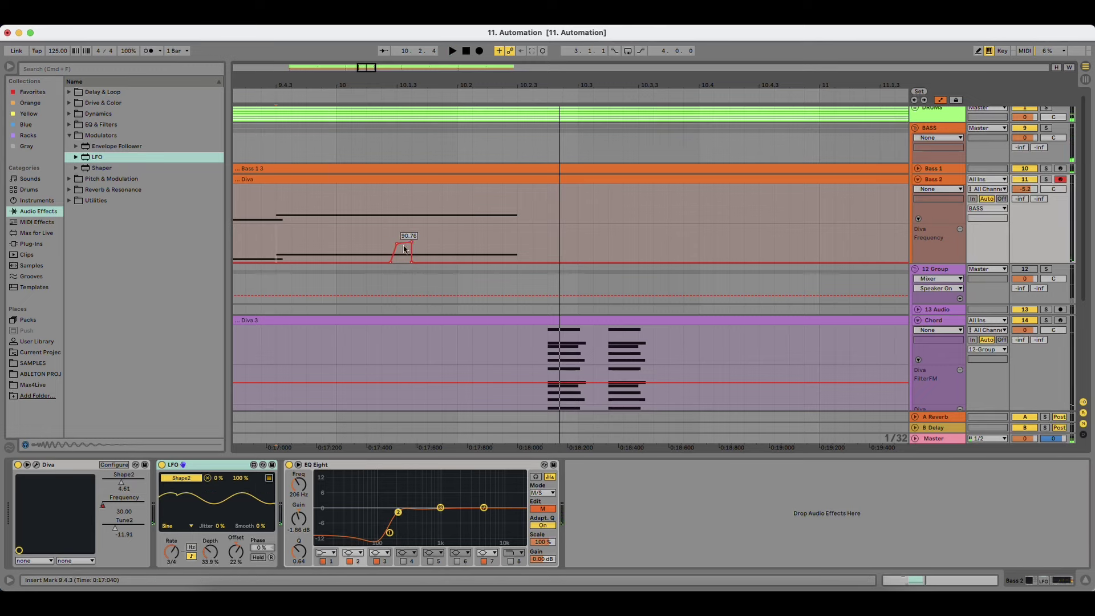
pyautogui.click(308, 240)
pyautogui.press('space')
pyautogui.press('space')
# Step: Copy the second Bass 2 clip with its Frequency bump onto the fourth clip position at bar 17
pyautogui.moveTo(440, 85); pyautogui.dragTo(440, 11)
pyautogui.moveTo(432, 180); pyautogui.dragTo(619, 190)
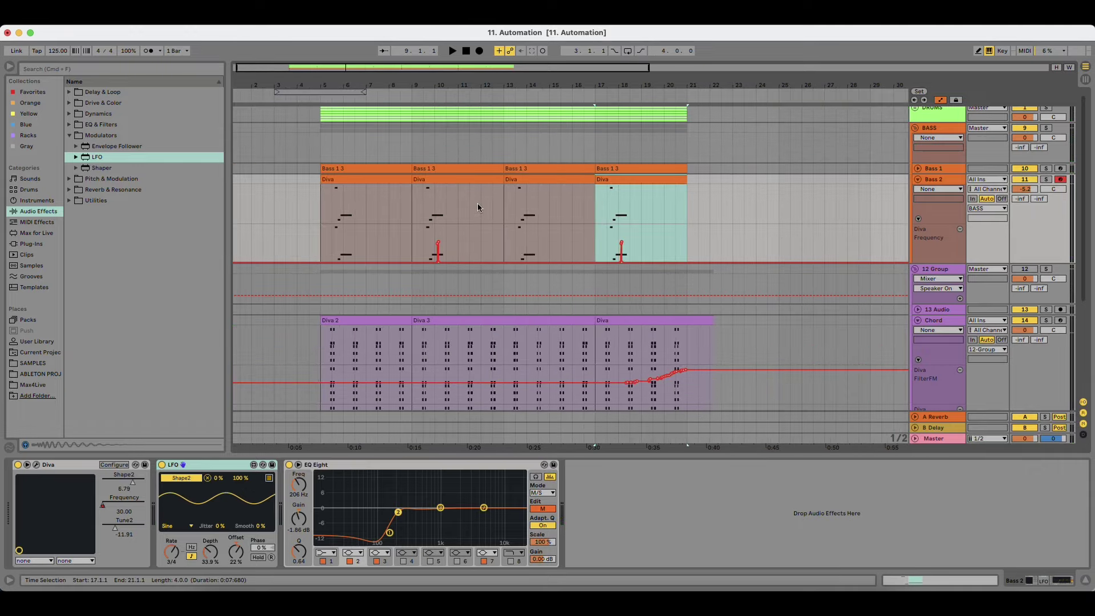
pyautogui.click(459, 207)
# Step: Show Diva's Tune2 automation on the Bass 2 track and briefly check the Diva plug-in window
pyautogui.moveTo(431, 76)
pyautogui.mouseDown()
pyautogui.moveTo(421, 112)
pyautogui.moveTo(423, 91)
pyautogui.mouseUp()
pyautogui.scroll(-1, 376, 285)
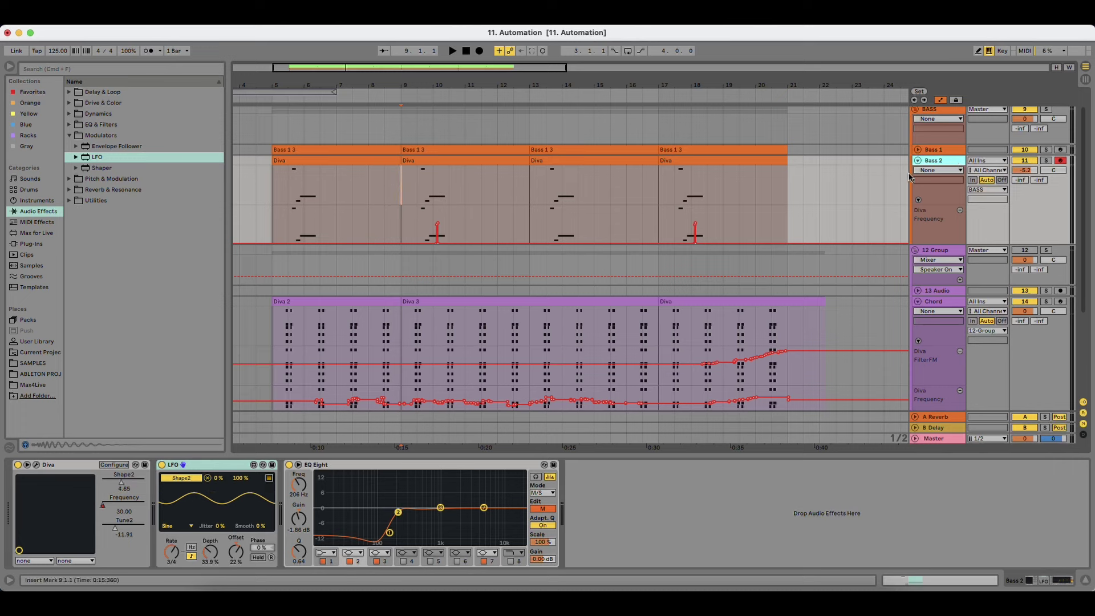
pyautogui.rightClick(116, 531)
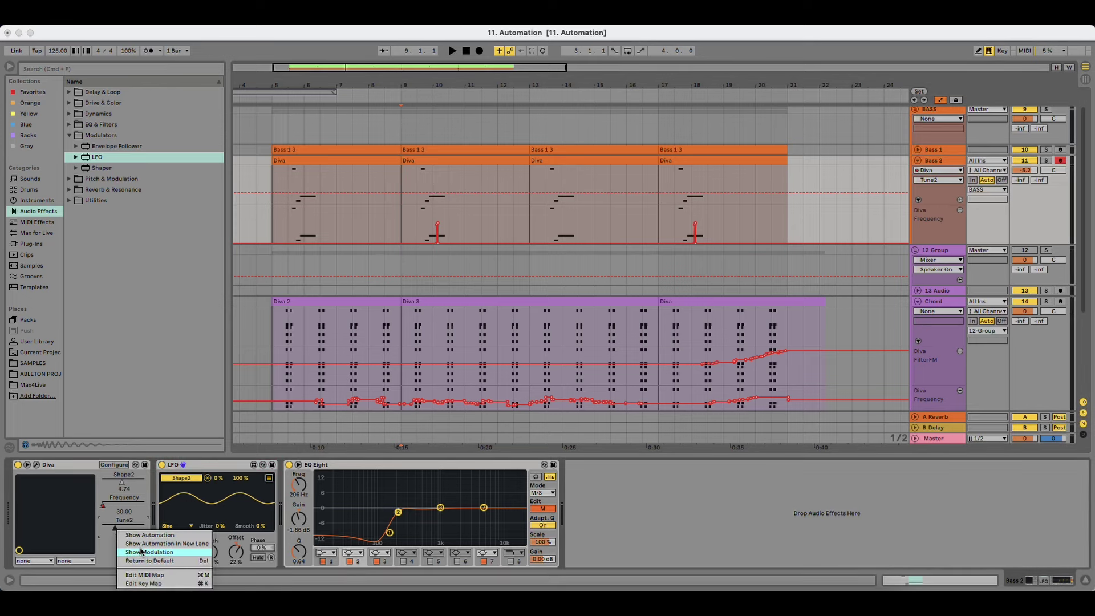
pyautogui.click(81, 470)
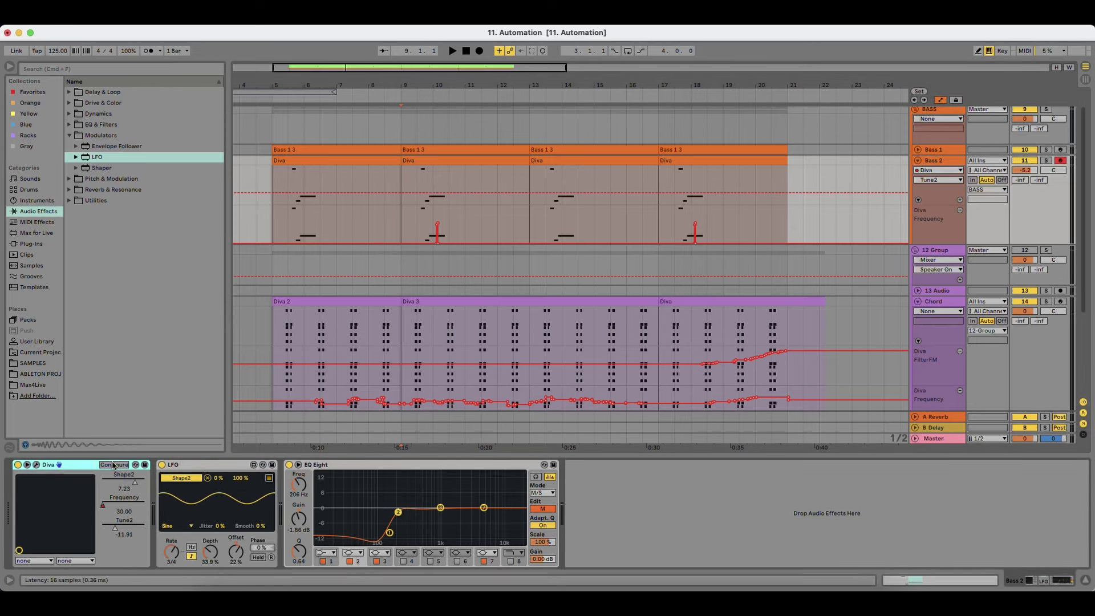
pyautogui.click(37, 466)
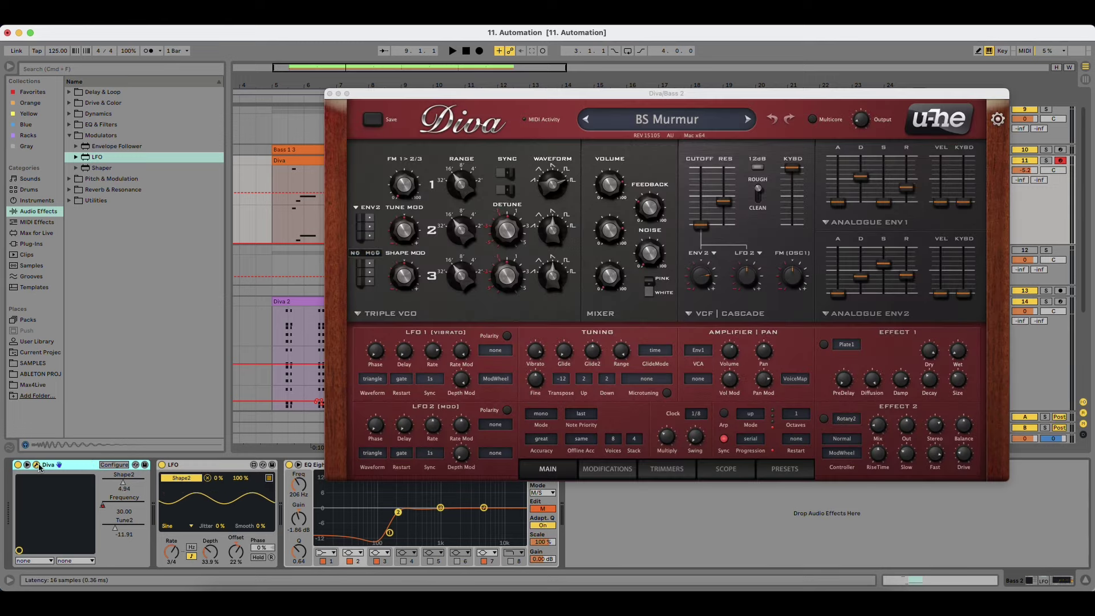
pyautogui.click(37, 465)
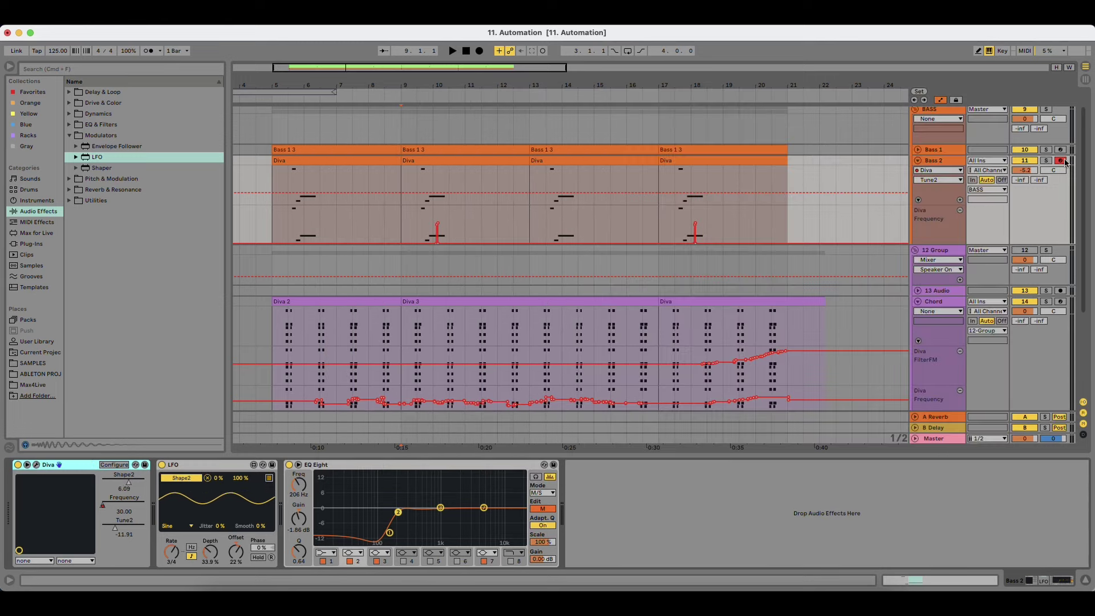
# Step: Solo Bass 2 and audition the first clip while varying Diva's Tune2
pyautogui.click(1046, 160)
pyautogui.press('space')
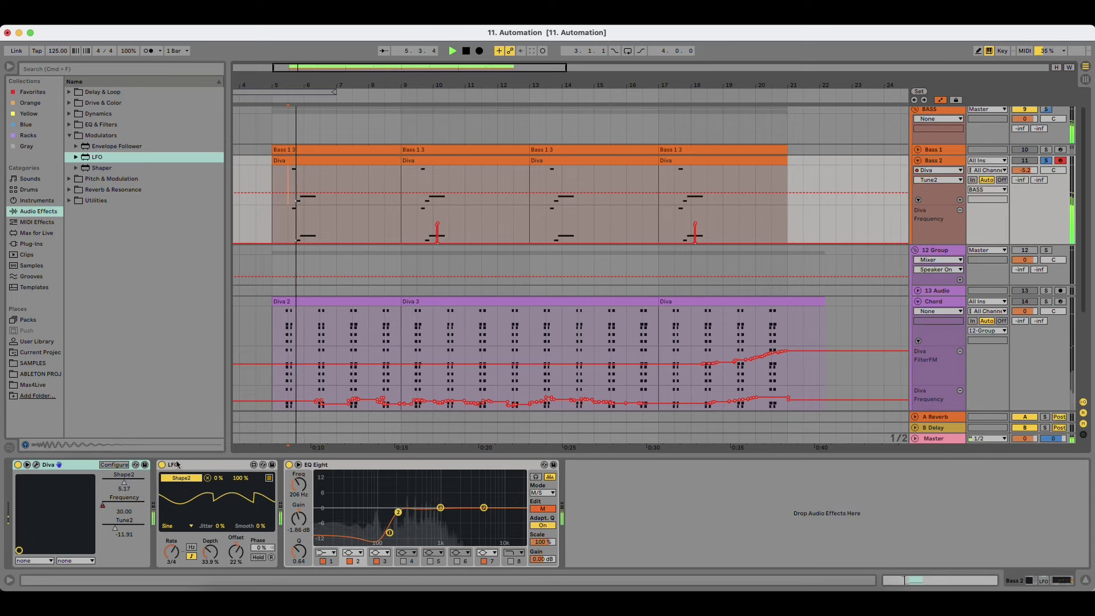
pyautogui.moveTo(134, 528); pyautogui.dragTo(115, 529)
pyautogui.press('space')
pyautogui.press('space')
pyautogui.press('space')
pyautogui.moveTo(298, 87); pyautogui.dragTo(317, 143)
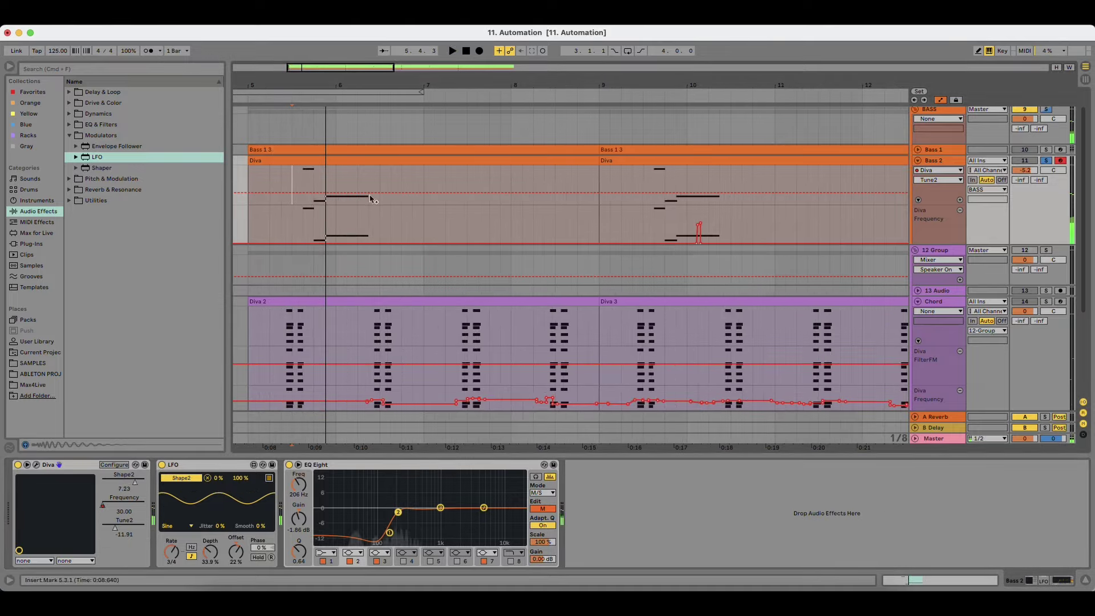
# Step: Give Tune2 its own automation lane and add breakpoints on its line at the Bass 2 clip boundaries through bar 21
pyautogui.click(961, 201)
pyautogui.click(247, 232)
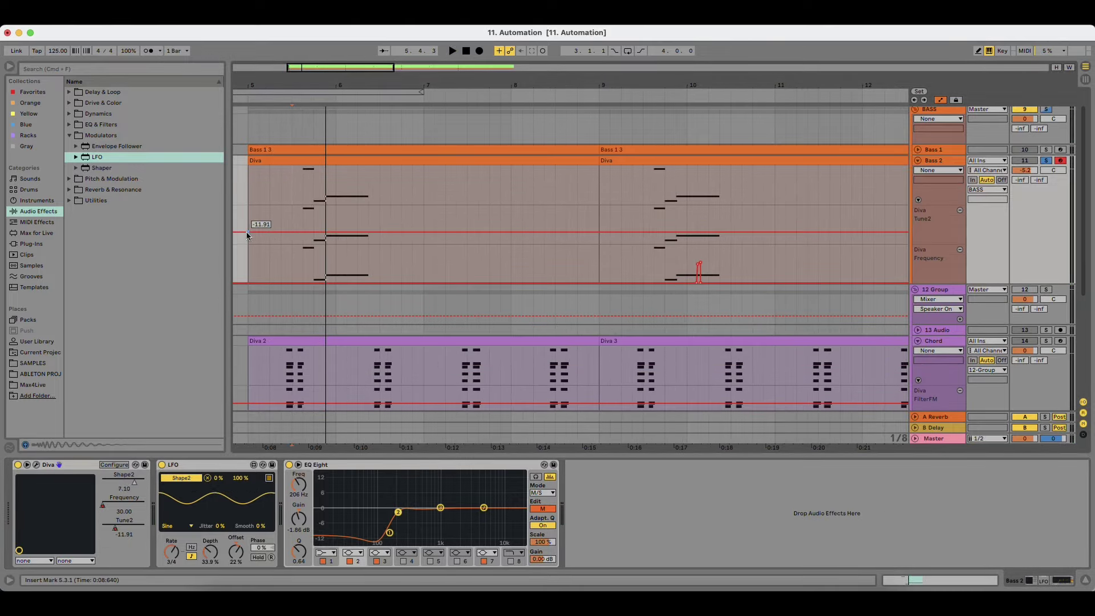
pyautogui.click(600, 232)
pyautogui.moveTo(635, 81); pyautogui.dragTo(514, 51)
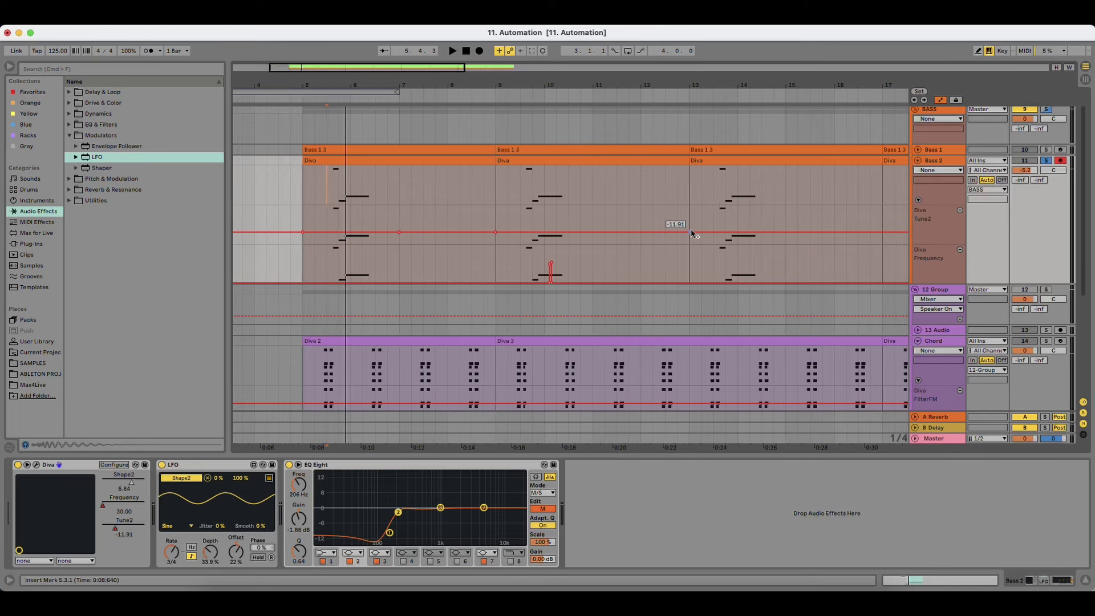
pyautogui.moveTo(735, 95); pyautogui.dragTo(569, 86)
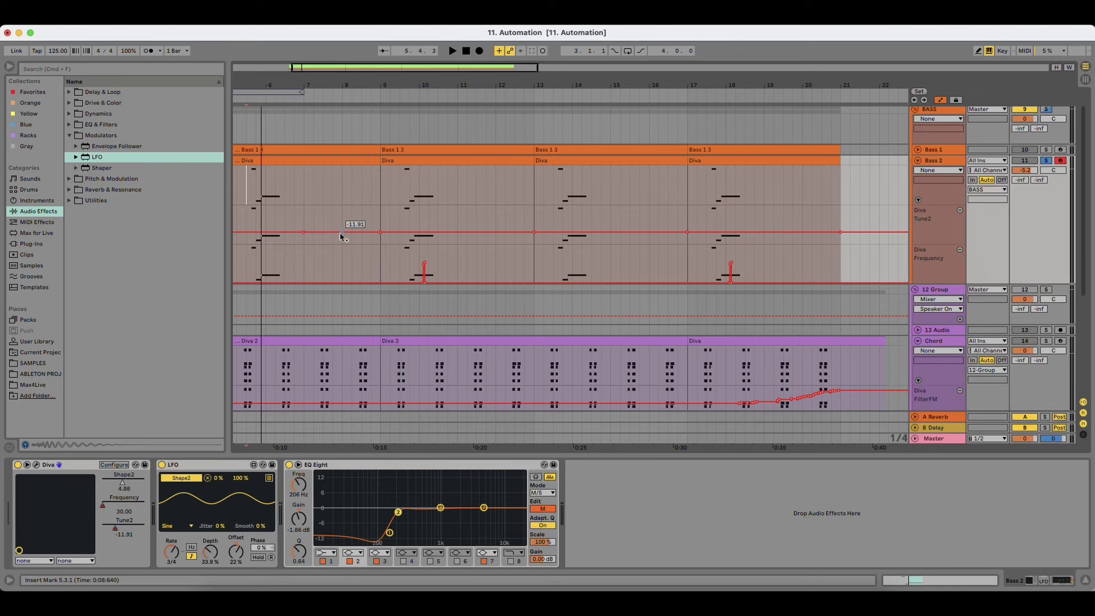
# Step: Shape a Tune2 rise over the long note in the first Bass 2 clip, peaking at 11.71 at the note's end
pyautogui.moveTo(309, 78); pyautogui.dragTo(362, 250)
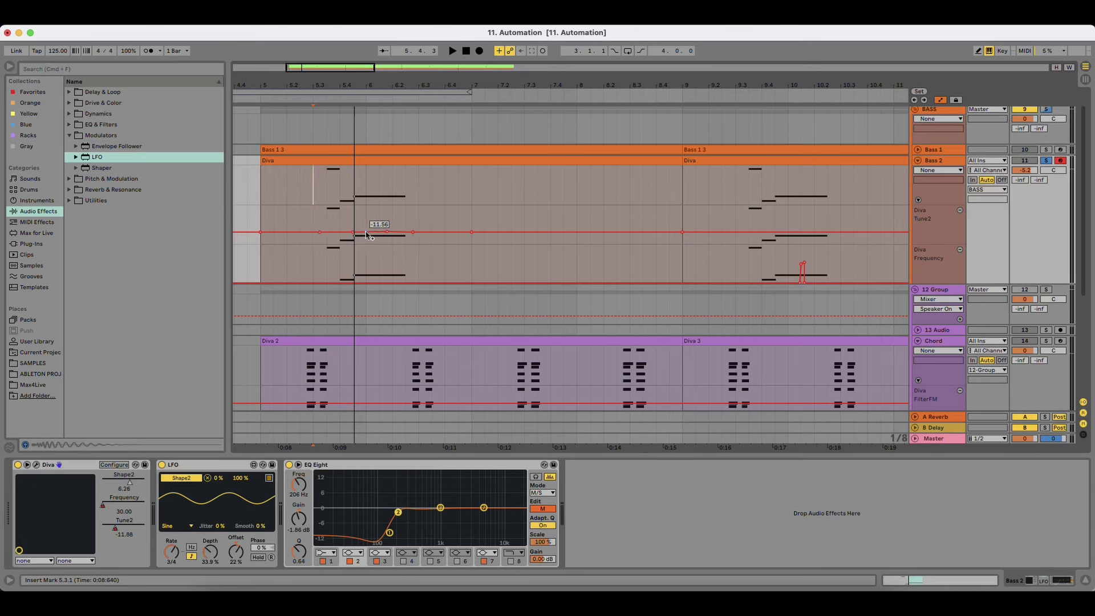
pyautogui.moveTo(367, 233); pyautogui.dragTo(366, 226)
pyautogui.click(340, 226)
pyautogui.press('space')
pyautogui.press('space')
pyautogui.press('space')
pyautogui.scroll(5, 372, 228)
pyautogui.moveTo(414, 231); pyautogui.dragTo(461, 216)
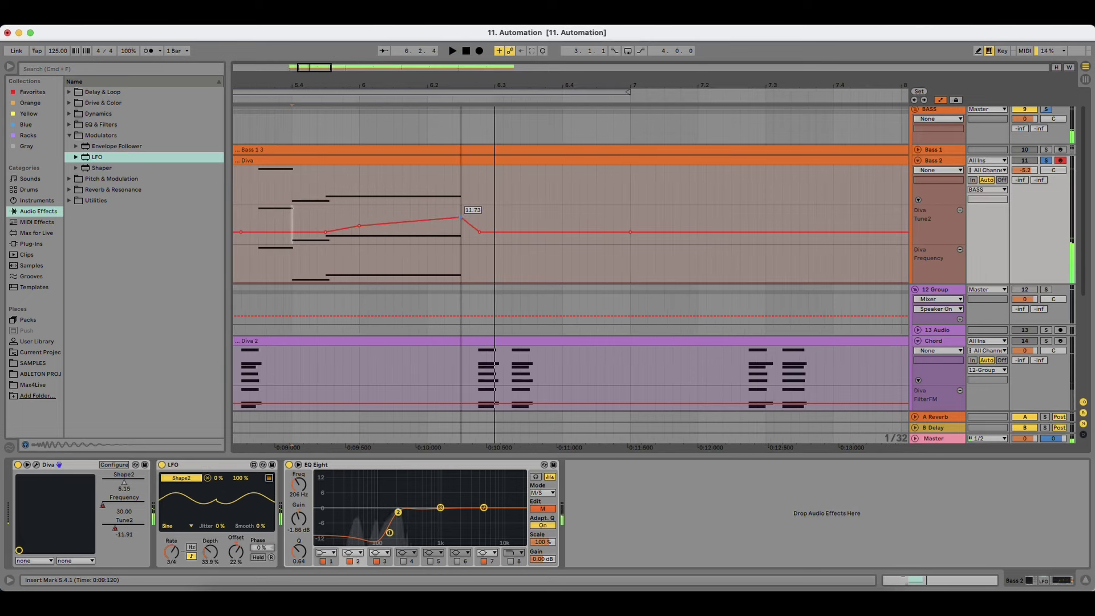
# Step: Move the middle Tune2 breakpoint down to about -11.34 between 6 and 6.2, delaying the rise, and audition it
pyautogui.press('space')
pyautogui.press('space')
pyautogui.moveTo(404, 227); pyautogui.dragTo(404, 234)
pyautogui.press('space')
pyautogui.press('space')
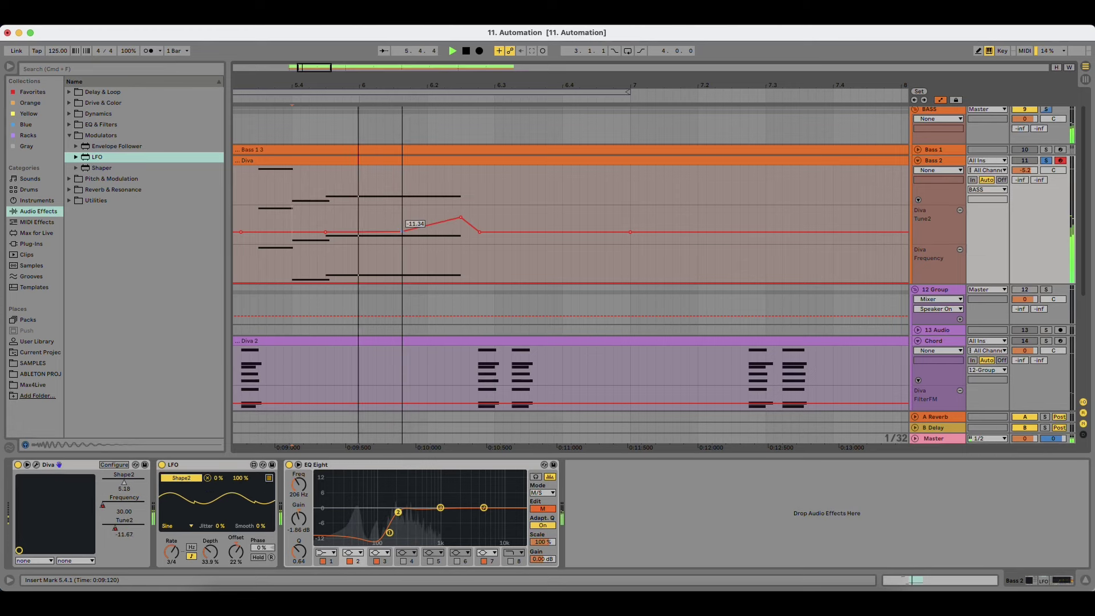
pyautogui.press('space')
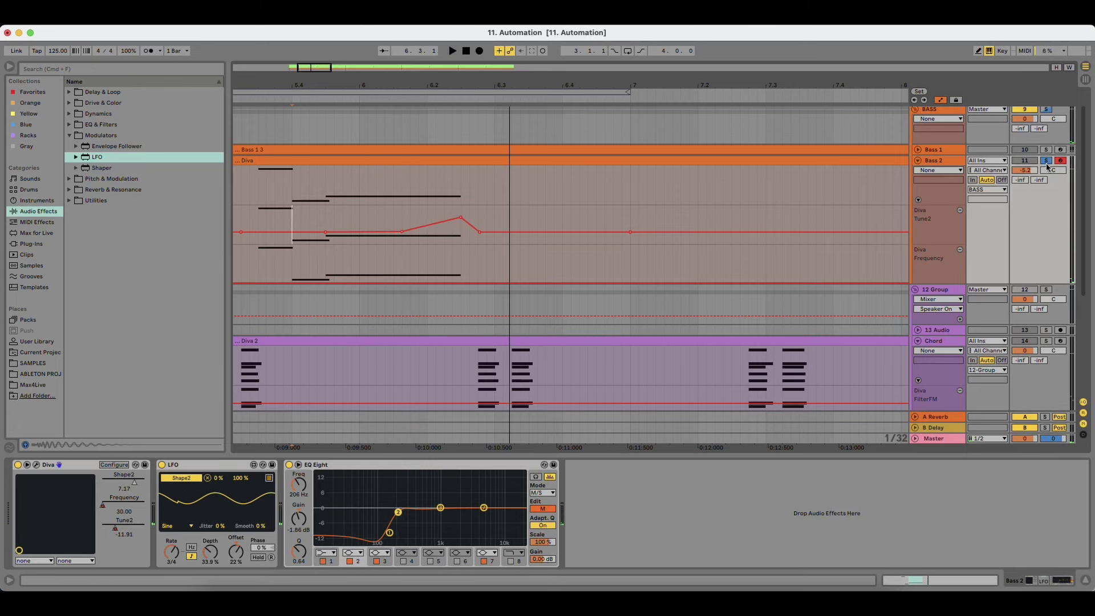
# Step: Unsolo Bass 2, reactivate the 12 Group track and play the arrangement from bar 5
pyautogui.click(1047, 162)
pyautogui.press('space')
pyautogui.moveTo(436, 88); pyautogui.dragTo(436, 57)
pyautogui.click(358, 162)
pyautogui.press('space')
pyautogui.press('space')
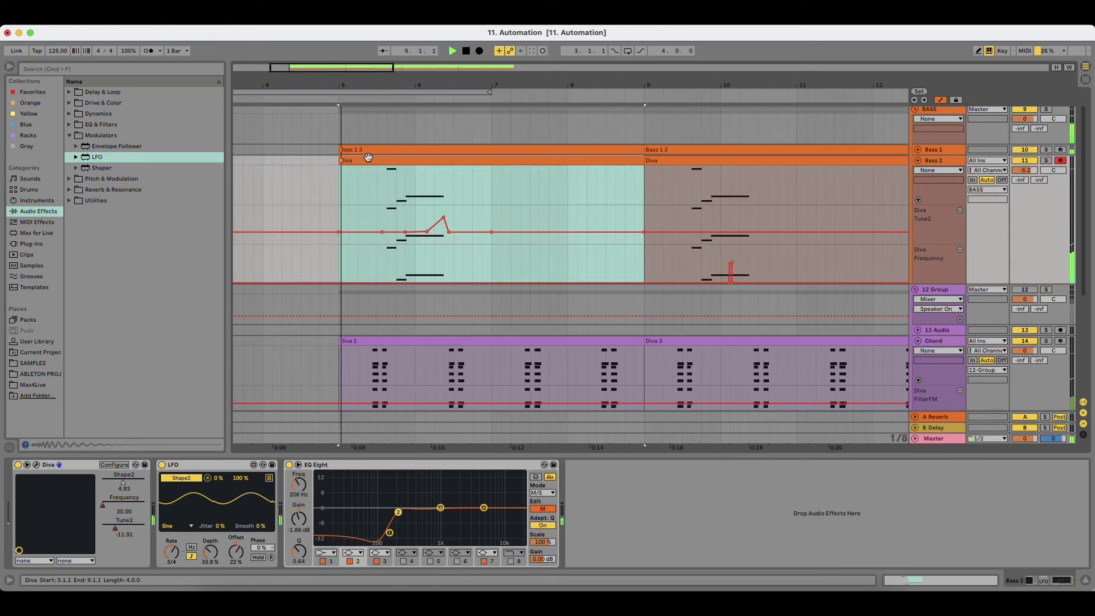
pyautogui.moveTo(388, 87); pyautogui.dragTo(334, 61)
pyautogui.click(1031, 292)
pyautogui.press('space')
pyautogui.press('space')
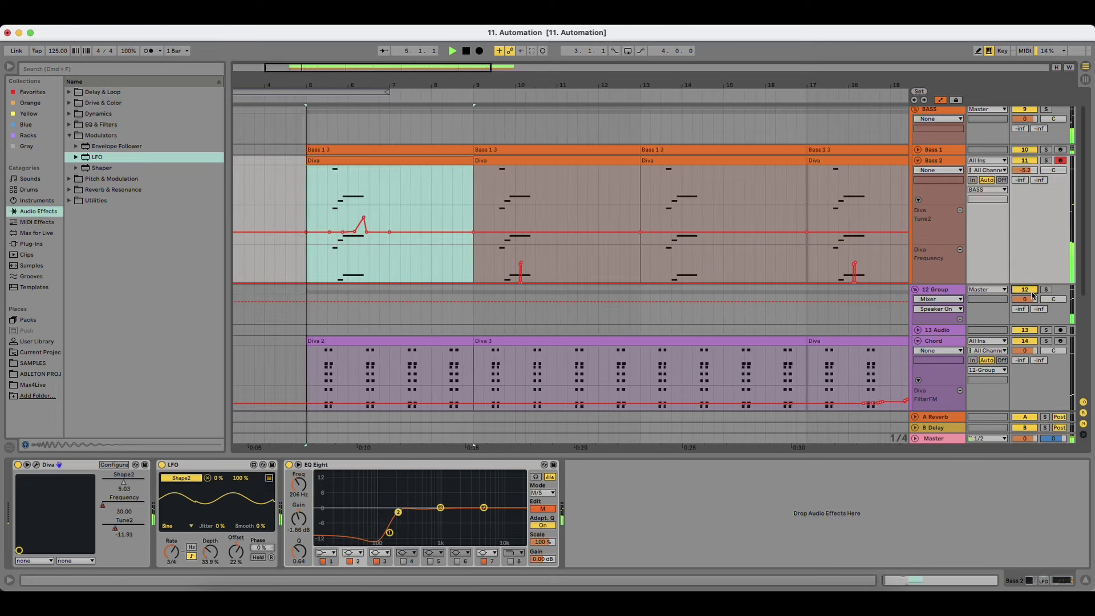
# Step: Draw a Tune2 spike just after 9.4 in the second Bass 2 clip, start its ramp at 9.4 and audition it
pyautogui.moveTo(344, 81); pyautogui.dragTo(326, 67)
pyautogui.moveTo(463, 85); pyautogui.dragTo(461, 200)
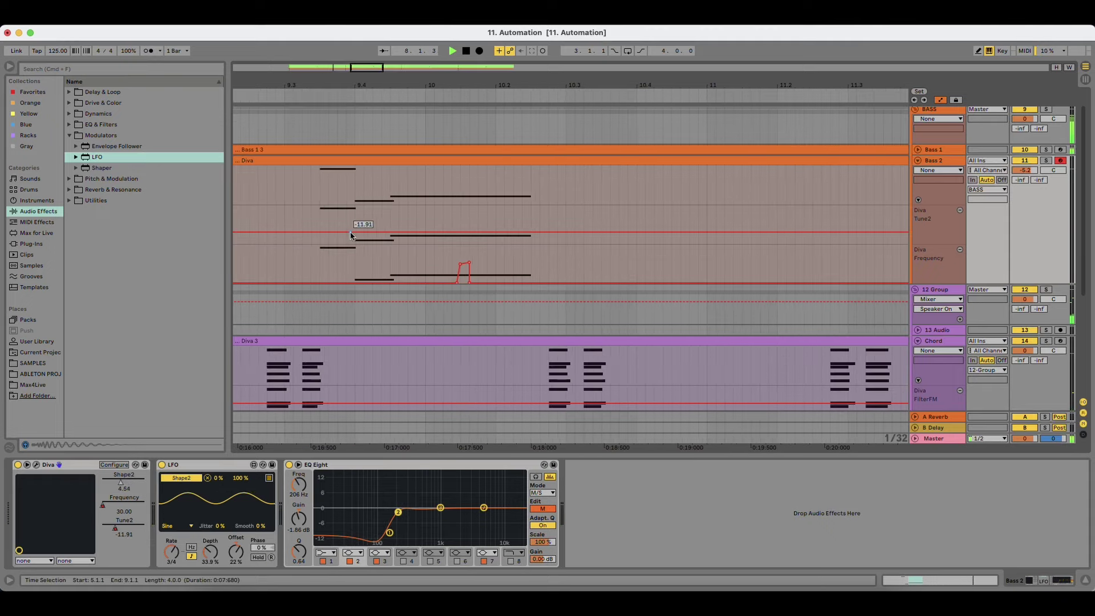
pyautogui.moveTo(370, 233); pyautogui.dragTo(368, 217)
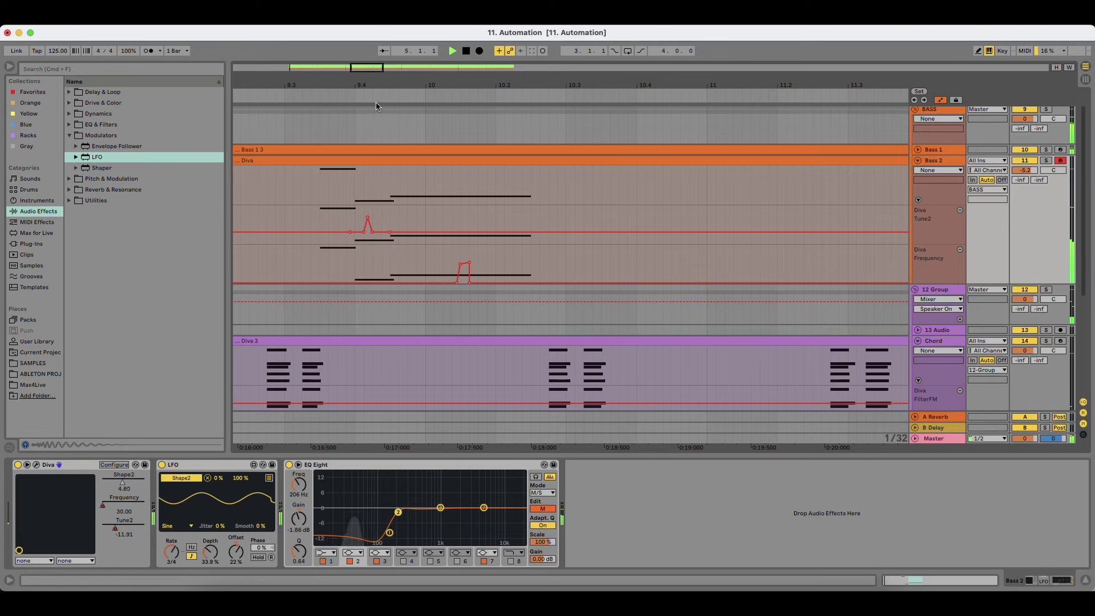
pyautogui.moveTo(376, 106); pyautogui.dragTo(398, 220)
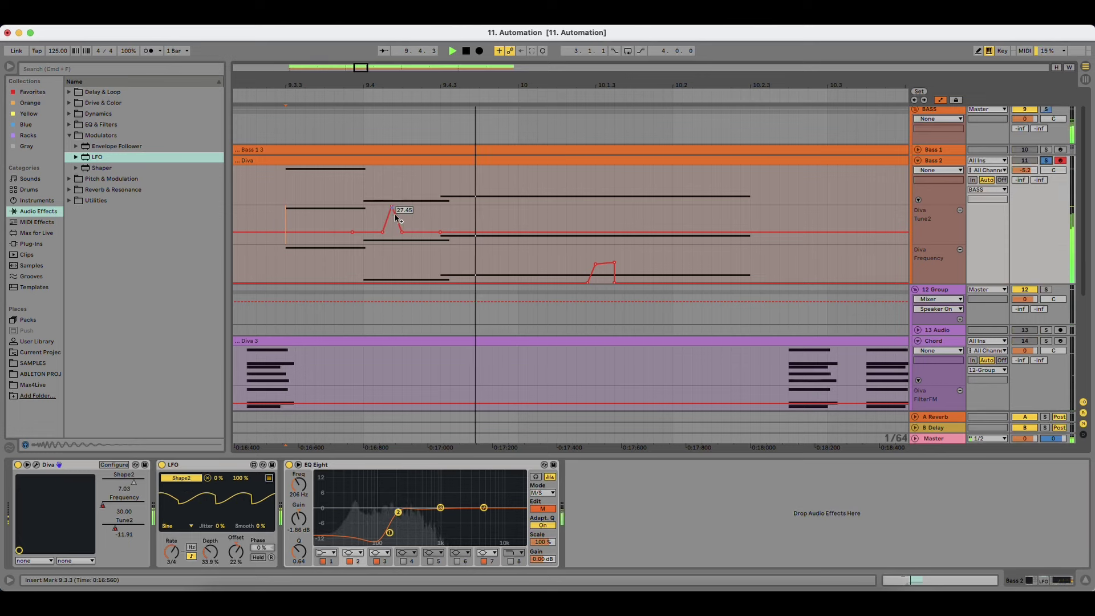
pyautogui.moveTo(392, 209); pyautogui.dragTo(364, 231)
pyautogui.click(277, 216)
pyautogui.press('space')
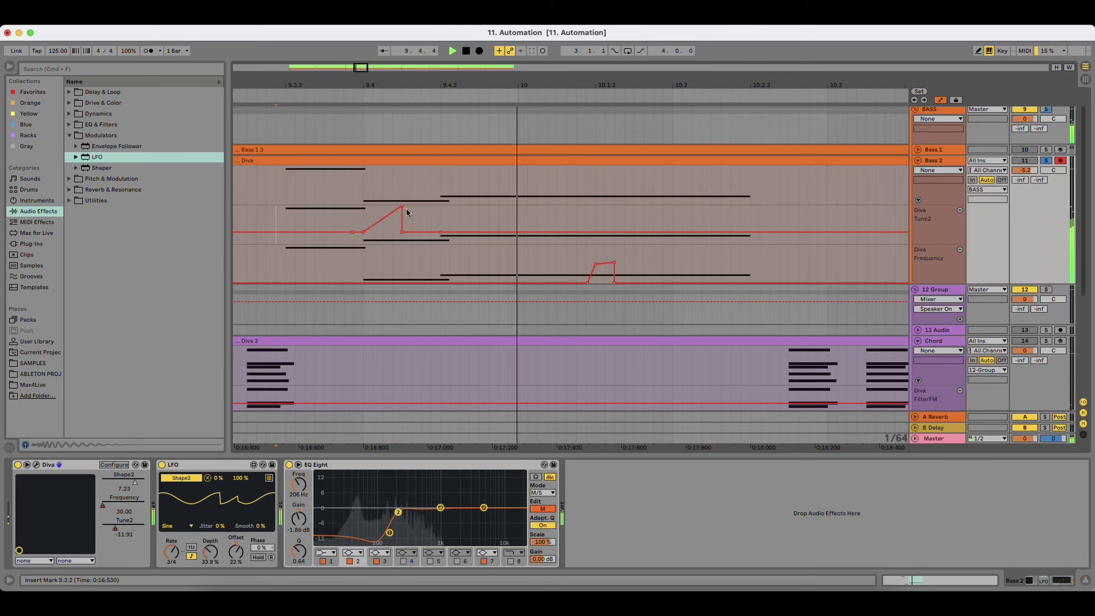
# Step: Stretch the Tune2 ramp after 9.4 to peak at 30.00 just before 9.4.3 and audition it repeatedly
pyautogui.moveTo(382, 208); pyautogui.dragTo(422, 208)
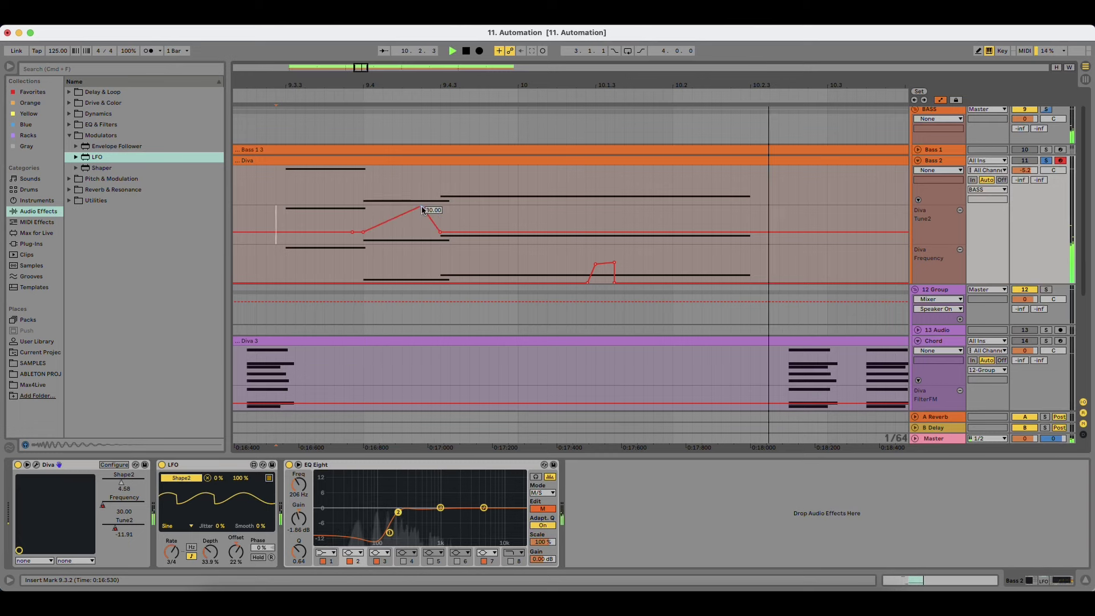
pyautogui.press('space')
pyautogui.press('space')
pyautogui.press('space')
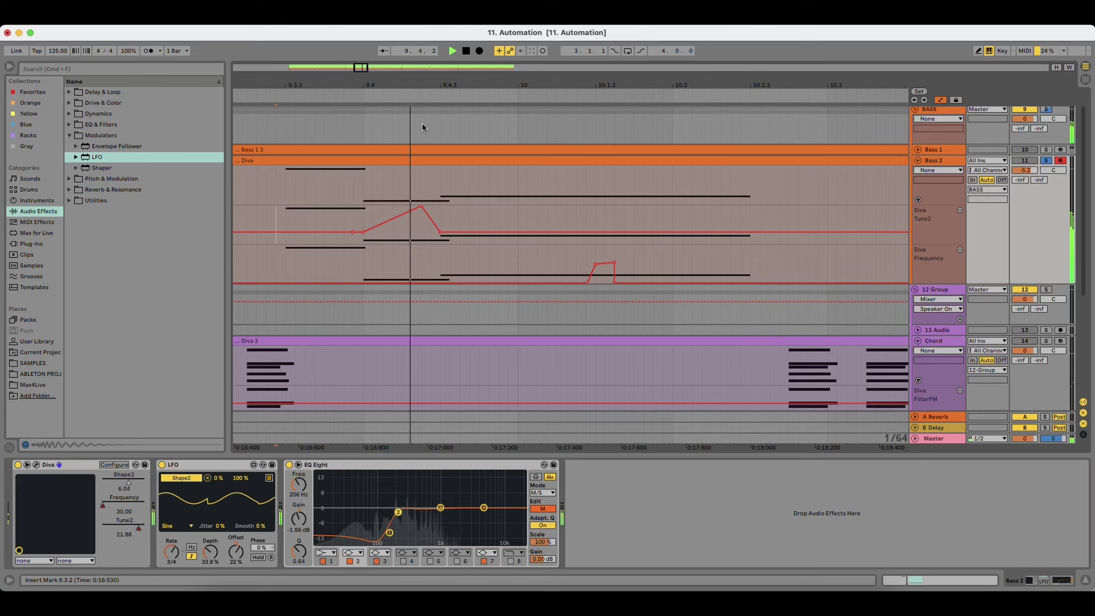
pyautogui.press('space')
pyautogui.press('space')
pyautogui.press('space')
pyautogui.press('space')
pyautogui.press('space')
pyautogui.press('space')
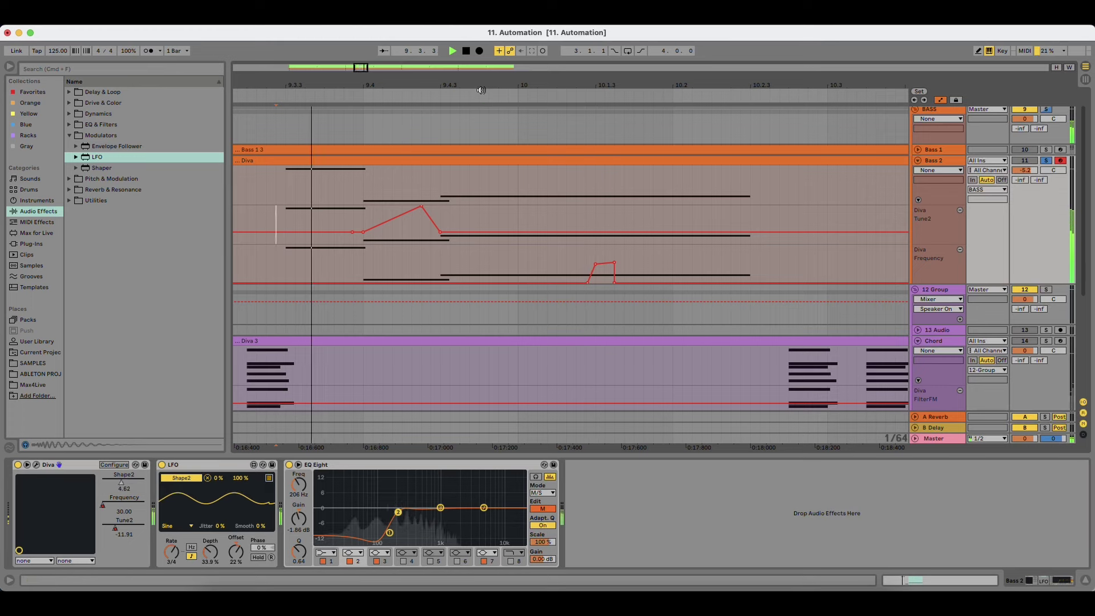
pyautogui.press('space')
# Step: Replace the Tune2 peak after 9.4 with a rise from just before 10.1.3 to 30.00 just after 10.2, auditioning it
pyautogui.moveTo(588, 231)
pyautogui.mouseDown()
pyautogui.moveTo(586, 207)
pyautogui.moveTo(595, 215)
pyautogui.mouseUp()
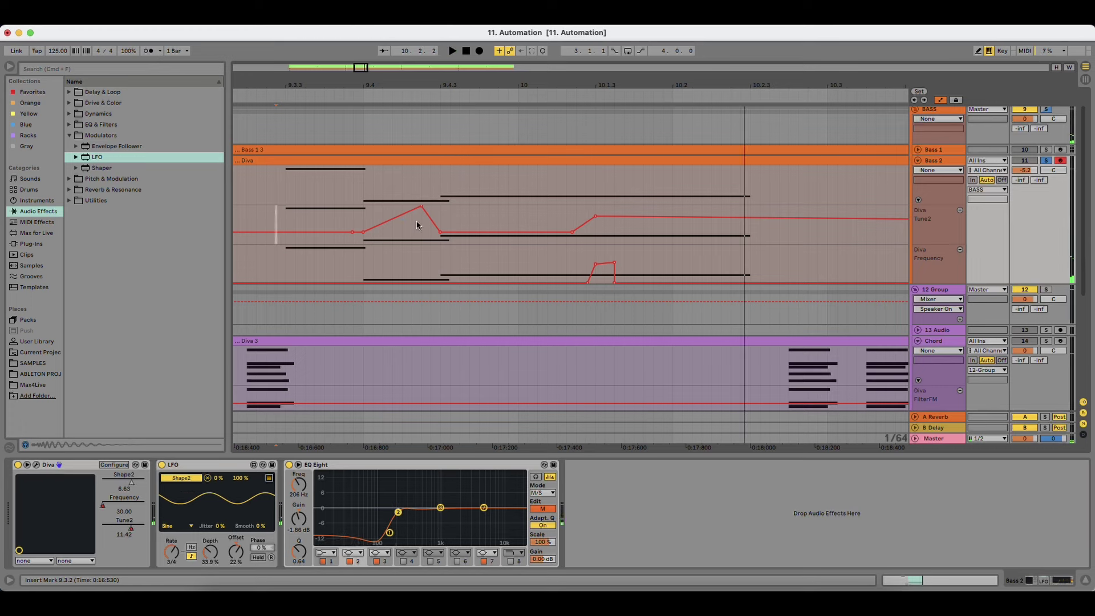
pyautogui.press('space')
pyautogui.moveTo(595, 216); pyautogui.dragTo(703, 205)
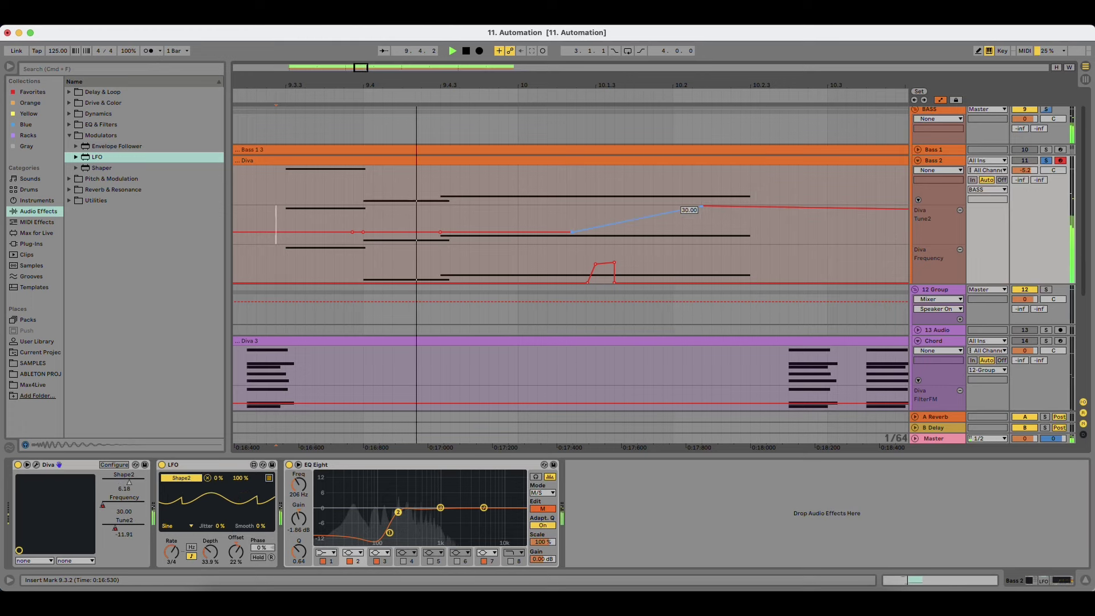
pyautogui.press('space')
pyautogui.press('space')
# Step: Add a raised Tune2 breakpoint at 10.1.3 to steepen the start of the rise, and audition it
pyautogui.moveTo(636, 219); pyautogui.dragTo(596, 214)
pyautogui.press('space')
pyautogui.press('space')
pyautogui.press('space')
pyautogui.press('space')
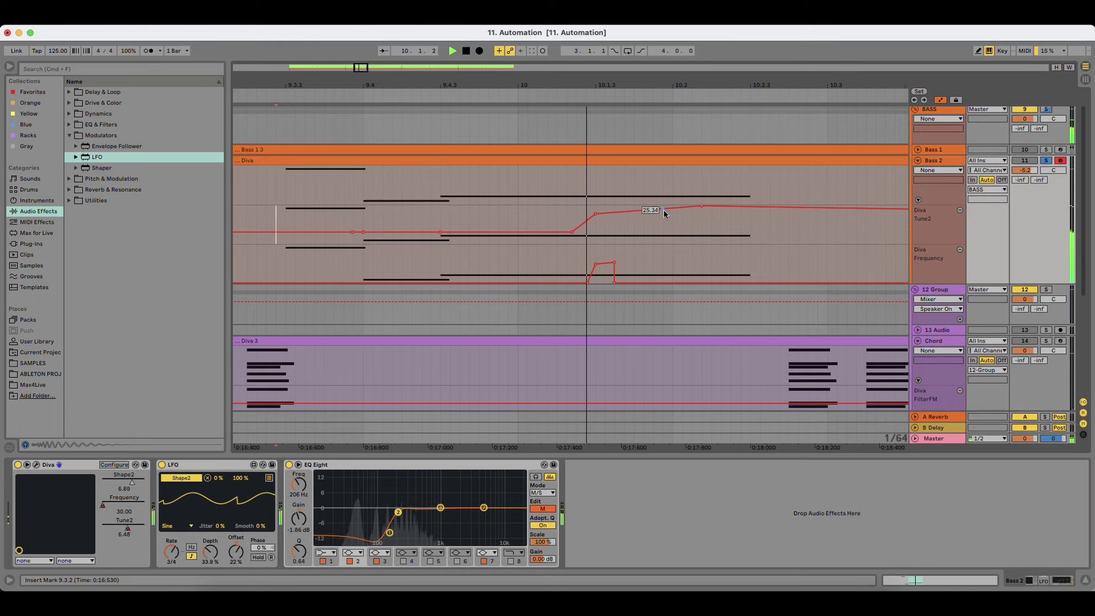
# Step: Add a high Tune2 breakpoint just before 10.2, drop the one just after 10.2 below the base level, and audition the bass
pyautogui.click(663, 209)
pyautogui.press('space')
pyautogui.press('space')
pyautogui.moveTo(702, 206); pyautogui.dragTo(701, 242)
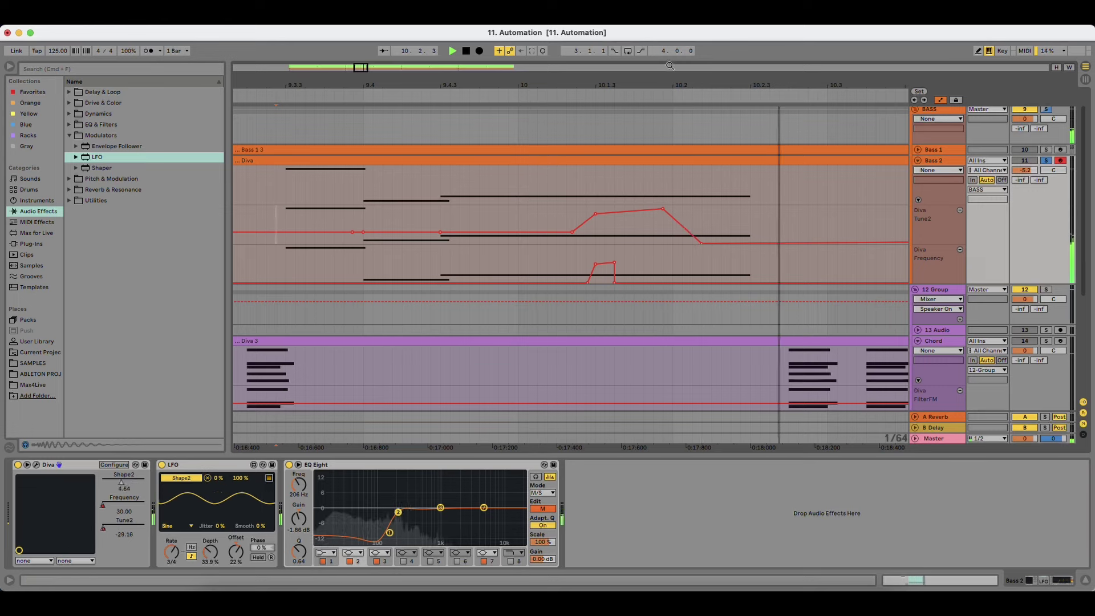
pyautogui.press('space')
# Step: Unsolo Bass 2 and play the second clip from bar 9 with the full arrangement
pyautogui.moveTo(624, 85); pyautogui.dragTo(495, 52)
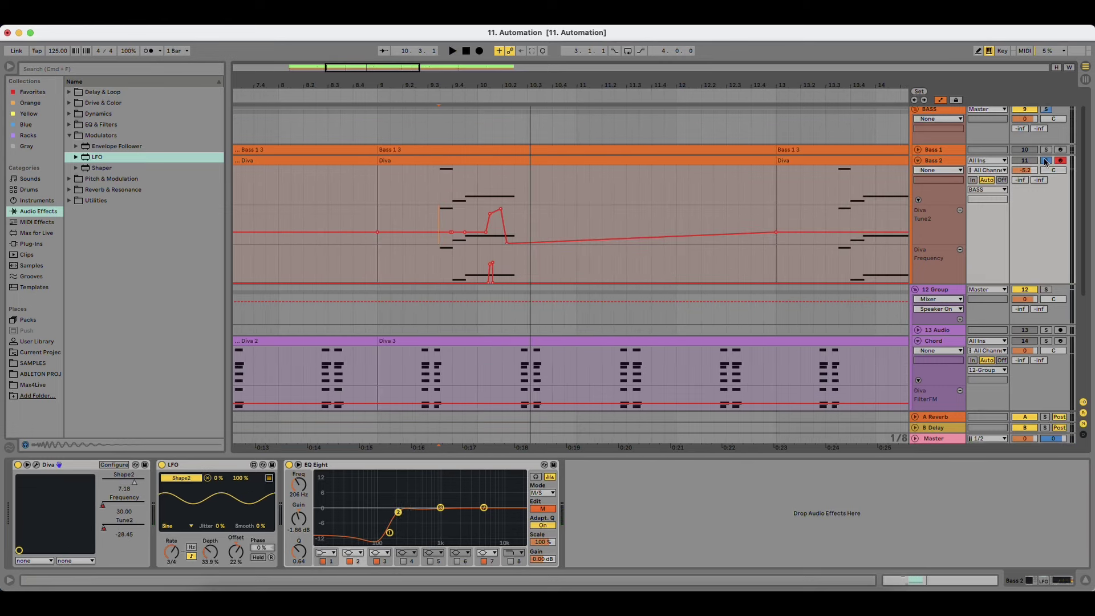
pyautogui.click(1045, 162)
pyautogui.moveTo(616, 86); pyautogui.dragTo(579, 51)
pyautogui.click(489, 167)
pyautogui.press('space')
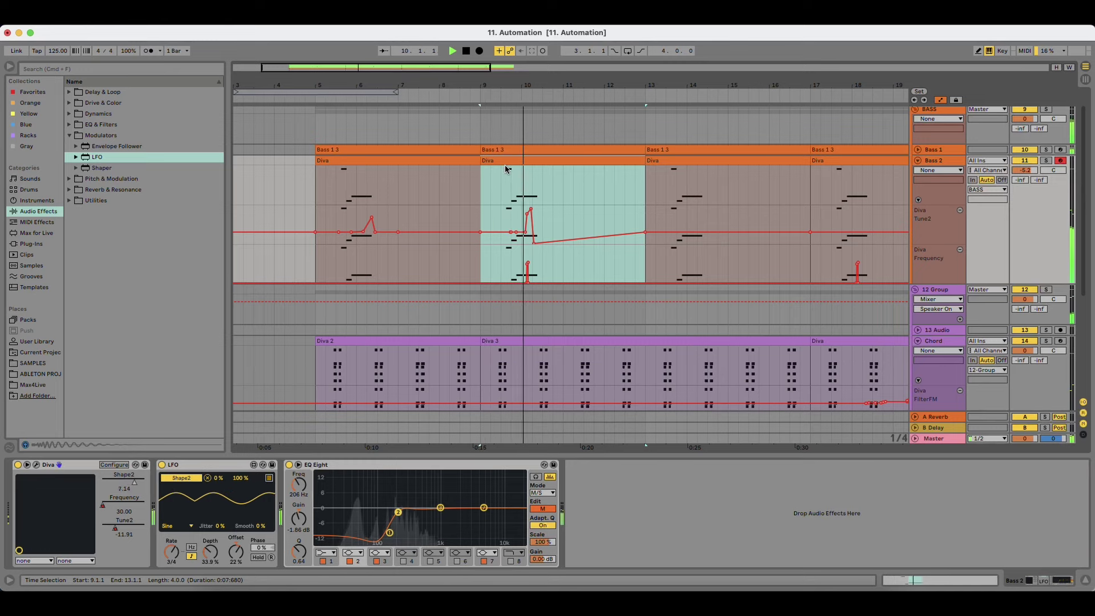
pyautogui.moveTo(514, 85); pyautogui.dragTo(423, 45)
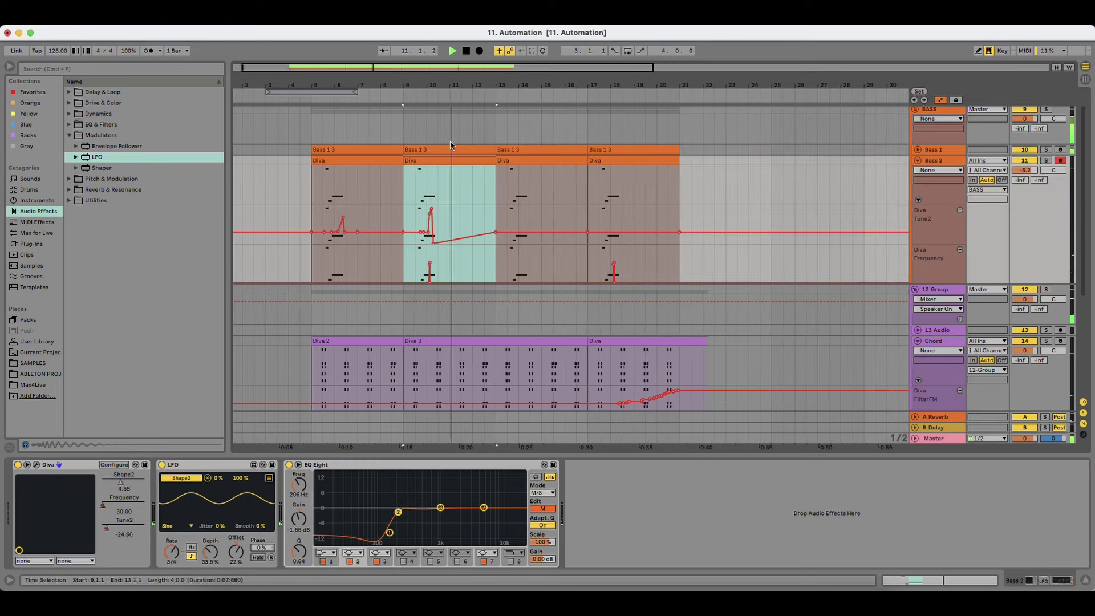
pyautogui.moveTo(503, 85); pyautogui.dragTo(503, 137)
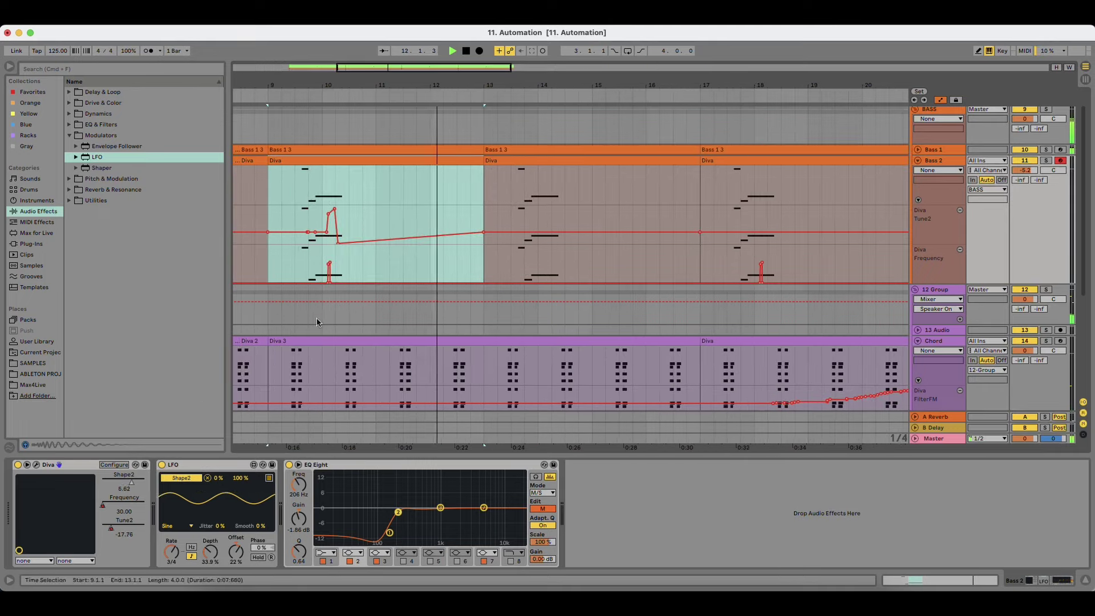
# Step: Set the VCF Resonance of Bass 2's Diva to 41.00, expose the parameter, and give it its own automation lane
pyautogui.click(35, 466)
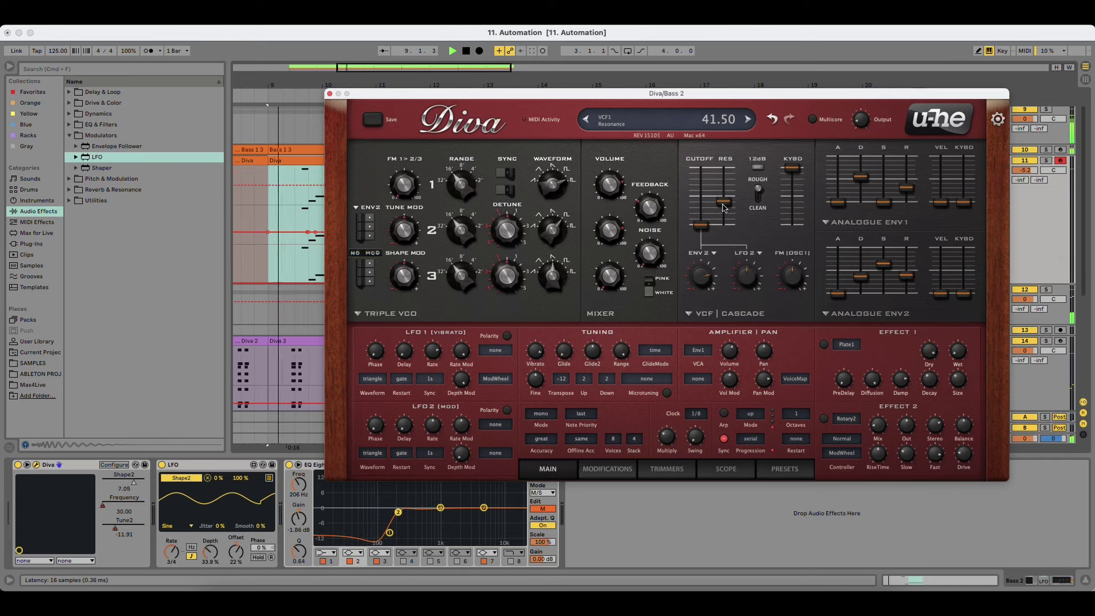
pyautogui.moveTo(726, 218)
pyautogui.mouseDown()
pyautogui.moveTo(733, 166)
pyautogui.moveTo(729, 203)
pyautogui.mouseUp()
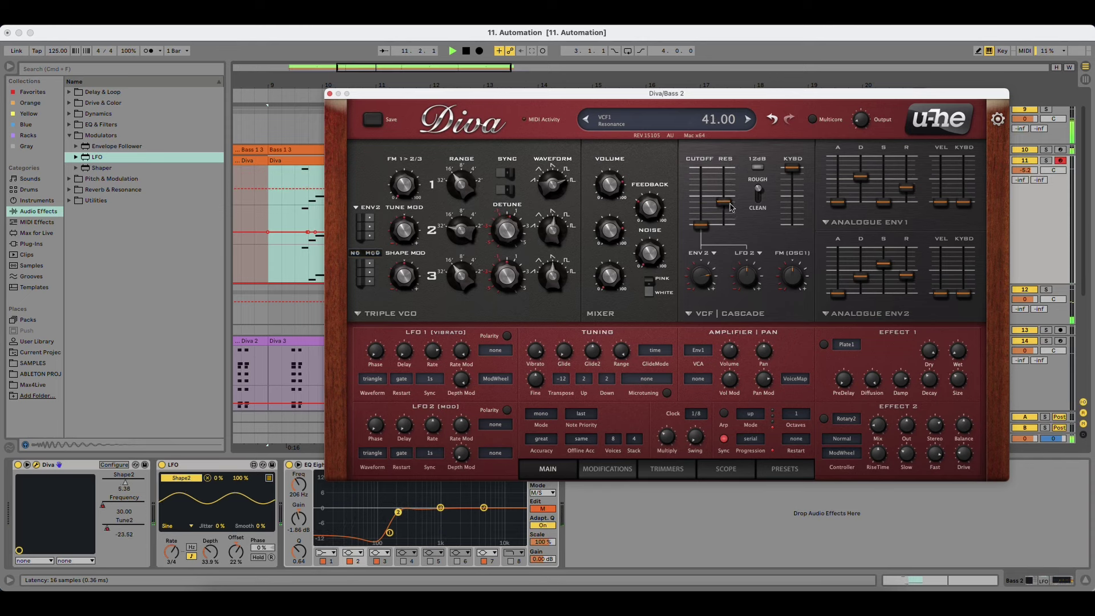
pyautogui.click(114, 465)
pyautogui.click(725, 203)
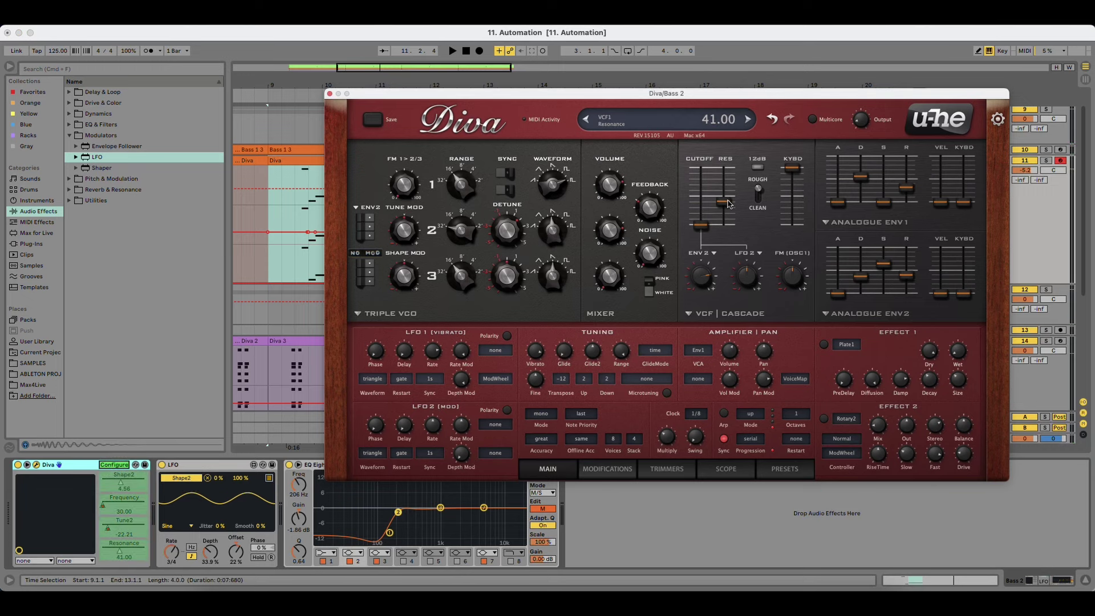
pyautogui.click(329, 94)
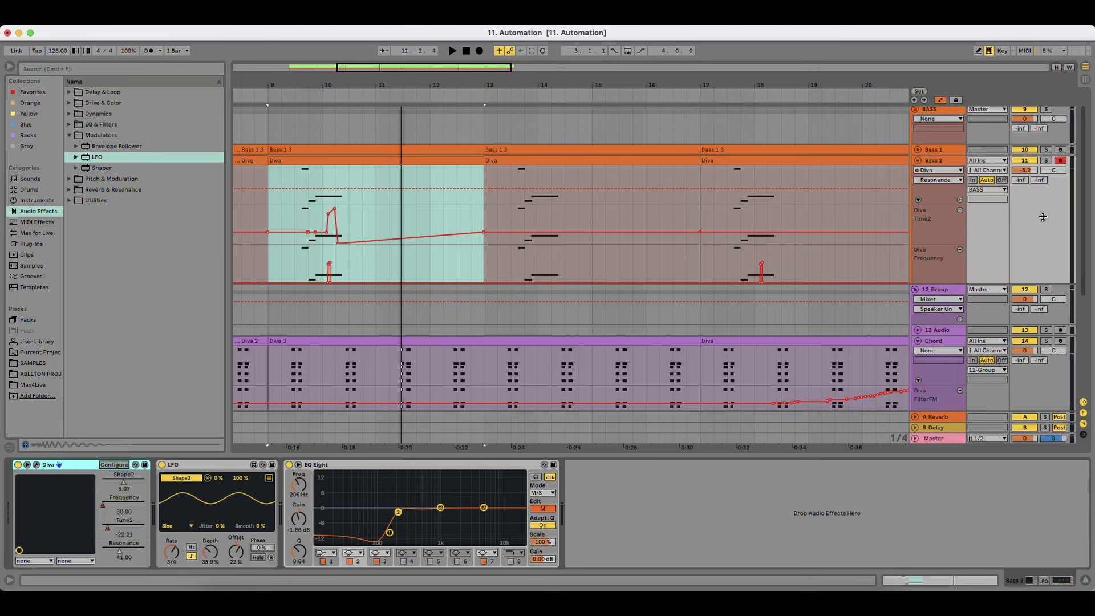
pyautogui.click(960, 201)
# Step: Add a Resonance peak of about 79 at 13.4.3 between base-level points at 13.3.3 and 13.4.4, and audition it
pyautogui.press('space')
pyautogui.moveTo(540, 85); pyautogui.dragTo(541, 123)
pyautogui.click(449, 228)
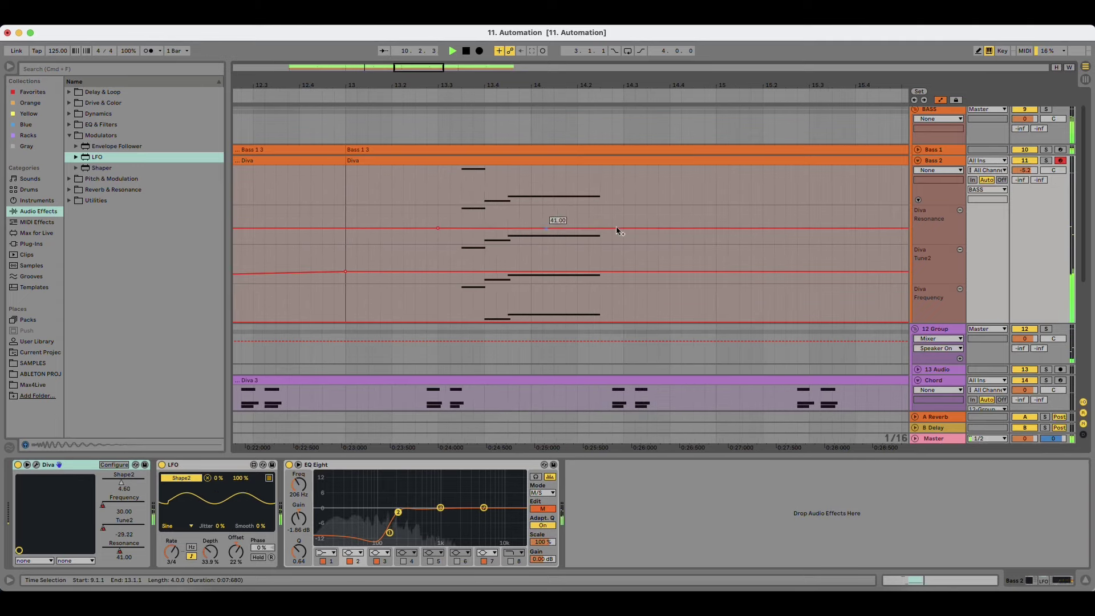
pyautogui.click(461, 228)
pyautogui.click(520, 228)
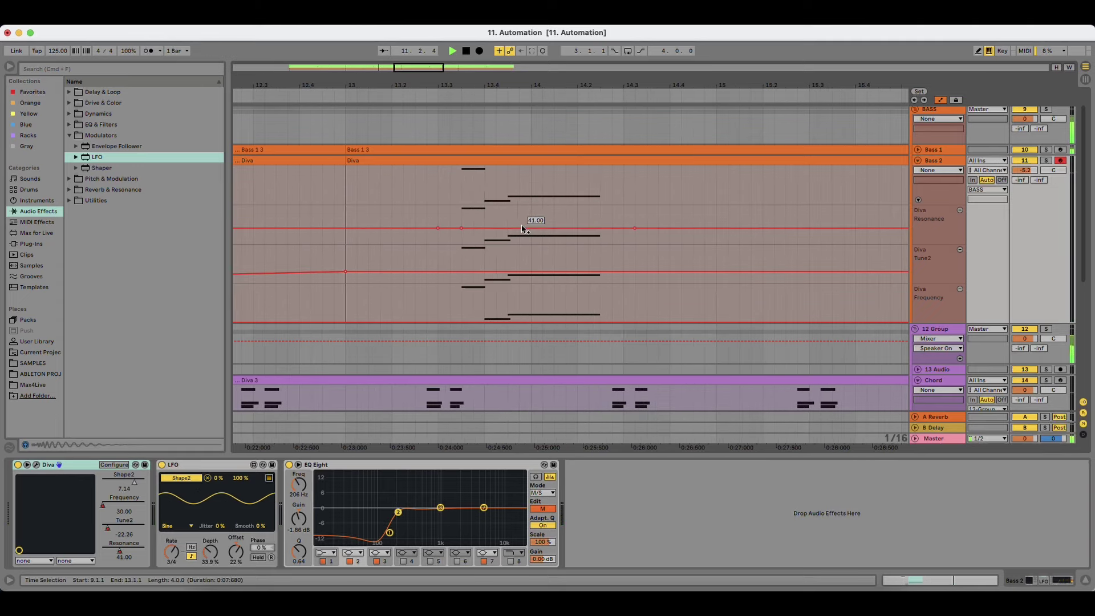
pyautogui.moveTo(483, 228); pyautogui.dragTo(495, 207)
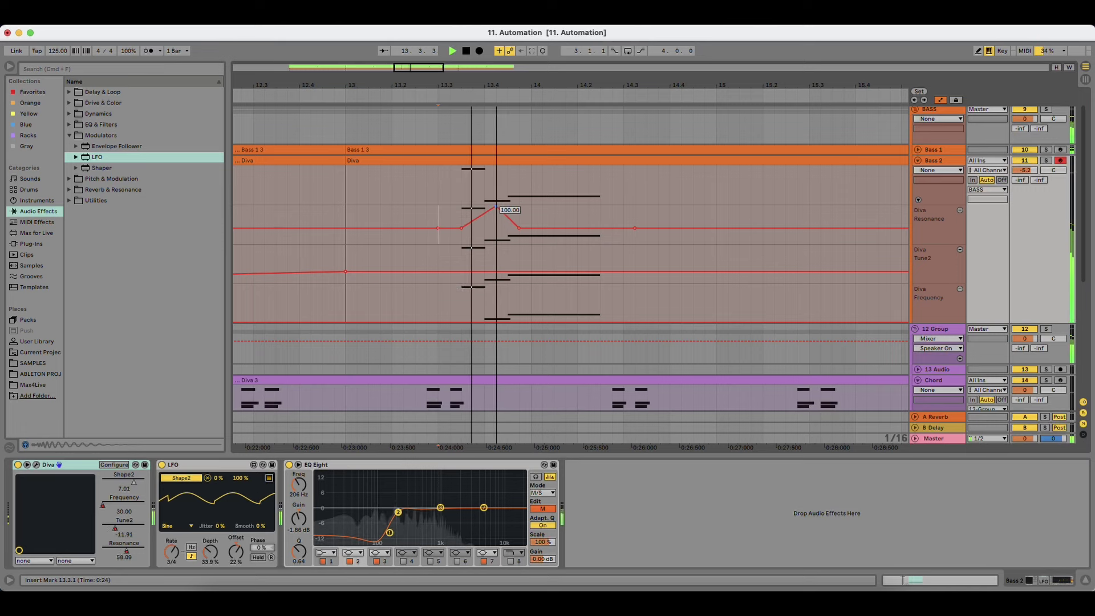
pyautogui.moveTo(496, 207); pyautogui.dragTo(507, 213)
pyautogui.press('space')
pyautogui.press('space')
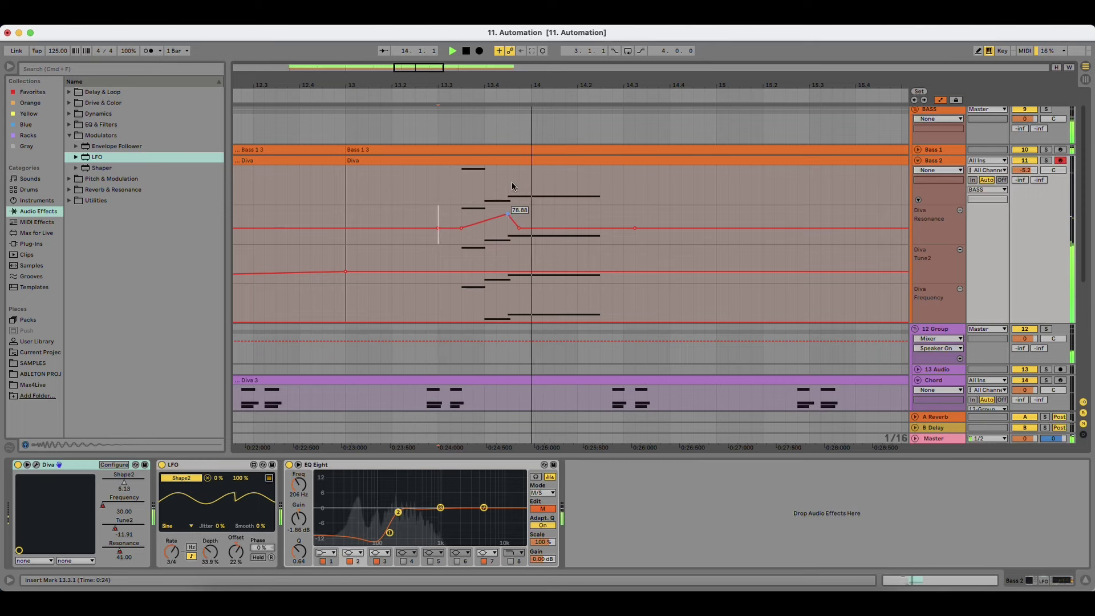
pyautogui.press('space')
# Step: With Bass 2 soloed, move the Resonance peak back to 13.4.1 below base level, add a high point just after it, and audition
pyautogui.scroll(3, 502, 214)
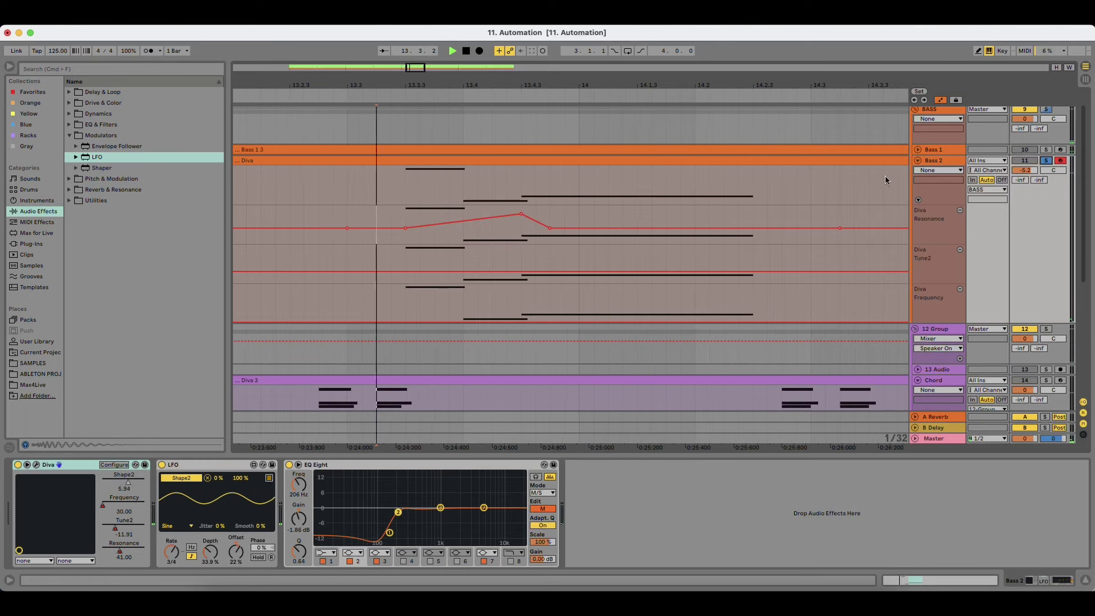
pyautogui.press('space')
pyautogui.moveTo(521, 214); pyautogui.dragTo(463, 240)
pyautogui.press('space')
pyautogui.press('space')
pyautogui.press('space')
pyautogui.press('space')
pyautogui.press('space')
pyautogui.press('space')
pyautogui.press('space')
pyautogui.press('space')
pyautogui.press('space')
pyautogui.press('space')
pyautogui.press('space')
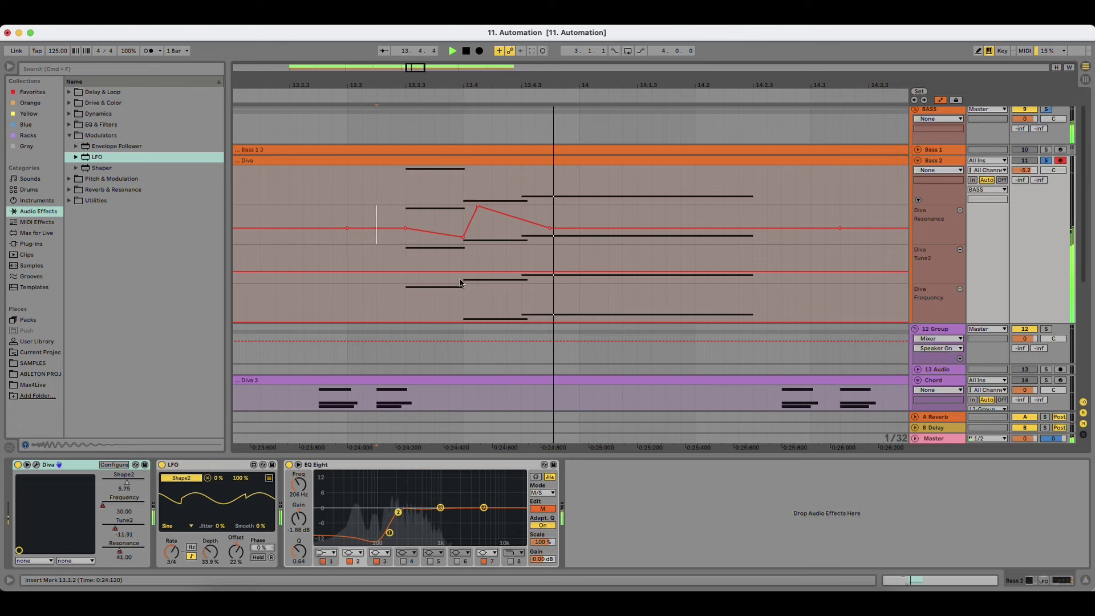
# Step: Try moving the Resonance end point from 13.4.4 back to 13.4.3 at 22.82 while the bass plays
pyautogui.scroll(-1, 466, 311)
pyautogui.press('space')
pyautogui.press('space')
pyautogui.moveTo(550, 223); pyautogui.dragTo(521, 231)
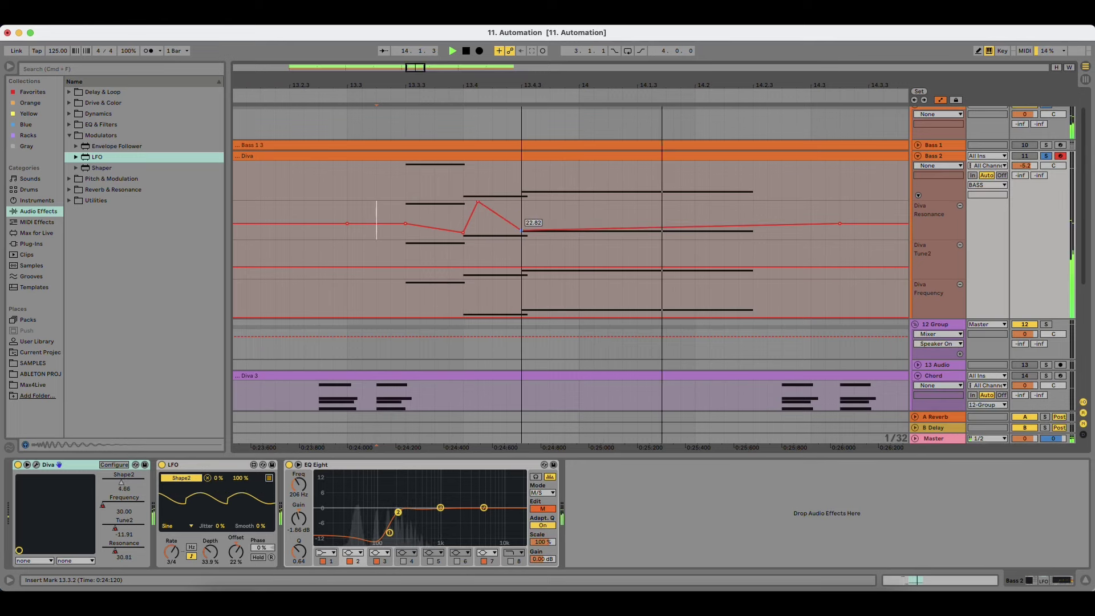
pyautogui.press('super+z')
# Step: Try a raised Resonance point near 10.1.3 in the second Bass 2 clip, and level it to the base line
pyautogui.press('space')
pyautogui.press('space')
pyautogui.moveTo(534, 86); pyautogui.dragTo(497, 32)
pyautogui.press('space')
pyautogui.moveTo(367, 87); pyautogui.dragTo(477, 252)
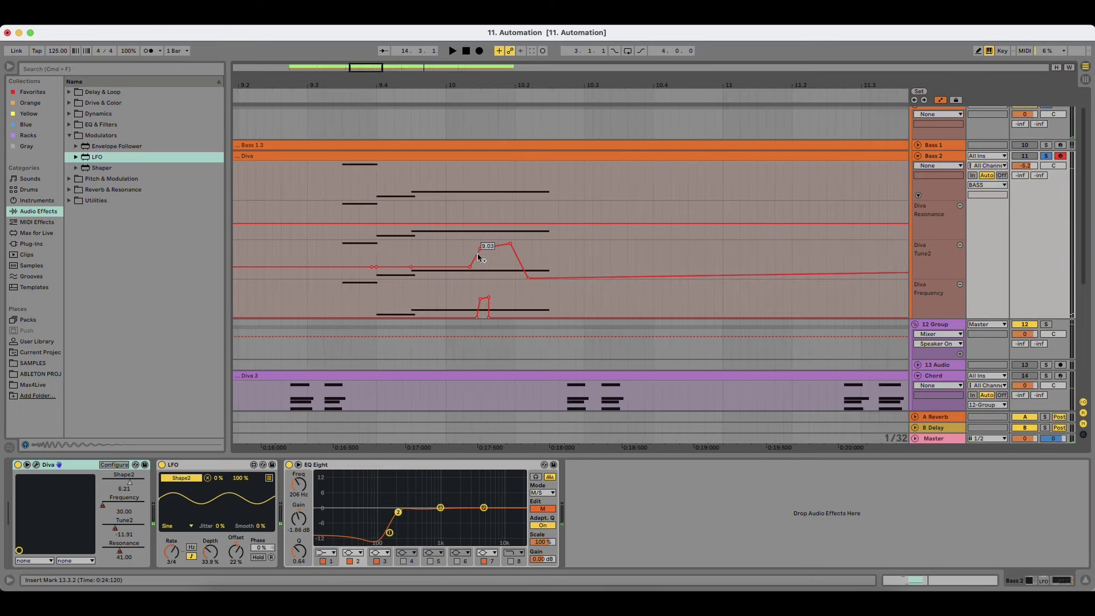
pyautogui.press('space')
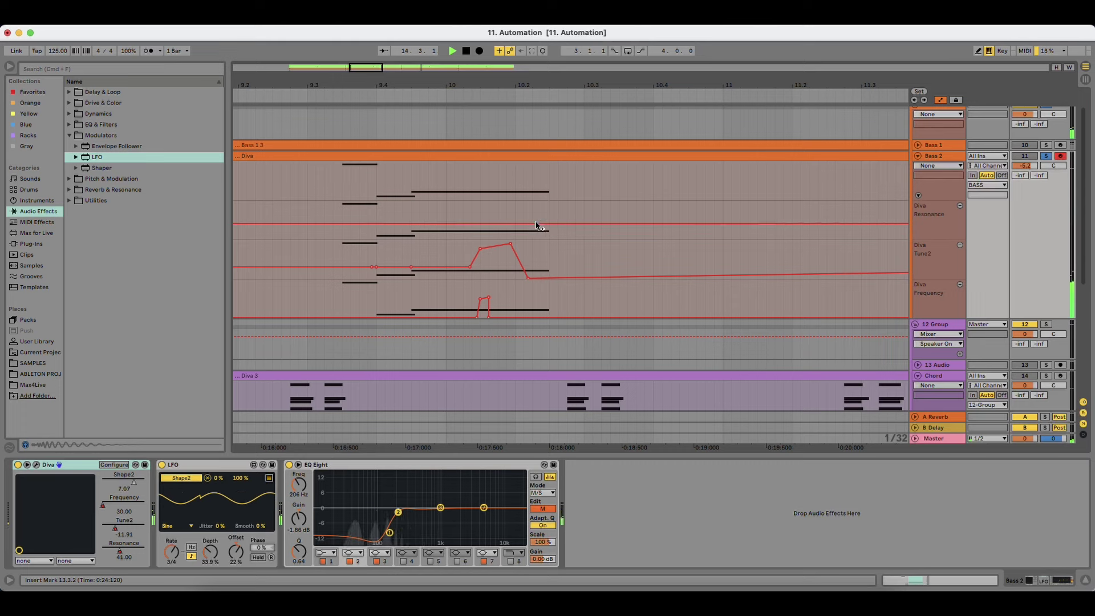
pyautogui.click(340, 208)
pyautogui.moveTo(489, 202); pyautogui.dragTo(463, 223)
# Step: Duplicate the Tune2 automation of the first two Bass 2 clips, bars 5 to 13, onto bars 13 to 21
pyautogui.moveTo(558, 90); pyautogui.dragTo(423, 35)
pyautogui.press('space')
pyautogui.moveTo(423, 84); pyautogui.dragTo(442, 84)
pyautogui.press('space')
pyautogui.click(415, 251)
pyautogui.moveTo(514, 251); pyautogui.dragTo(322, 252)
pyautogui.press('super+d')
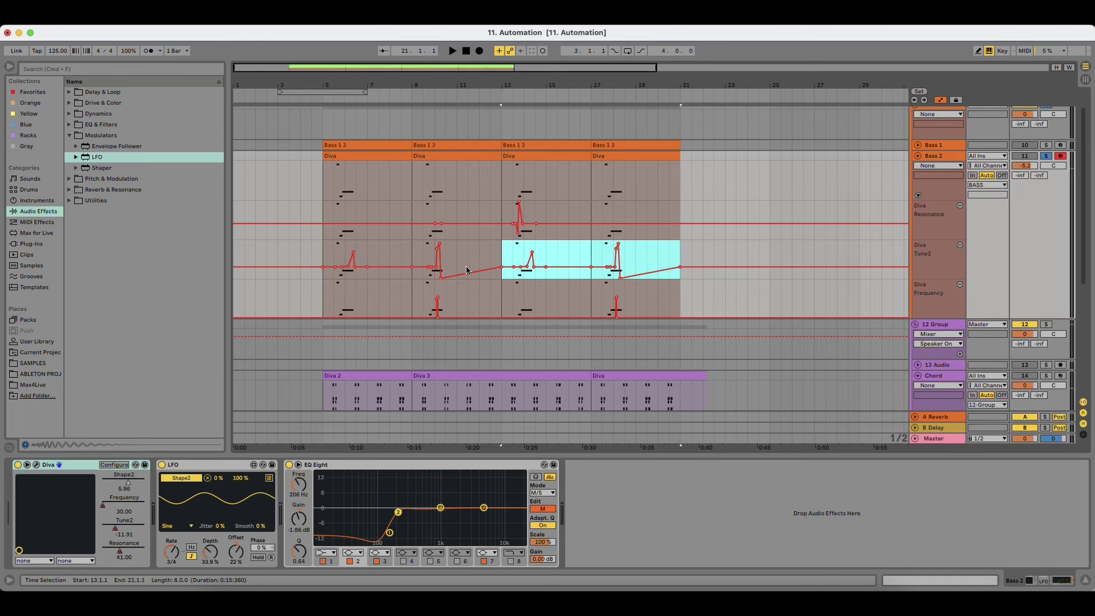
# Step: Unsolo Bass 2 and play the full arrangement from its first clip at bar 5
pyautogui.click(933, 159)
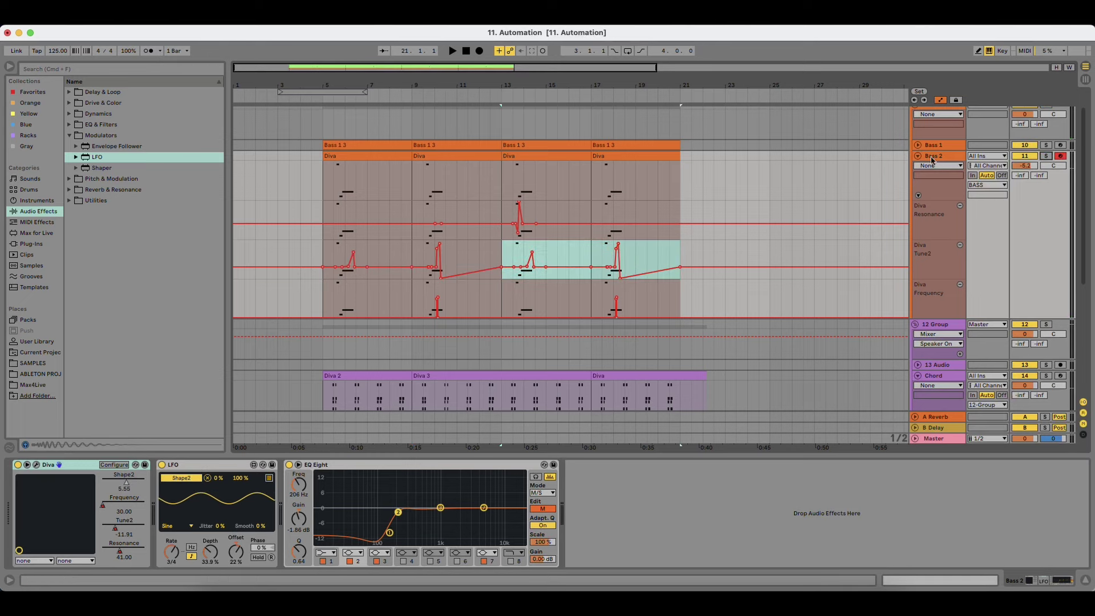
pyautogui.click(332, 154)
pyautogui.press('space')
pyautogui.moveTo(355, 86); pyautogui.dragTo(321, 86)
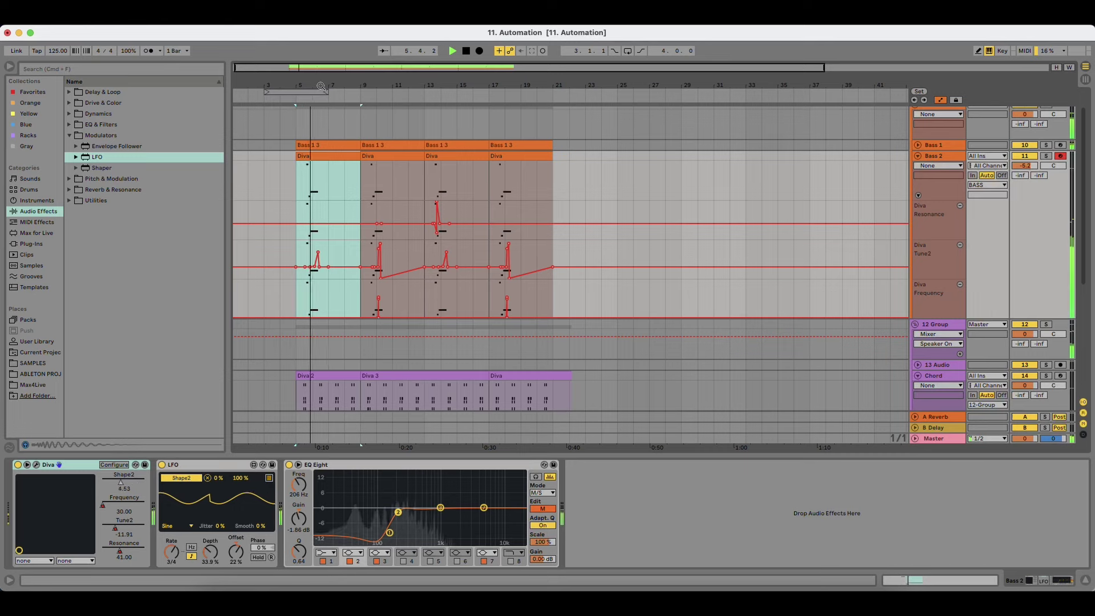
# Step: Insert a Compressor after the EQ Eight on the Chord track
pyautogui.scroll(-5, 323, 290)
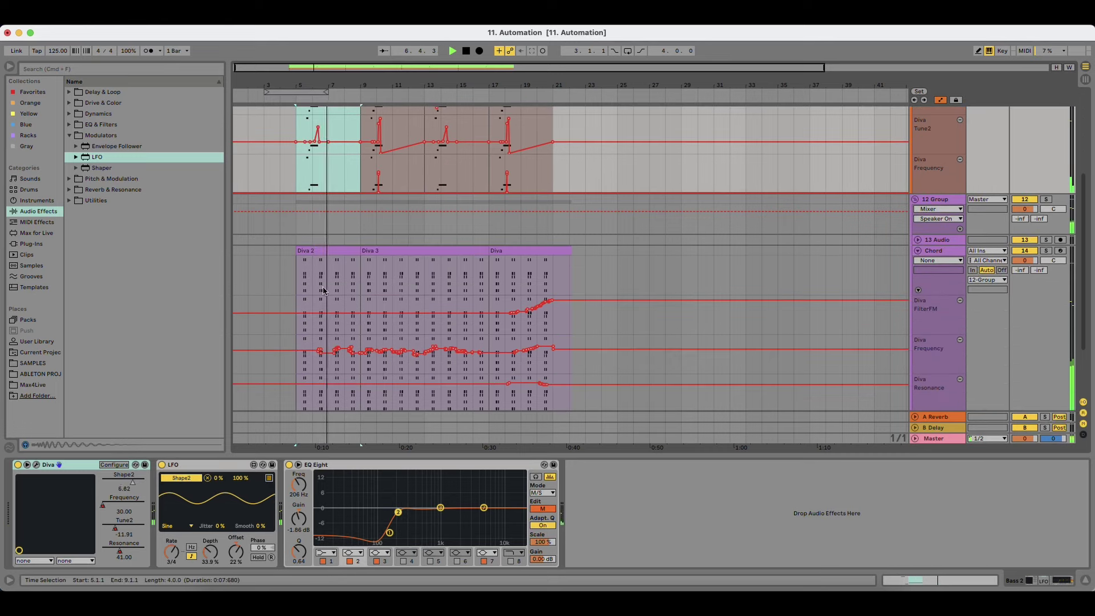
pyautogui.scroll(-2, 323, 290)
pyautogui.click(945, 194)
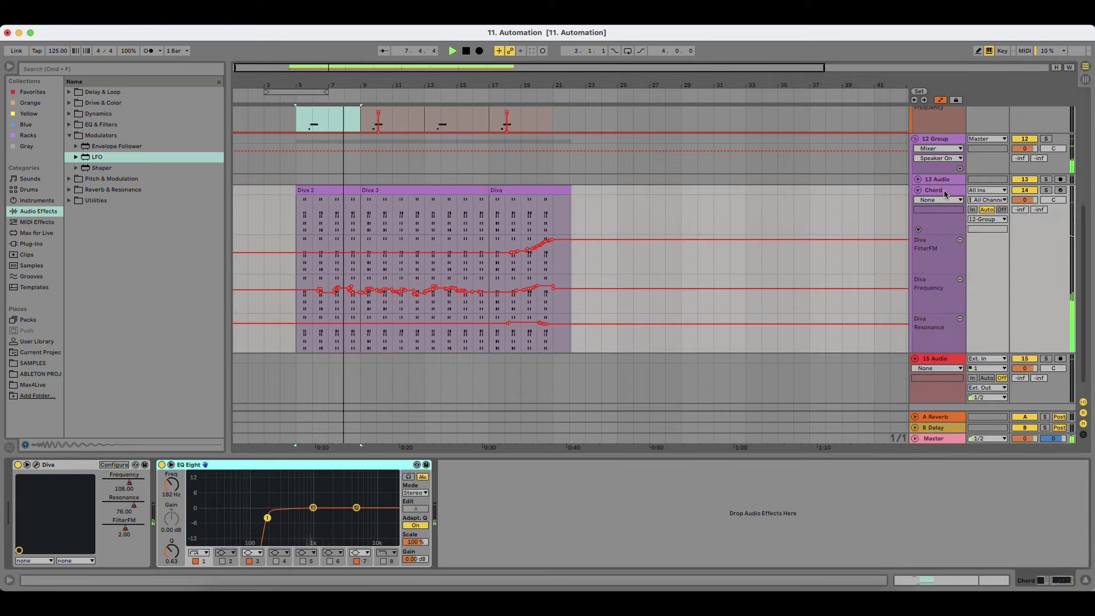
pyautogui.click(69, 115)
pyautogui.moveTo(100, 125); pyautogui.dragTo(483, 511)
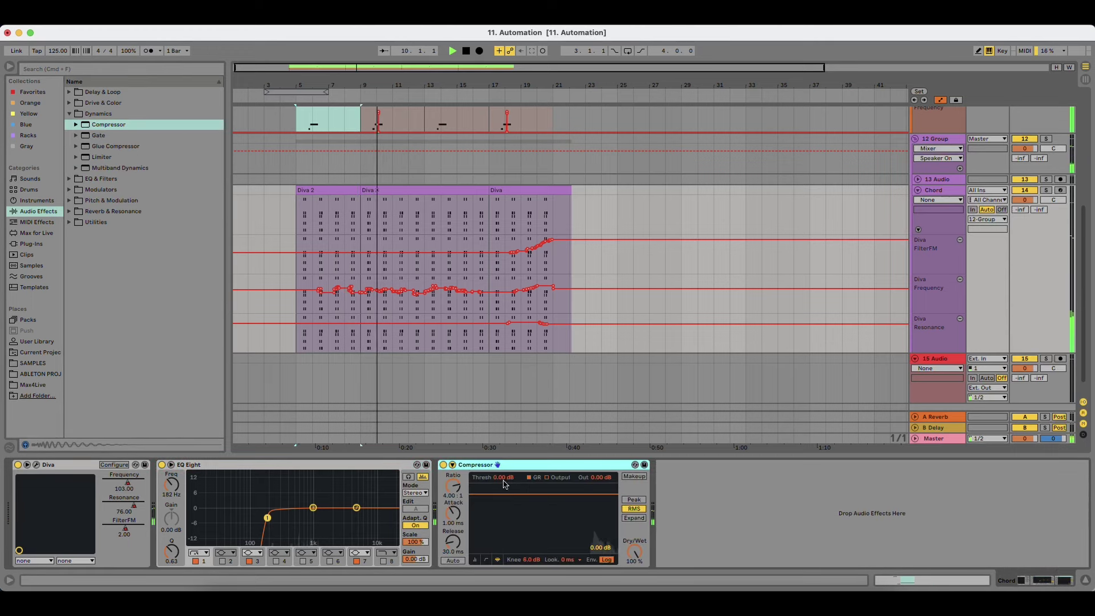
# Step: Set the Compressor's threshold to -25.8 dB, ratio 3.71:1, release 85.7 ms, output gain 1.69 dB and dry/wet 66%
pyautogui.moveTo(576, 492); pyautogui.dragTo(576, 534)
pyautogui.moveTo(458, 487); pyautogui.dragTo(458, 489)
pyautogui.moveTo(458, 546); pyautogui.dragTo(457, 536)
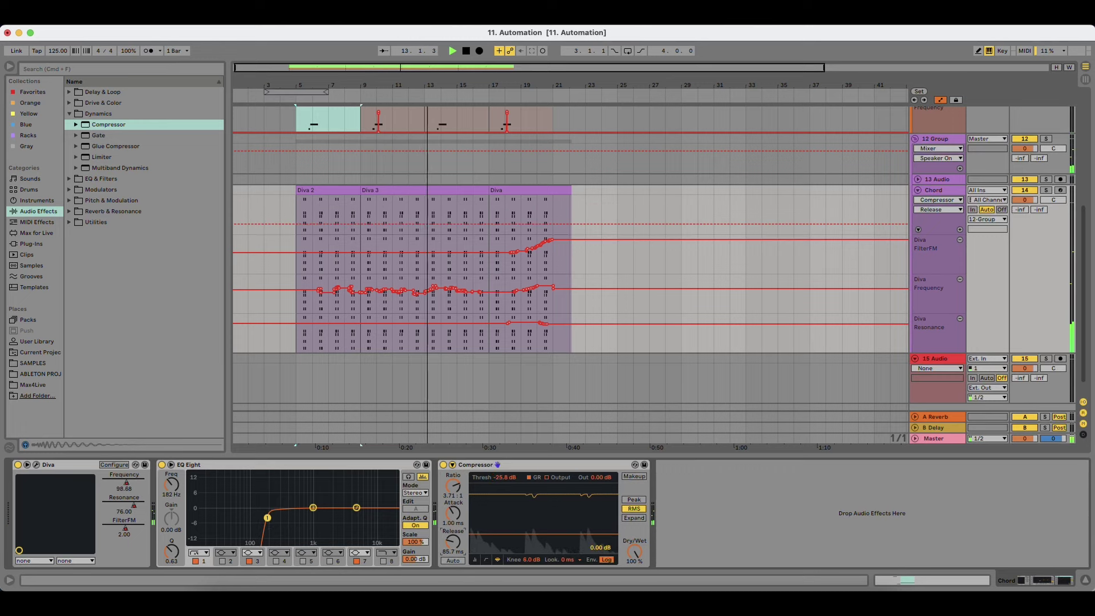
pyautogui.moveTo(600, 478); pyautogui.dragTo(601, 472)
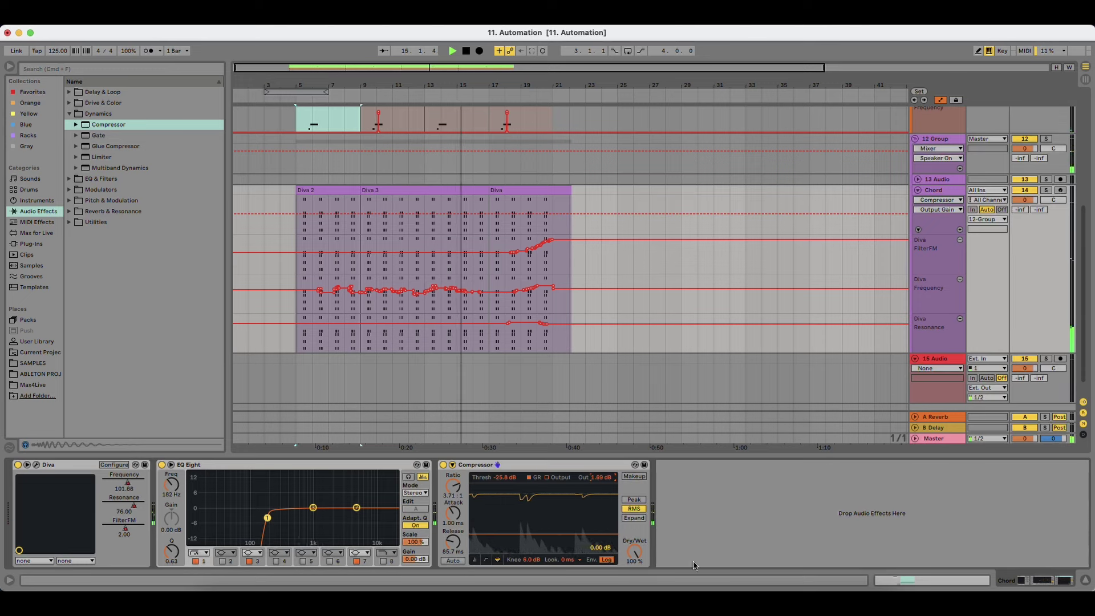
pyautogui.moveTo(635, 551); pyautogui.dragTo(634, 570)
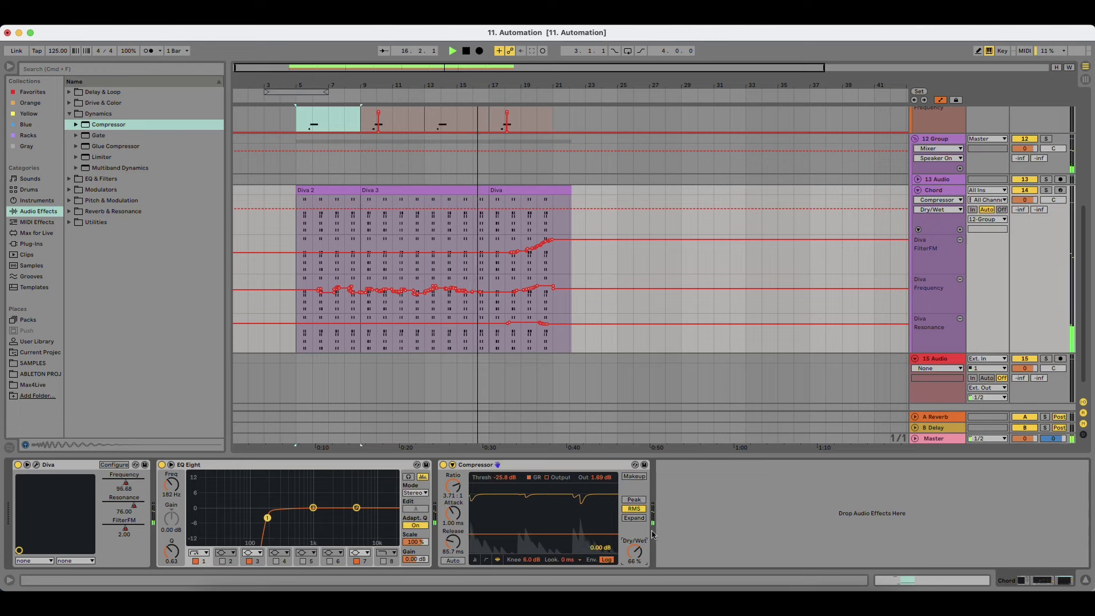
# Step: Insert a new MIDI track below the Chord track and place the insert mark on it at bar 5
pyautogui.scroll(-1, 420, 294)
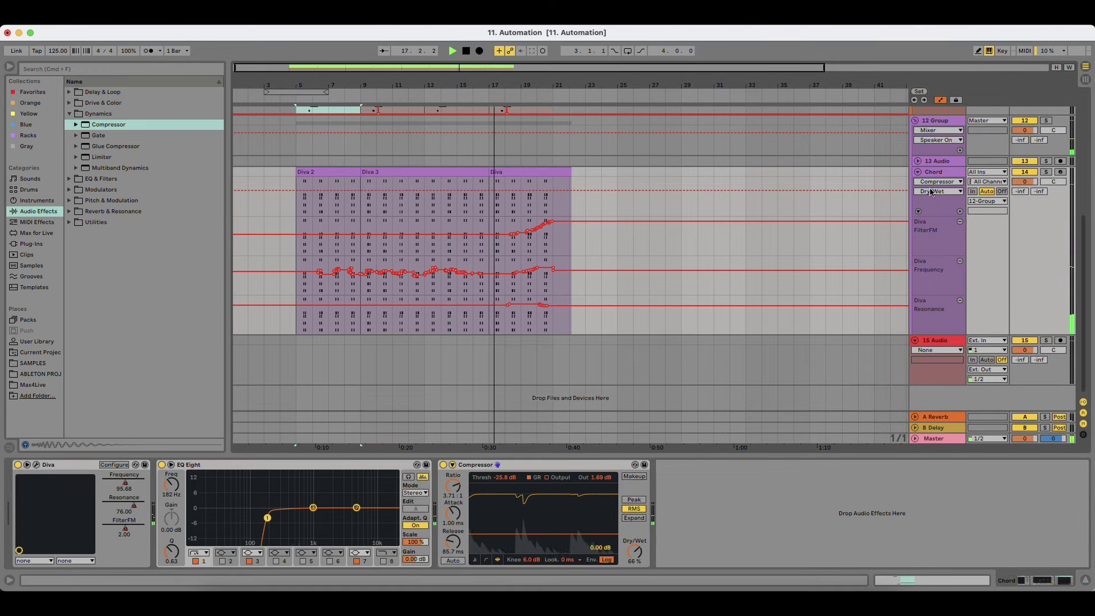
pyautogui.click(936, 173)
pyautogui.press('super+shift+r')
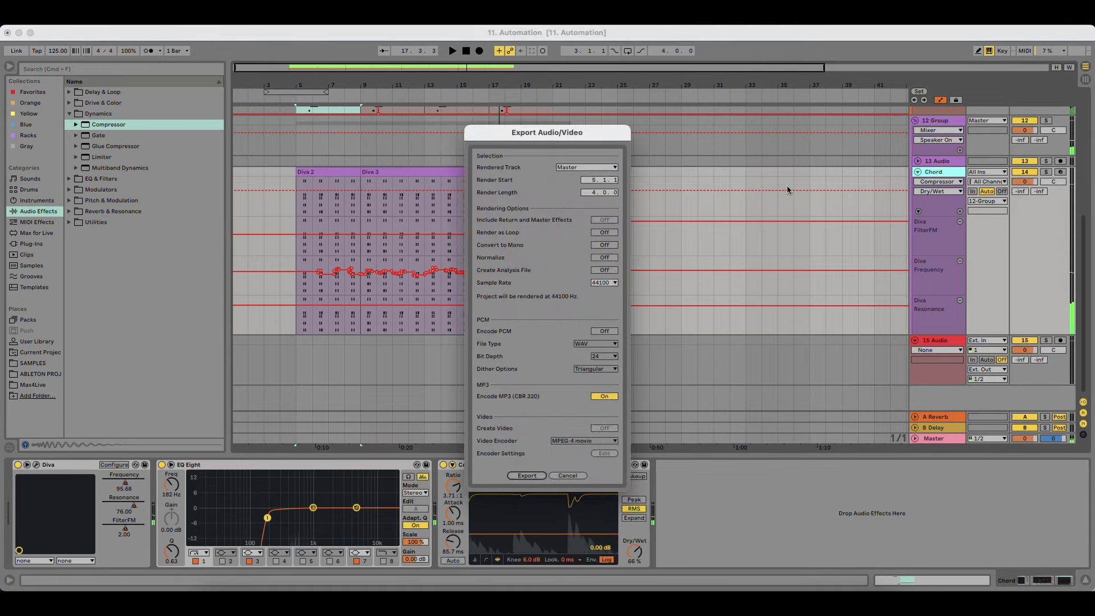
pyautogui.press('Escape')
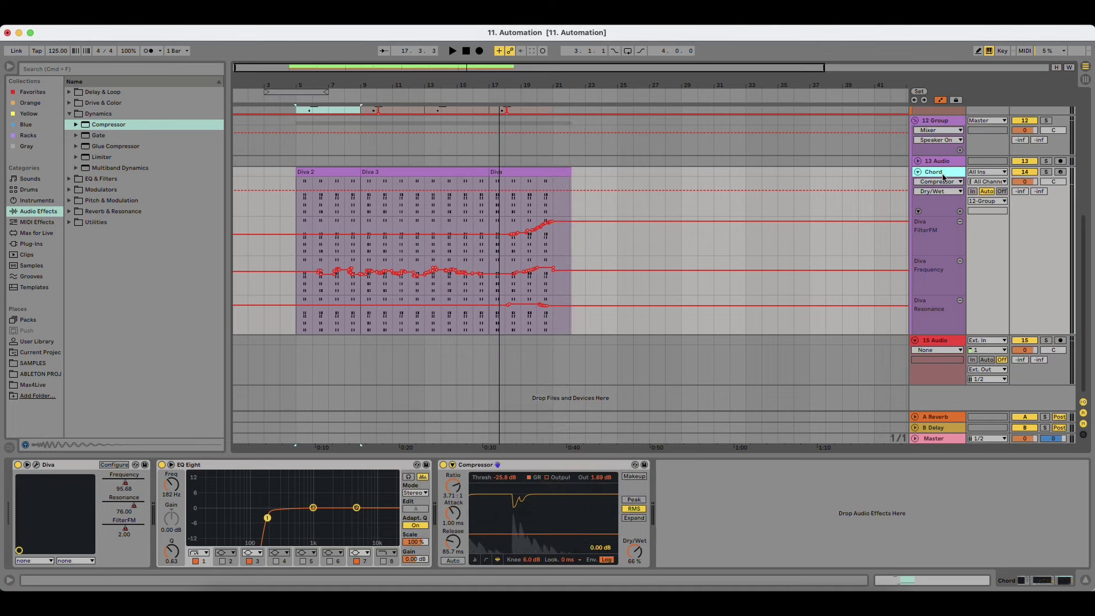
pyautogui.press('super+shift+t')
pyautogui.scroll(-2, 320, 307)
pyautogui.click(299, 297)
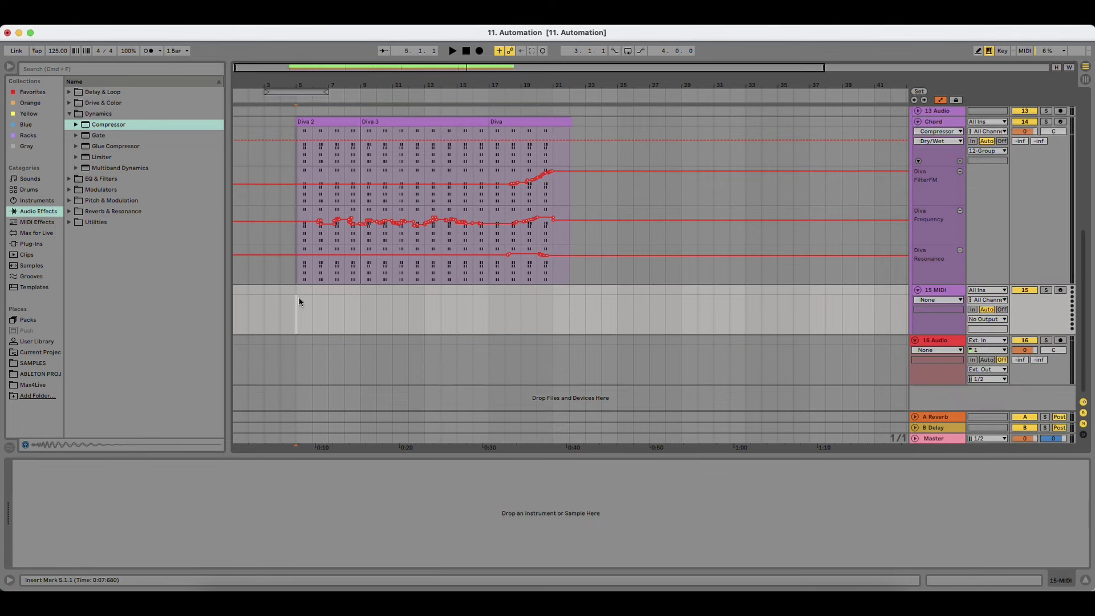
# Step: Load the u-he Diva plug-in onto the new MIDI track and move its window clear of the track controls
pyautogui.click(34, 243)
pyautogui.moveTo(102, 341); pyautogui.dragTo(391, 317)
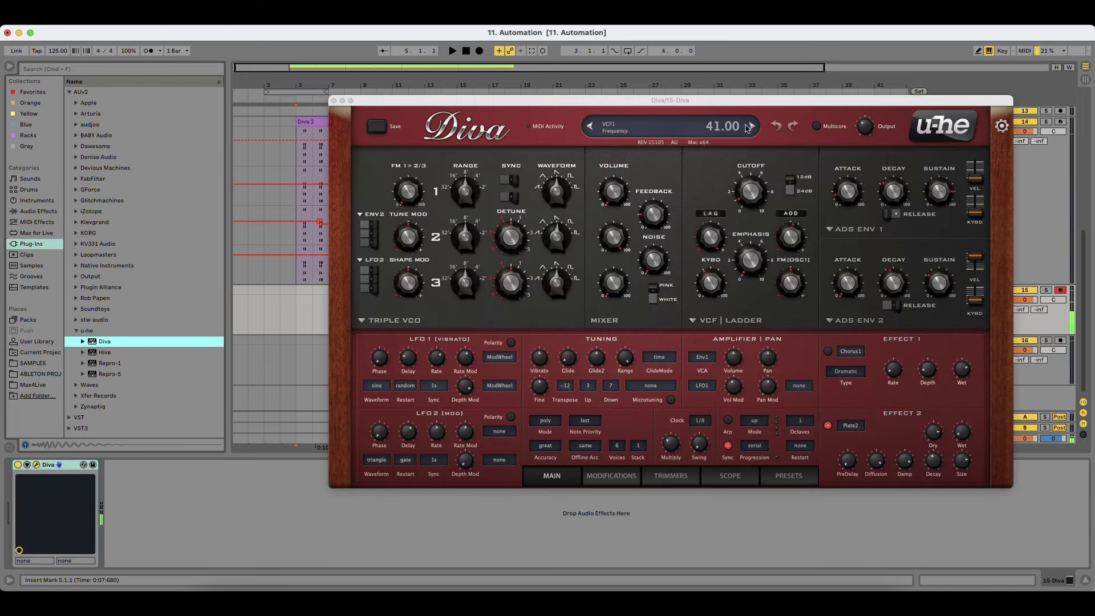
pyautogui.moveTo(674, 106); pyautogui.dragTo(539, 101)
# Step: Open Diva's 6 RHYTHMIC preset folder and audition its presets, including HS Amped Forces
pyautogui.click(653, 470)
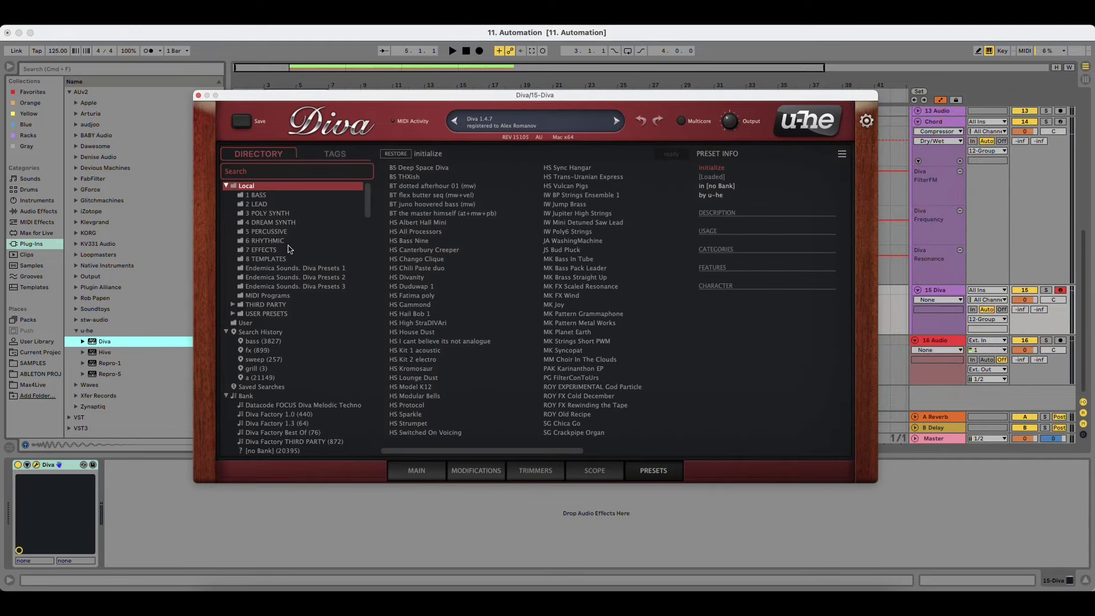
pyautogui.click(267, 241)
pyautogui.click(408, 222)
pyautogui.click(436, 231)
pyautogui.click(439, 240)
pyautogui.moveTo(465, 95); pyautogui.dragTo(402, 333)
pyautogui.click(400, 272)
pyautogui.click(402, 281)
pyautogui.click(402, 291)
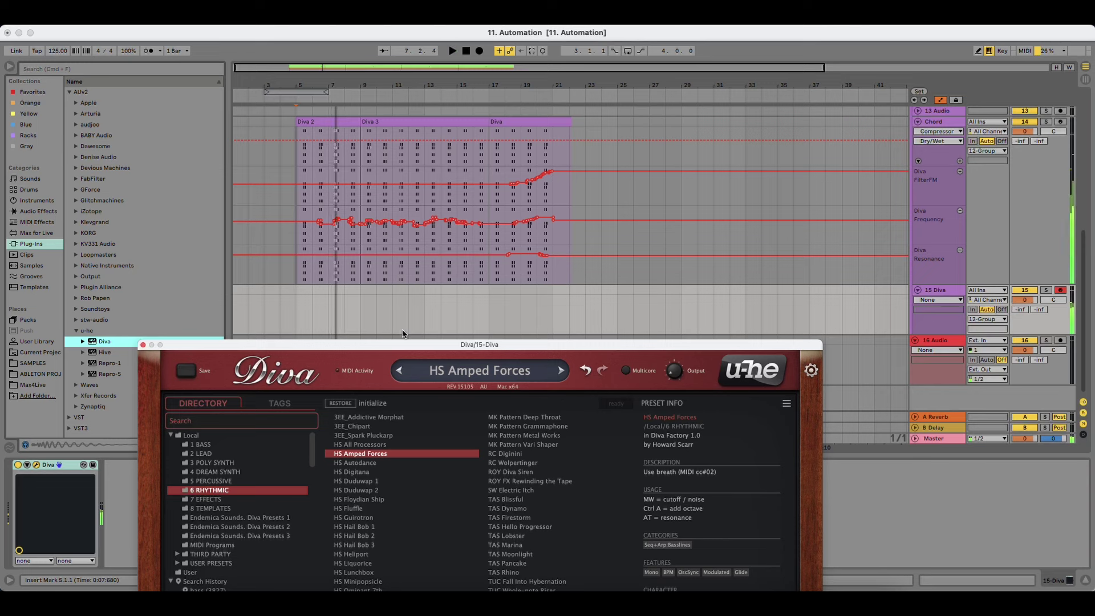
# Step: Audition the HS Autodance, HS Duduwap 1 and HS Duduwap 2 presets against the playing arrangement
pyautogui.click(373, 464)
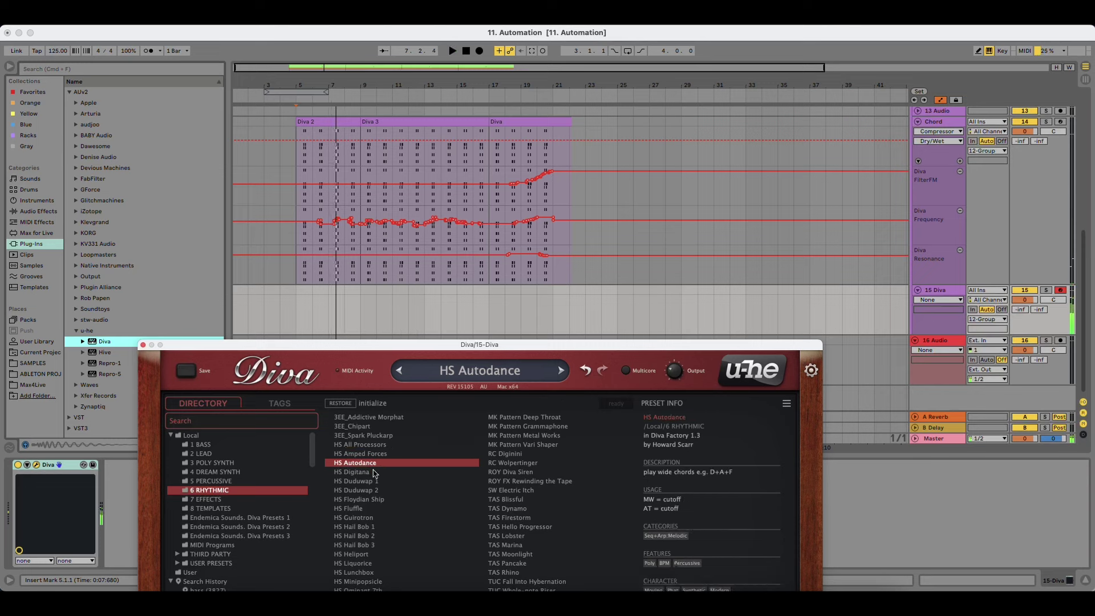
pyautogui.press('space')
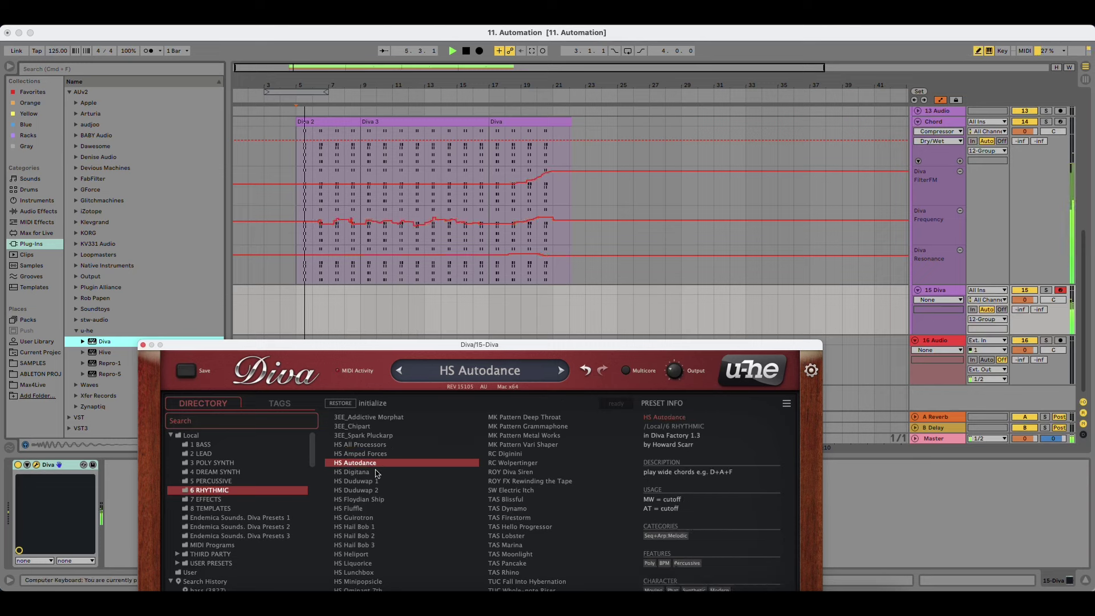
pyautogui.press('space')
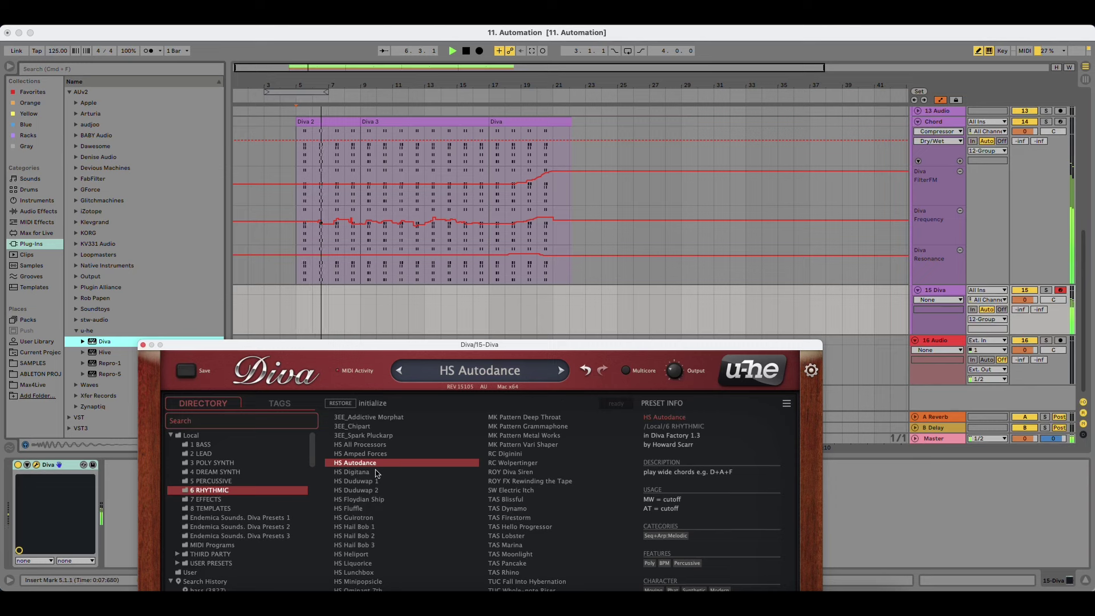
pyautogui.click(387, 482)
pyautogui.press('space')
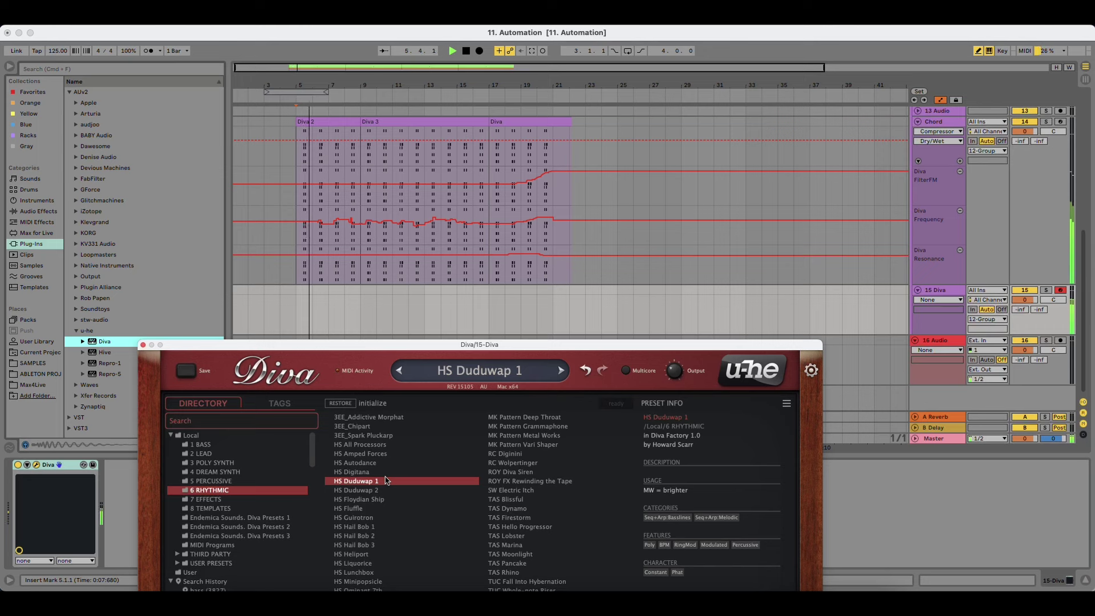
pyautogui.press('Down')
pyautogui.press('Up')
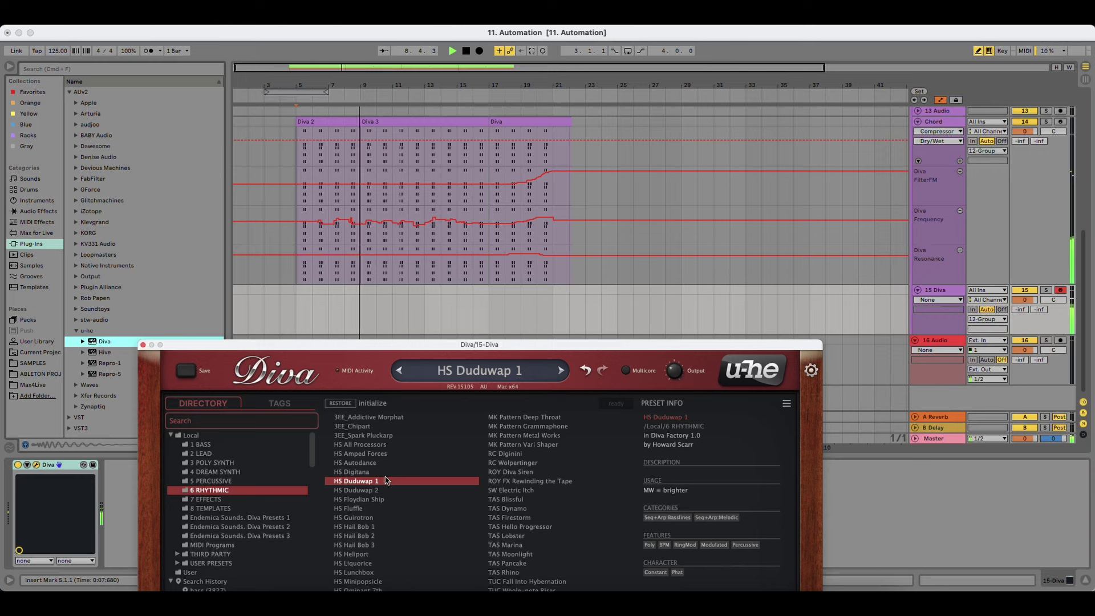
pyautogui.press('space')
# Step: Audition the rhythmic presets from HS Floydian Ship through HS Hail Bob 2
pyautogui.moveTo(454, 351); pyautogui.dragTo(458, 263)
pyautogui.click(399, 411)
pyautogui.click(394, 420)
pyautogui.click(385, 430)
pyautogui.click(382, 438)
pyautogui.click(383, 448)
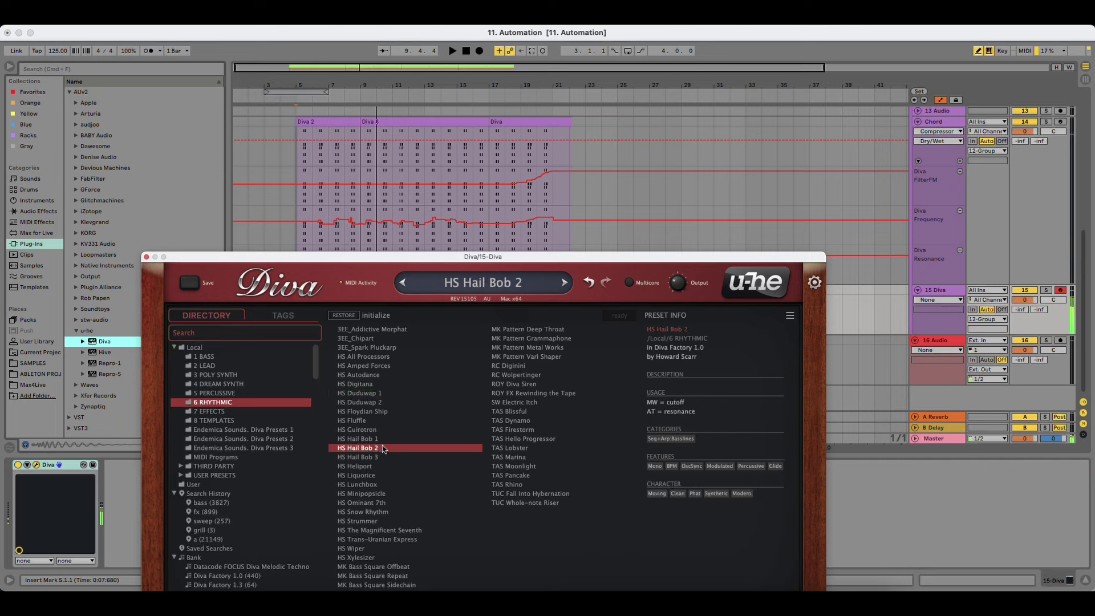
# Step: Audition the HS Heliport preset, move Diva's window clear of the transport controls, and turn off Draw Mode
pyautogui.press('space')
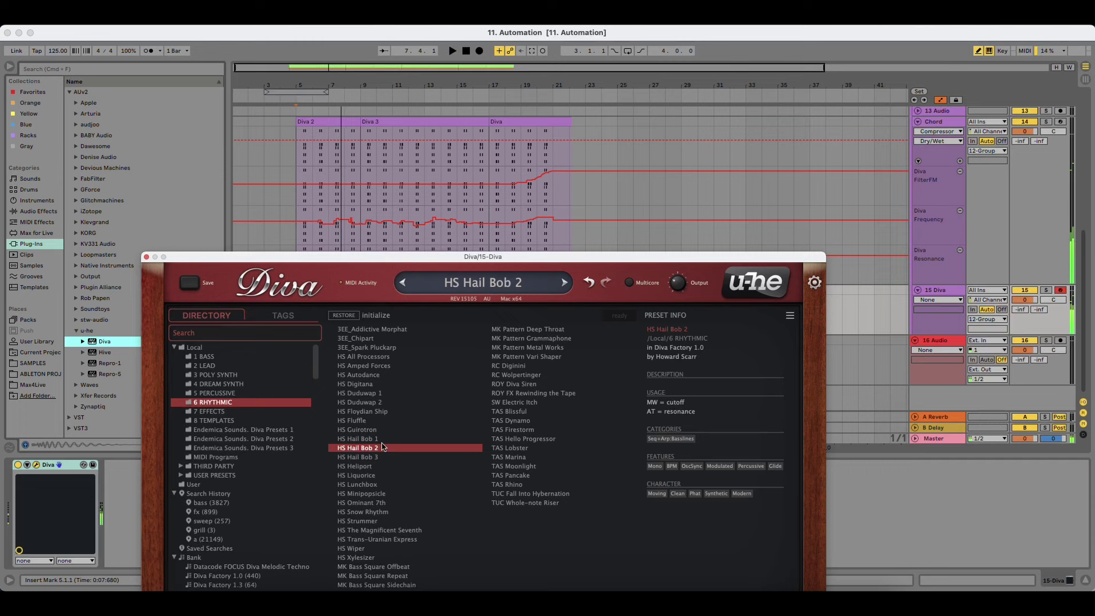
pyautogui.click(384, 466)
pyautogui.moveTo(473, 263); pyautogui.dragTo(546, 200)
pyautogui.click(979, 51)
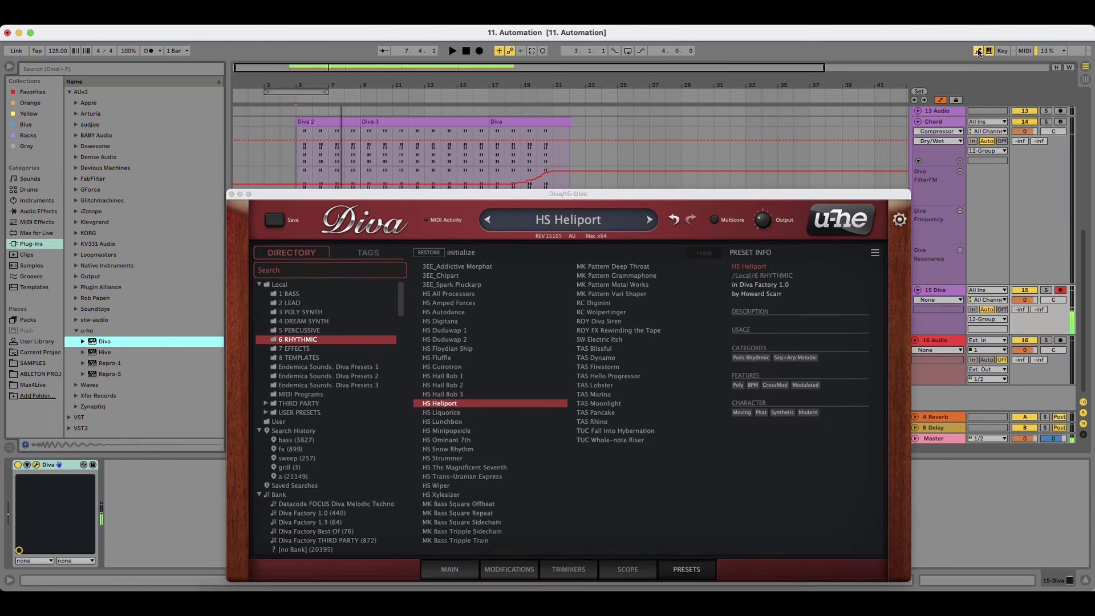
# Step: Audition the rhythmic presets from HS Liquorice through HS Strummer against the playing arrangement
pyautogui.click(454, 432)
pyautogui.click(455, 423)
pyautogui.click(455, 412)
pyautogui.click(458, 440)
pyautogui.click(459, 450)
pyautogui.click(461, 459)
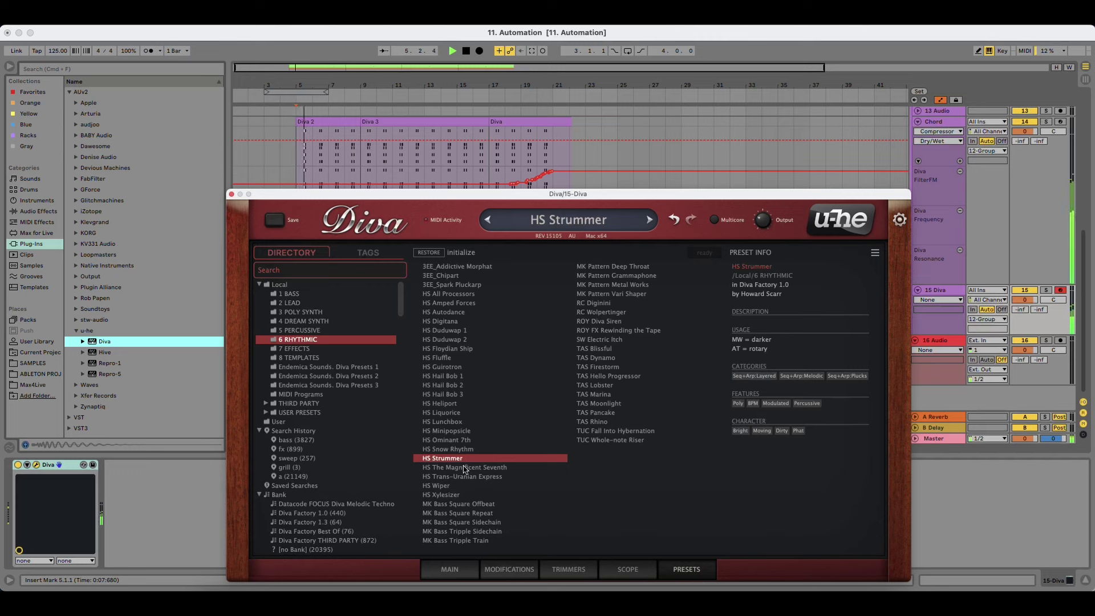
# Step: Audition the rhythmic presets from HS The Magnificent Seventh through MK Bass Square Repeat
pyautogui.click(464, 468)
pyautogui.press('Down')
pyautogui.press('Up')
pyautogui.press('Down')
pyautogui.press('Down')
pyautogui.press('Down')
pyautogui.press('Down')
pyautogui.press('Down')
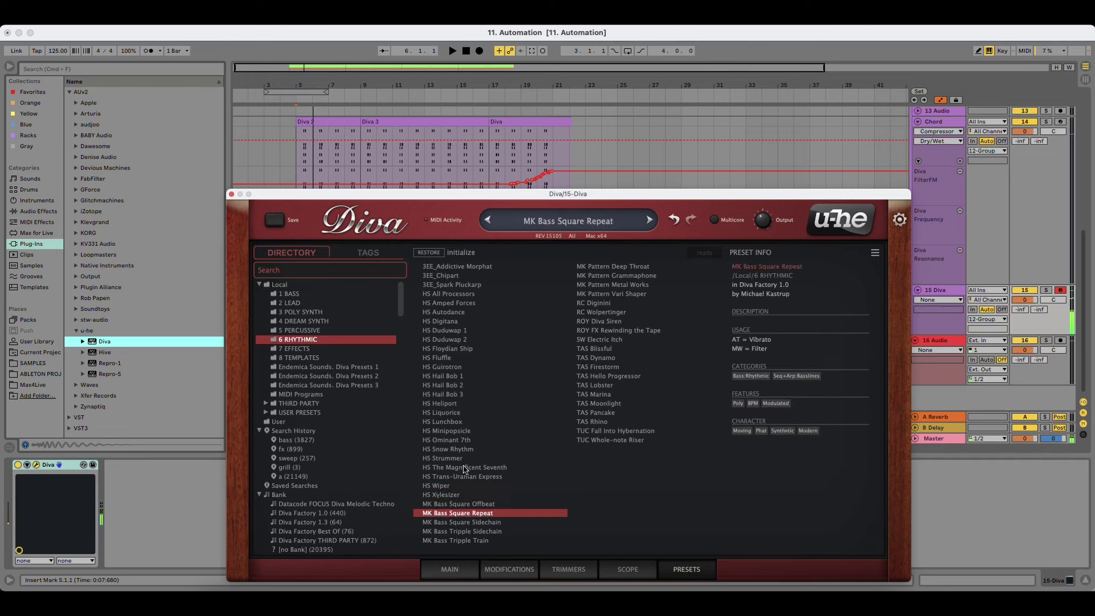
# Step: Compare the remaining MK Bass presets, from MK Bass Square Repeat through MK Bass Tripple Train
pyautogui.press('Down')
pyautogui.press('Up')
pyautogui.press('Up')
pyautogui.press('Down')
pyautogui.press('Down')
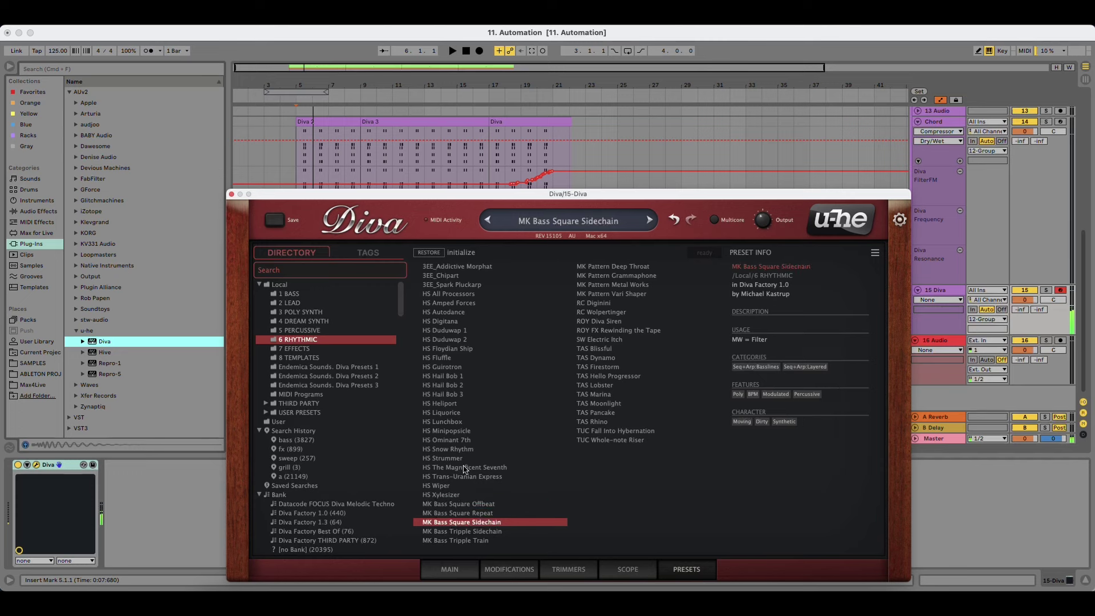
pyautogui.press('Down')
pyautogui.click(485, 540)
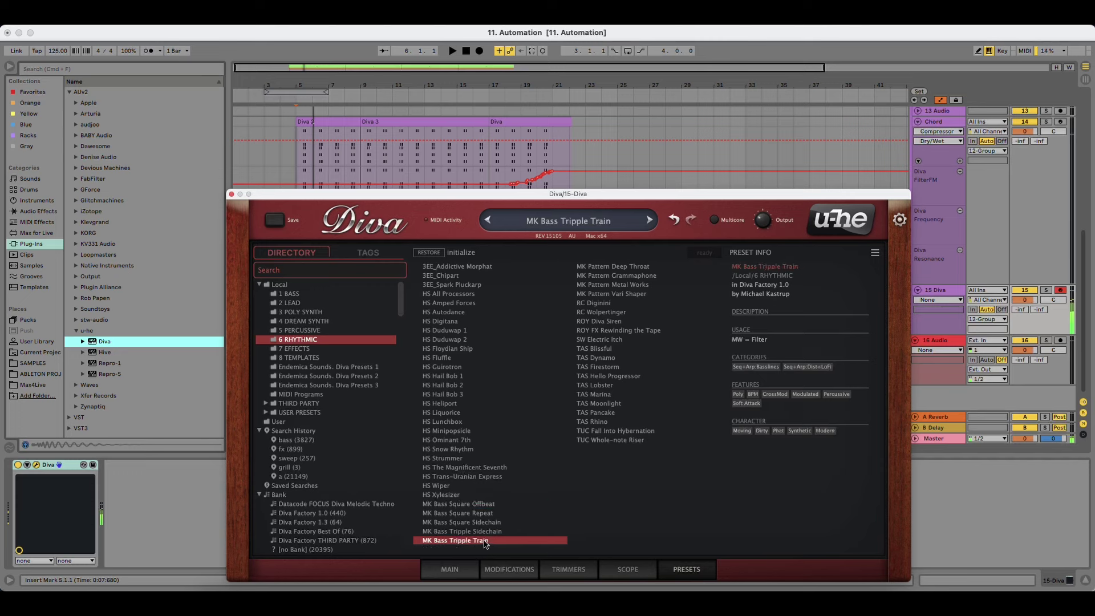
# Step: Audition MK Pattern Metal Works, load the MK Pattern Grammaphone preset, and close Diva's window
pyautogui.click(609, 284)
pyautogui.click(611, 275)
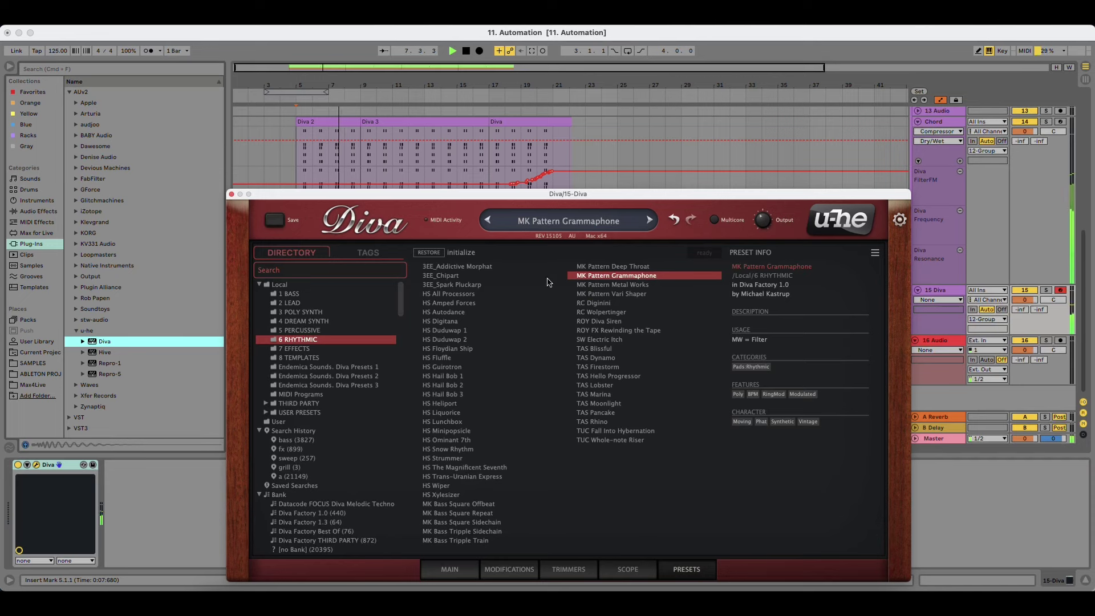
pyautogui.click(231, 195)
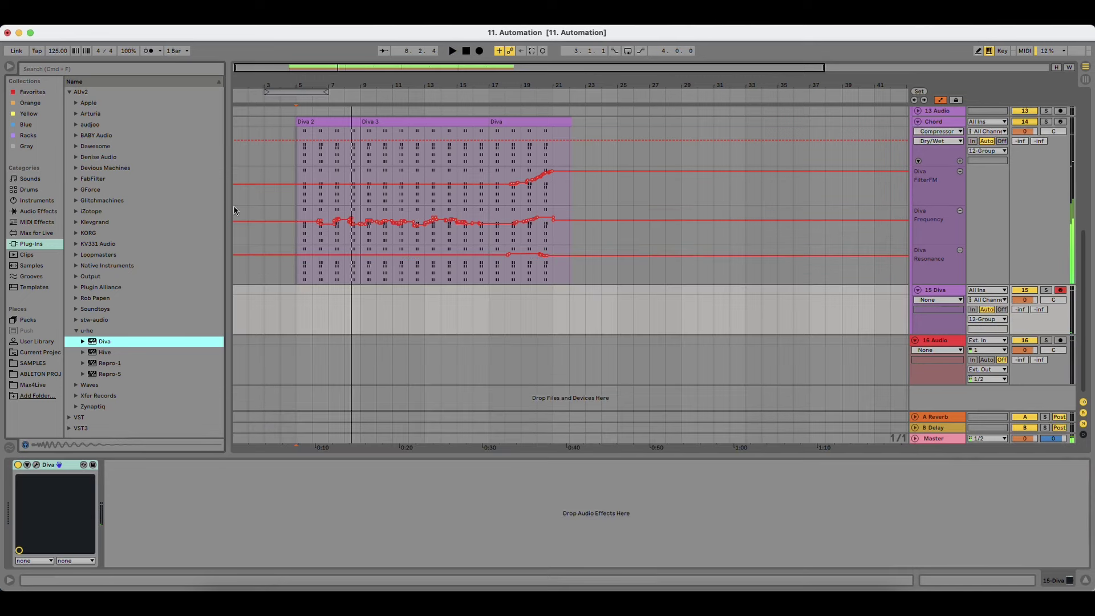
# Step: Record a short held note into a new two-bar clip on the 15 Diva track, starting at bar 5
pyautogui.press('space')
pyautogui.click(480, 52)
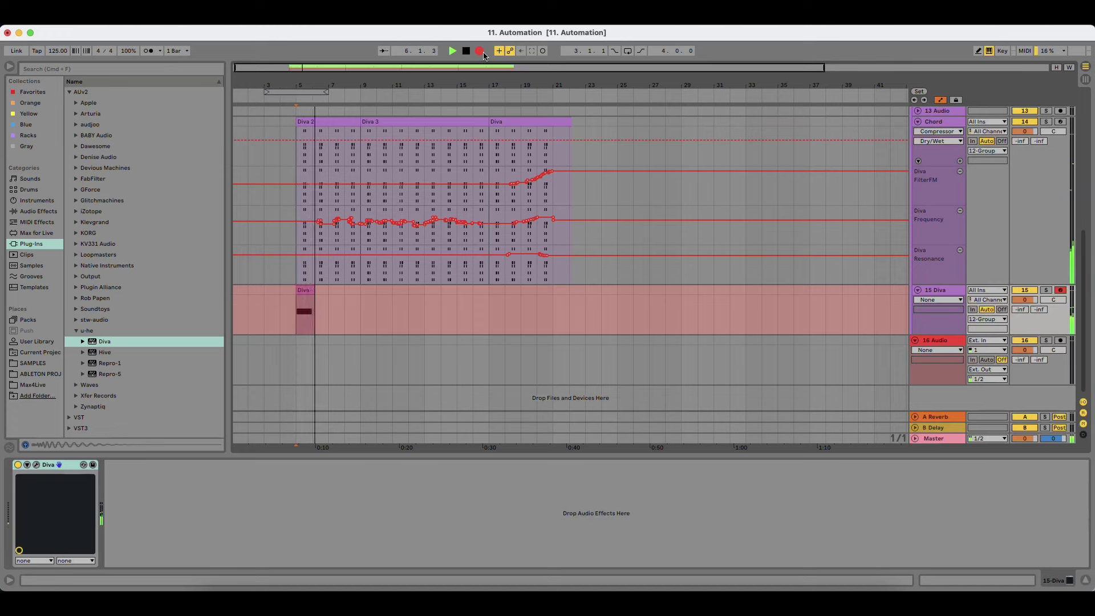
pyautogui.press('space')
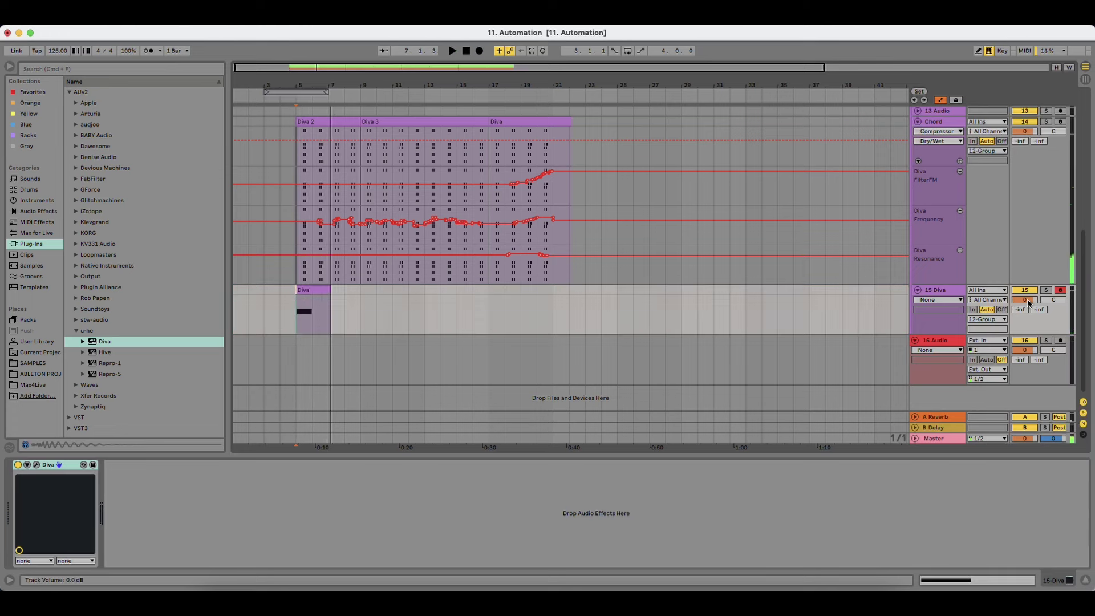
# Step: Lower the 15 Diva track's volume to -8.0 dB and rename the track Rhythm
pyautogui.moveTo(1027, 301); pyautogui.dragTo(1027, 309)
pyautogui.click(947, 292)
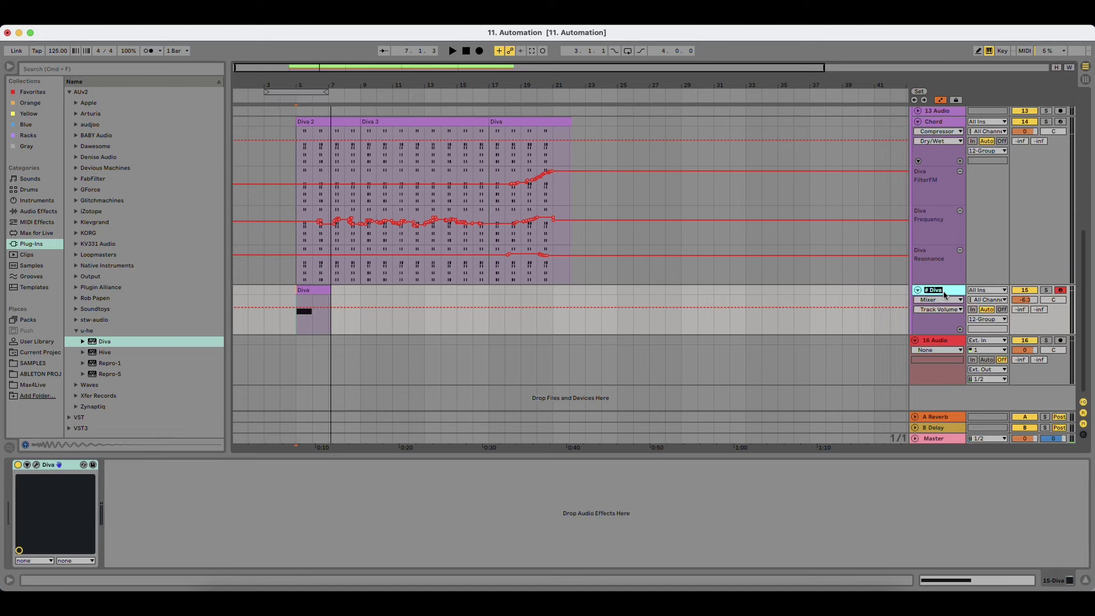
pyautogui.press('space')
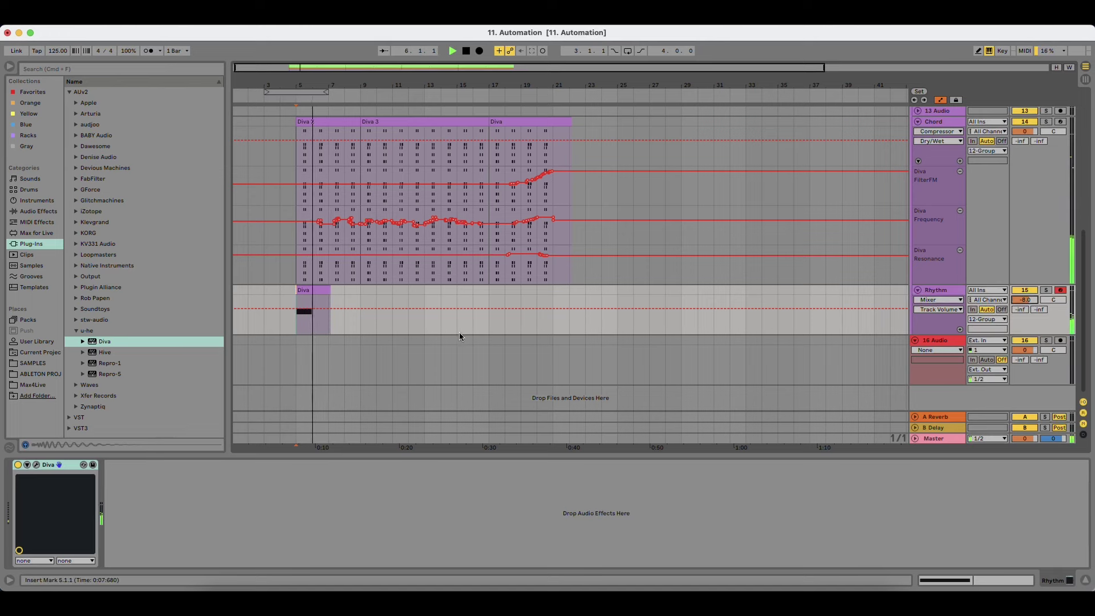
# Step: Extend the Rhythm clip to four bars and place a copy of it at bar 13
pyautogui.click(347, 289)
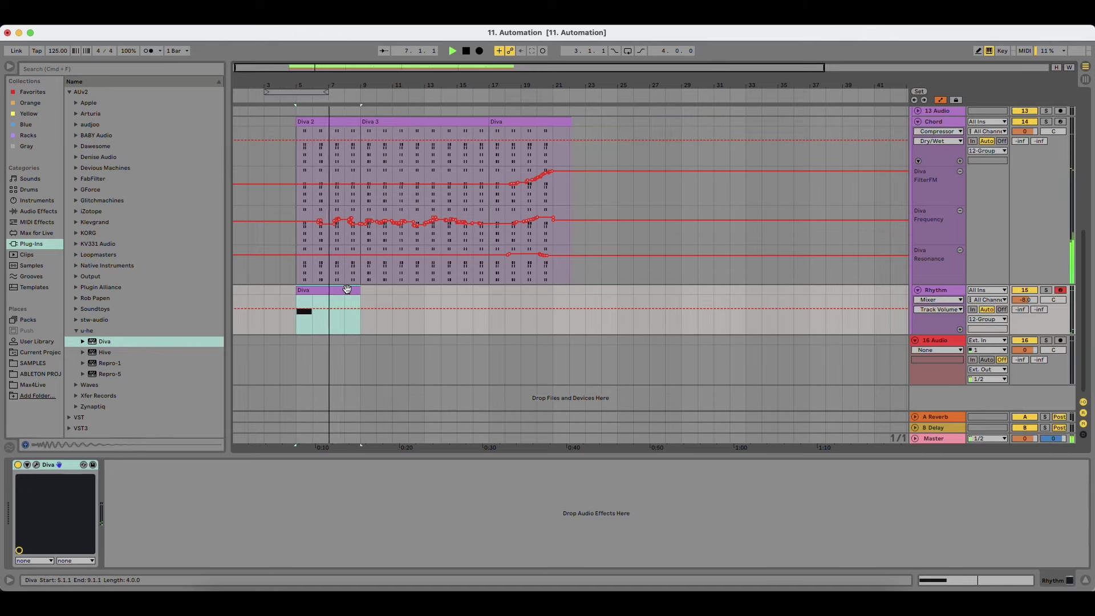
pyautogui.moveTo(347, 290); pyautogui.dragTo(457, 299)
pyautogui.scroll(1, 297, 272)
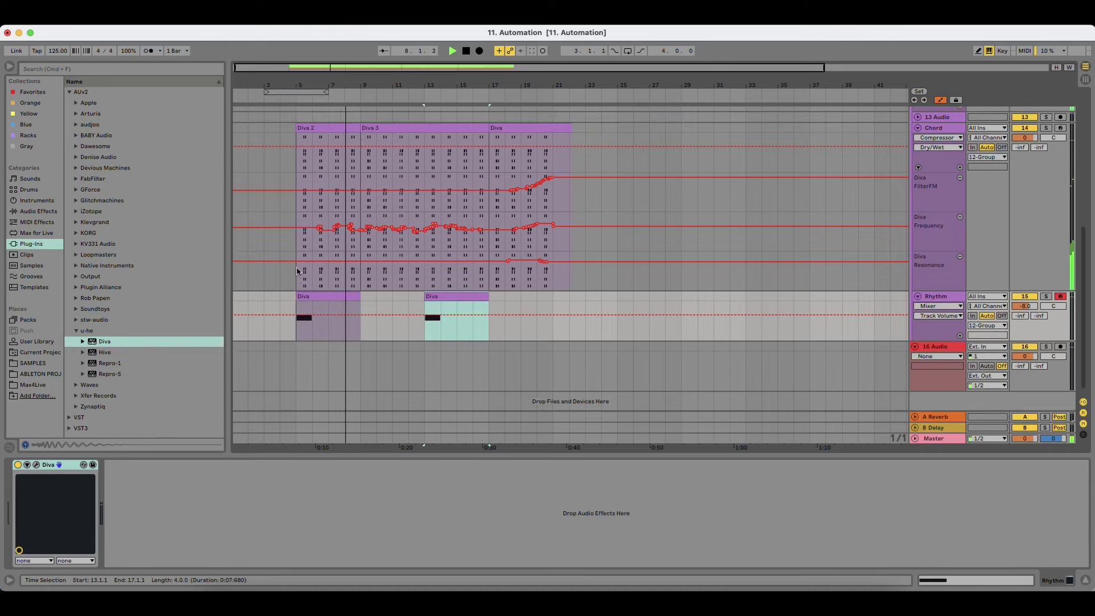
pyautogui.scroll(5, 298, 272)
pyautogui.scroll(-5, 327, 282)
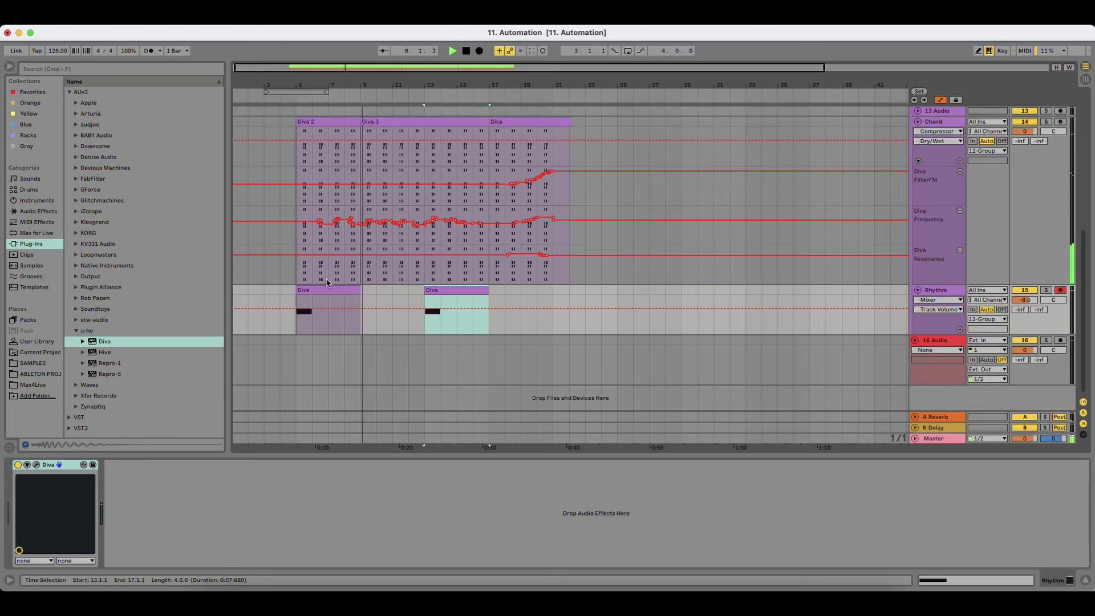
# Step: Insert a new MIDI track below Rhythm and load the u-he Diva plug-in onto it
pyautogui.click(928, 293)
pyautogui.press('space')
pyautogui.press('super+shift+t')
pyautogui.click(91, 342)
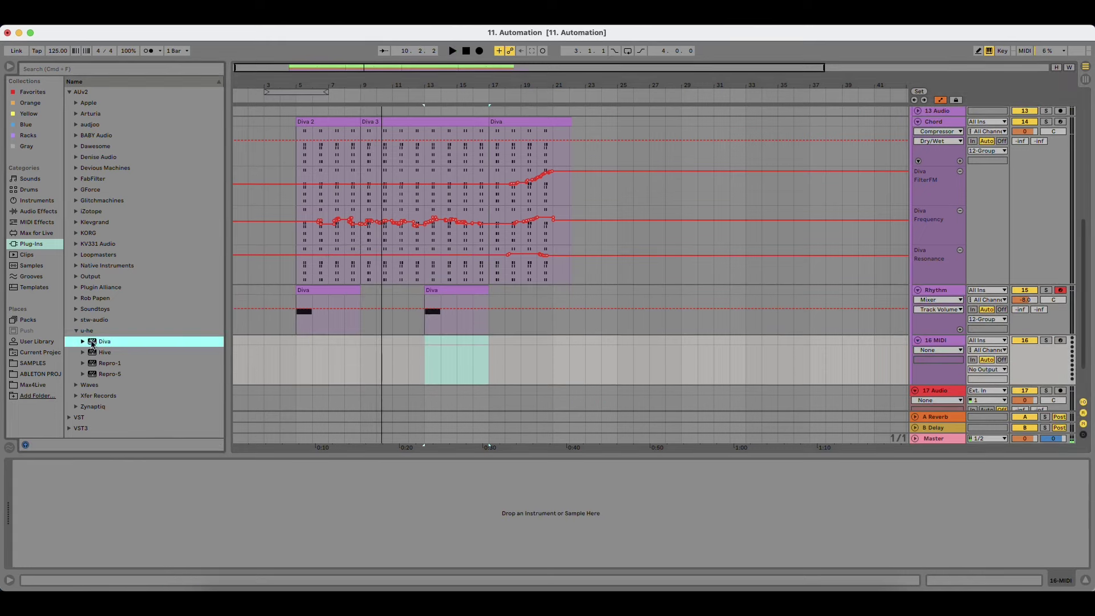
pyautogui.moveTo(91, 342); pyautogui.dragTo(499, 353)
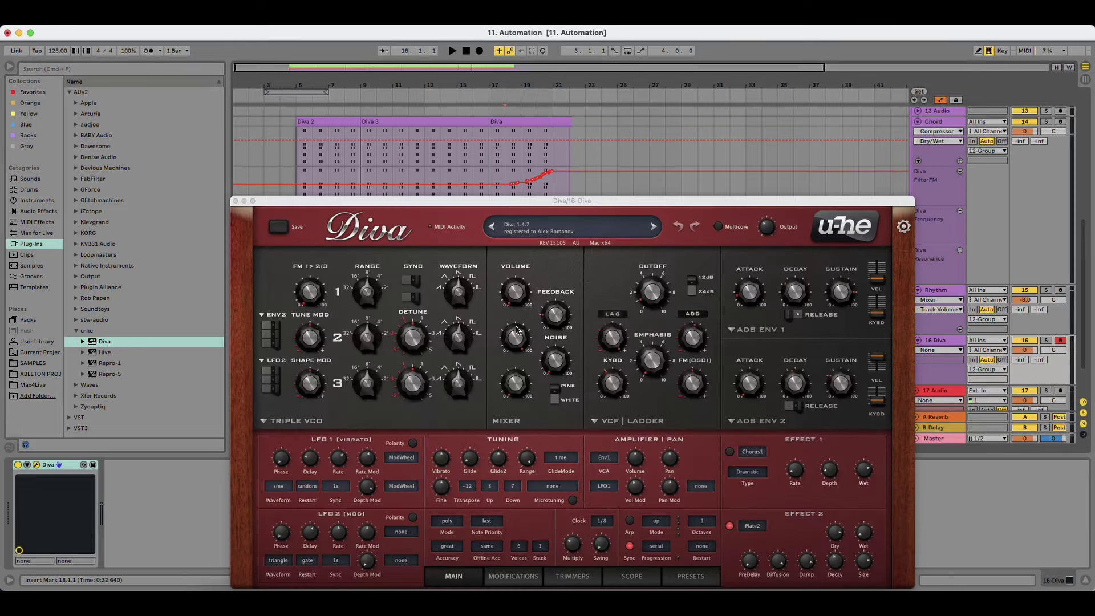
pyautogui.moveTo(613, 205); pyautogui.dragTo(545, 128)
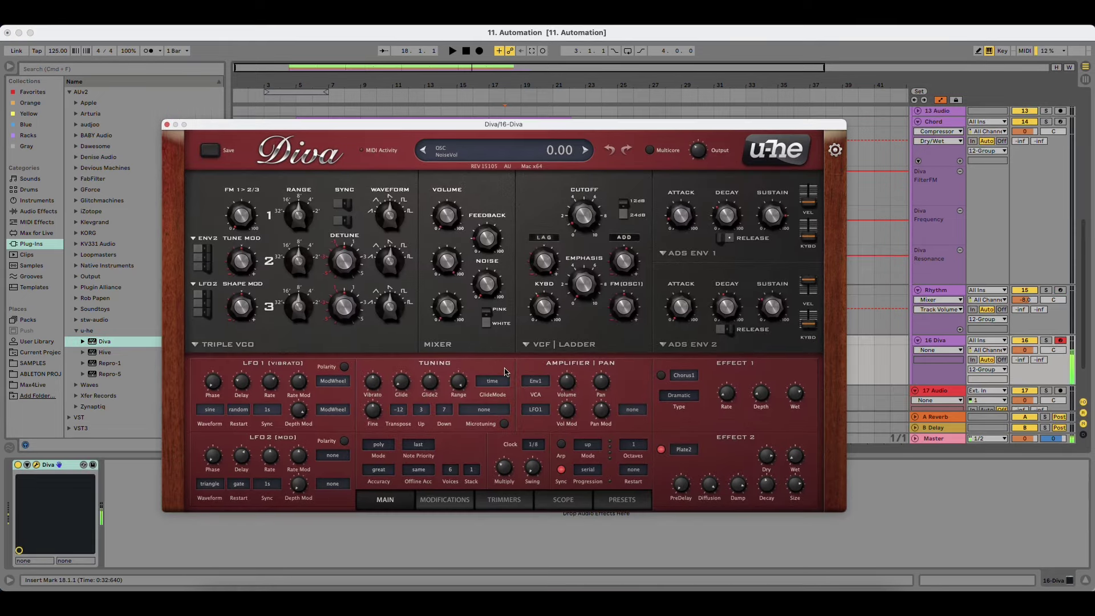
# Step: Browse Diva's Endemica Sounds. Diva Presets 1 folder and audition BS Mooger and the SYN presets from Analog 5th through Deluxe
pyautogui.click(643, 500)
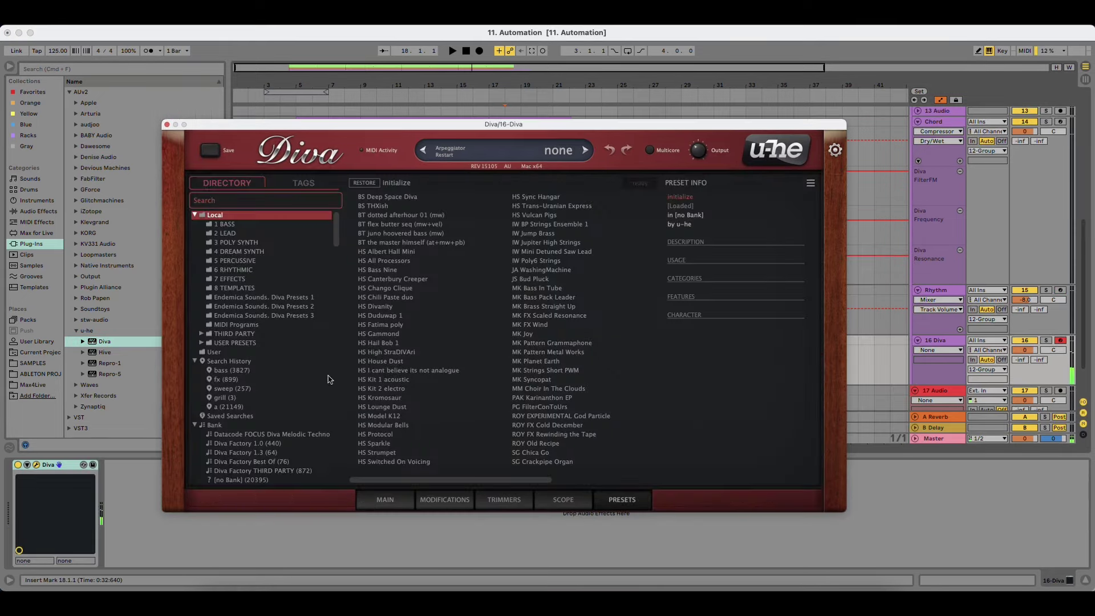
pyautogui.click(245, 269)
pyautogui.click(251, 298)
pyautogui.click(374, 261)
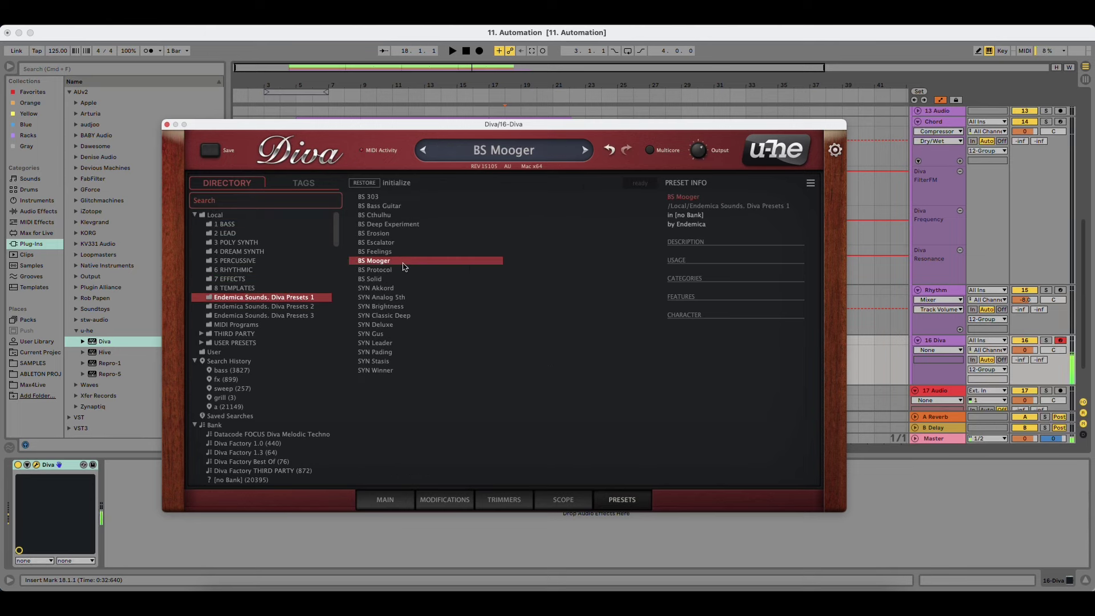
pyautogui.click(398, 298)
pyautogui.click(399, 306)
pyautogui.click(399, 316)
pyautogui.click(399, 325)
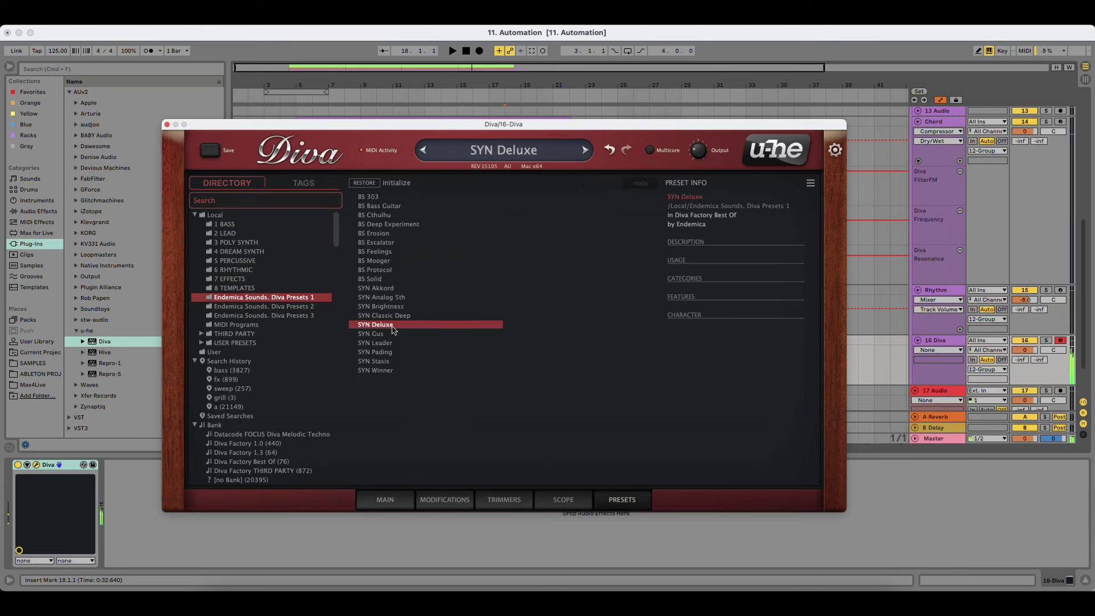
# Step: Load the PAD Cave Troll preset from the Endemica Sounds. Diva Presets 3 folder after comparing neighbouring pads
pyautogui.click(294, 315)
pyautogui.click(409, 298)
pyautogui.click(399, 306)
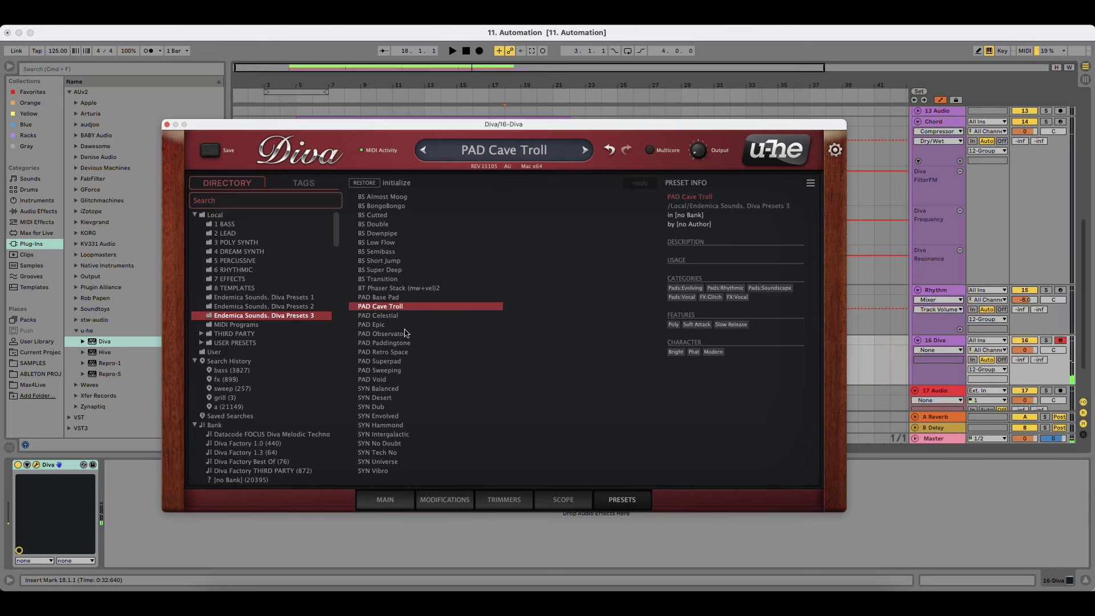
pyautogui.moveTo(350, 126); pyautogui.dragTo(320, 103)
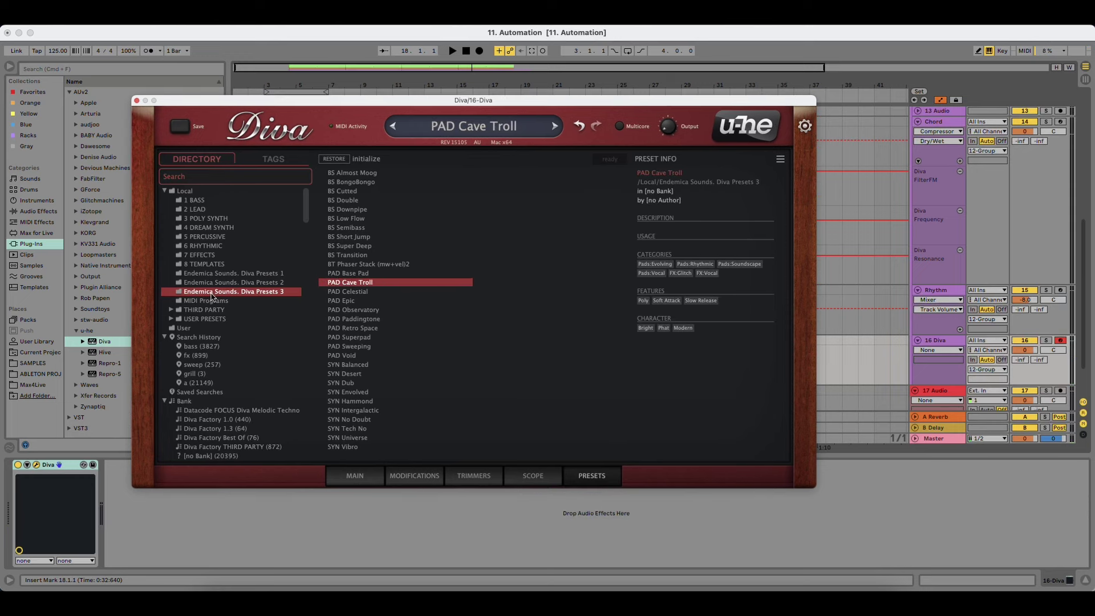
pyautogui.moveTo(371, 101); pyautogui.dragTo(333, 84)
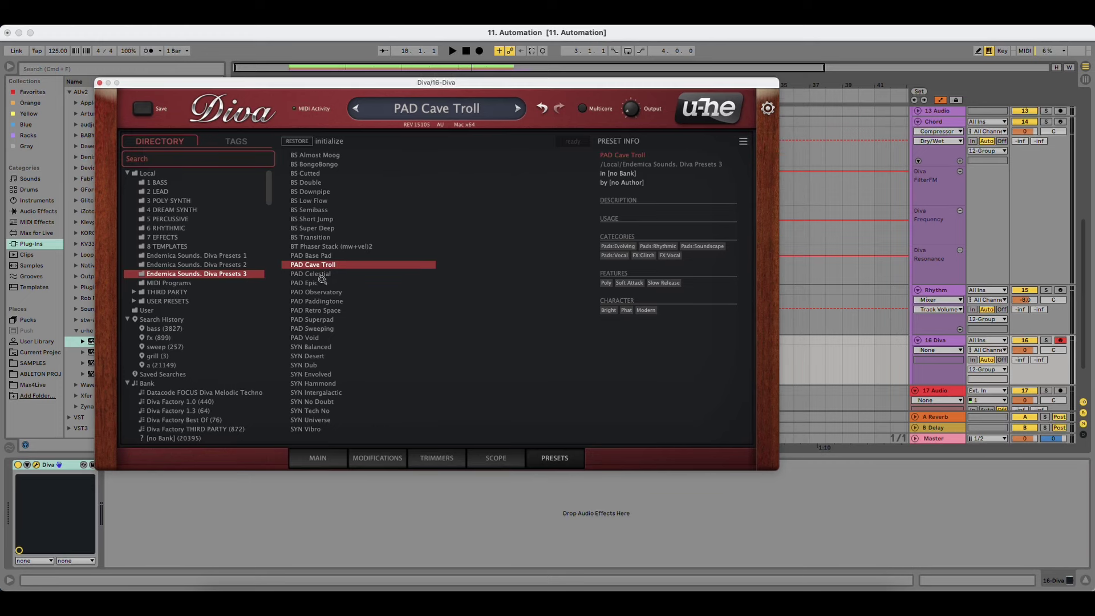
pyautogui.moveTo(348, 84); pyautogui.dragTo(321, 79)
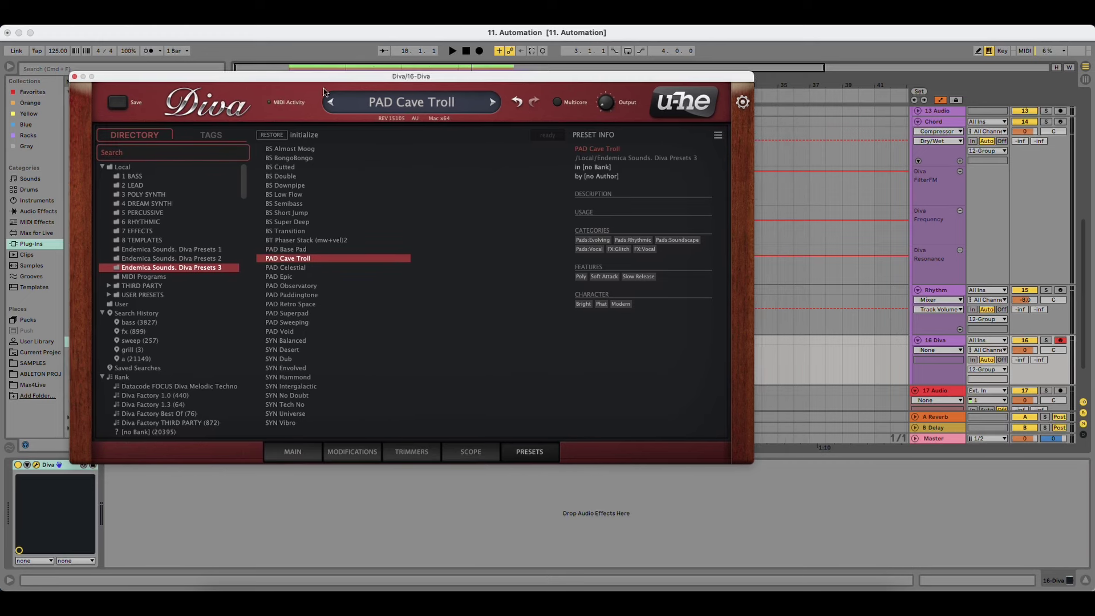
pyautogui.click(303, 266)
pyautogui.click(303, 260)
# Step: Move Diva's window below the arrangement and record a long held G2 note on the 16 Diva track from bar 5
pyautogui.moveTo(117, 83); pyautogui.dragTo(160, 131)
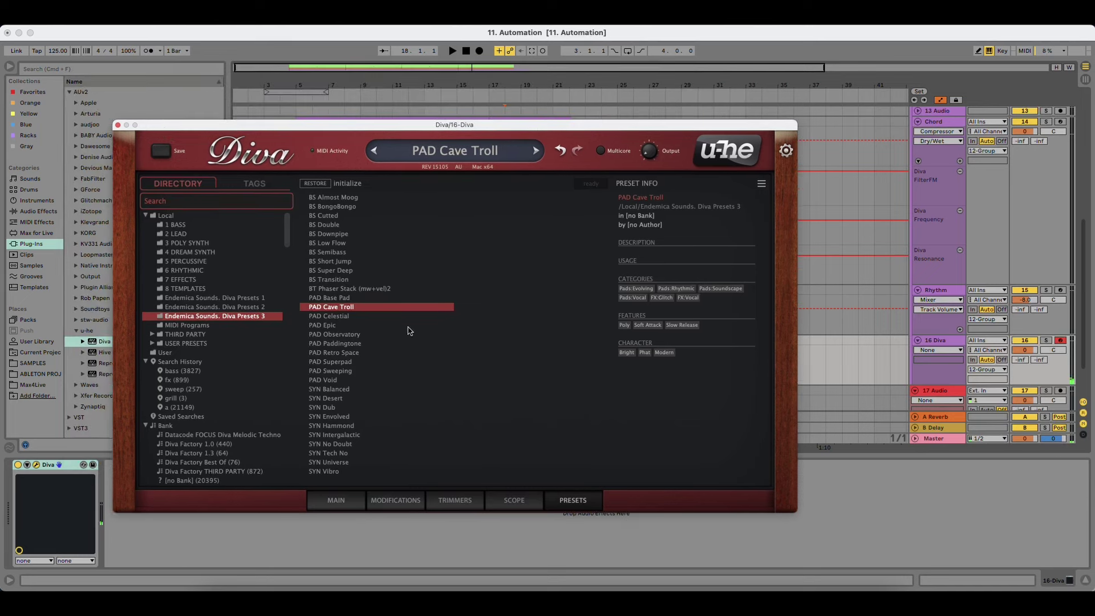
pyautogui.moveTo(306, 134); pyautogui.dragTo(304, 337)
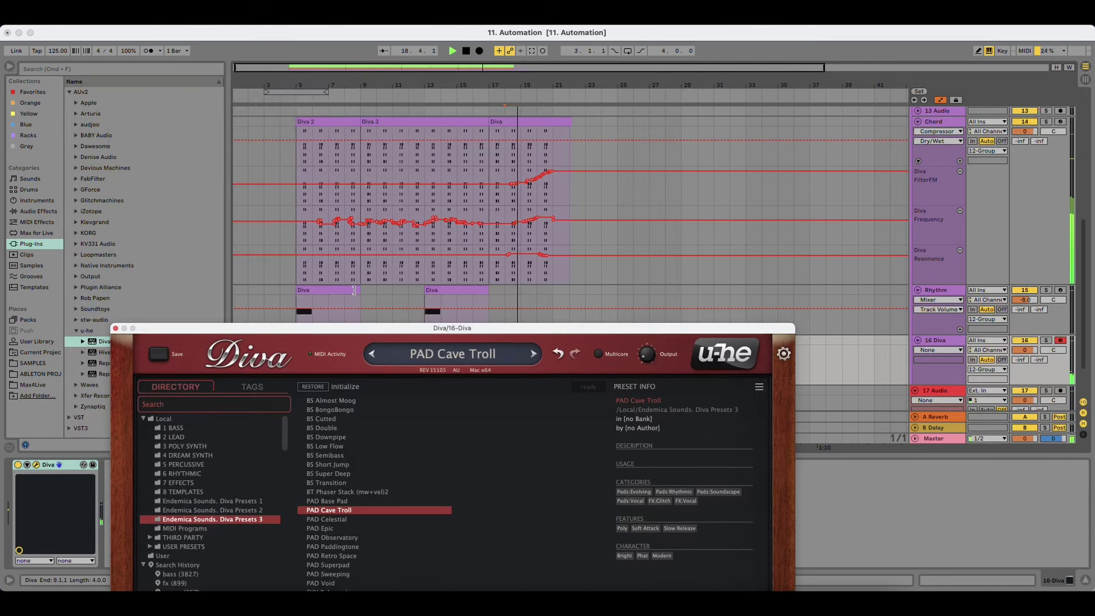
pyautogui.scroll(-1, 352, 273)
pyautogui.scroll(-3, 352, 273)
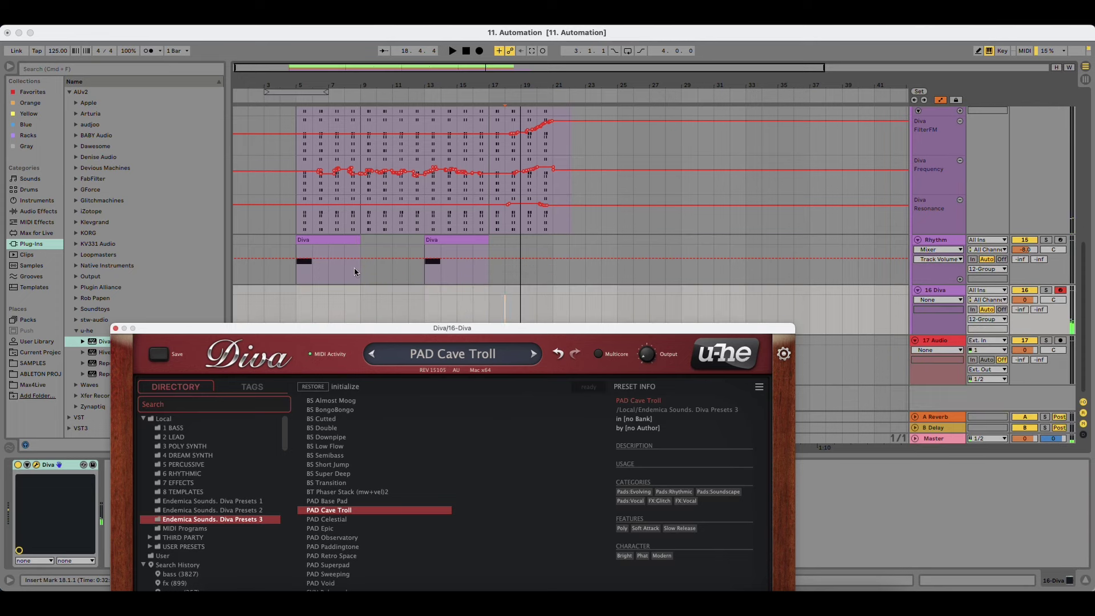
pyautogui.click(298, 296)
pyautogui.click(479, 51)
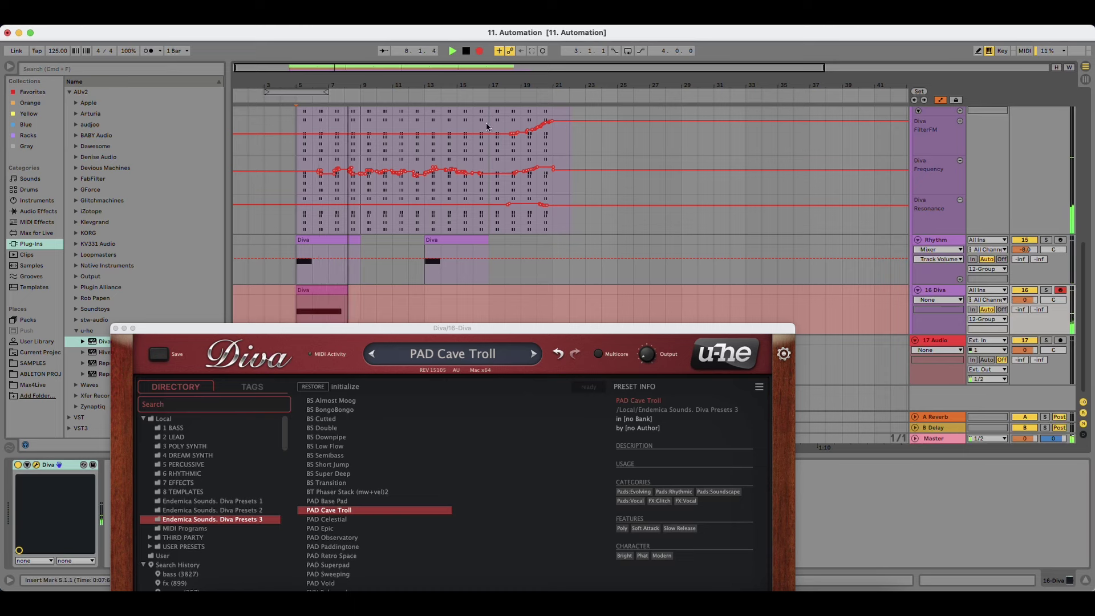
pyautogui.press('space')
# Step: Move the recorded 16 Diva clip to start at bar 7 and lower the Rhythm track's volume to -14.7 dB
pyautogui.click(360, 294)
pyautogui.press('space')
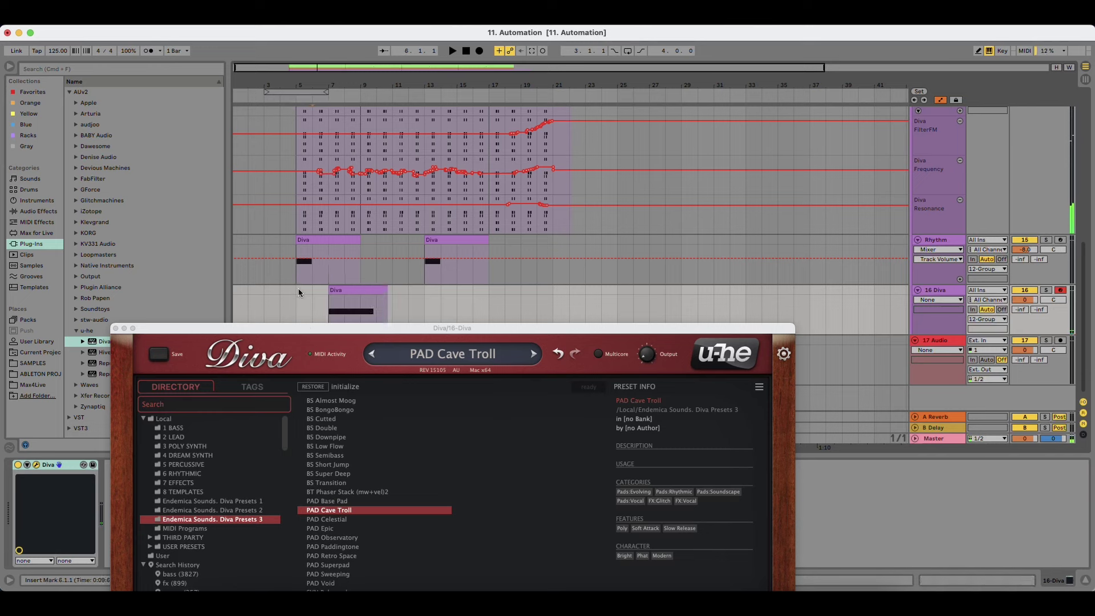
pyautogui.moveTo(1041, 253); pyautogui.dragTo(1041, 285)
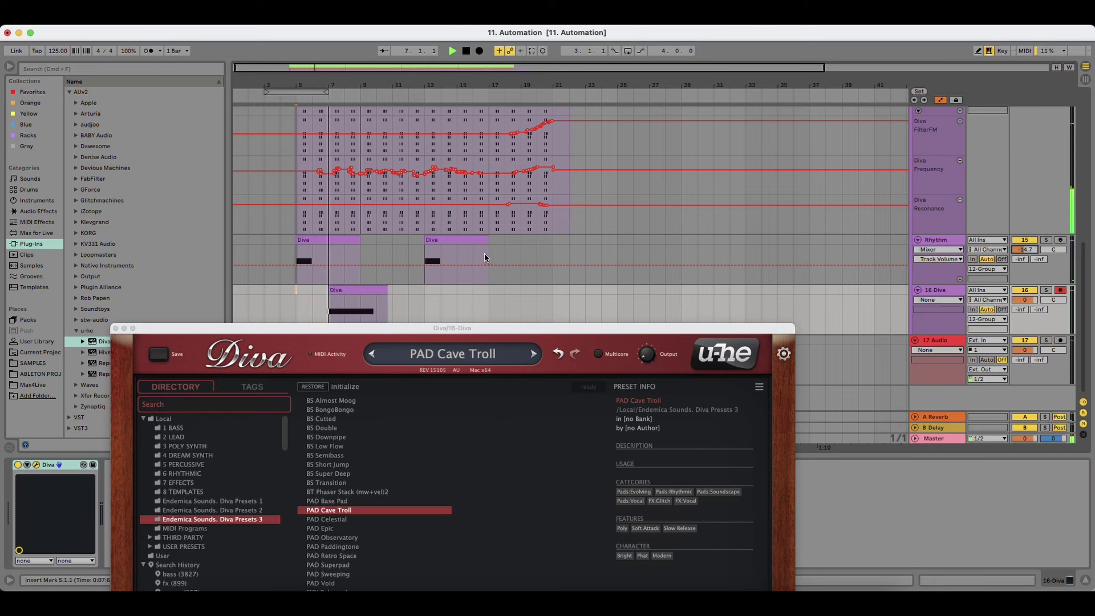
# Step: Close Diva's window, open the recorded pad clip on the 16 Diva track, and quantize its note
pyautogui.moveTo(412, 331); pyautogui.dragTo(444, 134)
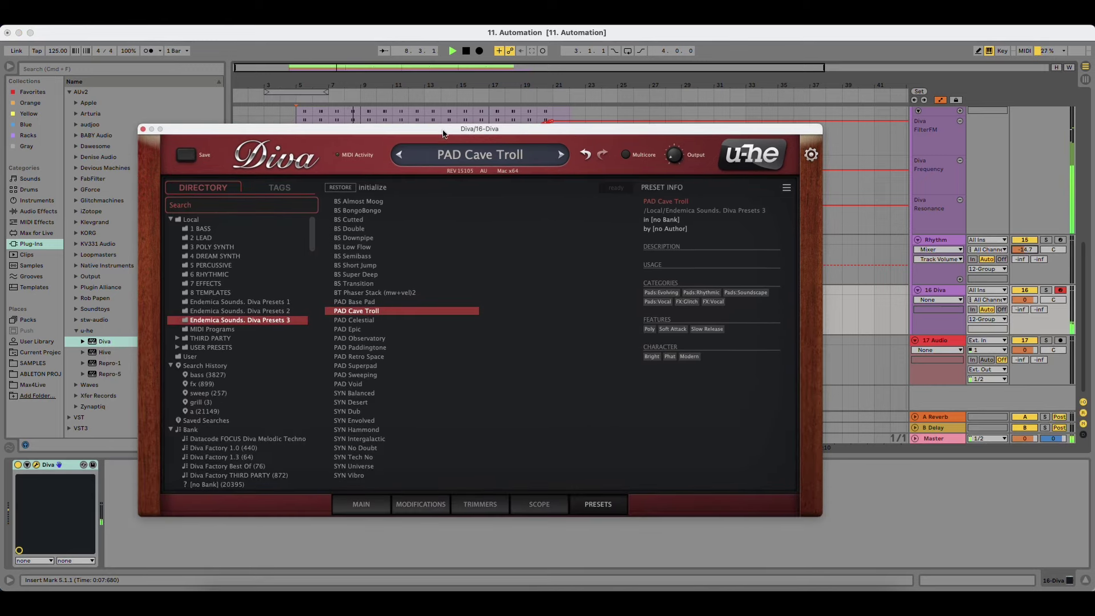
pyautogui.click(143, 130)
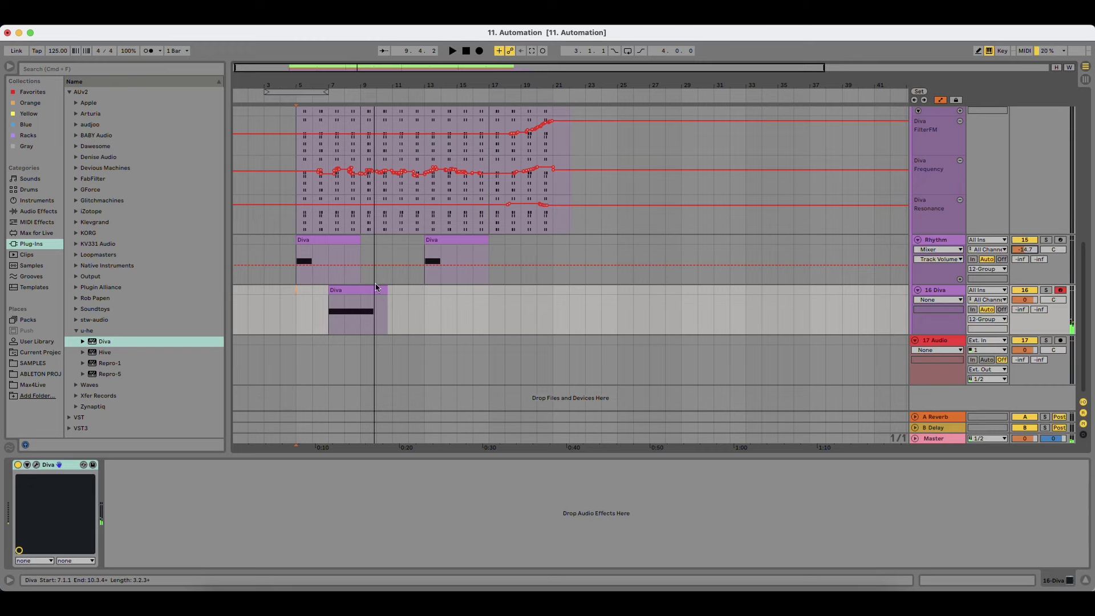
pyautogui.doubleClick(376, 285)
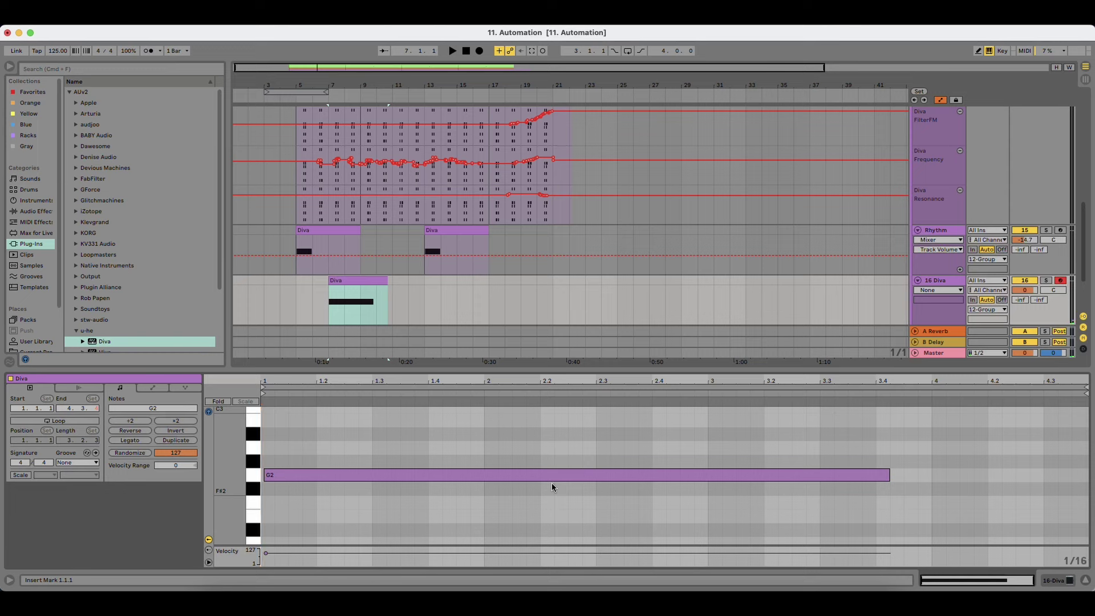
pyautogui.press('super+a')
pyautogui.press('super+u')
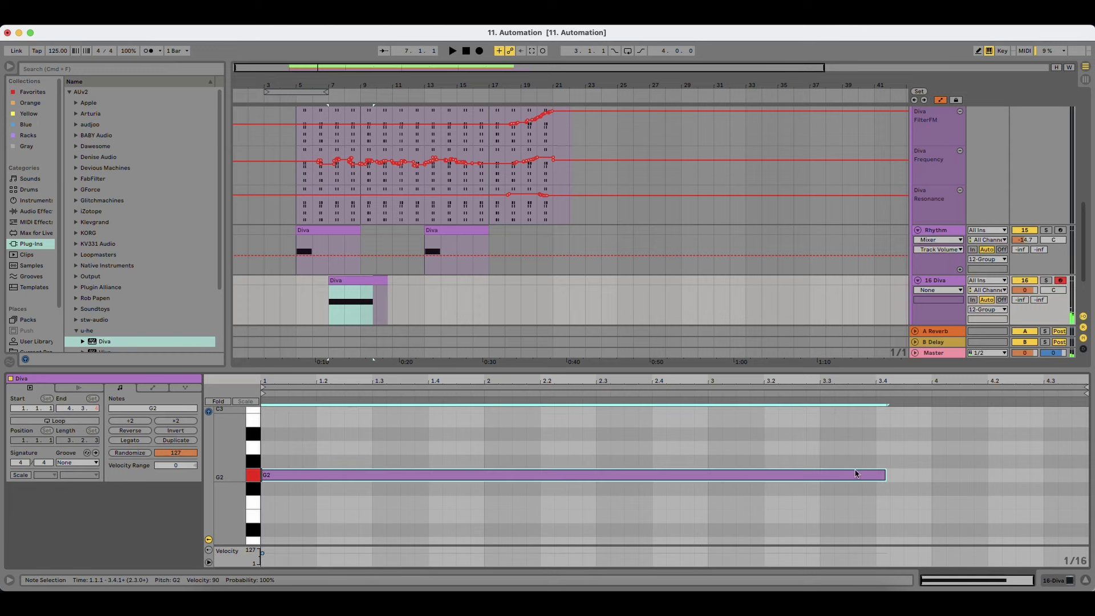
# Step: Shorten the pad clip's G2 note to end at about 2.4, and adjust Diva's output level on the 16 Diva track
pyautogui.moveTo(885, 479); pyautogui.dragTo(651, 479)
pyautogui.press('space')
pyautogui.doubleClick(940, 280)
pyautogui.press('space')
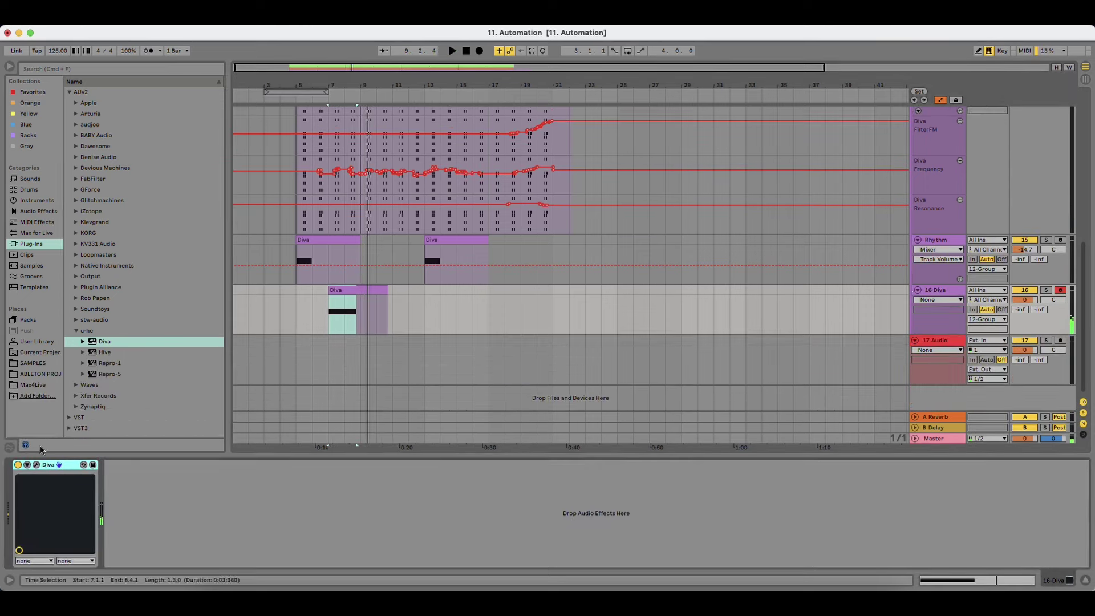
pyautogui.click(36, 465)
pyautogui.moveTo(676, 154); pyautogui.dragTo(681, 146)
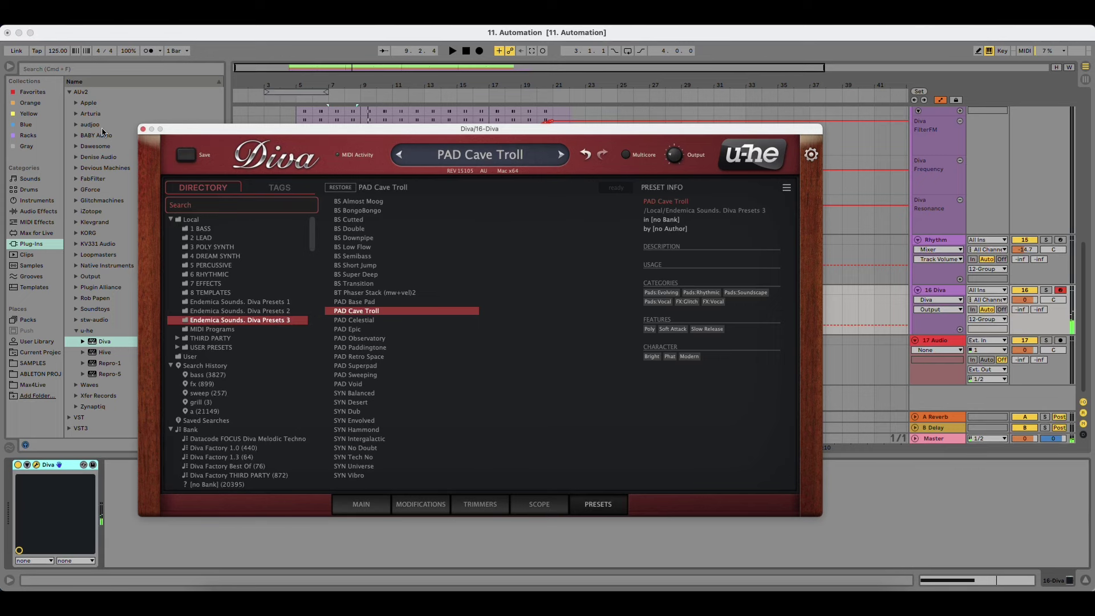
pyautogui.click(143, 129)
# Step: Play from bar 5, extend the pad clip on the 16 Diva track to four bars, and copy it to bar 15
pyautogui.click(296, 298)
pyautogui.press('space')
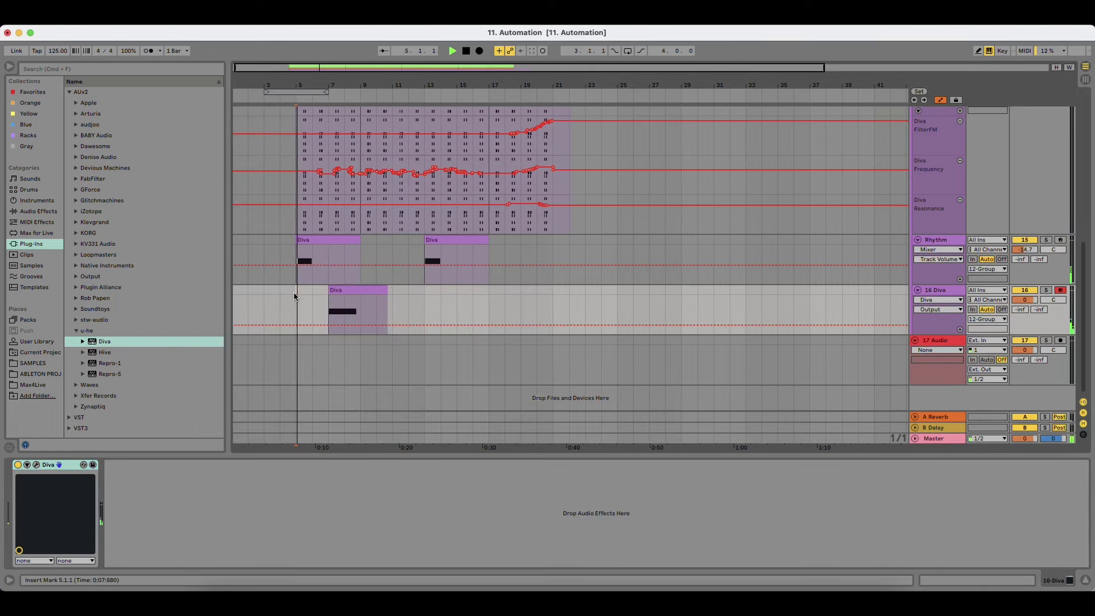
pyautogui.moveTo(374, 291); pyautogui.dragTo(495, 304)
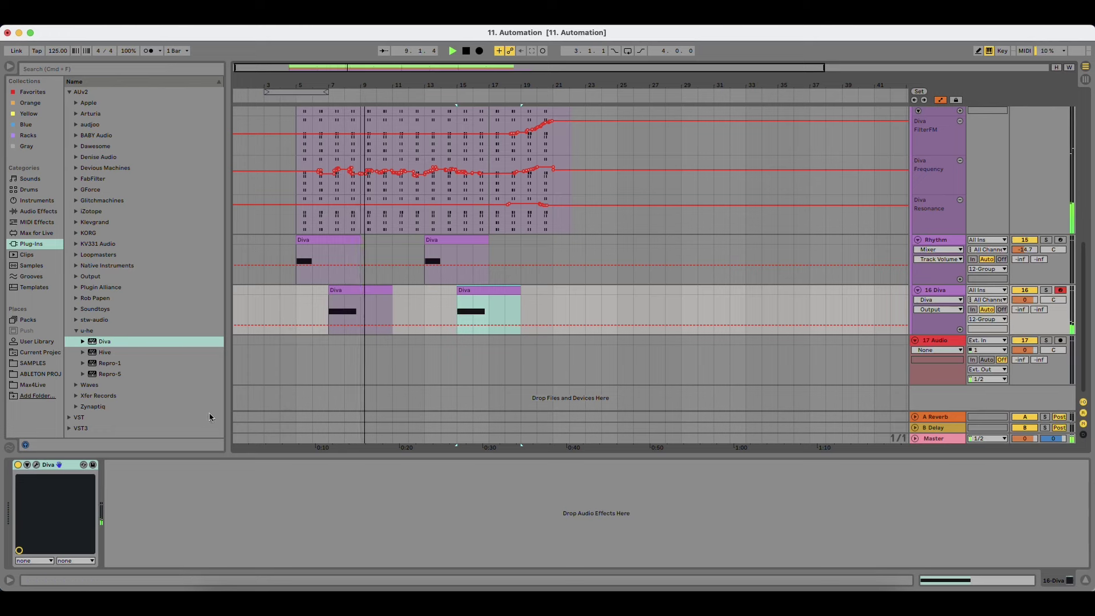
# Step: Rename the 16 Diva track as Cave
pyautogui.click(936, 295)
pyautogui.press('super+r')
pyautogui.write('Cave')
pyautogui.press('Return')
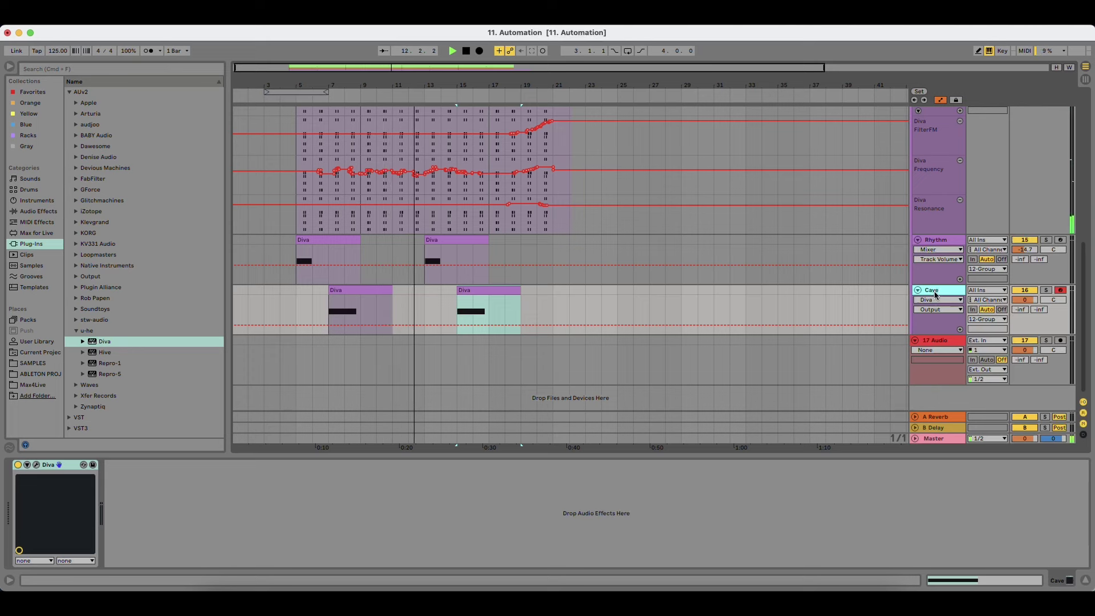
# Step: Insert a new MIDI track below Cave and load the Diva instrument onto it
pyautogui.press('super+shift+t')
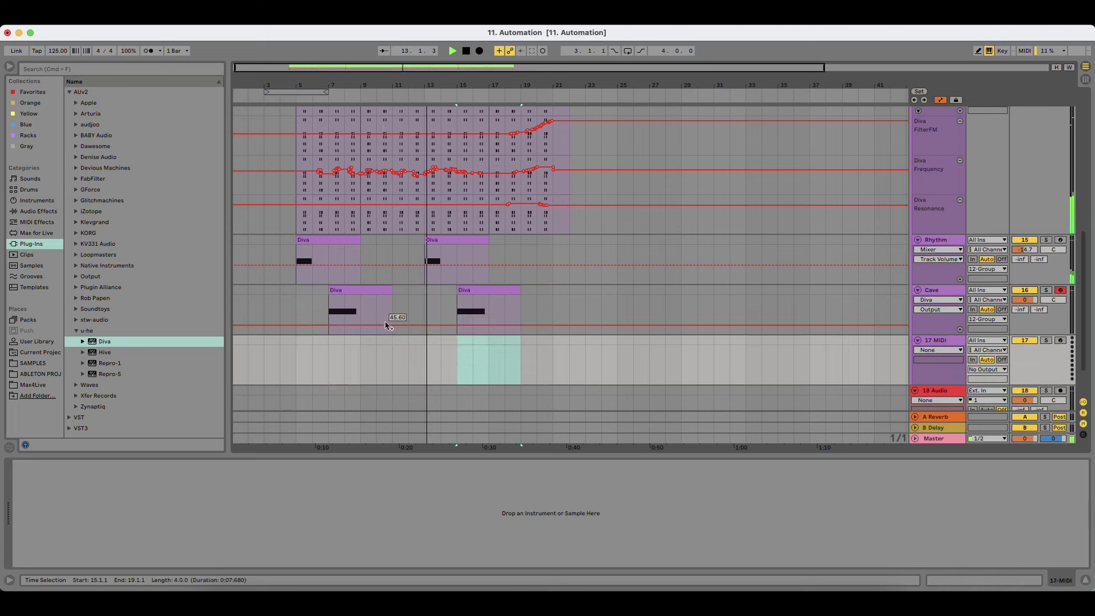
pyautogui.click(292, 336)
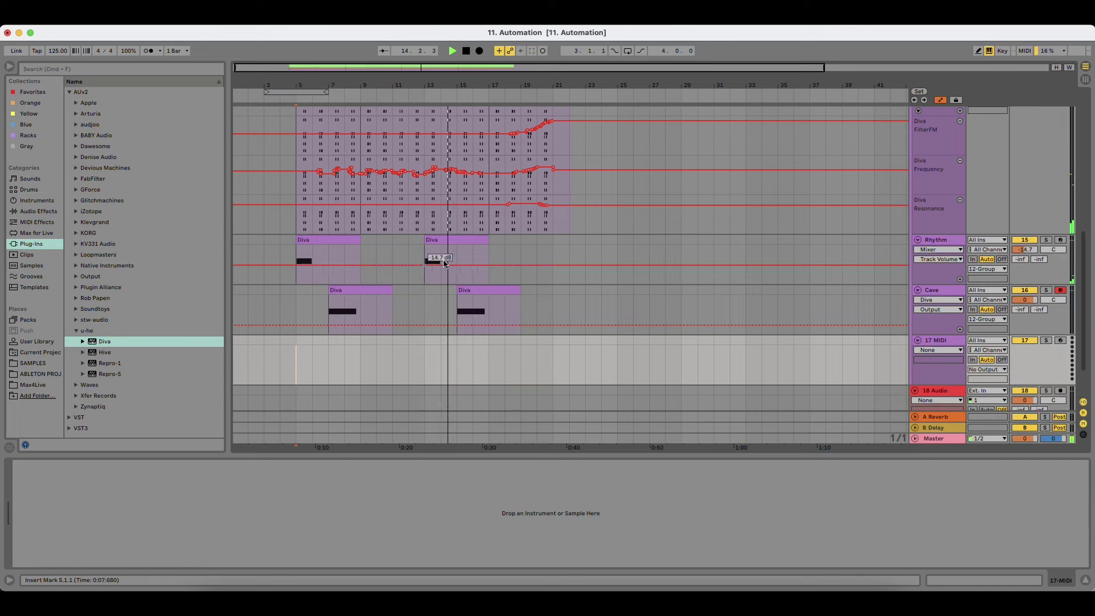
pyautogui.press('space')
pyautogui.moveTo(94, 342); pyautogui.dragTo(416, 356)
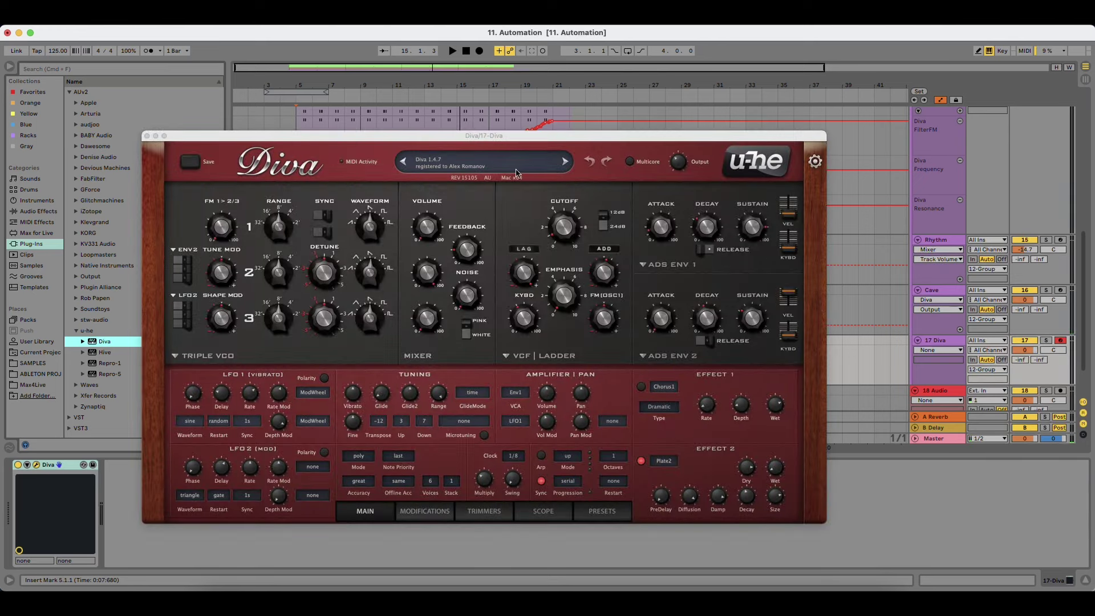
pyautogui.moveTo(563, 135); pyautogui.dragTo(552, 119)
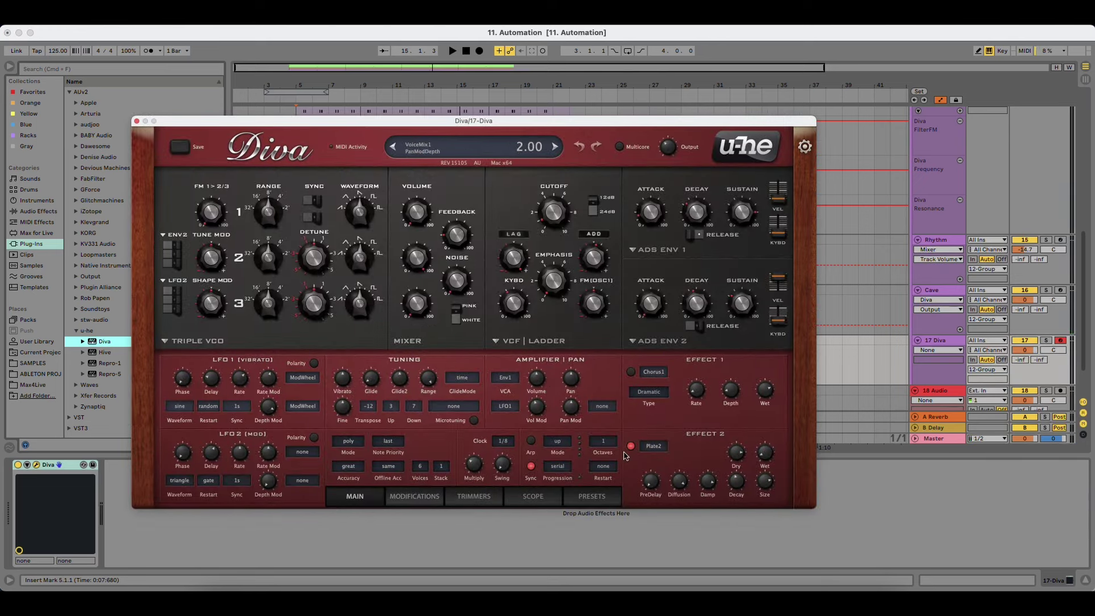
# Step: Audition presets in Diva's 4 DREAM SYNTH folder, including MK Late Night, MK Planet Earth, MK Little Swoop and MK Frost Piano
pyautogui.click(587, 497)
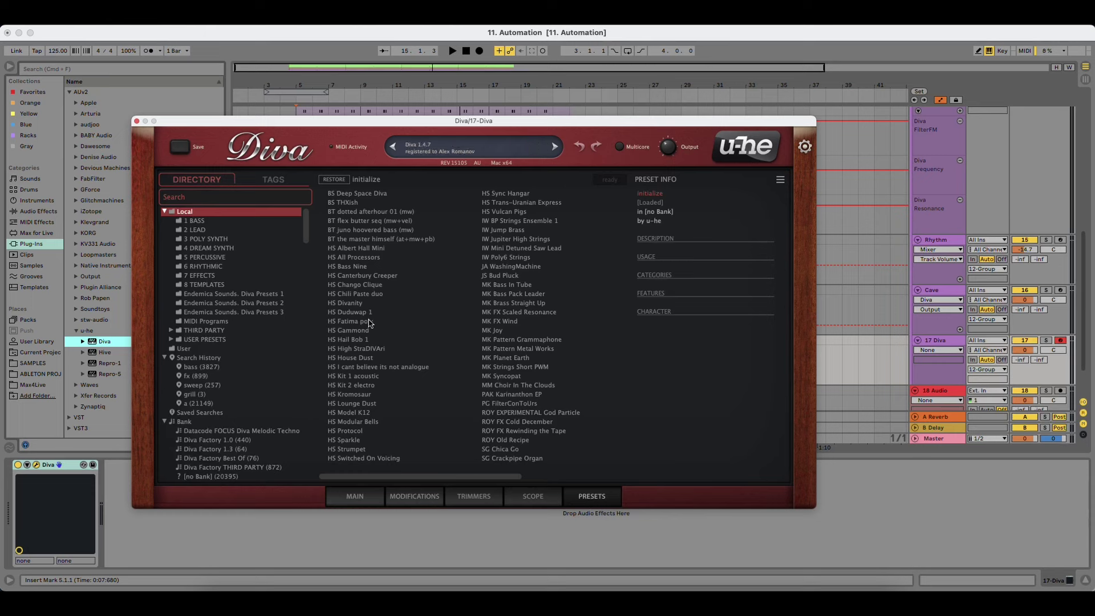
pyautogui.click(215, 249)
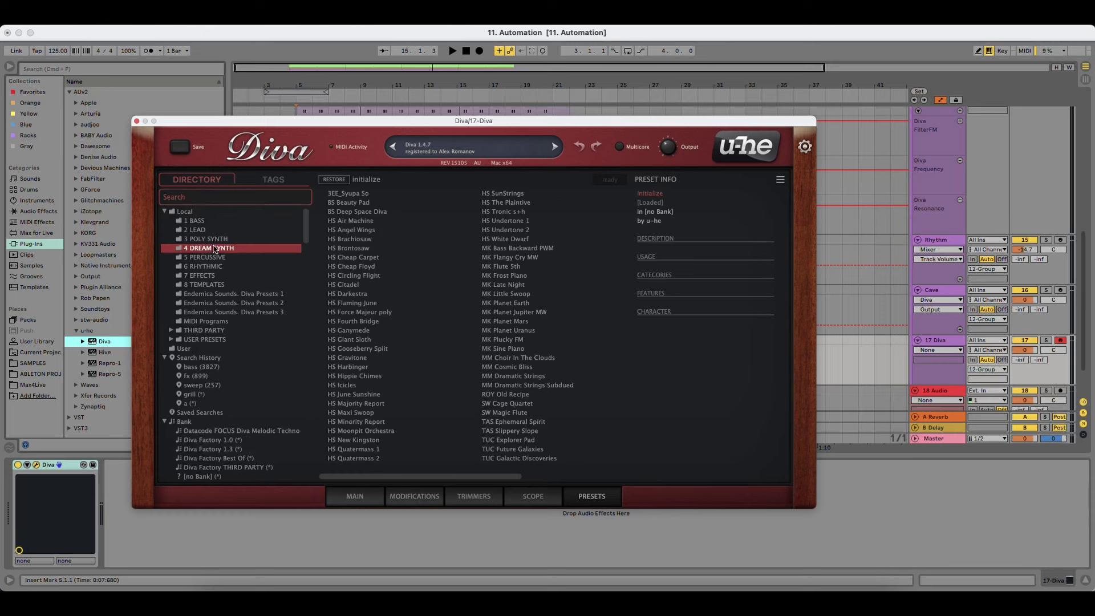
pyautogui.click(433, 276)
pyautogui.click(490, 285)
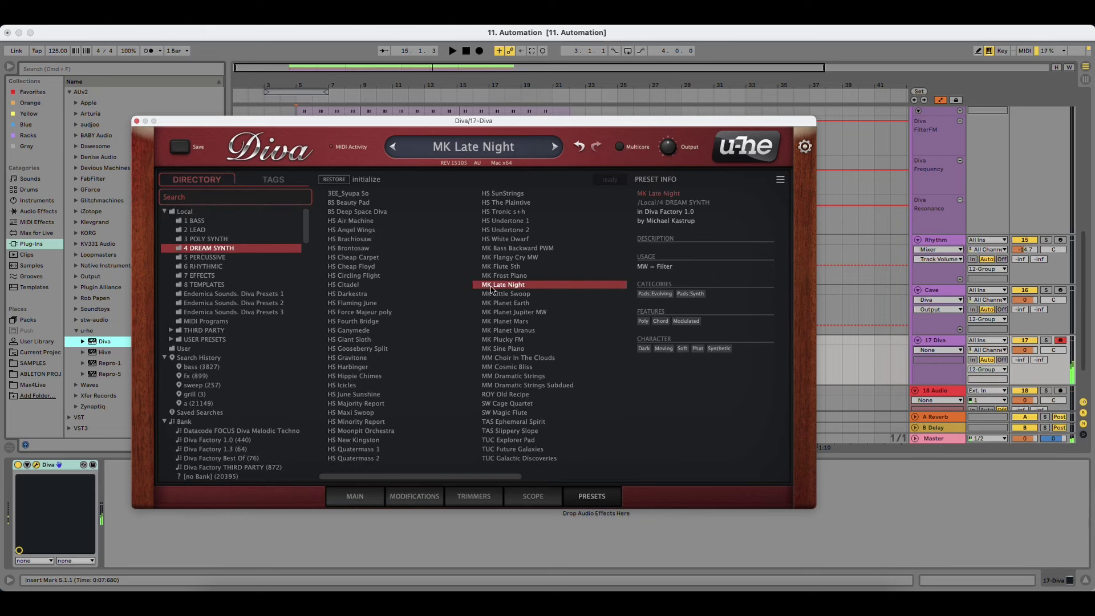
pyautogui.click(528, 303)
pyautogui.click(520, 295)
pyautogui.click(520, 312)
pyautogui.click(505, 284)
pyautogui.click(512, 277)
pyautogui.click(515, 285)
# Step: Move Diva's window lower over the arrangement and compare MK Late Night with its neighbouring presets
pyautogui.moveTo(478, 127); pyautogui.dragTo(463, 198)
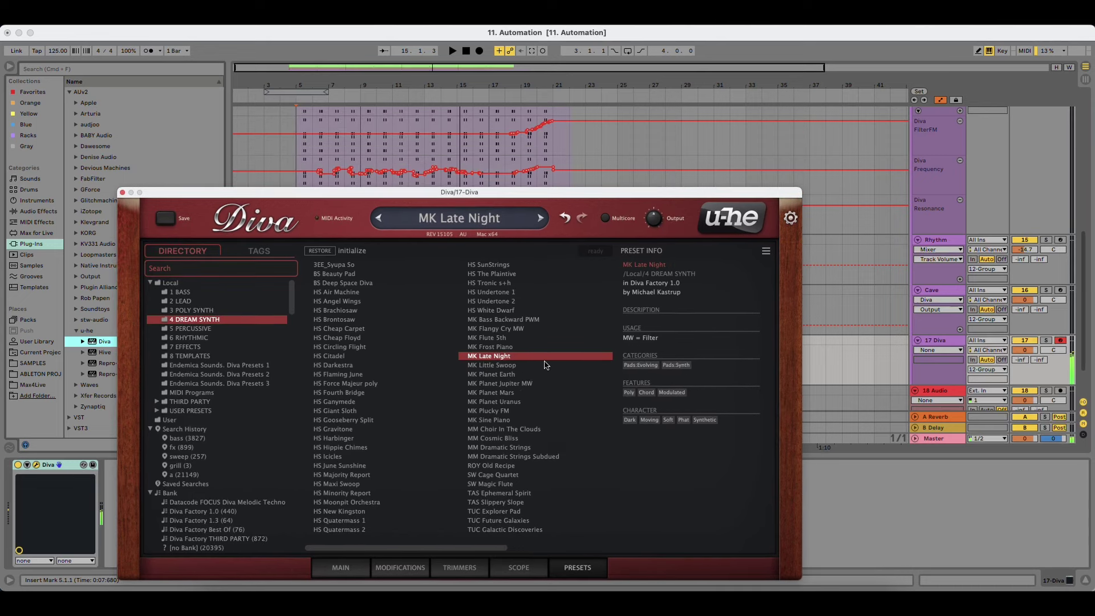
pyautogui.click(517, 365)
pyautogui.click(513, 375)
pyautogui.click(508, 356)
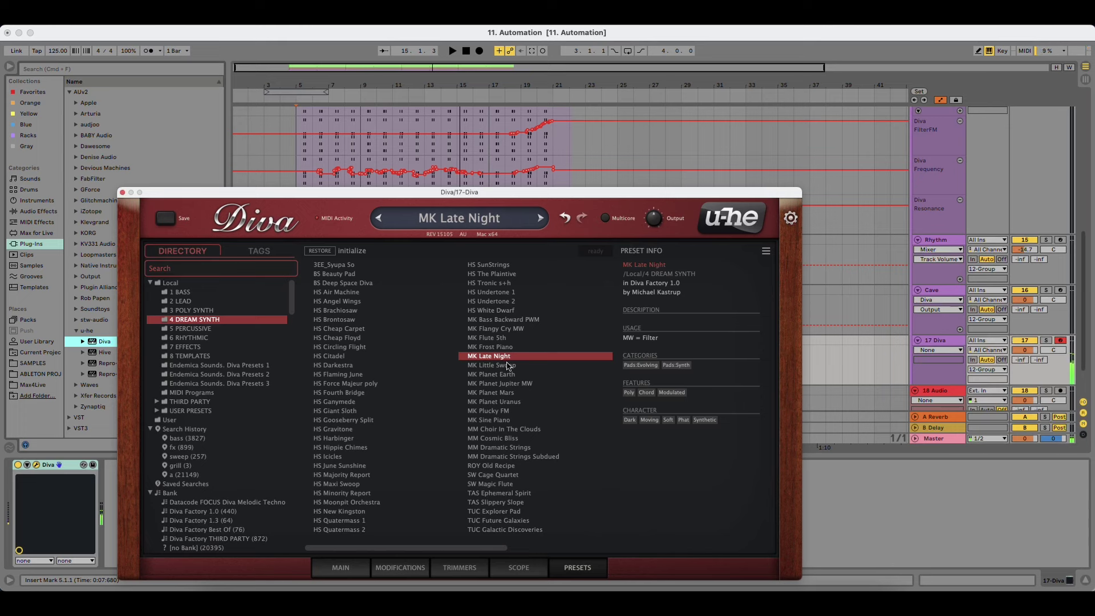
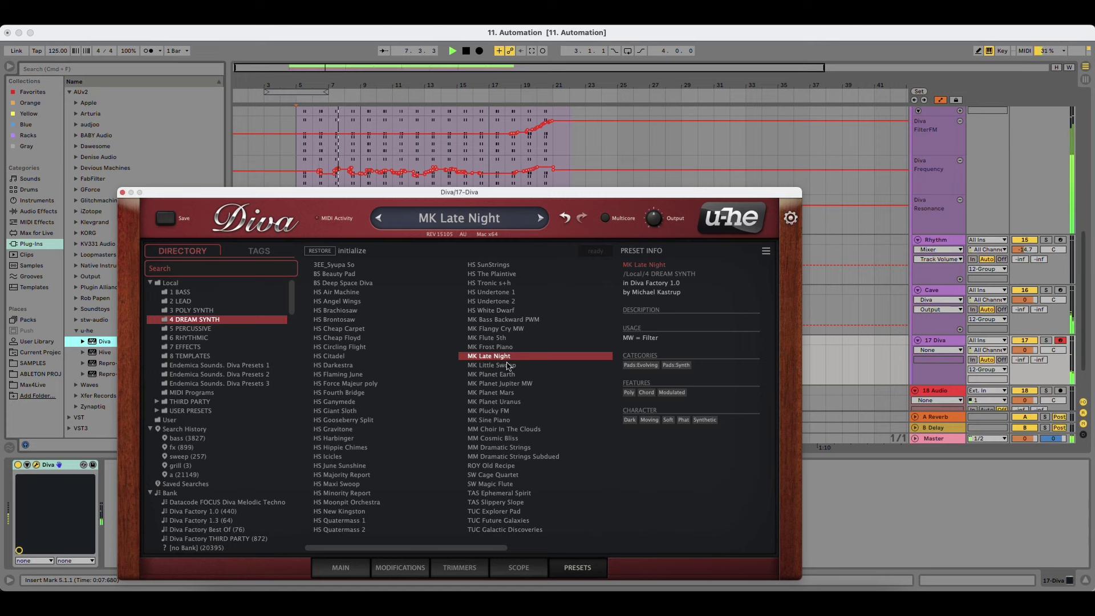
pyautogui.click(506, 347)
pyautogui.click(507, 338)
pyautogui.click(506, 365)
# Step: Audition pad and synth presets in the Endemica Sounds. Diva Presets 3 folder, from PAD Epic through SYN Vibro
pyautogui.click(264, 375)
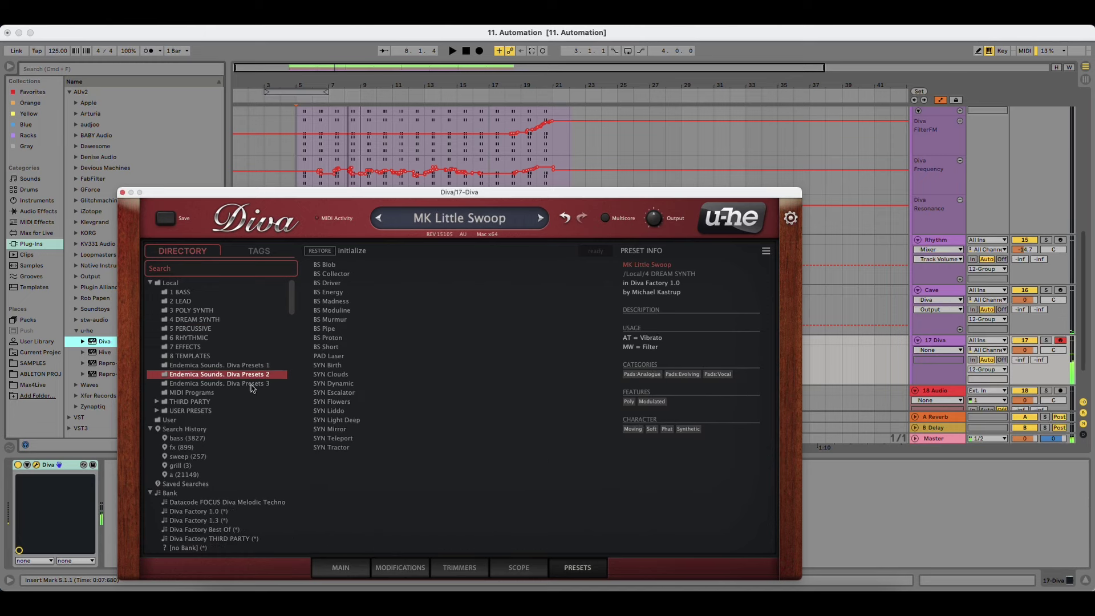
pyautogui.click(251, 383)
pyautogui.click(366, 393)
pyautogui.click(362, 411)
pyautogui.click(359, 447)
pyautogui.click(354, 456)
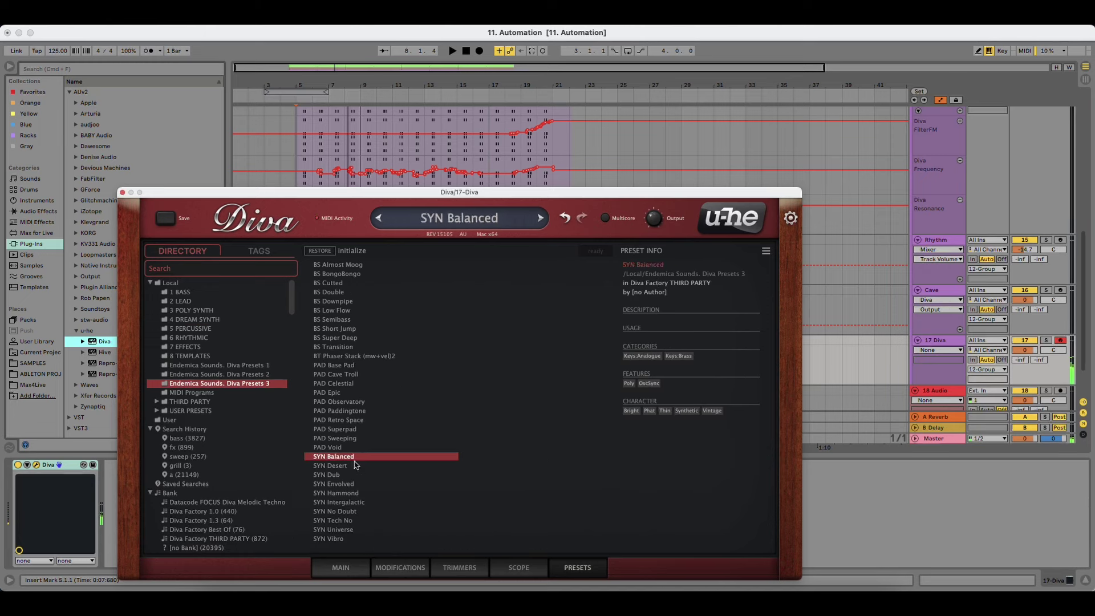
pyautogui.click(353, 466)
pyautogui.click(354, 476)
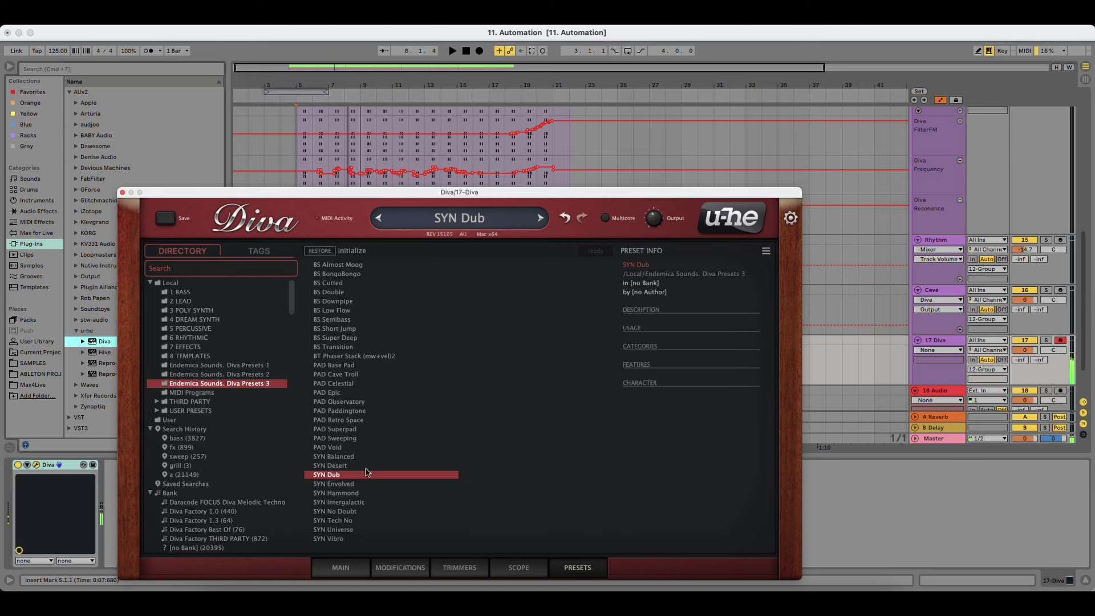
pyautogui.click(365, 484)
pyautogui.click(361, 494)
pyautogui.click(365, 503)
pyautogui.click(361, 512)
pyautogui.click(360, 522)
pyautogui.click(357, 530)
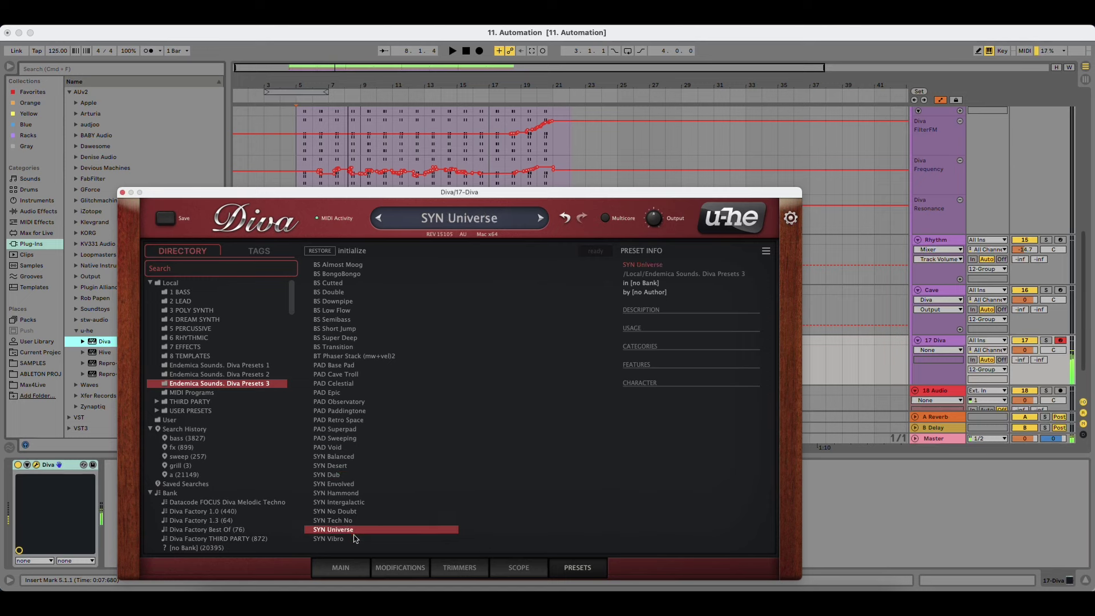
pyautogui.click(355, 539)
# Step: Audition presets in the Endemica Sounds. Diva Presets 2 folder, from PAD Laser through SYN Tractor, returning to SYN Teleport
pyautogui.click(241, 375)
pyautogui.click(349, 357)
pyautogui.click(350, 366)
pyautogui.click(354, 384)
pyautogui.click(358, 393)
pyautogui.click(361, 411)
pyautogui.click(361, 422)
pyautogui.click(361, 431)
pyautogui.click(358, 441)
pyautogui.click(356, 446)
pyautogui.click(354, 440)
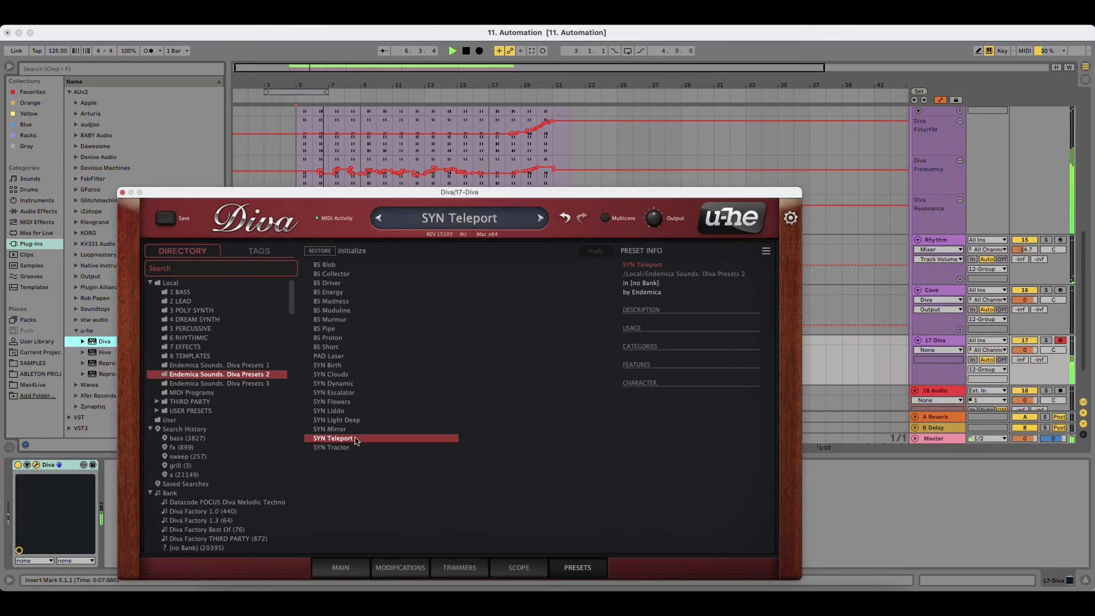
# Step: Audition synth presets in the Endemica Sounds. Diva Presets 1 folder, from SYN Akkord through SYN Leader
pyautogui.click(262, 365)
pyautogui.click(359, 374)
pyautogui.click(354, 383)
pyautogui.click(345, 366)
pyautogui.click(342, 355)
pyautogui.click(350, 375)
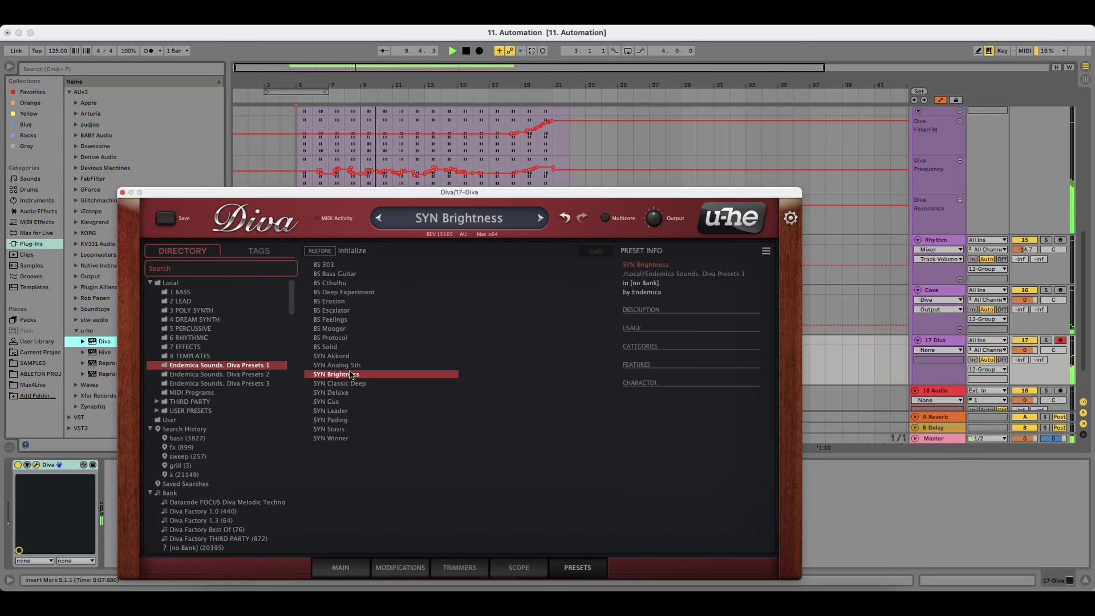
pyautogui.click(350, 401)
pyautogui.click(350, 411)
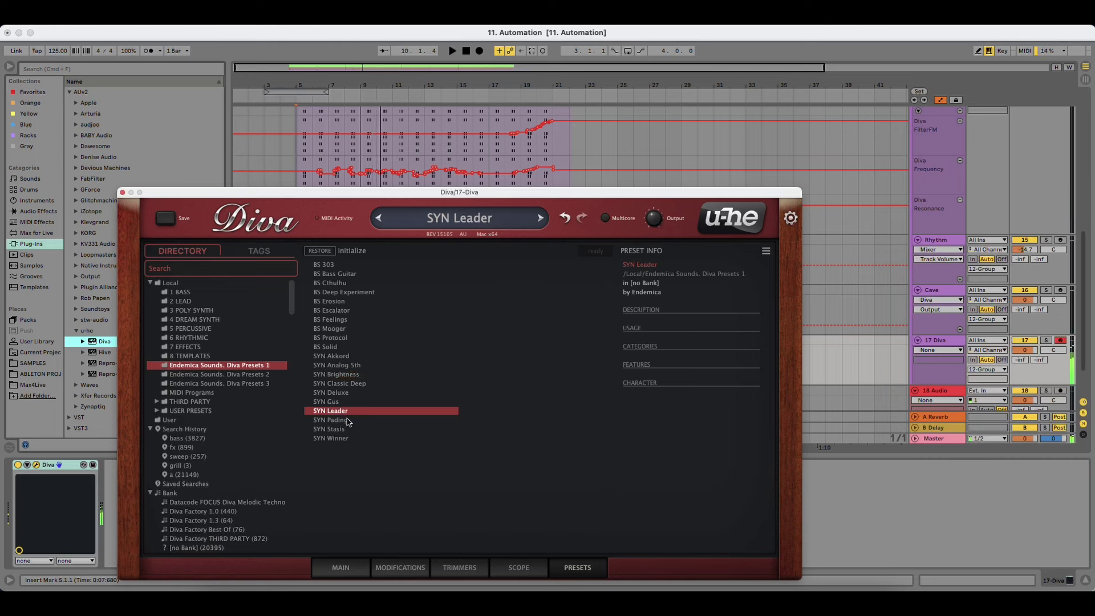
# Step: Load the SYN Pading preset after comparing it with SYN Stasis and SYN Winner
pyautogui.click(351, 429)
pyautogui.click(357, 421)
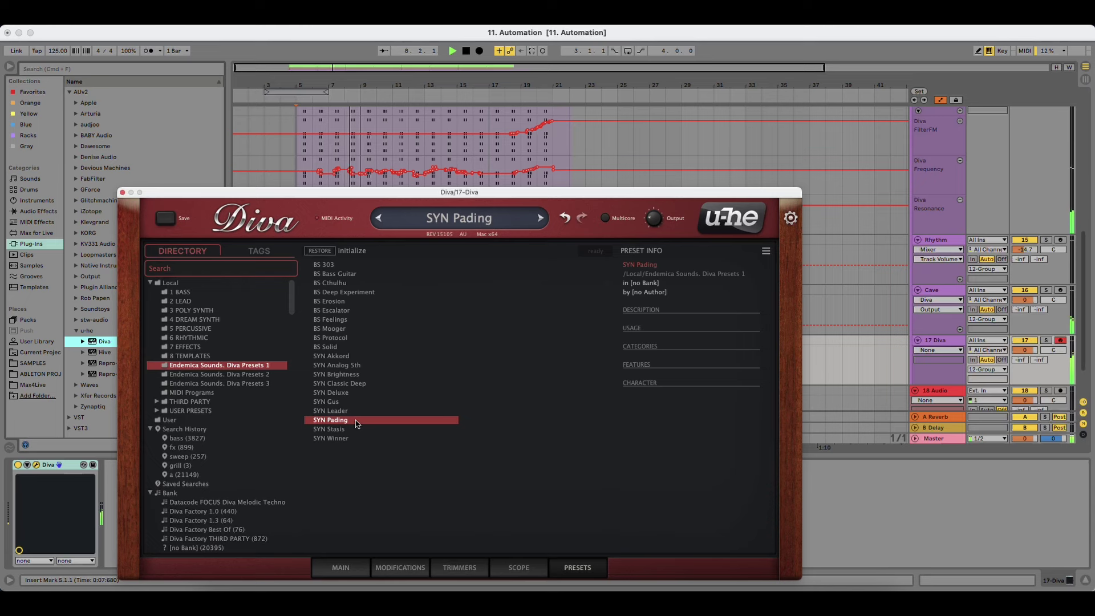
pyautogui.click(358, 429)
pyautogui.click(357, 438)
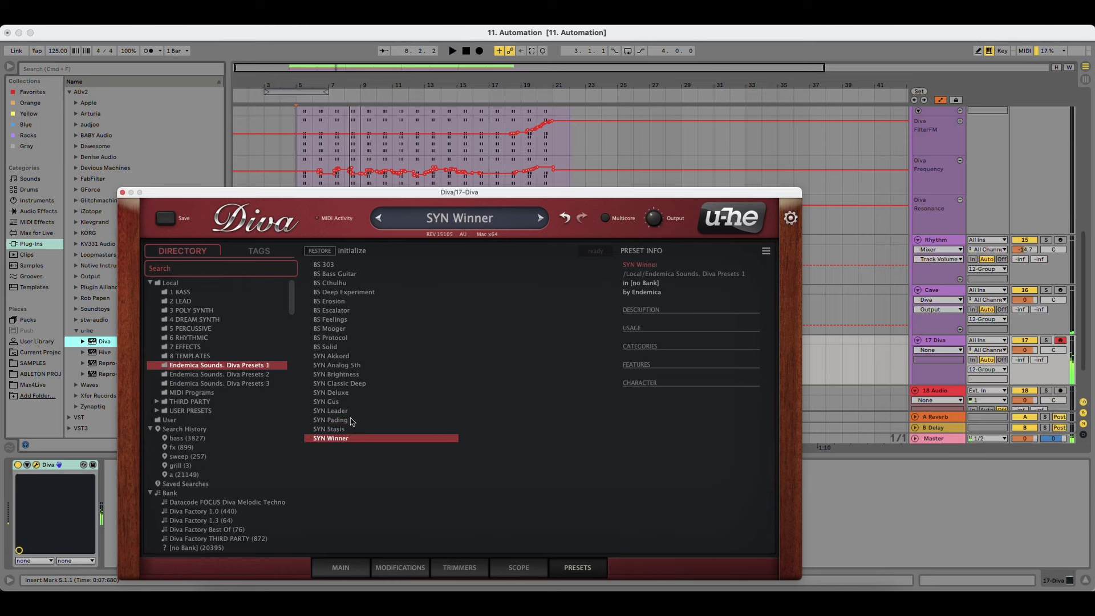
pyautogui.click(351, 421)
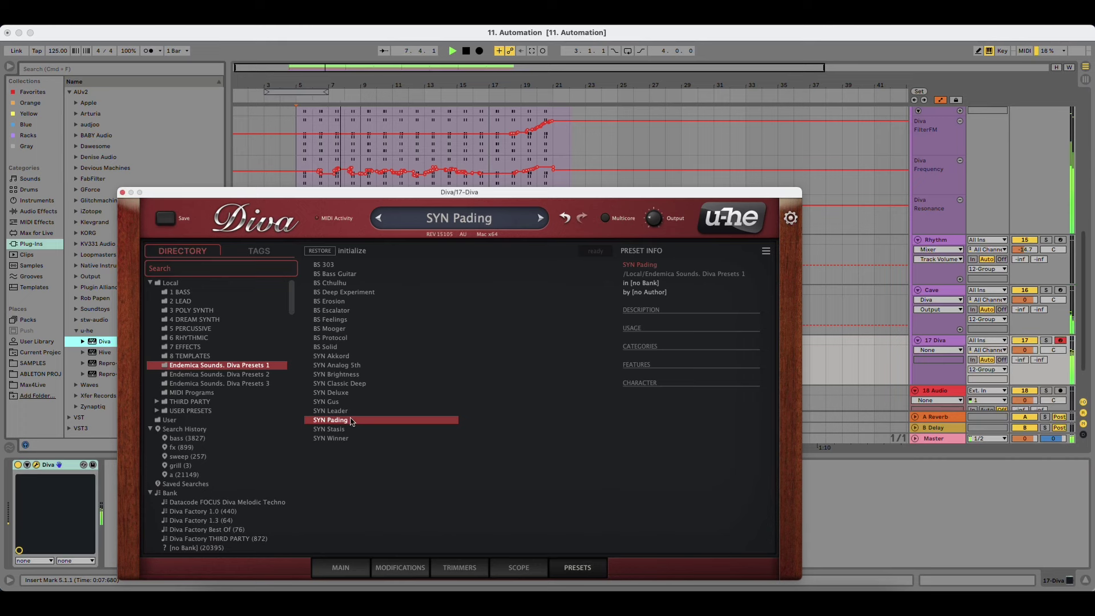
# Step: Lower the release of Analogue Env1, switch the cascade filter to 24 dB, and close Diva's window
pyautogui.click(342, 567)
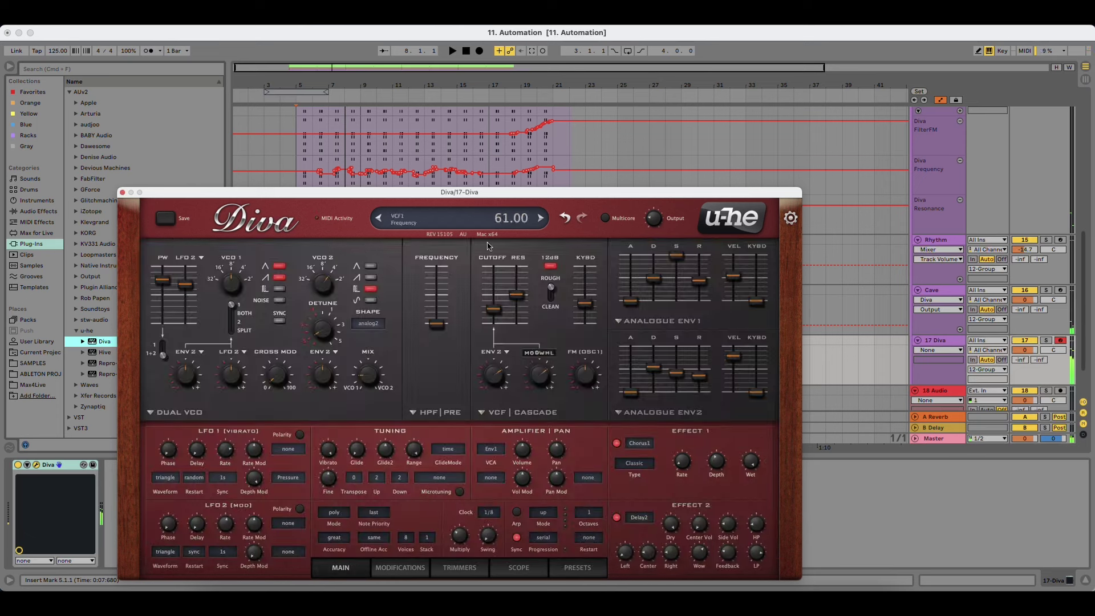
pyautogui.moveTo(490, 194); pyautogui.dragTo(496, 141)
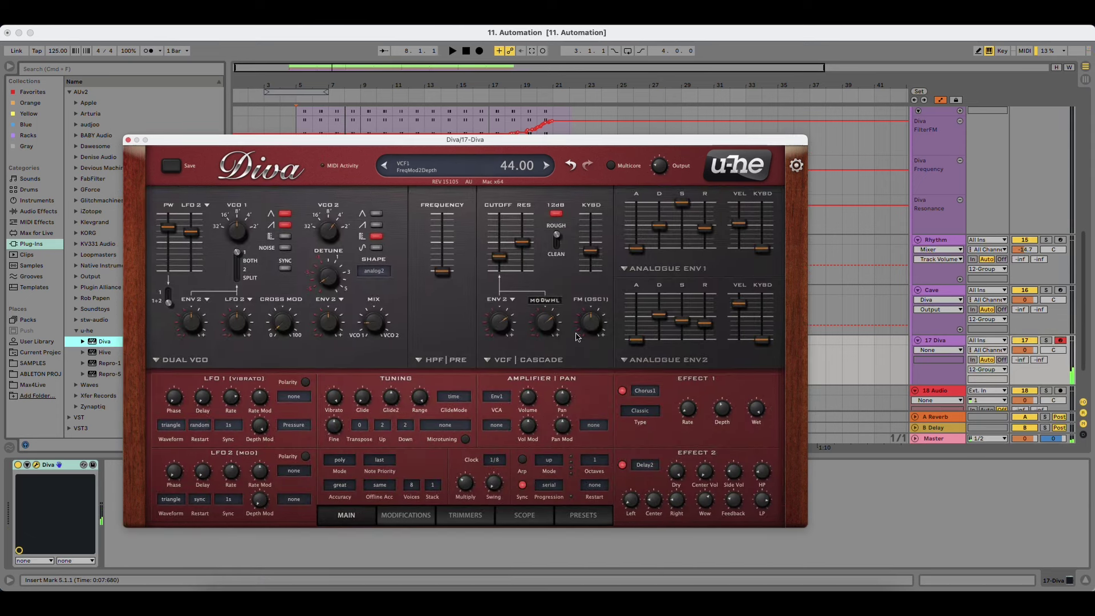
pyautogui.moveTo(703, 233); pyautogui.dragTo(705, 244)
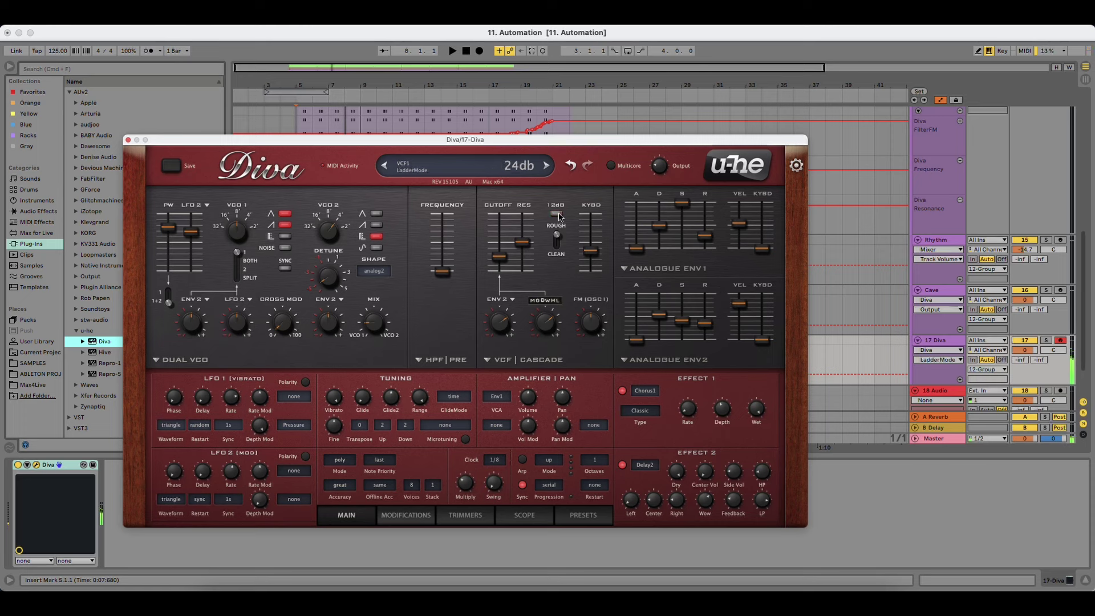
pyautogui.press('space')
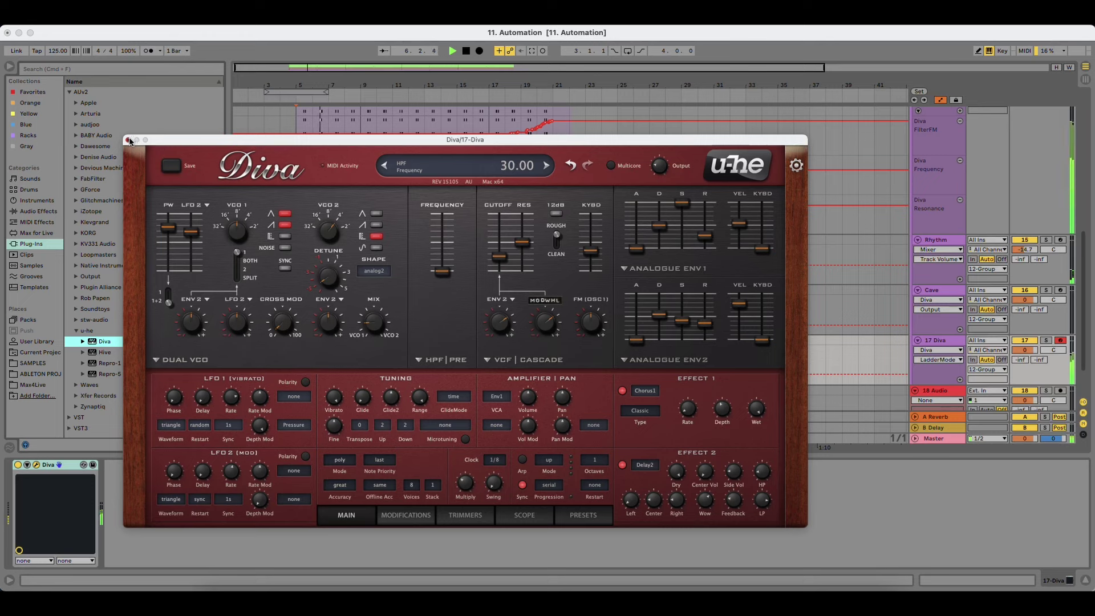
pyautogui.click(129, 140)
# Step: Record a four-bar phrase of short G notes on the 17 Diva track, starting at bar 5
pyautogui.press('space')
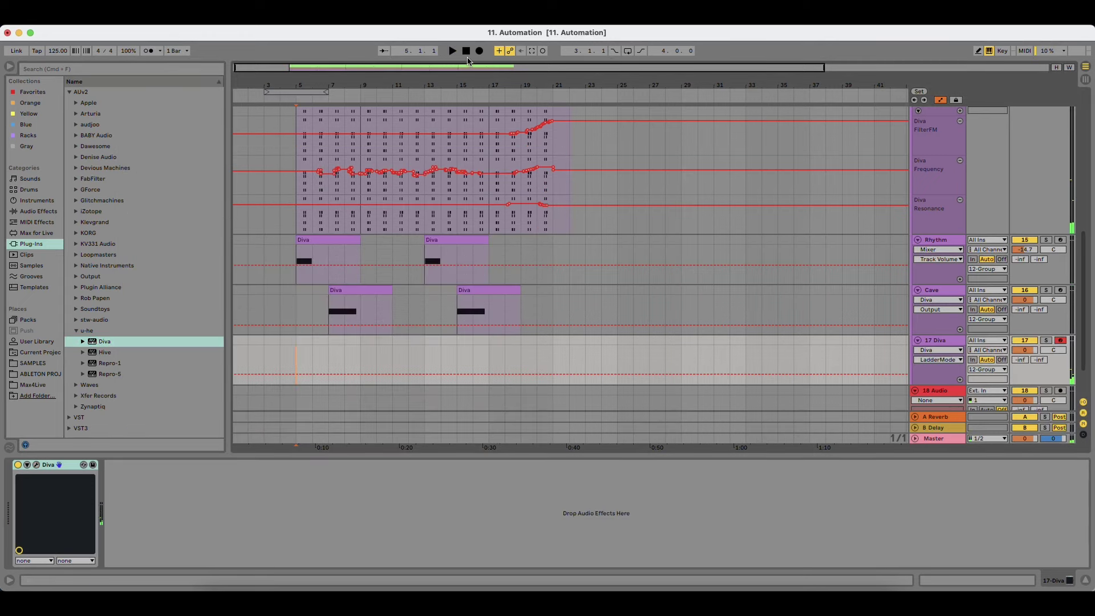
pyautogui.click(479, 51)
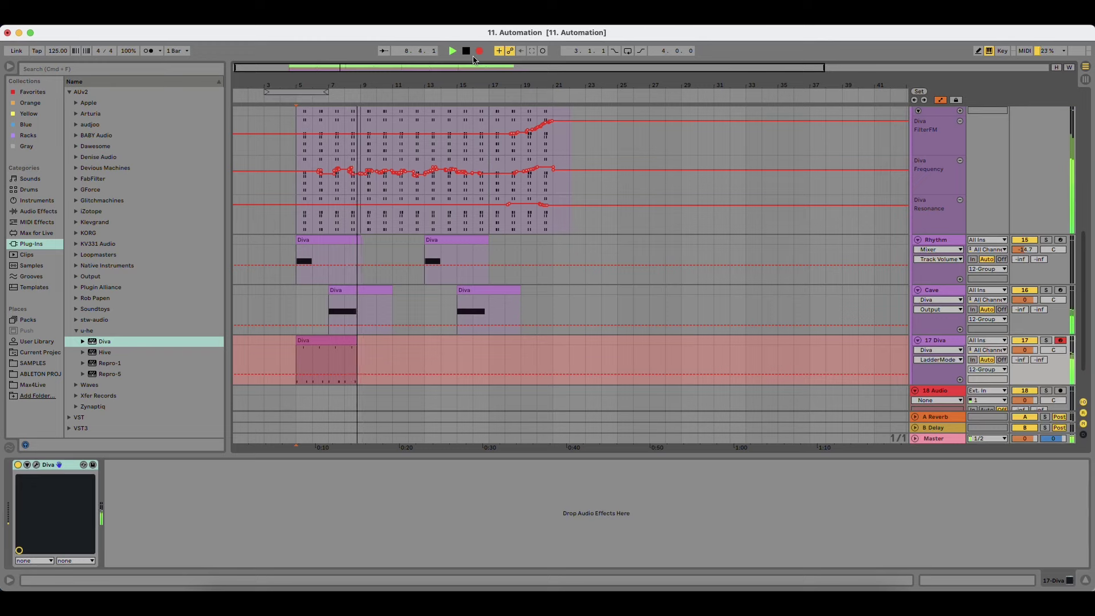
pyautogui.press('space')
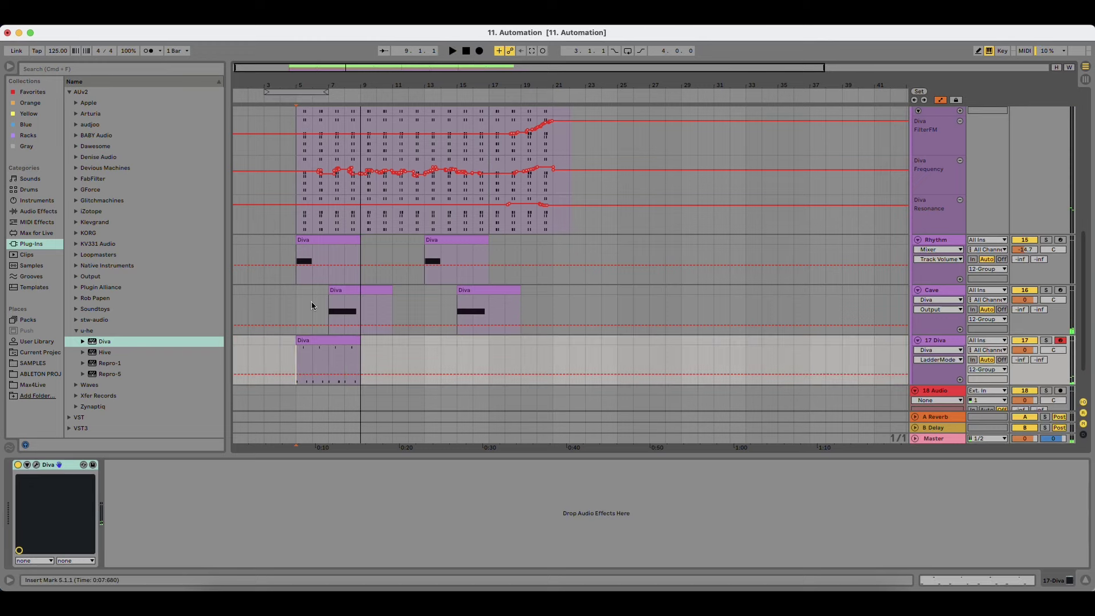
# Step: Open the recorded 17 Diva clip, quantize all its notes, and play it back
pyautogui.doubleClick(328, 341)
pyautogui.press('super+a')
pyautogui.press('space')
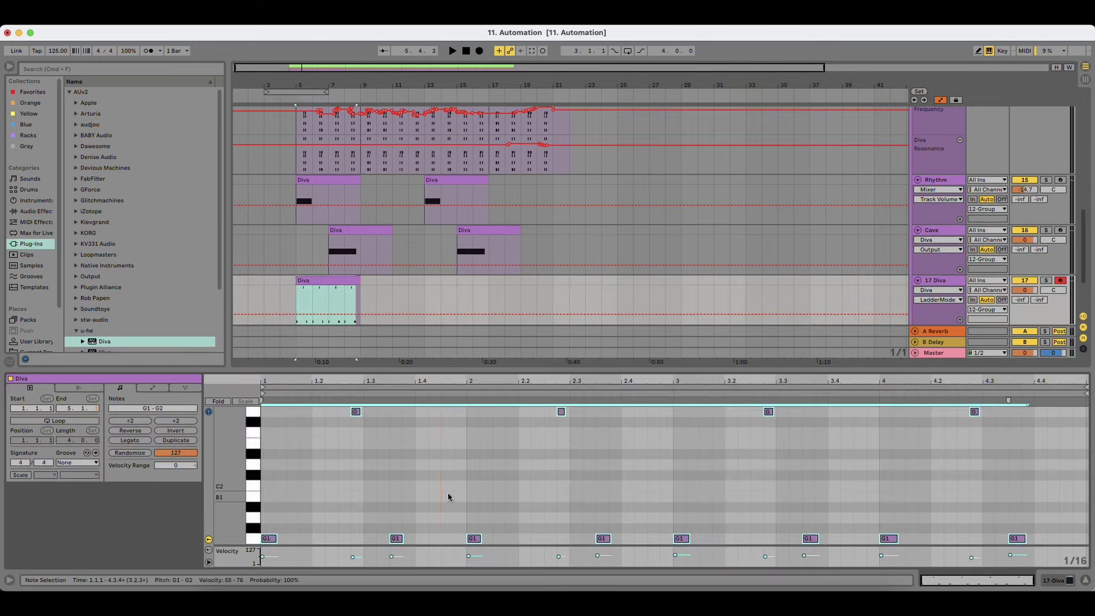
# Step: Duplicate the 17 Diva clip three times so the phrase runs from bar 5 to bar 21
pyautogui.scroll(1, 354, 274)
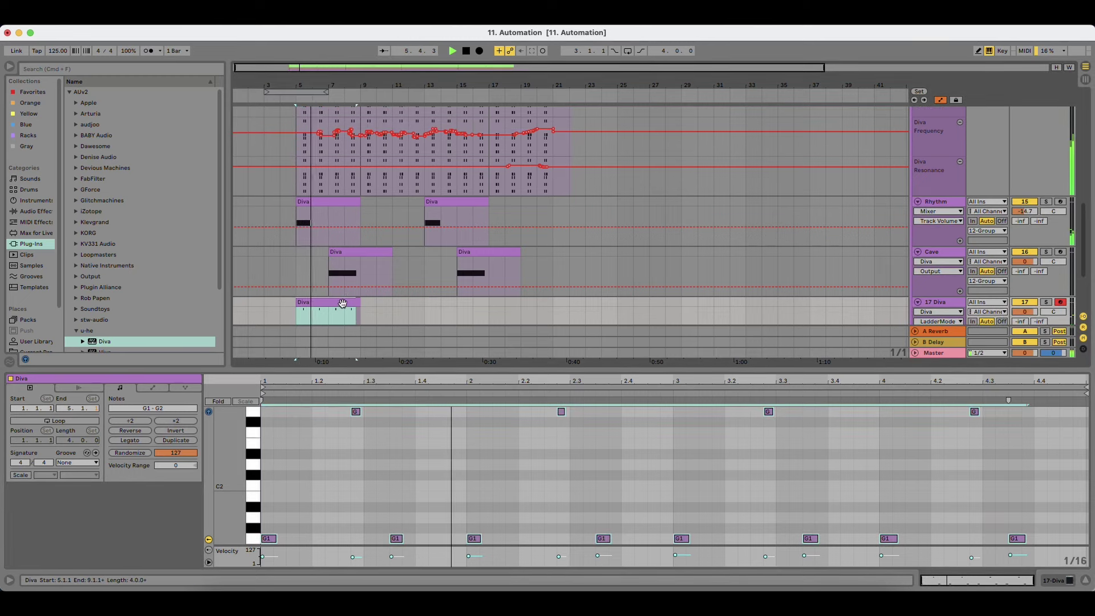
pyautogui.press('super+d')
pyautogui.press('super+d')
pyautogui.press('super+d')
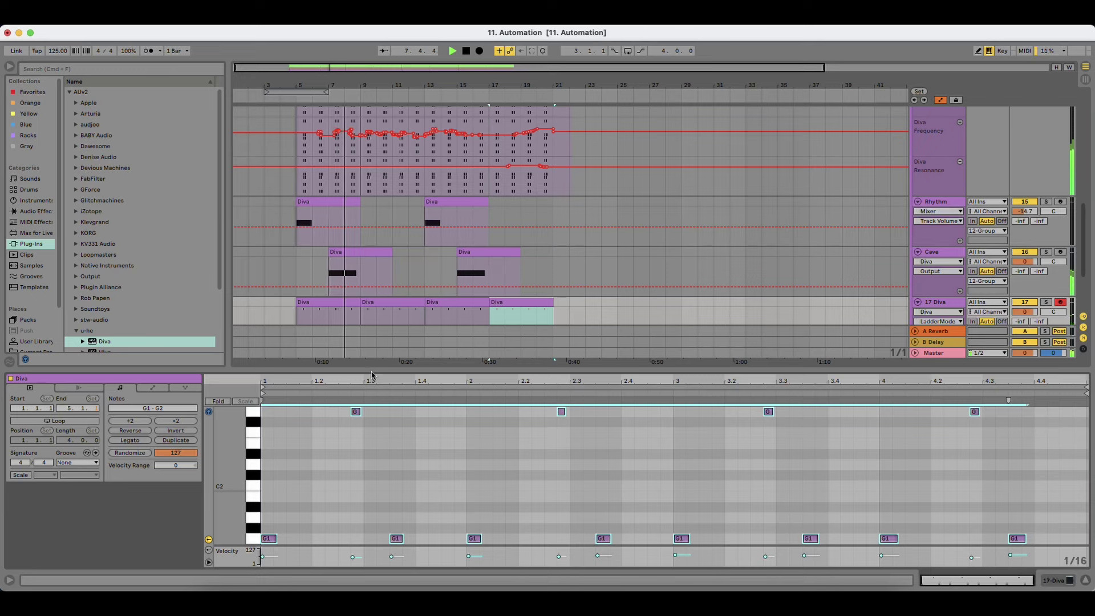
# Step: Add the default EQ Eight audio effect after Diva on the Rhythm track
pyautogui.moveTo(374, 372); pyautogui.dragTo(447, 458)
pyautogui.hotkey('shift', 'Tab')
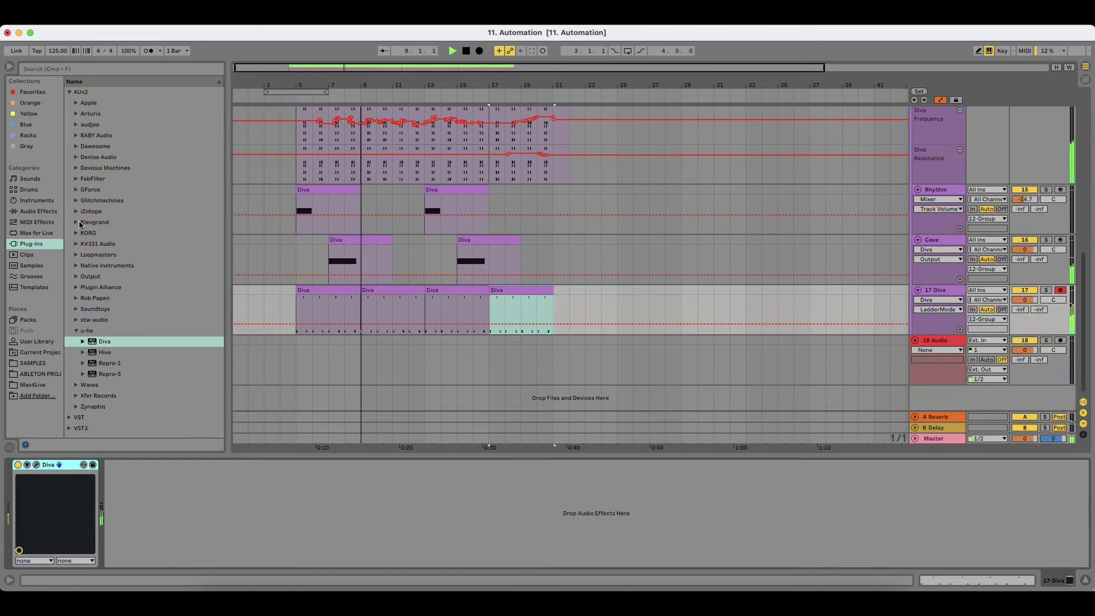
pyautogui.click(573, 225)
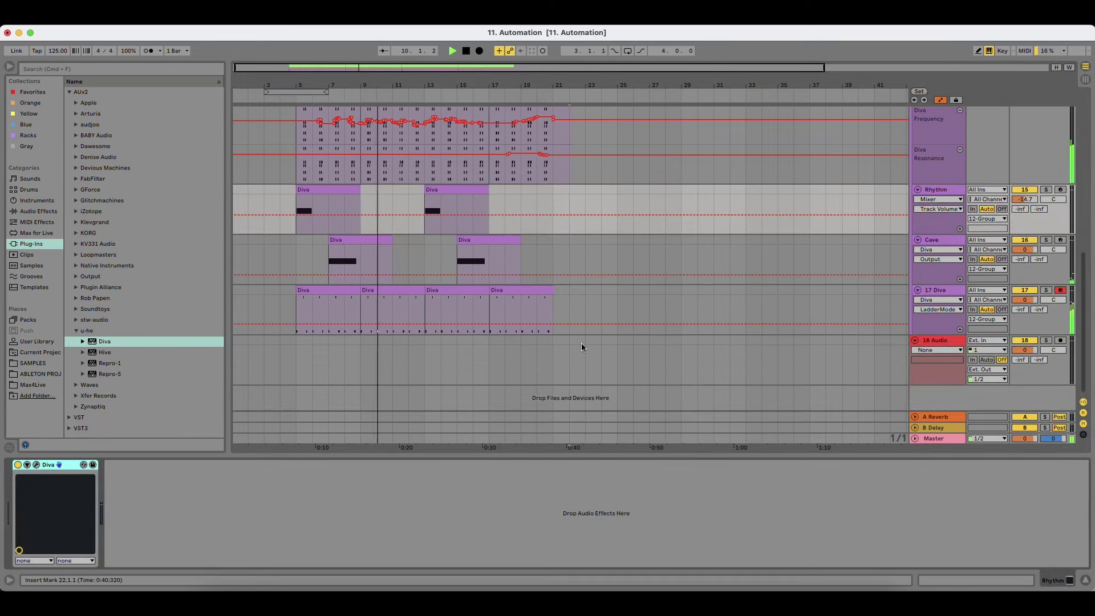
pyautogui.scroll(3, 990, 166)
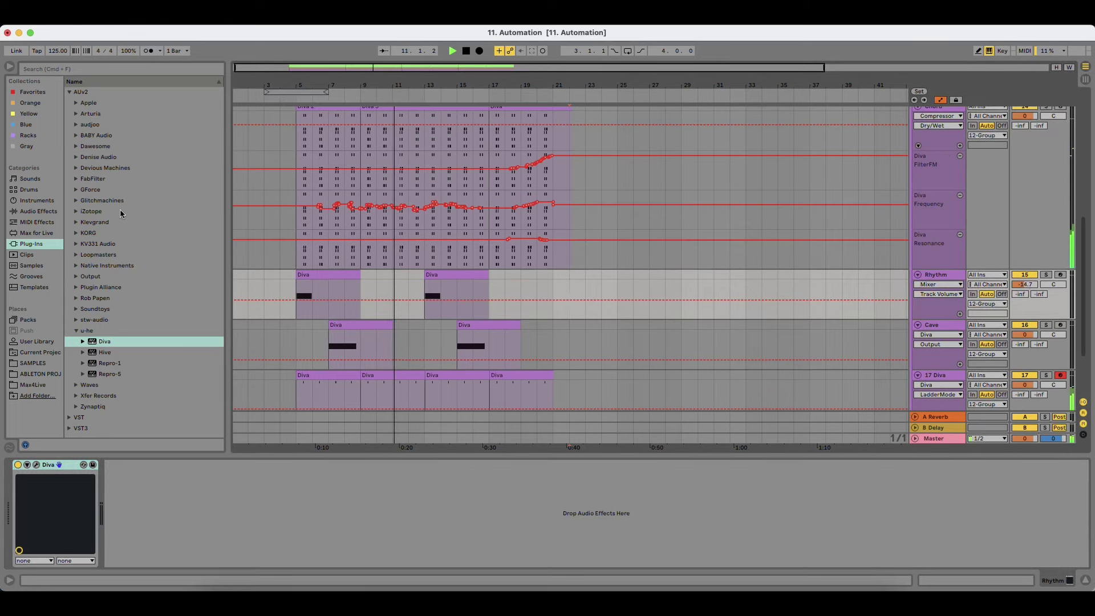
pyautogui.click(60, 210)
pyautogui.click(89, 180)
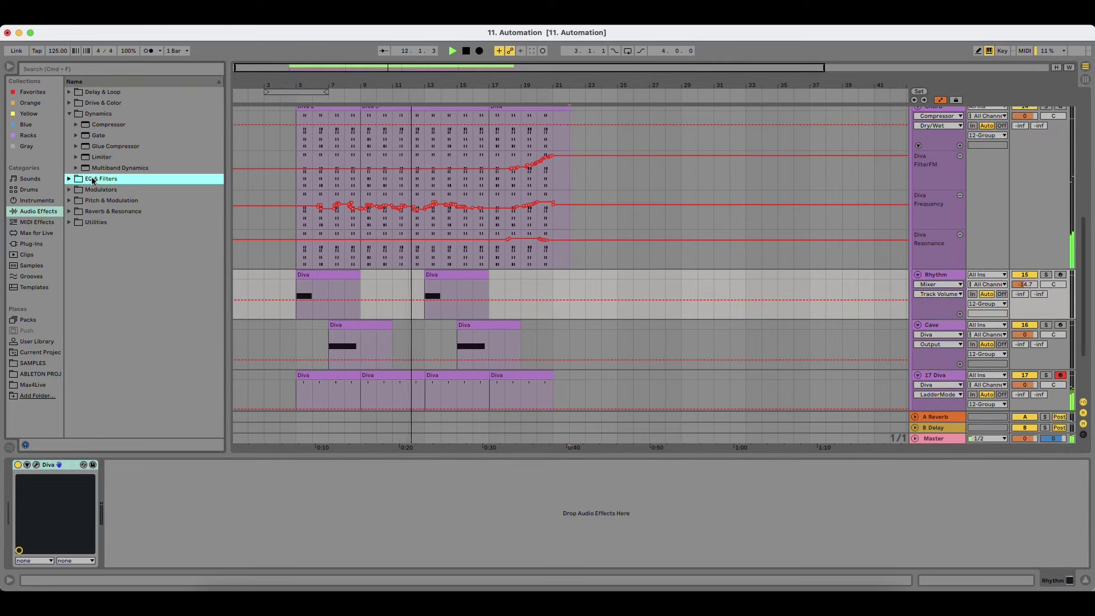
pyautogui.click(89, 181)
pyautogui.moveTo(107, 157); pyautogui.dragTo(286, 520)
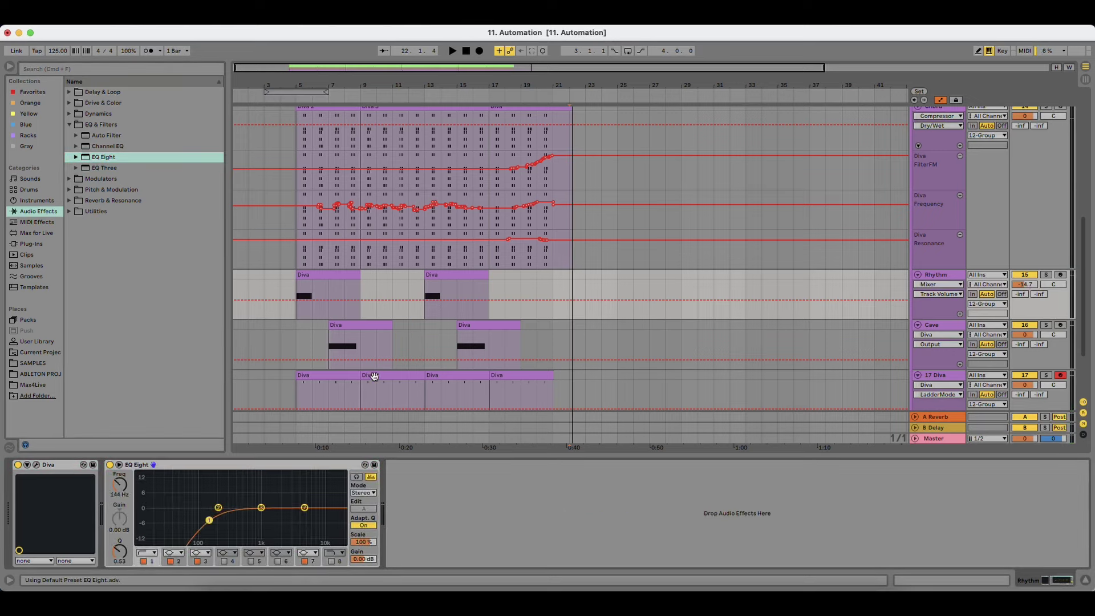
# Step: Put the same EQ Eight after Diva on the 17 Diva track and play the arrangement from bar 5
pyautogui.click(951, 279)
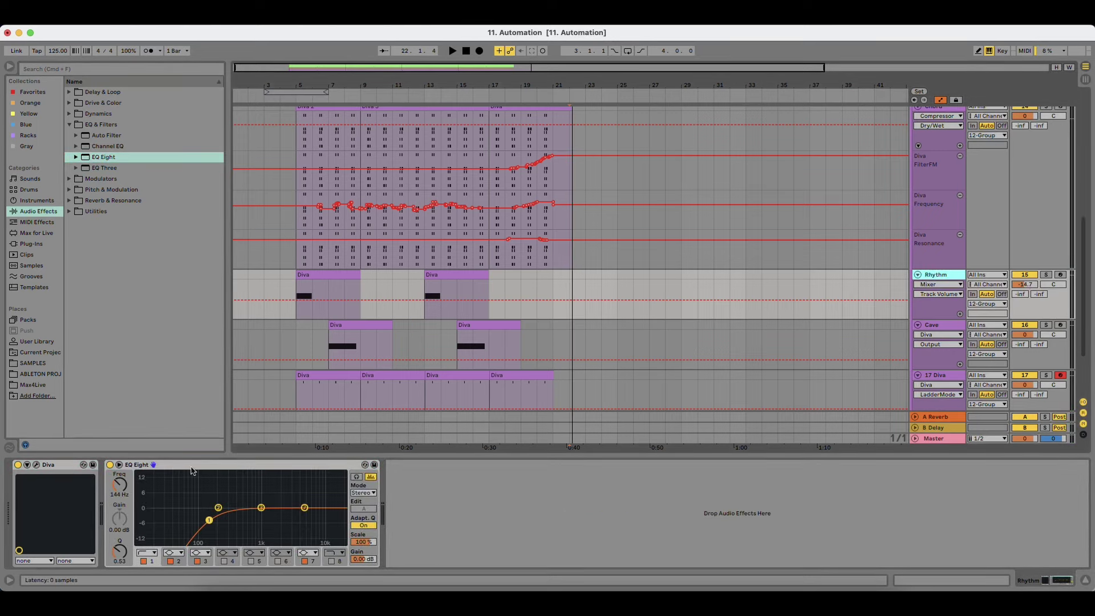
pyautogui.click(588, 400)
pyautogui.click(342, 377)
pyautogui.press('space')
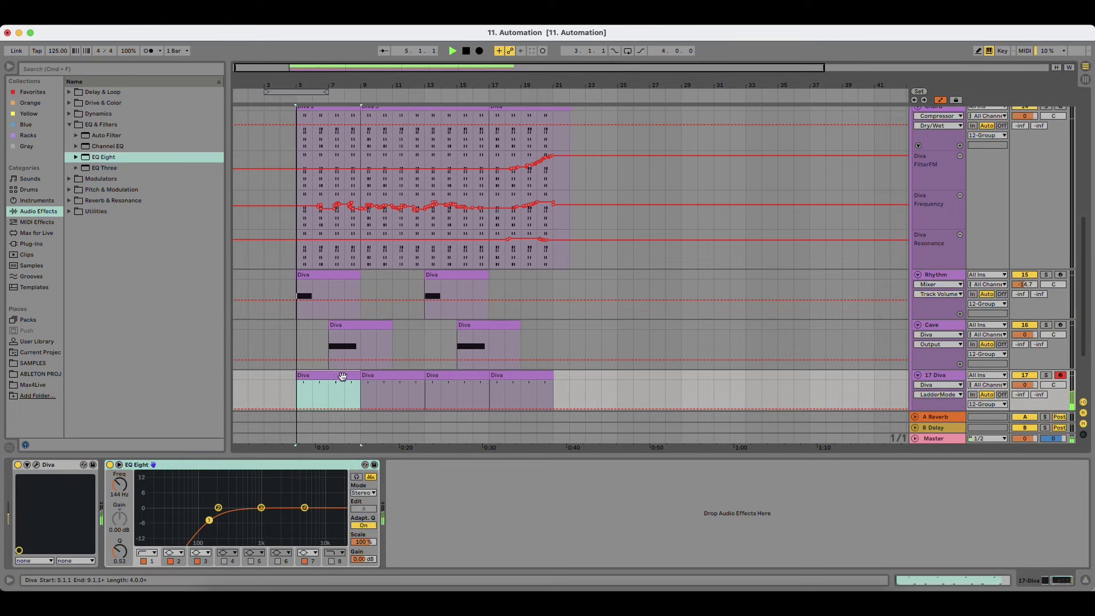
pyautogui.press('super+t')
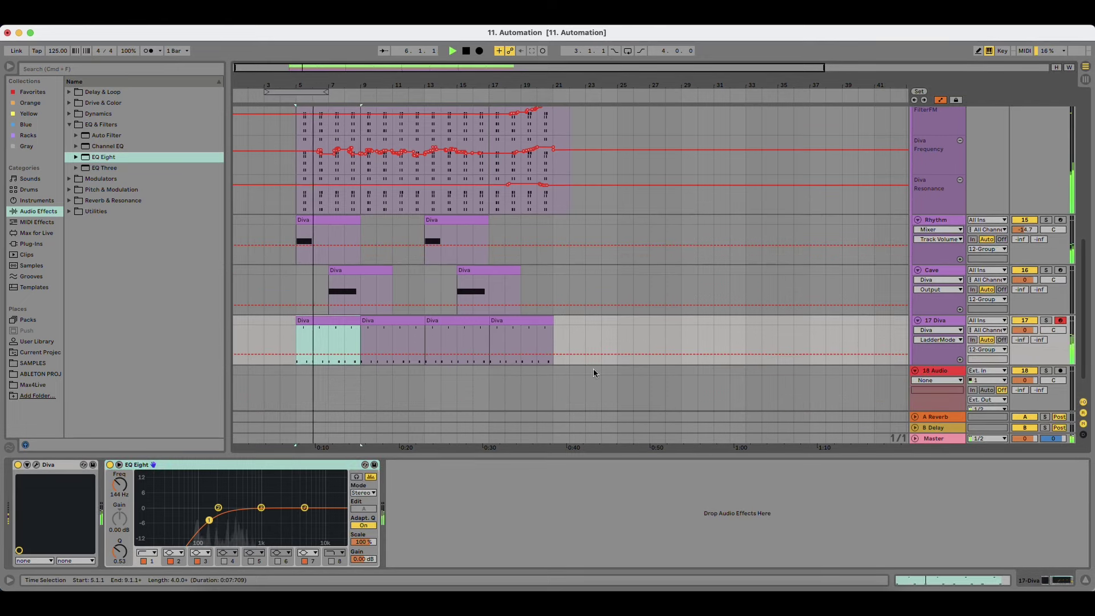
# Step: Move the Diva 2 clip on the Chord track to start at 5.2.1 while playing from bar 5
pyautogui.scroll(3, 401, 325)
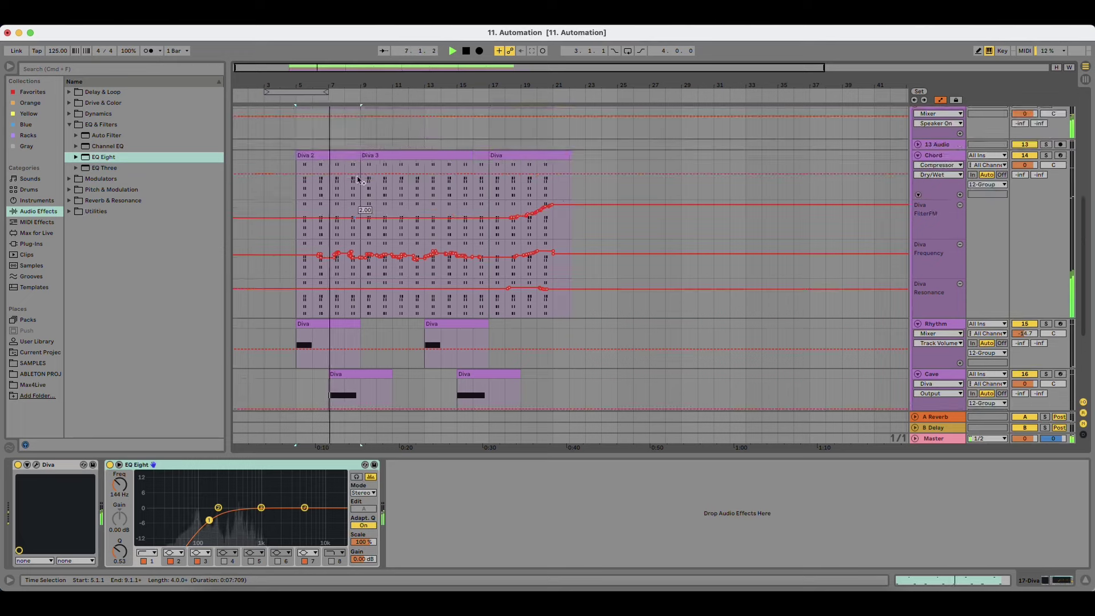
pyautogui.moveTo(301, 85)
pyautogui.mouseDown()
pyautogui.moveTo(266, 151)
pyautogui.moveTo(301, 155)
pyautogui.mouseUp()
pyautogui.press('space')
pyautogui.click(264, 164)
pyautogui.press('space')
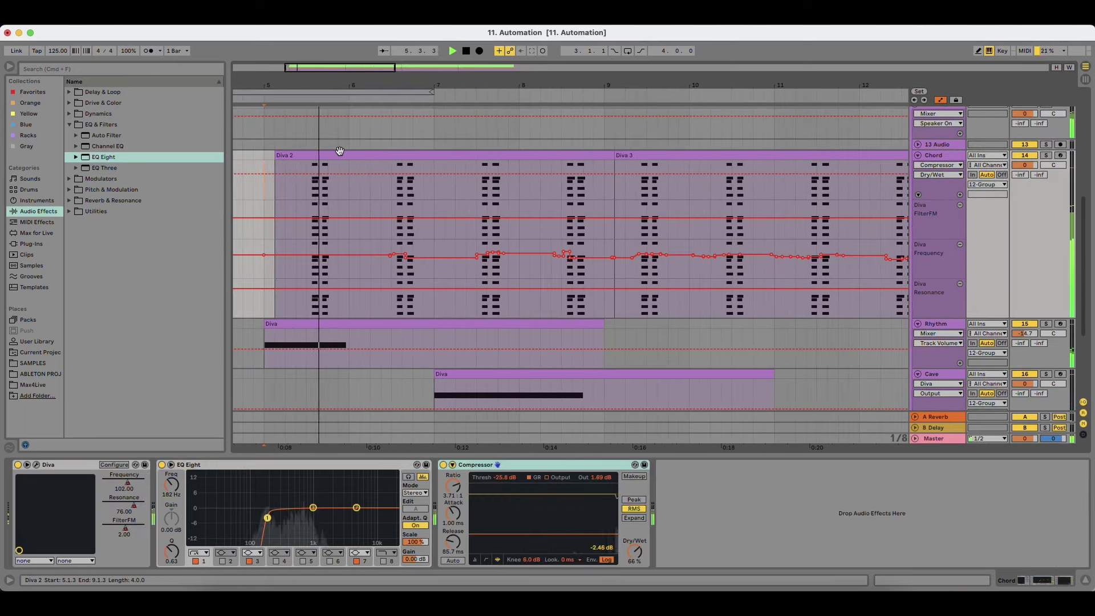
pyautogui.click(332, 155)
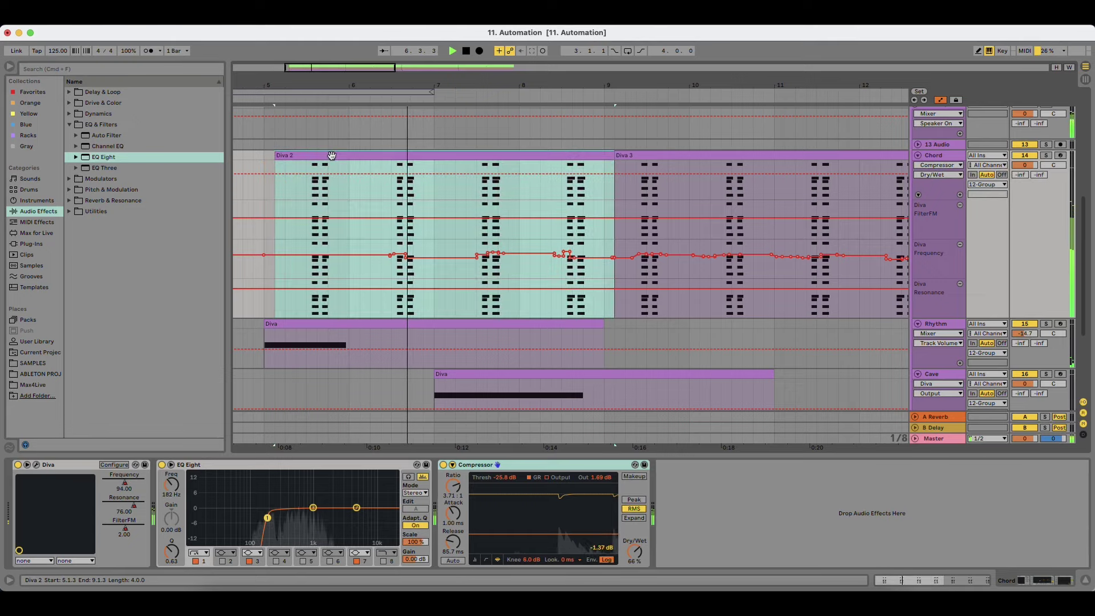
pyautogui.moveTo(331, 155); pyautogui.dragTo(337, 154)
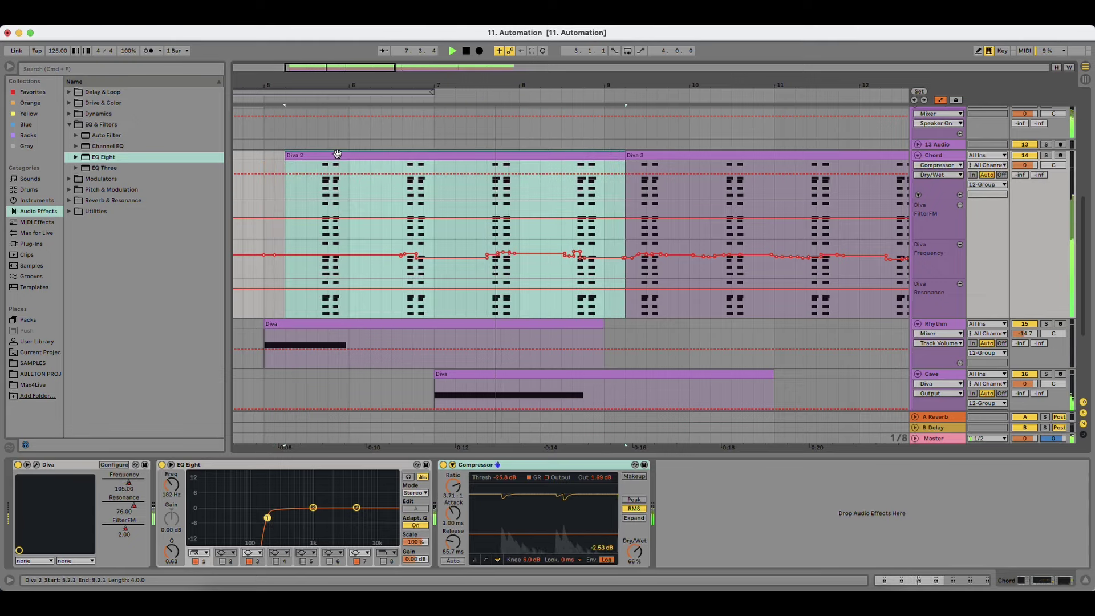
# Step: Play the arrangement again from bar 5 to check the timing of the shifted Chord clip
pyautogui.press('space')
pyautogui.click(266, 159)
pyautogui.moveTo(330, 85); pyautogui.dragTo(329, 60)
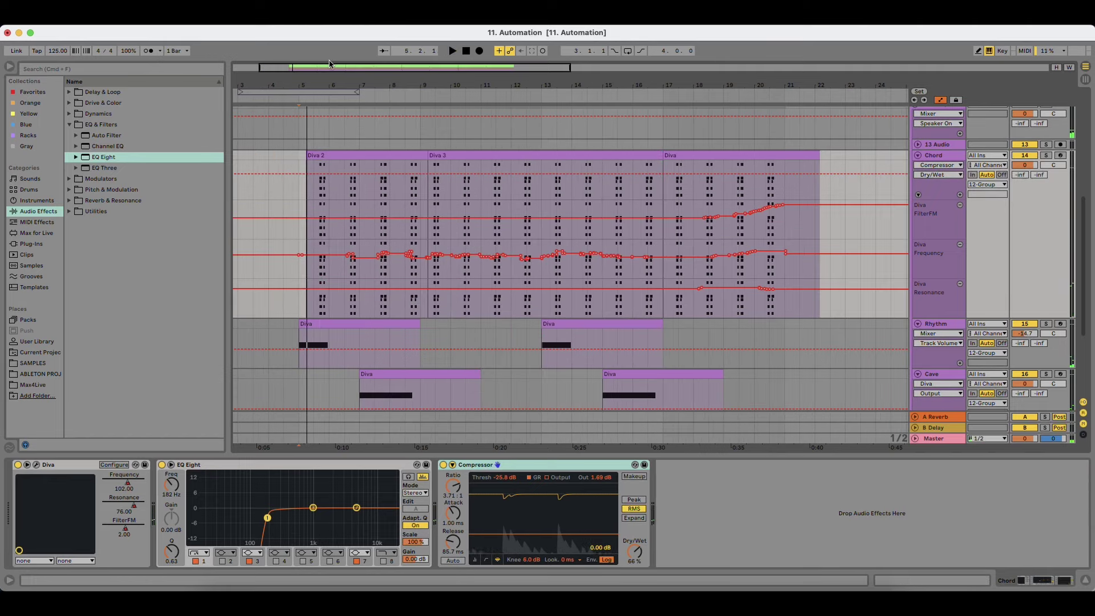
pyautogui.click(284, 157)
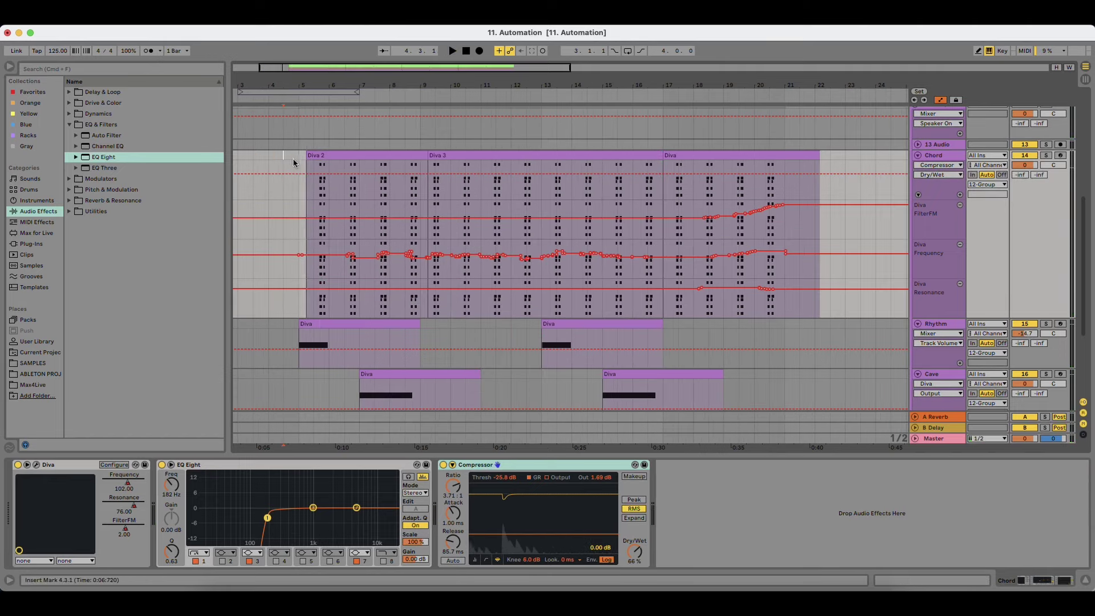
pyautogui.moveTo(321, 85)
pyautogui.mouseDown()
pyautogui.moveTo(321, 111)
pyautogui.moveTo(291, 78)
pyautogui.mouseUp()
pyautogui.click(268, 161)
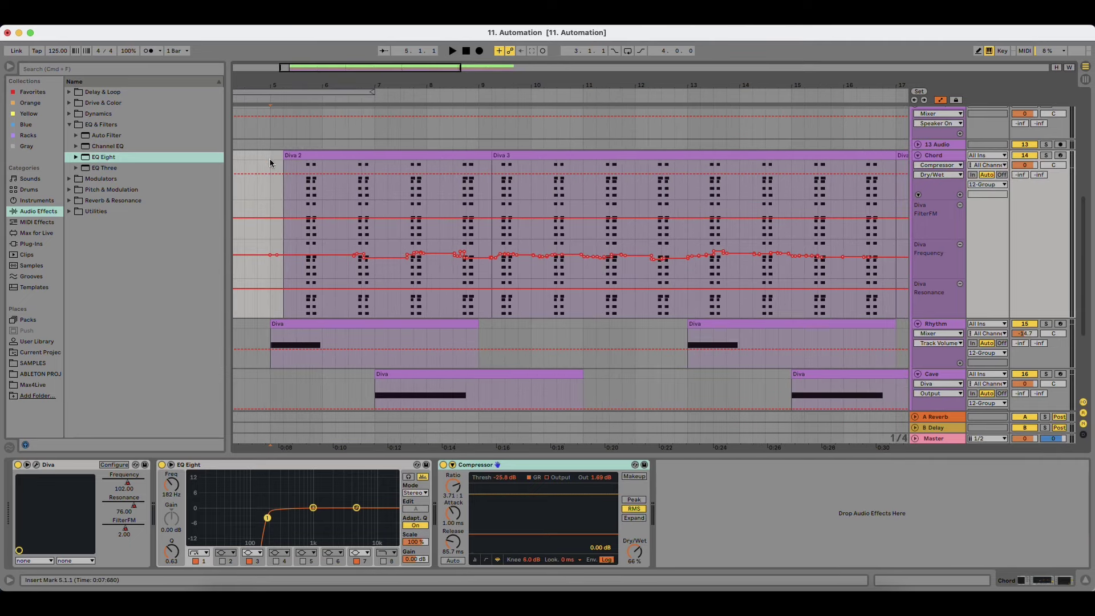
pyautogui.moveTo(281, 88); pyautogui.dragTo(268, 76)
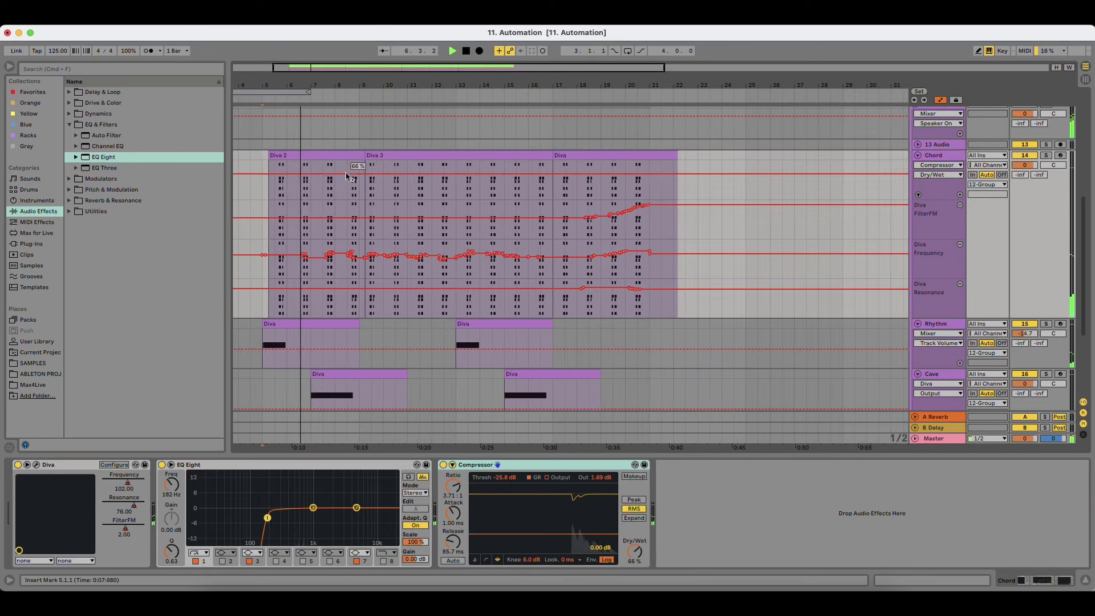
pyautogui.moveTo(339, 83); pyautogui.dragTo(340, 103)
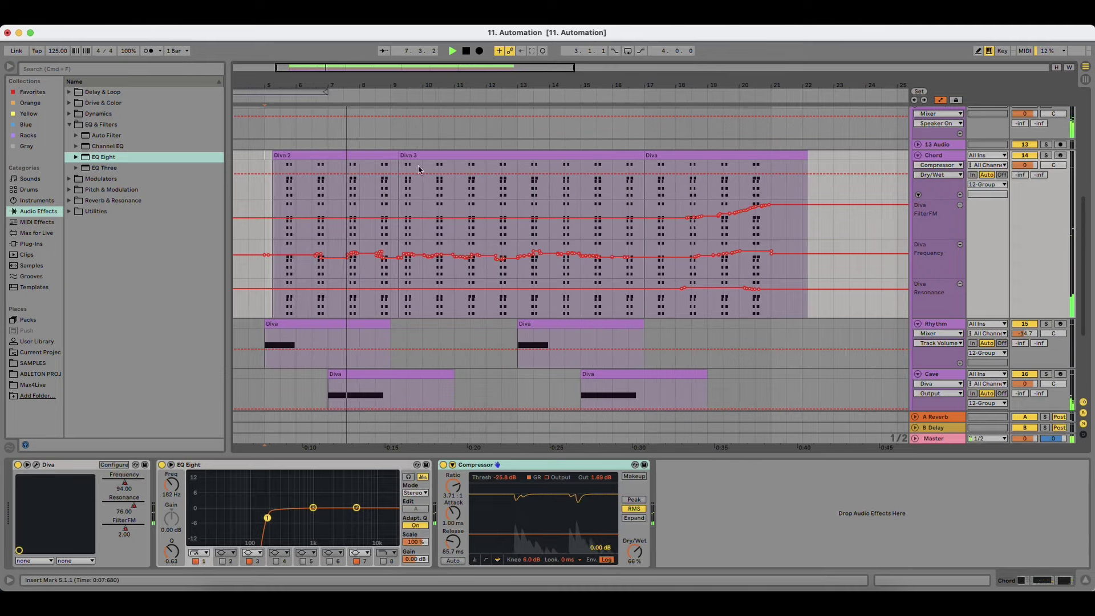
# Step: Select bars 5 to 9 on the Chord track and duplicate that section three times up to bar 21
pyautogui.click(395, 158)
pyautogui.moveTo(263, 156); pyautogui.dragTo(389, 158)
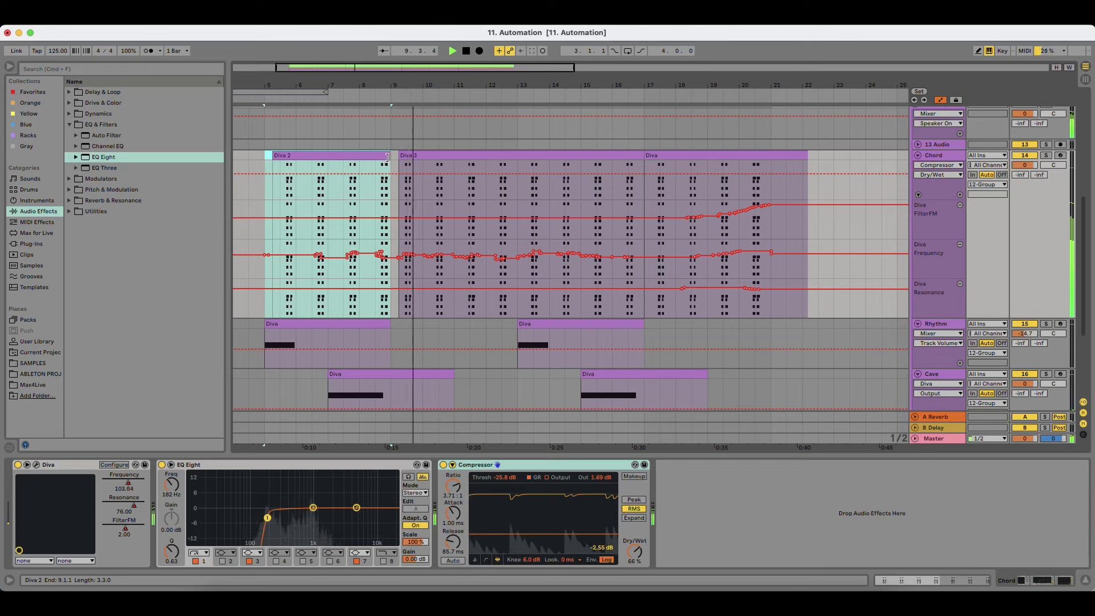
pyautogui.press('super+d')
pyautogui.press('super+d')
pyautogui.press('super+d')
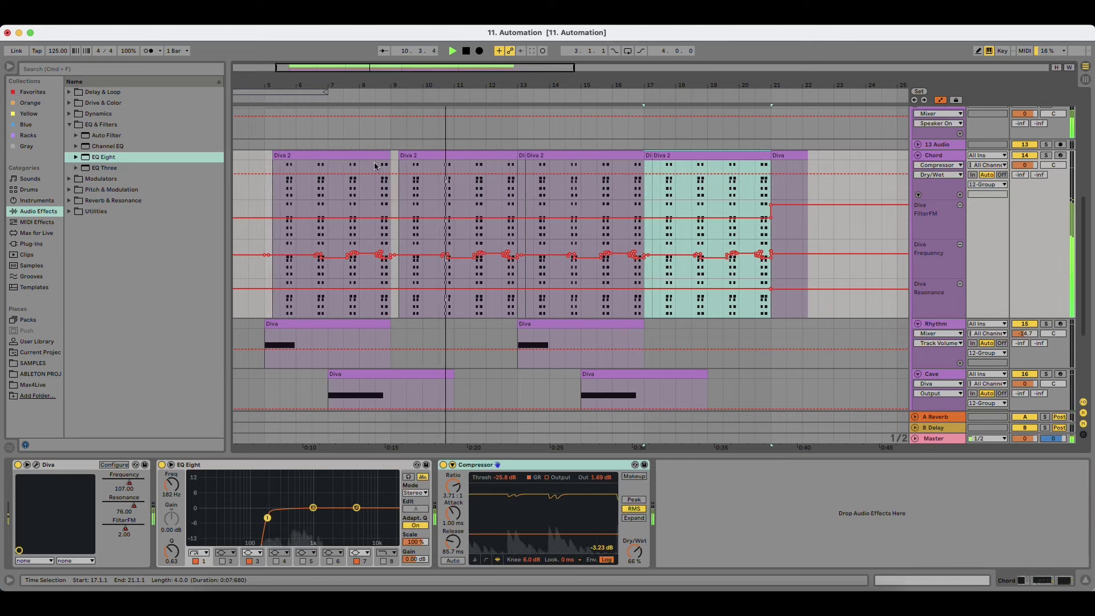
# Step: Delete the leftover Chord clip after bar 21 and the short remnant between 13.1.1 and 13.2.1
pyautogui.click(794, 159)
pyautogui.press('Delete')
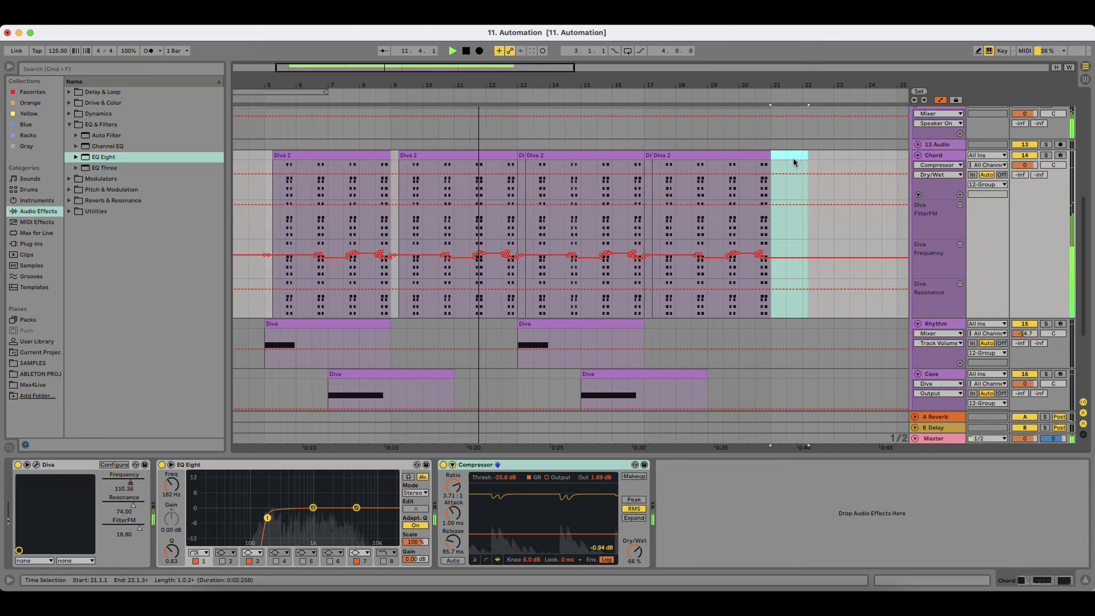
pyautogui.moveTo(521, 86); pyautogui.dragTo(458, 89)
pyautogui.click(458, 158)
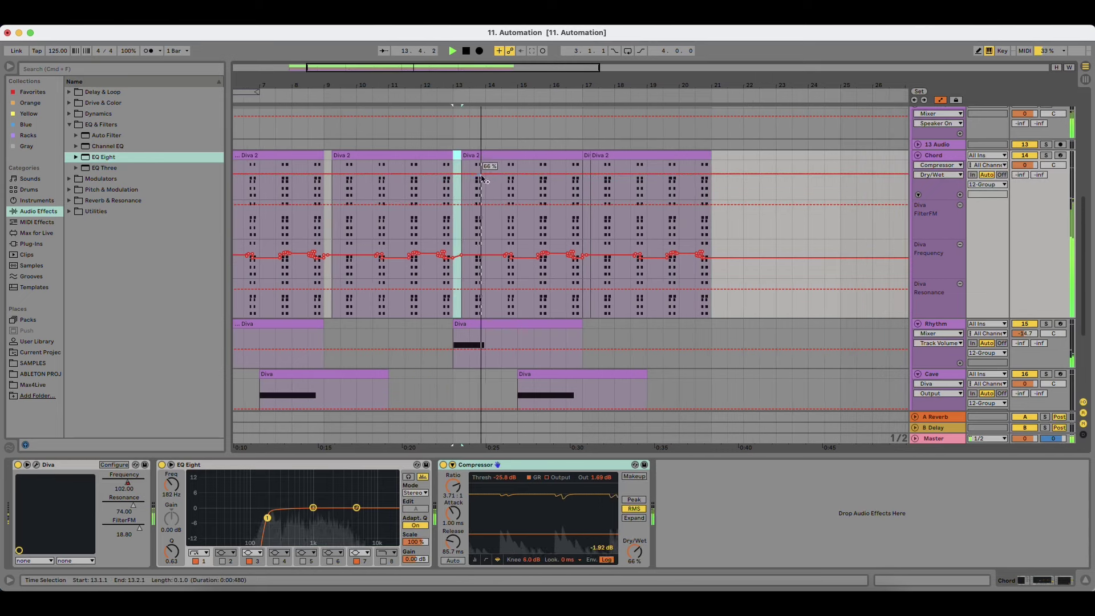
# Step: Stop playback and trim the end of the first 17 Diva clip to exactly bar 9
pyautogui.press('space')
pyautogui.scroll(-5, 523, 354)
pyautogui.click(302, 290)
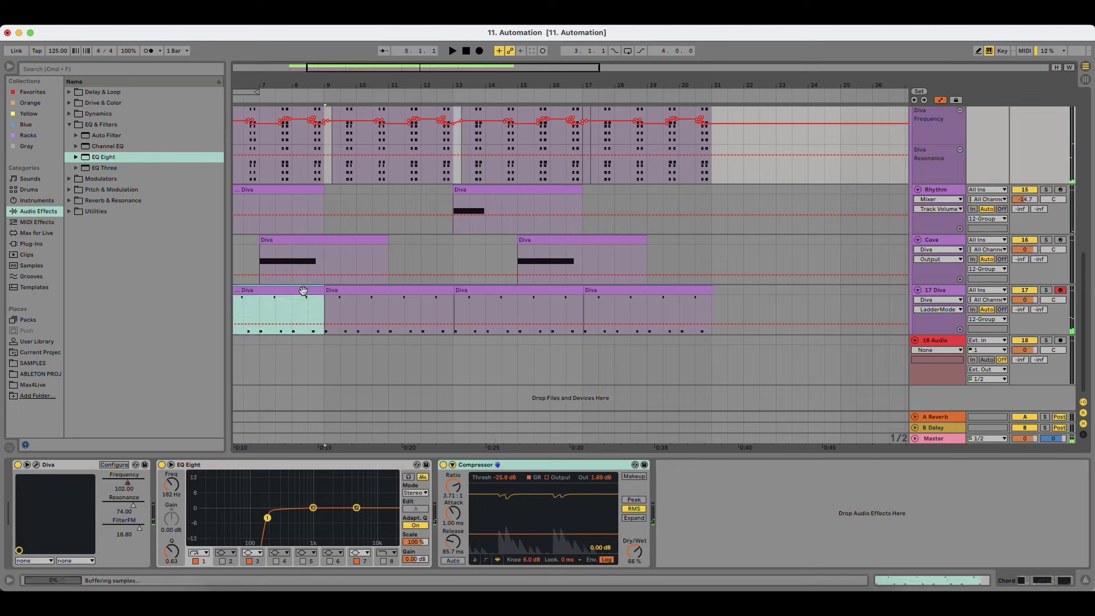
pyautogui.moveTo(326, 87); pyautogui.dragTo(411, 277)
pyautogui.click(467, 294)
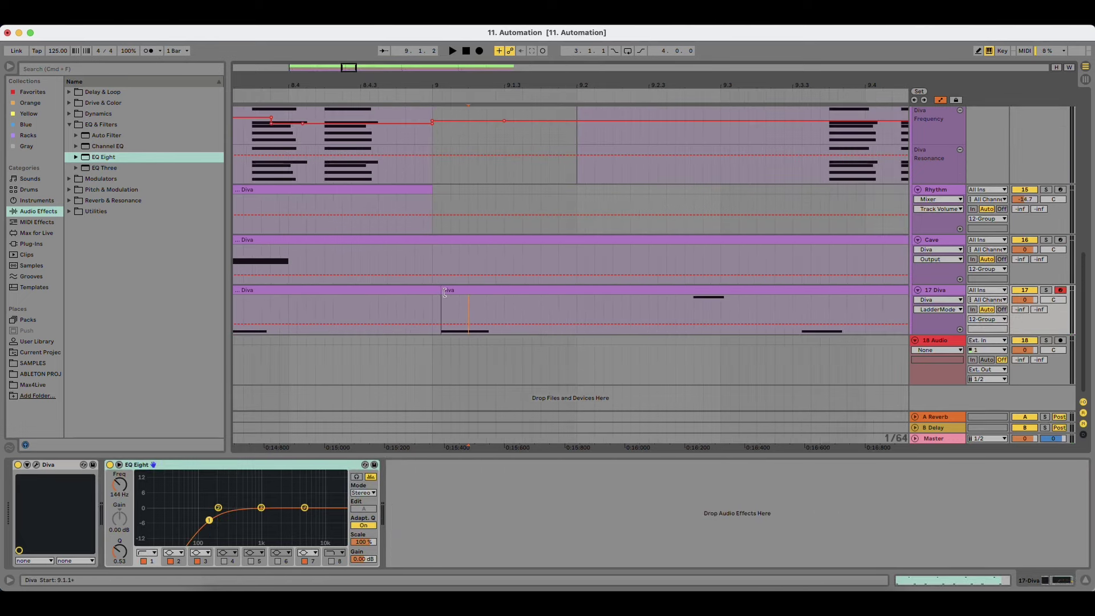
pyautogui.click(413, 292)
pyautogui.moveTo(452, 73); pyautogui.dragTo(447, 34)
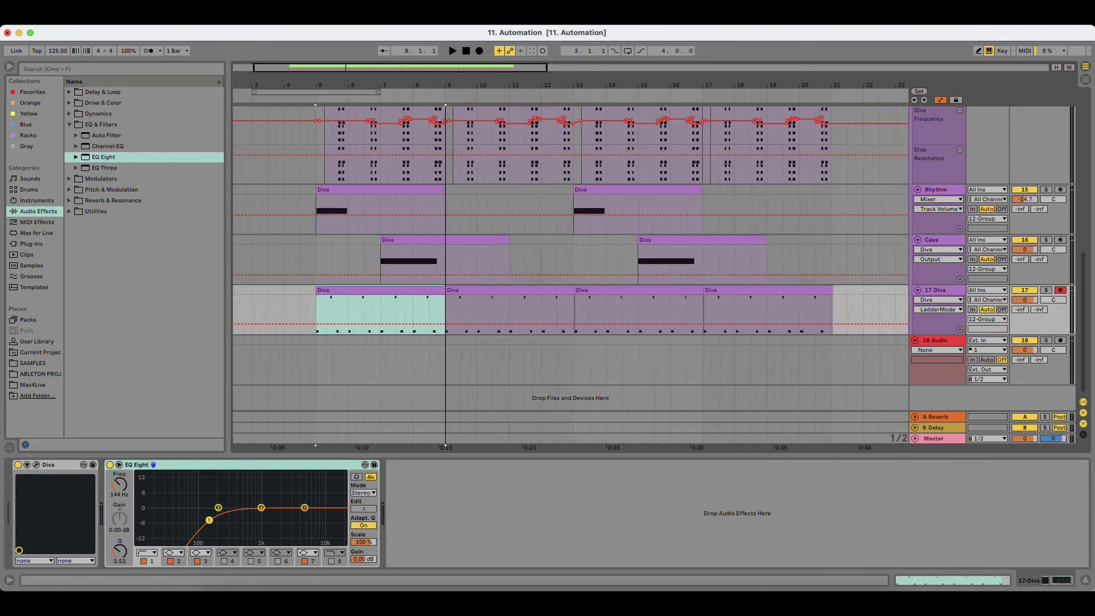
# Step: Duplicate the trimmed 17 Diva clip three times up to bar 21 and play from bar 5
pyautogui.press('super+d')
pyautogui.press('super+d')
pyautogui.press('super+d')
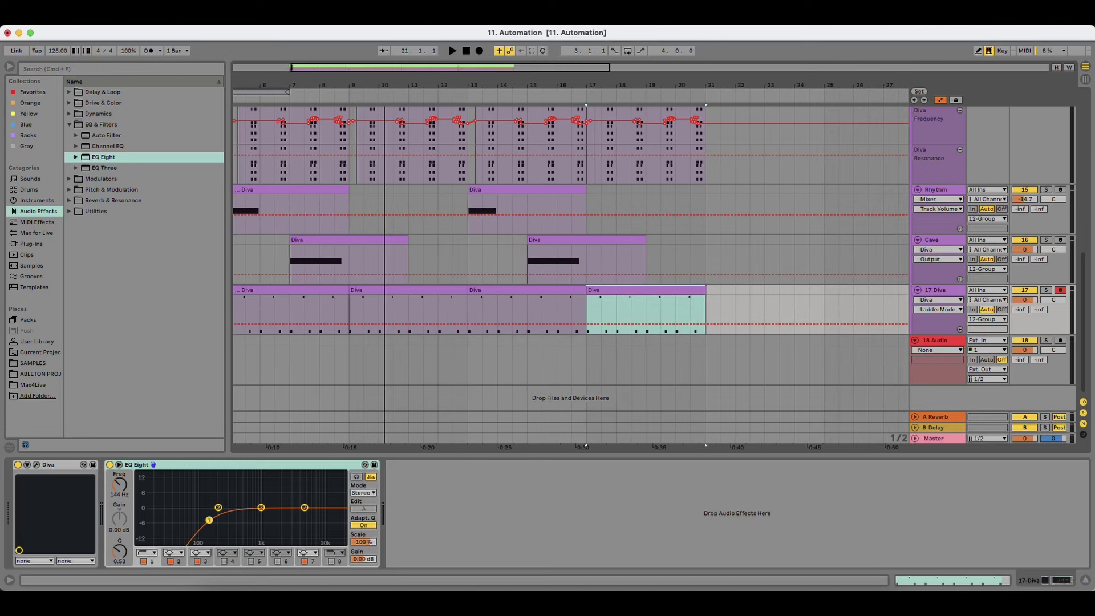
pyautogui.moveTo(296, 85); pyautogui.dragTo(327, 83)
pyautogui.click(283, 303)
pyautogui.press('space')
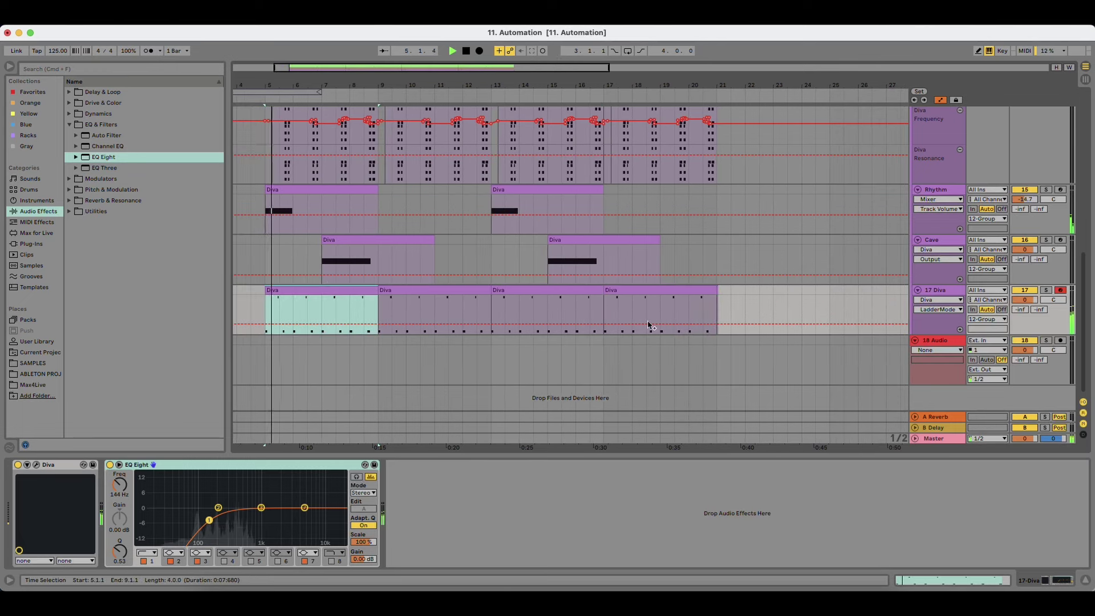
# Step: Lower the Cave track's volume to -5.5 dB while the arrangement plays
pyautogui.click(728, 293)
pyautogui.scroll(2, 470, 224)
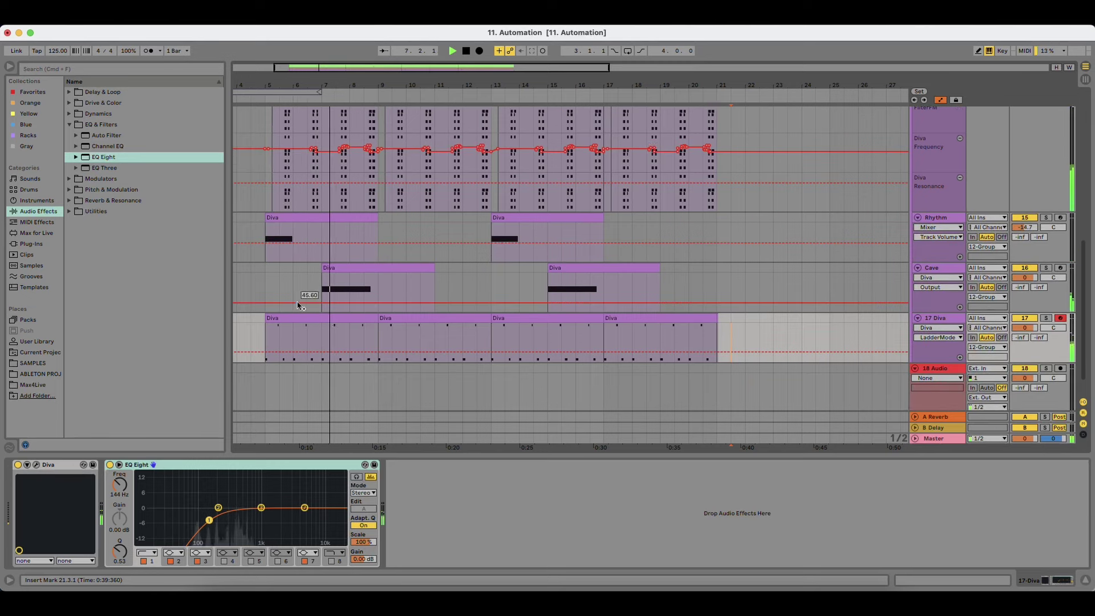
pyautogui.scroll(4, 299, 307)
pyautogui.scroll(5, 297, 306)
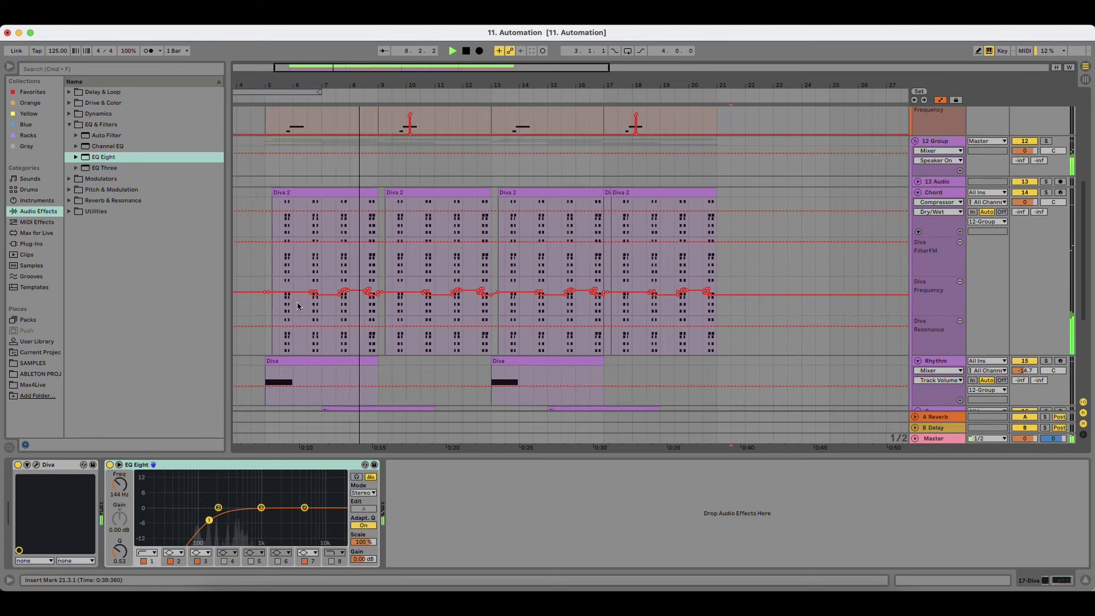
pyautogui.scroll(-4, 1037, 384)
pyautogui.moveTo(1026, 360); pyautogui.dragTo(1026, 374)
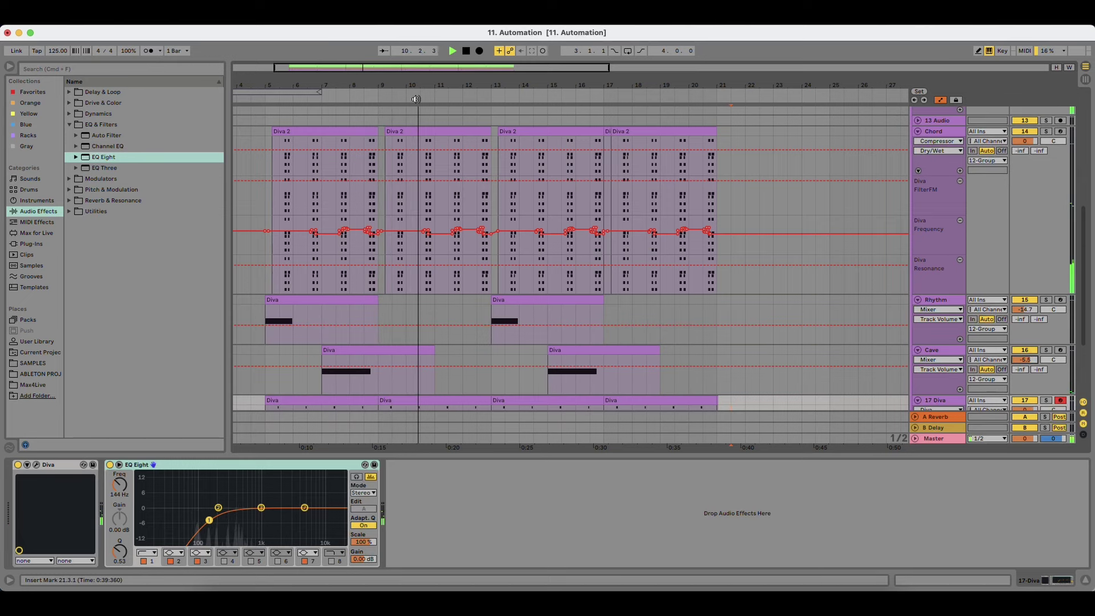
pyautogui.scroll(-3, 406, 224)
pyautogui.scroll(2, 406, 224)
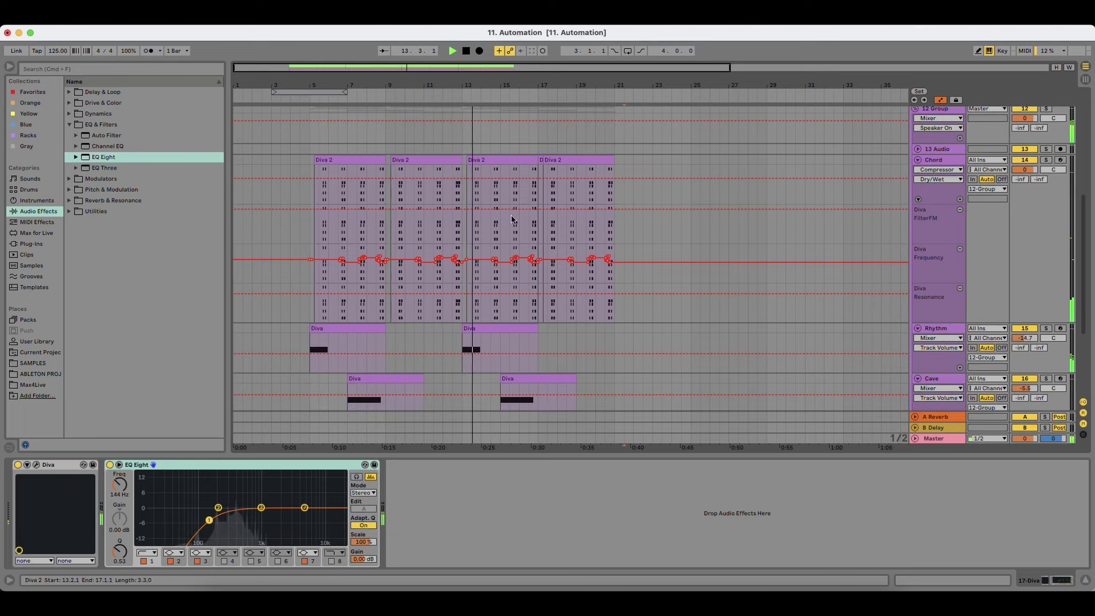
# Step: Unfold the Bass 1 track to examine its Diva automation lanes during playback
pyautogui.scroll(5, 505, 217)
pyautogui.scroll(3, 513, 284)
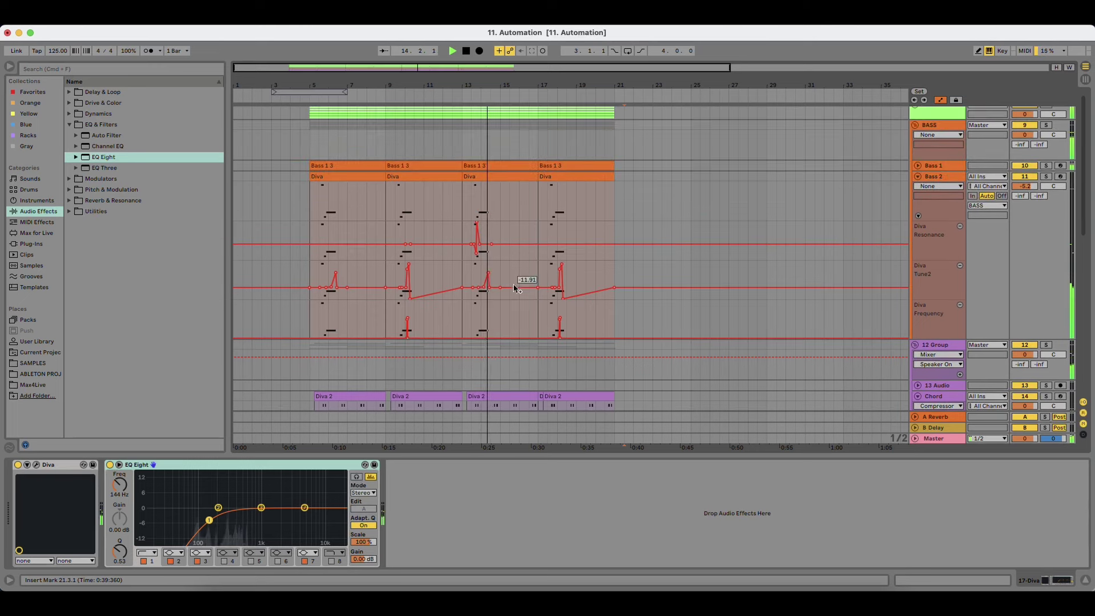
pyautogui.click(916, 168)
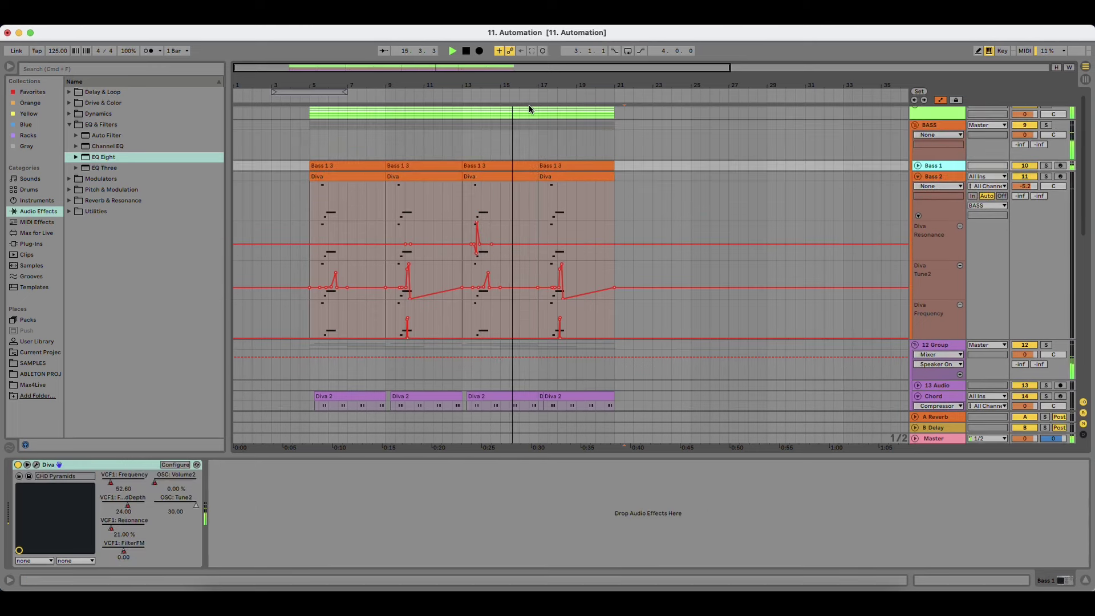
pyautogui.press('-')
pyautogui.click(917, 166)
pyautogui.moveTo(427, 86); pyautogui.dragTo(509, 95)
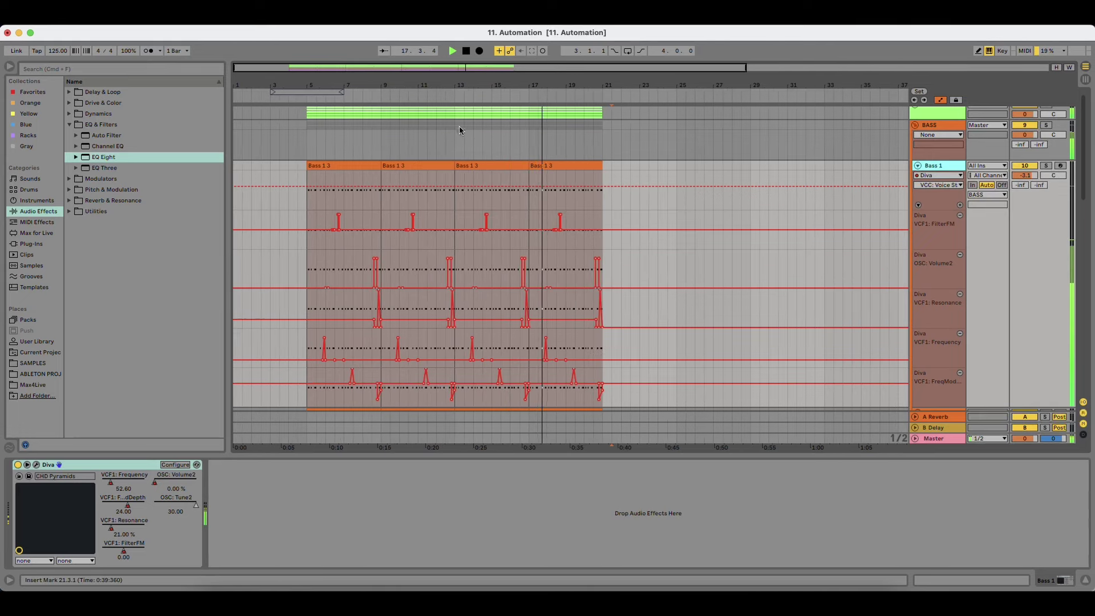
# Step: Hide the device view and look over the Bass 2 and Chord automation during playback
pyautogui.scroll(-5, 516, 338)
pyautogui.scroll(-4, 519, 354)
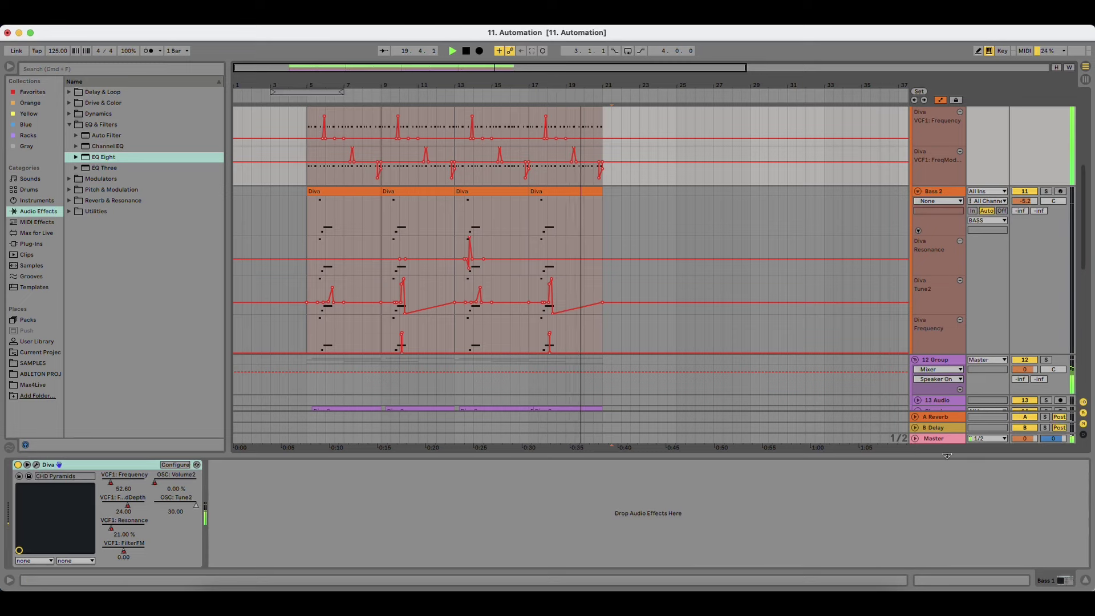
pyautogui.click(1085, 580)
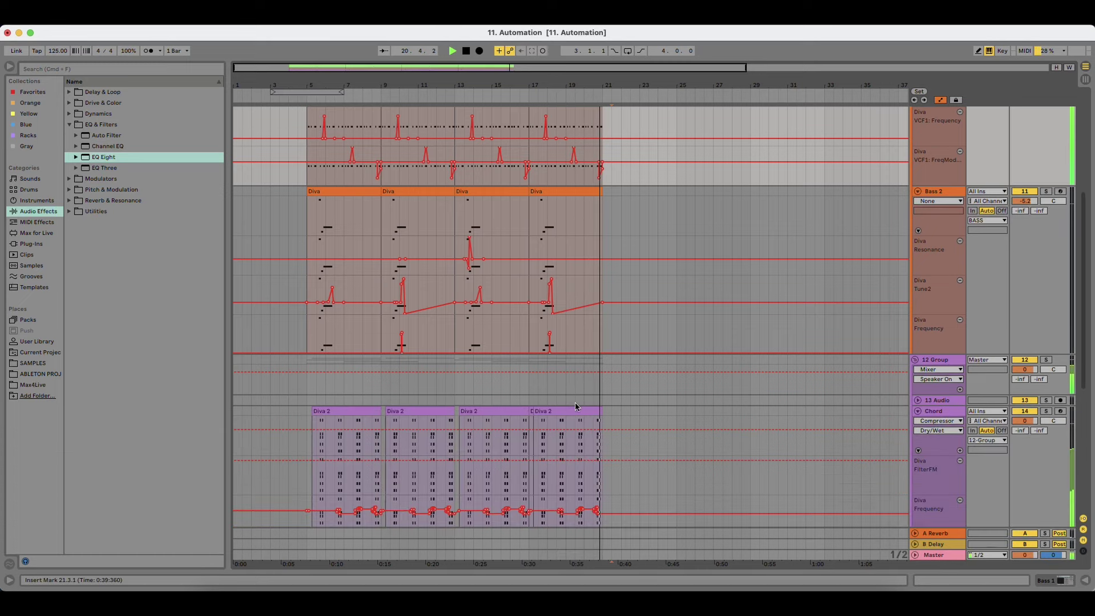
# Step: Stop playback, place the insert marker at bar 5 and look over the automation from the Bass 1 track down to 17 Diva
pyautogui.click(307, 389)
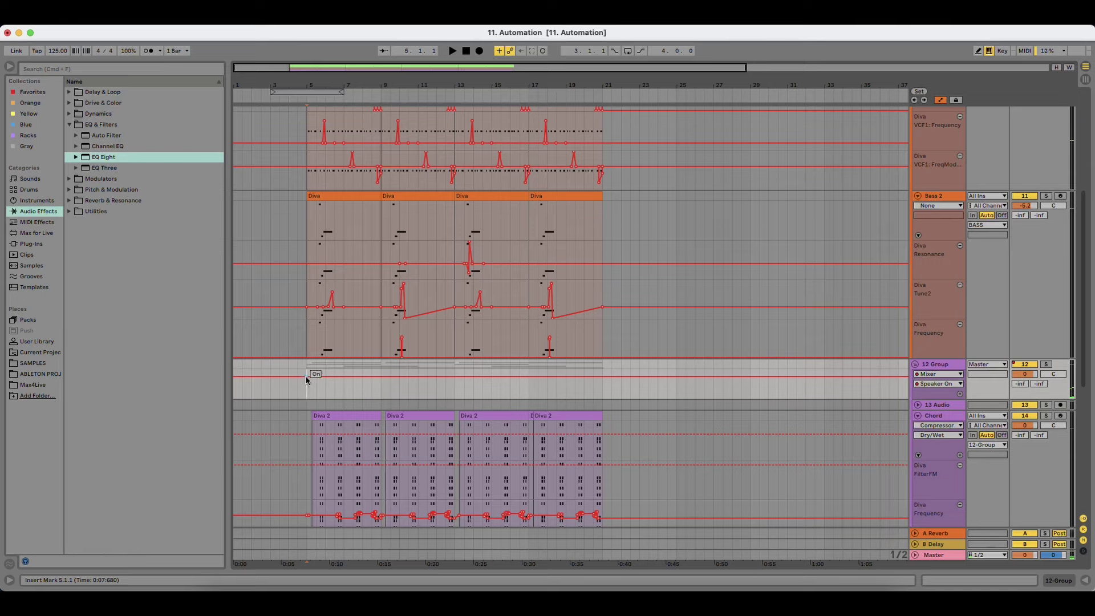
pyautogui.scroll(8, 322, 391)
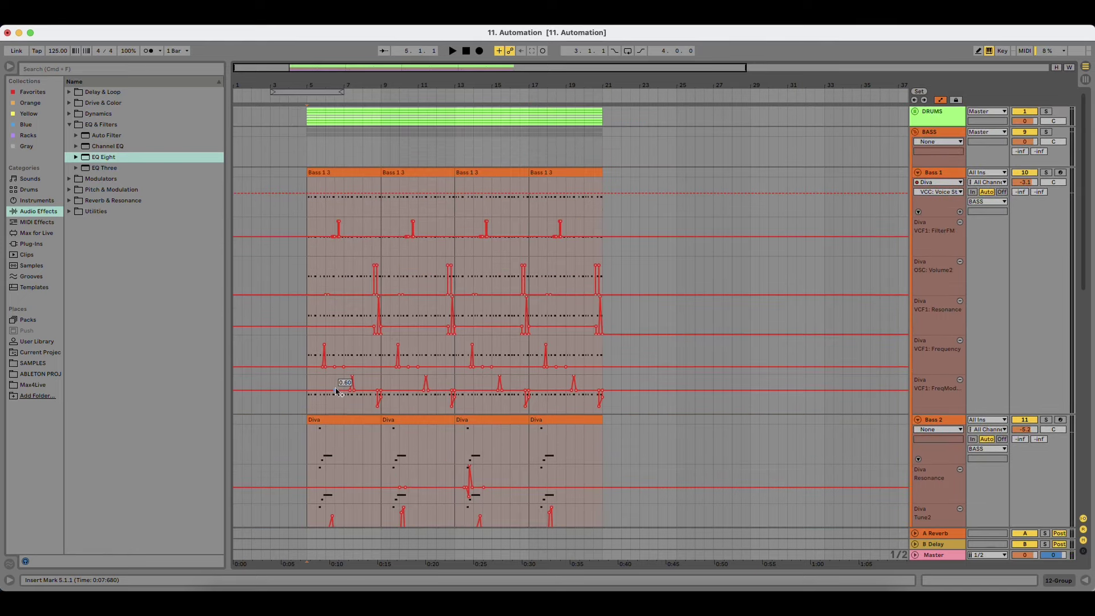
pyautogui.scroll(-1, 558, 265)
pyautogui.moveTo(365, 85); pyautogui.dragTo(372, 137)
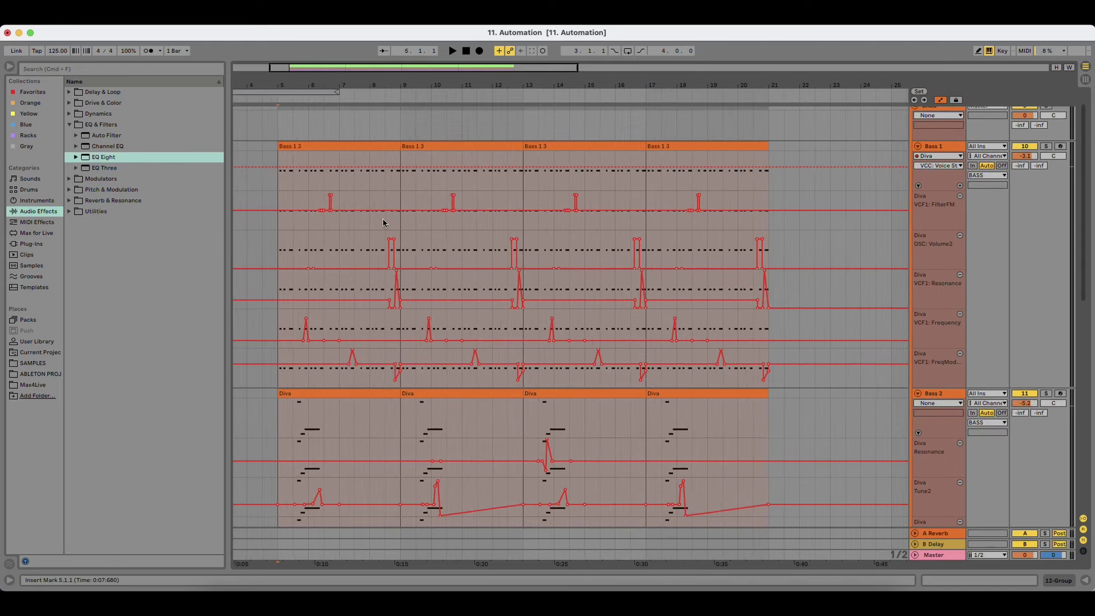
pyautogui.scroll(-1, 455, 300)
pyautogui.scroll(-4, 392, 299)
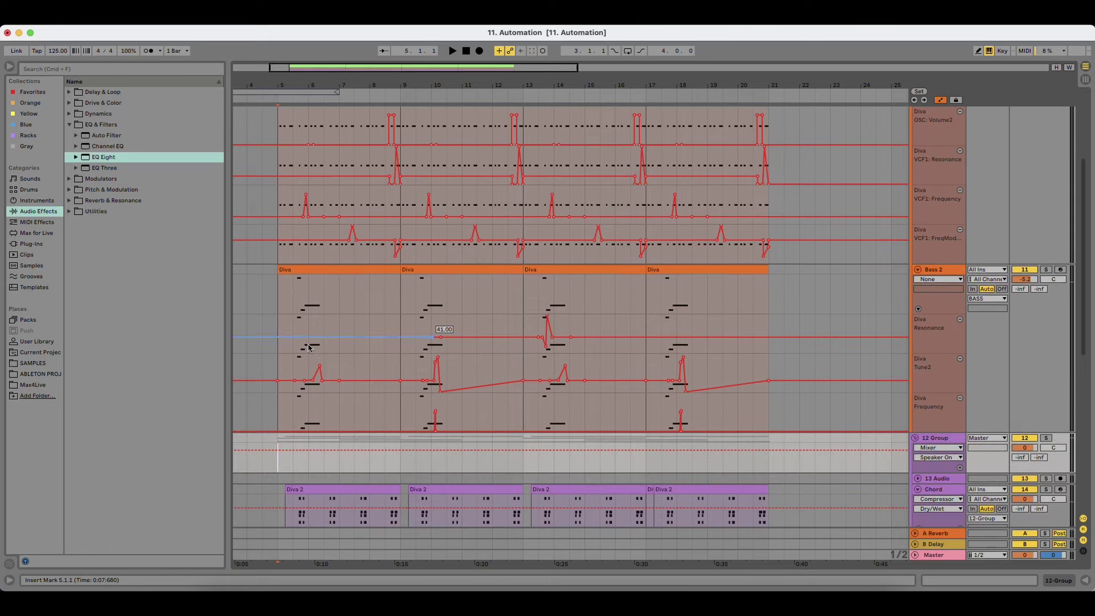
pyautogui.moveTo(1085, 305); pyautogui.dragTo(1078, 445)
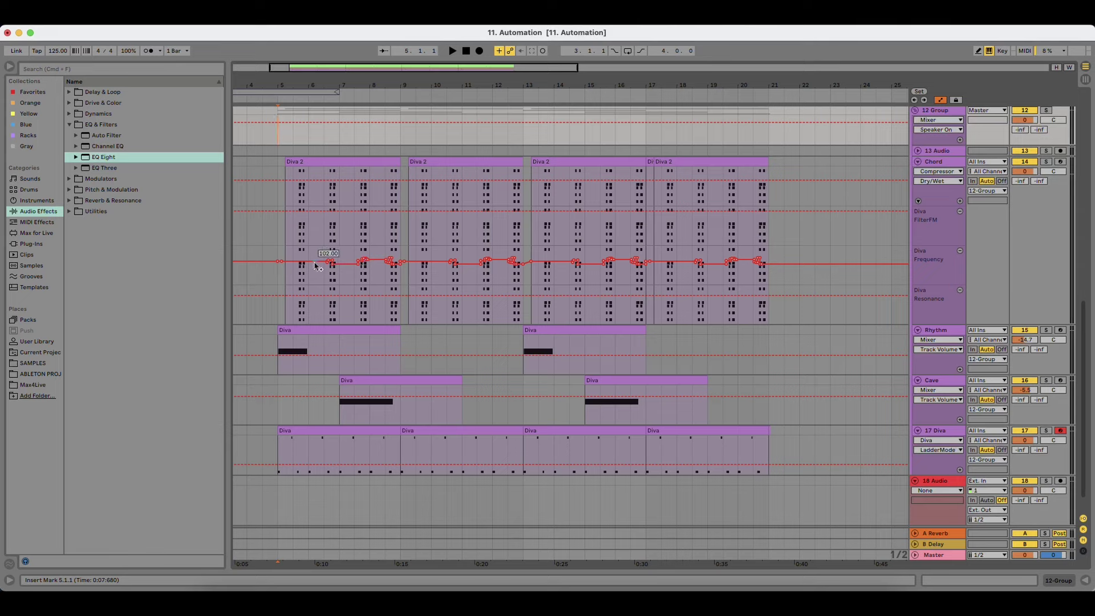
pyautogui.moveTo(1084, 392); pyautogui.dragTo(1082, 203)
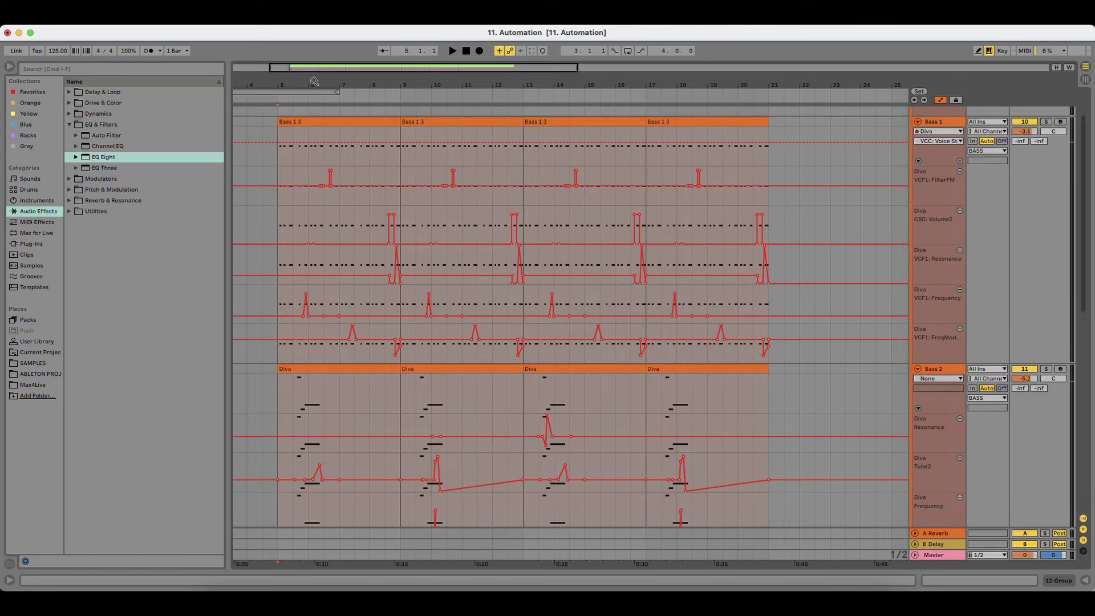
# Step: Examine the Bass 1 track's Diva FilterFM, Volume2, Resonance, Frequency and FreqMod automation up close
pyautogui.moveTo(314, 81); pyautogui.dragTo(338, 193)
pyautogui.click(327, 175)
pyautogui.moveTo(341, 89); pyautogui.dragTo(370, 64)
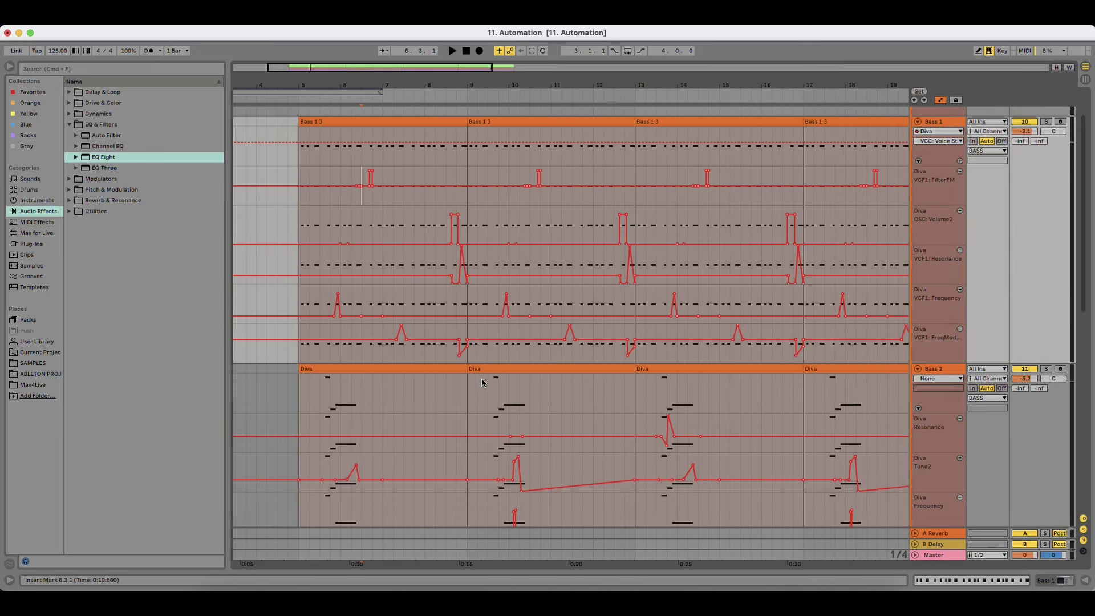
pyautogui.scroll(-3, 487, 380)
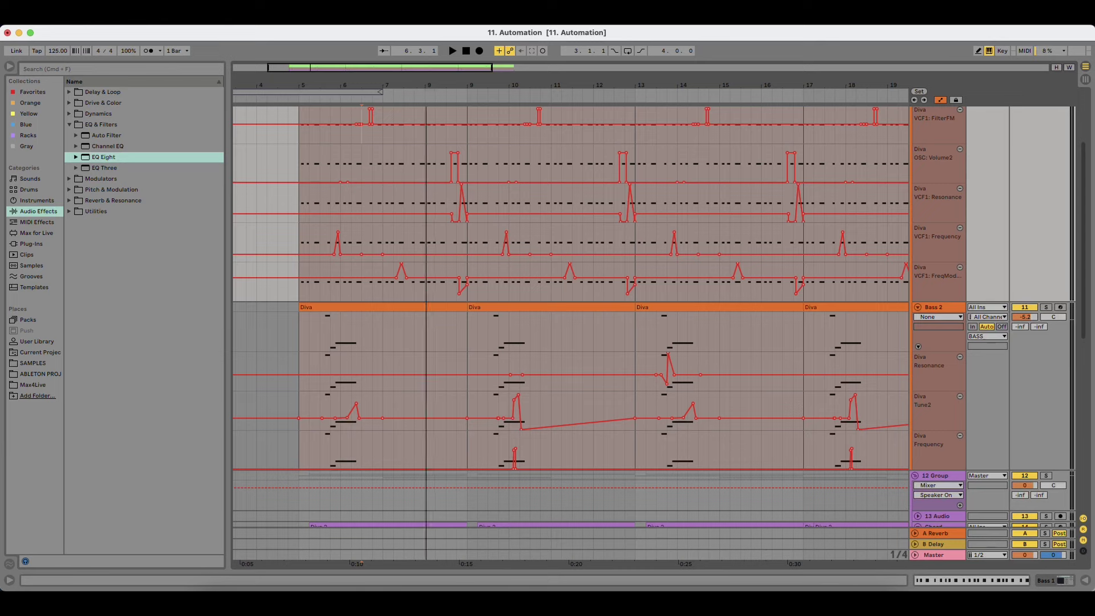
pyautogui.press('-')
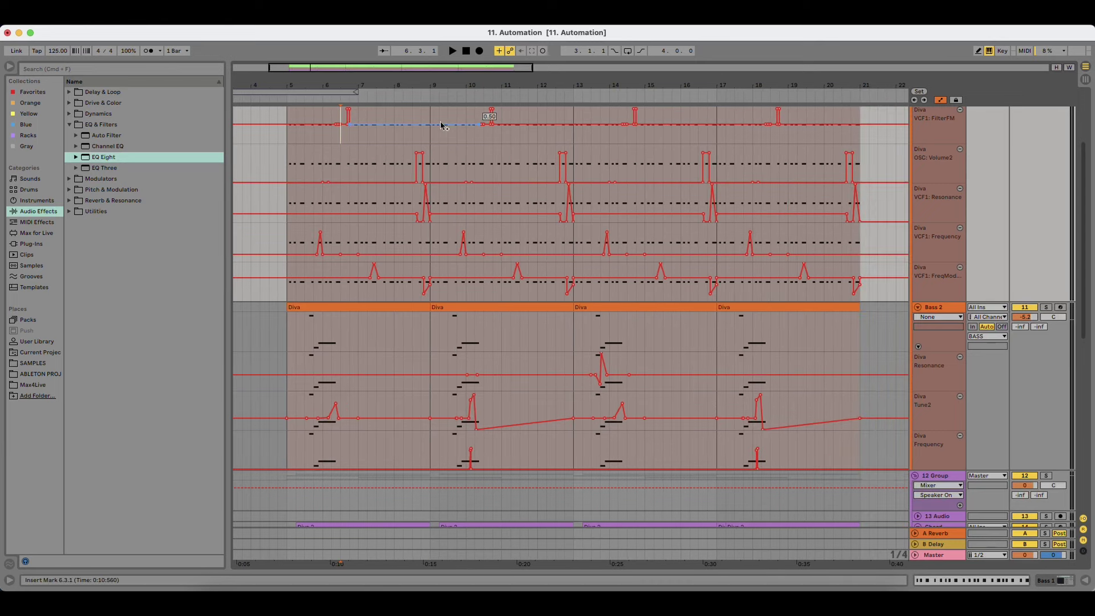
pyautogui.moveTo(409, 89)
pyautogui.mouseDown()
pyautogui.moveTo(392, 83)
pyautogui.moveTo(406, 81)
pyautogui.mouseUp()
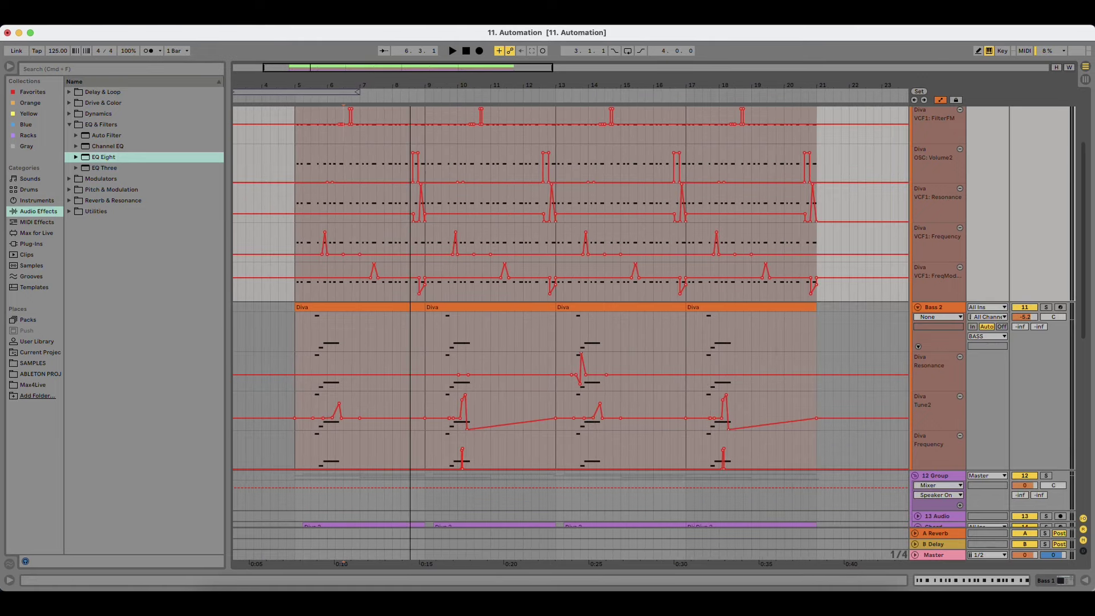
# Step: Inspect the Bass 2 track's Resonance, Tune2 and Frequency automation along with the Chord track's filter envelopes
pyautogui.scroll(-3, 472, 366)
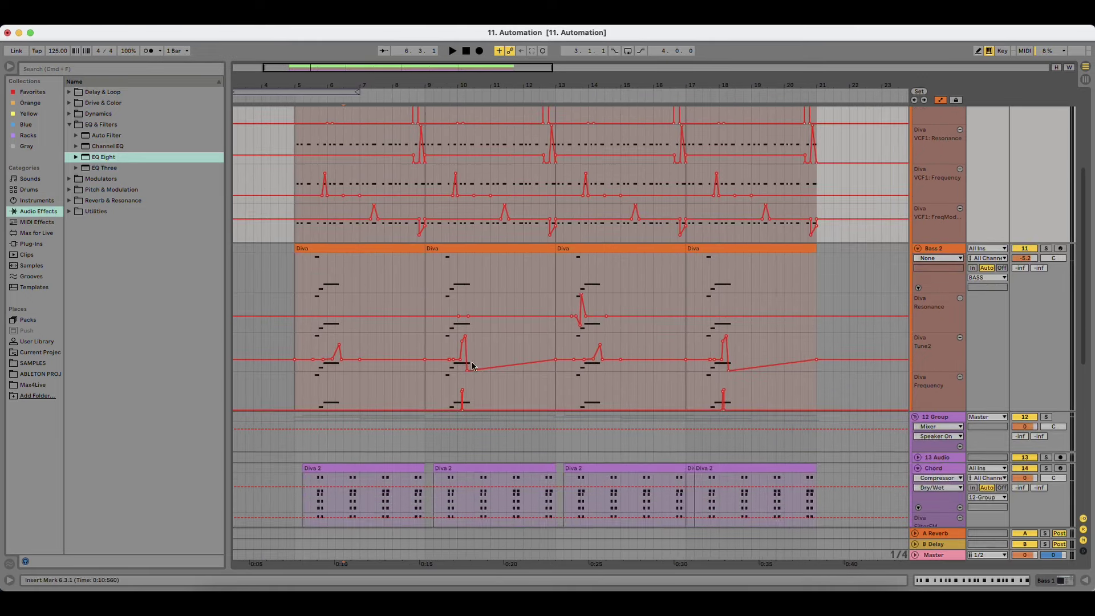
pyautogui.click(318, 344)
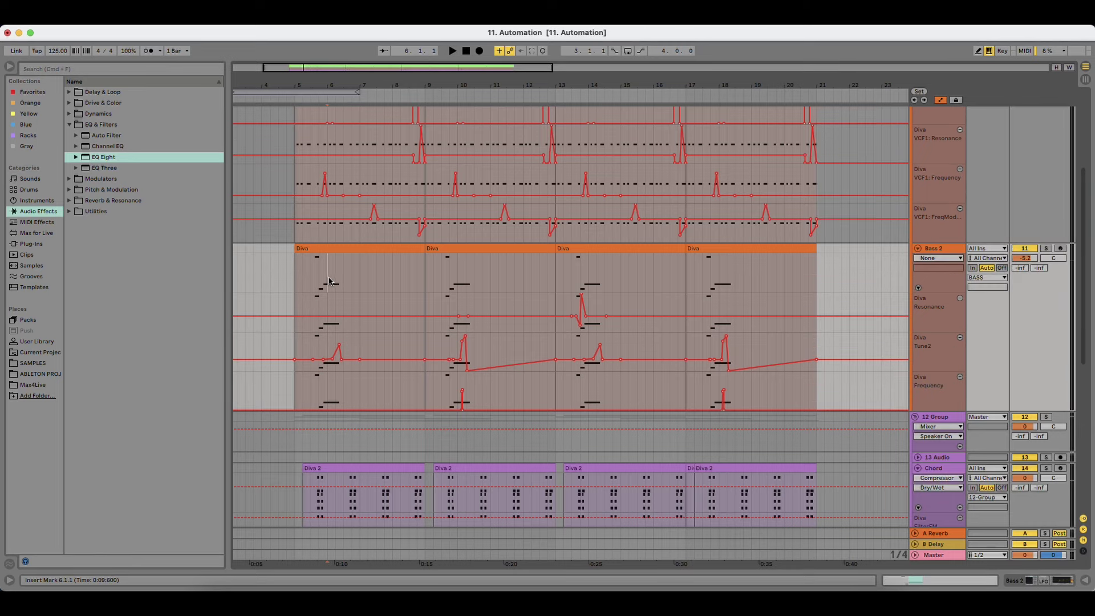
pyautogui.moveTo(357, 72); pyautogui.dragTo(358, 76)
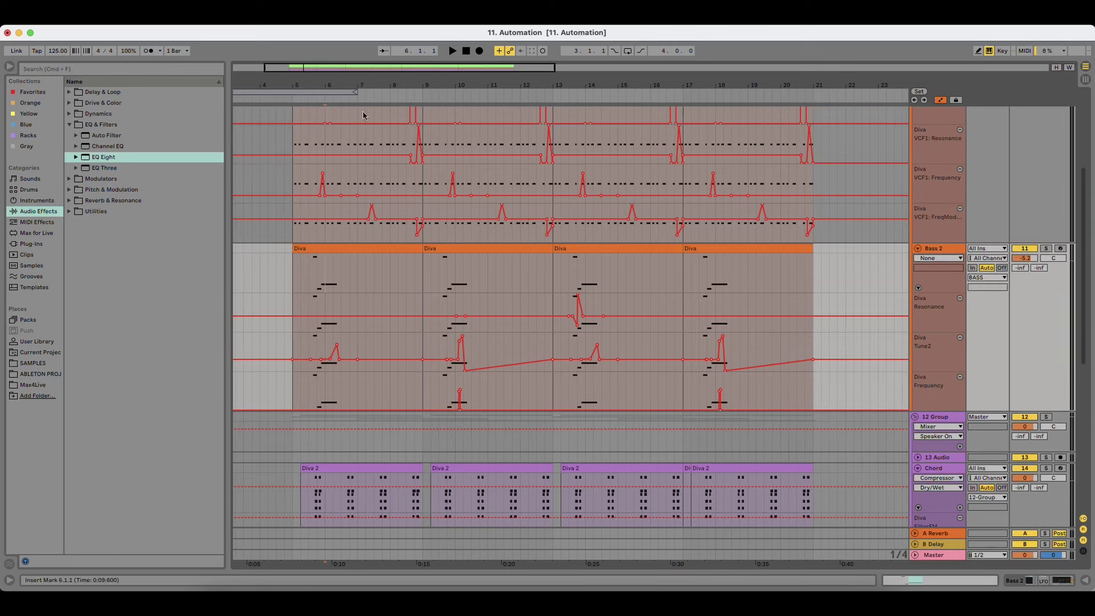
pyautogui.scroll(-10, 456, 327)
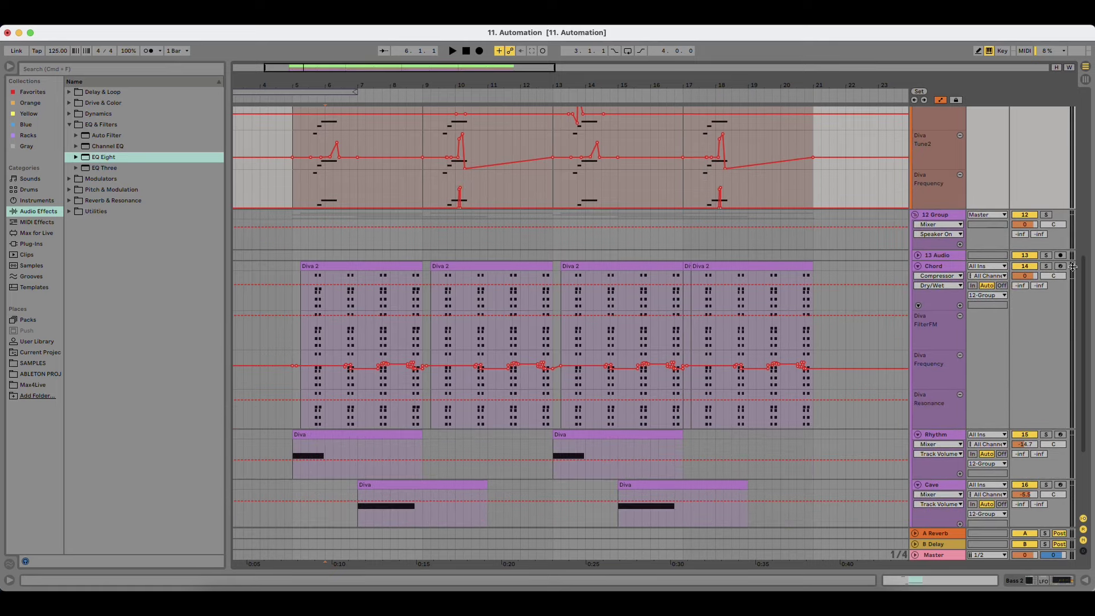
pyautogui.scroll(2, 1086, 288)
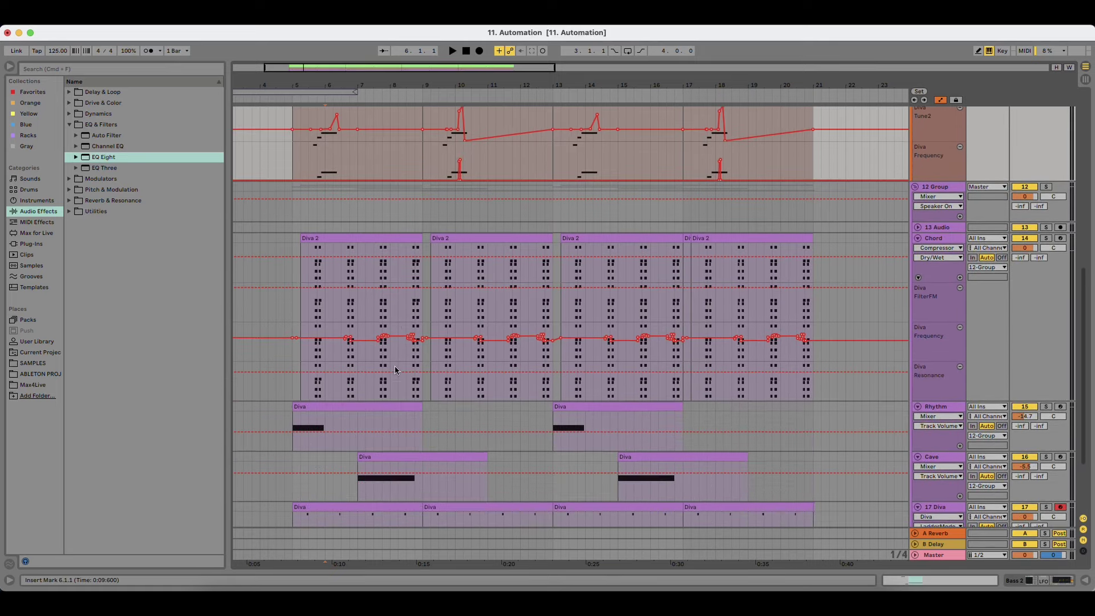
pyautogui.scroll(3, 395, 374)
pyautogui.scroll(3, 395, 374)
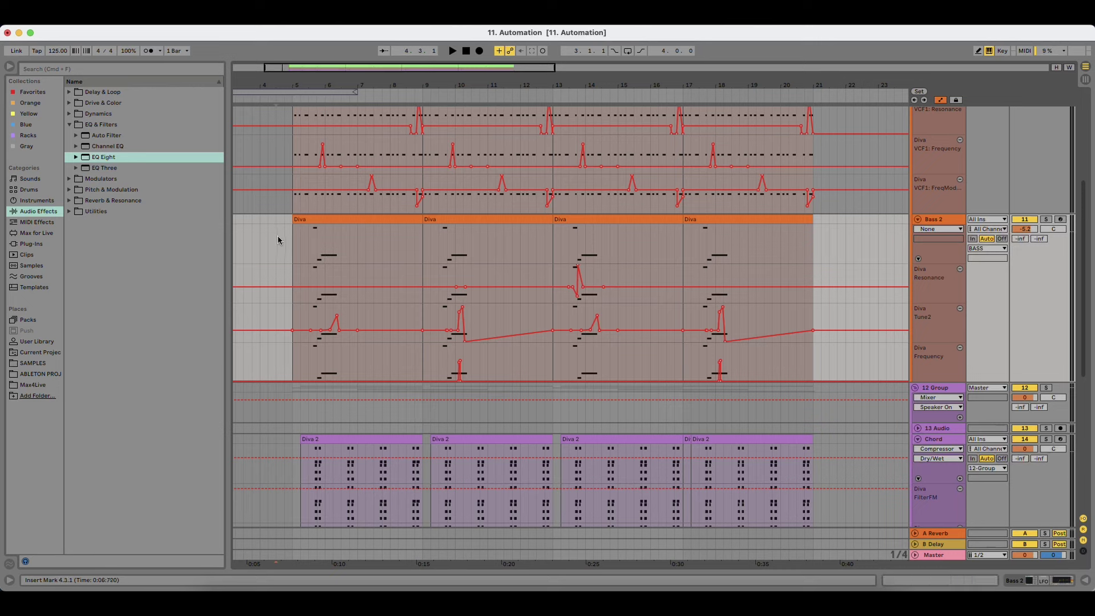
pyautogui.click(311, 218)
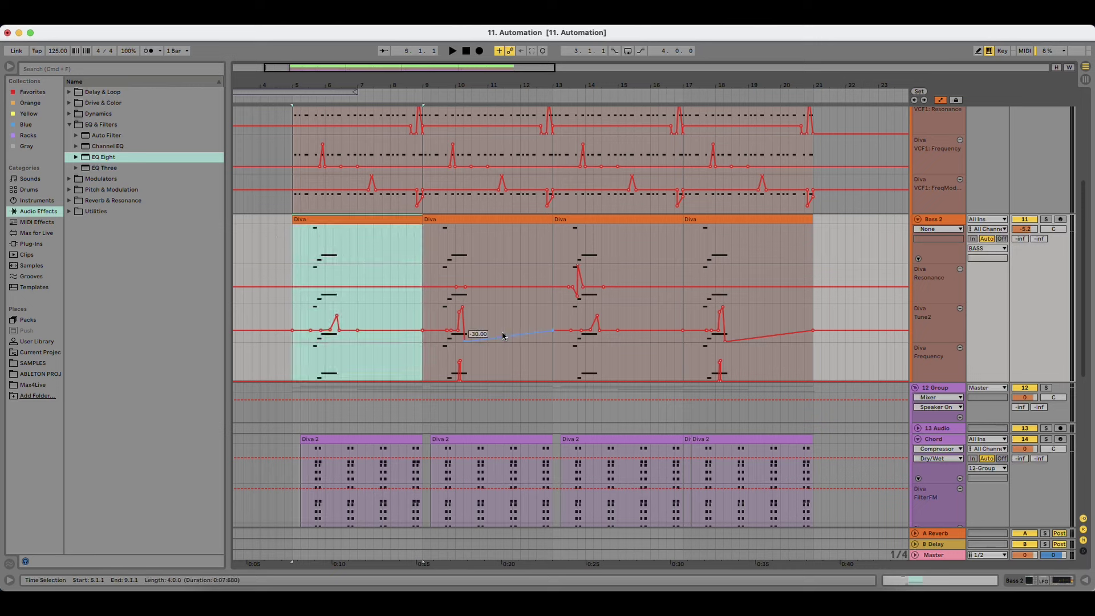
pyautogui.scroll(-1, 485, 319)
pyautogui.hscroll(1, 415, 204)
pyautogui.click(241, 224)
pyautogui.moveTo(241, 224); pyautogui.dragTo(279, 212)
pyautogui.click(252, 216)
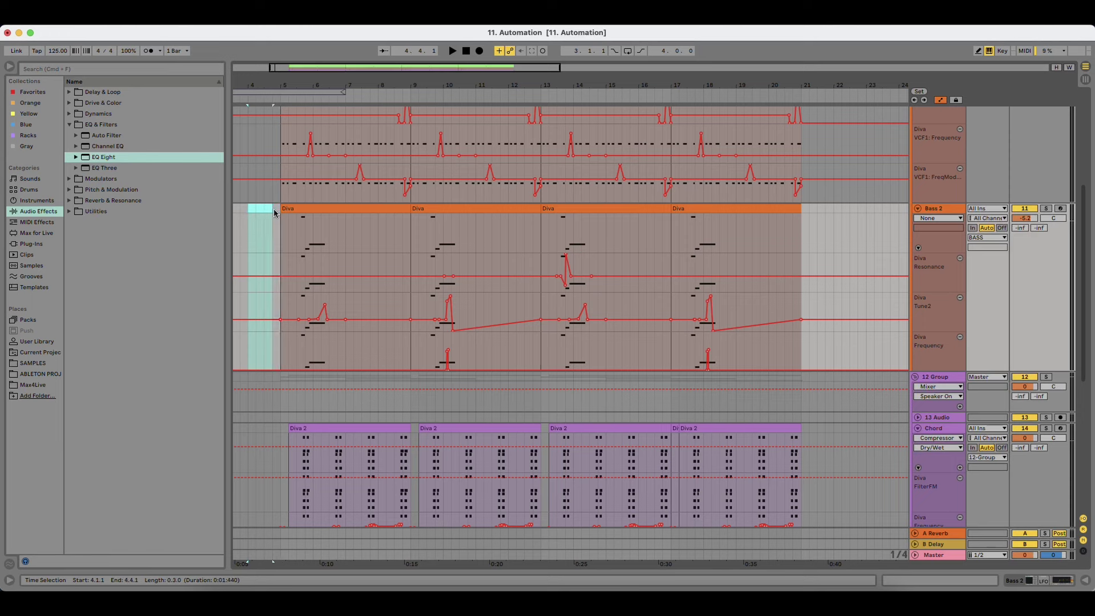
pyautogui.click(281, 211)
# Step: Compare the automation lanes of the Bass 1, Bass 2 and Chord tracks across the whole arrangement
pyautogui.scroll(-1, 493, 308)
pyautogui.scroll(-3, 501, 341)
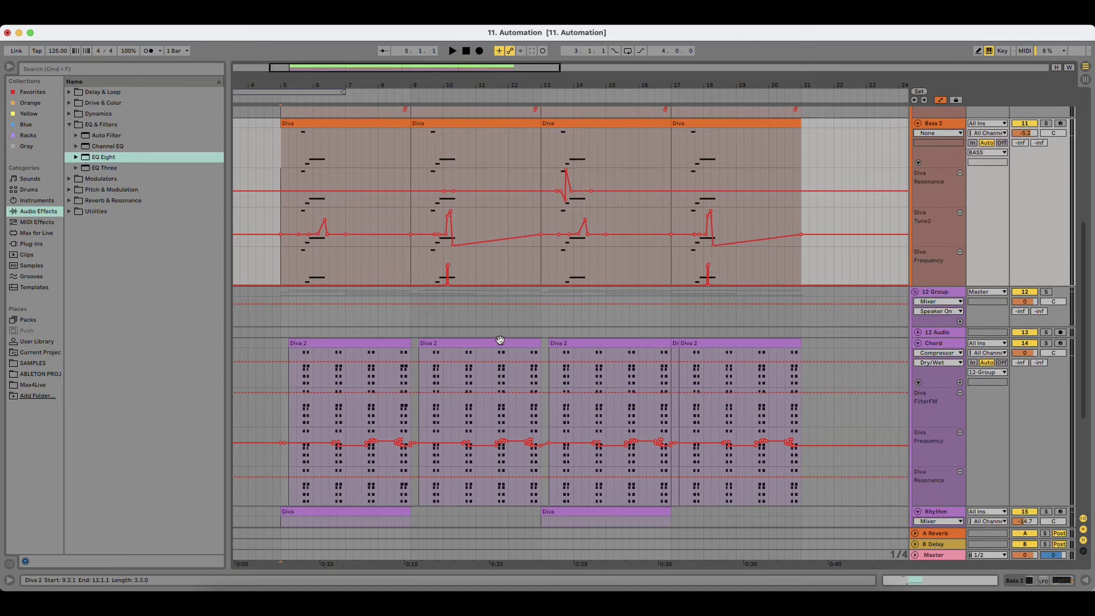
pyautogui.scroll(6, 501, 339)
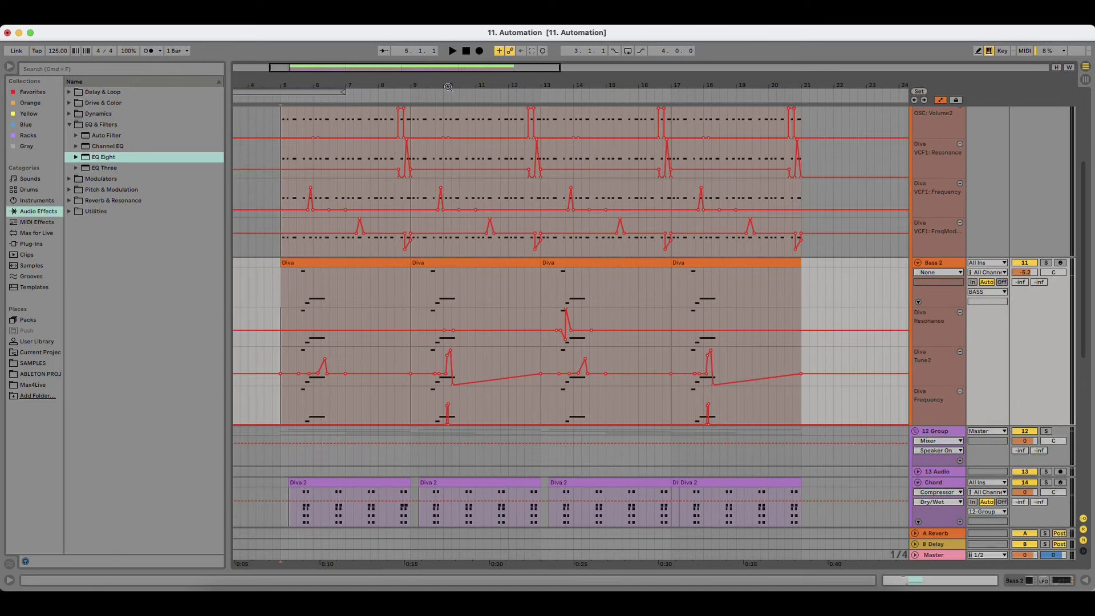
pyautogui.scroll(-7, 550, 244)
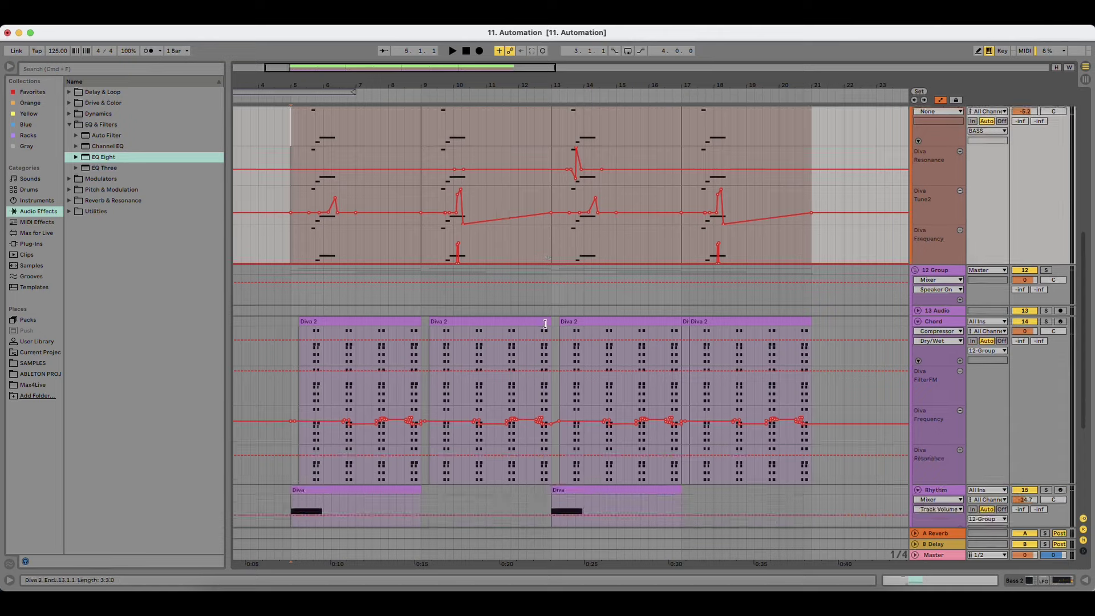
pyautogui.scroll(-2, 545, 325)
pyautogui.moveTo(1087, 311); pyautogui.dragTo(1064, 107)
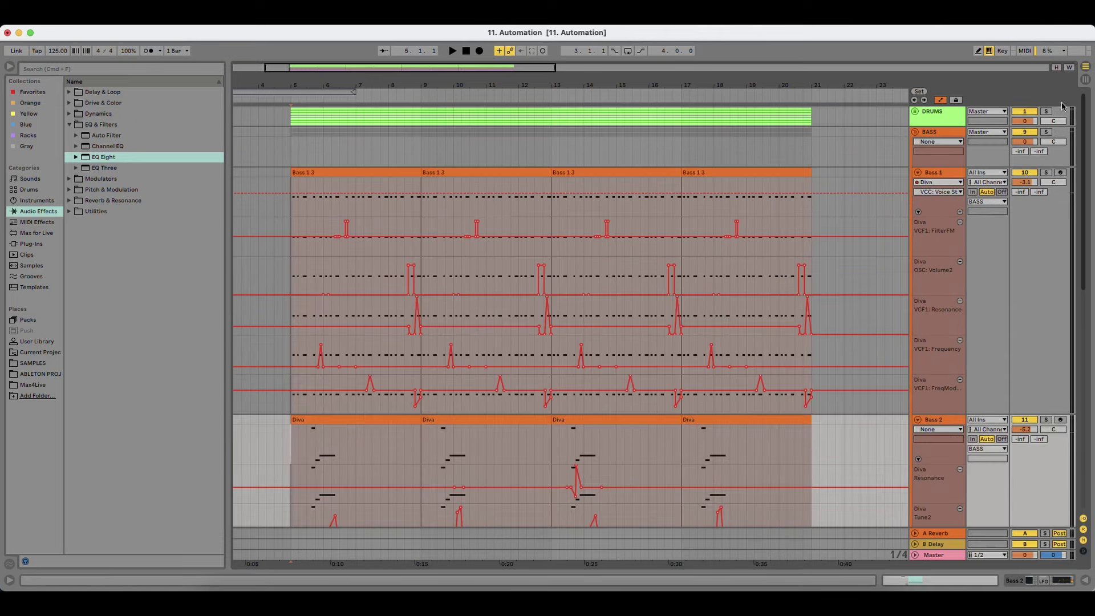
pyautogui.click(342, 172)
pyautogui.hscroll(2, 317, 175)
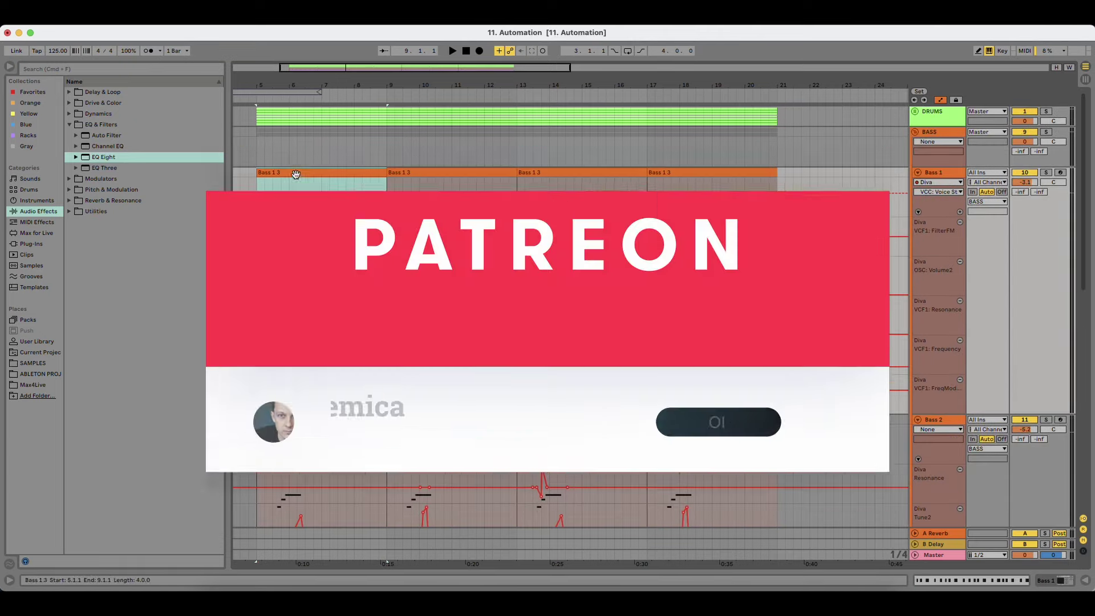
pyautogui.click(240, 194)
pyautogui.hscroll(-3, 367, 114)
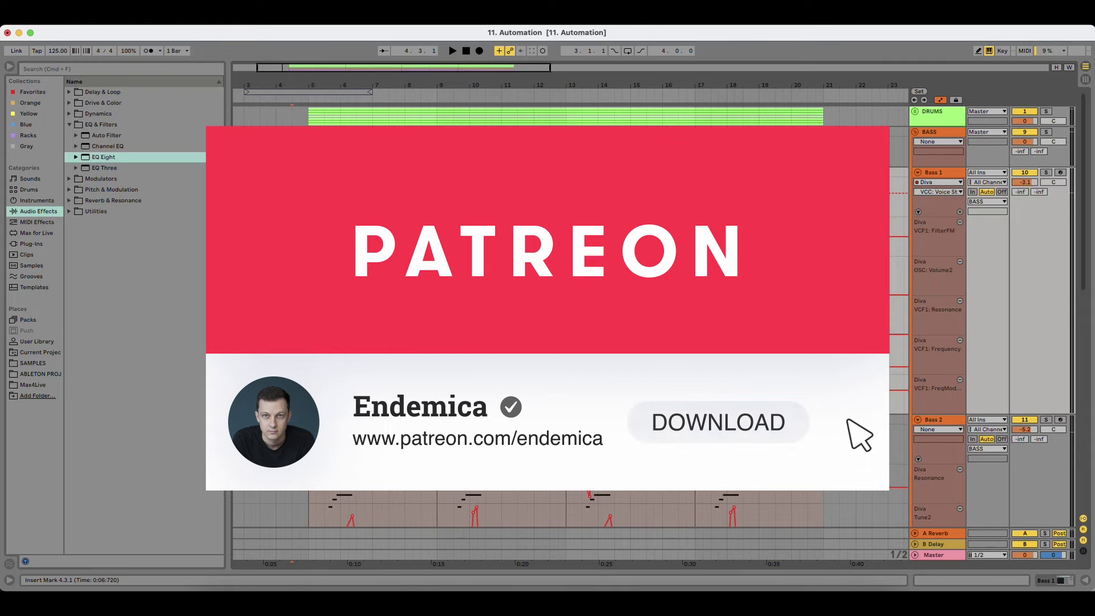
pyautogui.moveTo(1085, 196); pyautogui.dragTo(1087, 213)
pyautogui.scroll(3, 1084, 221)
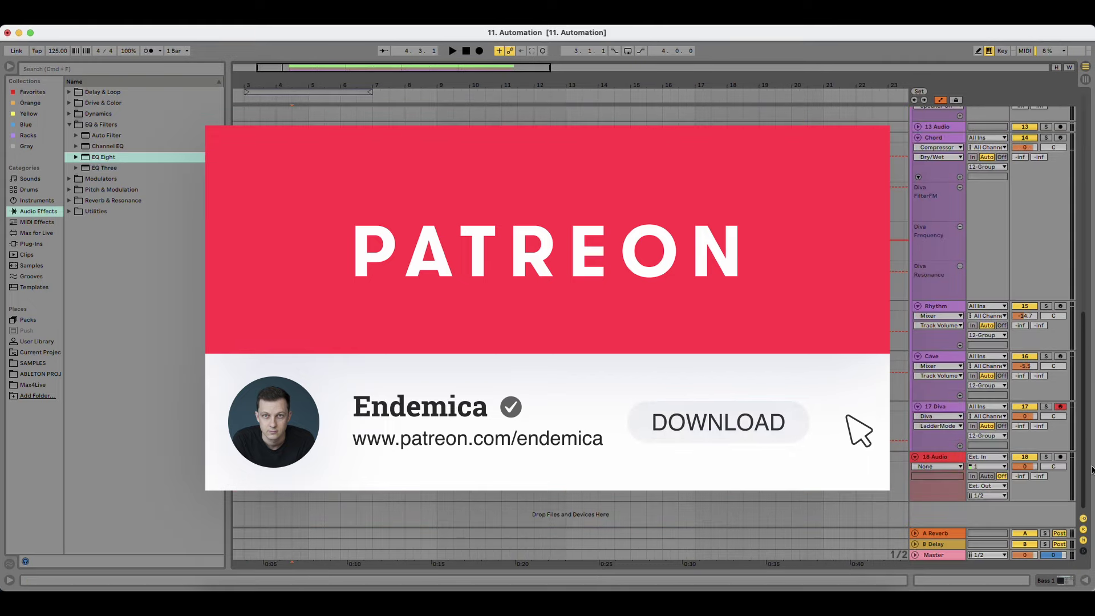
pyautogui.click(266, 177)
pyautogui.moveTo(339, 90); pyautogui.dragTo(319, 79)
pyautogui.moveTo(354, 174); pyautogui.dragTo(236, 175)
pyautogui.click(250, 182)
pyautogui.moveTo(355, 181)
pyautogui.mouseDown()
pyautogui.moveTo(233, 180)
pyautogui.moveTo(354, 173)
pyautogui.mouseUp()
pyautogui.click(275, 182)
pyautogui.click(354, 171)
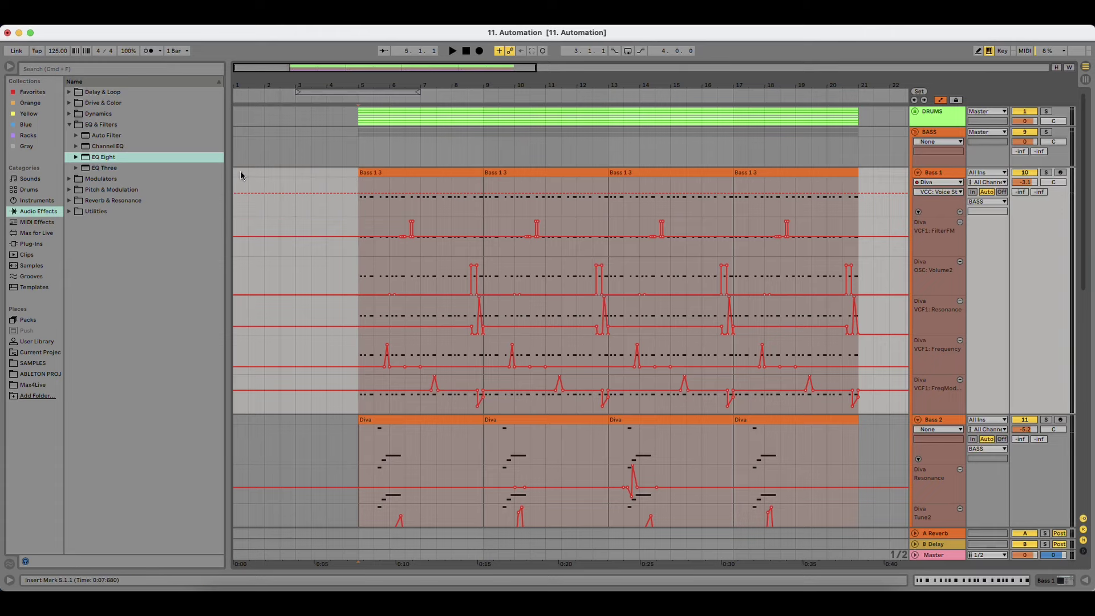
pyautogui.click(239, 171)
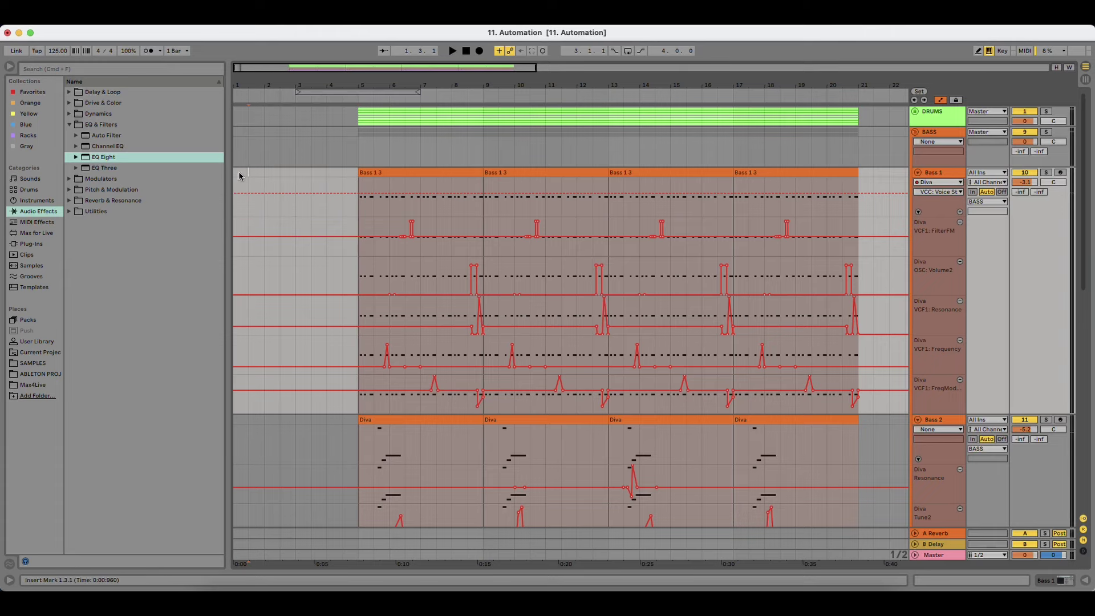